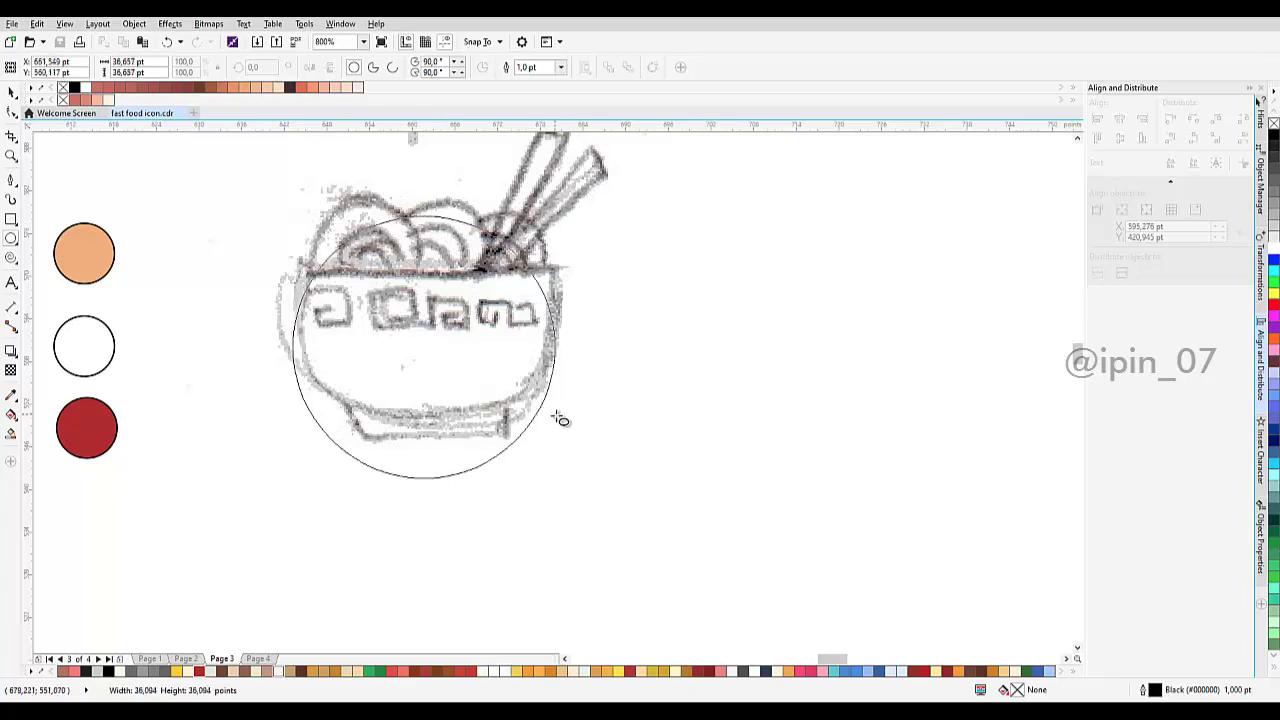
Step: Draw a circle about 38 pt in diameter over the sketched bowl
left_click_drag(540, 264, 573, 325)
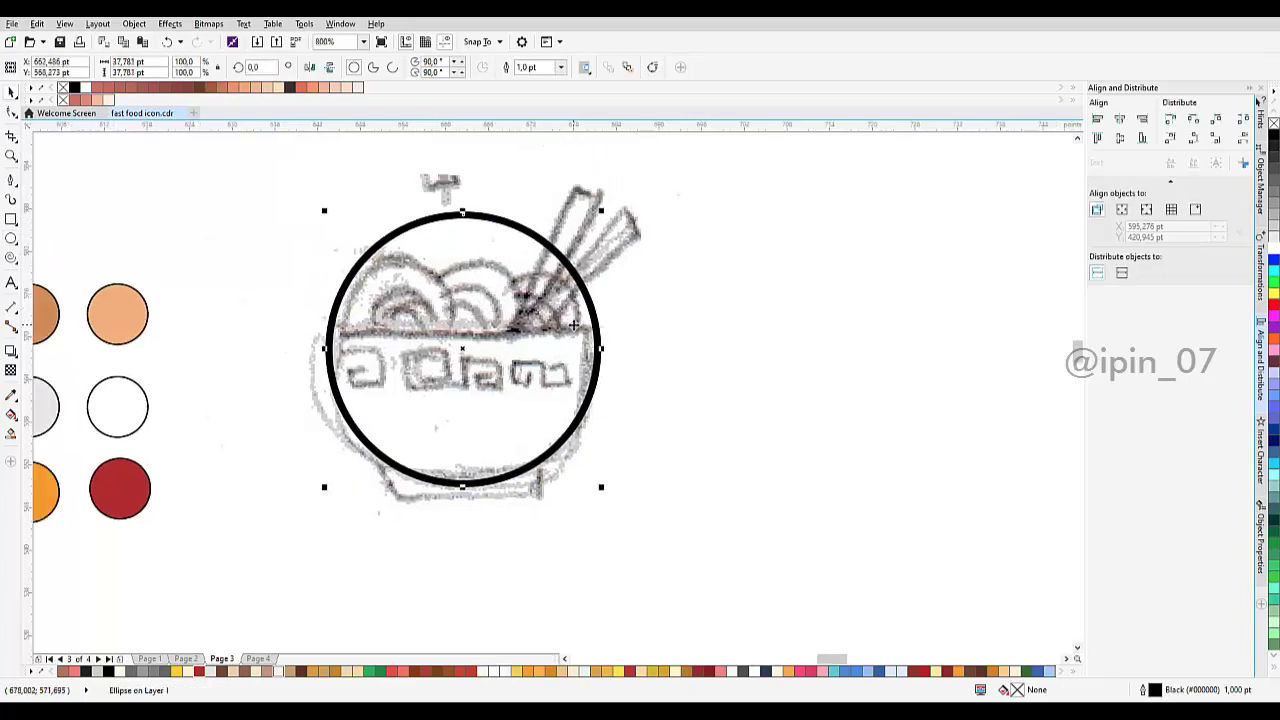
scroll(556, 341, "up", 1)
left_click_drag(634, 218, 634, 338)
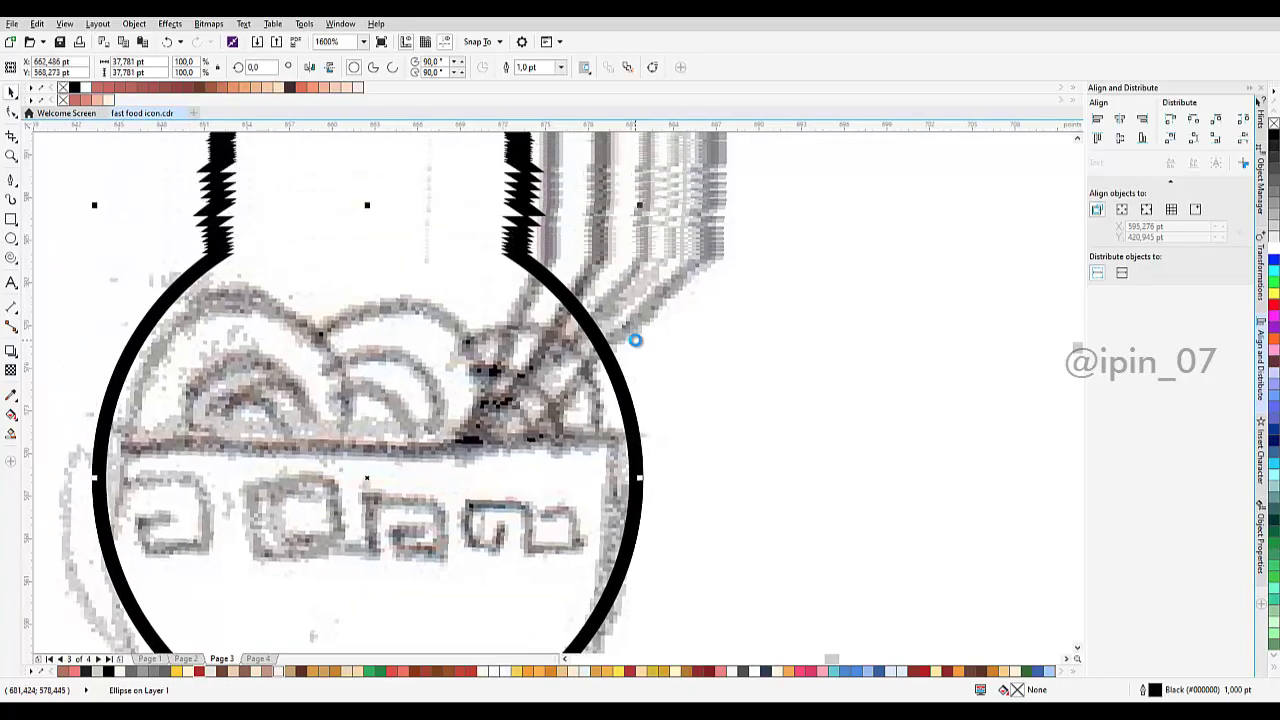
scroll(634, 336, "down", 1)
left_click_drag(641, 267, 642, 264)
left_click_drag(559, 378, 576, 300)
left_click_drag(566, 352, 546, 408)
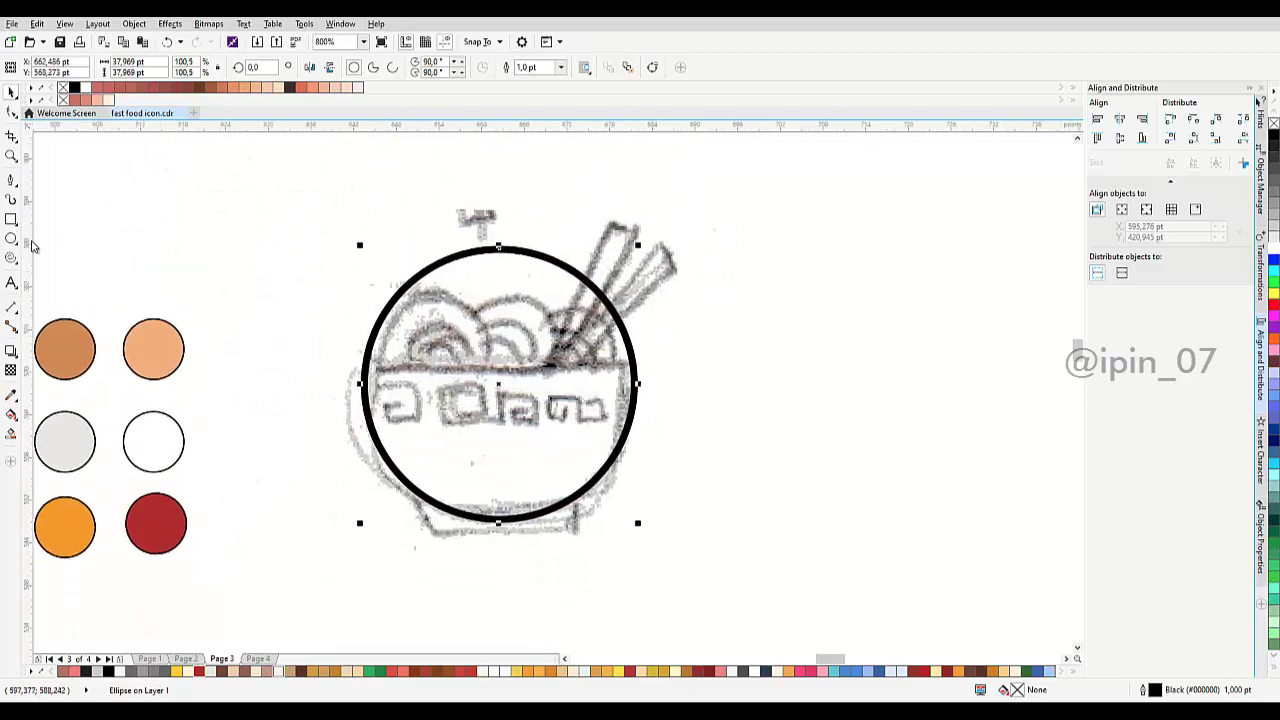
Step: Draw a rectangle about 70 pt wide across the upper part of the circle
left_click(11, 219)
left_click_drag(268, 179, 771, 376)
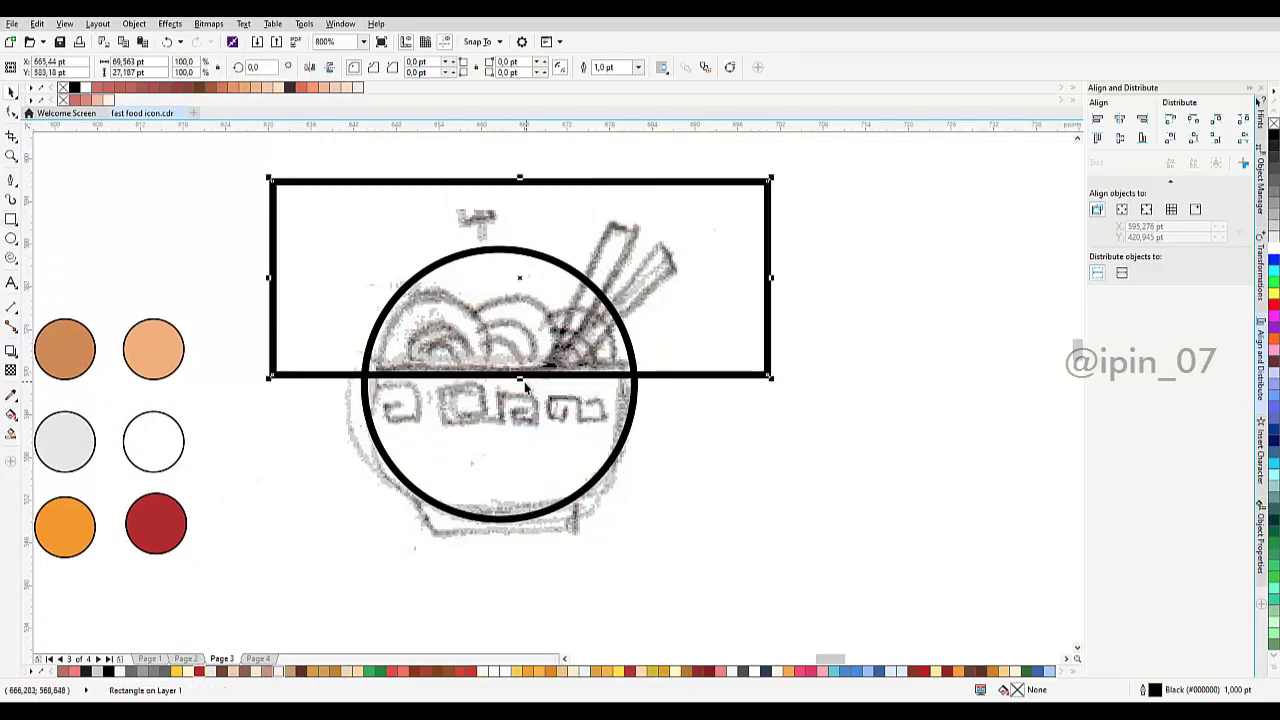
mouse_move(519, 379)
left_mouse_down()
mouse_move(516, 354)
mouse_move(504, 387)
left_mouse_up()
left_click(538, 432, "shift")
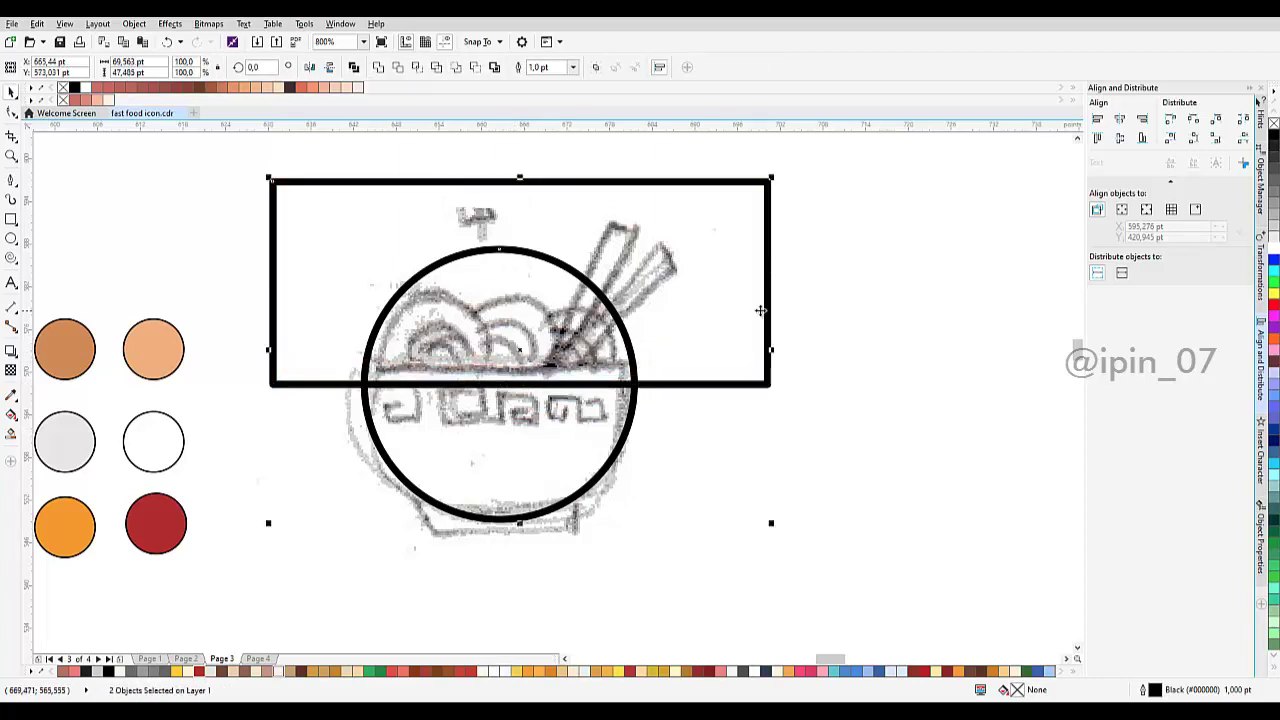
key("ctrl+z")
key("ctrl+z")
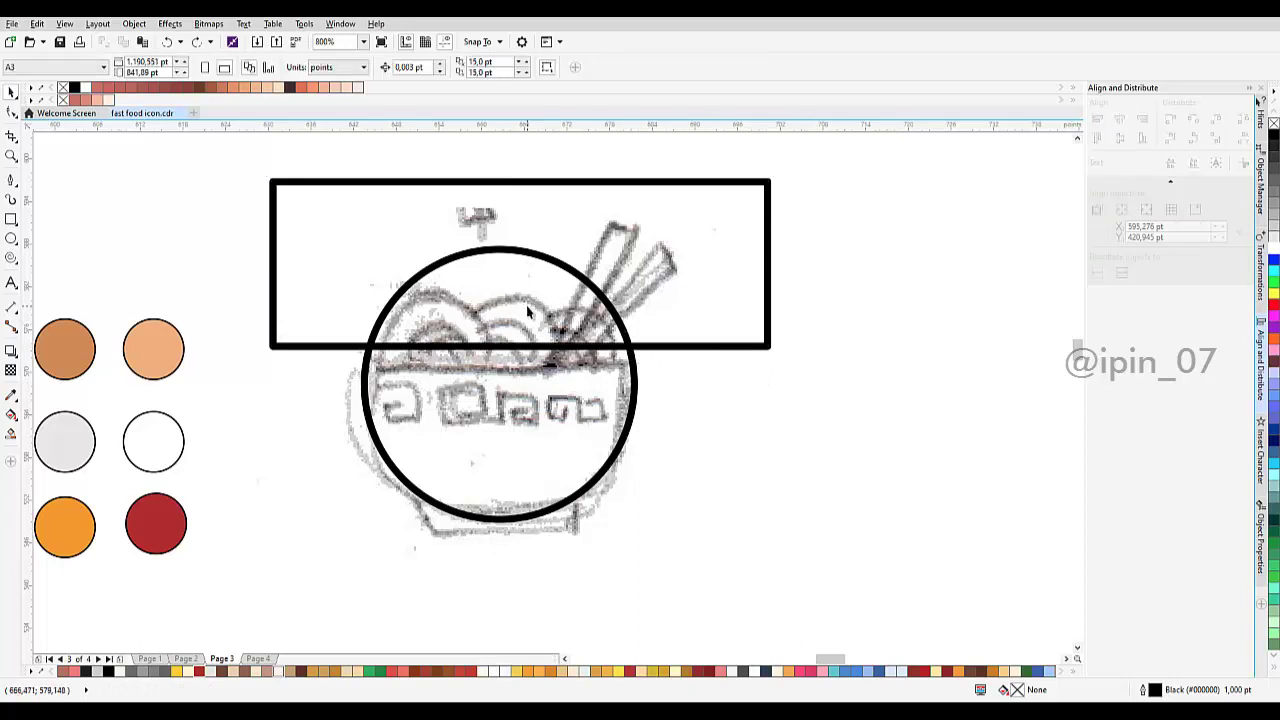
Step: Extend the rectangle's lower edge to the sketched bowl rim and trim the circle with the rectangle
scroll(502, 366, "up", 1)
left_click_drag(570, 336, 563, 375)
left_click(548, 412, "shift")
left_click(398, 67)
scroll(456, 353, "down", 1)
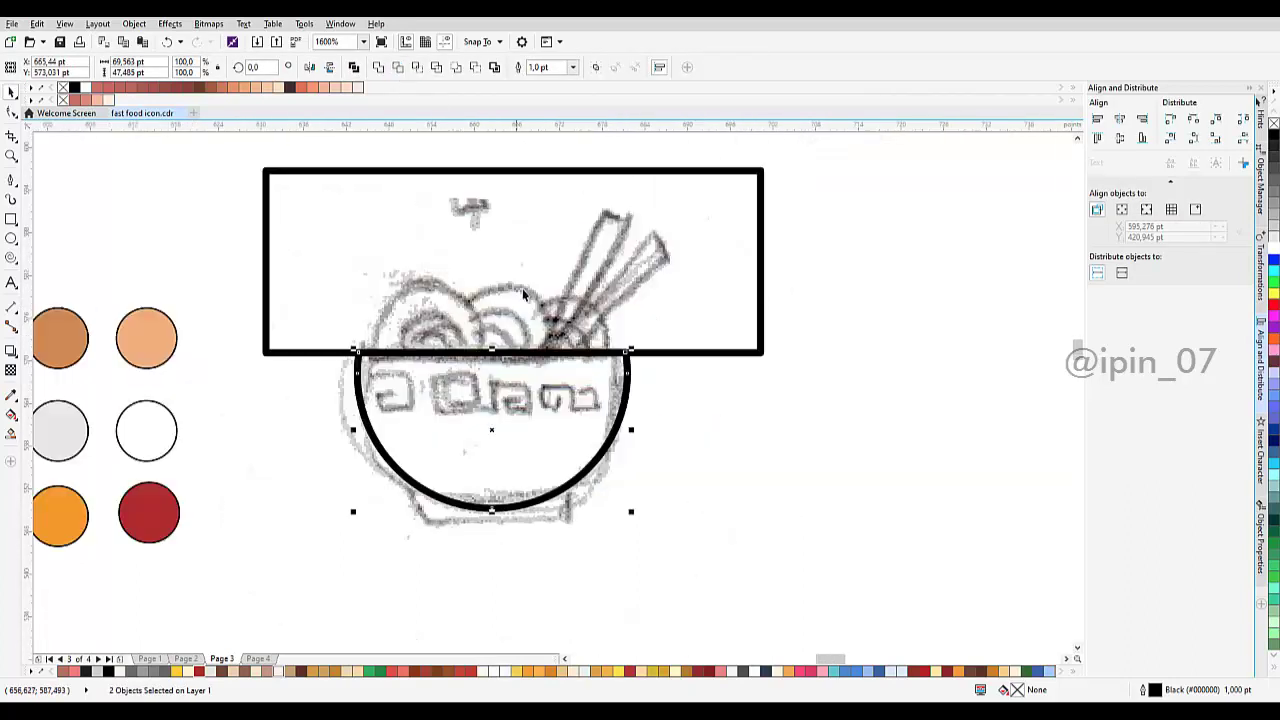
Step: Delete the rectangle used for trimming, keeping only the bowl shape
left_click_drag(522, 288, 800, 306)
key("Delete")
scroll(494, 388, "down", 1)
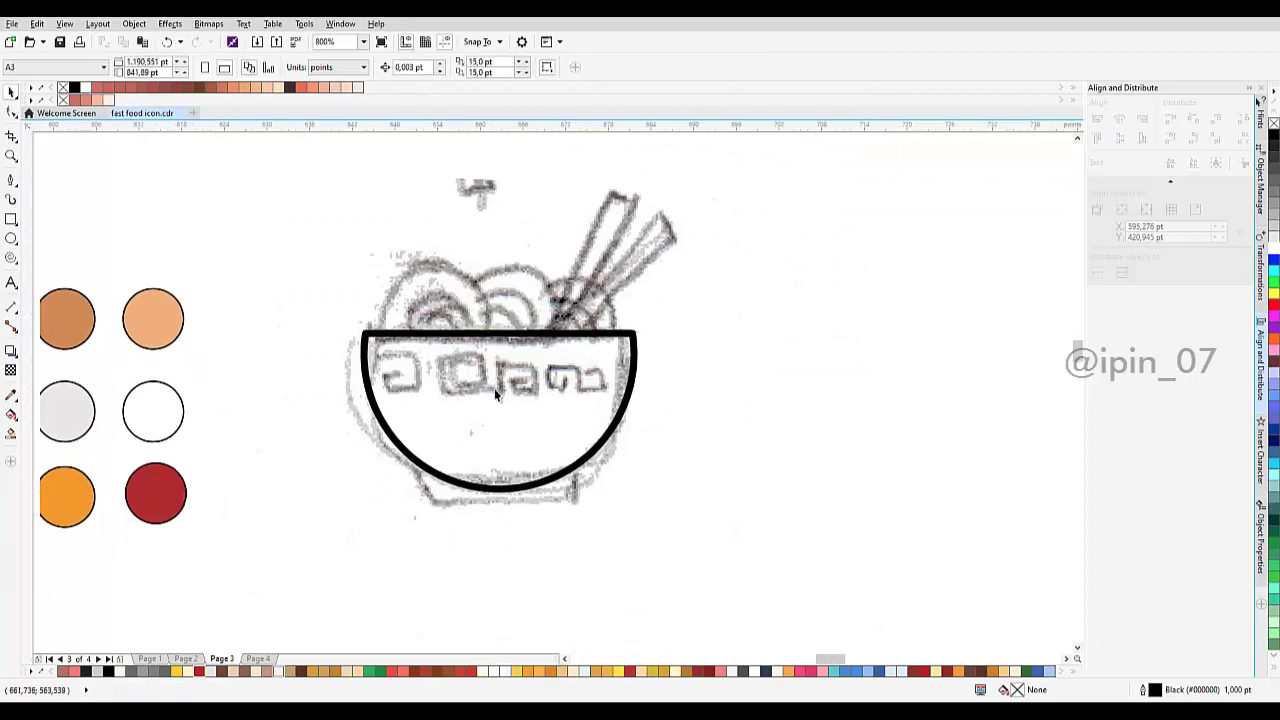
Step: Draw a base rectangle about 9.1 by 3.9 pt across the bowl's underside and centre it horizontally on the bowl
scroll(486, 371, "up", 1)
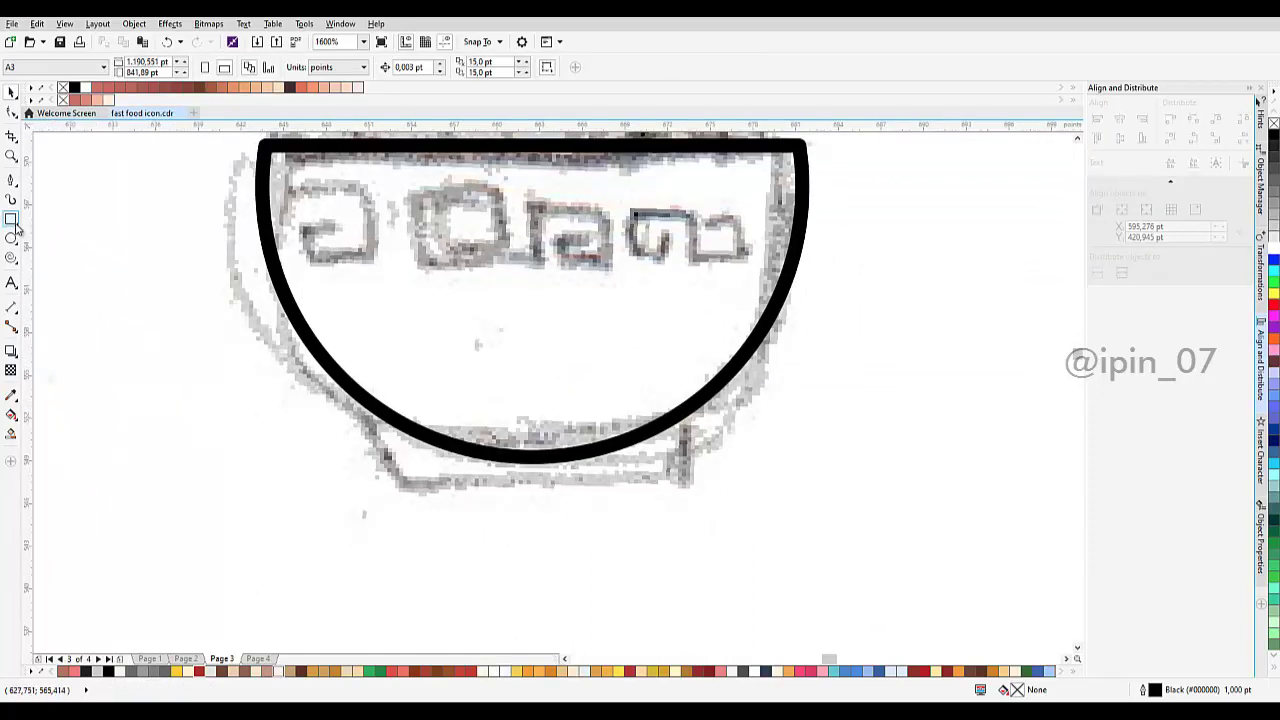
left_click(13, 222)
left_click_drag(463, 406, 597, 476)
scroll(579, 460, "up", 1)
left_click_drag(491, 360, 495, 410)
scroll(521, 425, "down", 1)
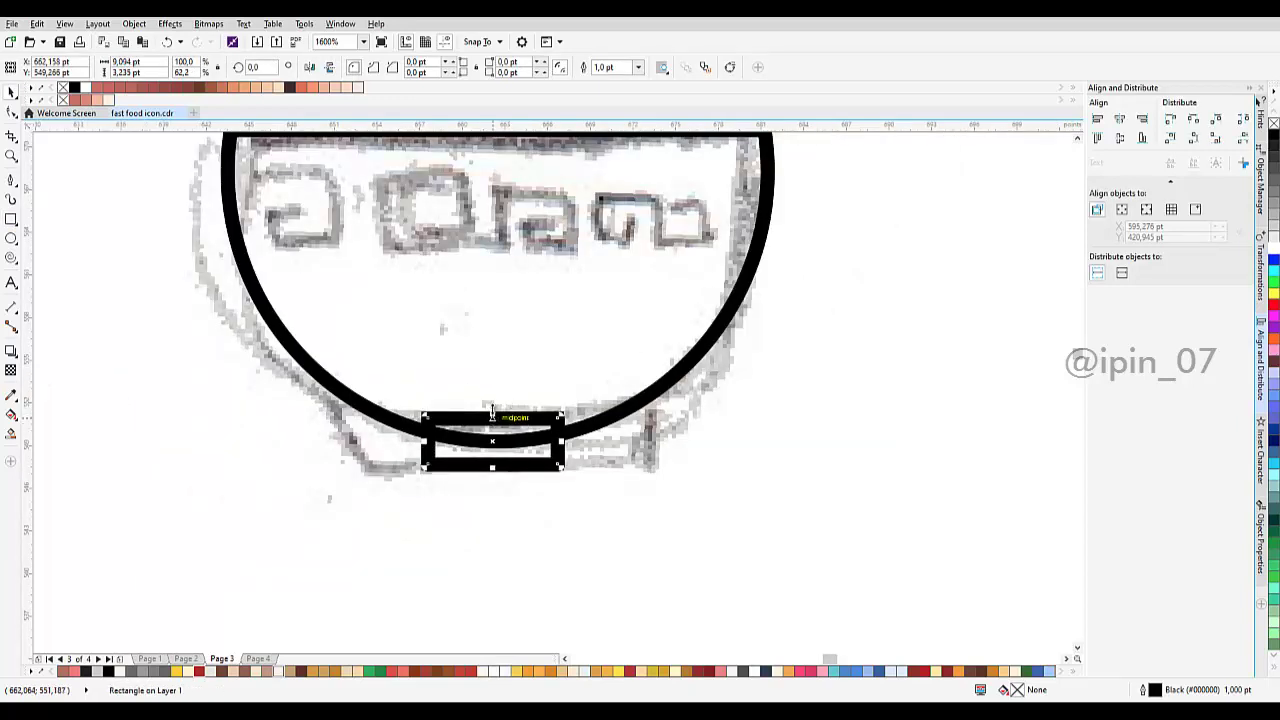
left_click_drag(493, 415, 494, 405)
left_click(523, 381, "shift")
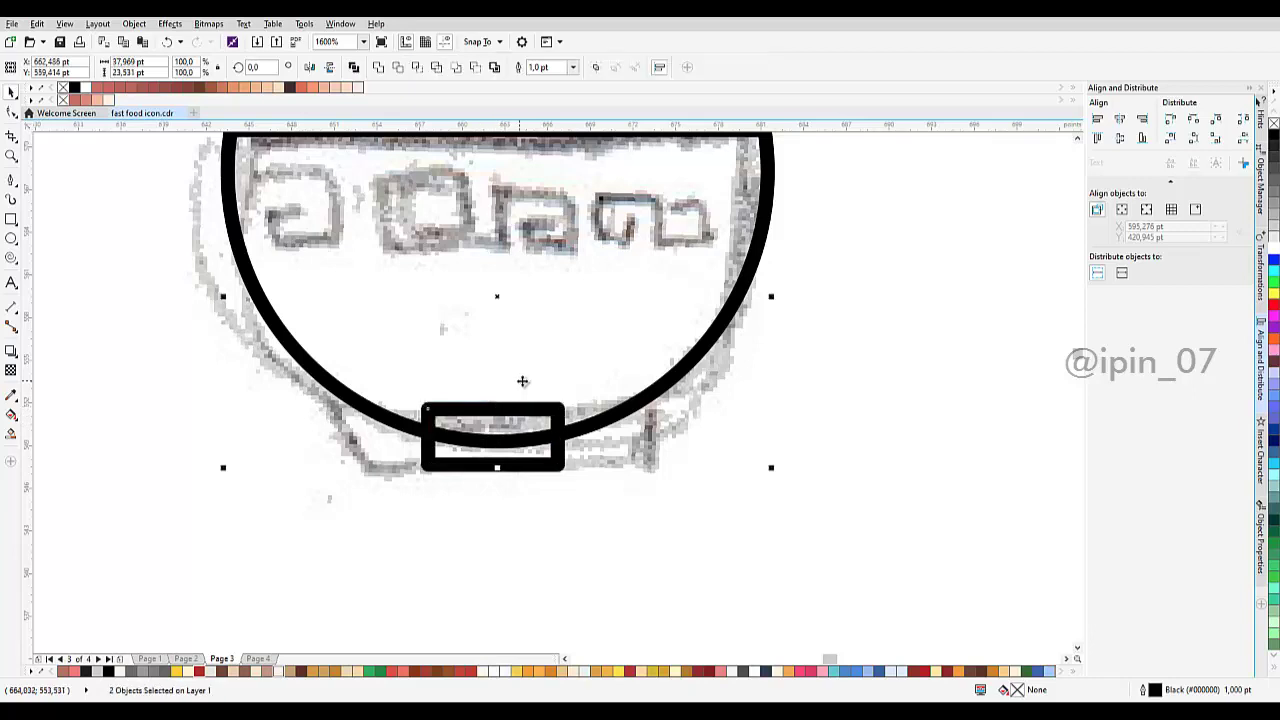
Step: Widen the base rectangle evenly on both sides until its upper corners meet the bowl's curve
left_click(565, 445)
scroll(570, 442, "up", 1)
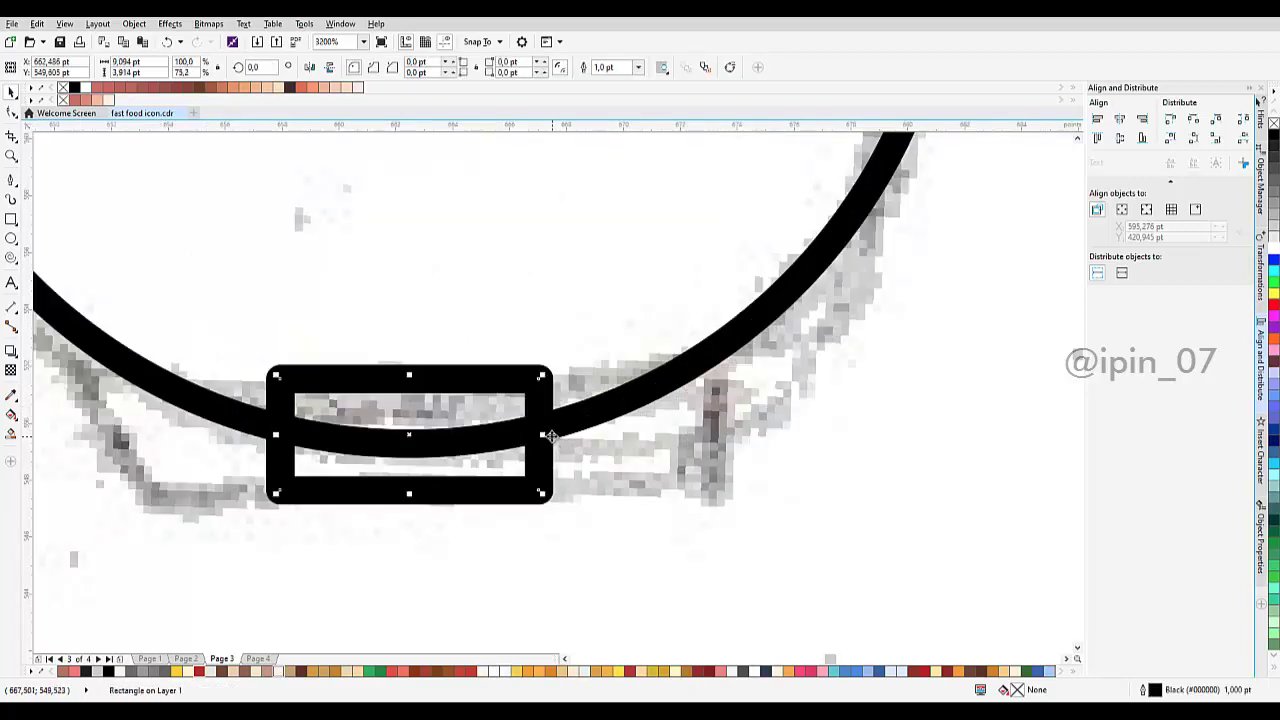
mouse_move(549, 432)
left_mouse_down()
mouse_move(668, 378)
mouse_move(241, 461)
left_mouse_up()
scroll(586, 453, "down", 2)
left_click(624, 435)
scroll(604, 447, "up", 1)
scroll(646, 414, "down", 1)
key("ctrl+z")
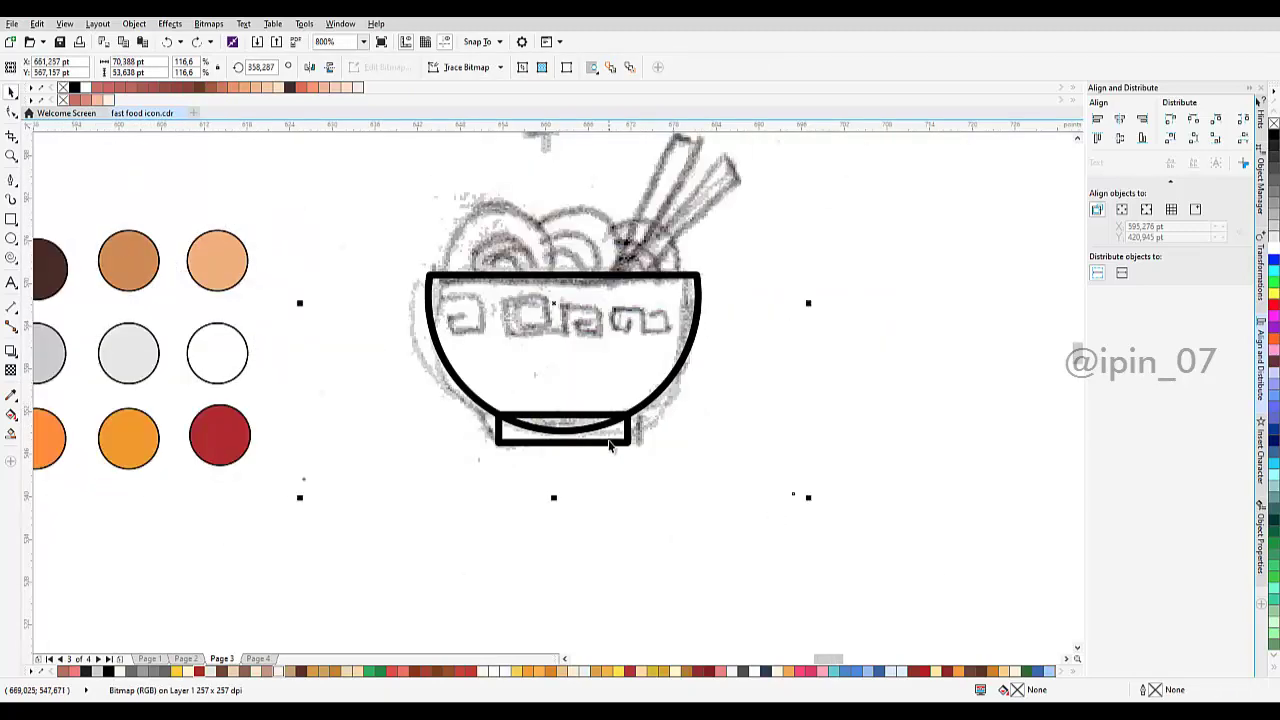
Step: Fill the base rectangle with light grey
left_click(609, 442)
left_click(1270, 248)
left_click(866, 323)
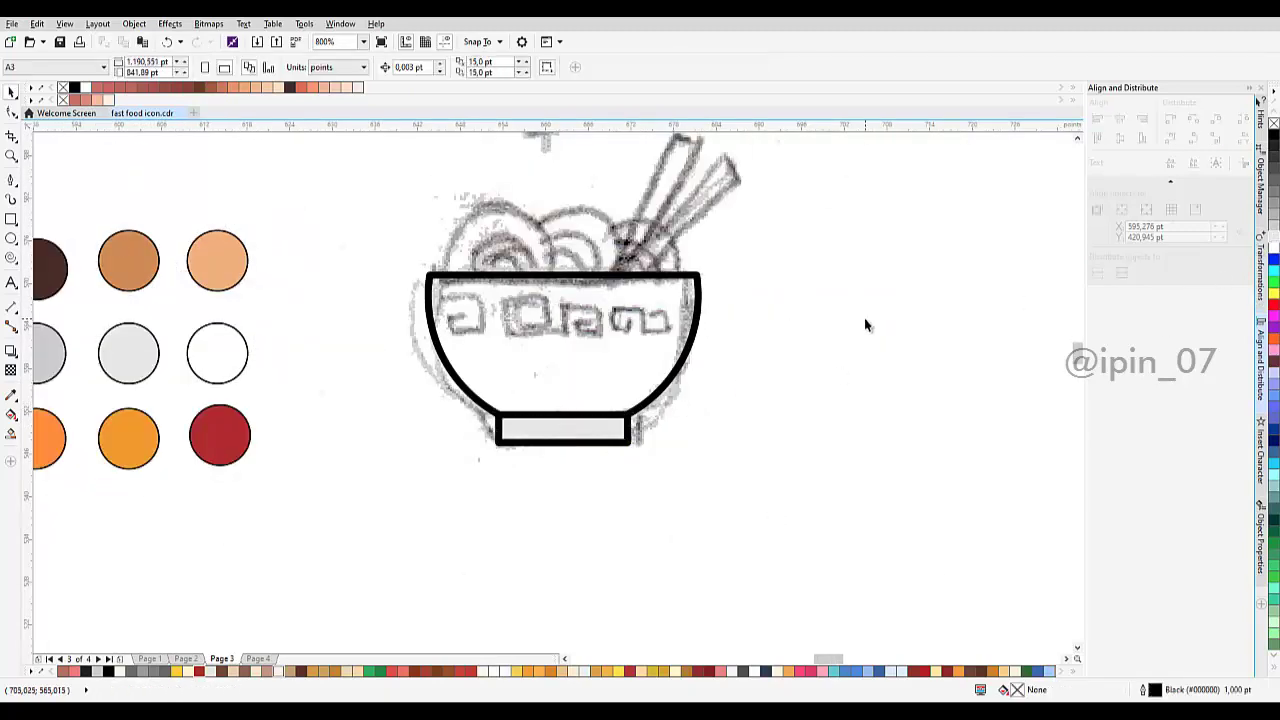
Step: Draw a square of about 5.9 pt over the first sketched ornament below the bowl's rim
left_click_drag(633, 313, 649, 369)
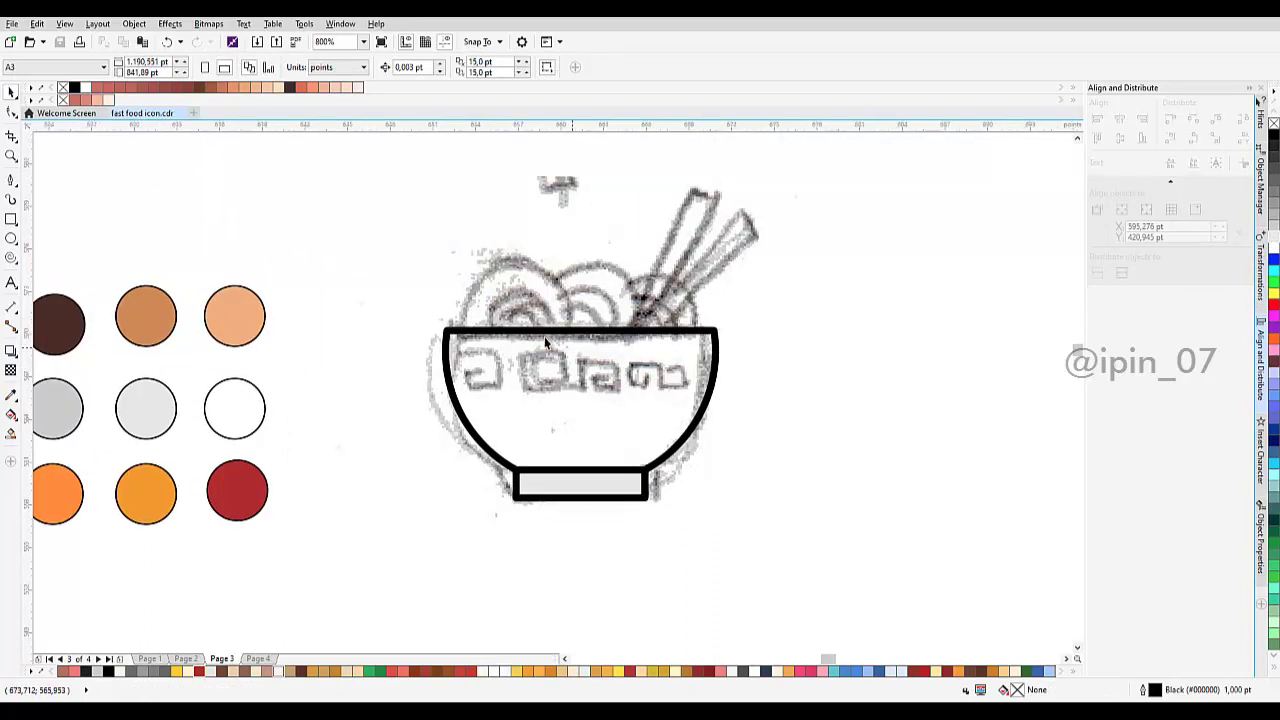
scroll(546, 341, "up", 1)
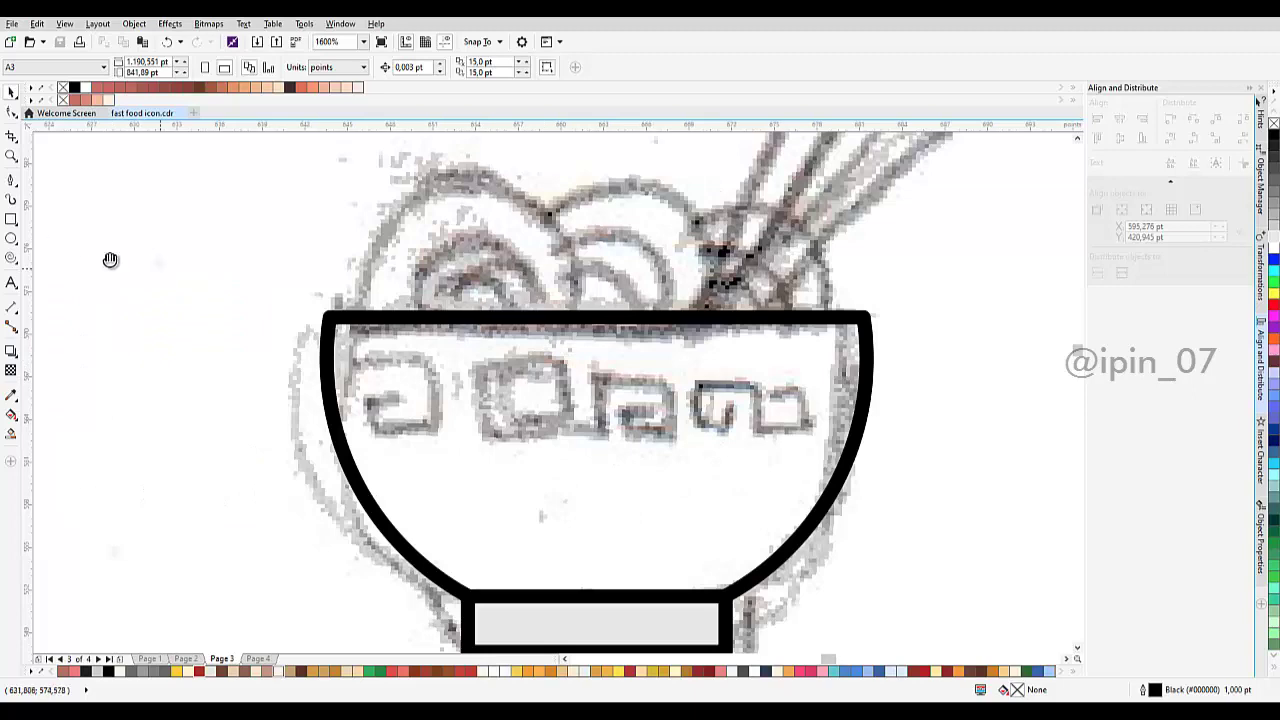
left_click_drag(110, 260, 20, 232)
left_click(11, 219)
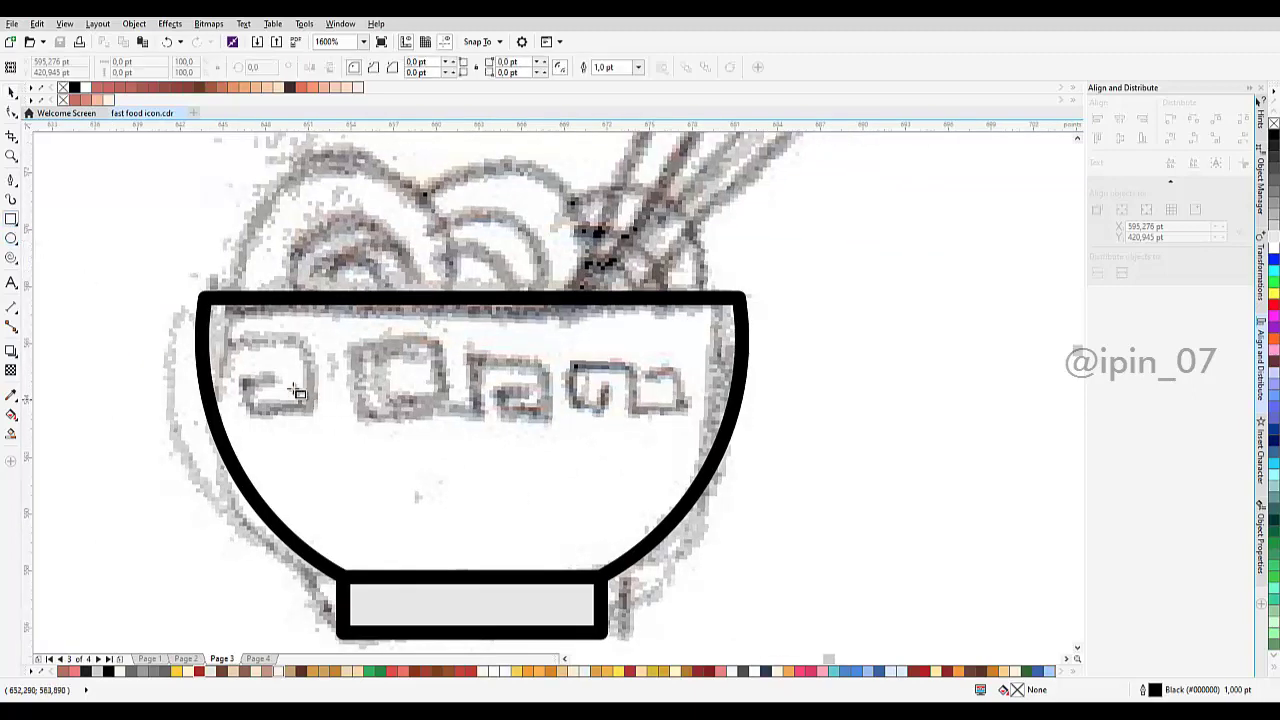
scroll(298, 392, "up", 1)
scroll(296, 340, "down", 1)
scroll(257, 302, "up", 1)
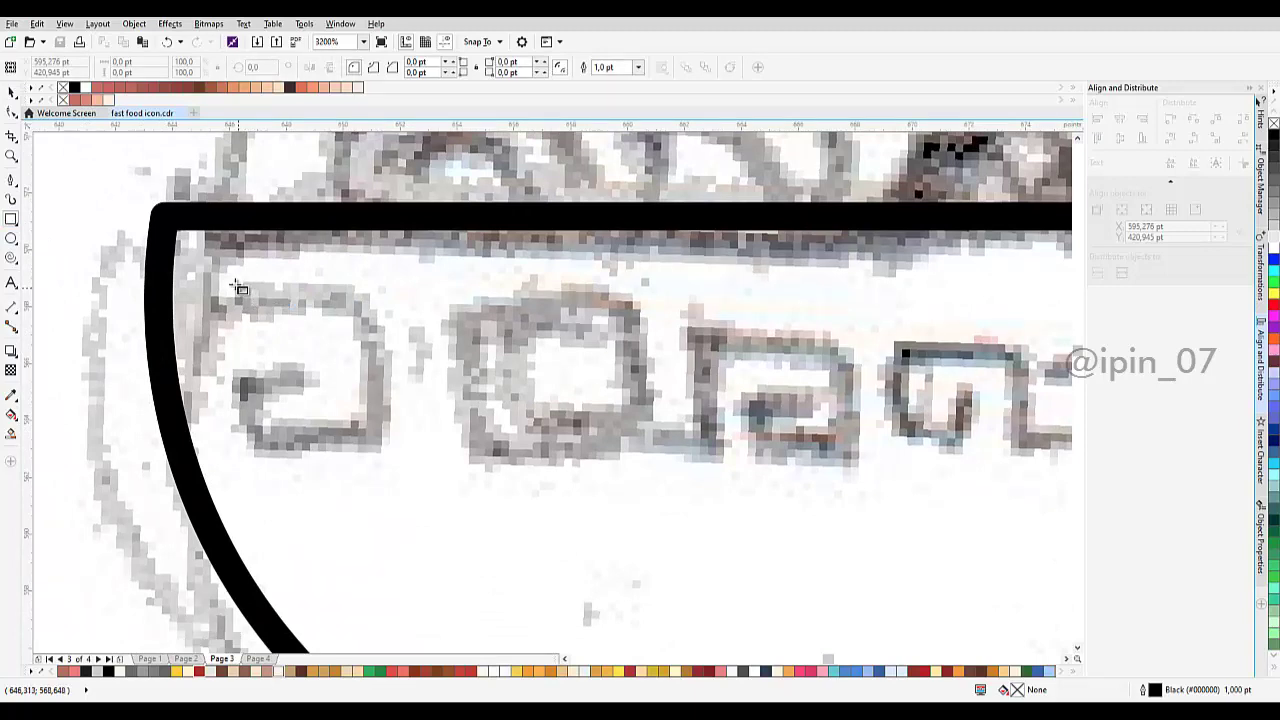
left_click_drag(236, 284, 358, 445)
scroll(351, 401, "down", 3)
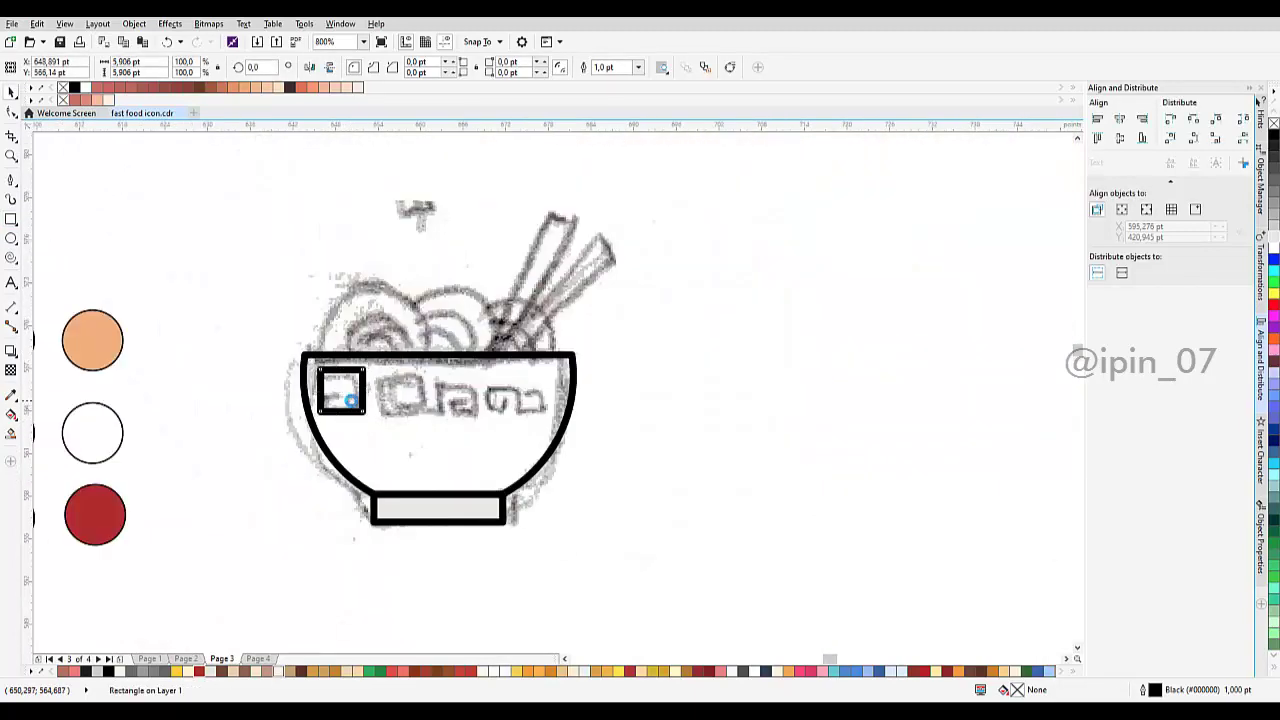
scroll(351, 401, "up", 2)
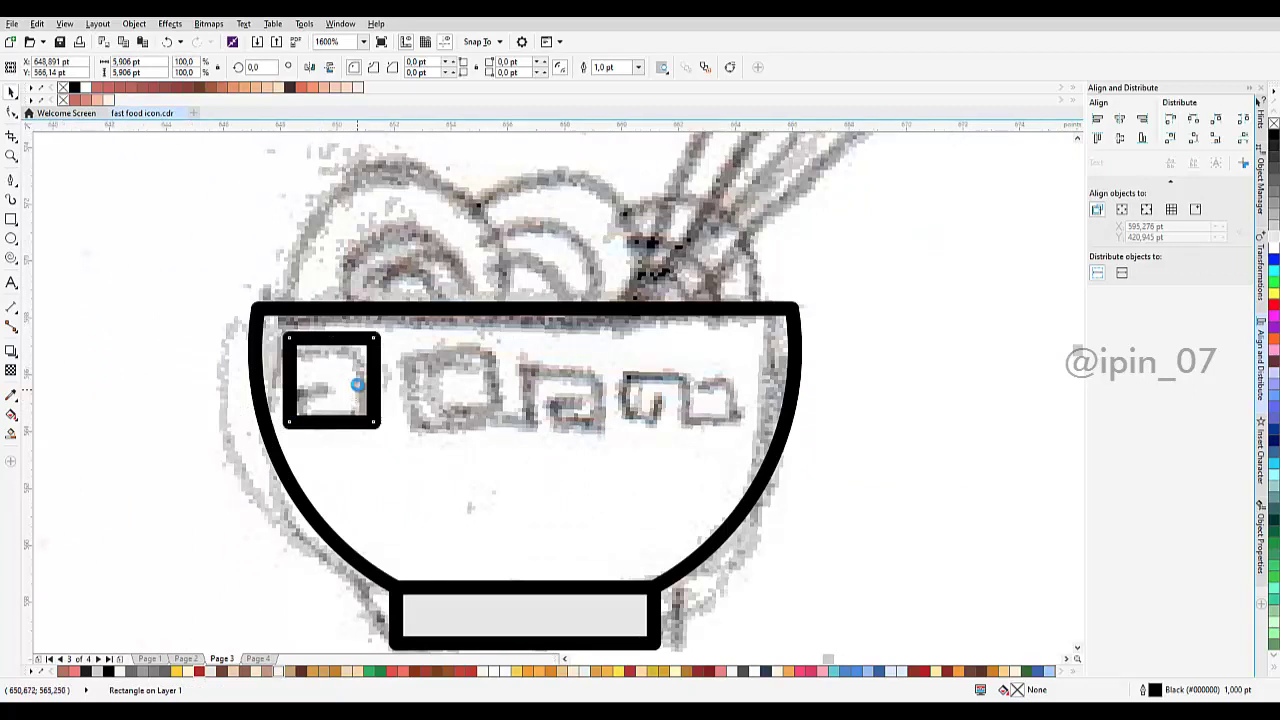
Step: Draw a 3 pt square inside the ornament square and centre the two horizontally and vertically on each other
scroll(360, 390, "up", 1)
left_click_drag(242, 312, 354, 424)
left_click(395, 352, "shift")
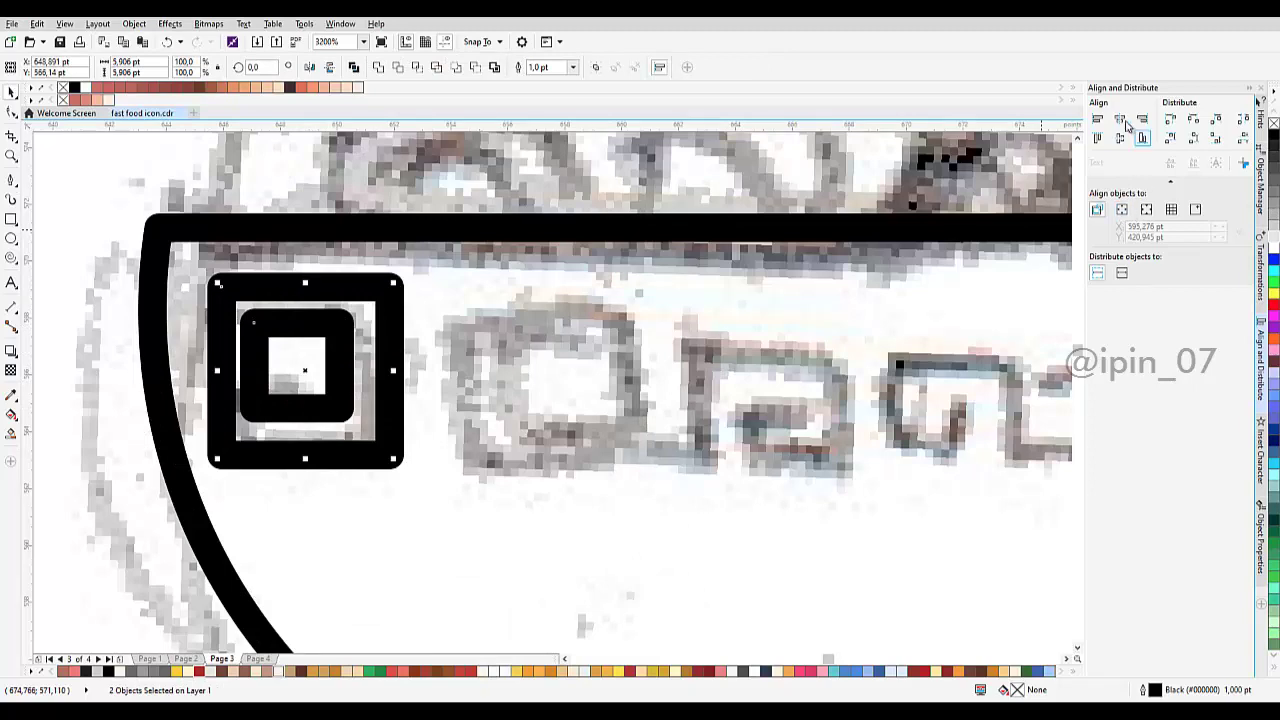
left_click(1120, 119)
left_click(1120, 138)
left_click_drag(606, 300, 674, 304)
left_click(660, 306)
Step: Scale both ornament squares together about their centre to about 5.4 pt overall
scroll(463, 342, "up", 1)
left_click(463, 342)
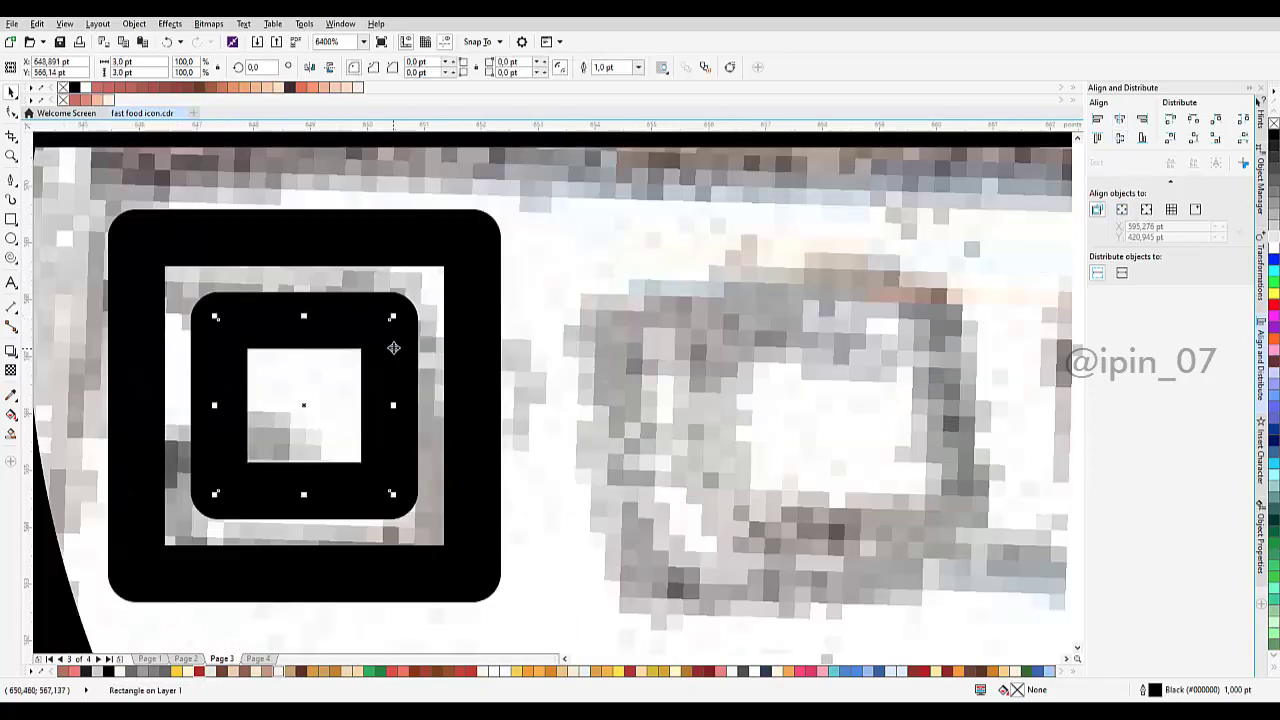
scroll(463, 342, "down", 1)
left_click(466, 308, "shift")
scroll(466, 308, "down", 1)
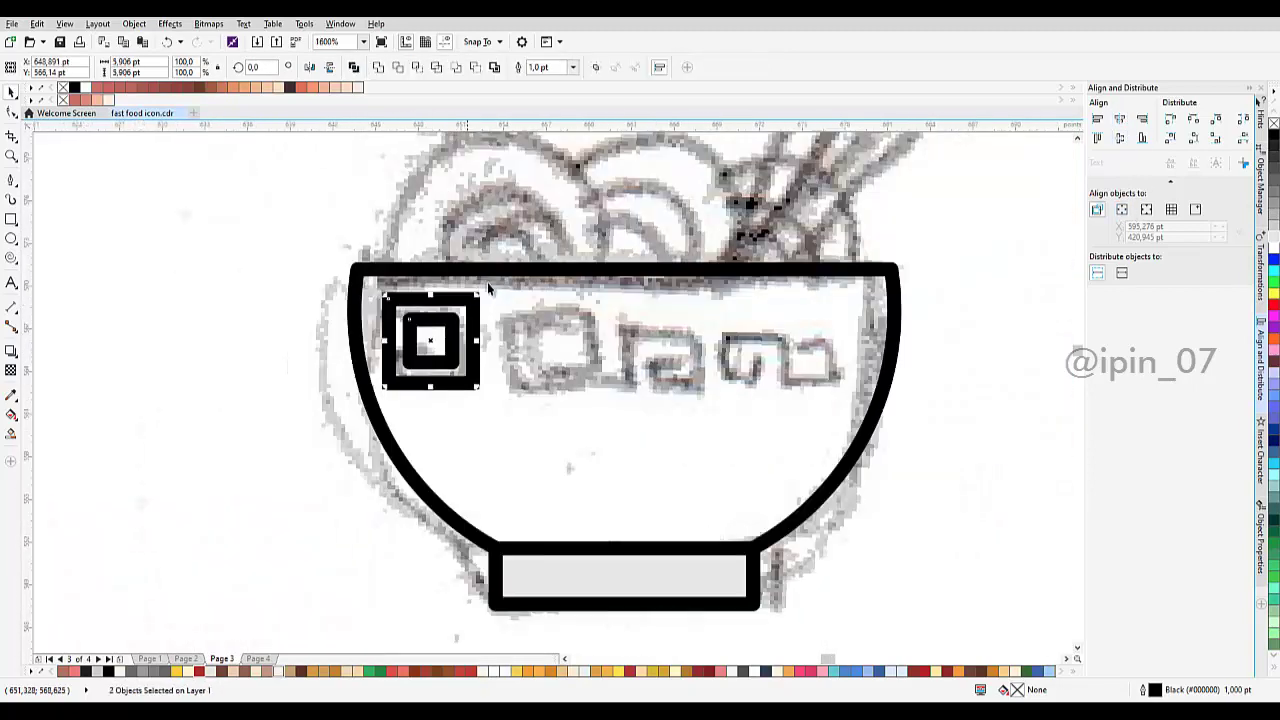
scroll(468, 314, "up", 1)
left_click_drag(497, 261, 490, 268)
scroll(431, 319, "down", 2)
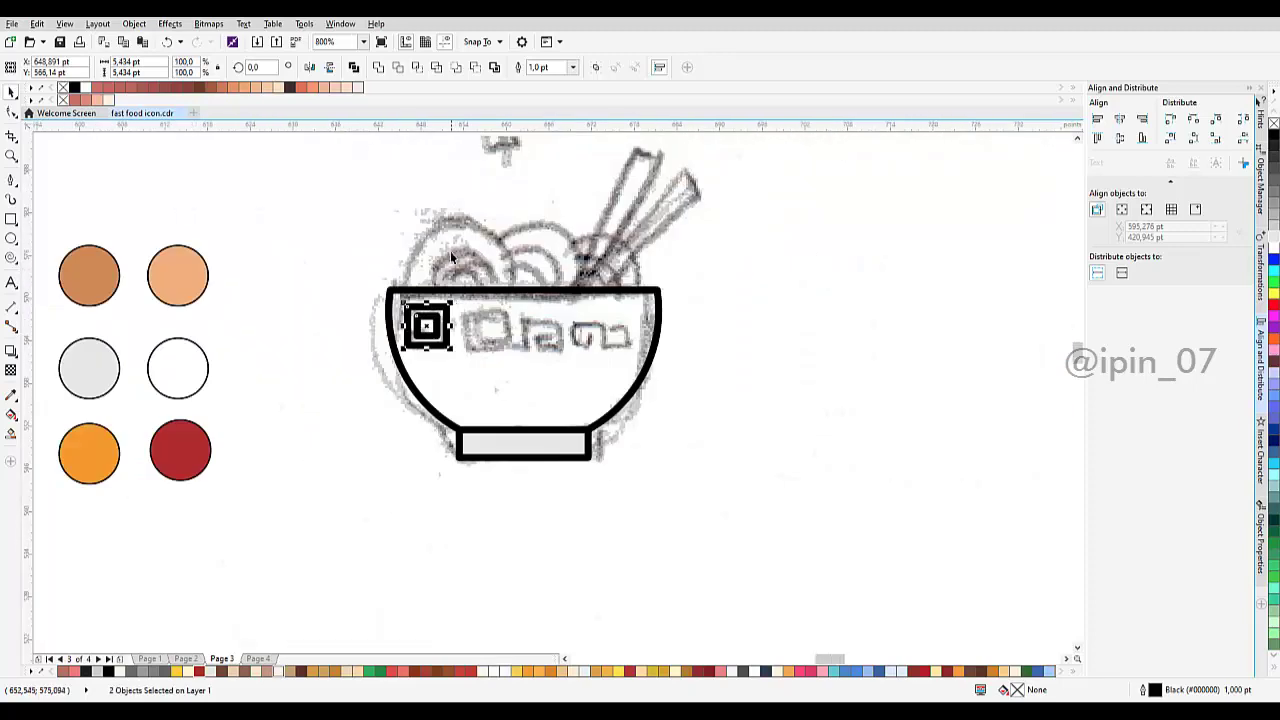
Step: Select both ornament squares and convert them to curves
left_click(431, 322)
scroll(432, 335, "up", 1)
scroll(439, 325, "up", 2)
left_click(461, 306)
left_click(464, 241)
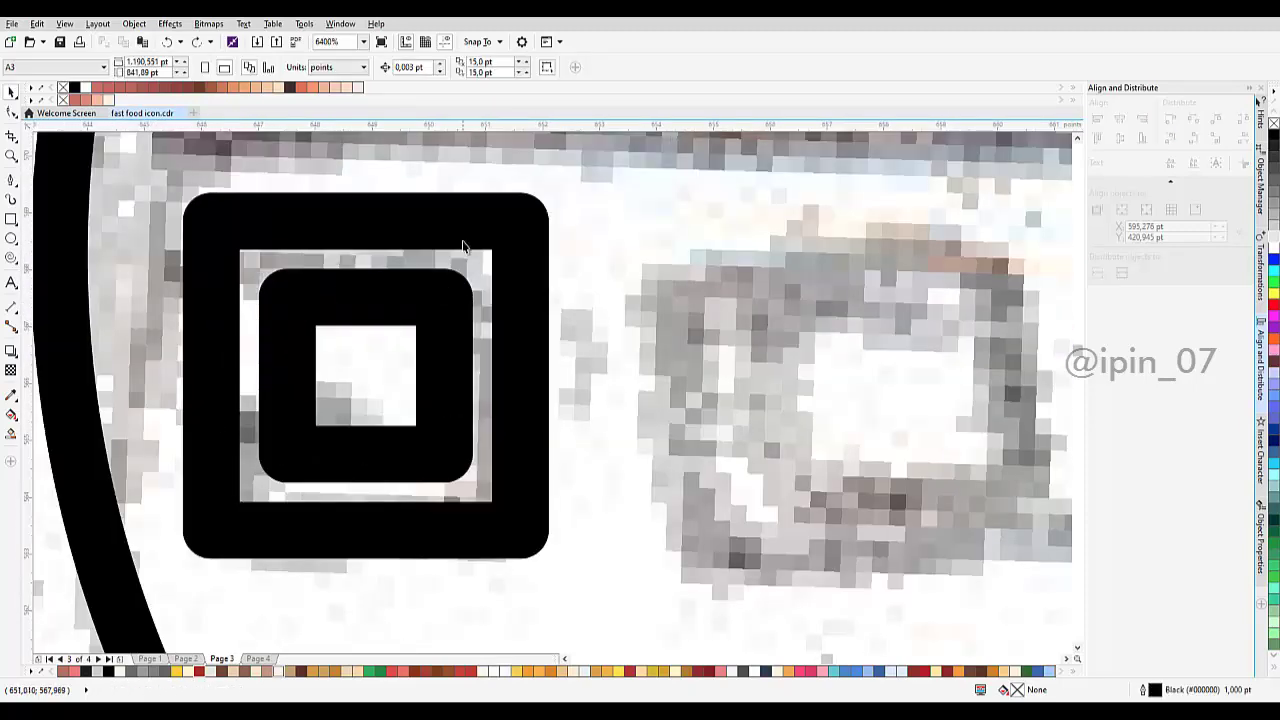
left_click(437, 316, "shift")
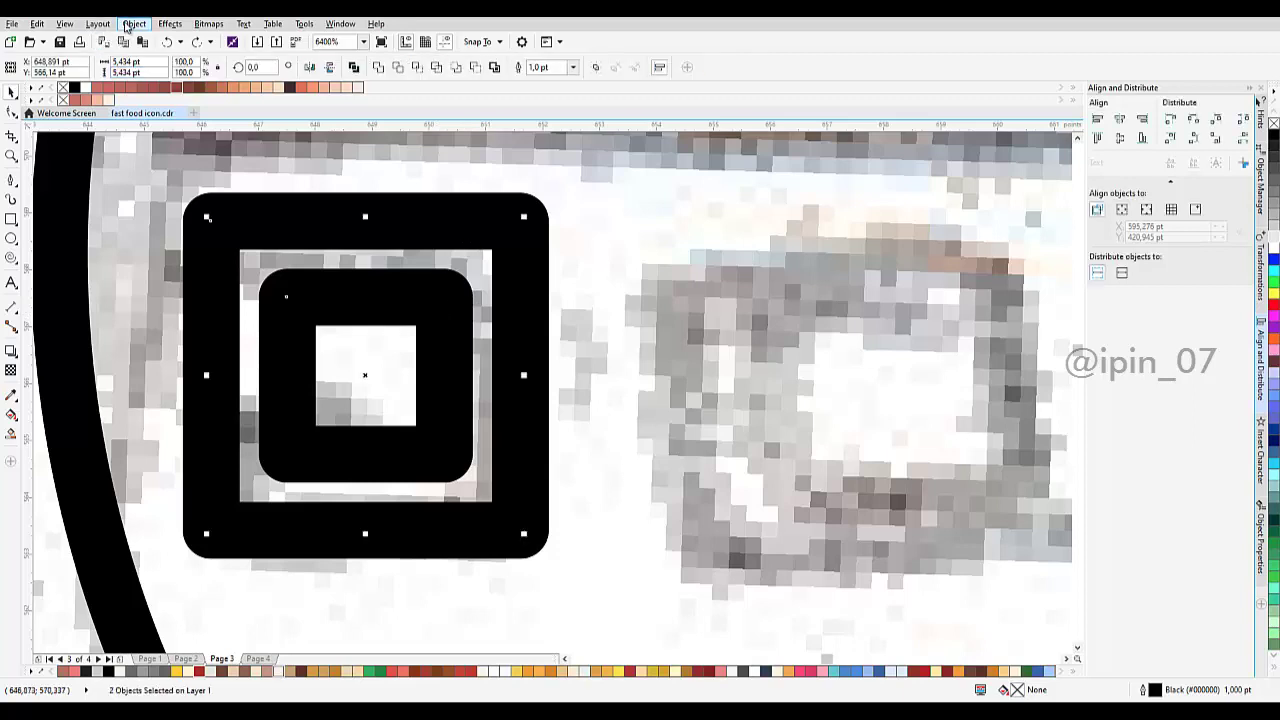
left_click(134, 24)
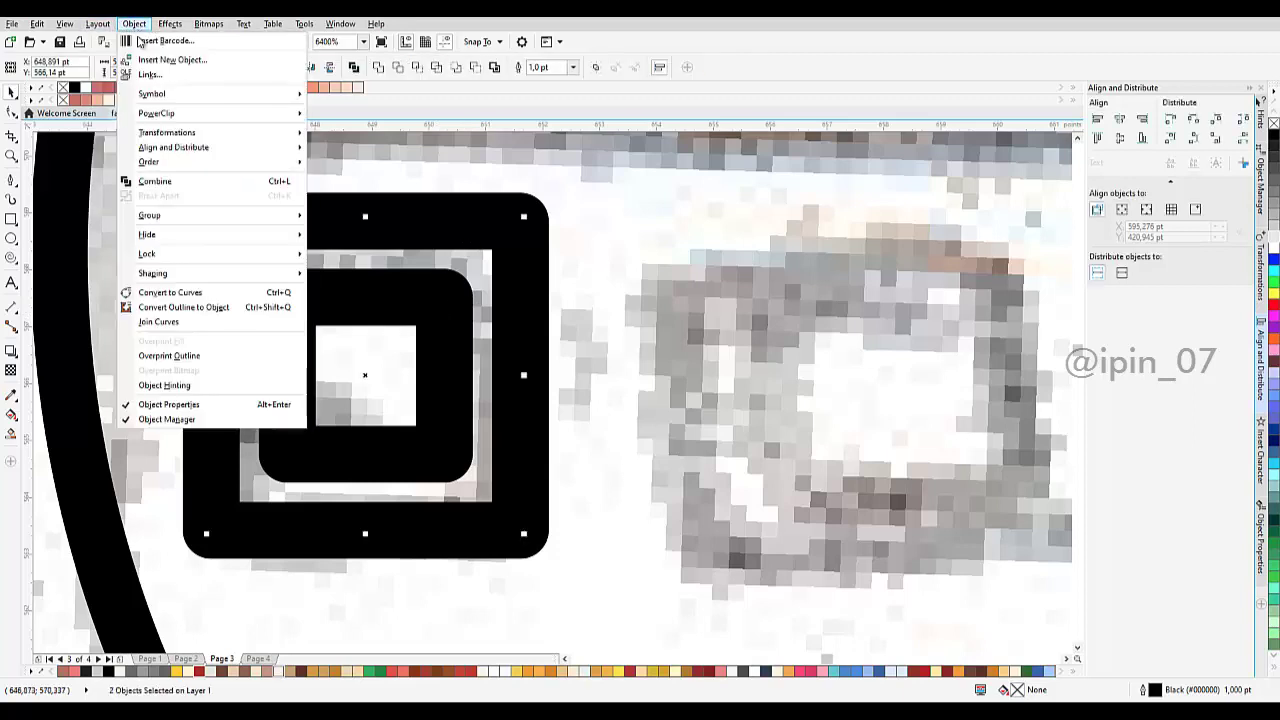
left_click(178, 292)
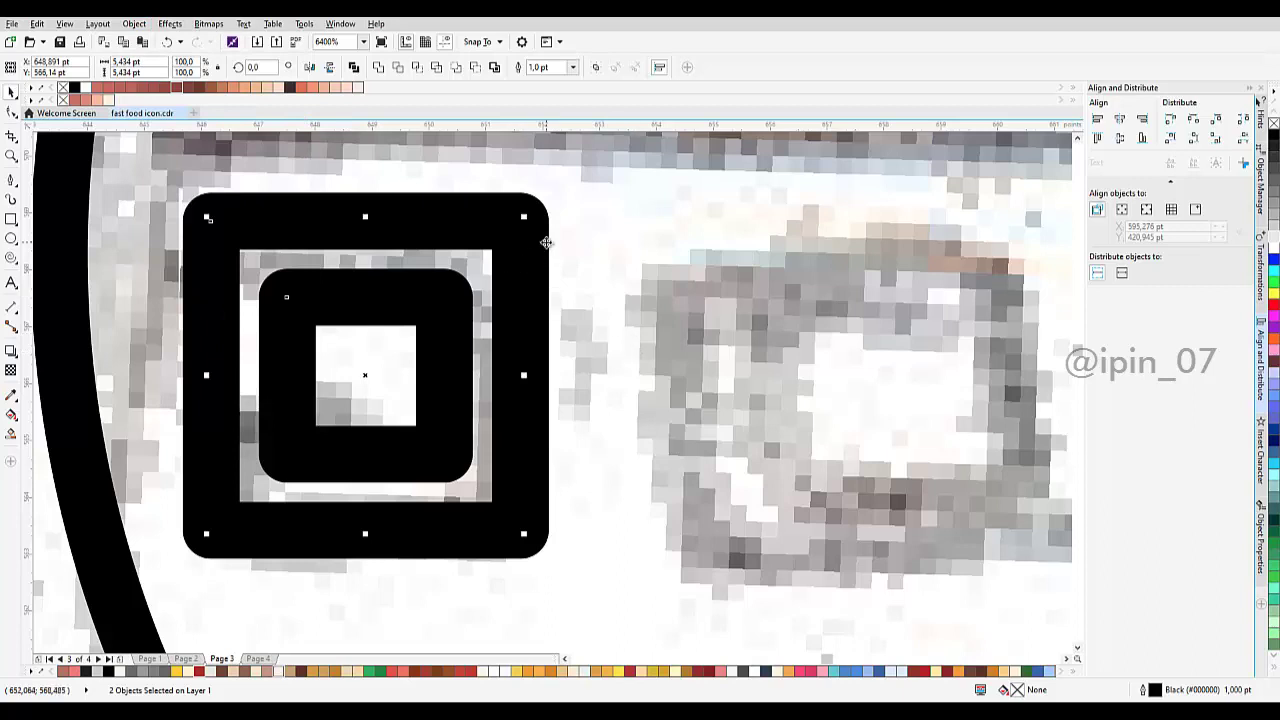
Step: Break the outer ornament square's curve at its bottom-left corner node
scroll(436, 305, "down", 1)
left_click(368, 407)
scroll(370, 404, "up", 1)
key("F10")
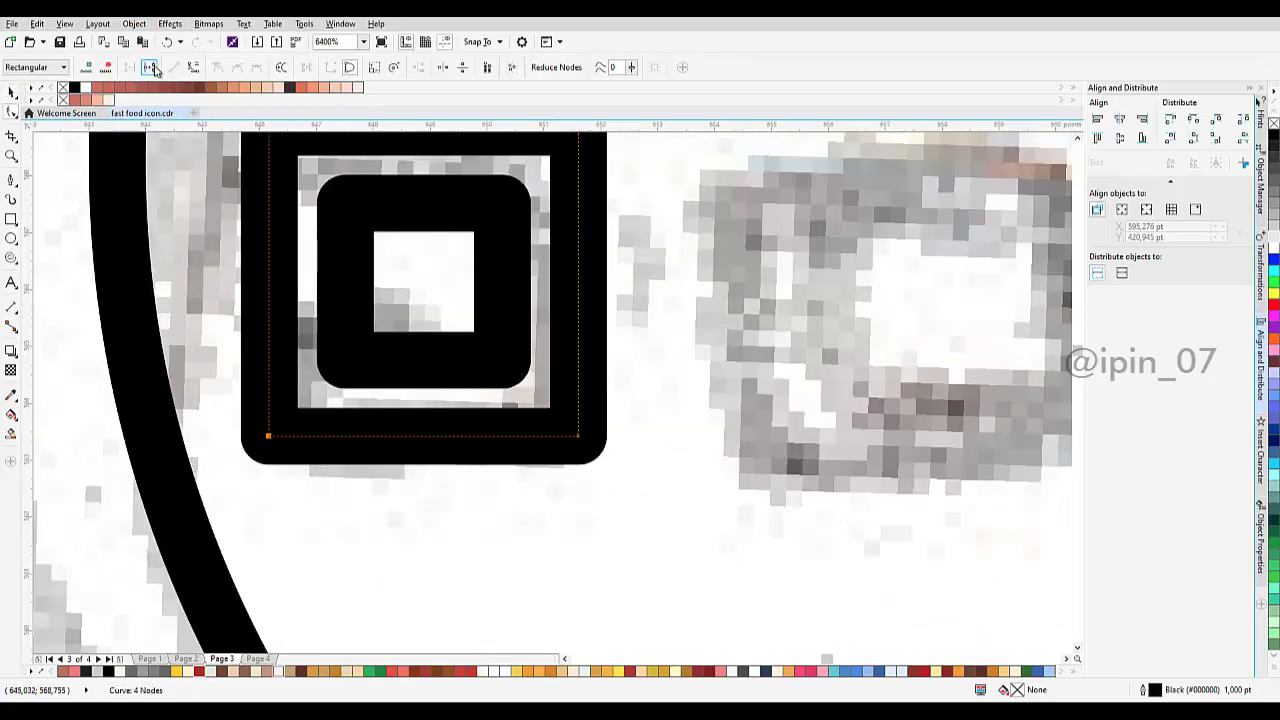
left_click(154, 69)
Step: Move the free end of the outer square's bottom edge to the right, opening a small gap at the corner
left_click(312, 454)
scroll(312, 454, "up", 1)
left_click(300, 434)
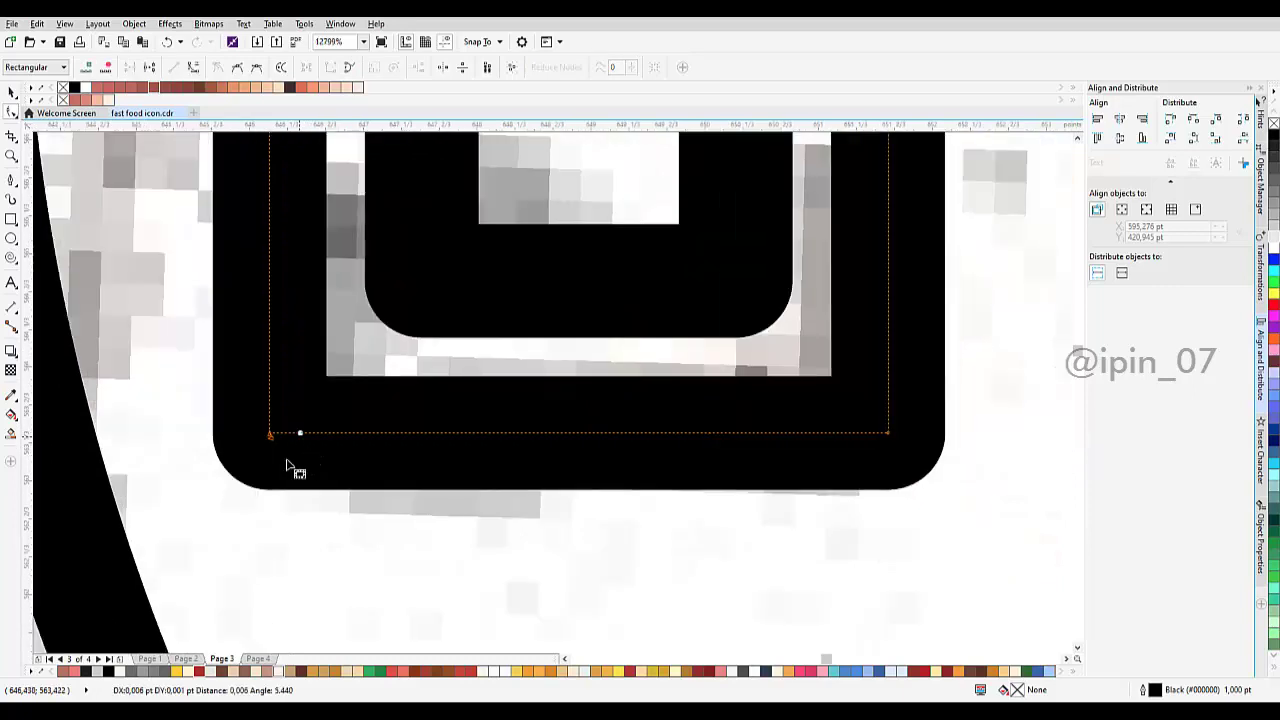
left_click(287, 464)
left_click_drag(272, 440, 389, 441)
scroll(401, 416, "down", 1)
key("space")
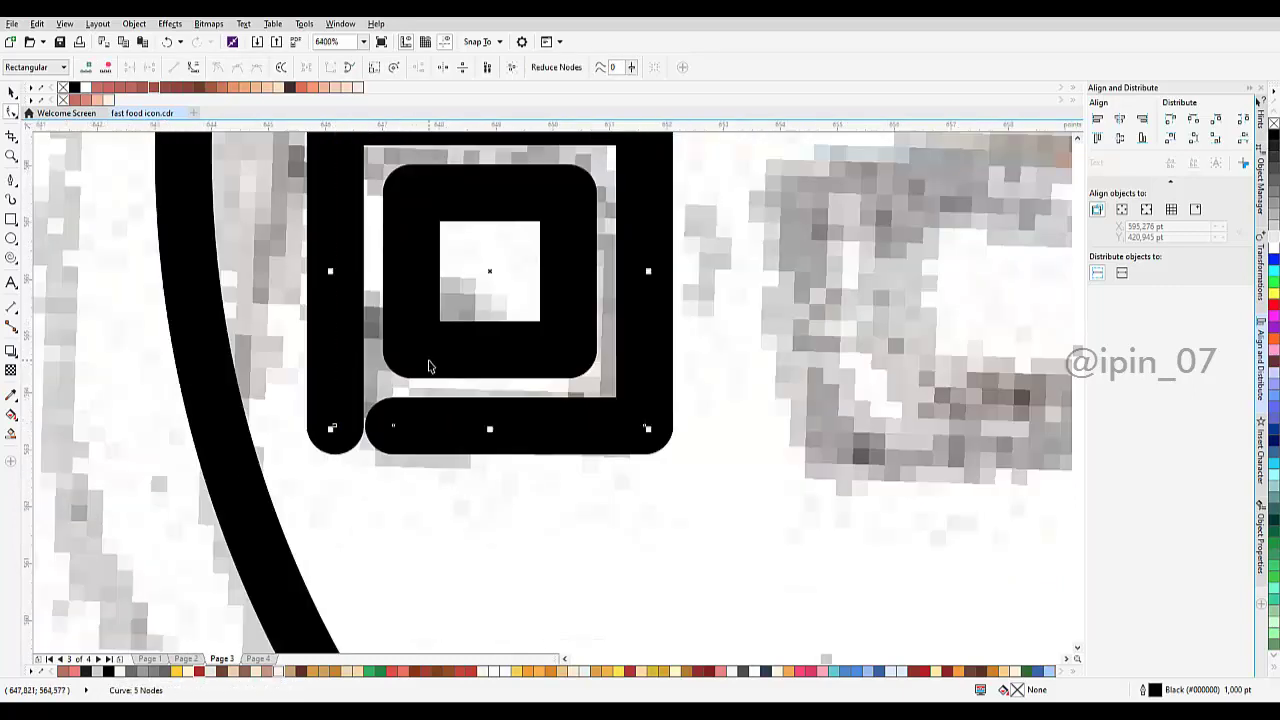
Step: Delete the bottom segment of the inner ornament square
left_click(430, 361)
key("space")
scroll(421, 366, "up", 1)
left_click(421, 369)
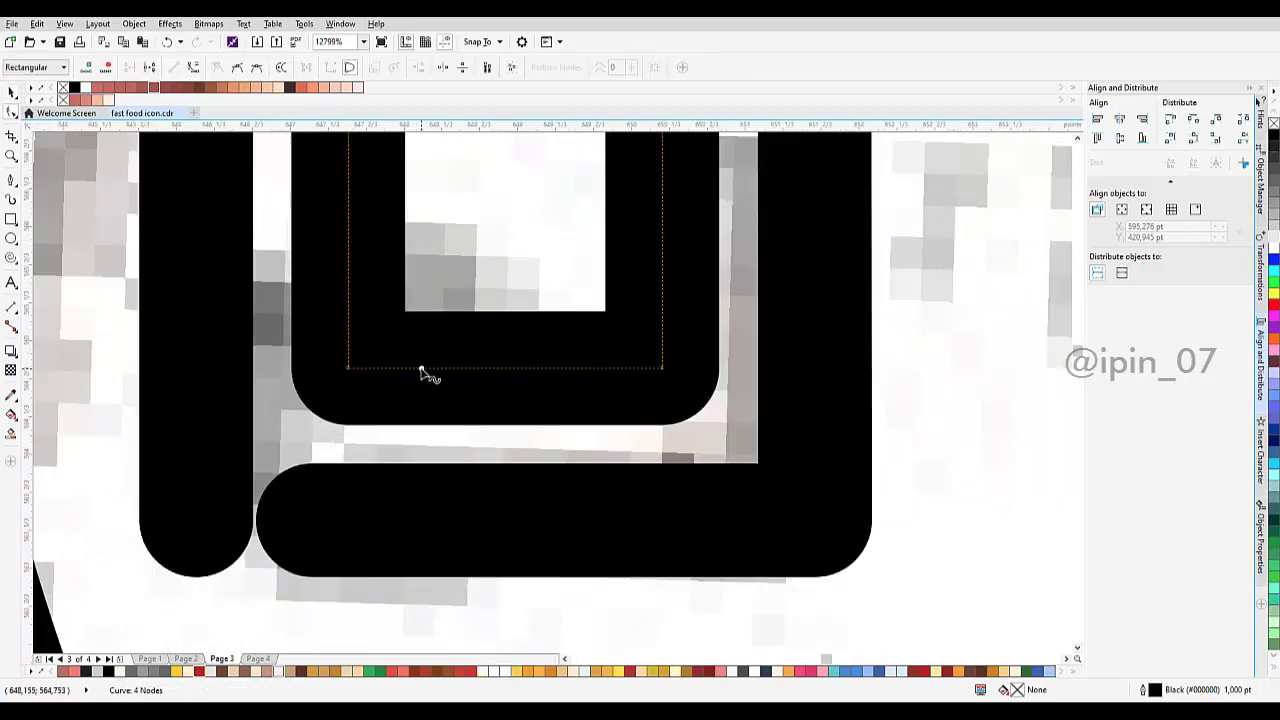
right_click(421, 369)
left_click(450, 393)
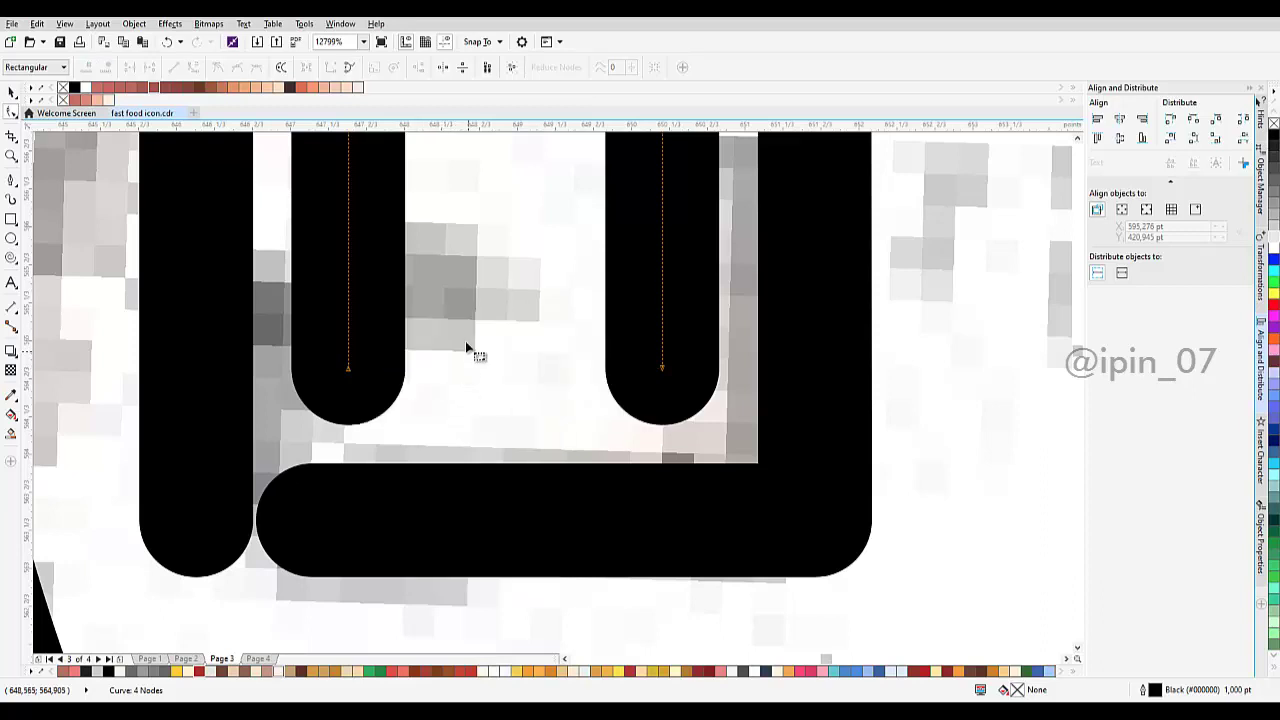
scroll(478, 340, "down", 3)
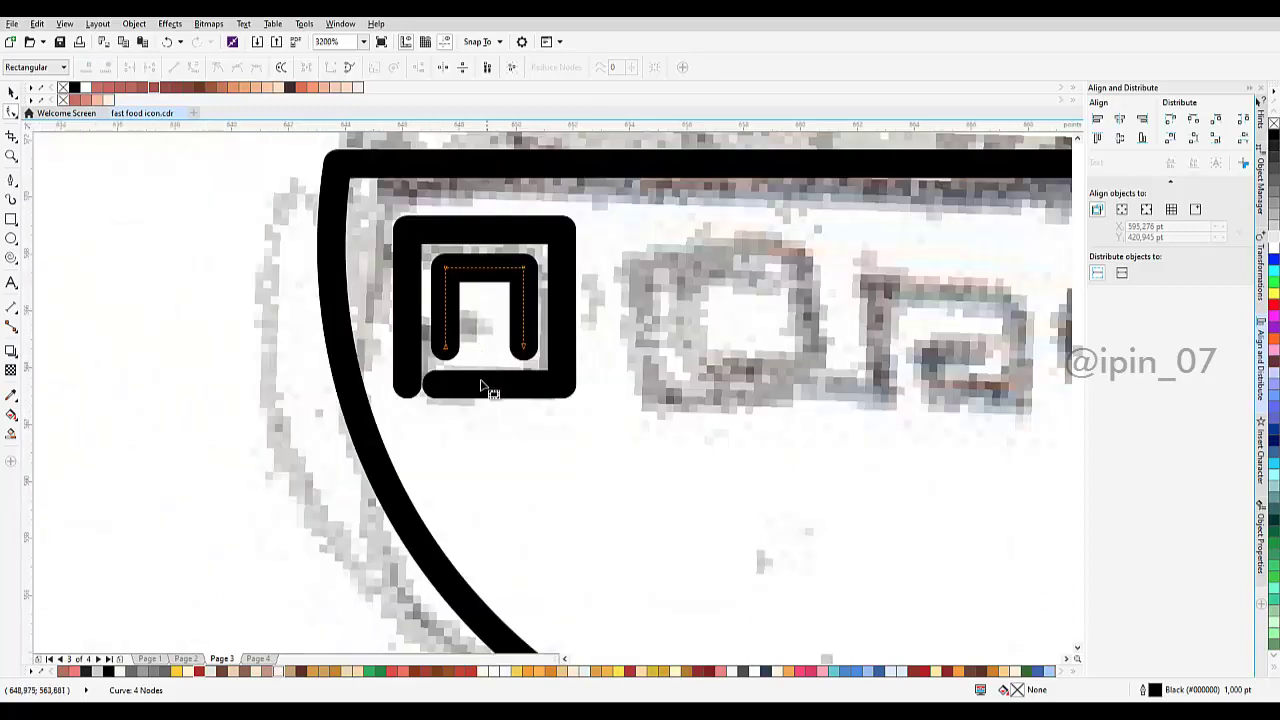
scroll(484, 375, "up", 2)
scroll(436, 328, "up", 1)
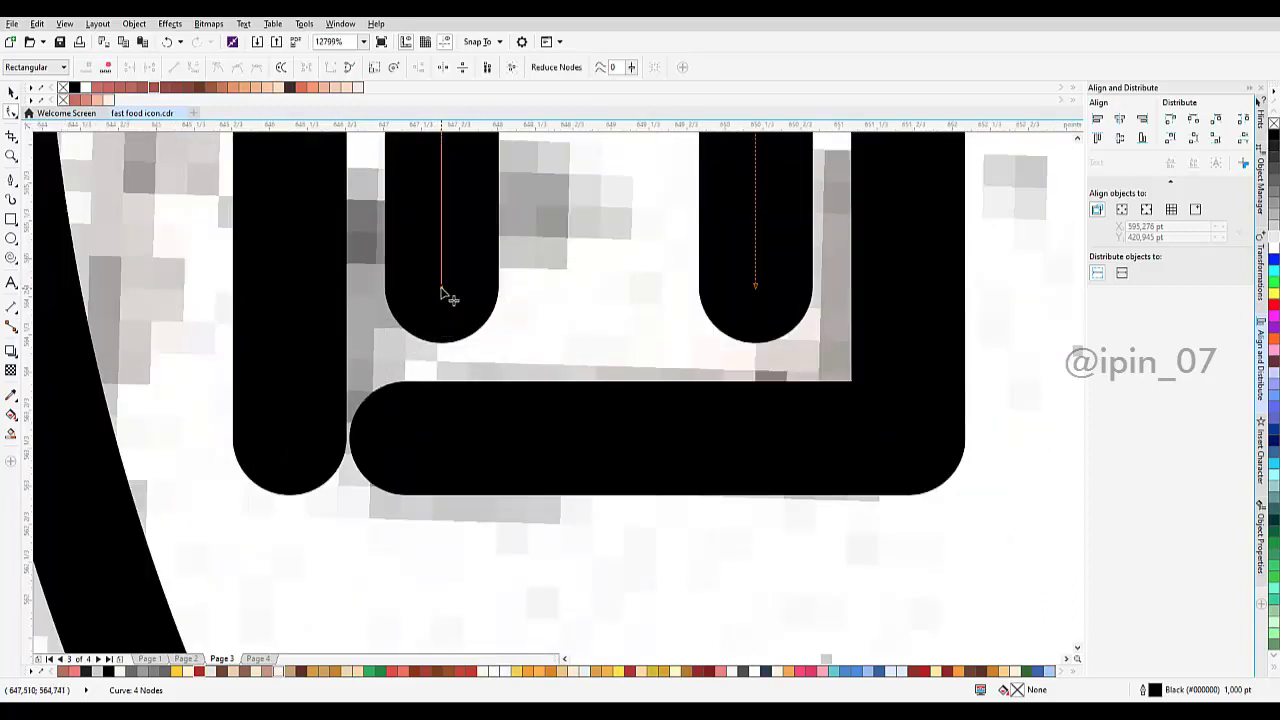
Step: Move the inner curve's open left end down to meet the outer square's free bottom end at the corner
left_click_drag(441, 290, 446, 441)
left_click(394, 450)
scroll(450, 438, "down", 2)
key("space")
key("Escape")
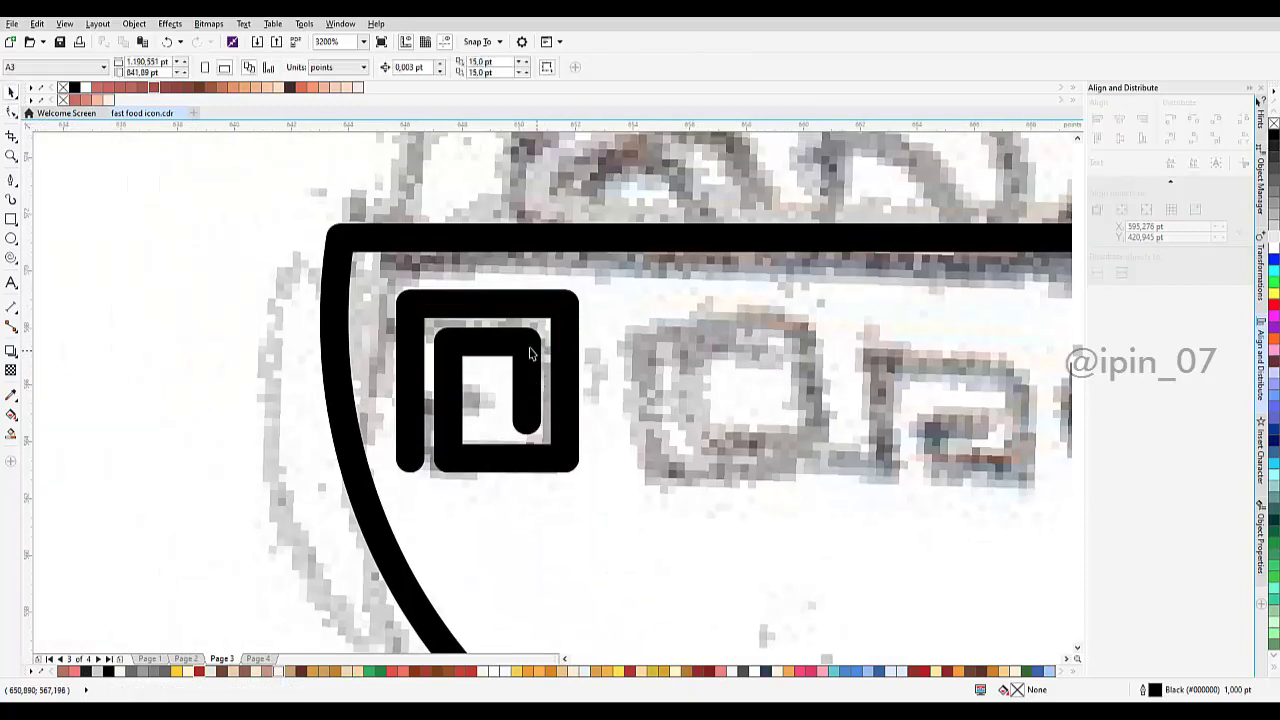
Step: Combine the inner and outer ornament curves and join their meeting end nodes at the bottom-left corner into one continuous spiral
left_click(530, 352)
left_click(573, 327, "shift")
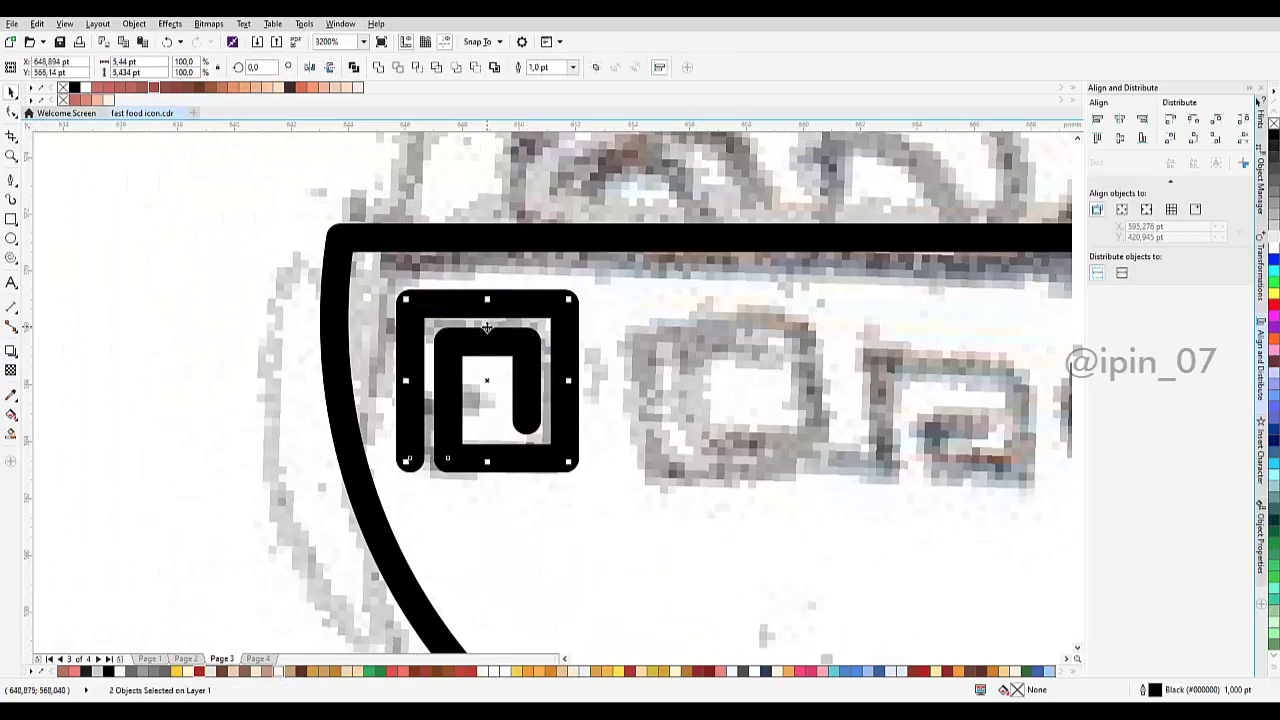
left_click_drag(567, 248, 497, 196)
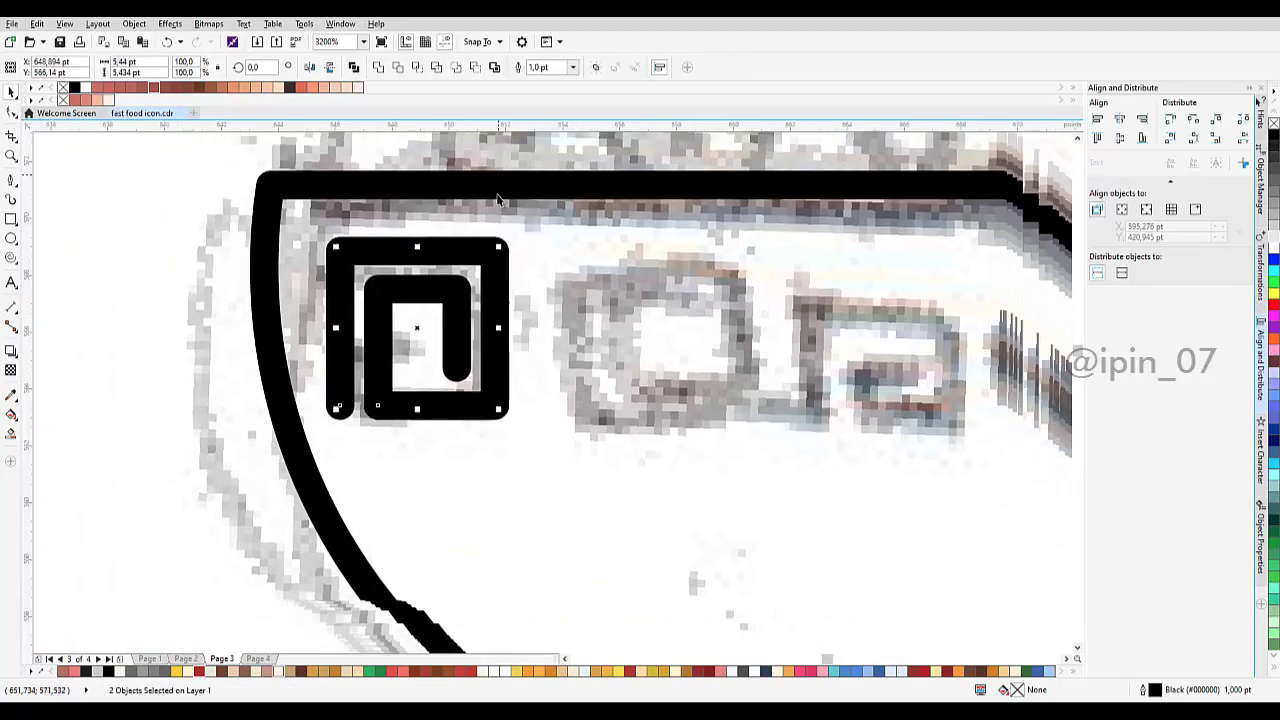
scroll(388, 386, "up", 1)
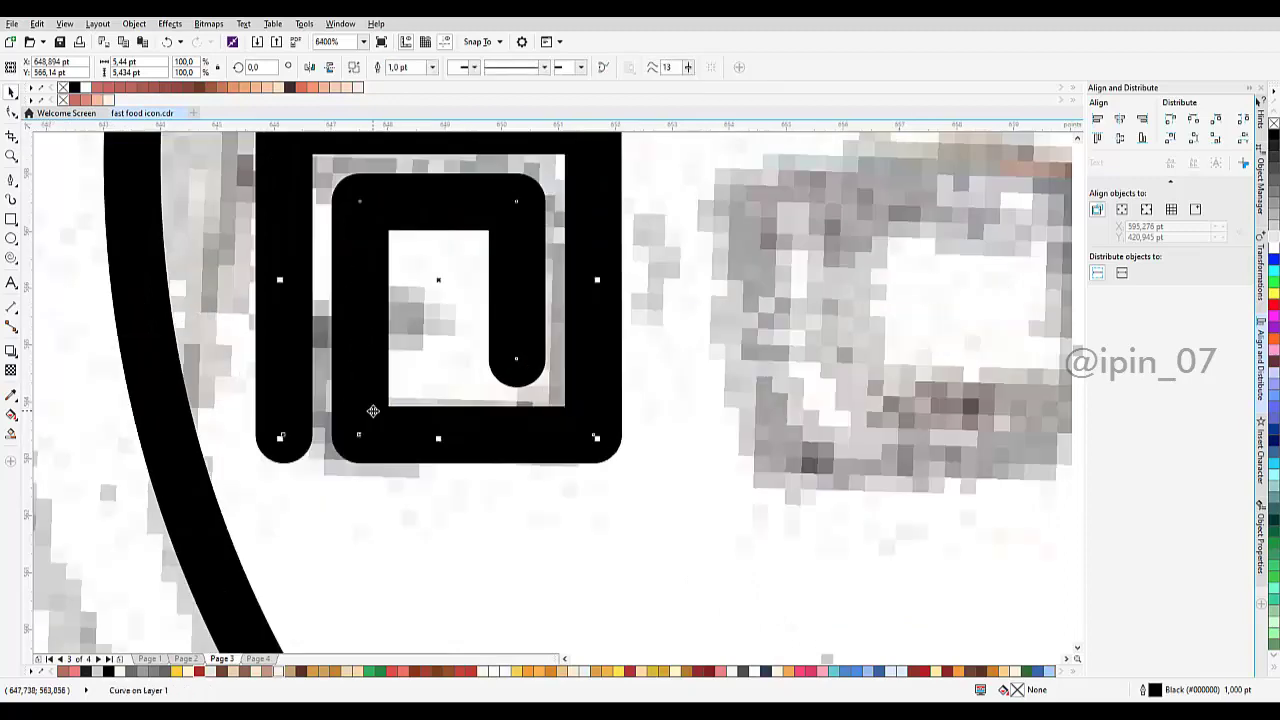
key("space")
scroll(371, 441, "up", 1)
left_click_drag(350, 435, 354, 434)
scroll(455, 398, "down", 2)
key("space")
left_click_drag(568, 327, 519, 331)
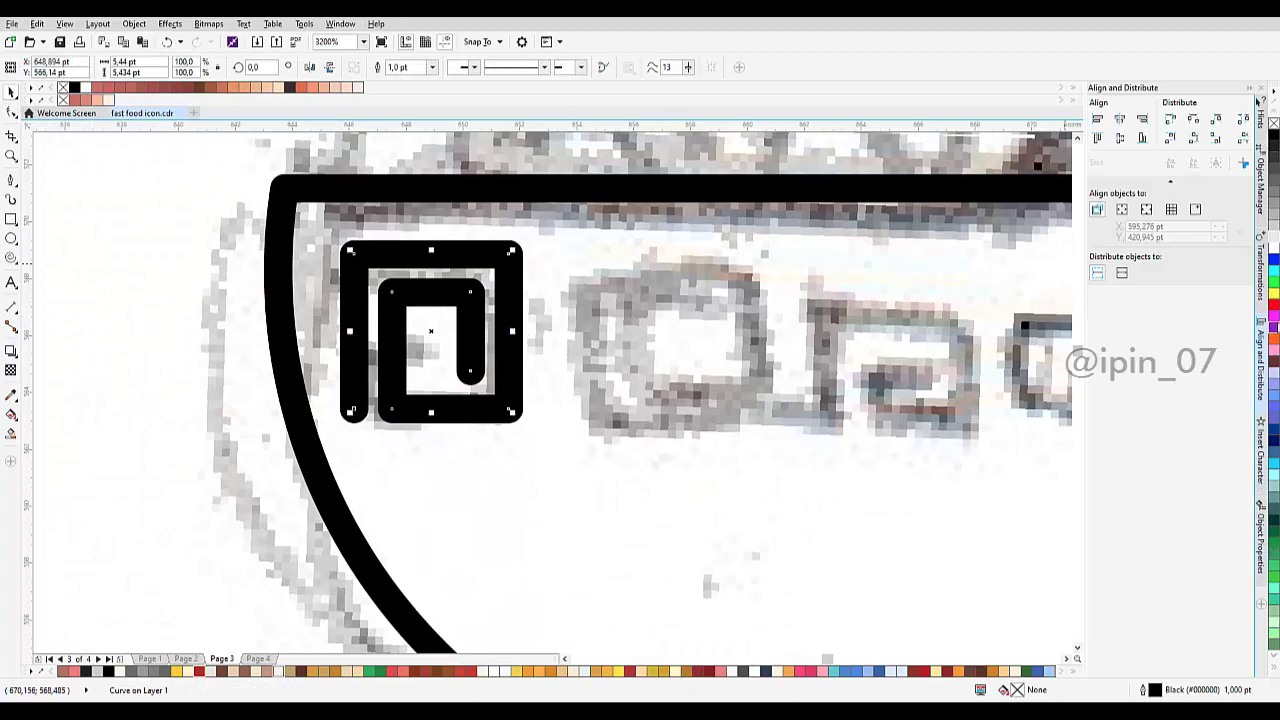
Step: Create one horizontally mirrored copy of the spiral motif beside it and shift it right, leaving a small gap between them
left_click(1262, 270)
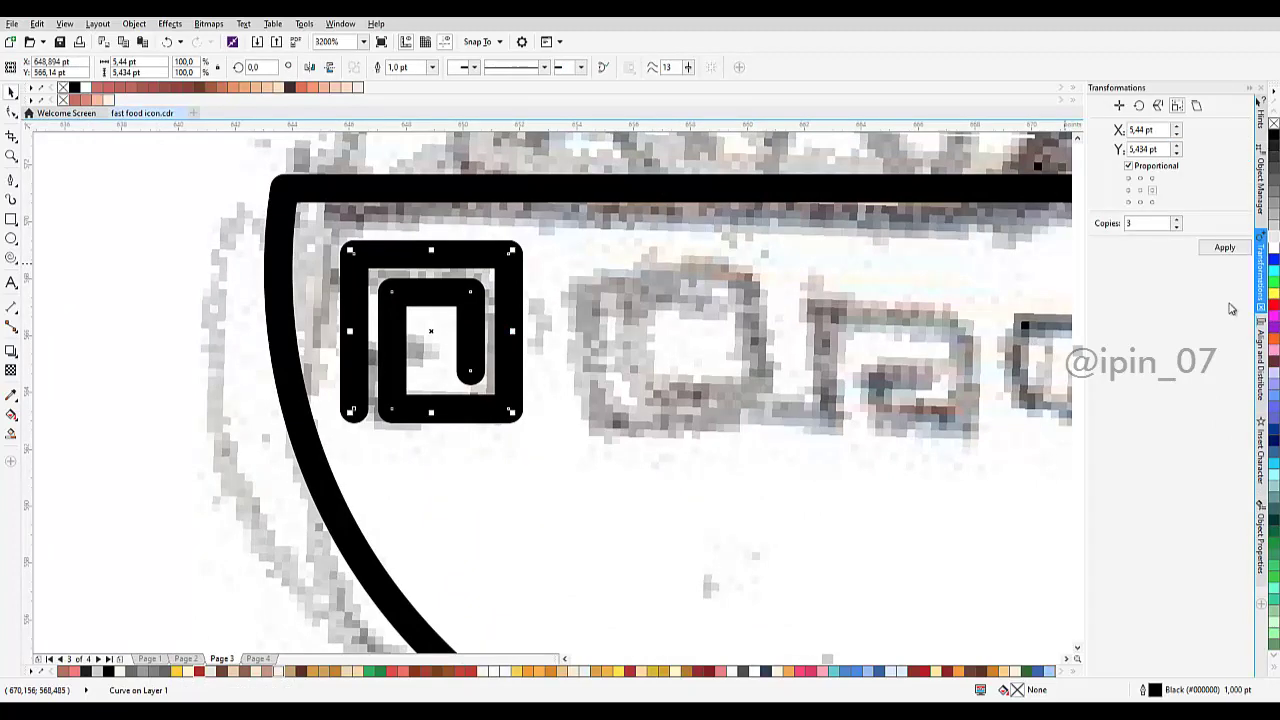
left_click(1158, 106)
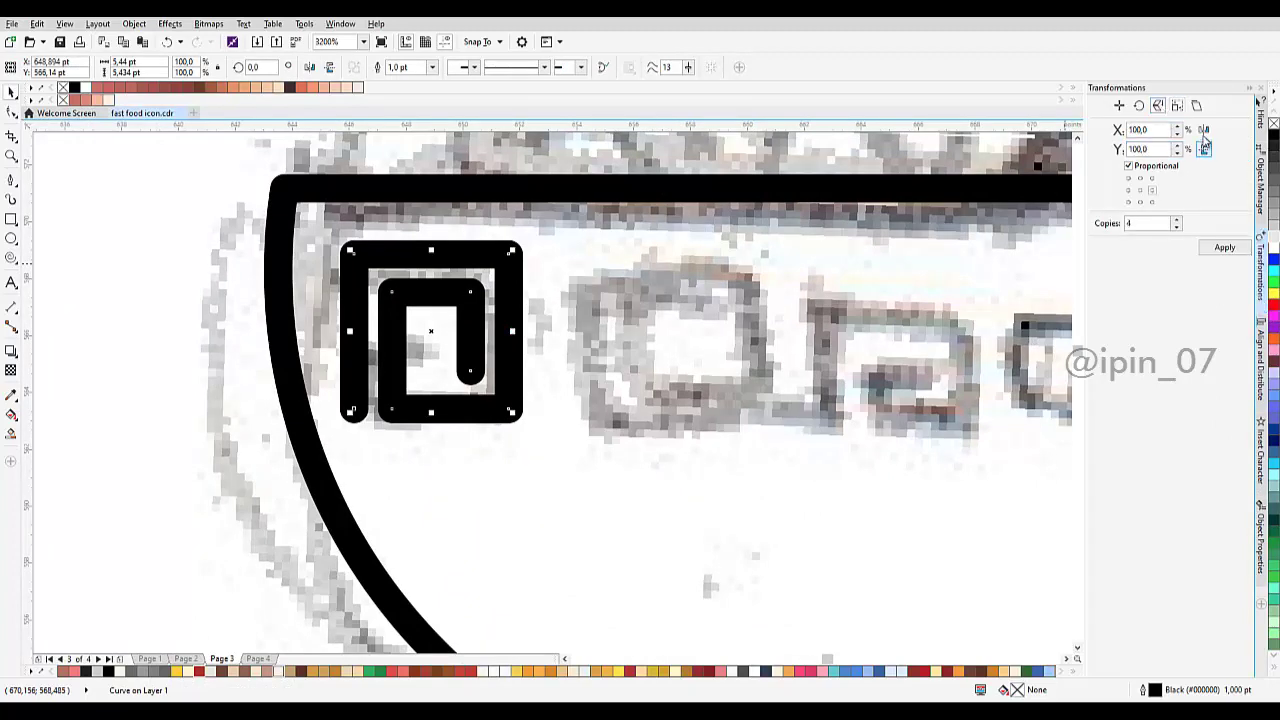
left_click(1178, 228)
left_click(1204, 129)
left_click(1225, 247)
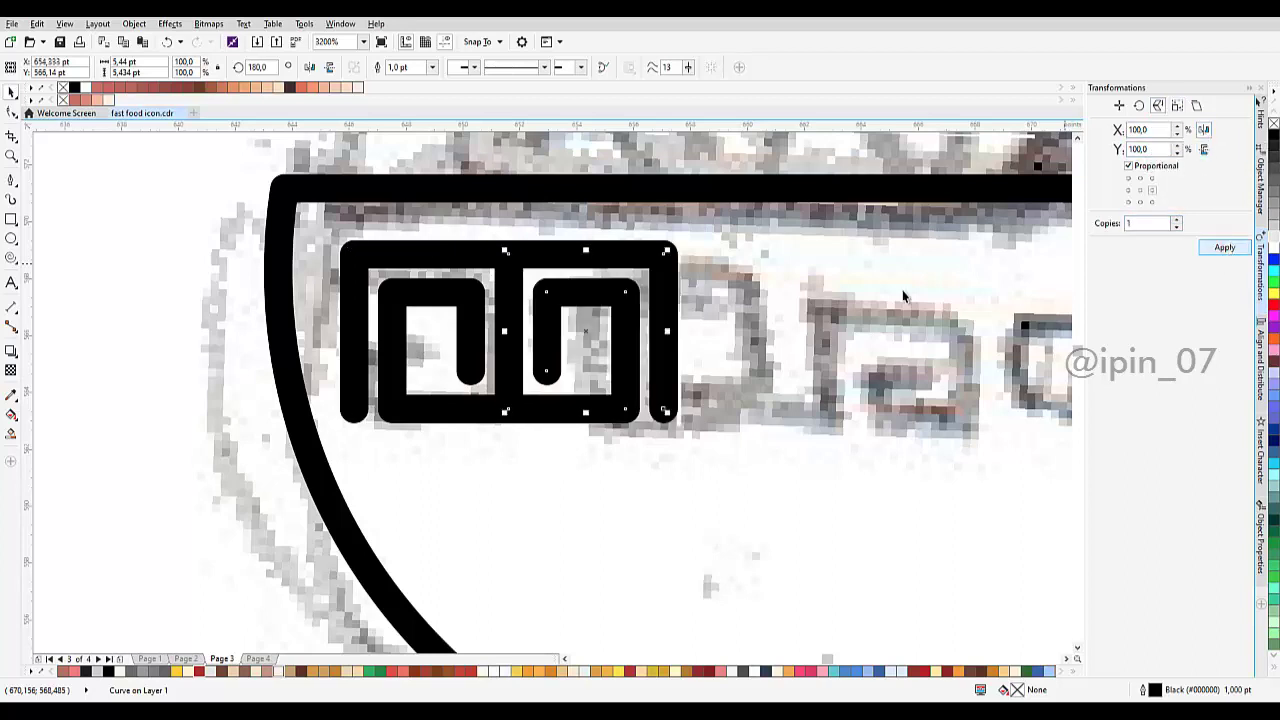
left_click_drag(510, 320, 551, 314)
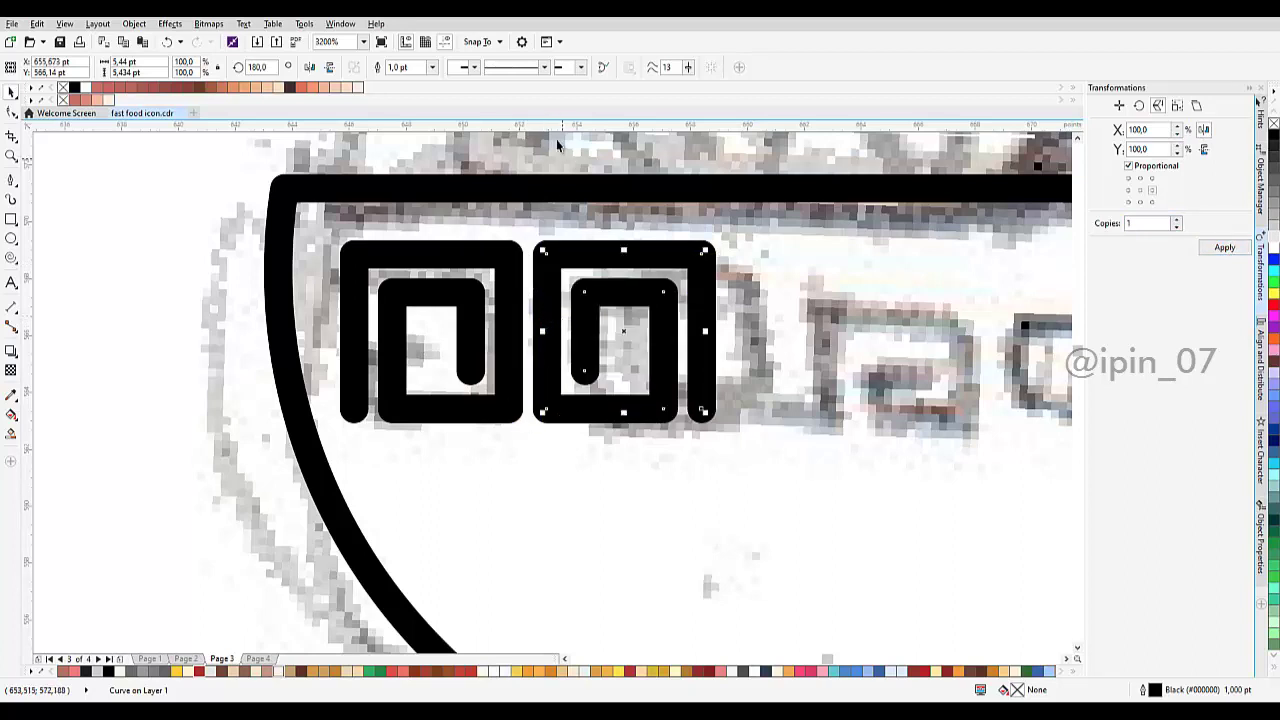
Step: Flip the second spiral motif vertically, then add a mirrored copy to its right and flip that one vertically too
left_click(329, 67)
scroll(565, 288, "right", 3)
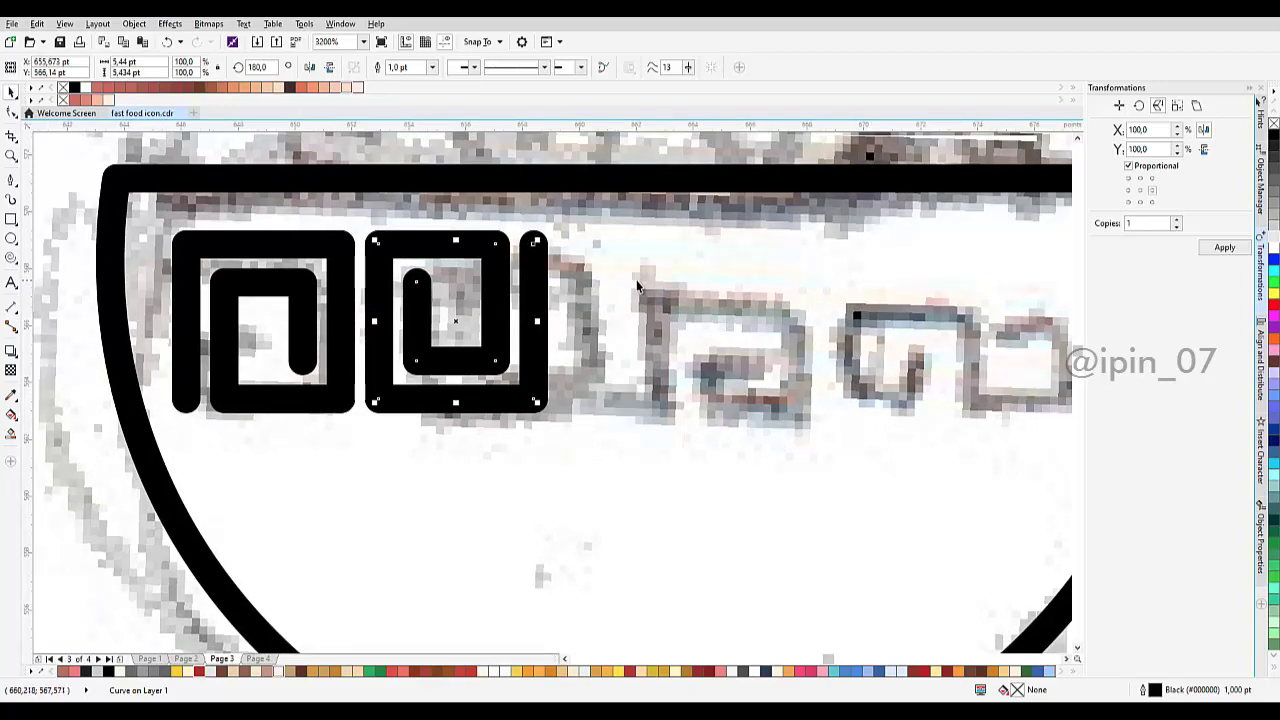
left_click(1223, 248)
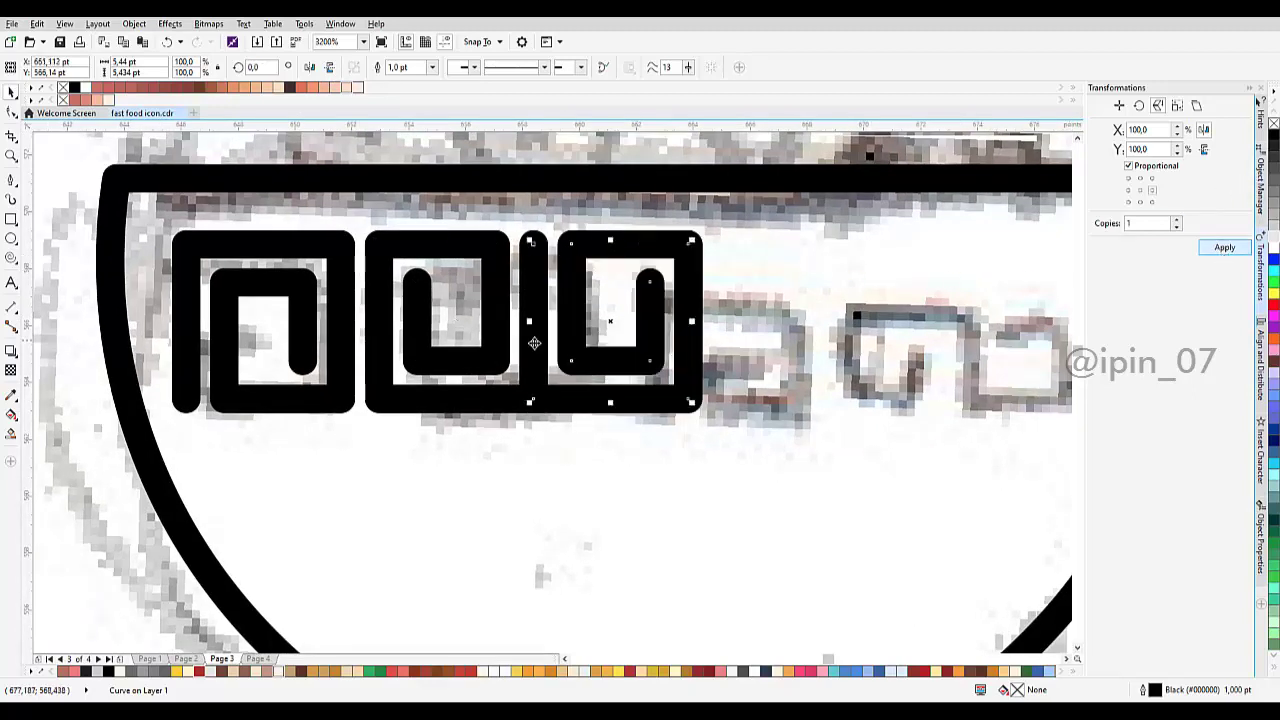
left_click(329, 67)
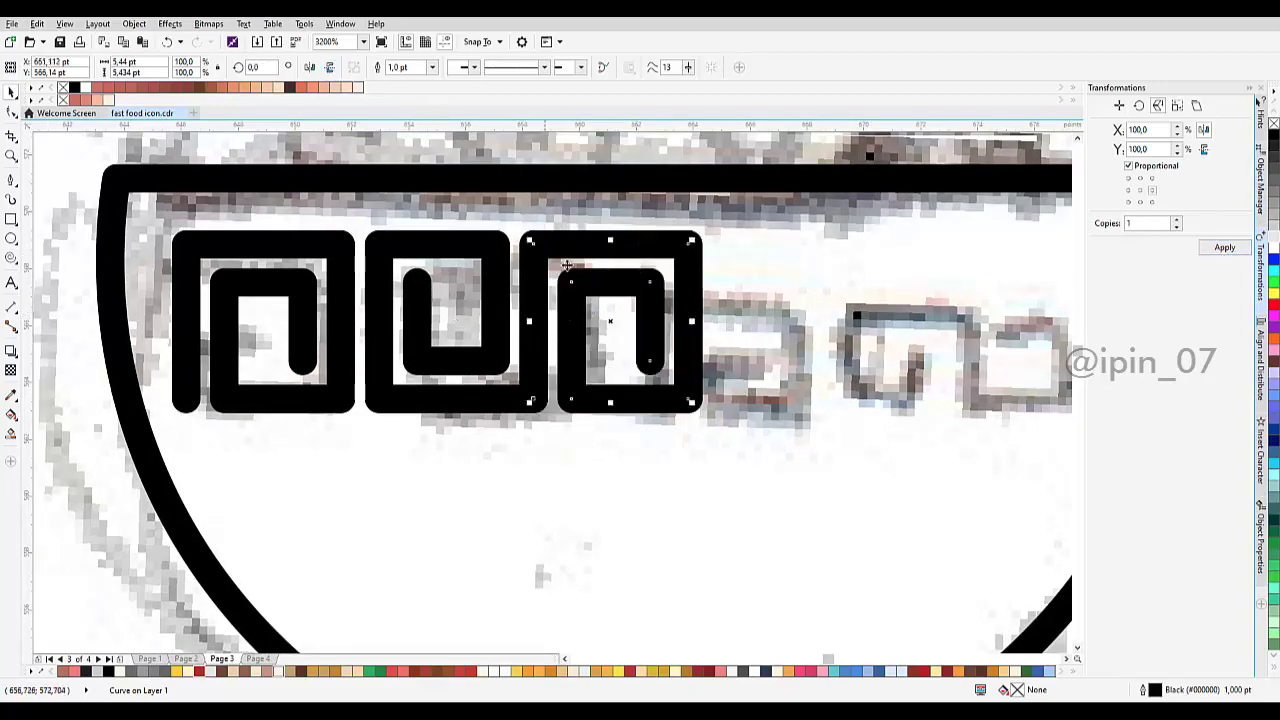
Step: Delete the bottom end node of the third motif's left leg where it overlaps the second motif
scroll(558, 314, "down", 2)
scroll(558, 314, "up", 3)
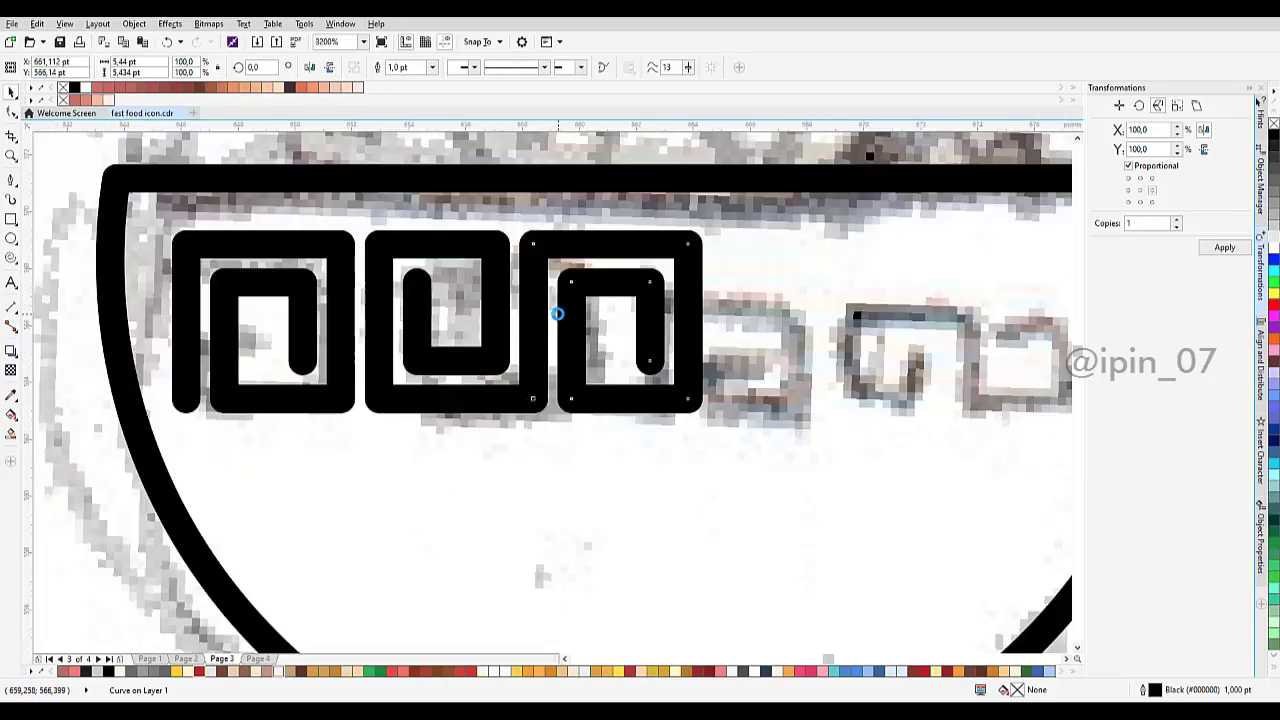
key("F10")
left_click_drag(484, 458, 523, 541)
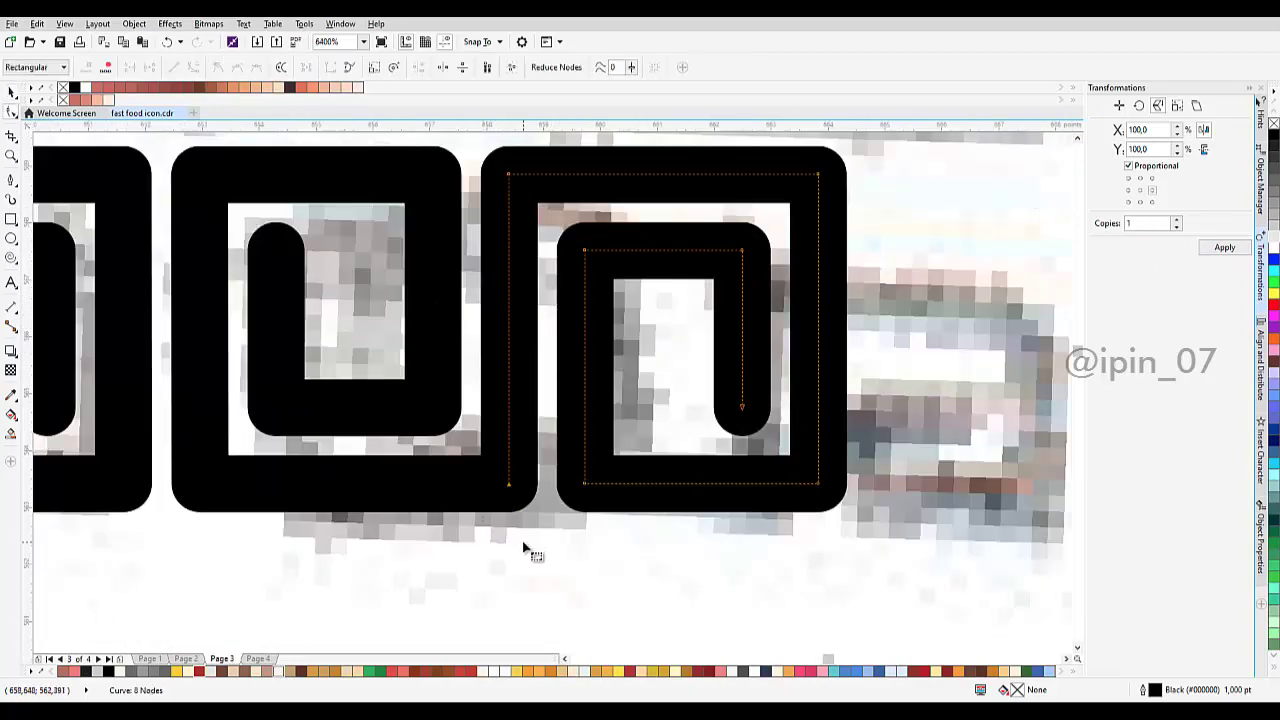
key("Delete")
Step: Combine the second and third motifs into one curve and join their end nodes at the top of the shared leg
key("space")
left_click(480, 492, "shift")
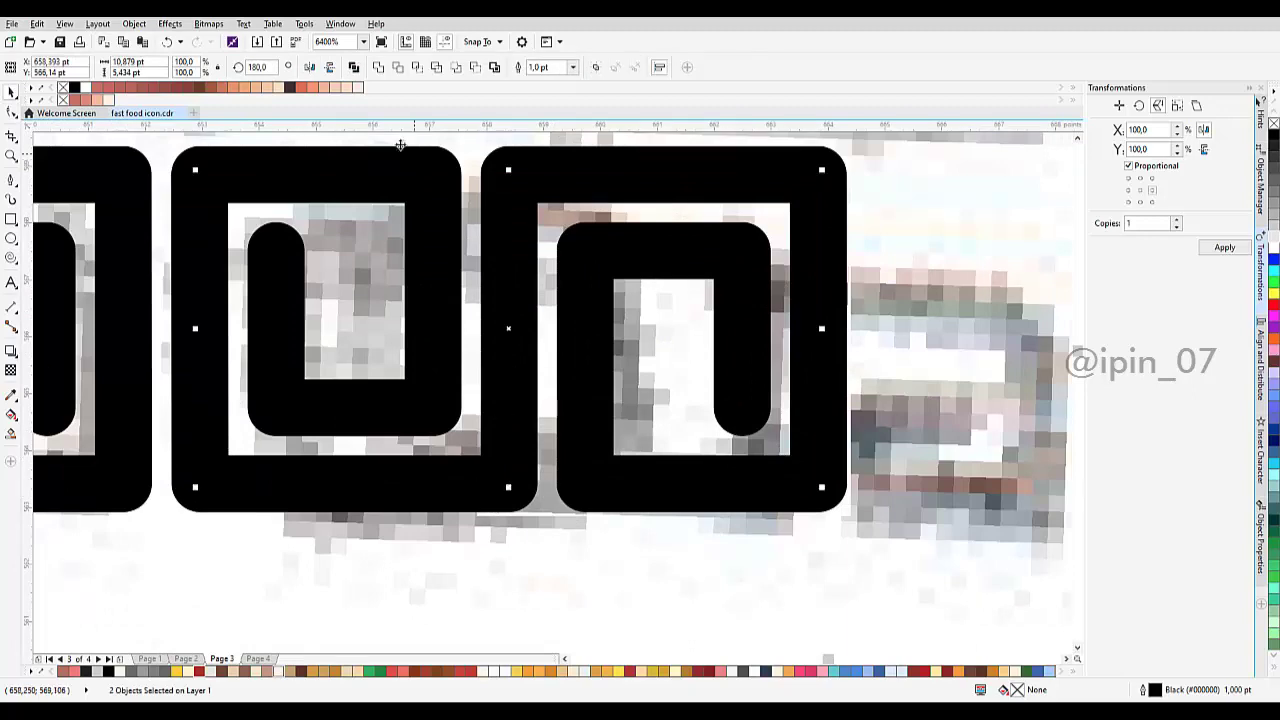
key("ctrl+l")
key("F10")
scroll(500, 171, "up", 2)
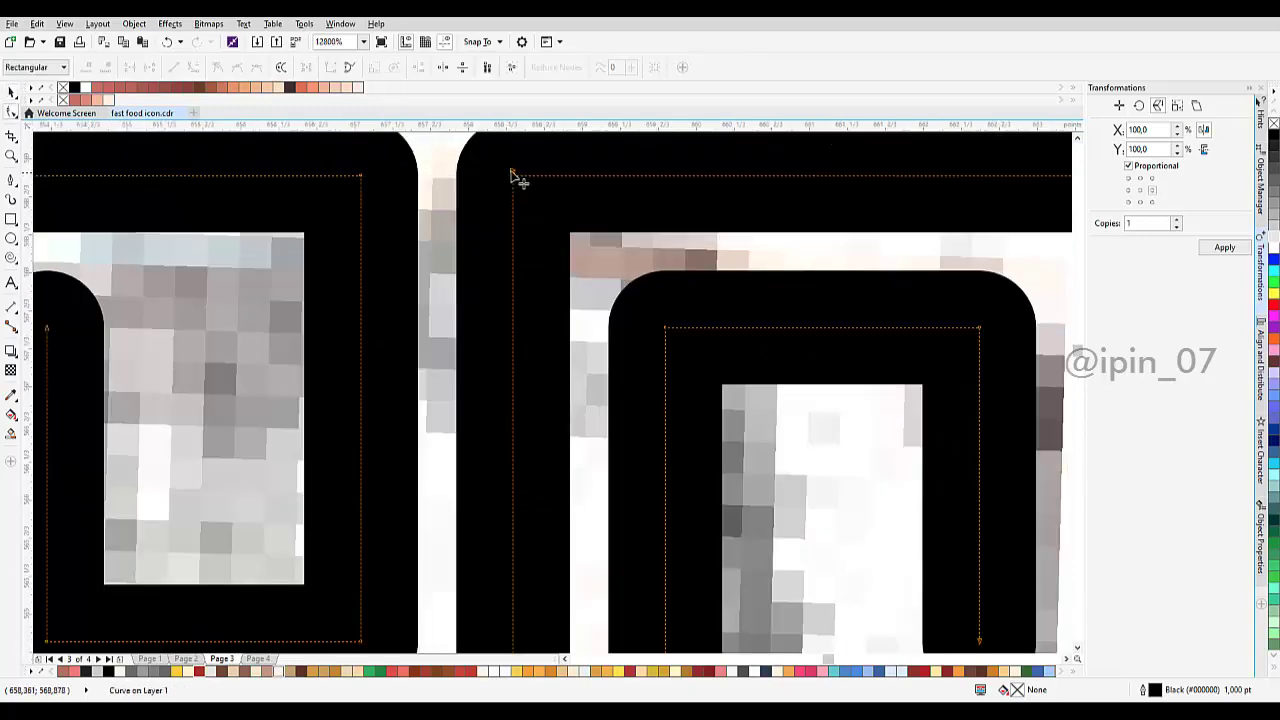
left_click_drag(513, 188, 512, 176)
scroll(518, 282, "down", 3)
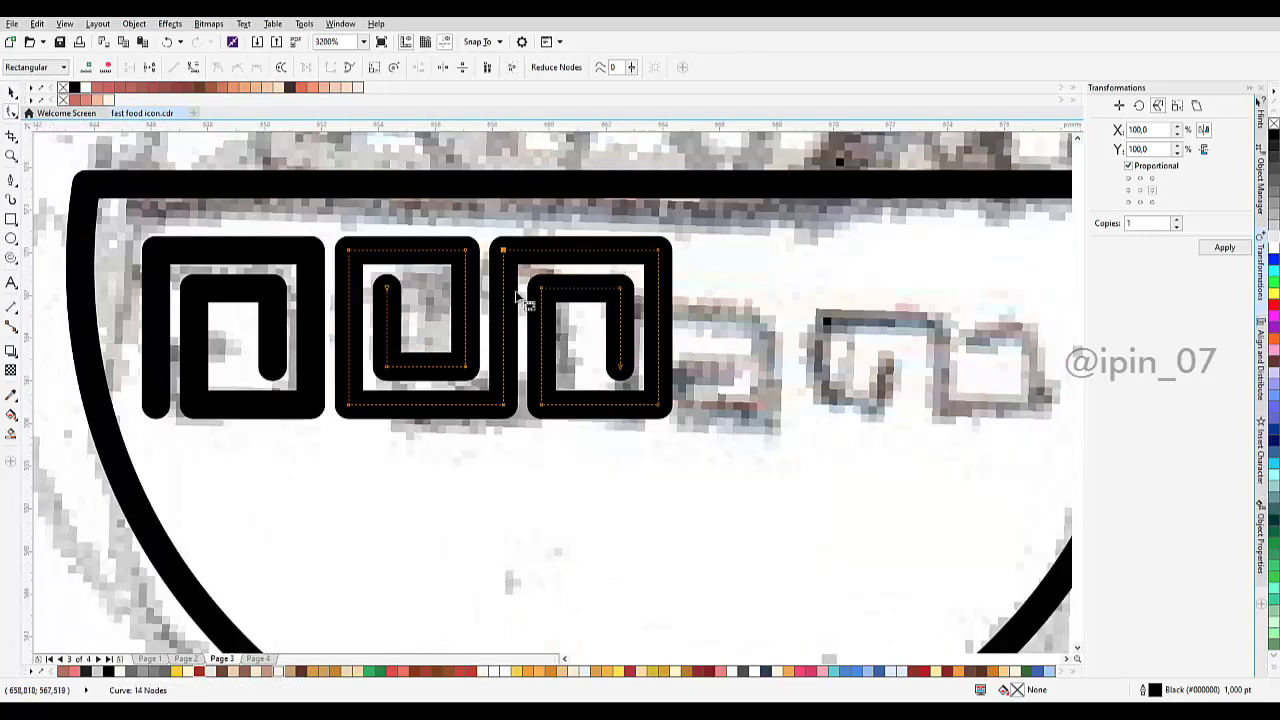
Step: Add a mirrored copy of the double motif to its right, flip it vertically and offset it by a small gap
key("space")
left_click_drag(518, 312, 451, 315)
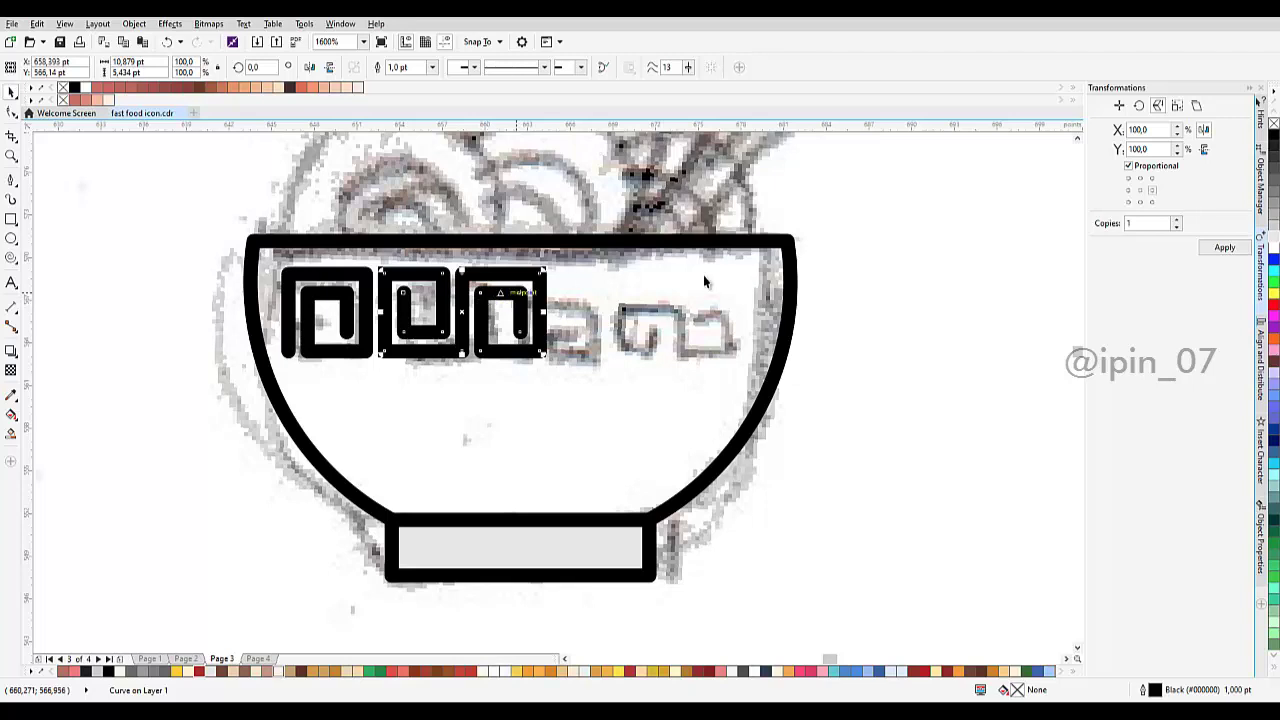
left_click(1225, 248)
scroll(497, 228, "up", 1)
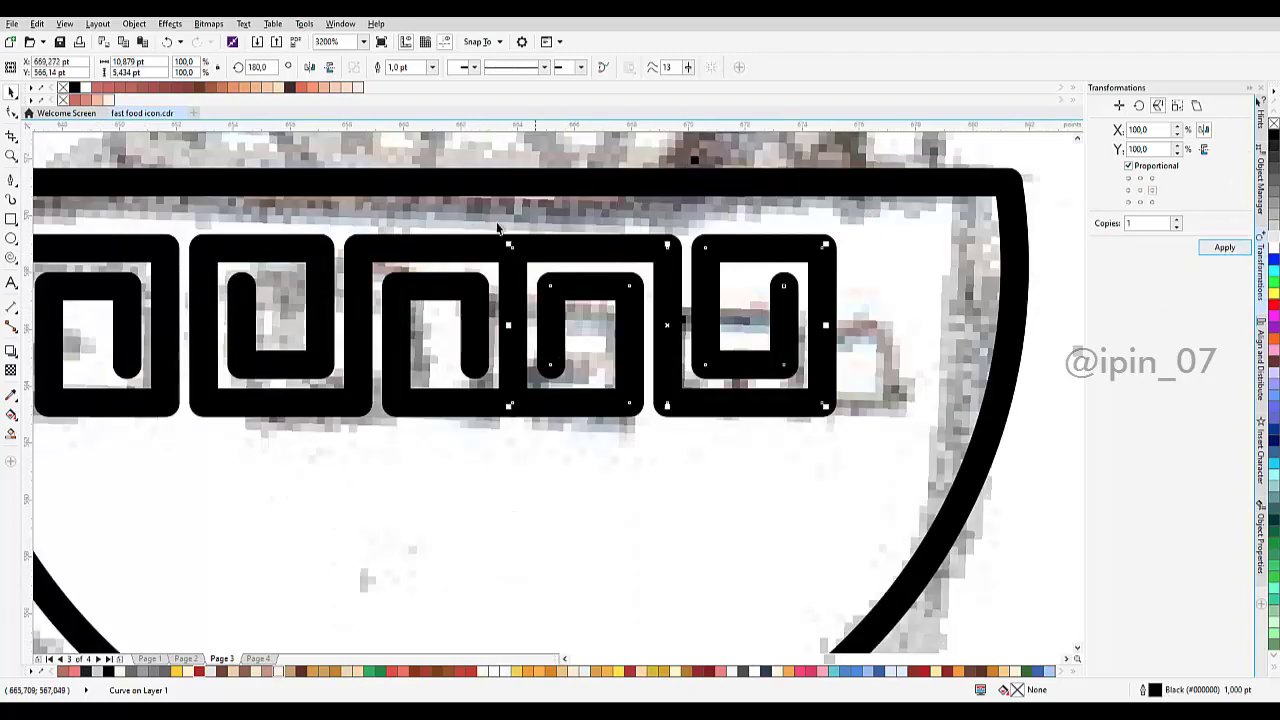
left_click(330, 67)
scroll(509, 297, "up", 1)
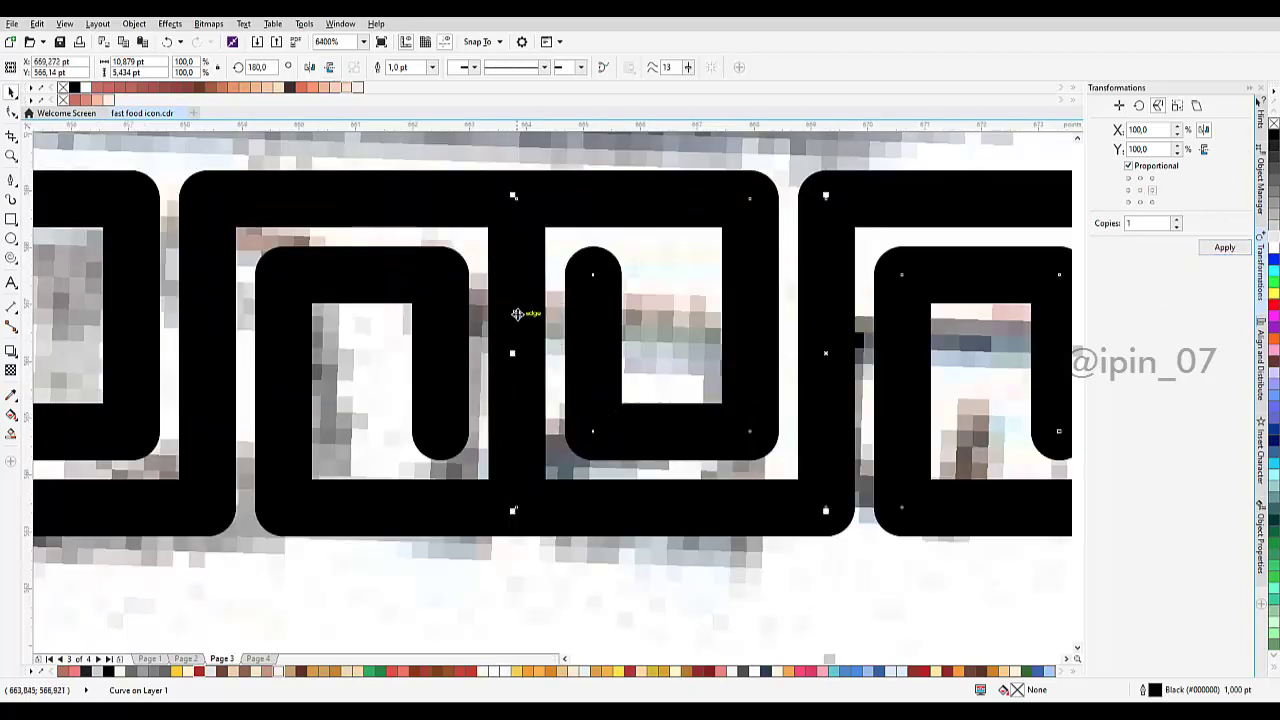
left_click_drag(547, 326, 594, 331)
scroll(594, 331, "down", 2)
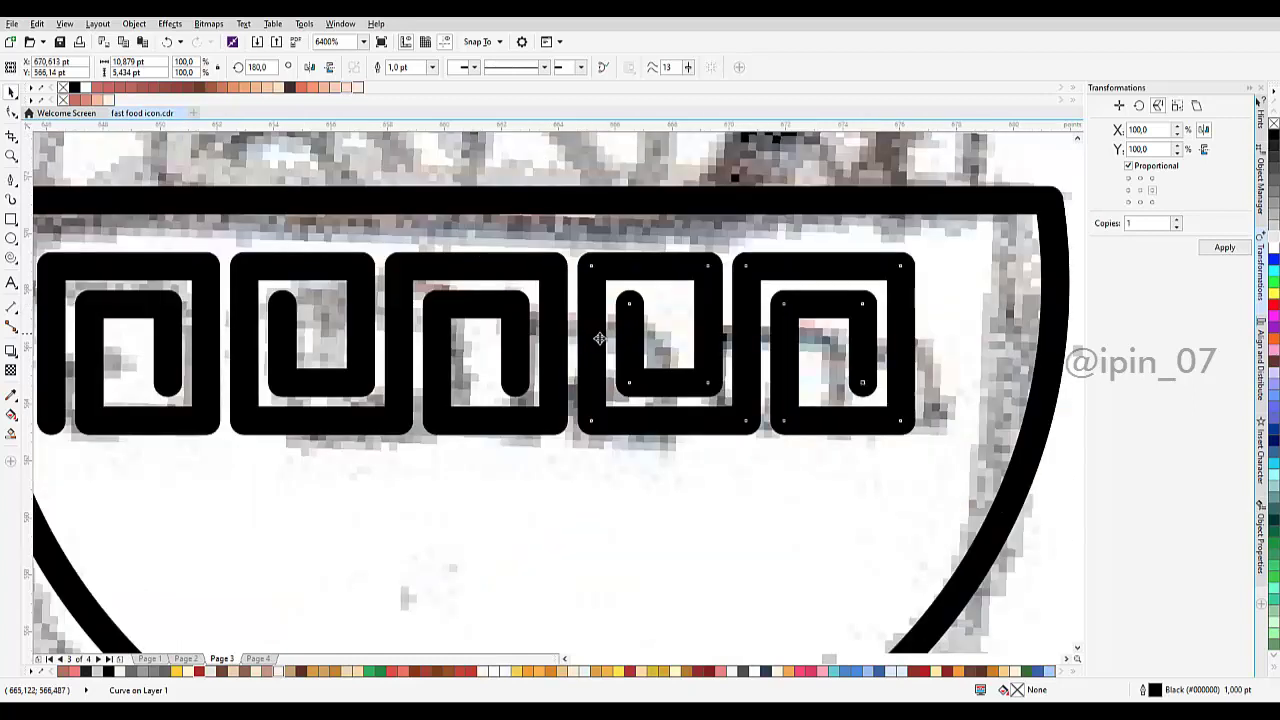
left_click_drag(722, 336, 696, 336)
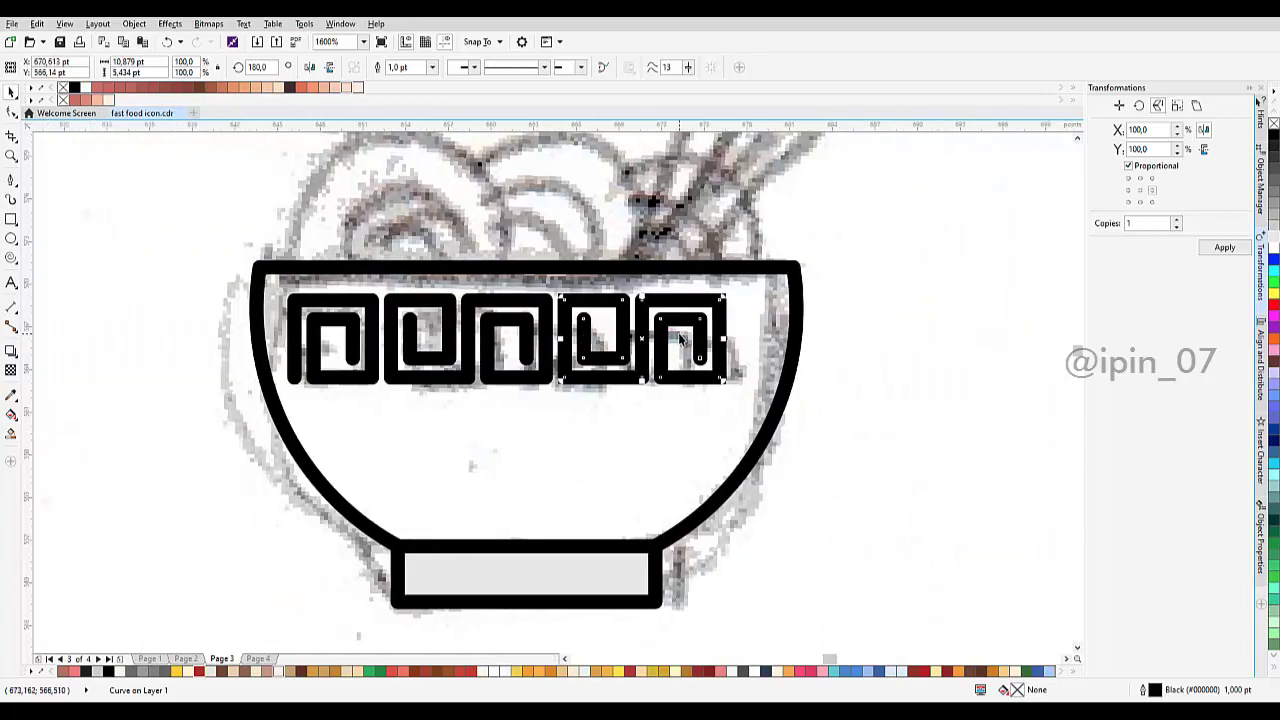
Step: Make a mirrored copy of the first spiral motif, move it to the right end of the row and flip it vertically
left_click(689, 334)
left_click(362, 317)
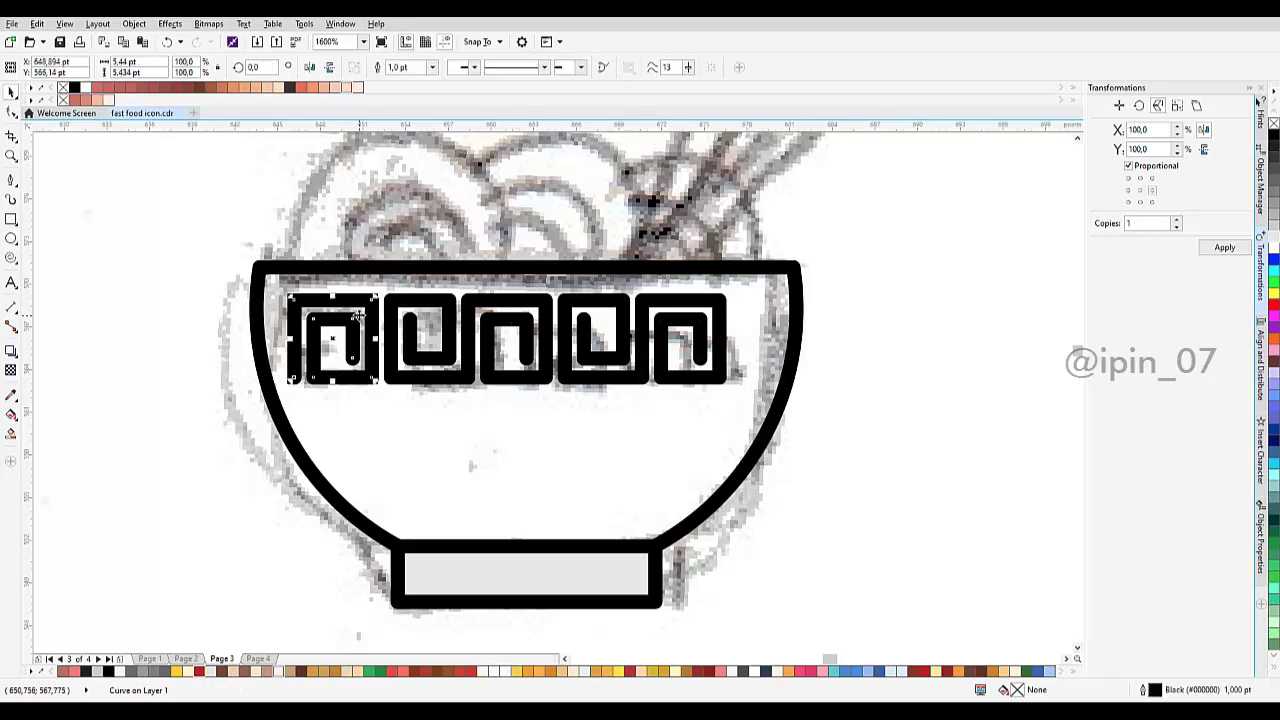
left_click(1224, 248)
left_click_drag(417, 344, 718, 327)
scroll(743, 340, "up", 2)
scroll(718, 327, "down", 2)
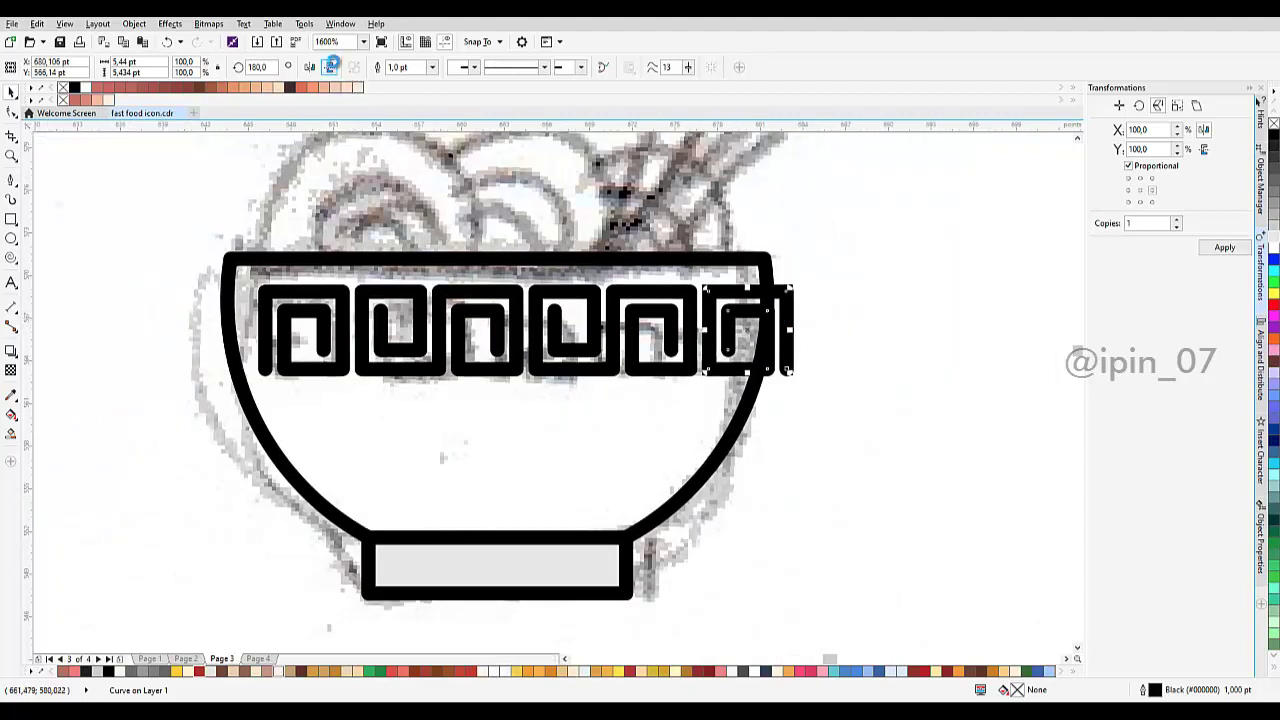
left_click(330, 66)
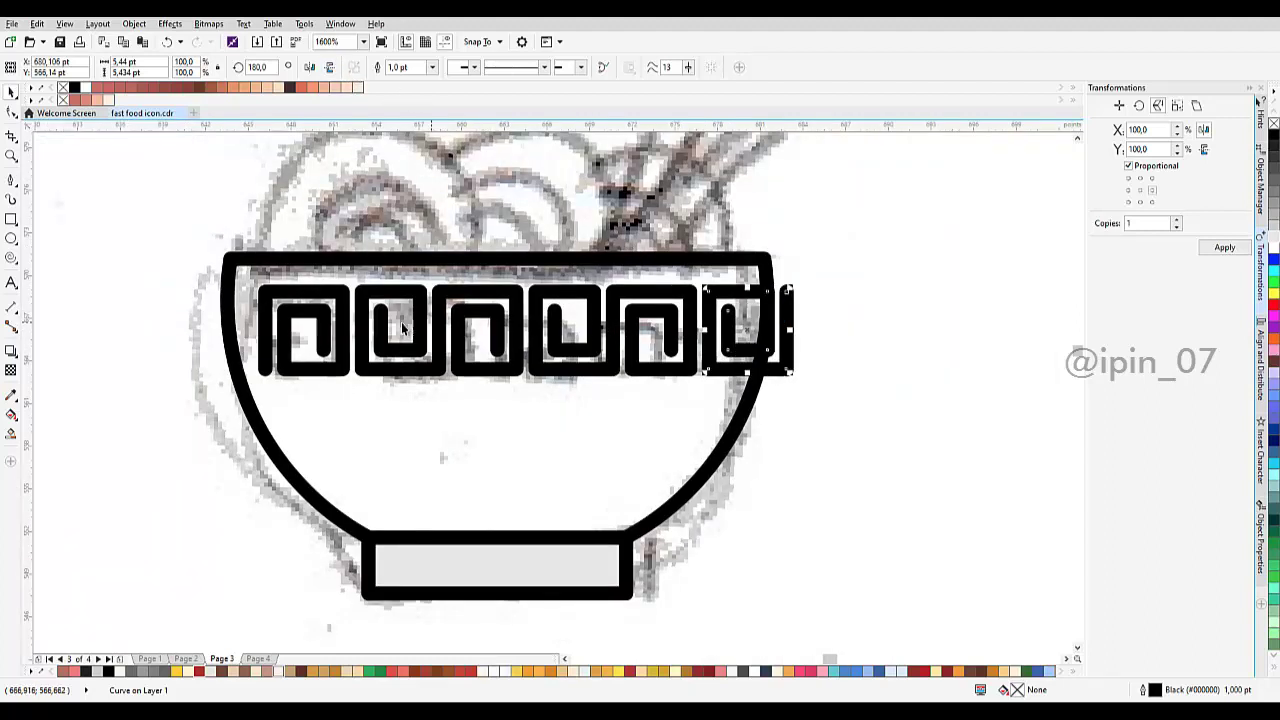
Step: Extend the first motif's open bottom-left end with a straight horizontal line running left past the bowl's edge
scroll(270, 347, "up", 1)
left_click(270, 347)
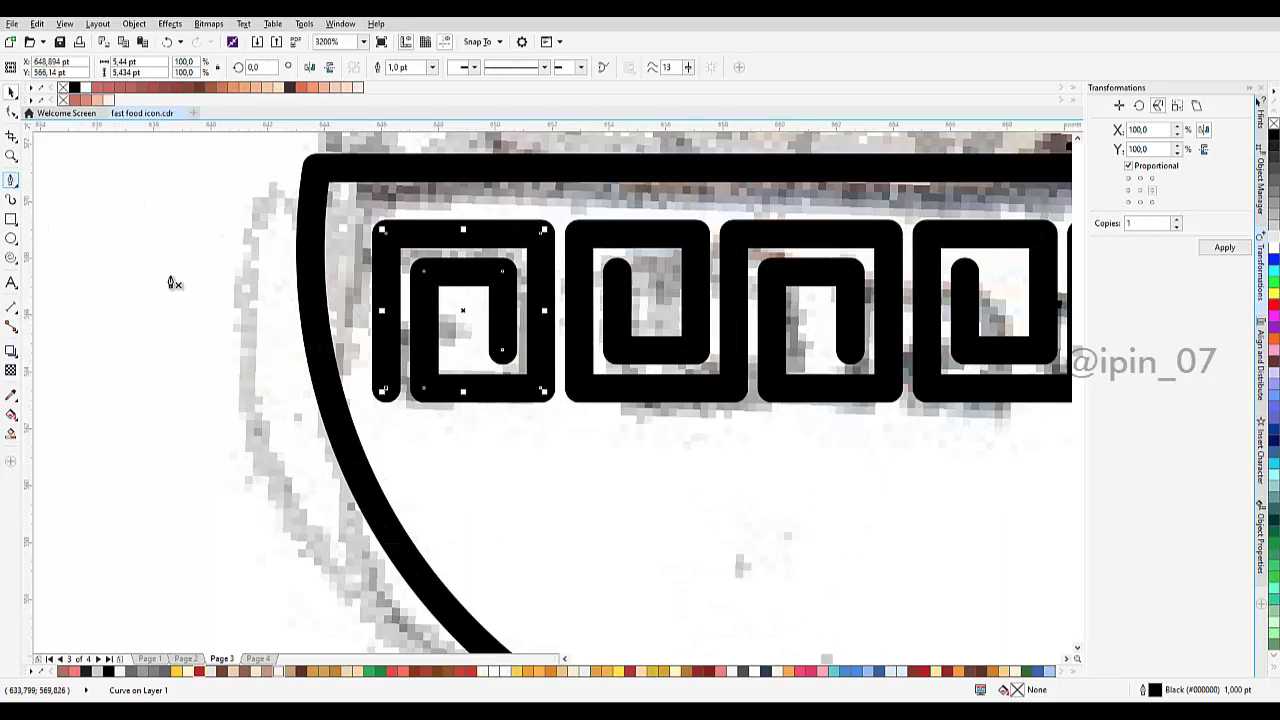
left_click(383, 391)
left_click_drag(383, 391, 224, 390)
scroll(224, 390, "down", 1)
scroll(787, 340, "up", 1)
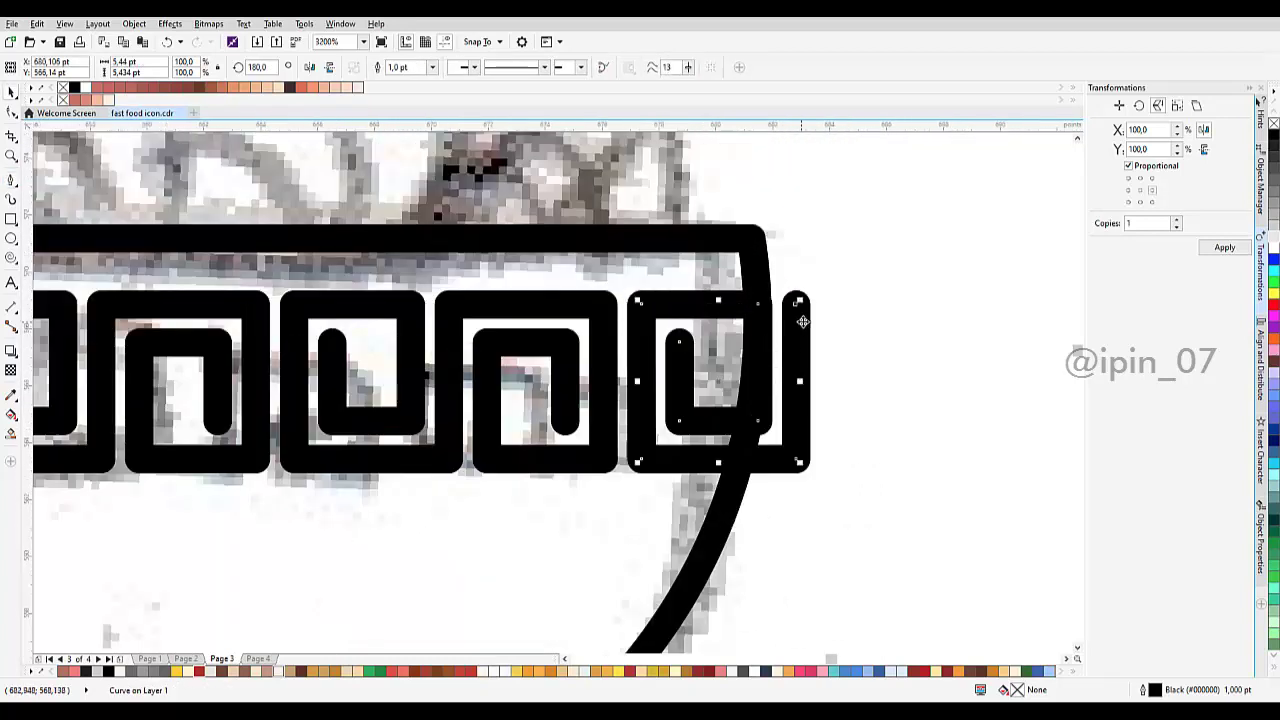
Step: Extend the last motif's open top-right end with a straight horizontal line running right beyond the bowl's edge
left_click(800, 300)
left_click(893, 303)
scroll(734, 349, "down", 2)
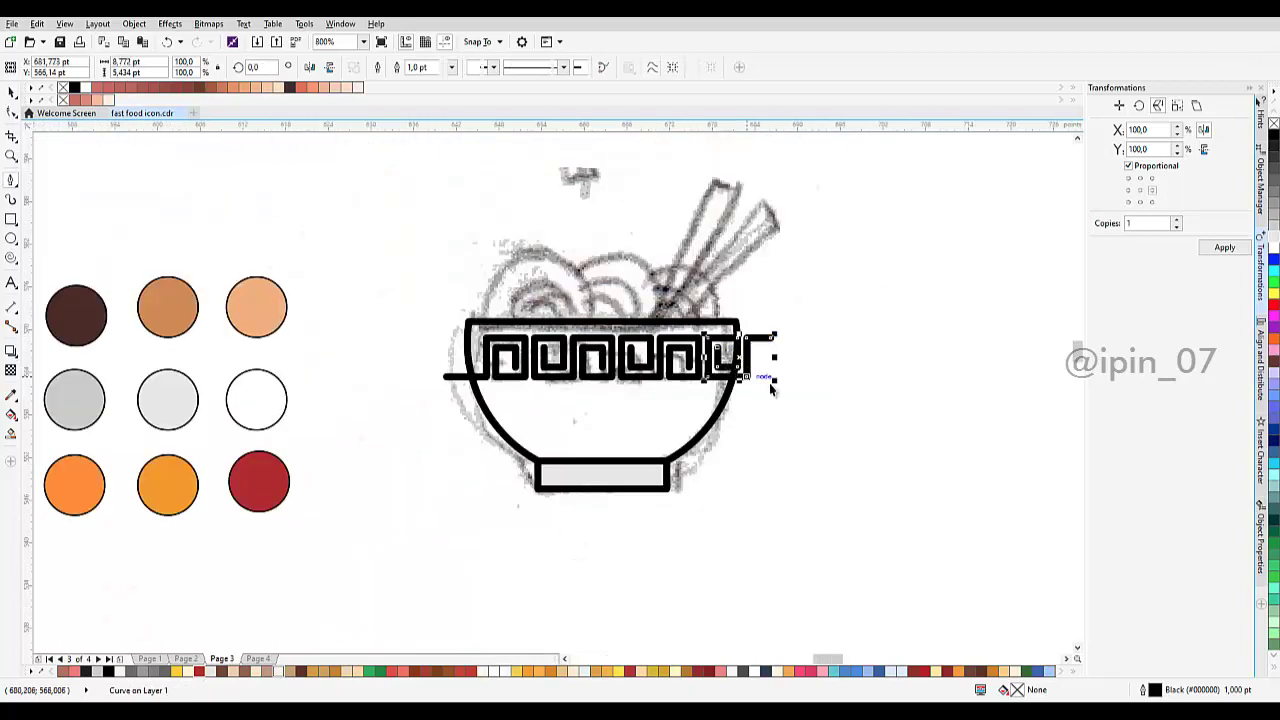
Step: Group all four curves of the rim pattern together
key("space")
left_click_drag(899, 403, 402, 318)
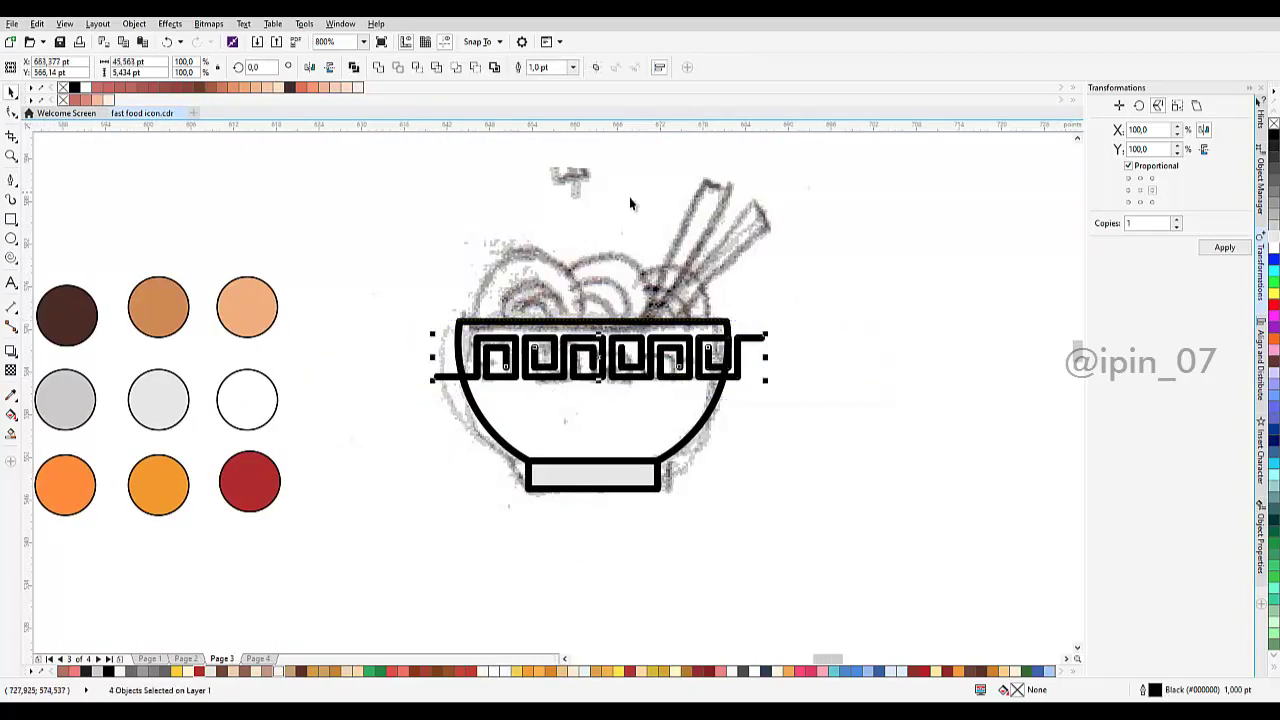
left_click(597, 68)
Step: Align the grouped rim pattern horizontally to the center of the bowl
left_click(681, 426, "shift")
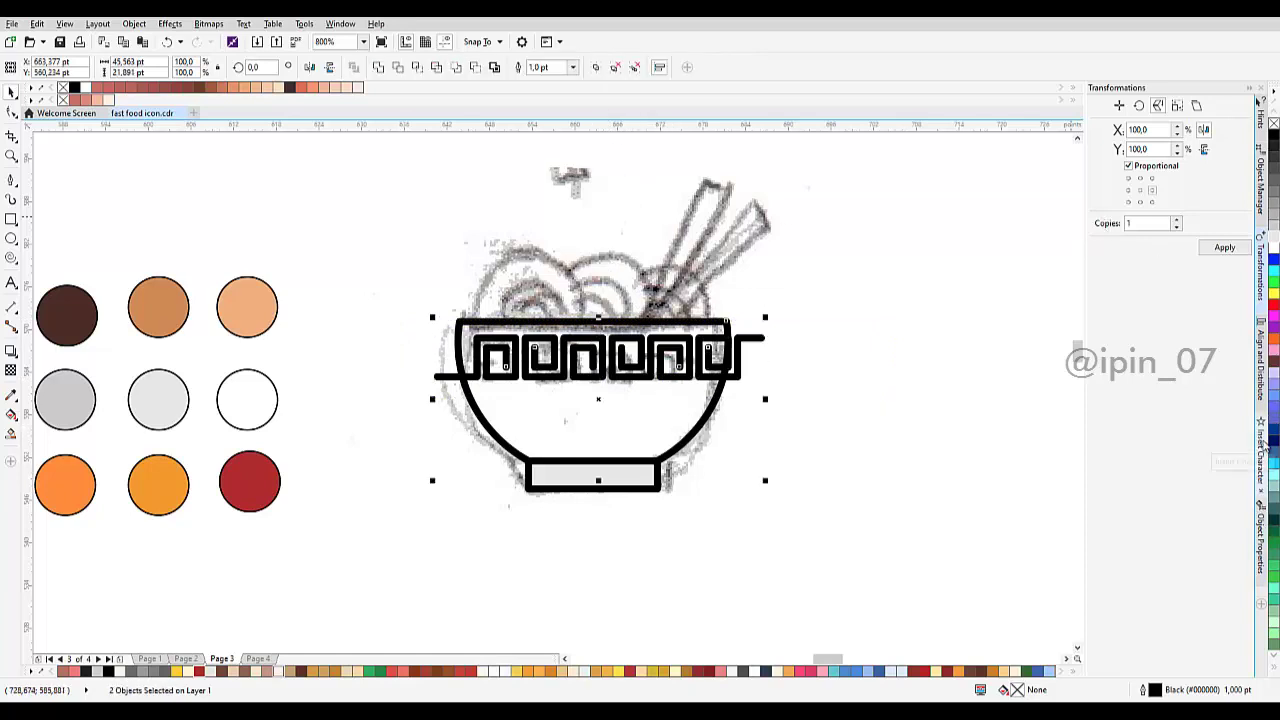
left_click(1263, 395)
left_click(1119, 122)
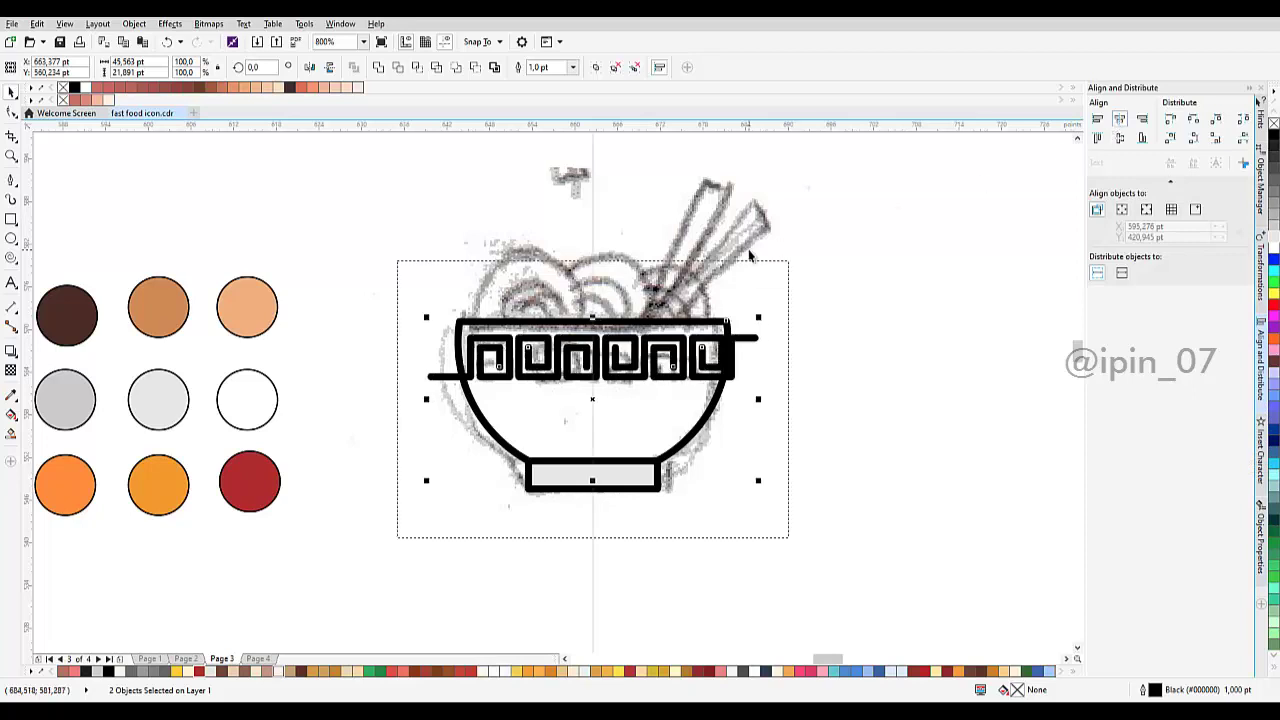
left_click(786, 249)
Step: Try to narrow the grouped rim pattern horizontally to fit the bowl's width, then undo the scaling
scroll(730, 358, "up", 1)
left_click(735, 355)
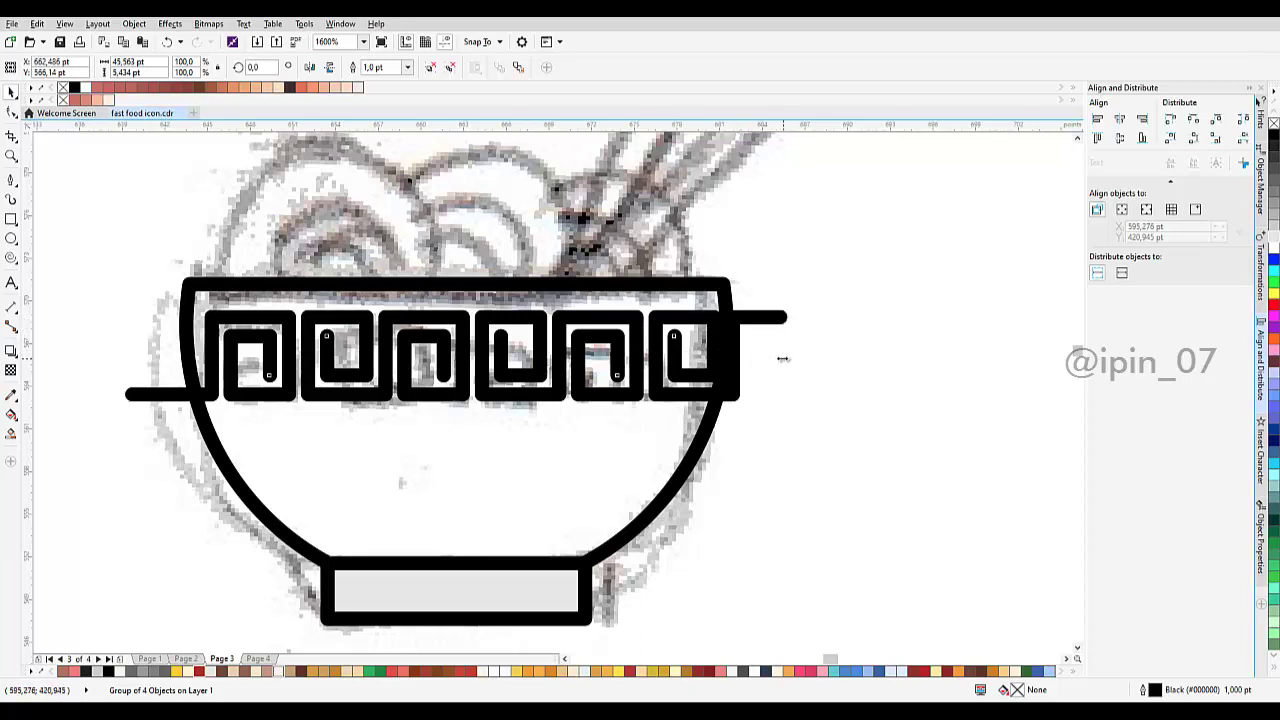
mouse_move(783, 358)
left_mouse_down()
mouse_move(769, 357)
mouse_move(786, 346)
mouse_move(771, 346)
left_mouse_up()
scroll(752, 355, "up", 1)
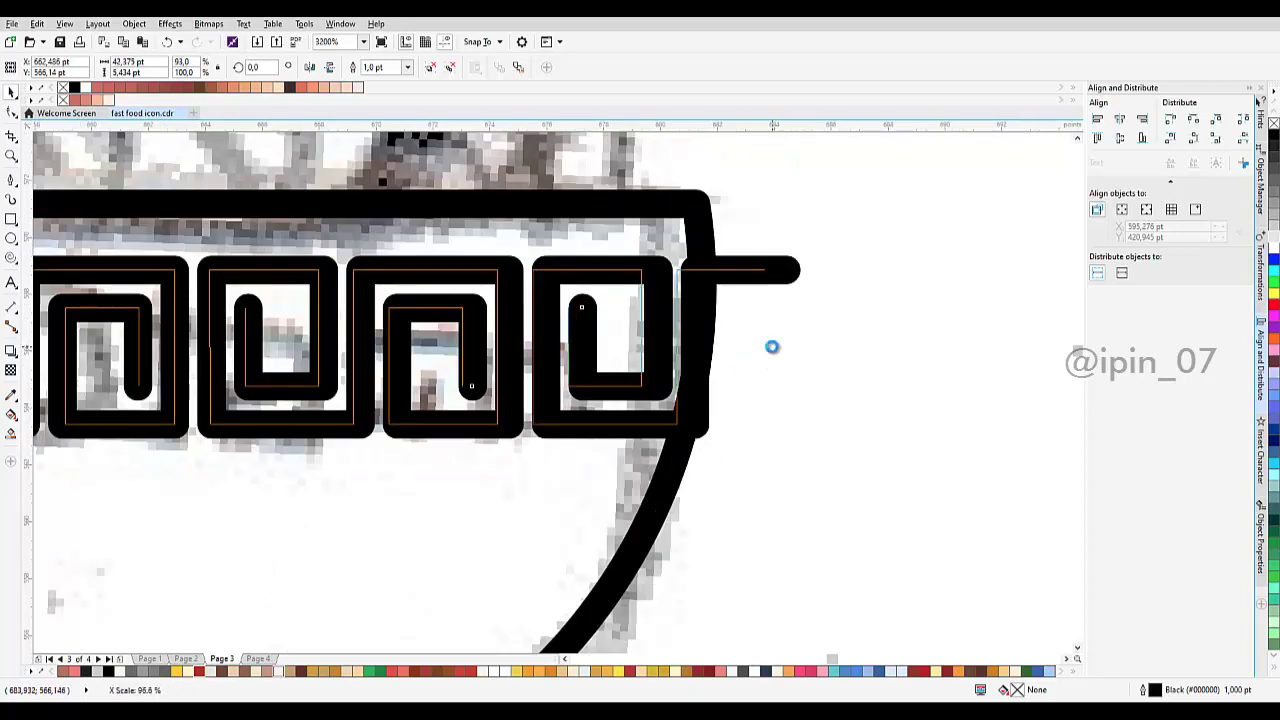
scroll(730, 365, "down", 1)
key("ctrl+z")
key("ctrl+z")
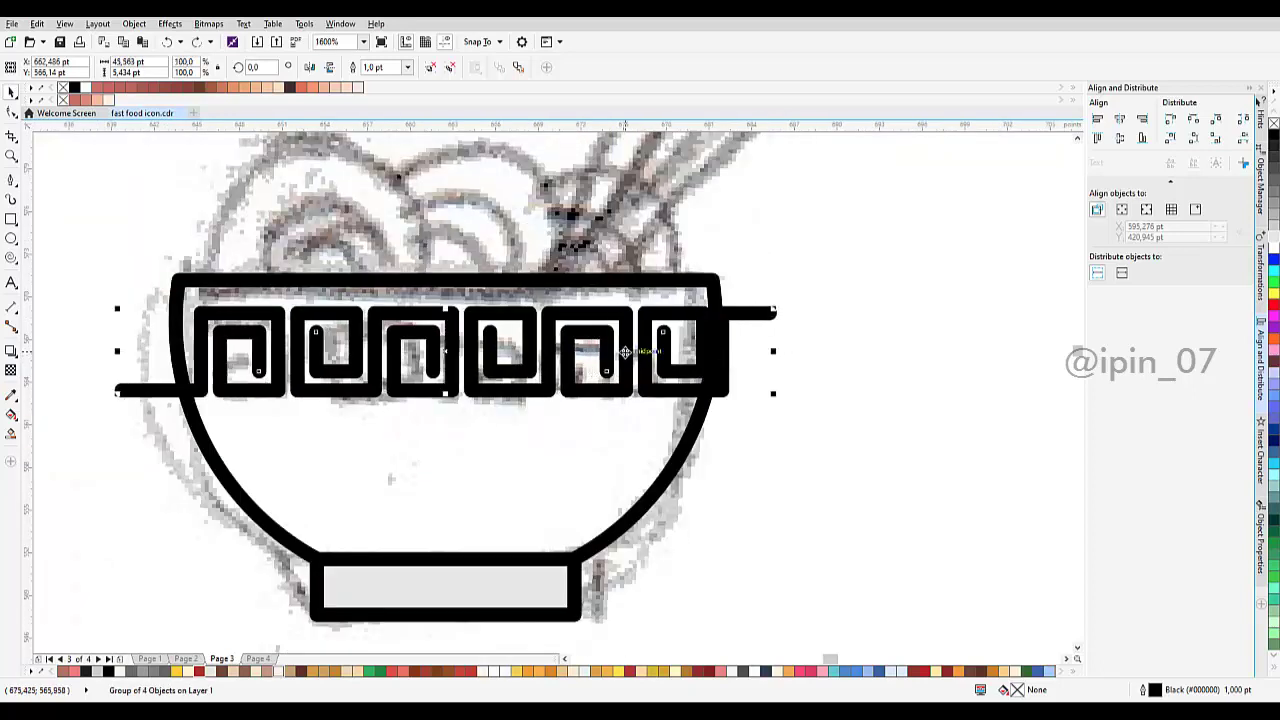
Step: Move the grouped rim pattern slightly to the left so its last motif sits against the bowl's right edge
left_click_drag(612, 348, 612, 351)
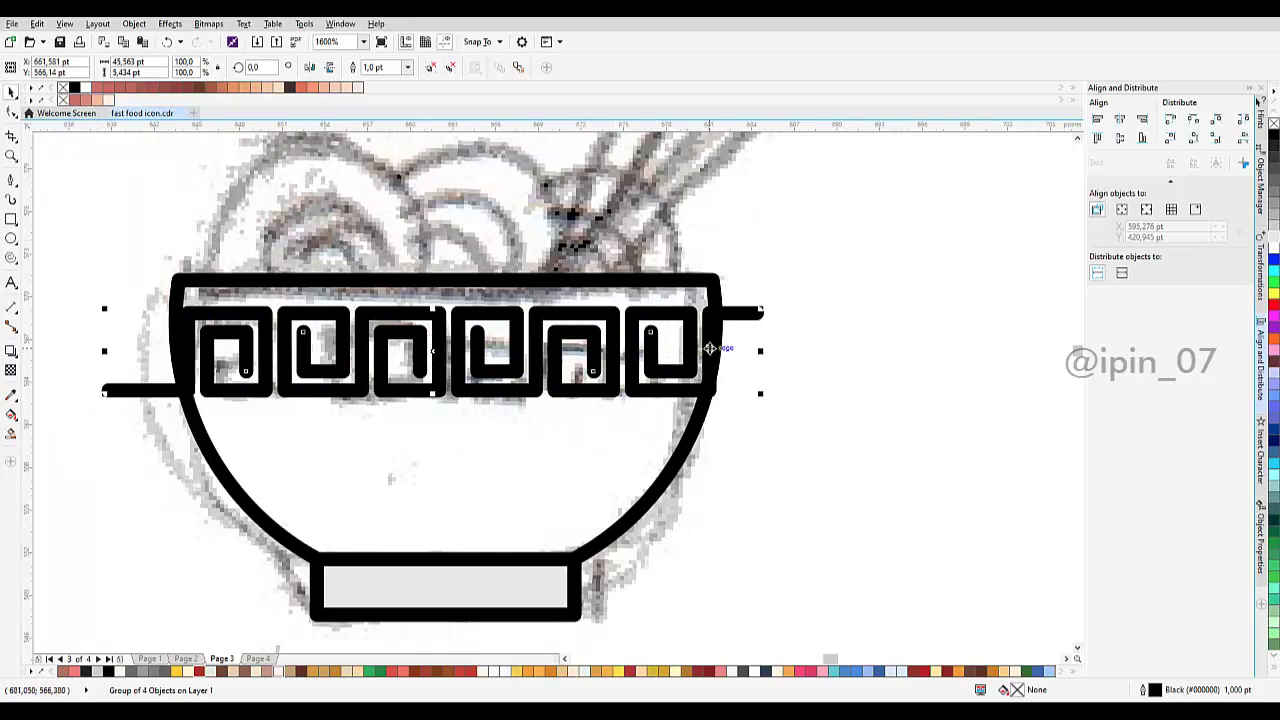
Step: Ungroup the rim pattern into its separate curves
scroll(710, 348, "down", 2)
scroll(521, 189, "up", 1)
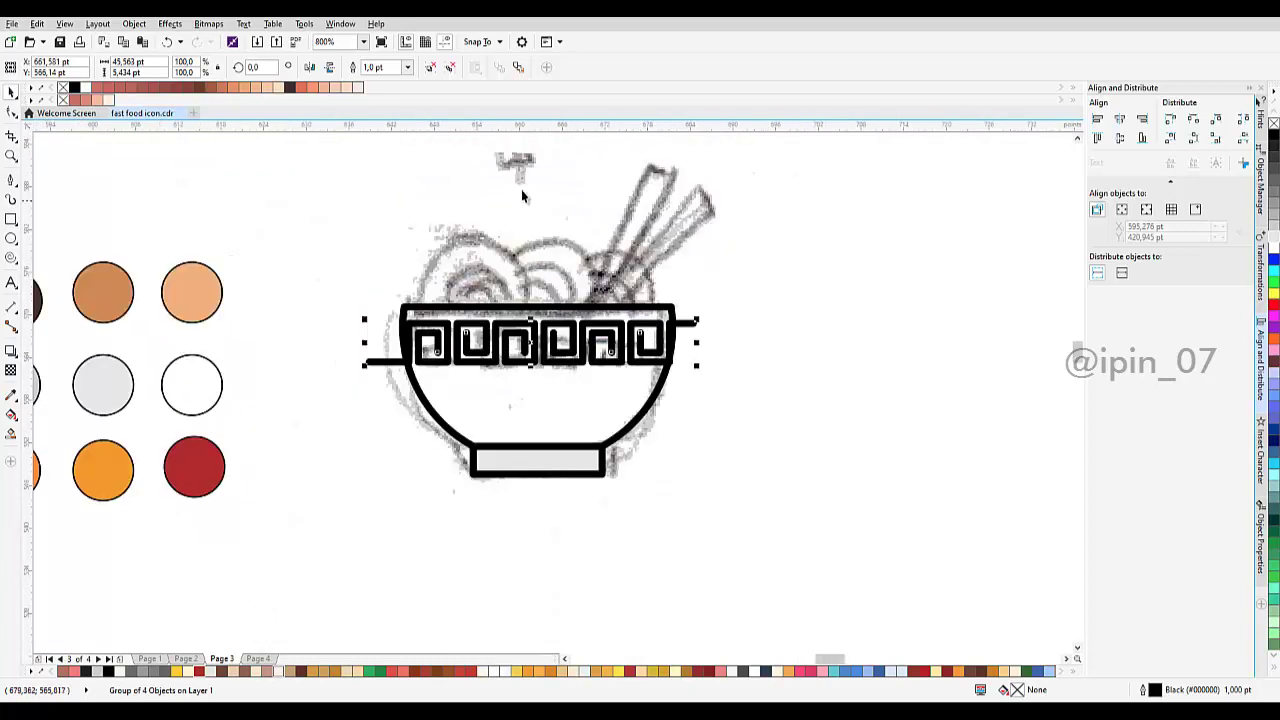
left_click(449, 67)
scroll(702, 322, "up", 2)
Step: Trim the rightmost rim curve by deleting its nodes beyond the bowl's right edge and moving its lower end node onto the bowl's outline
left_click(623, 335)
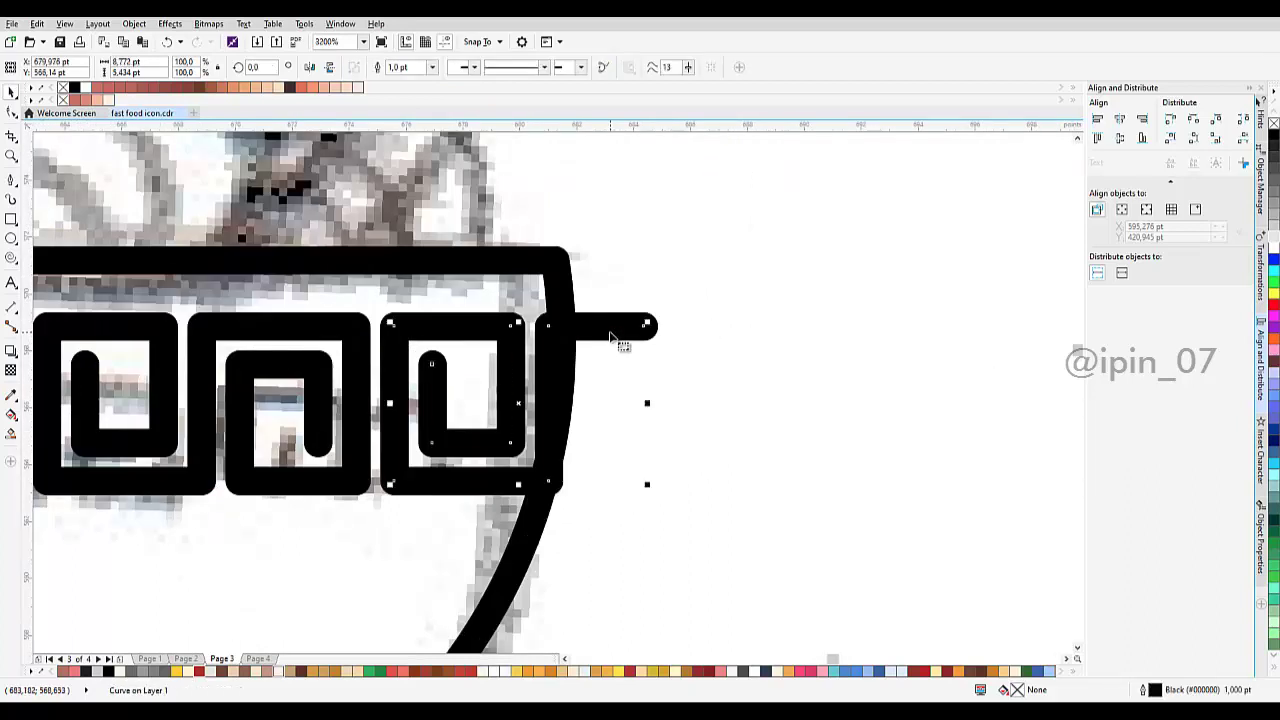
double_click(628, 318)
left_click_drag(696, 306, 626, 356)
key("Delete")
left_click_drag(541, 298, 604, 386)
key("Delete")
scroll(575, 490, "up", 1)
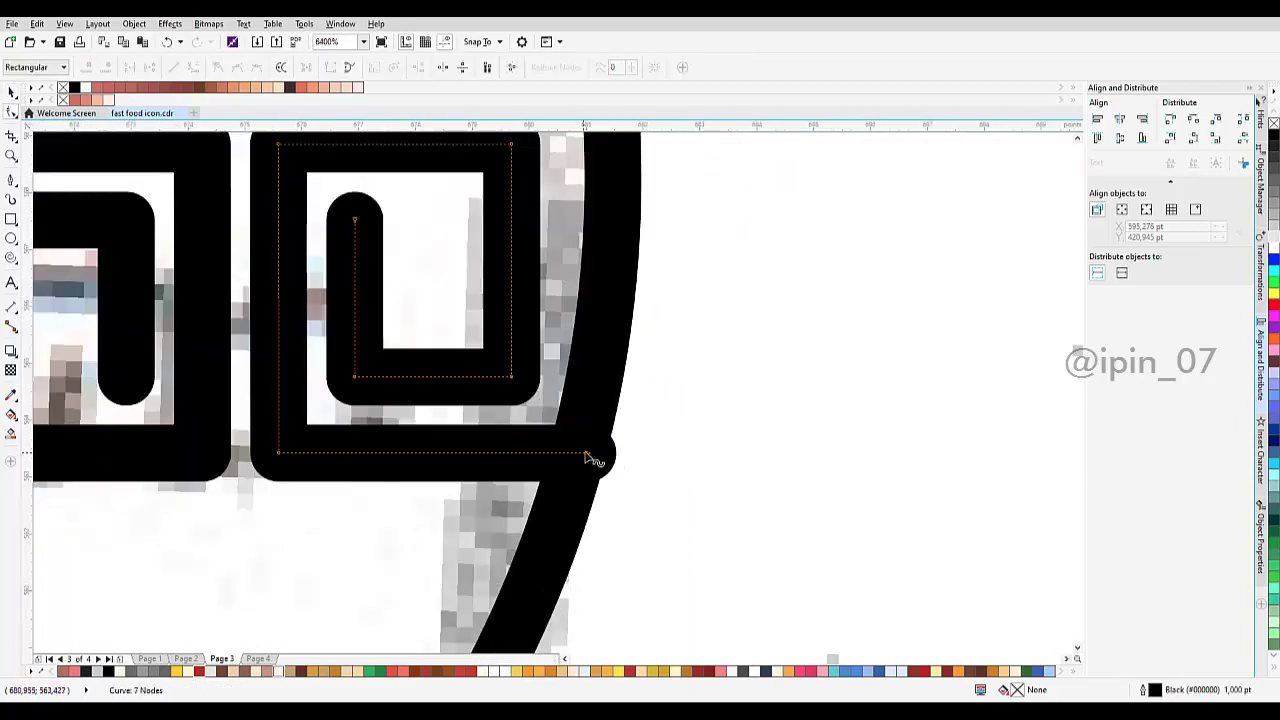
left_click_drag(586, 453, 573, 453)
Step: Delete the leftmost rim curve's nodes that overhang the bowl's left edge
scroll(981, 397, "down", 2)
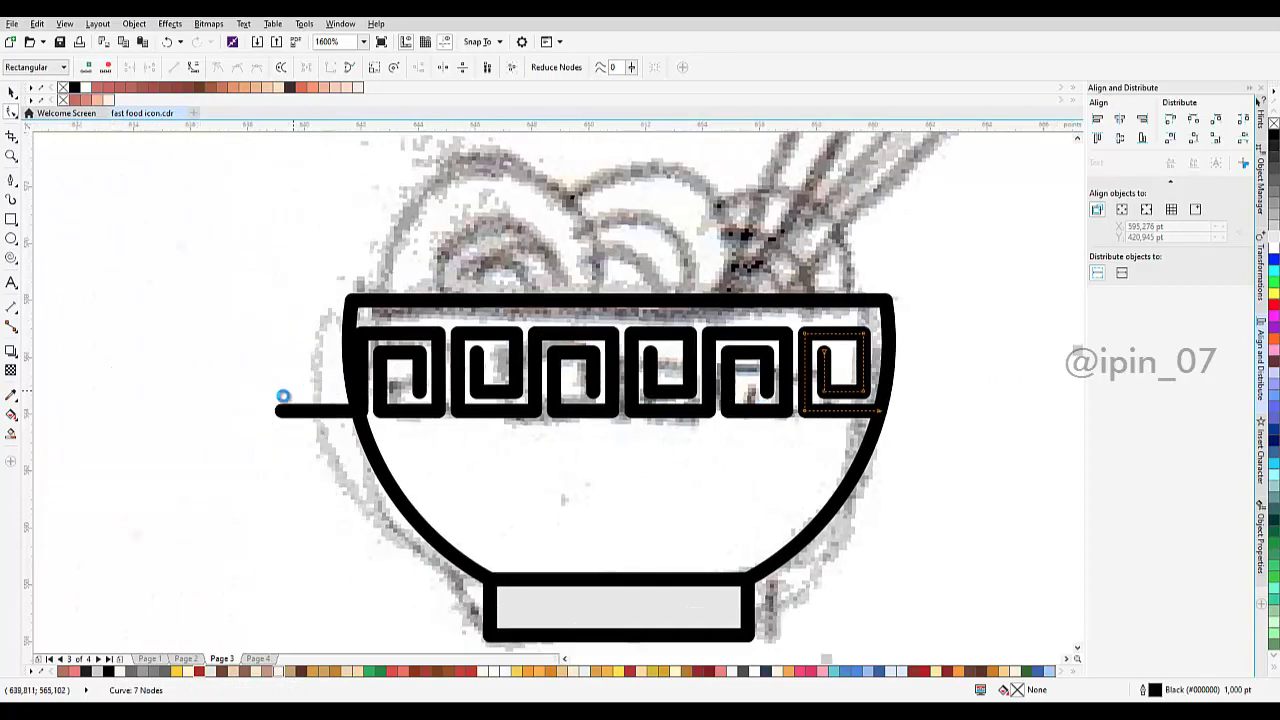
scroll(283, 397, "up", 1)
left_click_drag(206, 380, 378, 502)
key("Delete")
scroll(400, 471, "down", 1)
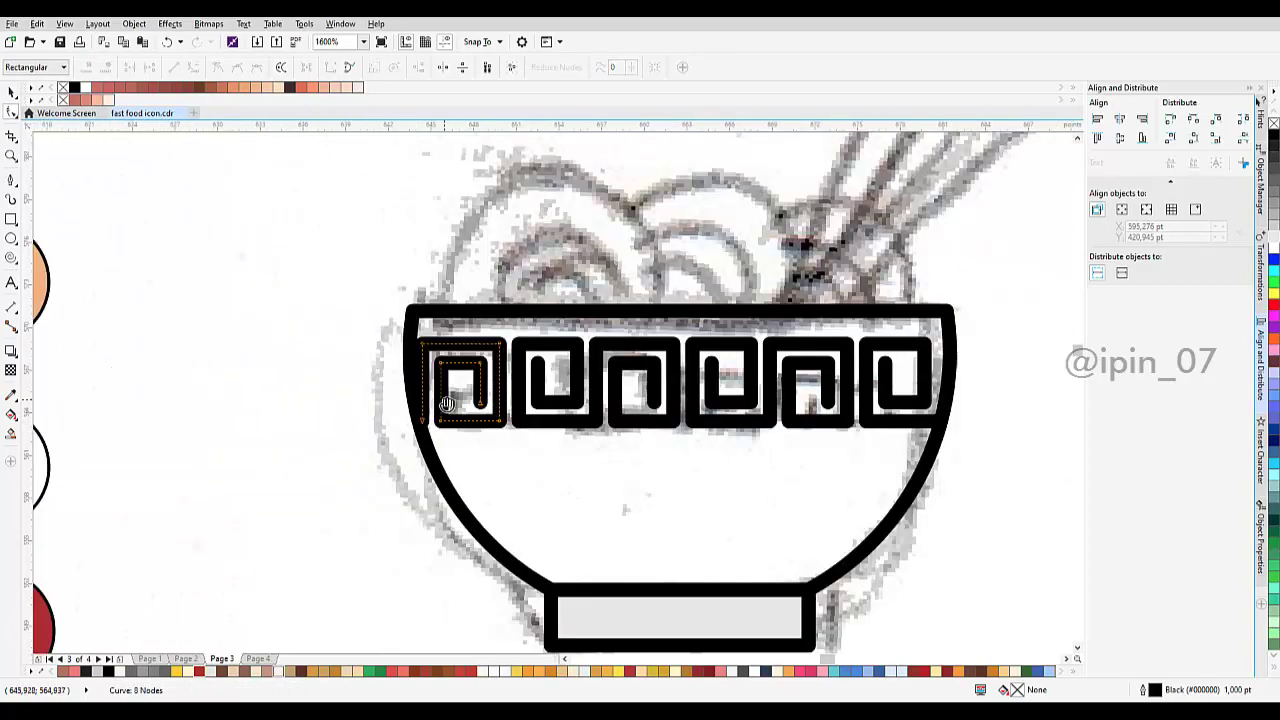
left_click_drag(447, 403, 331, 455)
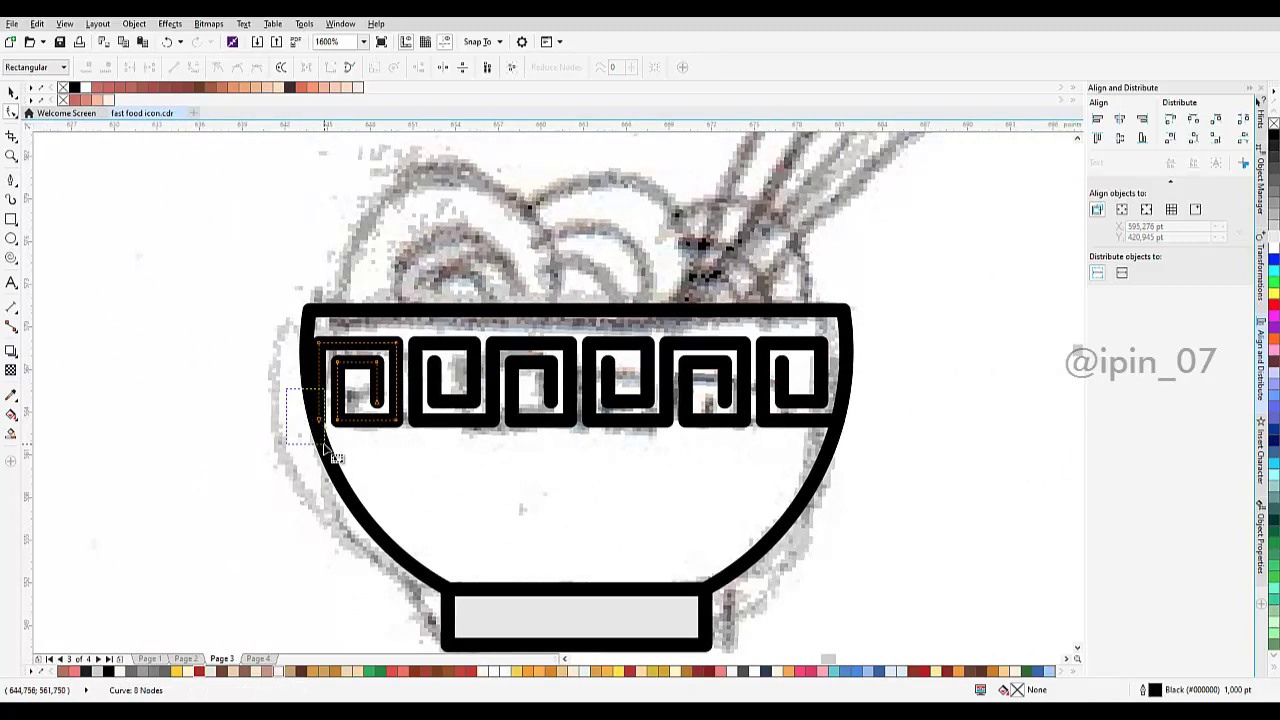
key("Delete")
Step: Move the upper end node of the leftmost rim curve outward onto the bowl's left outline
scroll(318, 347, "up", 2)
left_click_drag(326, 338, 275, 328)
scroll(344, 363, "down", 4)
key("space")
left_click(543, 397)
scroll(530, 397, "up", 1)
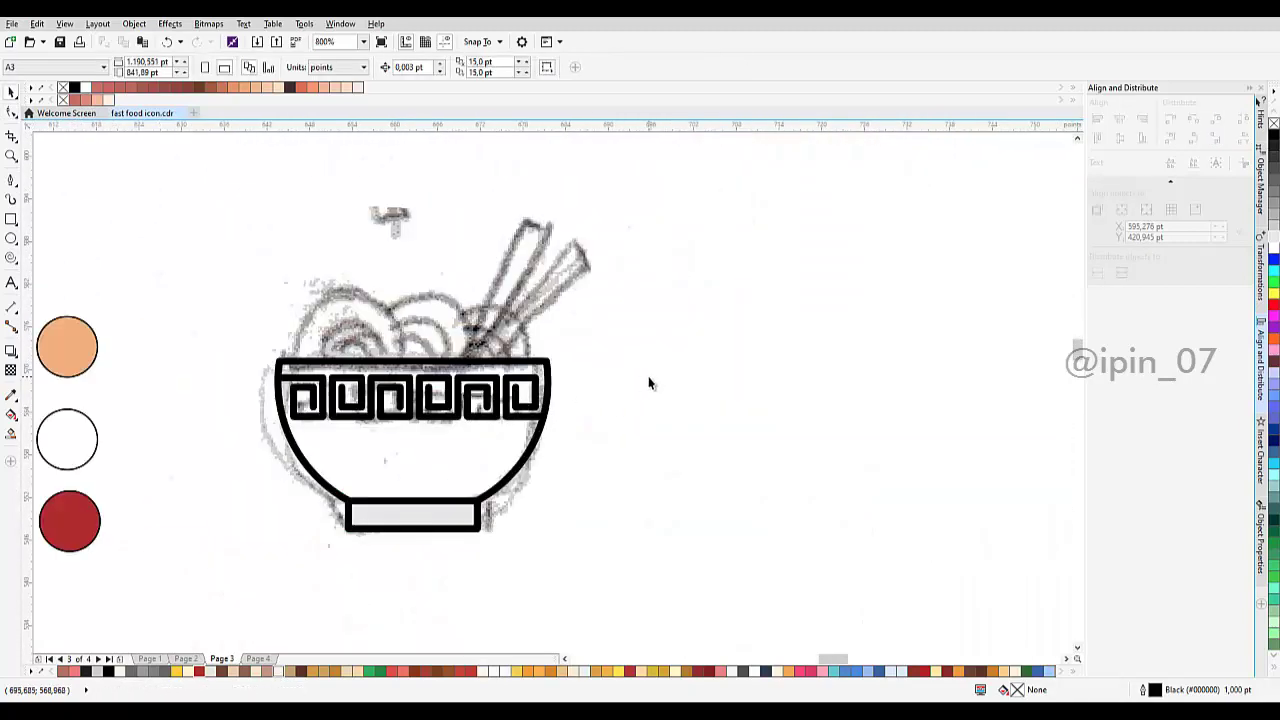
Step: Sample the dark red palette swatch and apply it to the outline of the leftmost rim motif
left_click_drag(856, 465, 250, 348)
left_click_drag(213, 419, 517, 389)
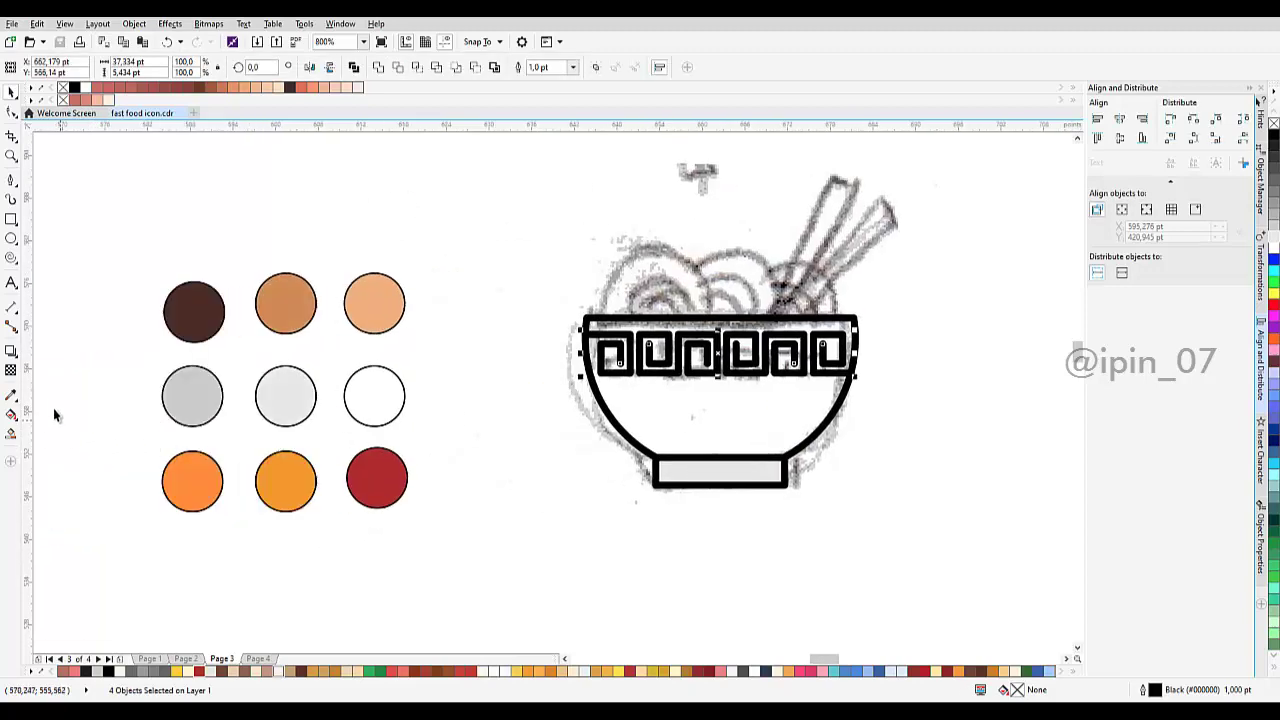
left_click(12, 396)
left_click(374, 466)
scroll(608, 358, "up", 2)
left_click_drag(666, 326, 451, 382)
left_click(451, 382)
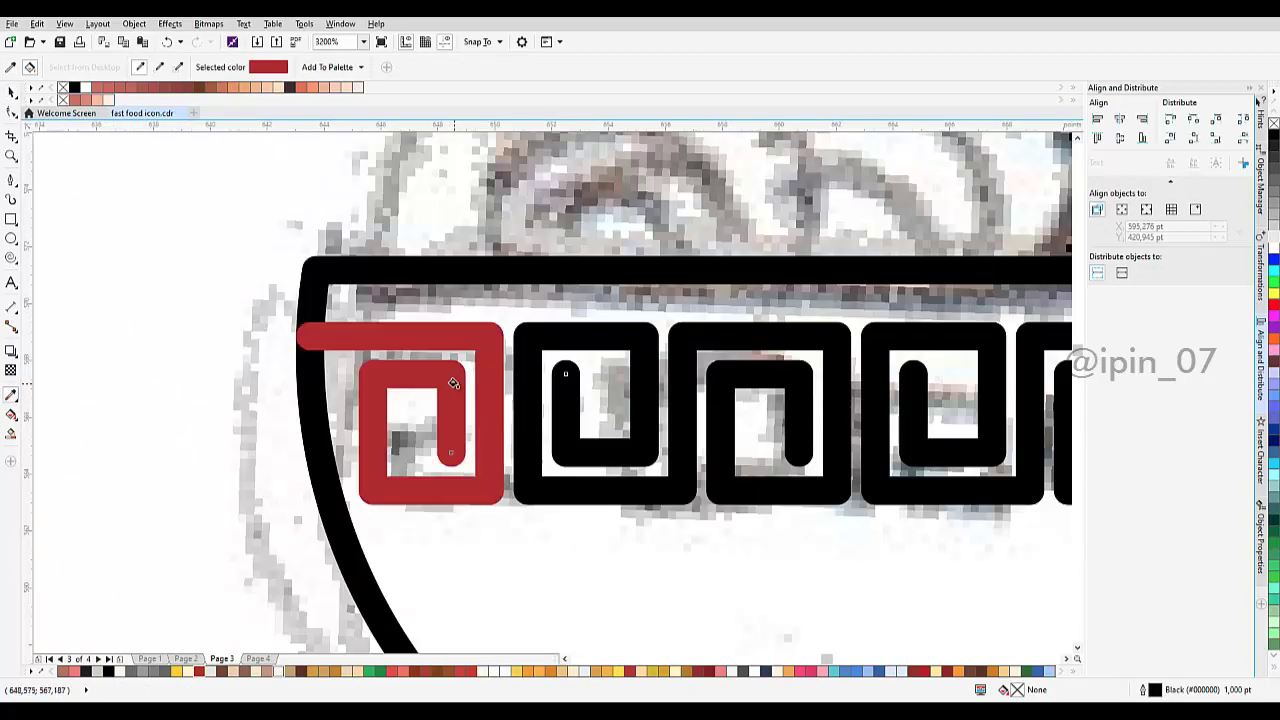
Step: Apply the sampled dark red to the outlines of the remaining rim curves
left_click(574, 333)
left_click(740, 336)
left_click_drag(866, 359, 570, 365)
left_click(617, 343)
left_click(770, 344)
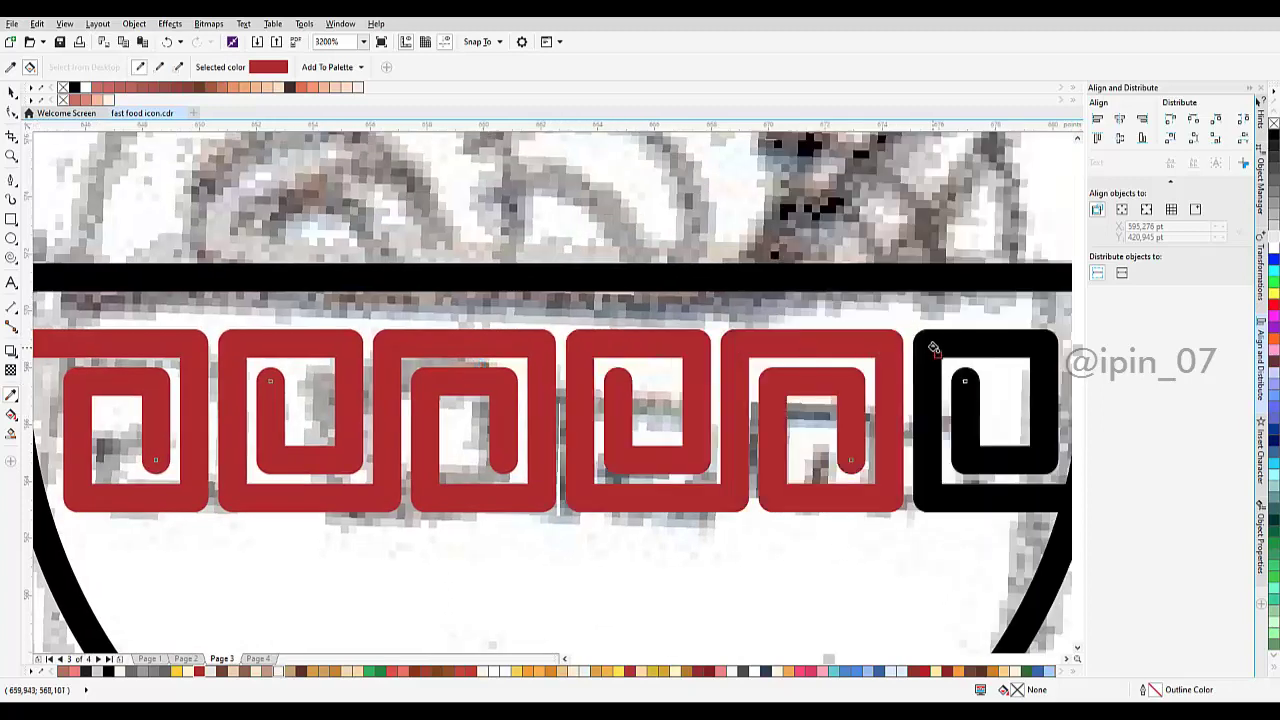
left_click(934, 350)
scroll(760, 346, "down", 2)
left_click_drag(676, 350, 568, 350)
key("space")
scroll(497, 310, "right", 2)
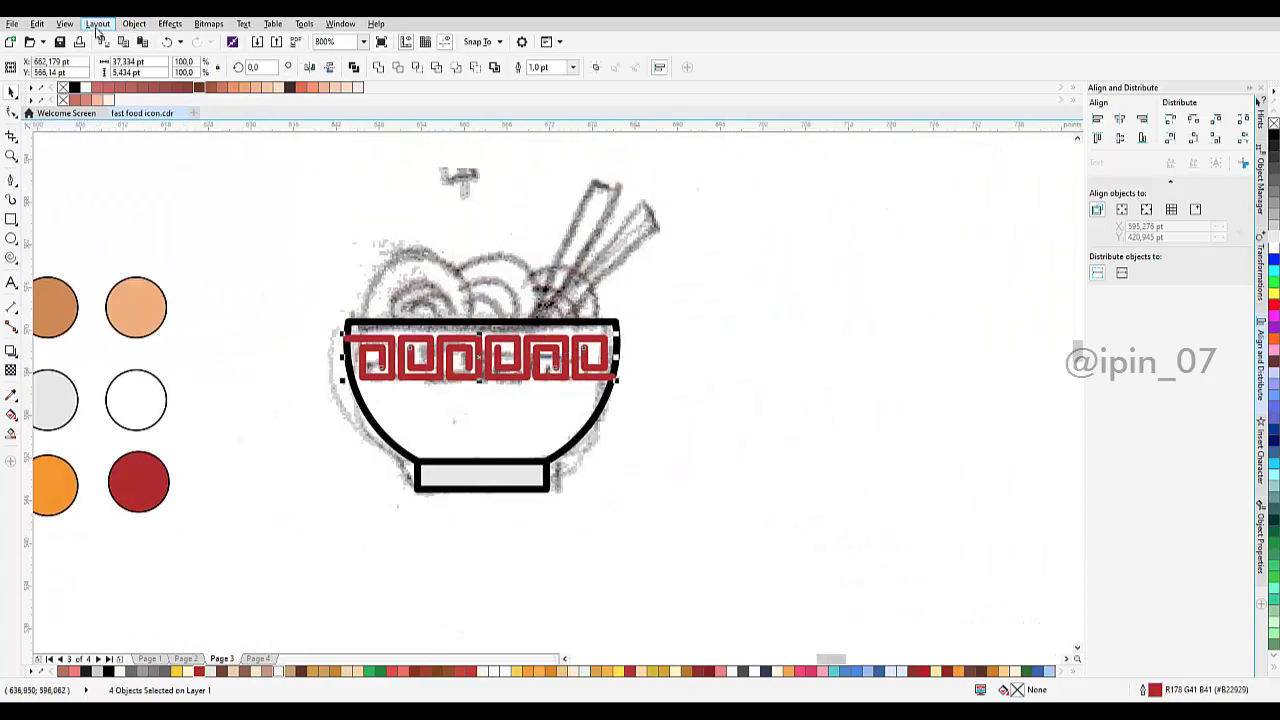
left_click(134, 23)
left_click(193, 312)
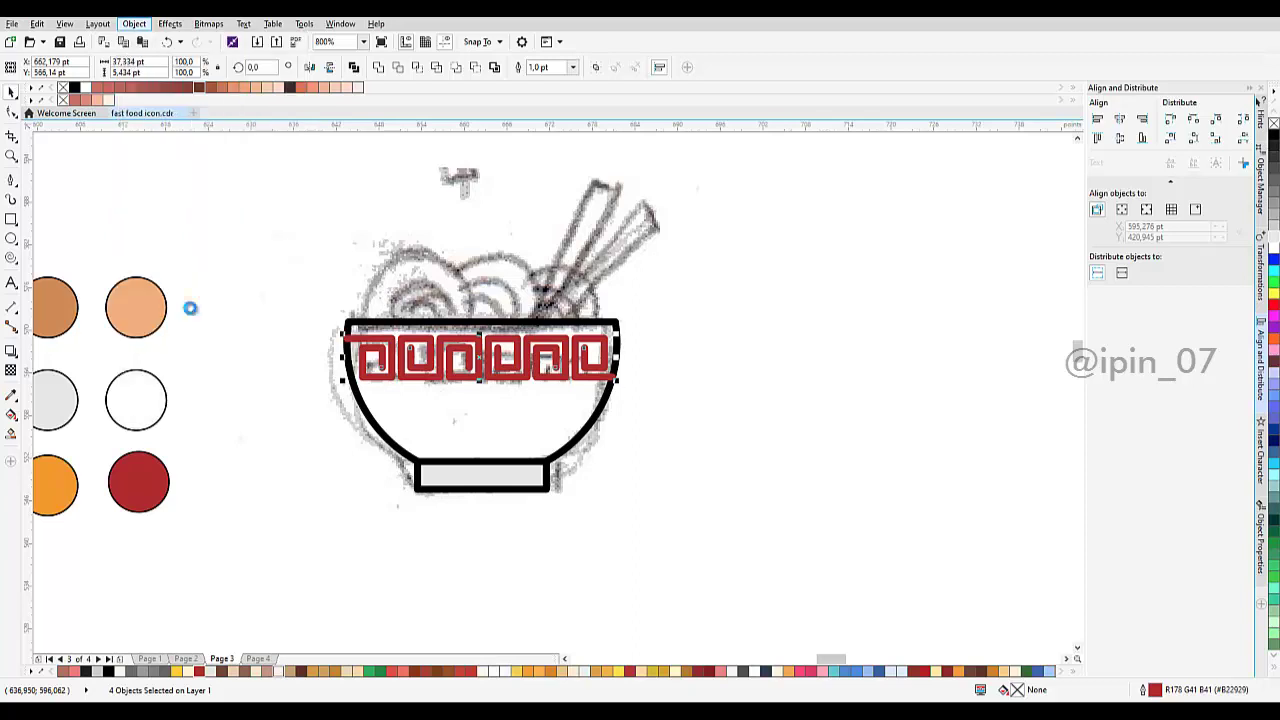
left_click(410, 294)
Step: Fill the bowl's body with light grey to match the base
scroll(410, 295, "down", 1)
mouse_move(412, 289)
left_mouse_down()
mouse_move(686, 288)
mouse_move(447, 305)
left_mouse_up()
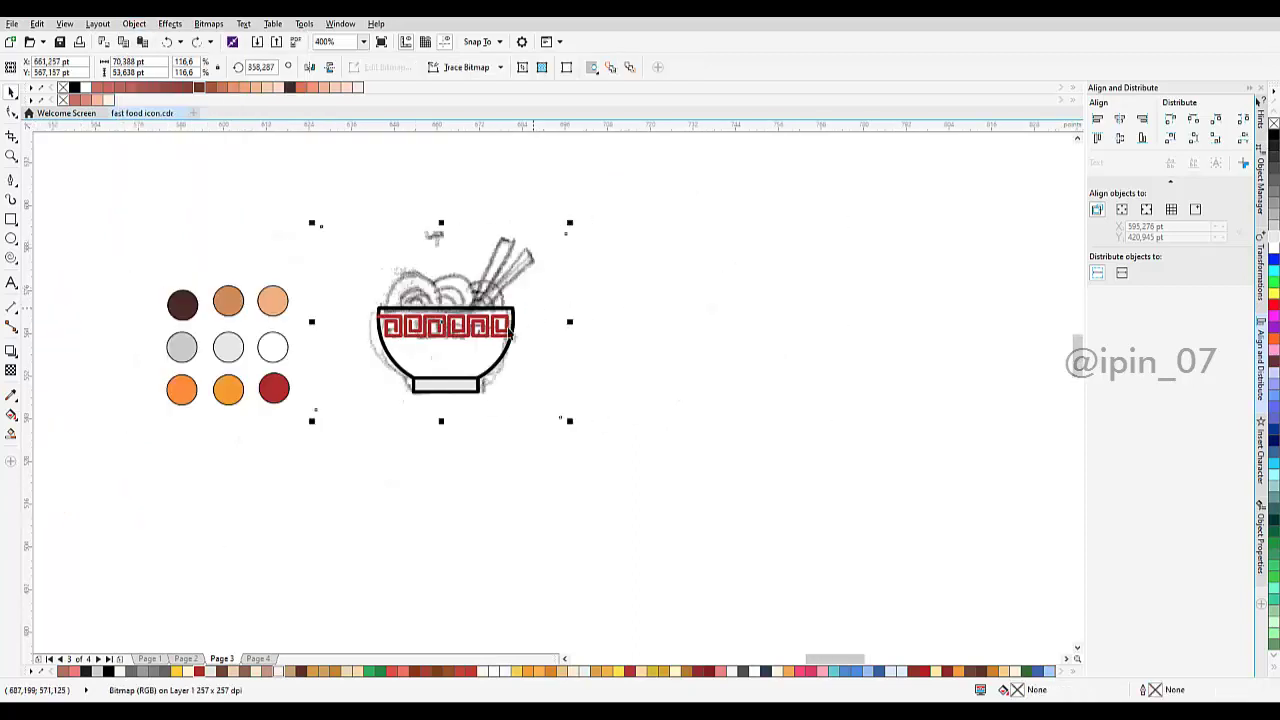
scroll(447, 300, "up", 1)
left_click(474, 378)
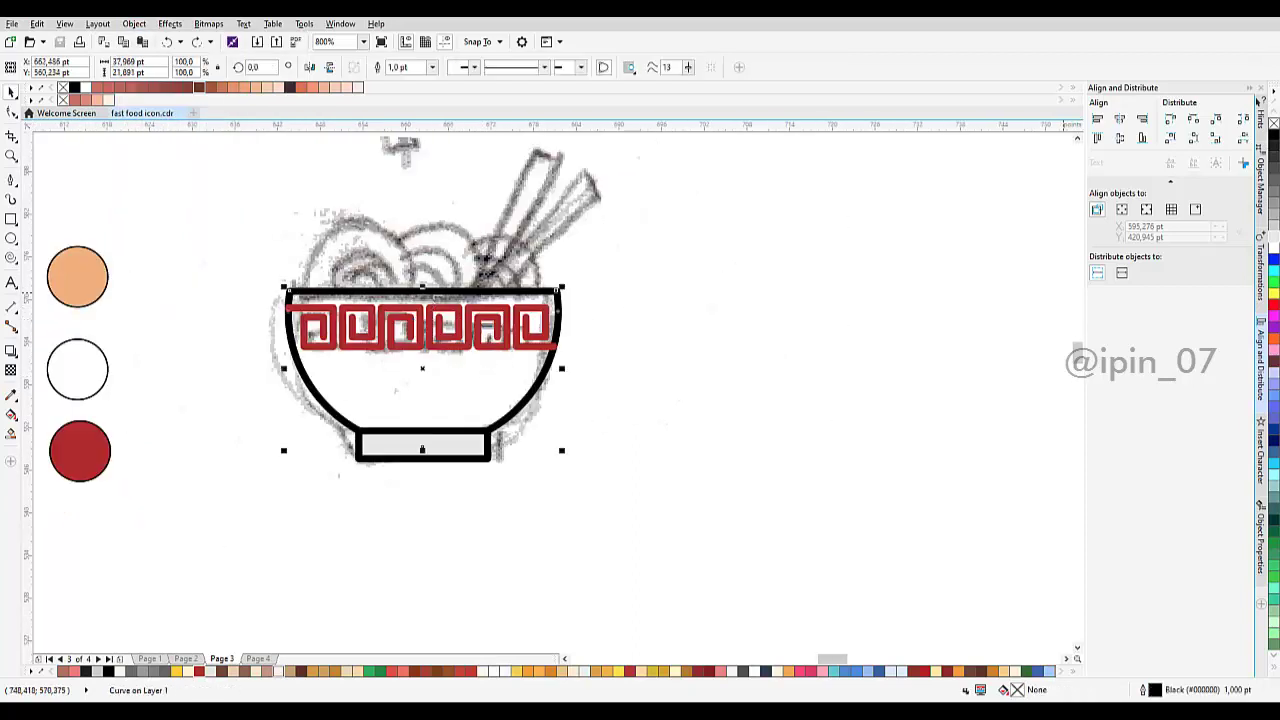
left_click(1273, 237)
left_click_drag(594, 244, 664, 275)
left_click(472, 317)
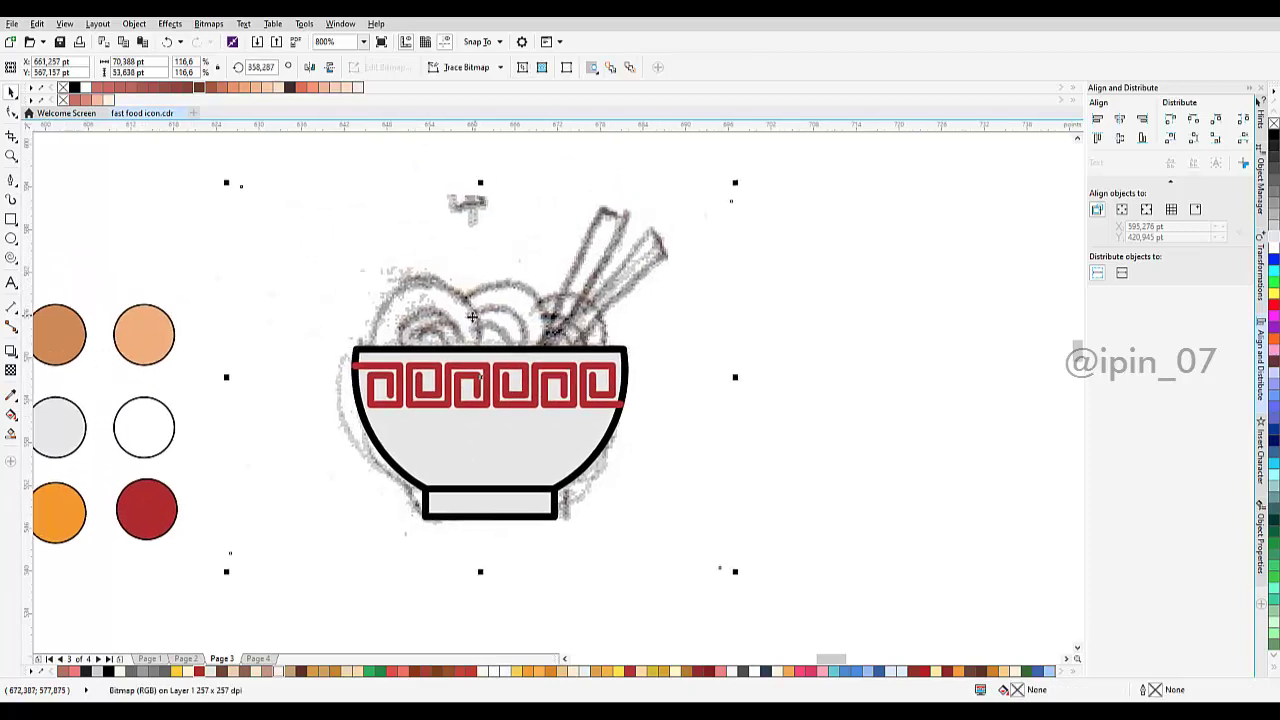
Step: Draw a circle about 18 pt in diameter over the sketch's left noodle swirl
left_click(12, 240)
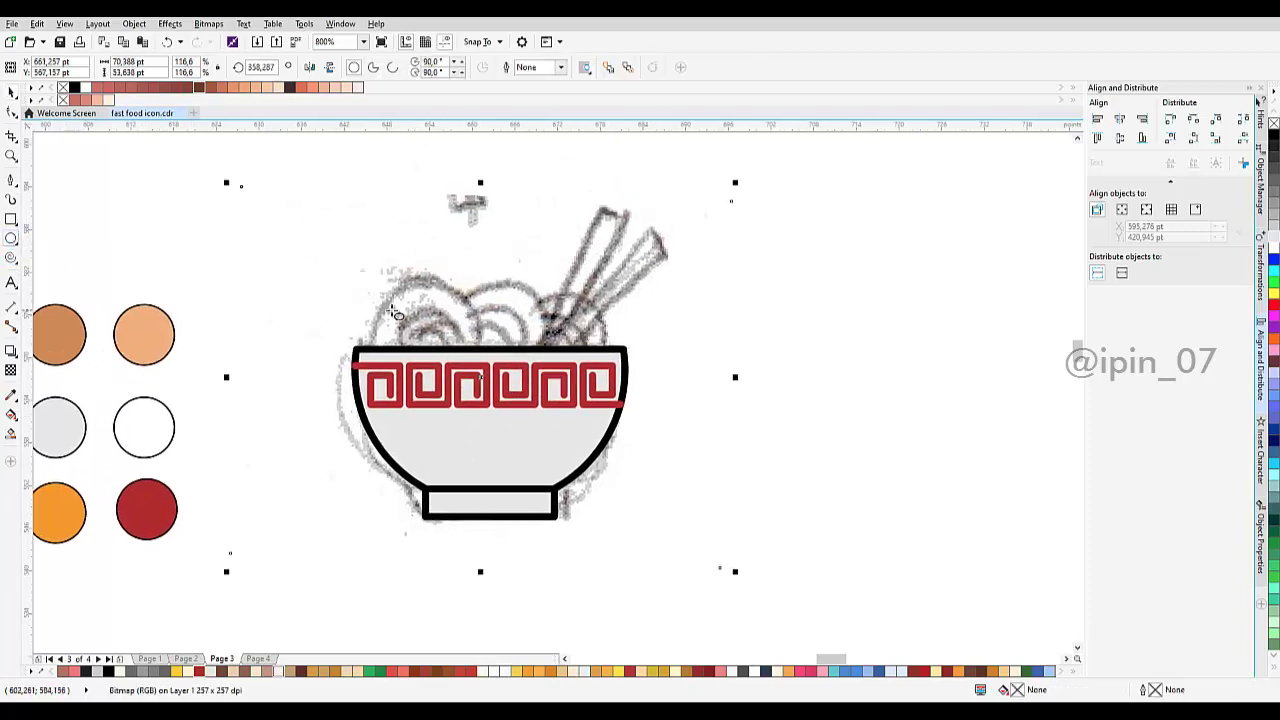
scroll(440, 322, "up", 1)
left_click_drag(294, 232, 556, 490)
mouse_move(499, 308)
left_mouse_down()
mouse_move(484, 304)
mouse_move(495, 298)
left_mouse_up()
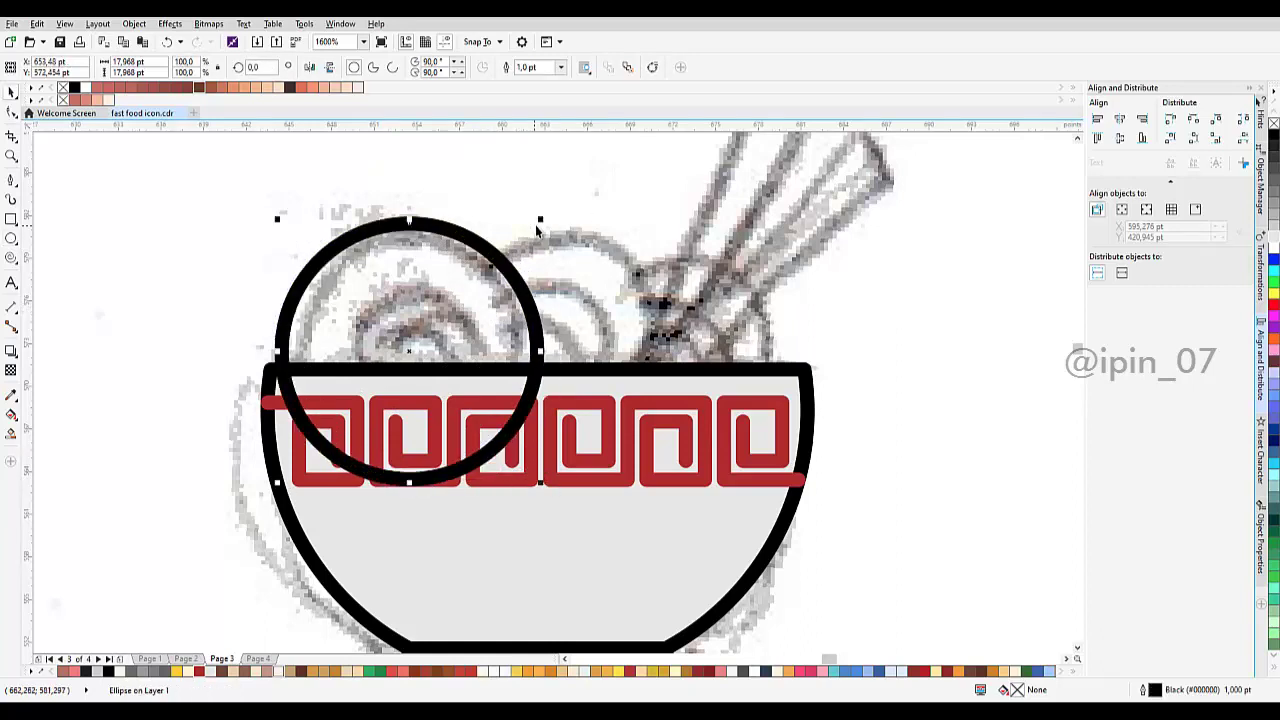
Step: Add an inner circle about 6.5 pt in diameter and align it with the large circle's center both horizontally and vertically
left_click_drag(381, 318, 471, 408)
left_click(1119, 118)
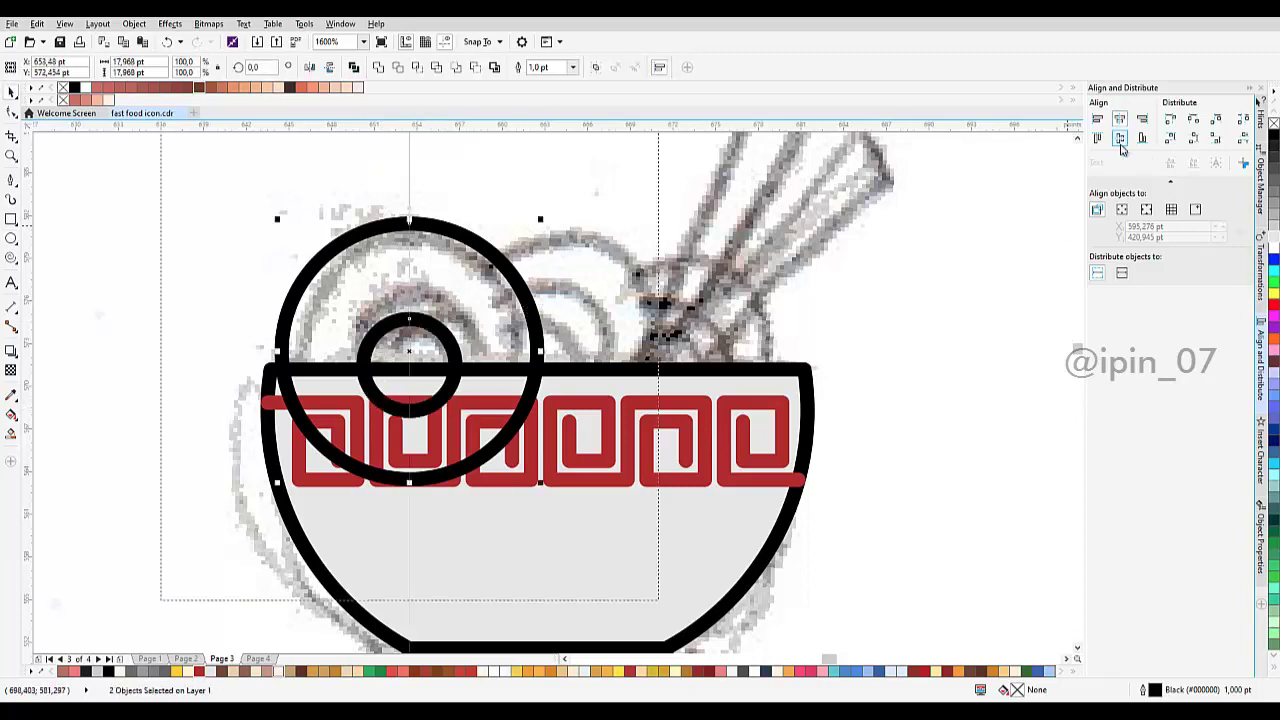
left_click(1119, 138)
Step: Move both circles down so their centers sit near the bowl's rim, and shrink the inner circle to about 5.9 pt
left_click(437, 316)
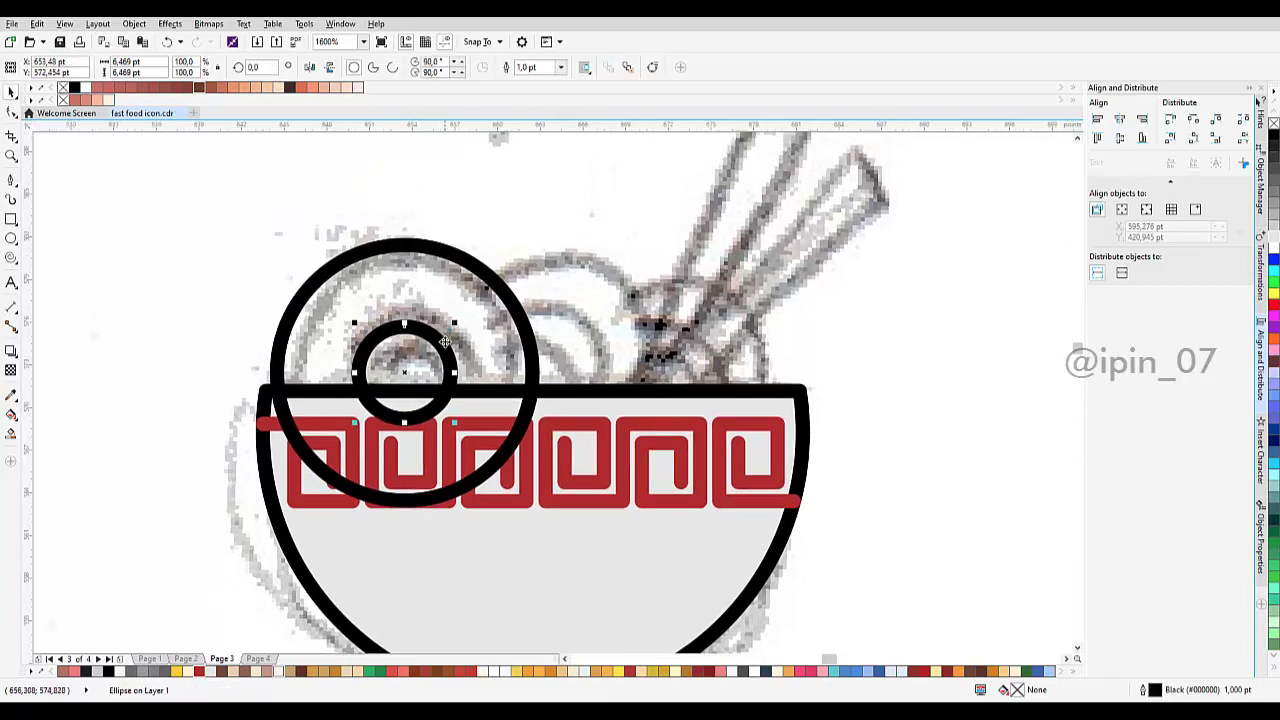
scroll(456, 328, "up", 2)
left_click(477, 319, "shift")
left_click_drag(480, 319, 480, 359)
left_click(524, 278)
left_click(417, 381)
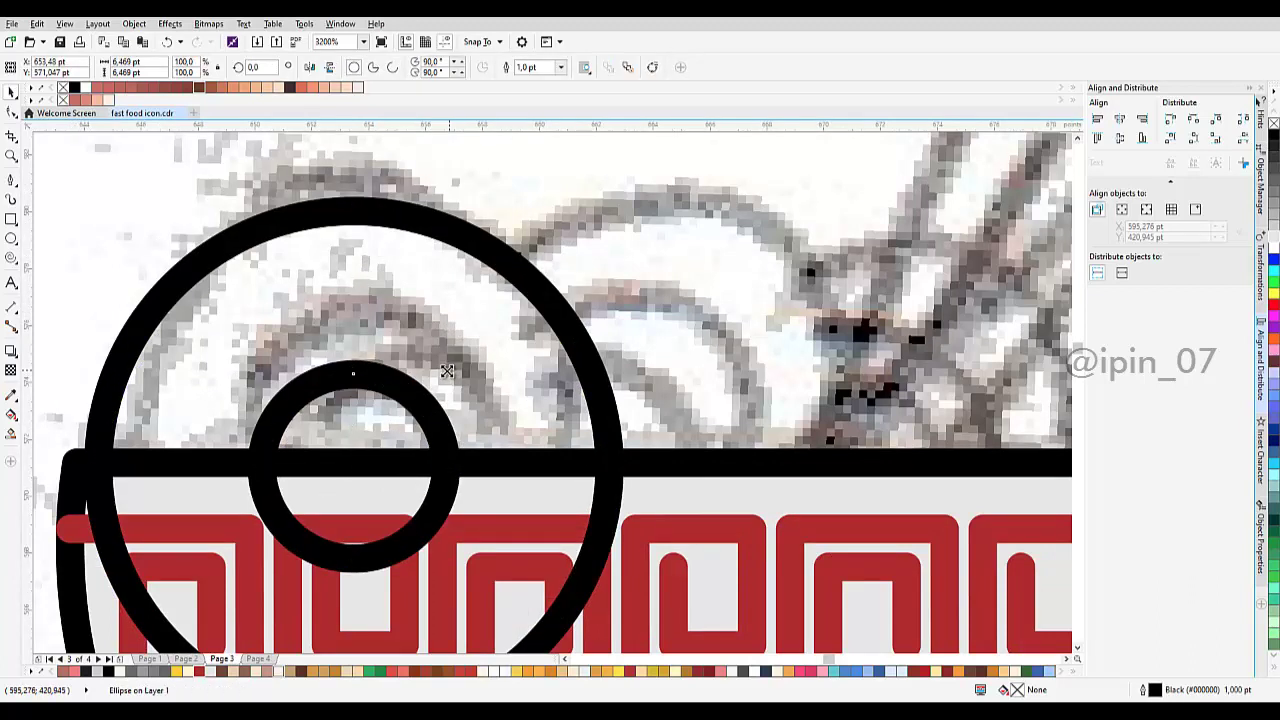
scroll(356, 317, "down", 2)
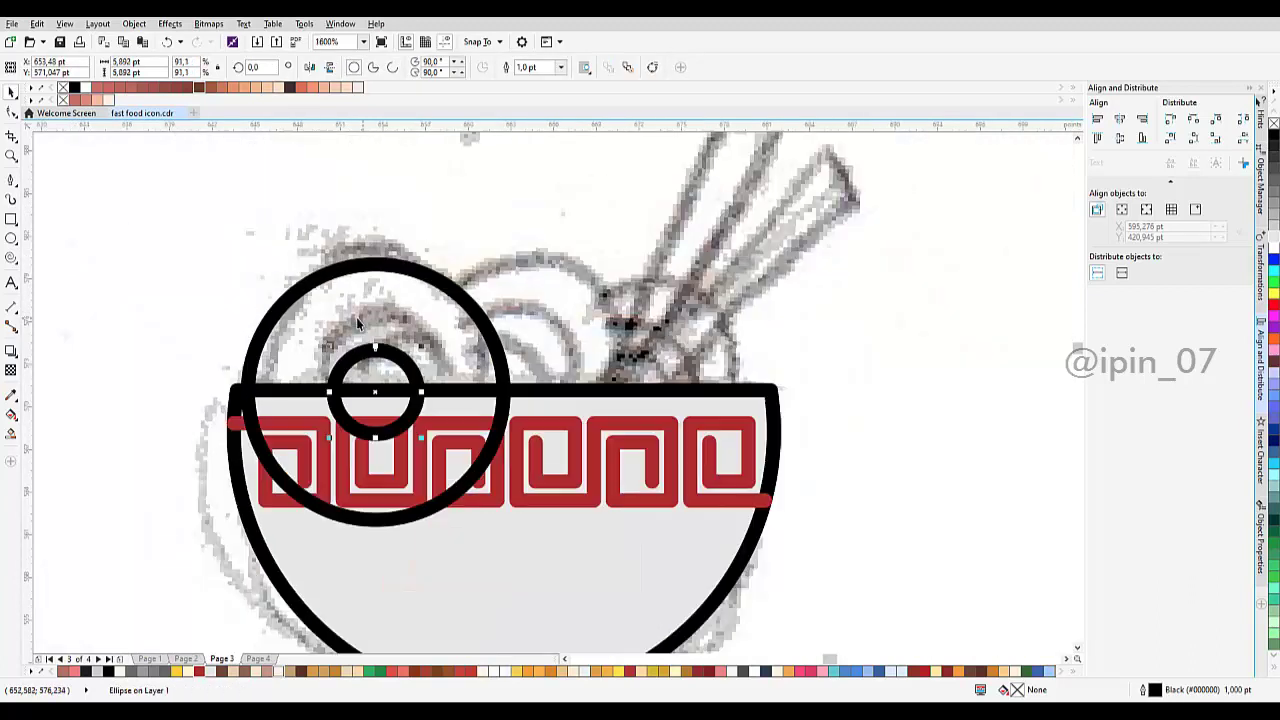
Step: Blend the small inner circle into the large outer circle
left_click(12, 352)
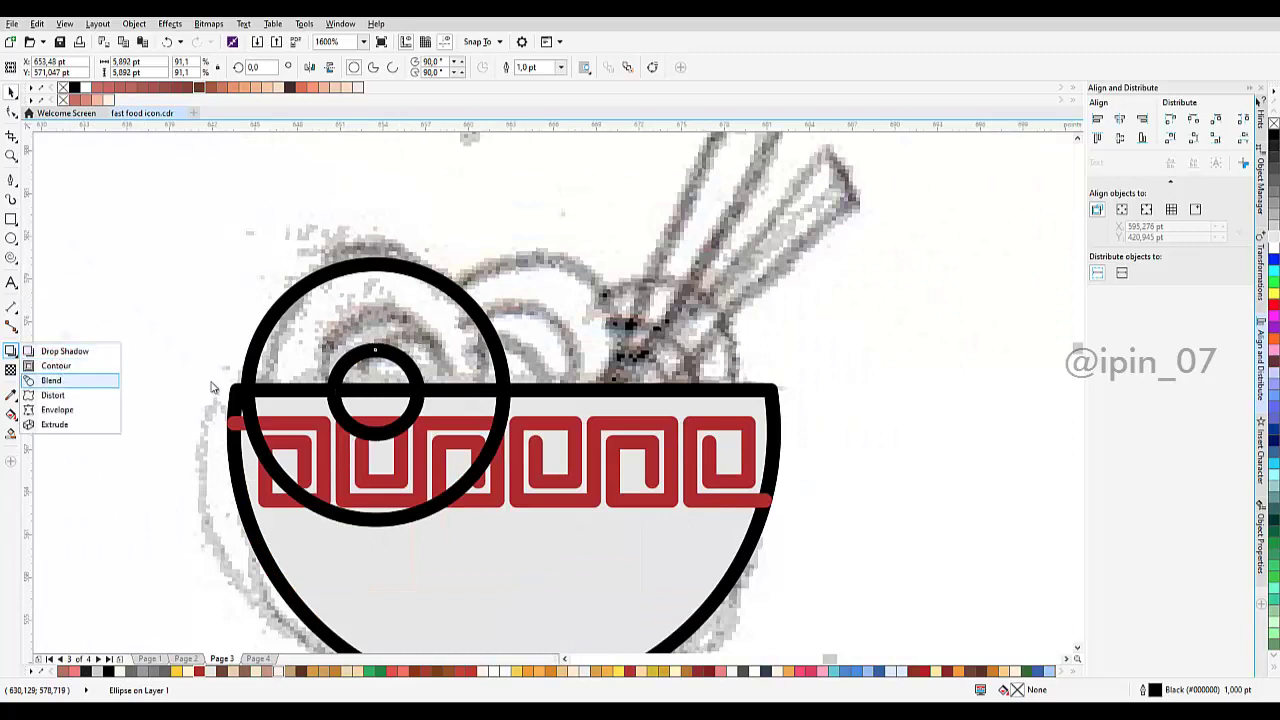
left_click(51, 380)
left_click_drag(375, 388, 428, 268)
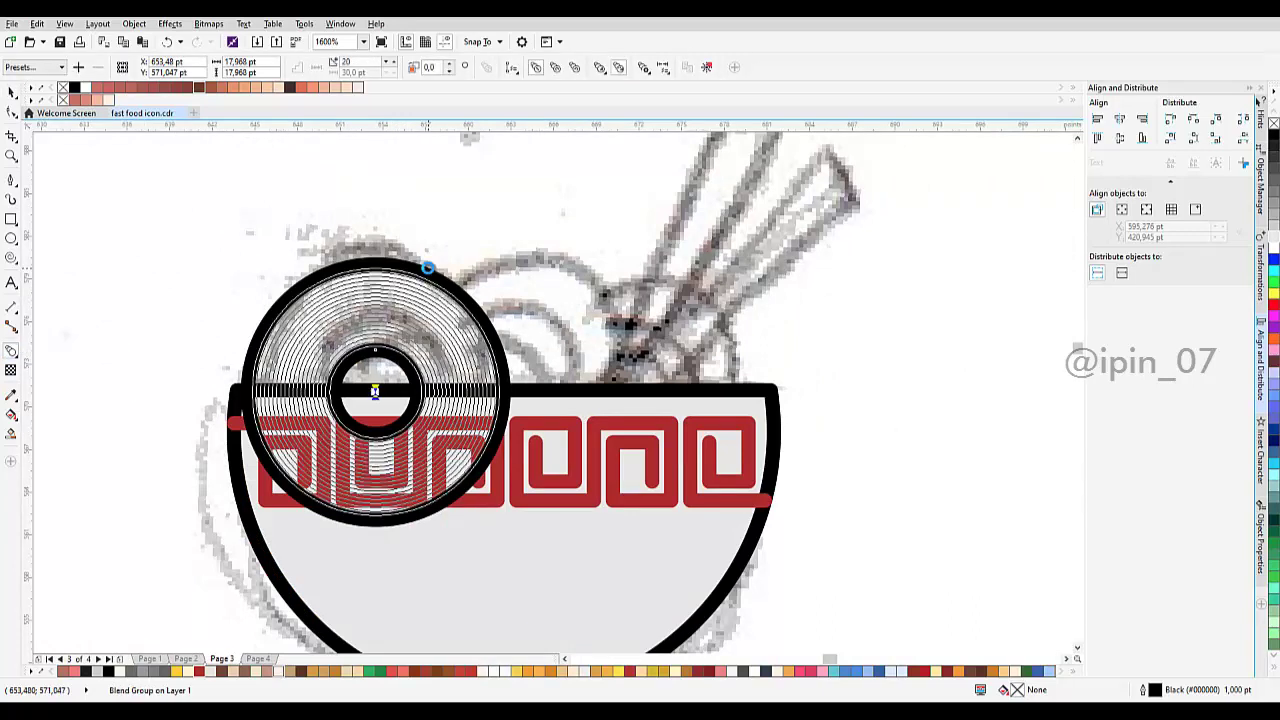
Step: Set the number of steps in the circle blend to 2
left_click(391, 67)
left_click(391, 67)
left_click(391, 67)
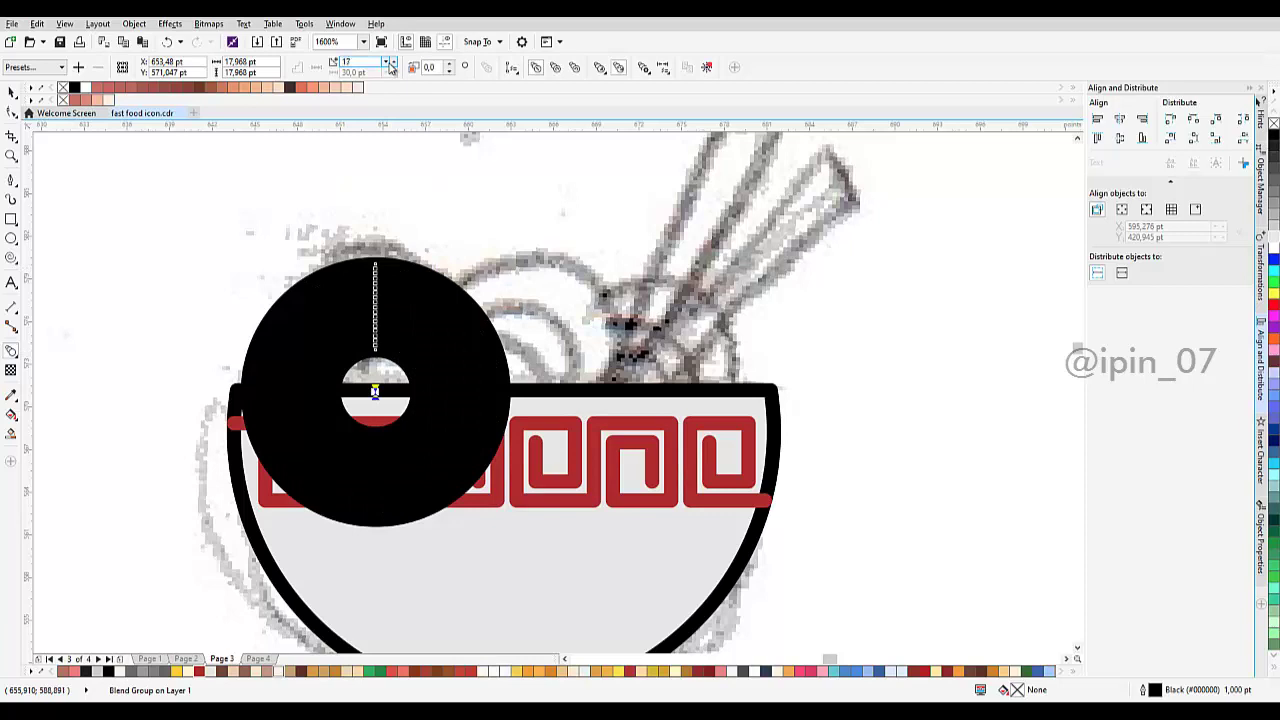
left_click(391, 67)
left_click(391, 67)
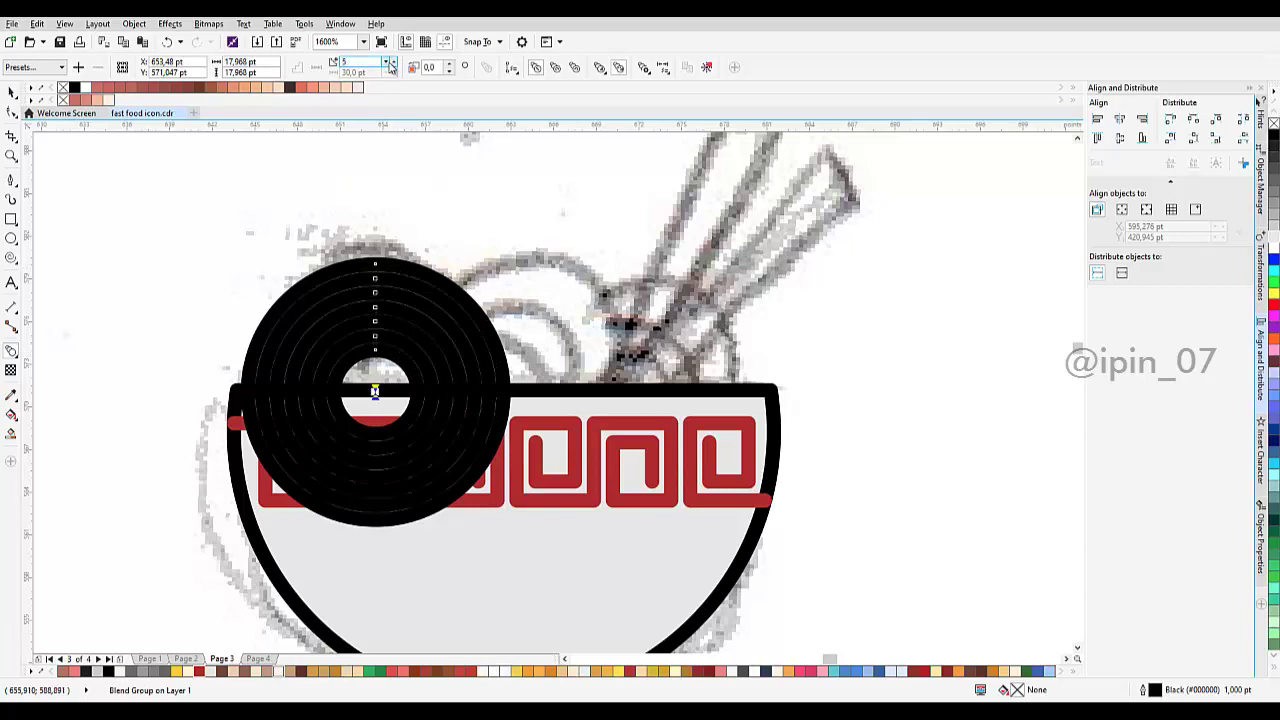
left_click(391, 67)
left_click(391, 67)
left_click(391, 67)
left_click(391, 62)
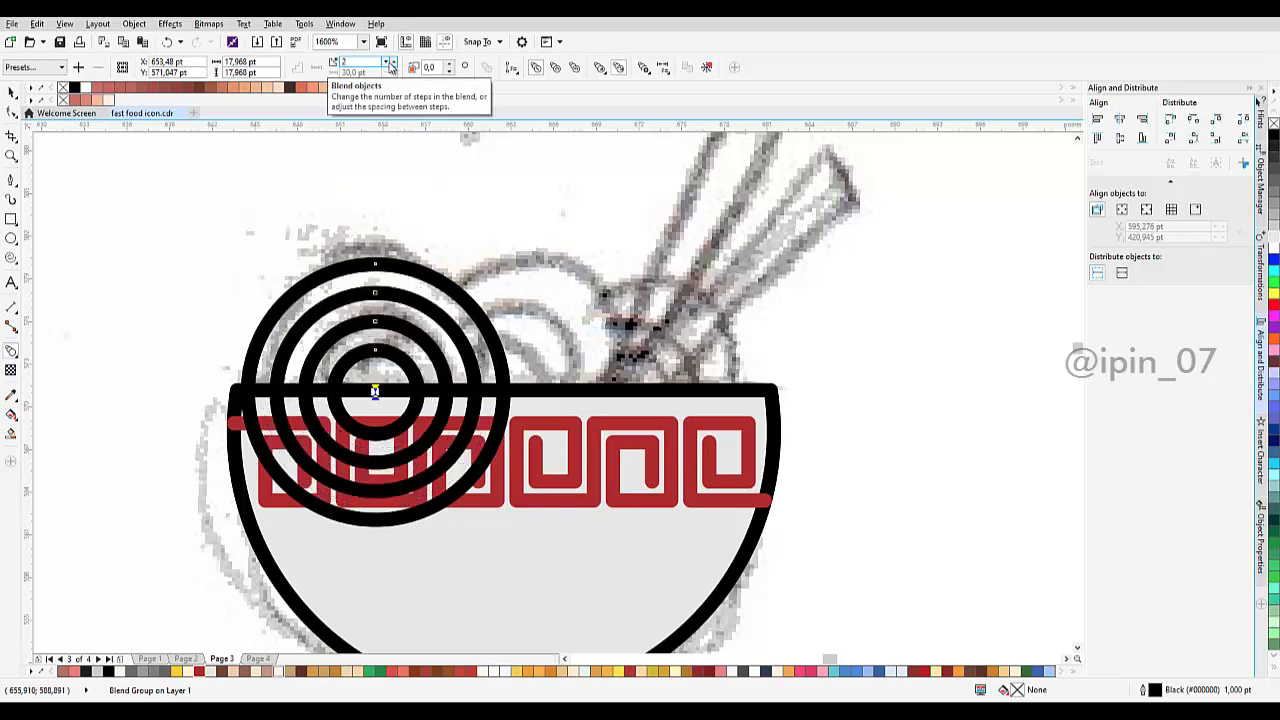
left_click(390, 67)
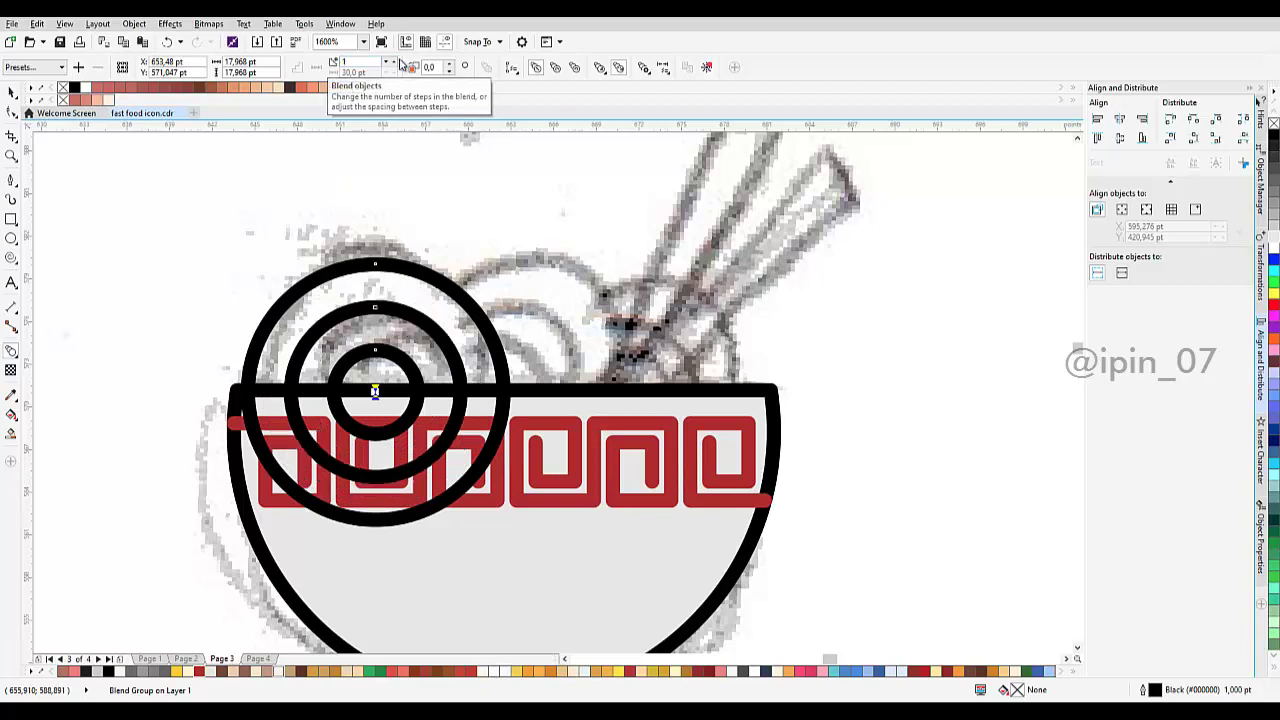
left_click(391, 62)
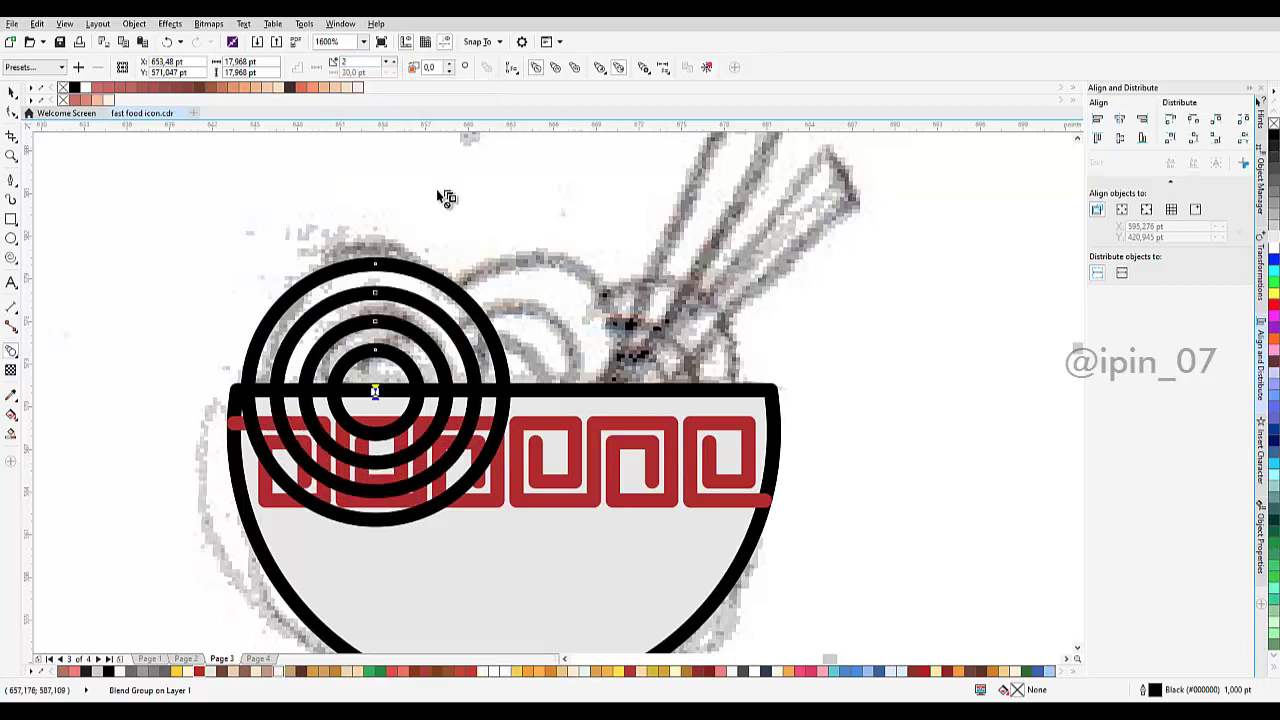
Step: Break the circle blend apart into separate objects
left_click(448, 297)
left_click(424, 334)
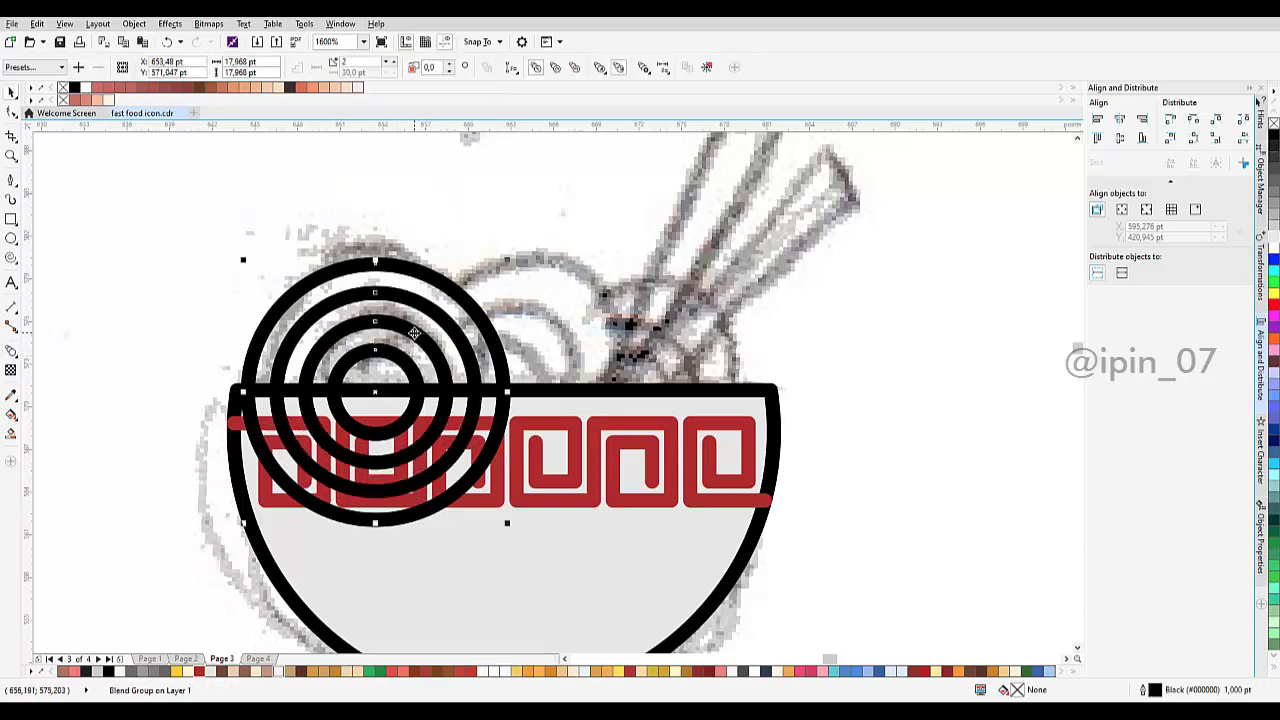
right_click(416, 335)
key("Escape")
key("ctrl+k")
scroll(438, 325, "down", 1)
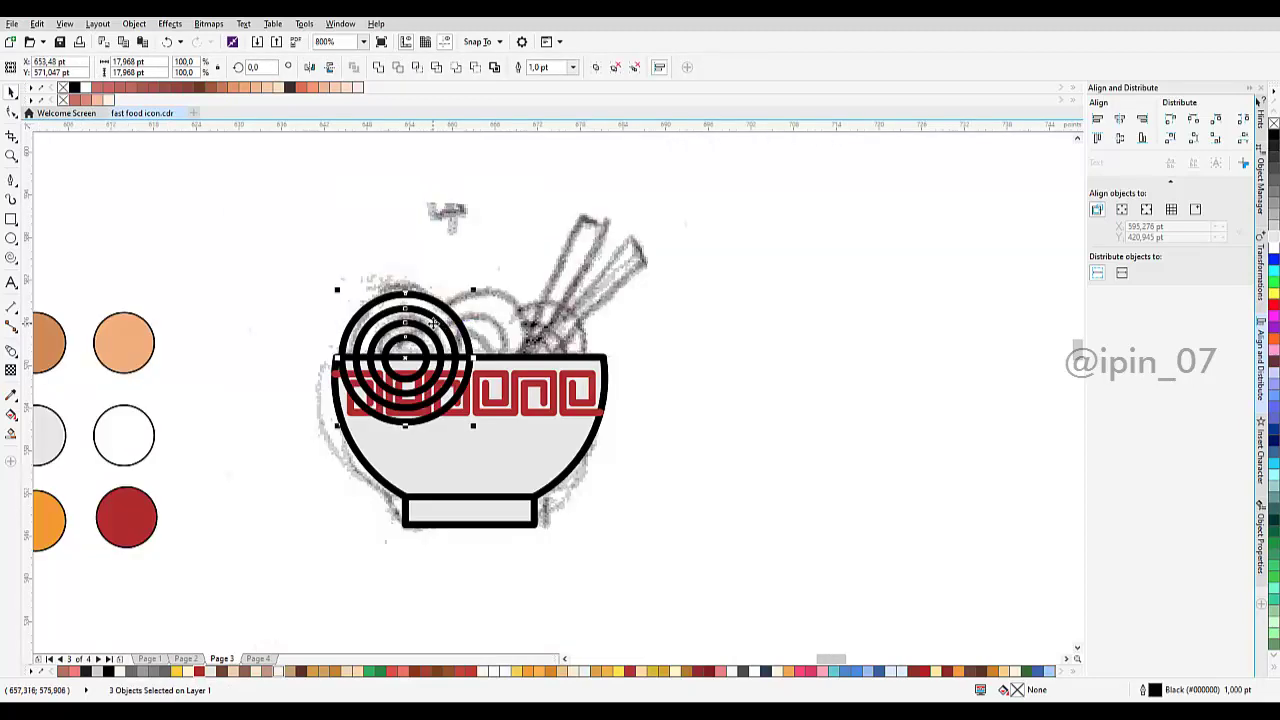
scroll(446, 334, "up", 1)
left_click_drag(446, 334, 502, 340)
scroll(500, 338, "down", 1)
left_click_drag(202, 343, 324, 341)
scroll(593, 350, "up", 1)
left_click_drag(587, 346, 744, 341)
key("ctrl+z")
Step: Copy the orange (#F39C12) fill from the middle swatch of the palette's lowest row to the concentric noodle circles
scroll(706, 349, "down", 1)
left_click(11, 414)
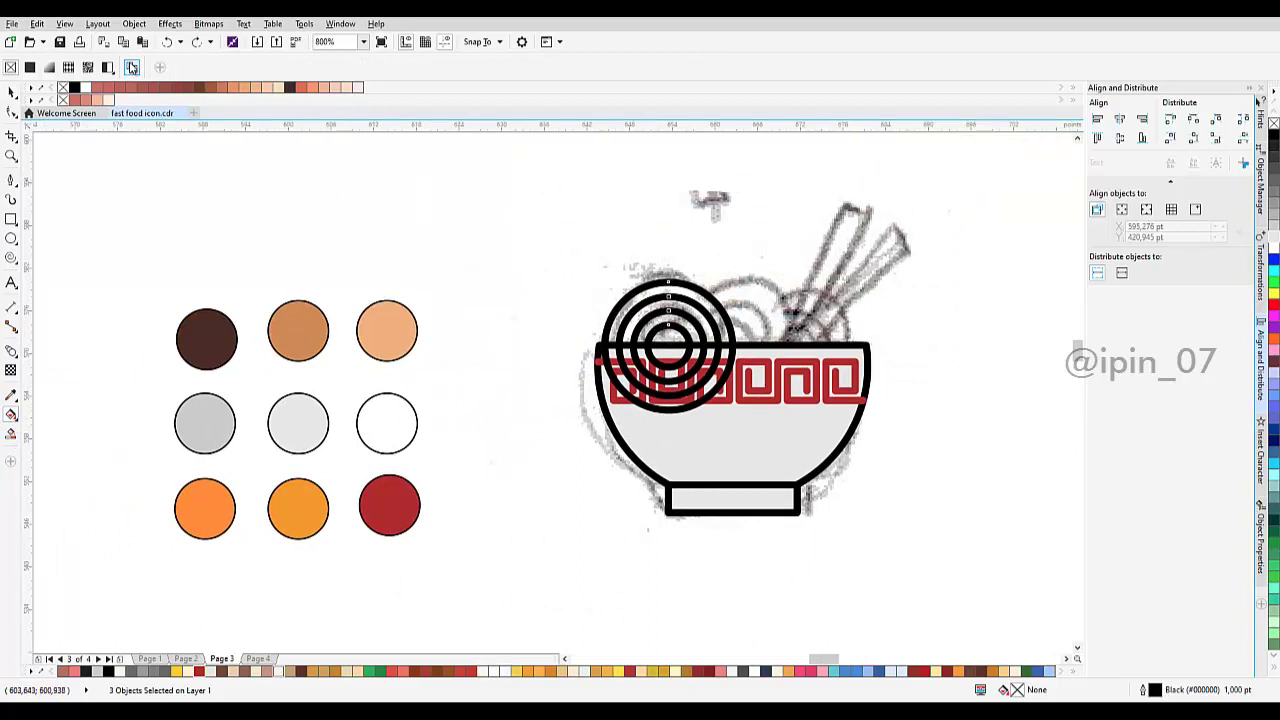
left_click(299, 515)
left_click_drag(698, 340, 490, 332)
scroll(489, 330, "up", 1)
key("space")
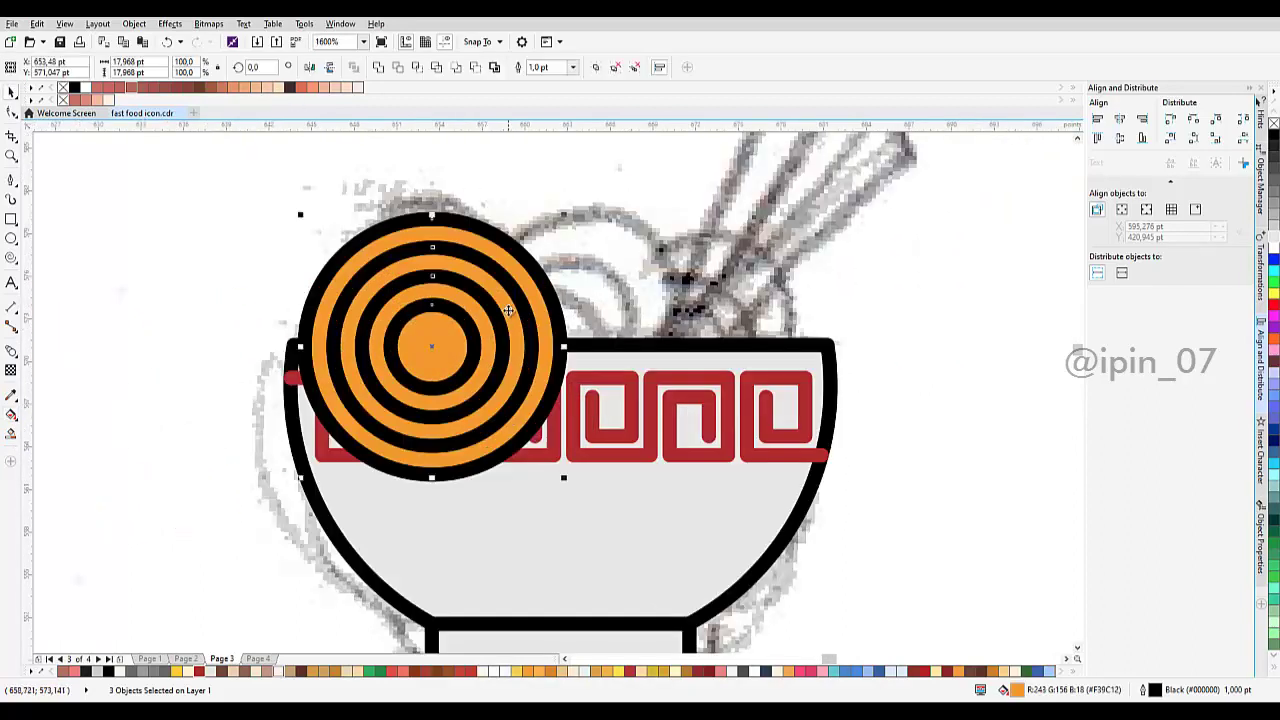
Step: Order the orange concentric circles behind the bowl
right_click(508, 295)
mouse_move(655, 482)
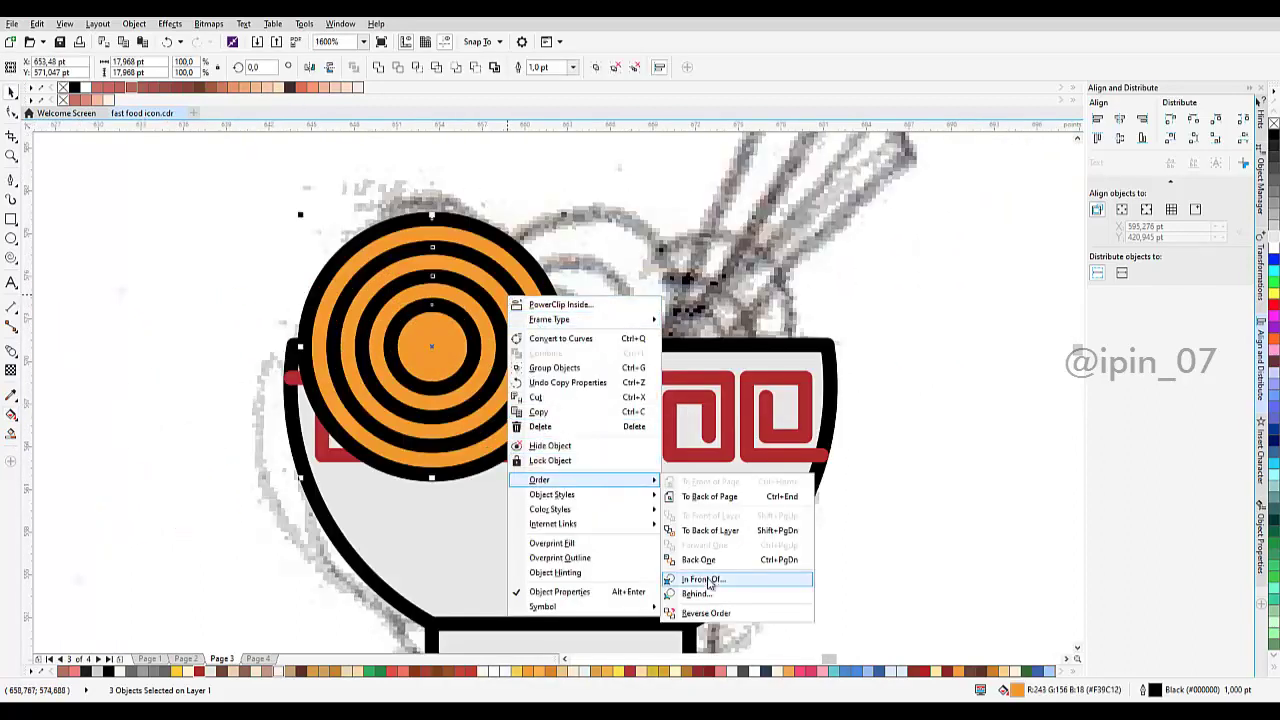
left_click(708, 594)
left_click(644, 525)
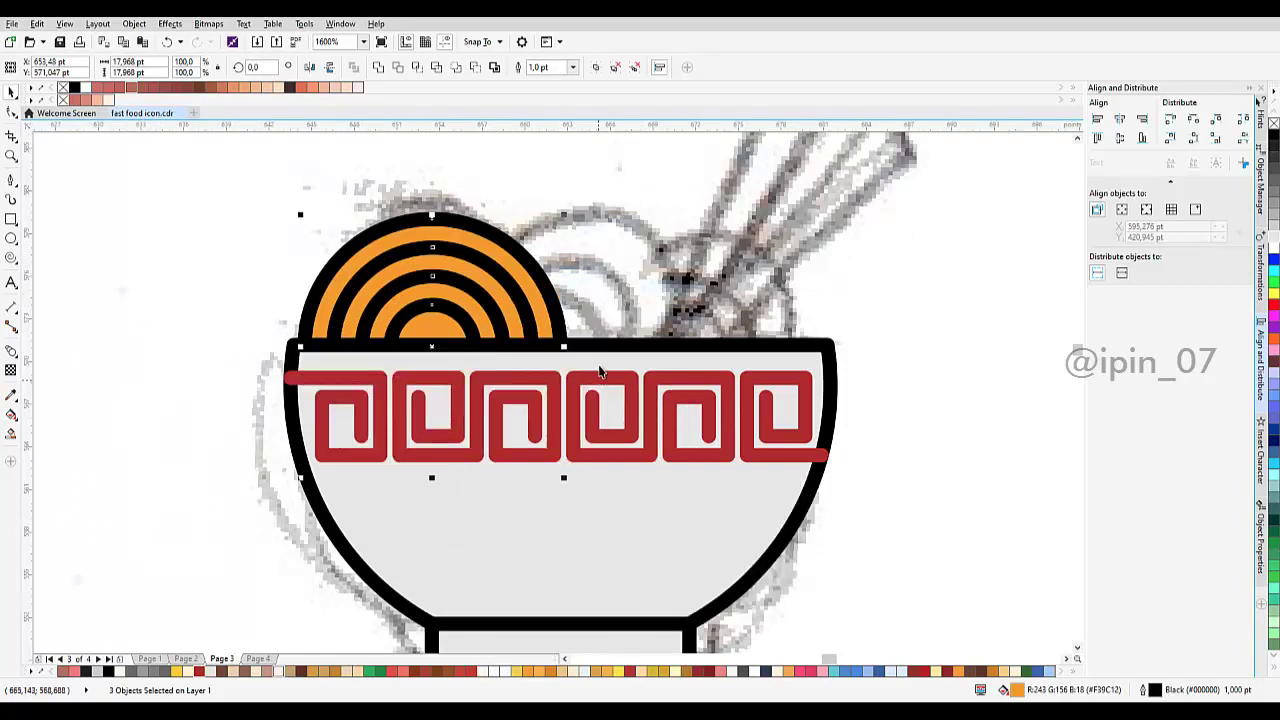
scroll(603, 317, "down", 1)
left_click(603, 317)
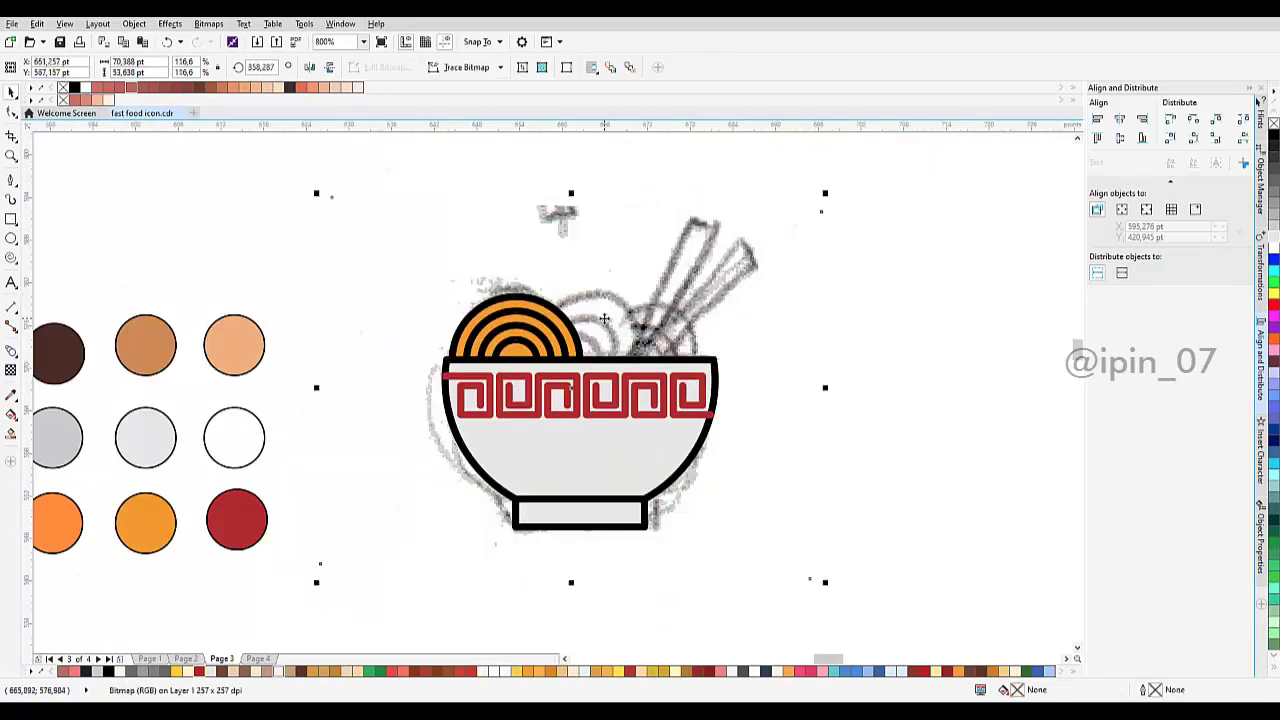
Step: Group the orange concentric noodle circles into one object
left_click(540, 343)
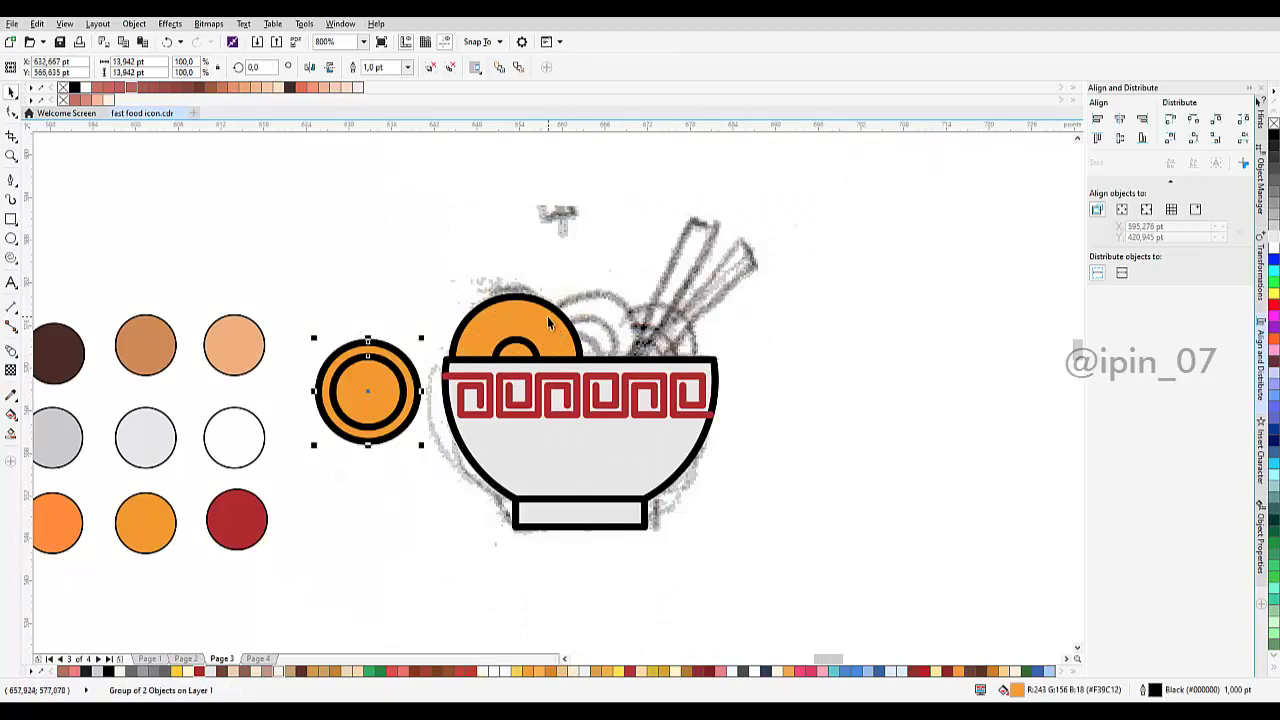
scroll(547, 316, "up", 2)
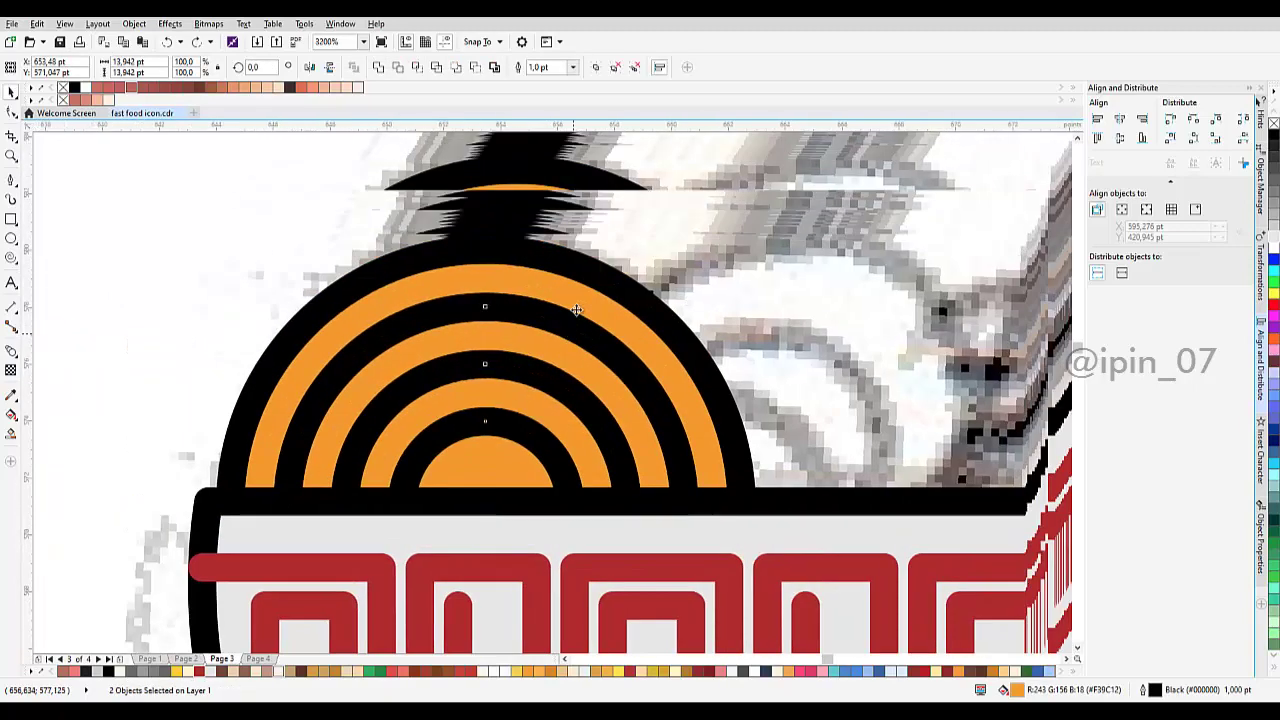
left_click(588, 284, "shift")
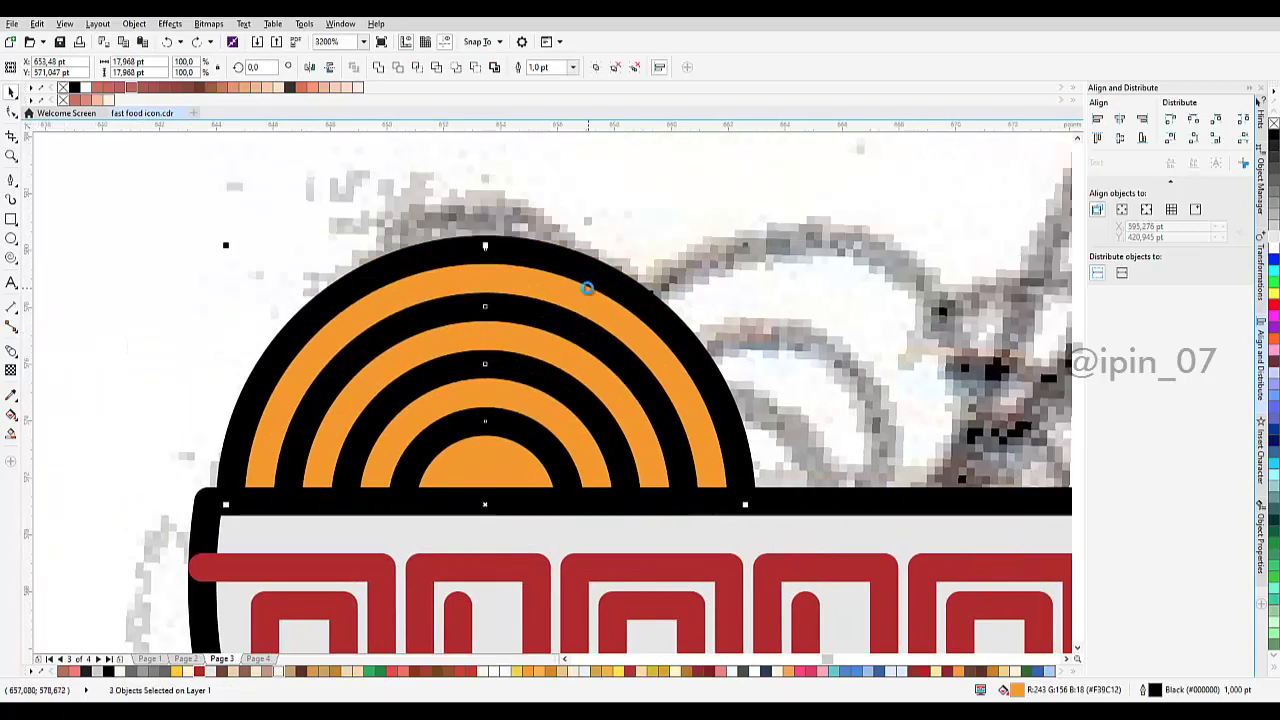
scroll(589, 287, "down", 1)
left_click_drag(600, 289, 436, 290)
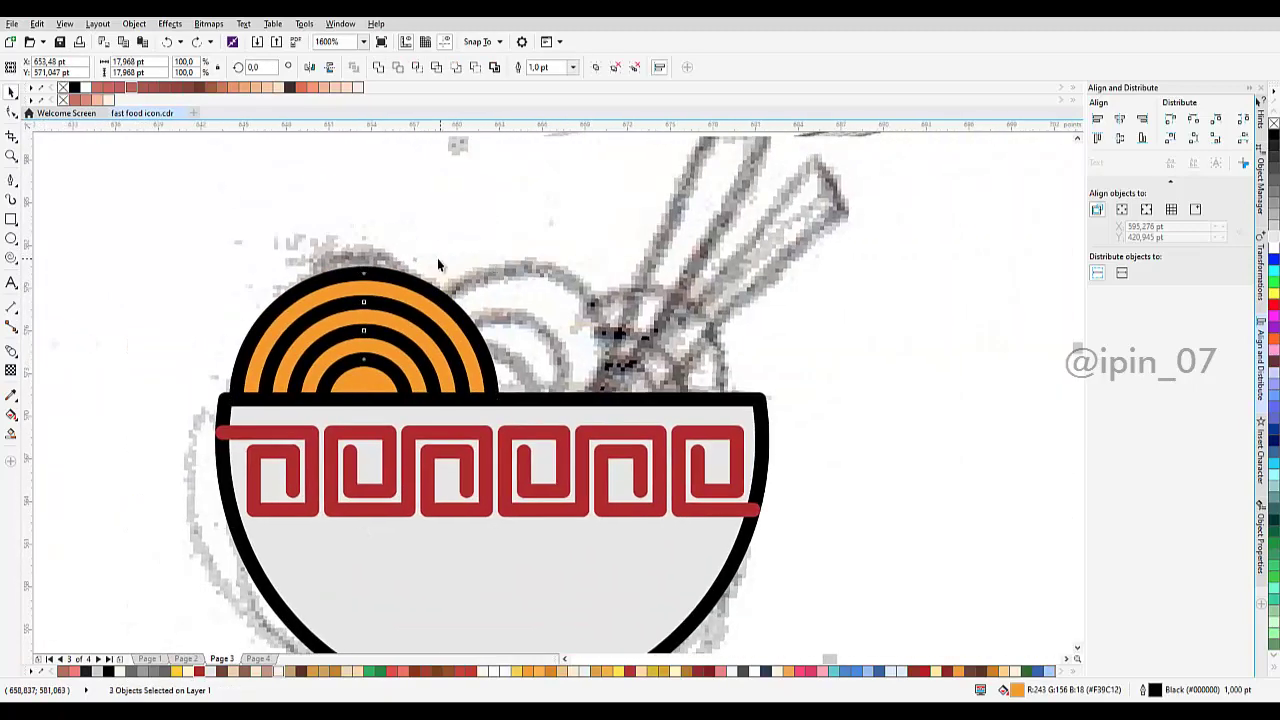
left_click(595, 67)
scroll(457, 277, "down", 2)
scroll(440, 280, "up", 2)
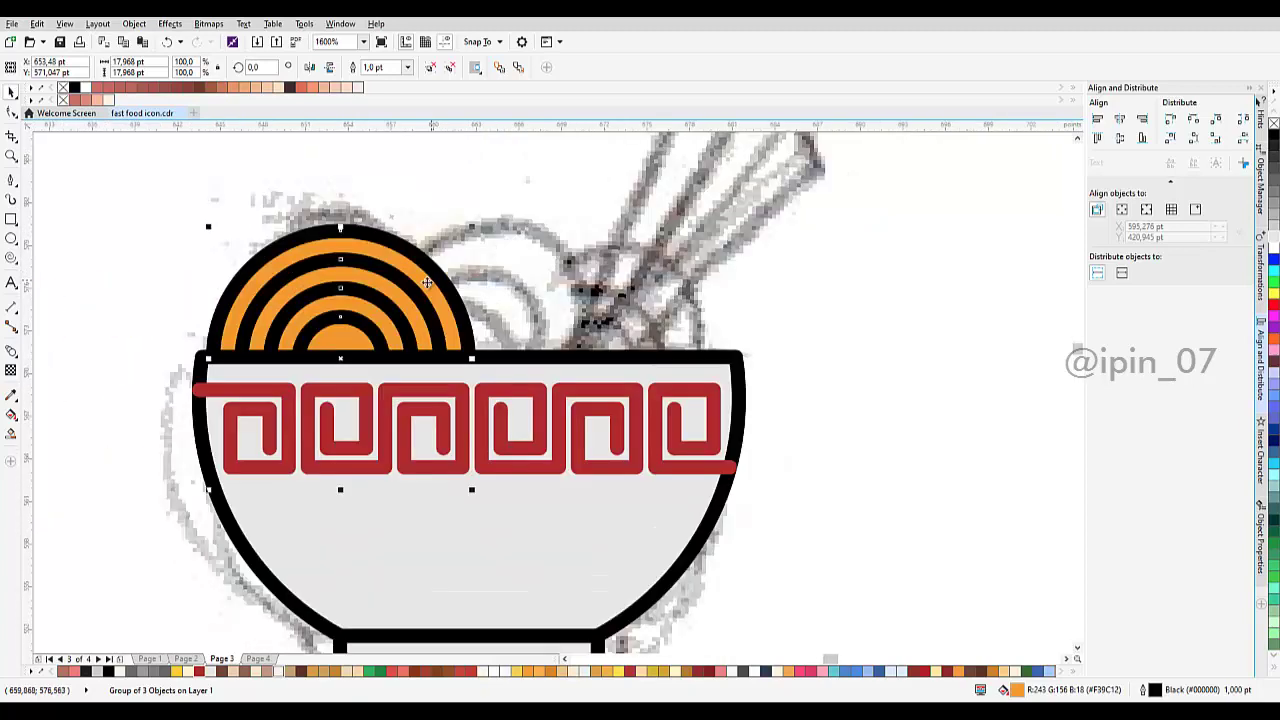
scroll(391, 288, "up", 1)
scroll(414, 271, "down", 1)
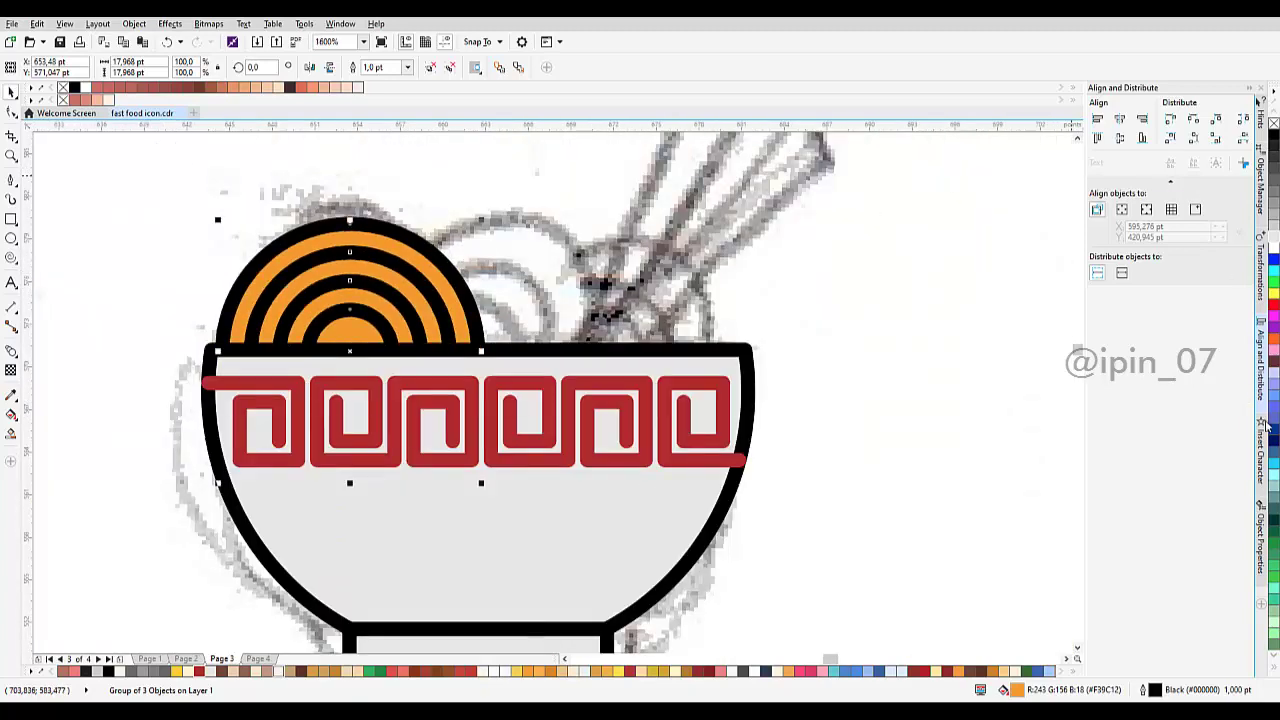
Step: Make one horizontally mirrored copy of the noodle group, then move it to overlap the original slightly lower in the bowl
left_click(1259, 272)
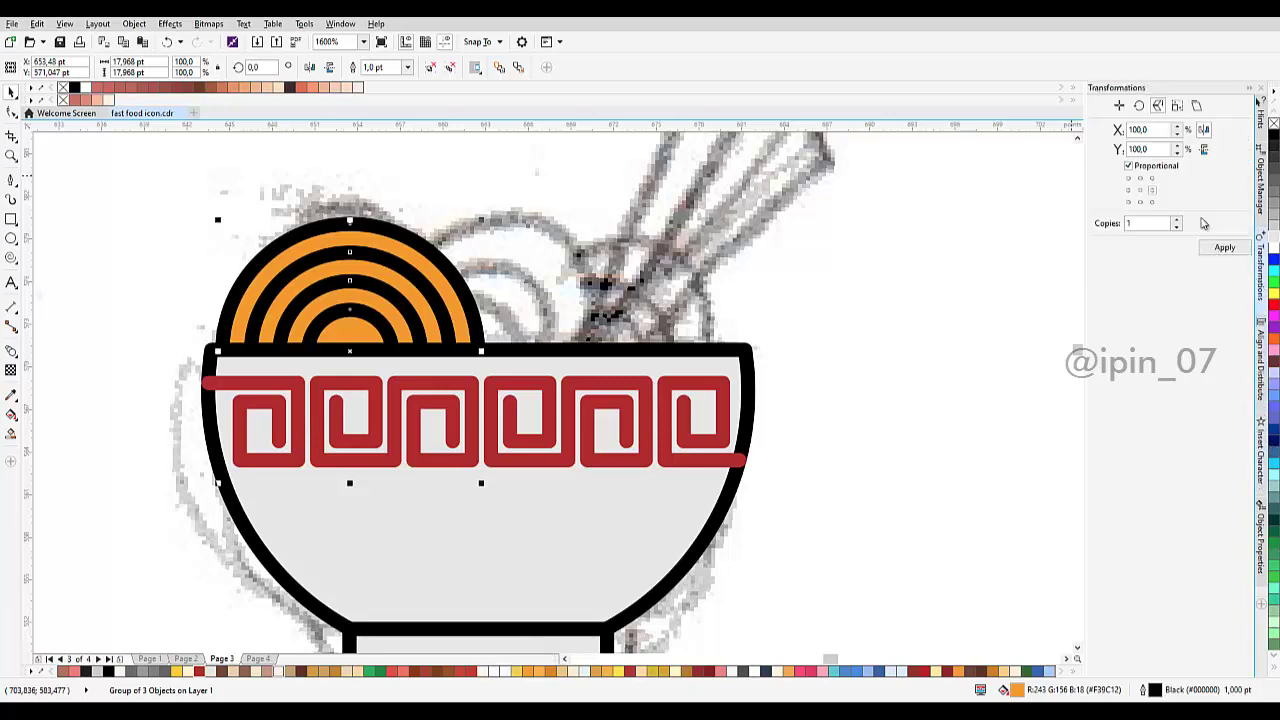
left_click(1225, 249)
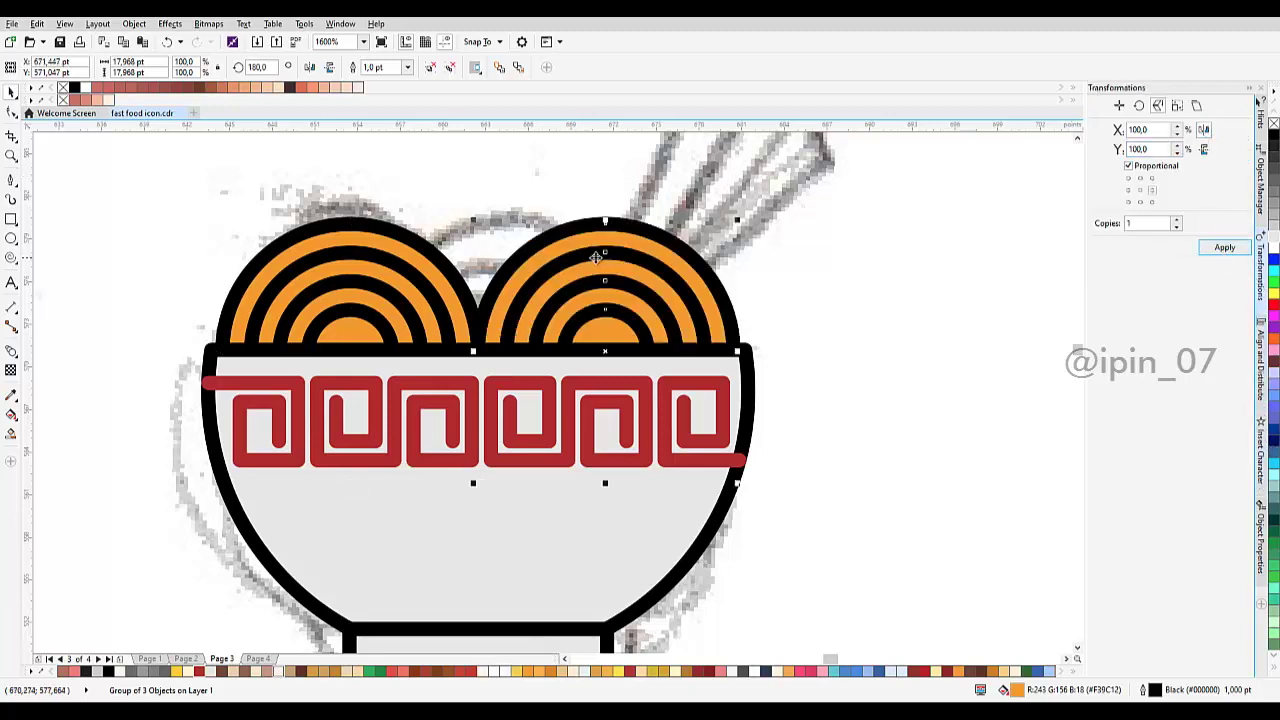
left_click_drag(640, 258, 527, 258)
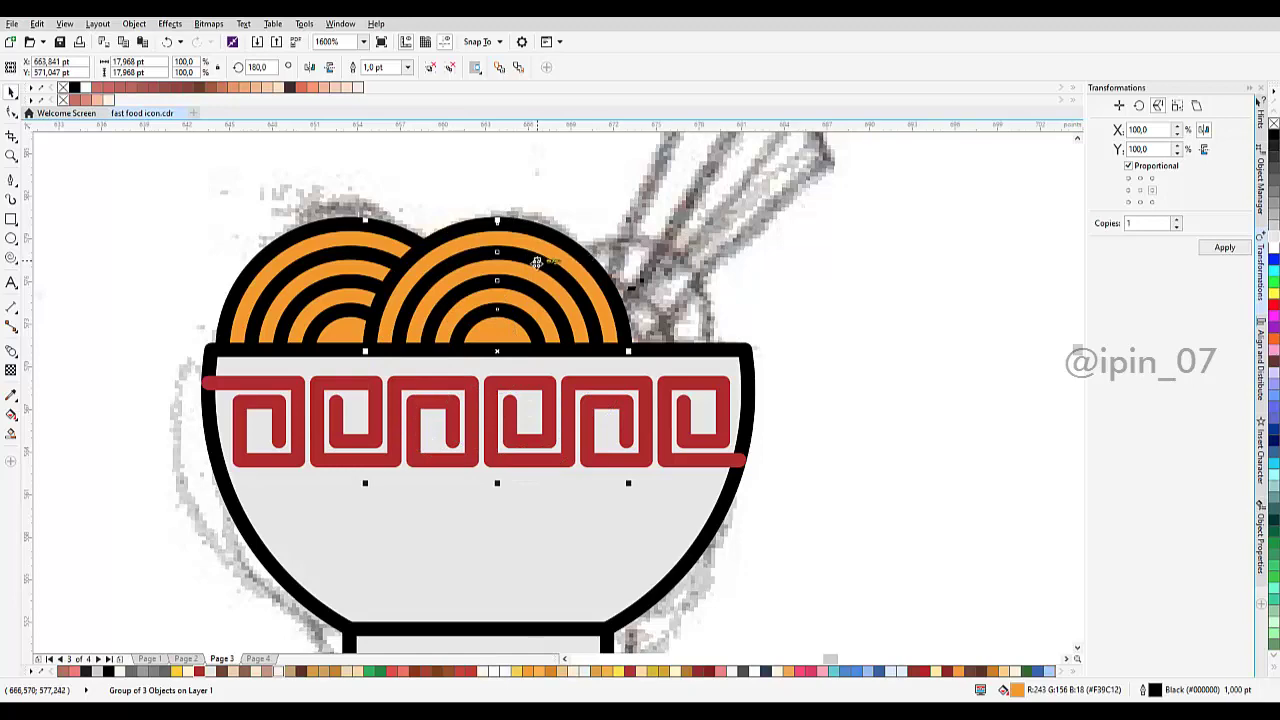
scroll(540, 258, "down", 4)
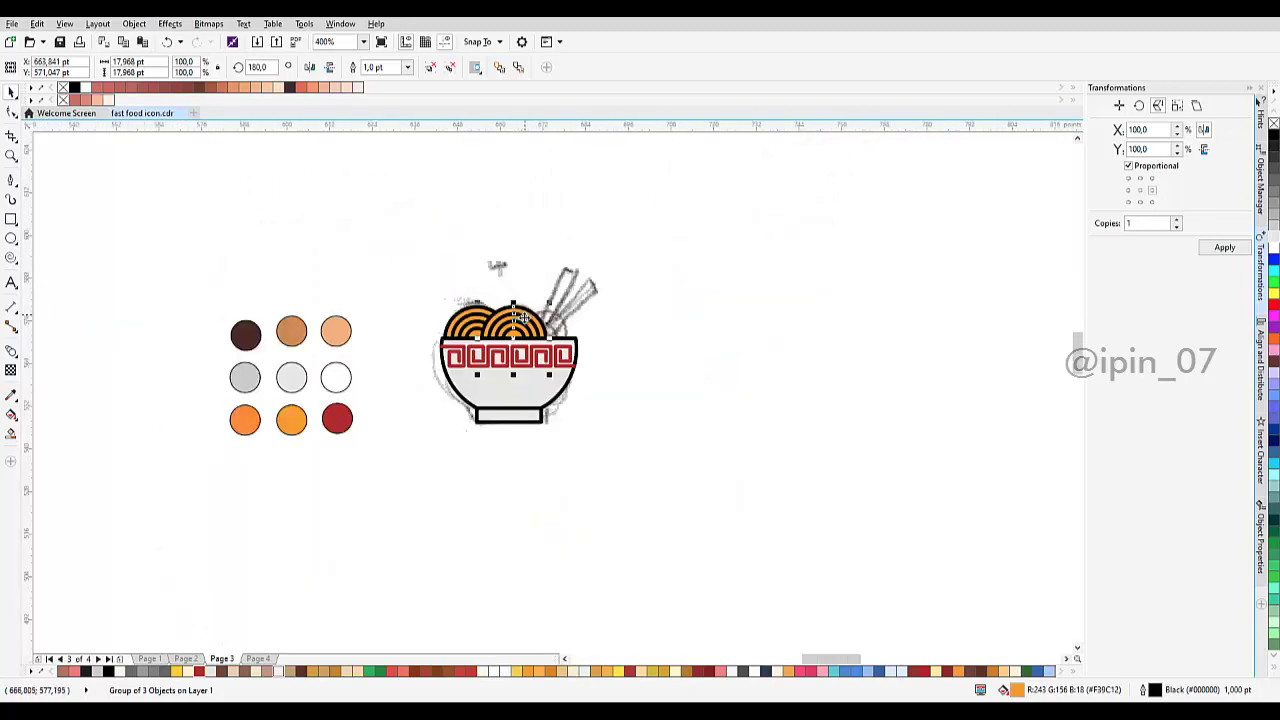
scroll(497, 265, "up", 5)
left_click_drag(519, 352, 499, 369)
scroll(499, 369, "down", 1)
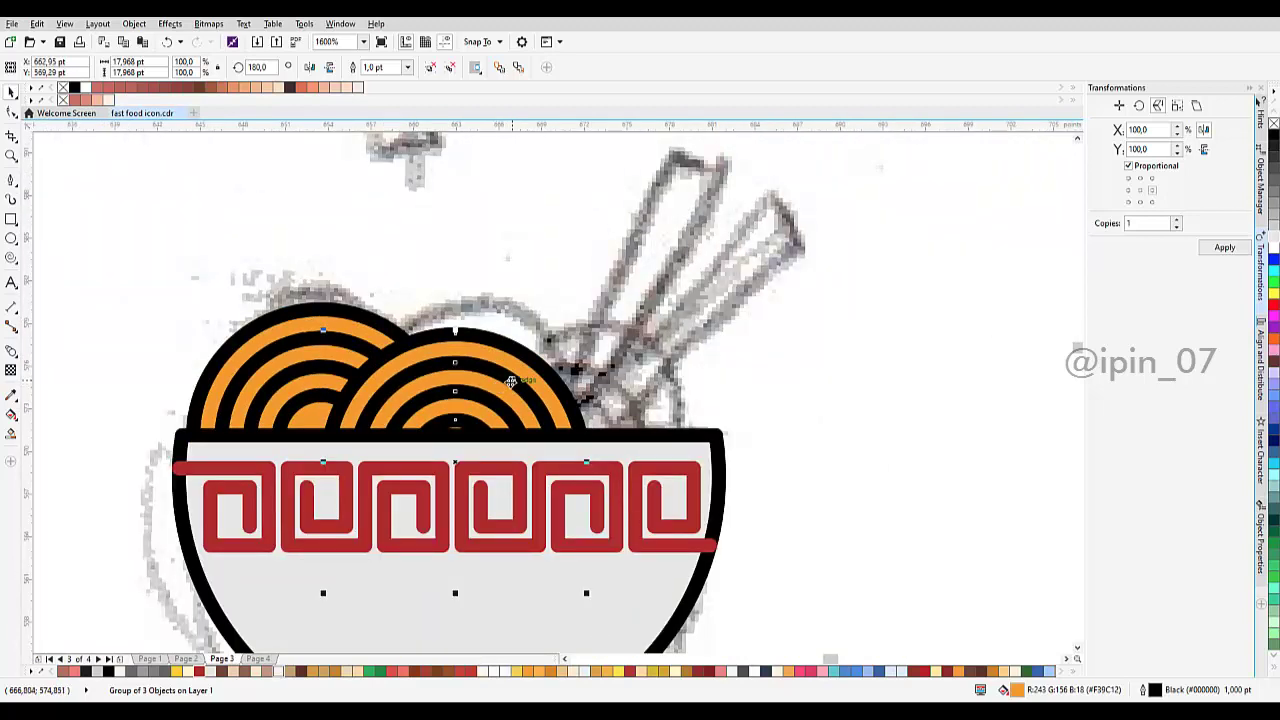
scroll(529, 376, "down", 1)
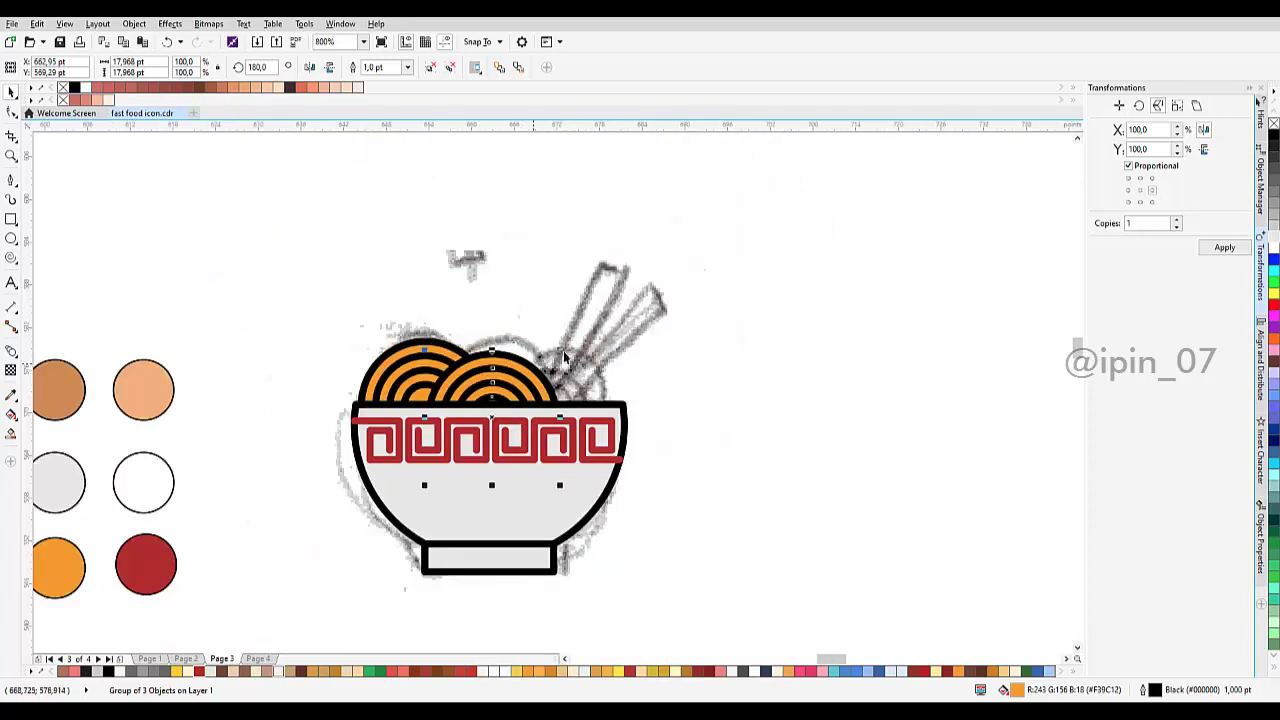
Step: Draw an unfilled circle about 14.5 pt across in the empty area beside the bowl
left_click(564, 357)
scroll(787, 260, "down", 1)
left_click_drag(758, 256, 625, 283)
key("Escape")
scroll(606, 322, "up", 1)
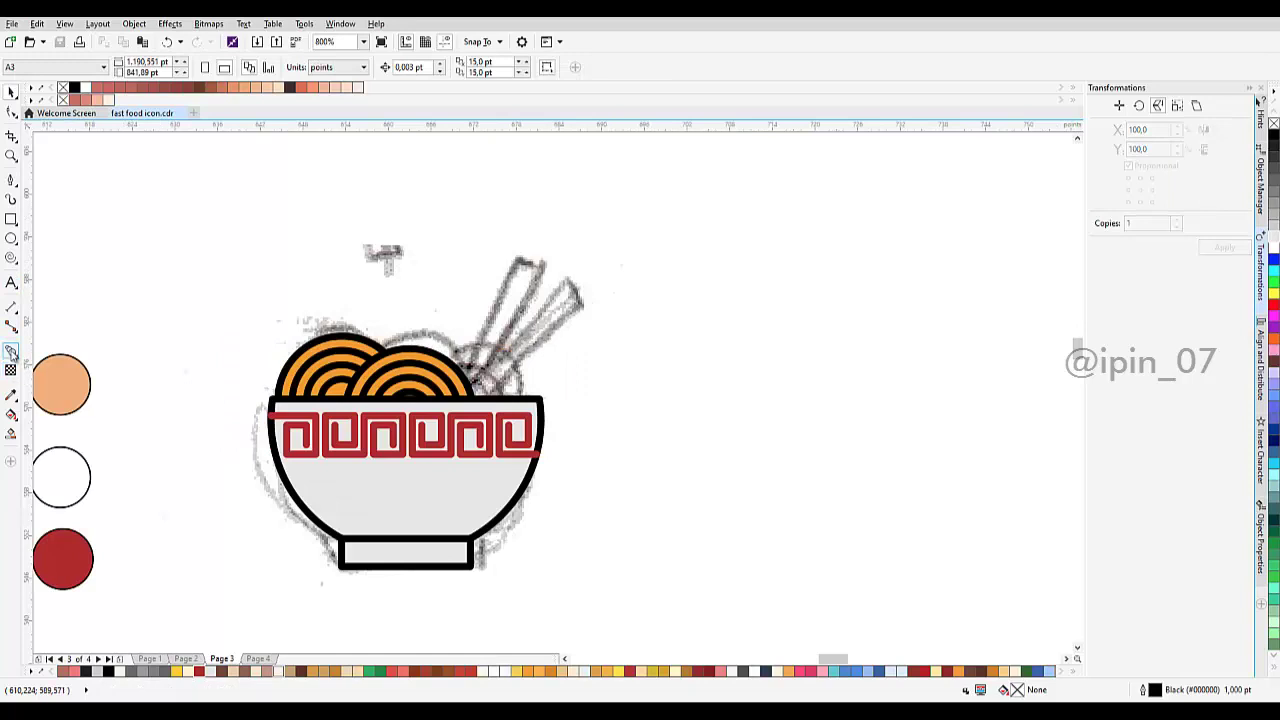
left_click(11, 239)
left_click_drag(757, 289, 666, 302)
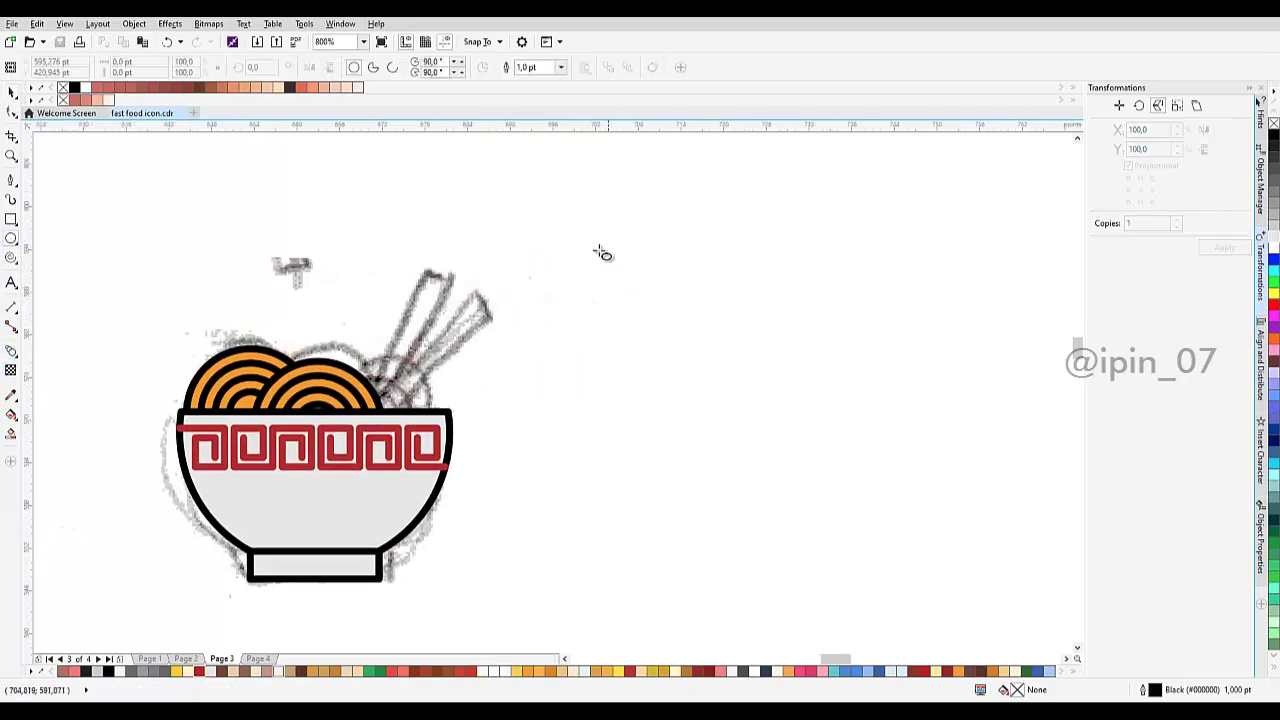
left_click_drag(597, 248, 689, 351)
scroll(683, 303, "up", 1)
scroll(681, 305, "up", 1)
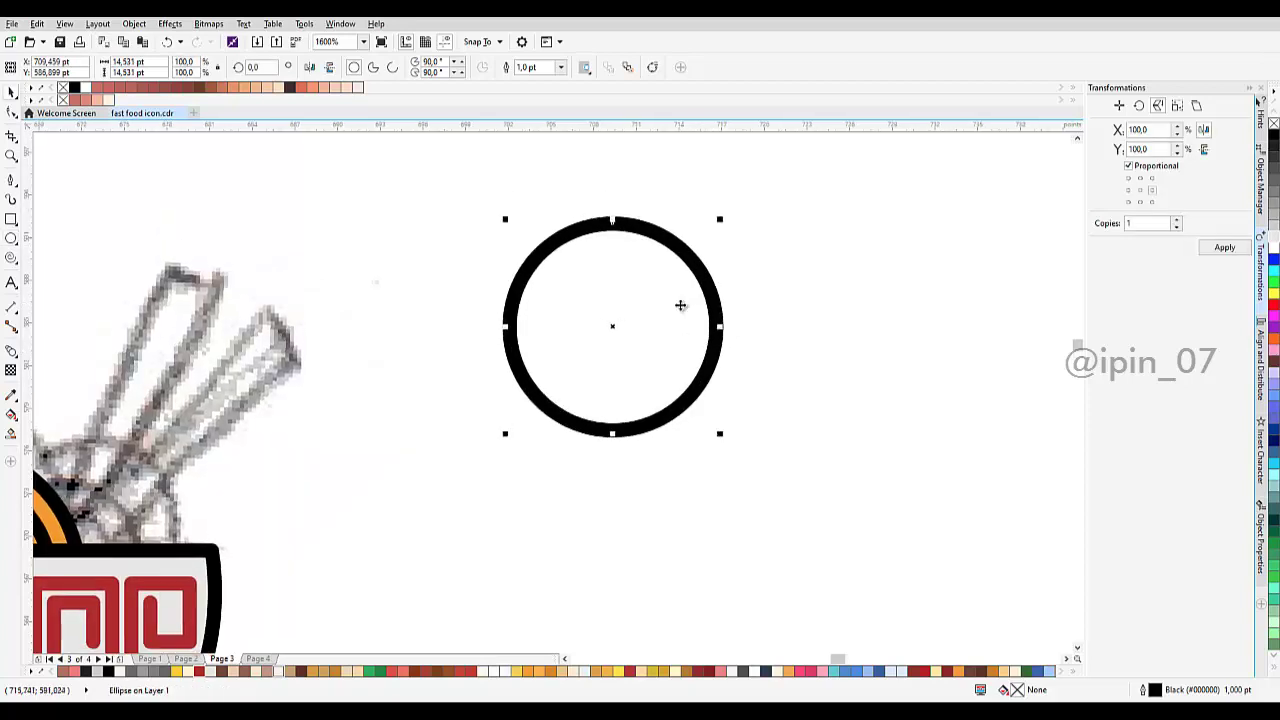
Step: Draw a smaller circle inside the new circle and centre the two on each other horizontally and vertically
key("space")
left_click_drag(576, 288, 628, 369)
key("space")
left_click(699, 318, "shift")
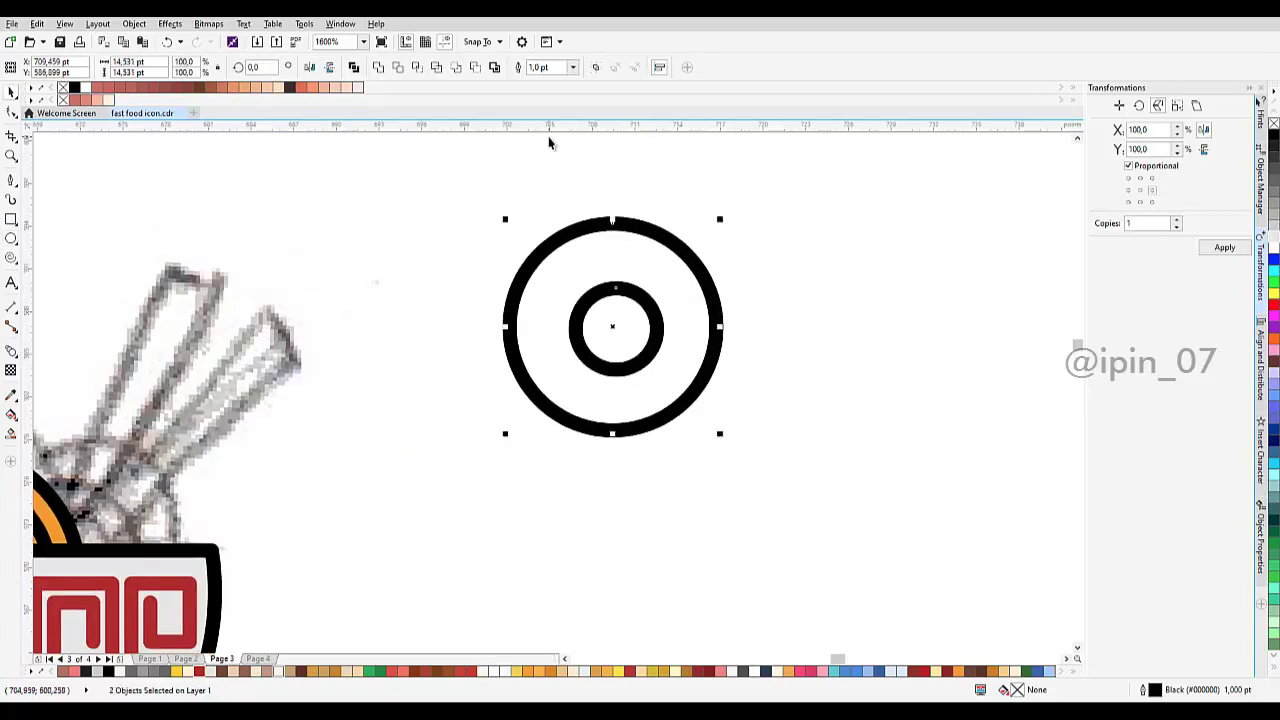
left_click(1261, 360)
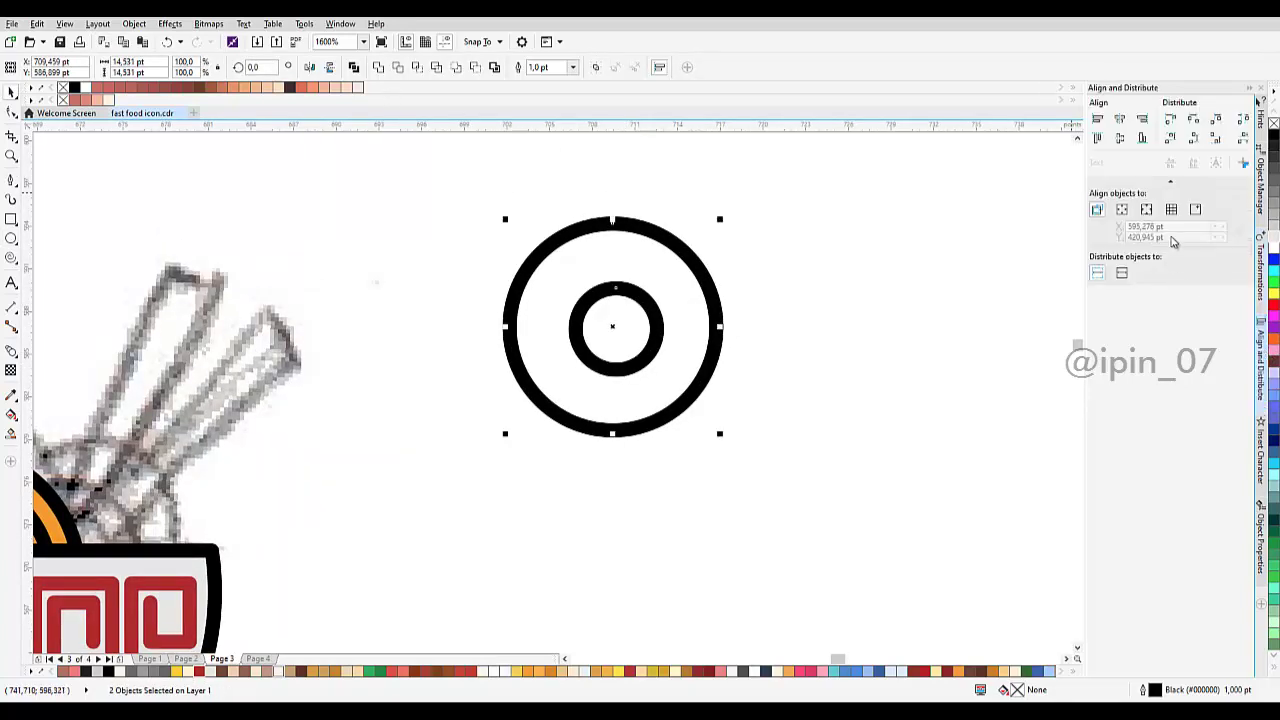
left_click(1120, 119)
left_click(1120, 138)
left_click(909, 202)
scroll(670, 300, "up", 3)
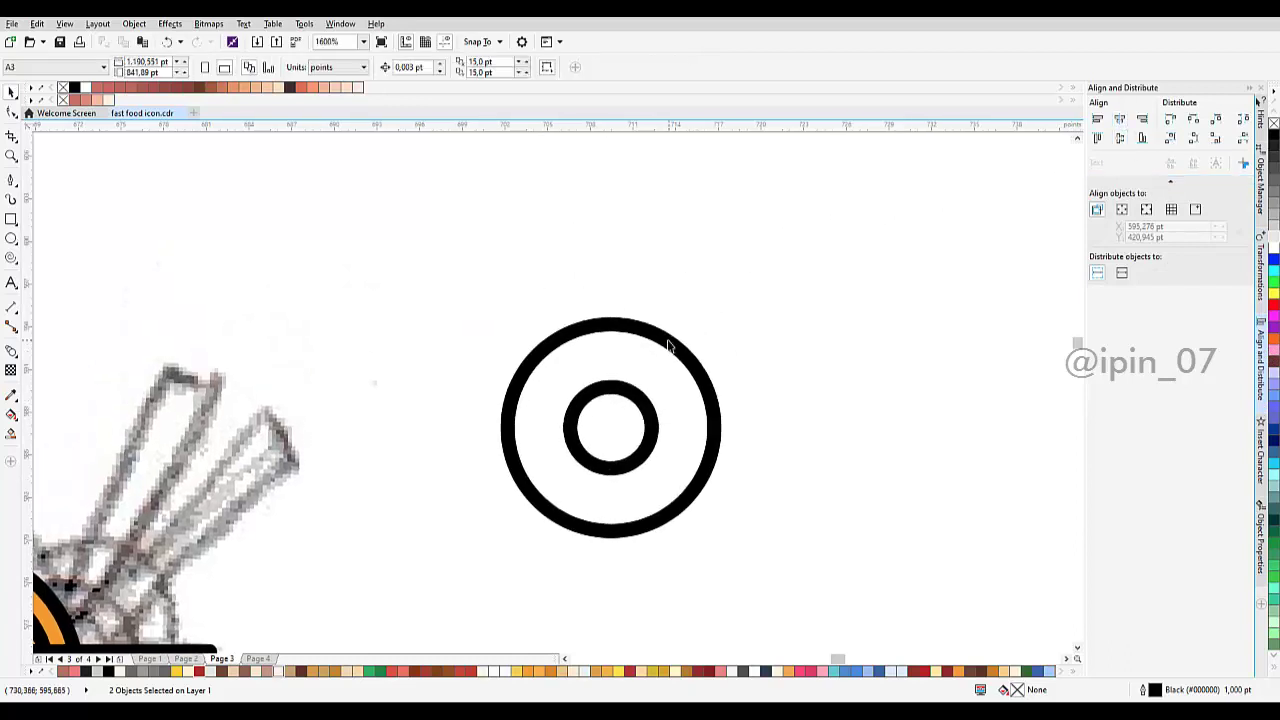
Step: Scale both concentric circles down together to about 9.56 pt and move them closer to the bowl
left_click(669, 343)
scroll(644, 383, "down", 1)
left_click_drag(645, 382, 684, 340)
scroll(684, 340, "up", 1)
left_click(679, 346, "shift")
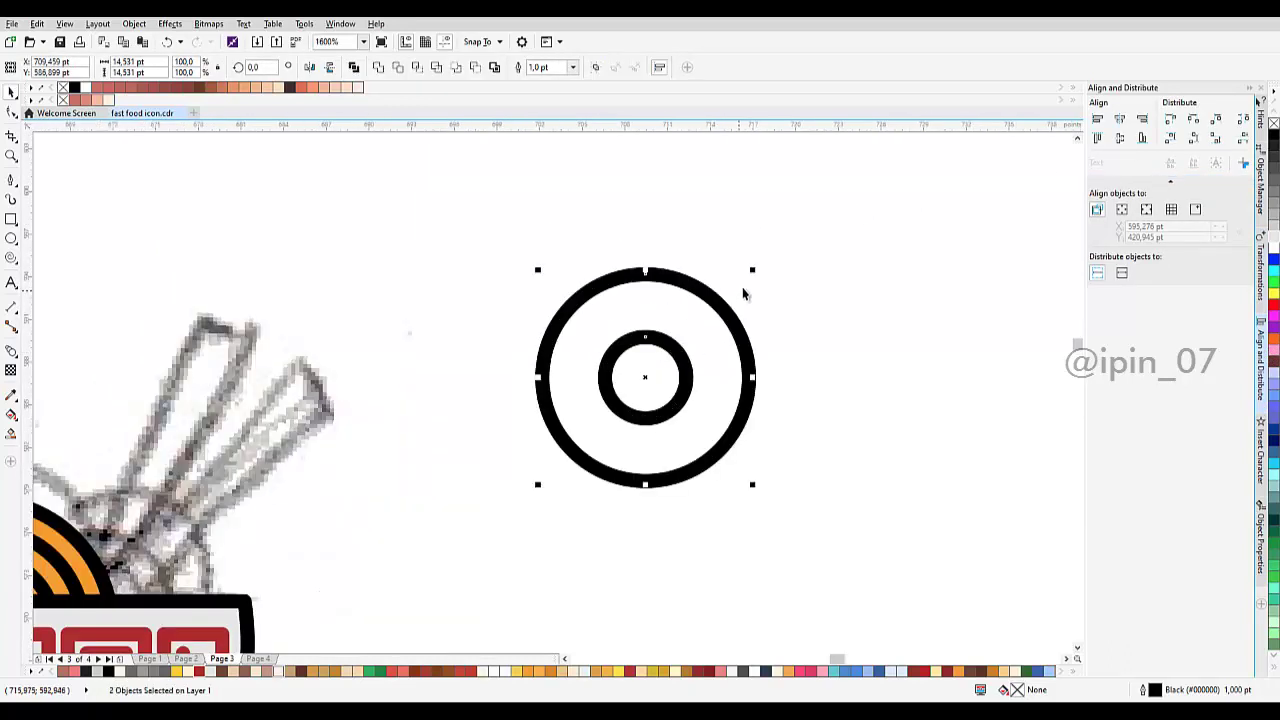
left_click_drag(753, 271, 791, 267)
scroll(738, 303, "down", 1)
left_click_drag(759, 288, 724, 390)
scroll(527, 376, "up", 1)
scroll(724, 390, "right", 2)
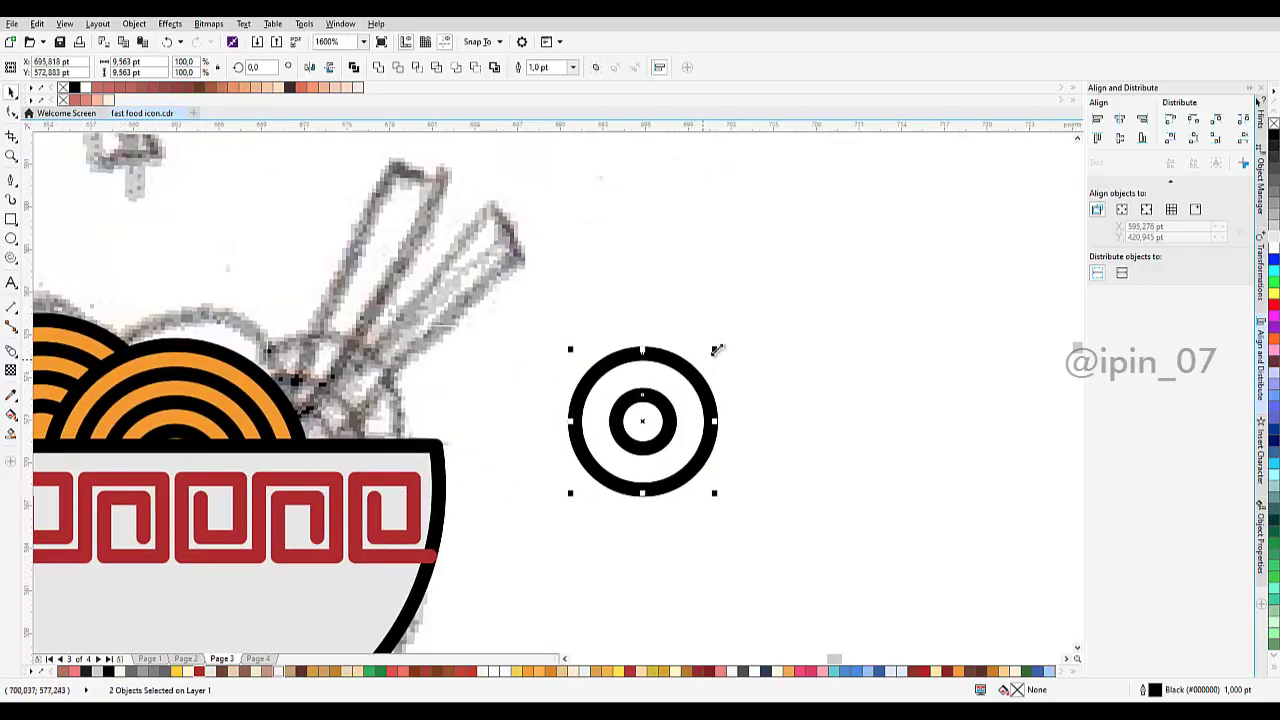
Step: Convert the outer circle to curves and pull its top node upward to form an egg shape
left_click(679, 374)
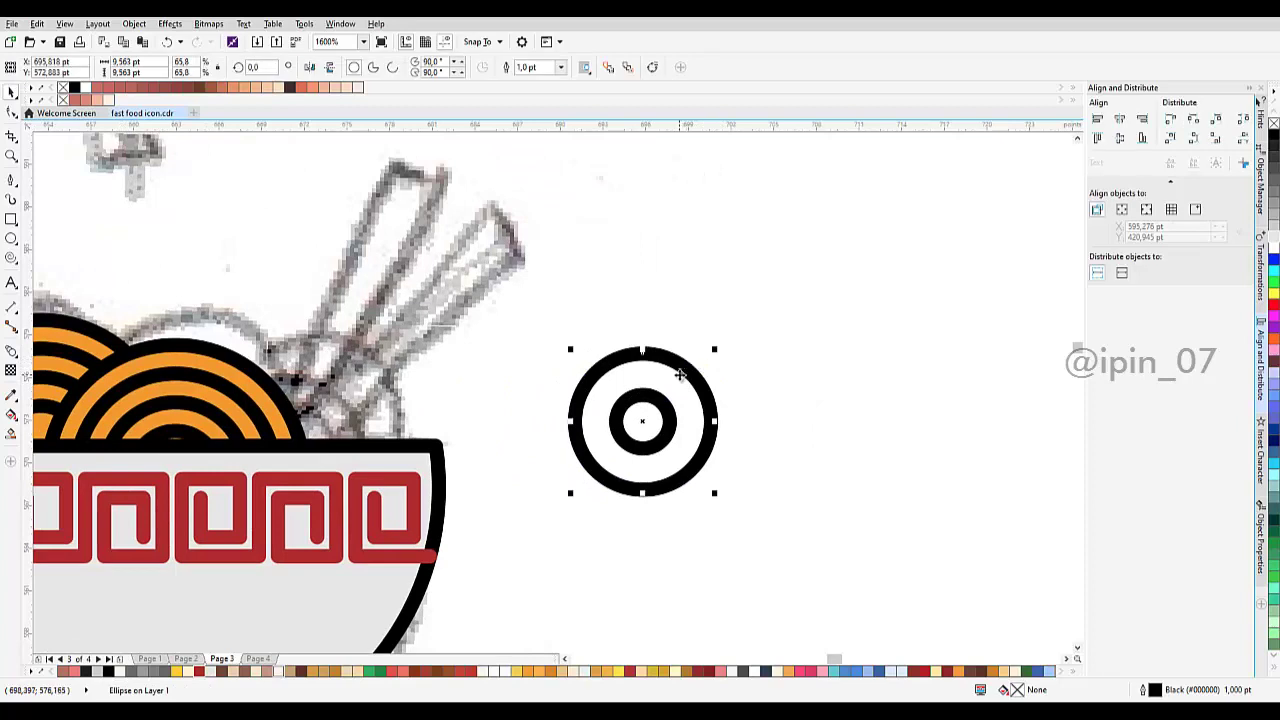
left_click(136, 25)
left_click(170, 292)
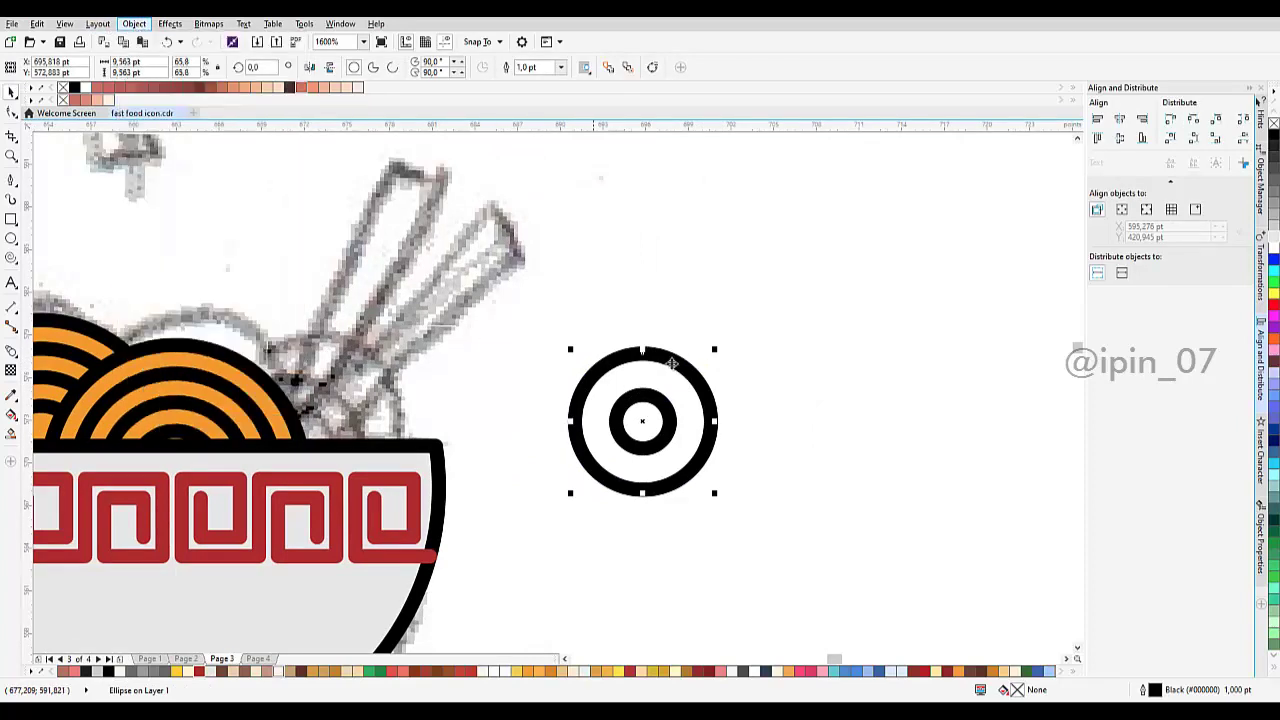
scroll(670, 362, "up", 1)
key("F10")
left_click_drag(564, 301, 616, 268)
scroll(642, 400, "down", 1)
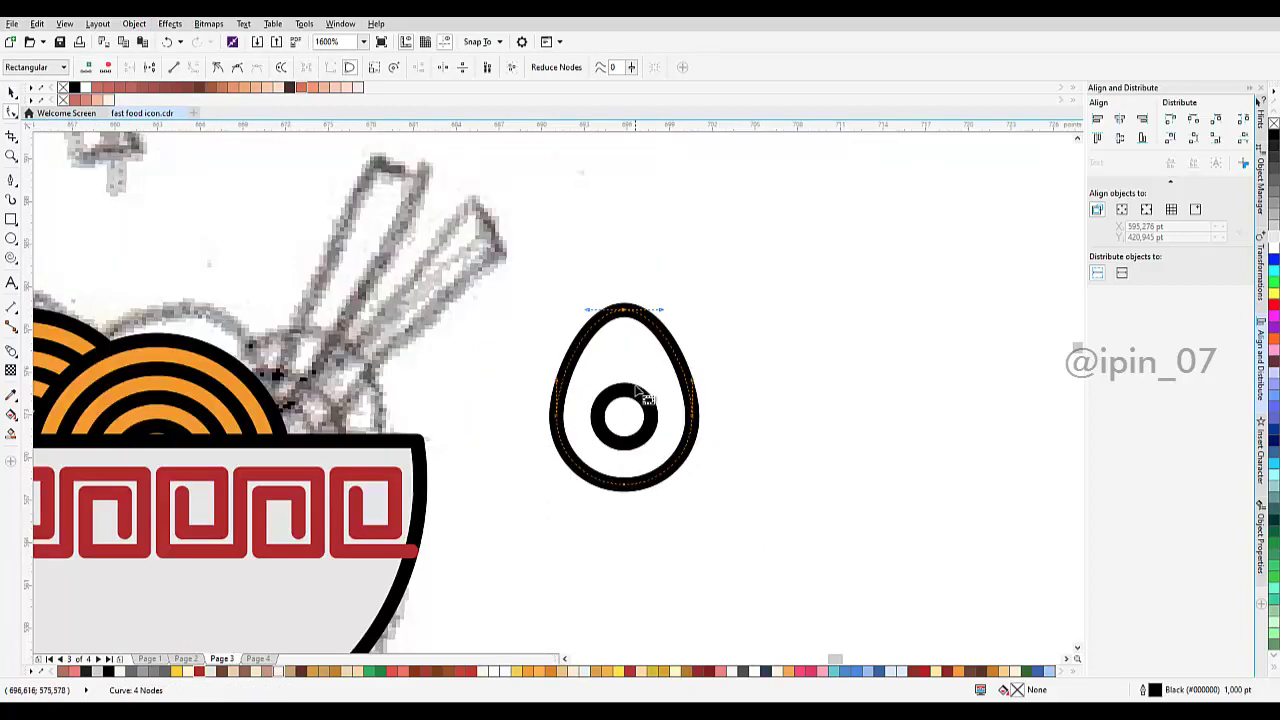
Step: Enlarge the inner yolk circle to about 4.27 pt and set its outline width to 1.0 pt
key("space")
left_click(641, 398)
scroll(639, 396, "up", 1)
left_click_drag(670, 381, 679, 370)
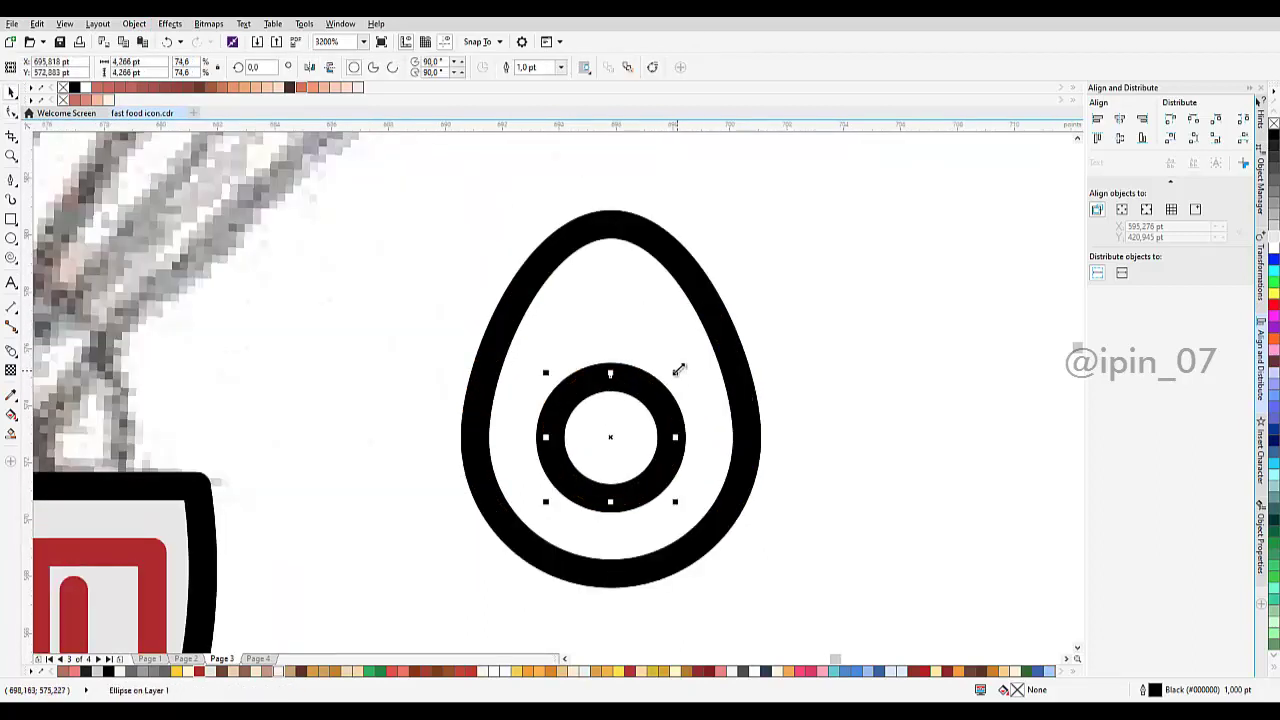
left_click(560, 70)
left_click(549, 111)
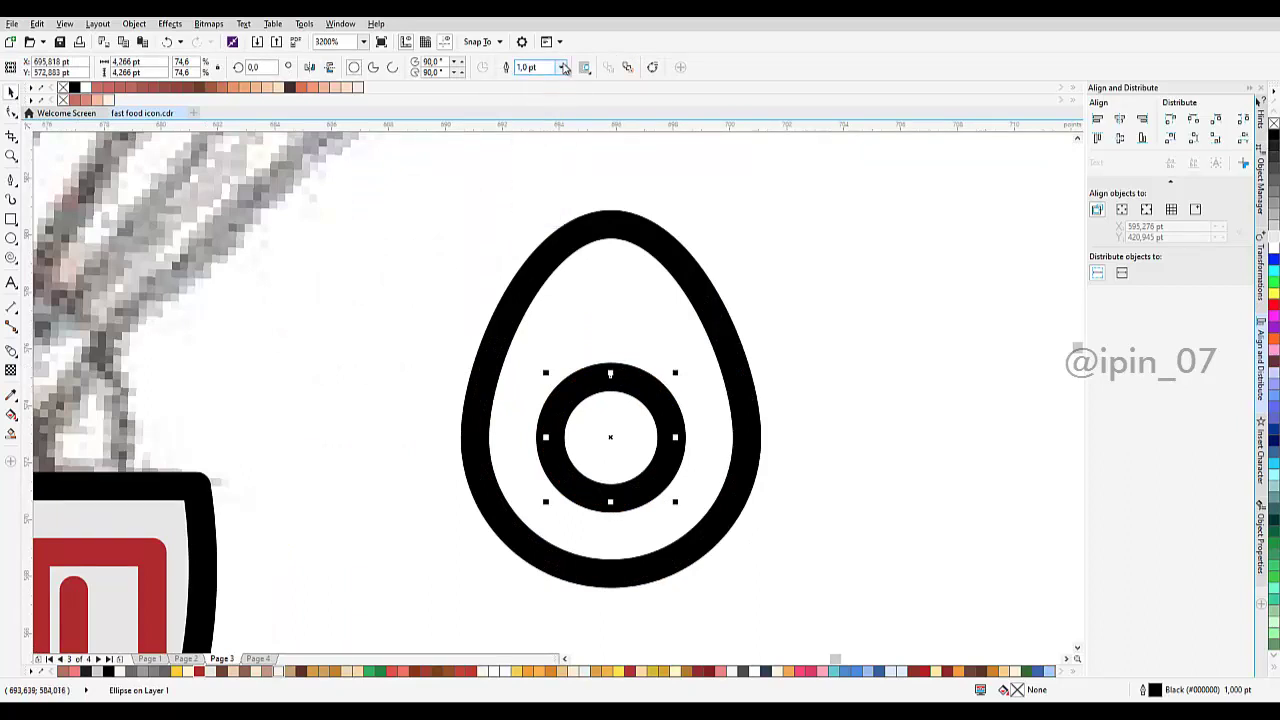
left_click(563, 68)
left_click(547, 113)
scroll(677, 386, "down", 1)
left_click(717, 343)
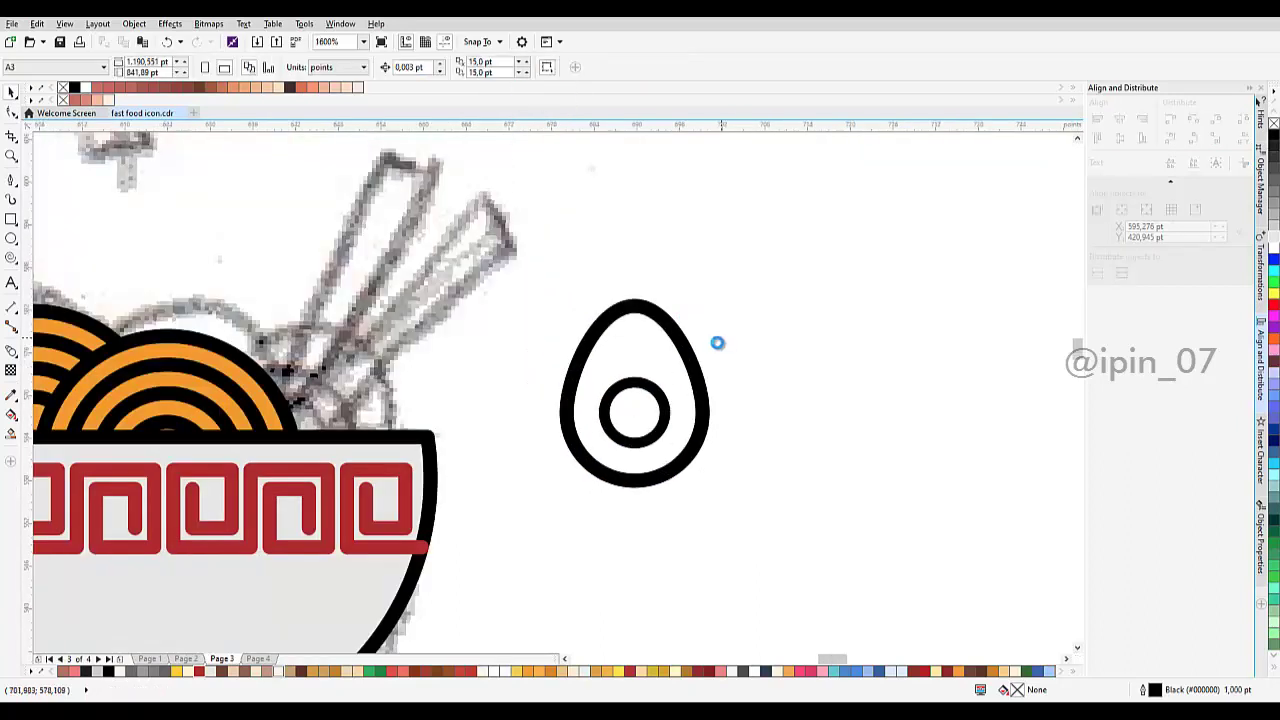
Step: Fill the egg yolk with the orange sampled from the first swatch in the palette's lowest row
scroll(717, 343, "down", 2)
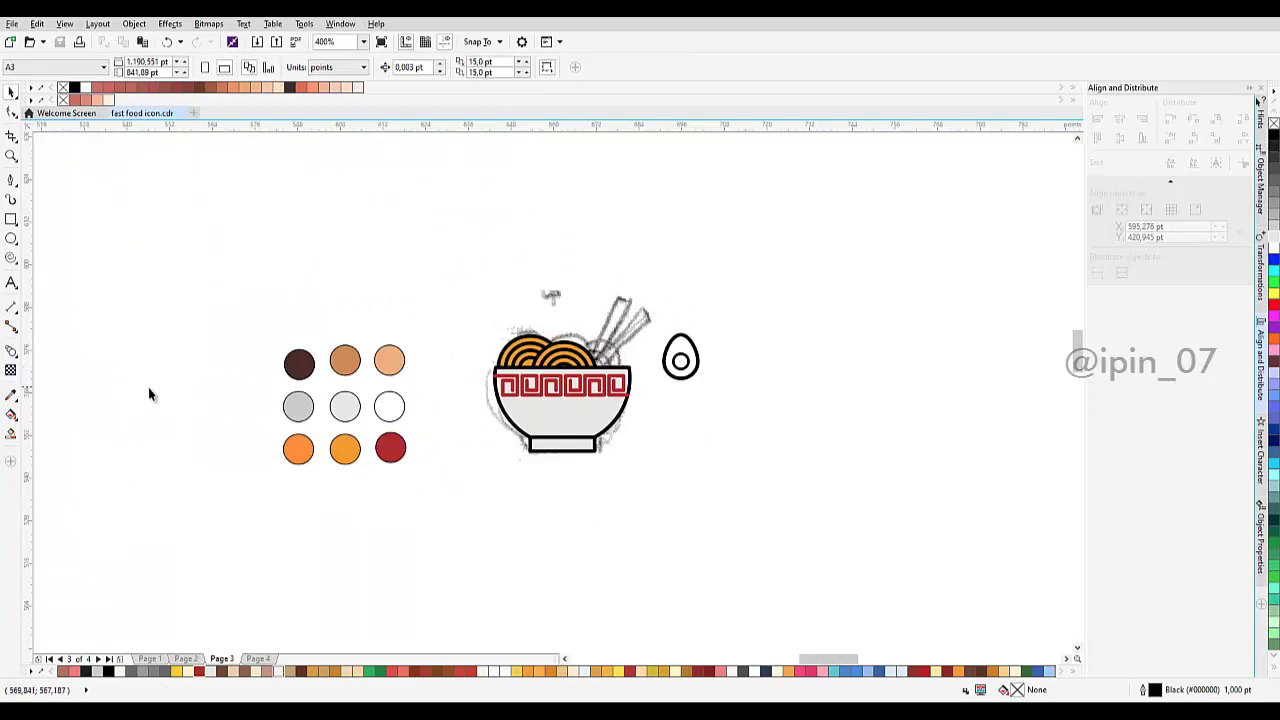
left_click(13, 395)
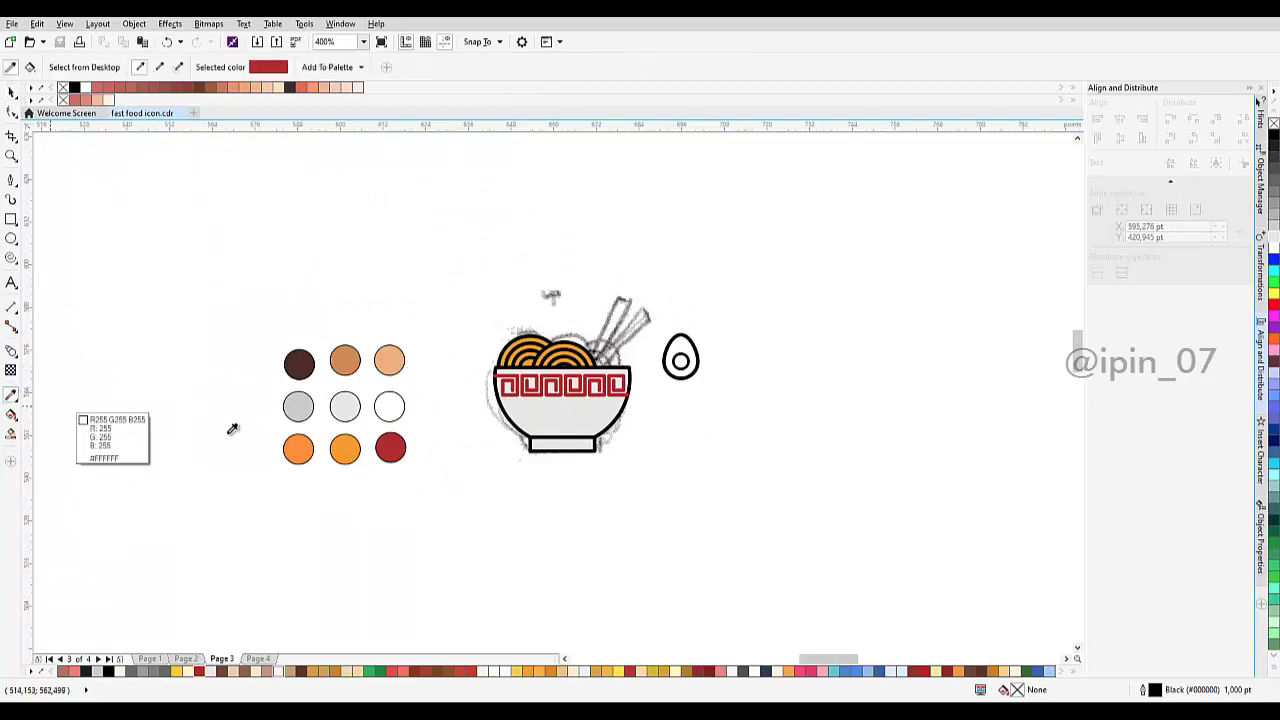
left_click(298, 448)
scroll(672, 370, "up", 1)
scroll(693, 361, "up", 2)
left_click(678, 364)
scroll(675, 362, "down", 1)
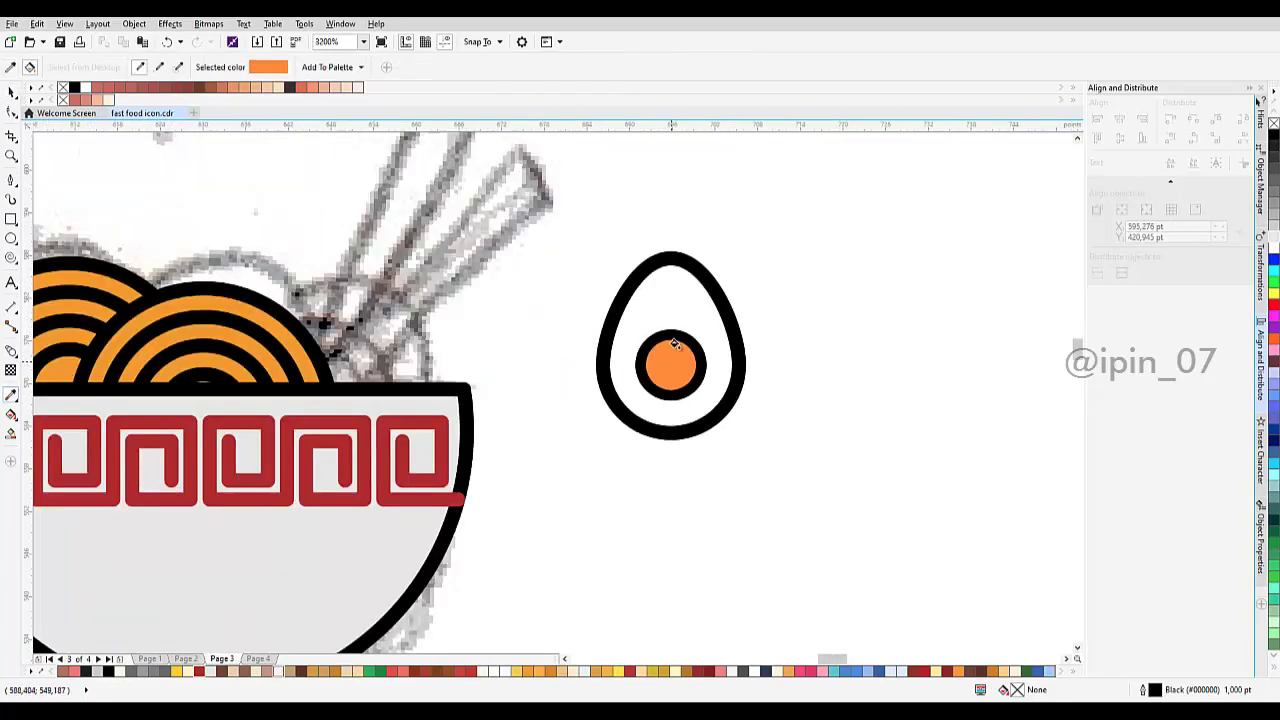
Step: Fill the egg-shaped outer curve with light grey
scroll(674, 344, "down", 1)
key("space")
left_click(680, 334)
scroll(680, 330, "up", 1)
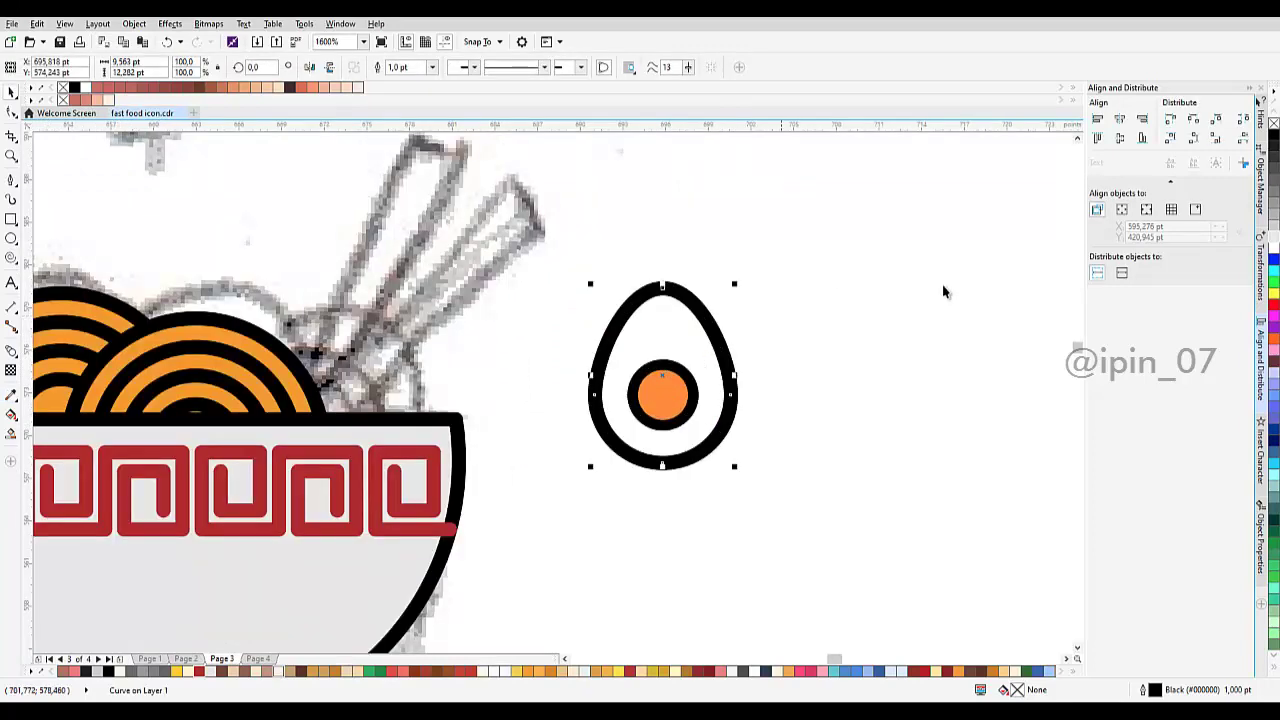
left_click(1274, 236)
left_click(773, 299)
scroll(773, 300, "down", 1)
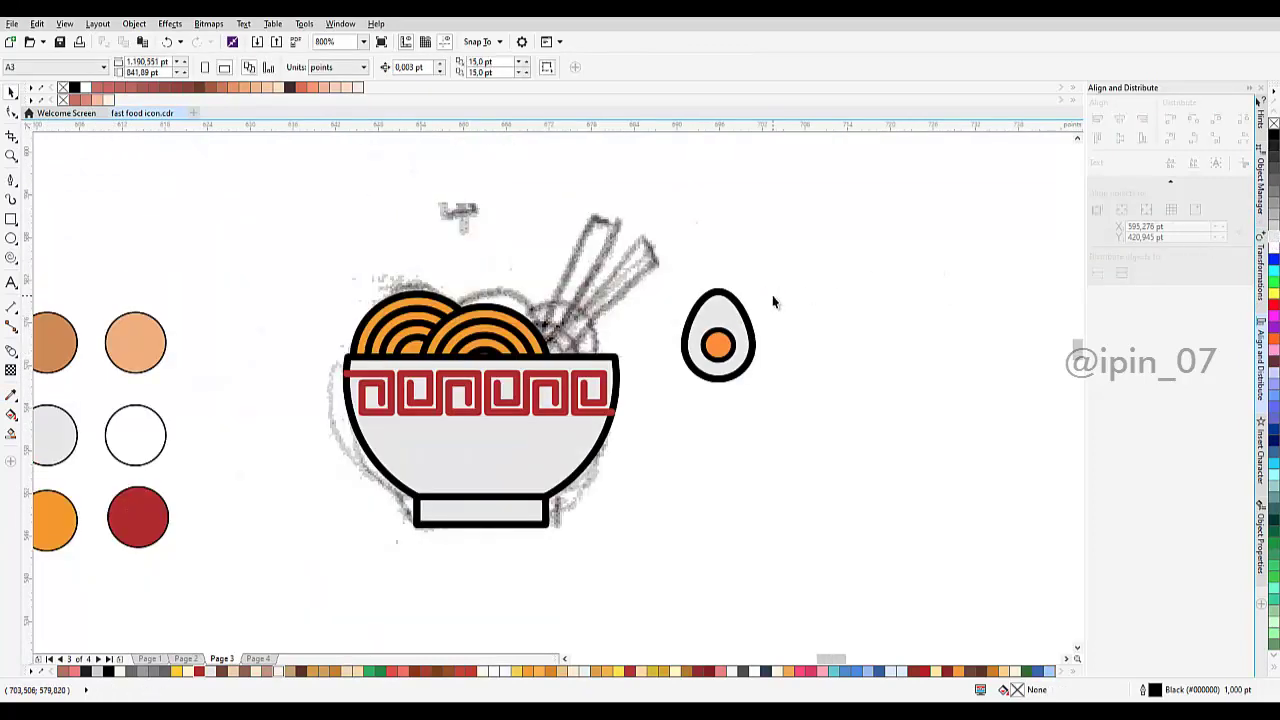
Step: Move the front noodle group slightly upward above the bowl's rim
scroll(768, 300, "down", 1)
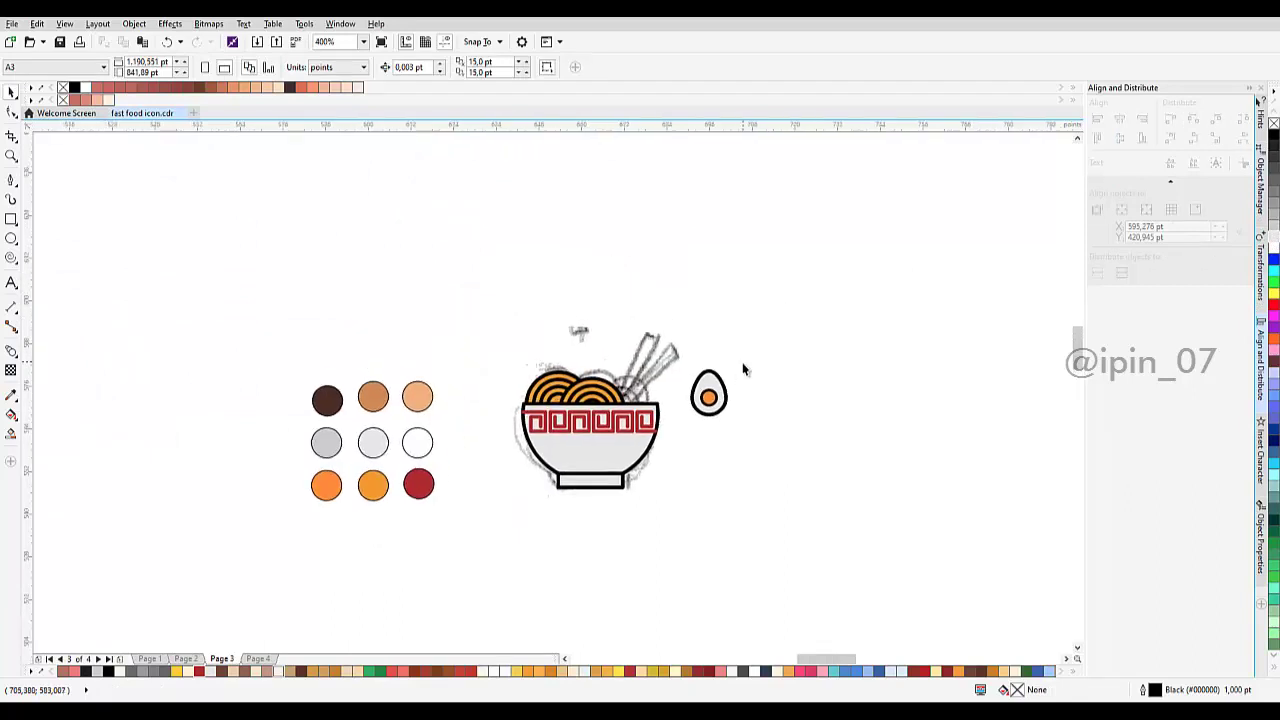
scroll(730, 380, "up", 2)
scroll(697, 402, "down", 2)
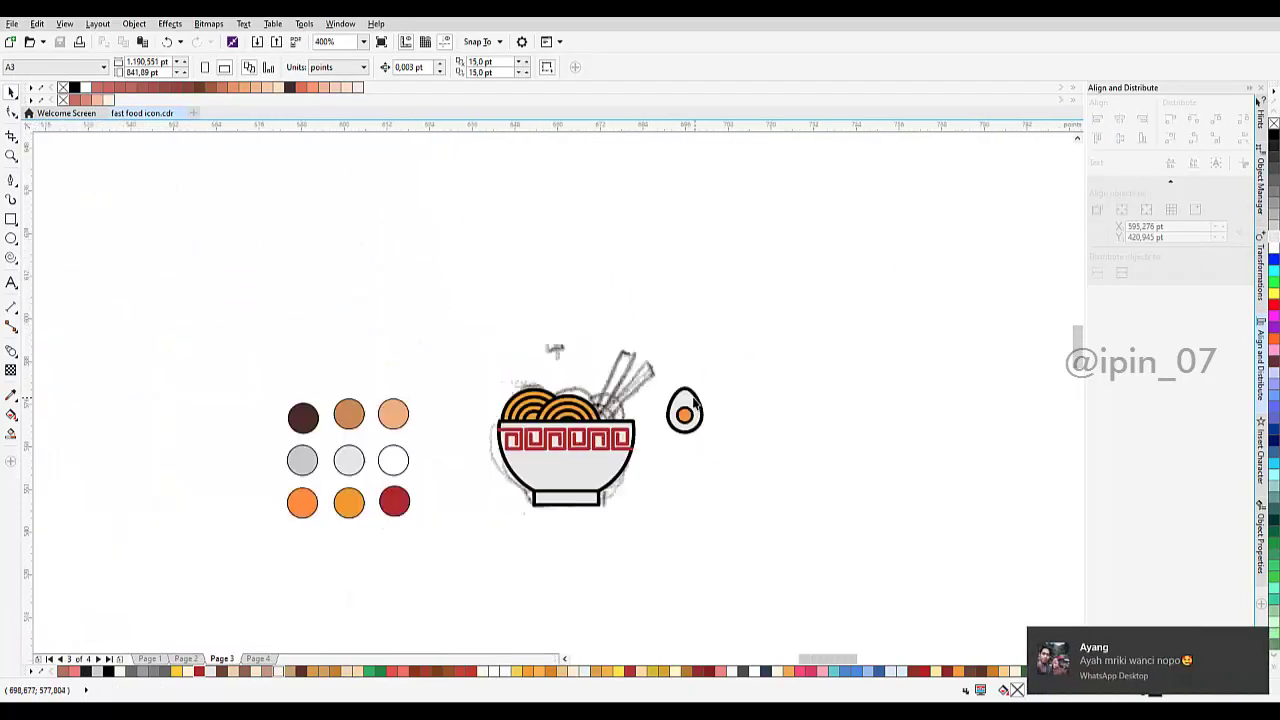
scroll(615, 412, "up", 3)
left_click(477, 457)
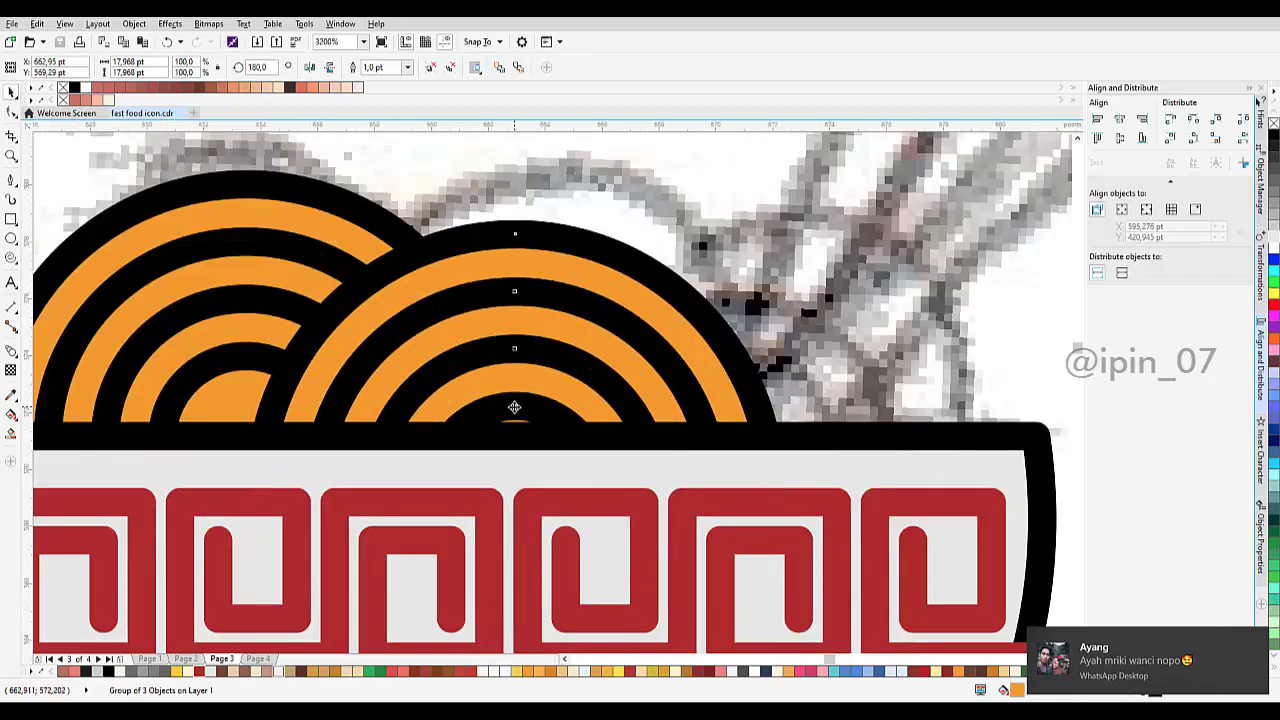
left_click_drag(514, 407, 538, 390)
scroll(558, 397, "down", 2)
left_click(606, 332)
scroll(660, 330, "right", 4)
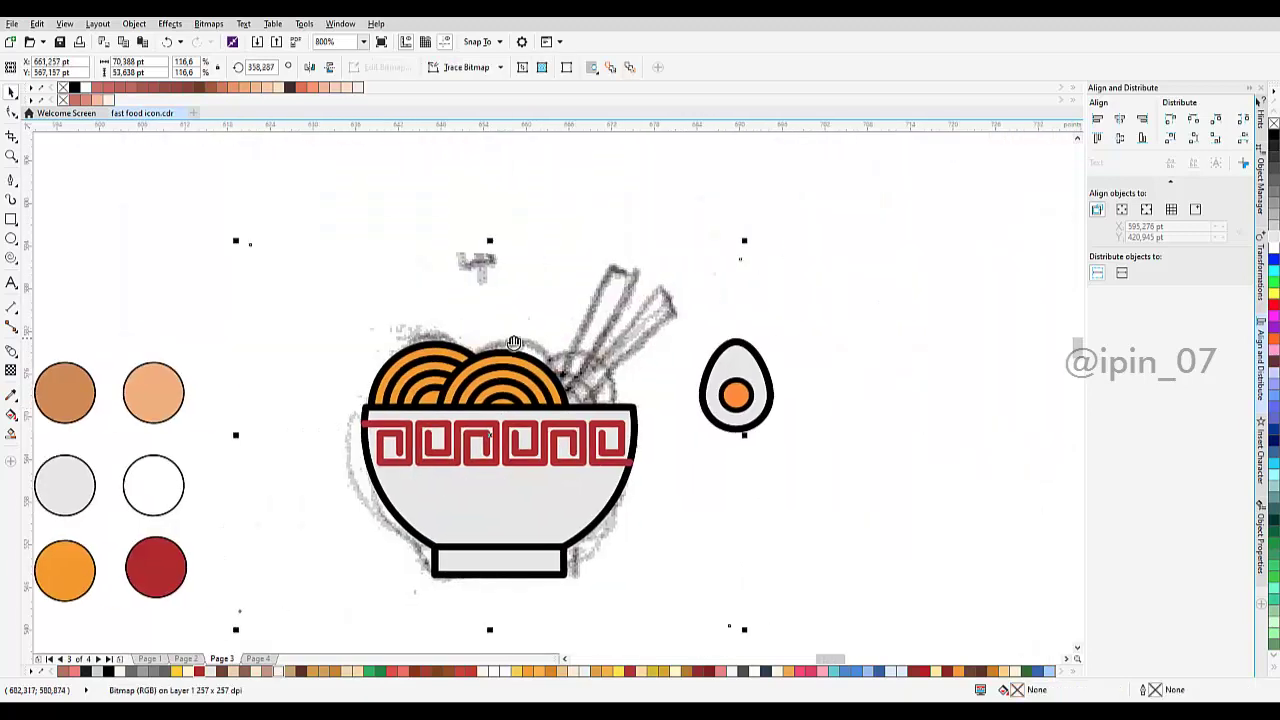
Step: Group the egg white and yolk, tilt the egg clockwise by about 24 degrees, and place it beside the noodles over the bowl's rim
left_click_drag(714, 477, 521, 295)
scroll(611, 378, "up", 1)
left_click_drag(611, 378, 693, 378)
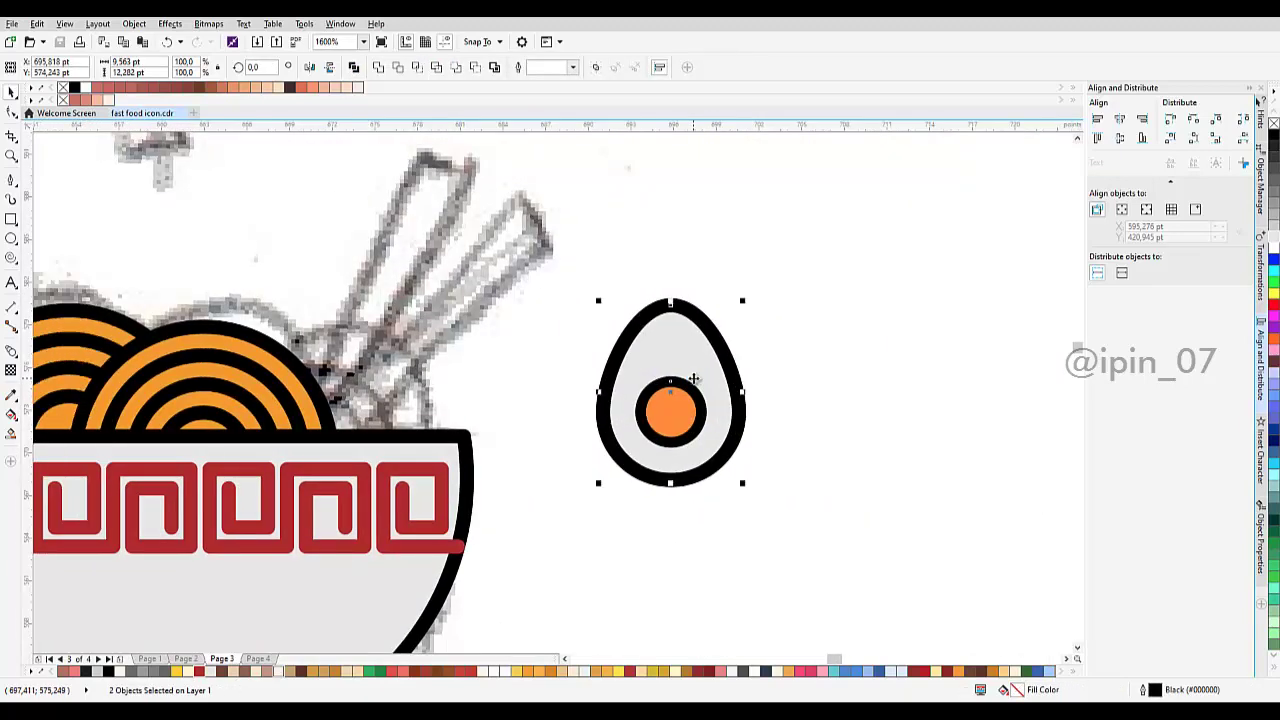
left_click(596, 67)
left_click_drag(718, 320, 434, 362)
left_click_drag(375, 378, 457, 350)
Step: Place the egg group behind the bowl and adjust its position slightly against the noodles
right_click(497, 337)
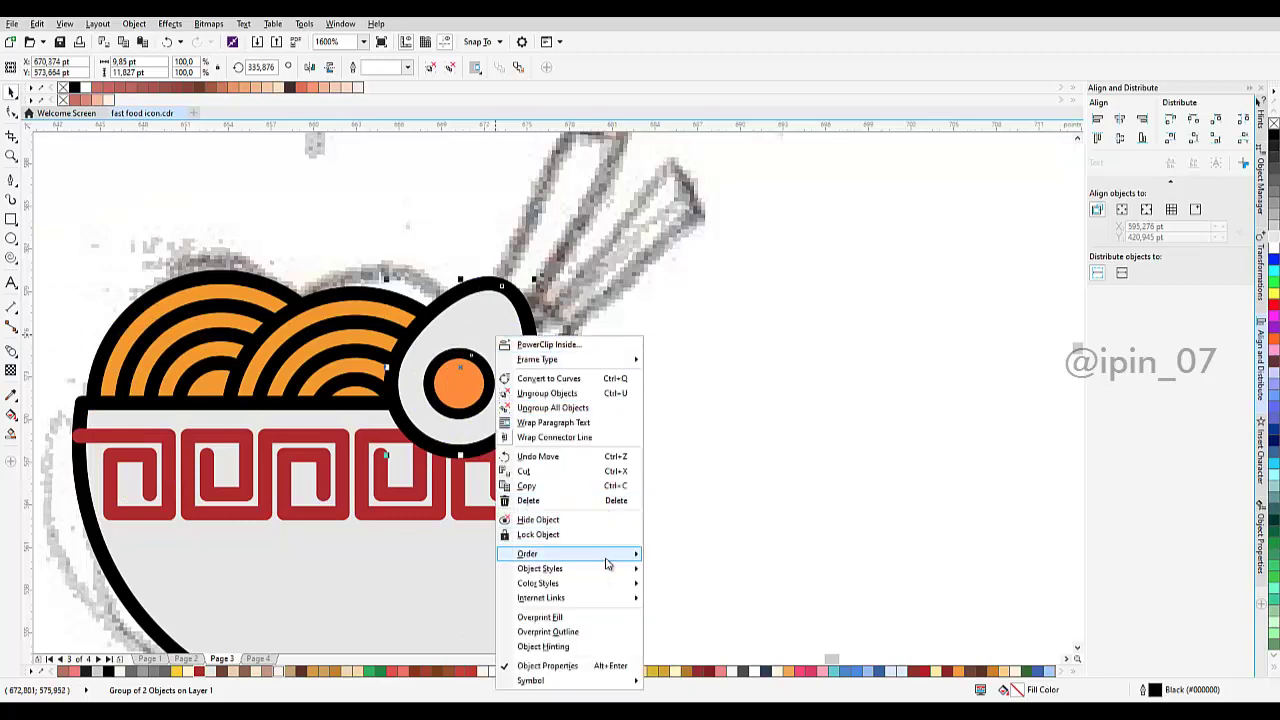
mouse_move(630, 553)
left_click(679, 667)
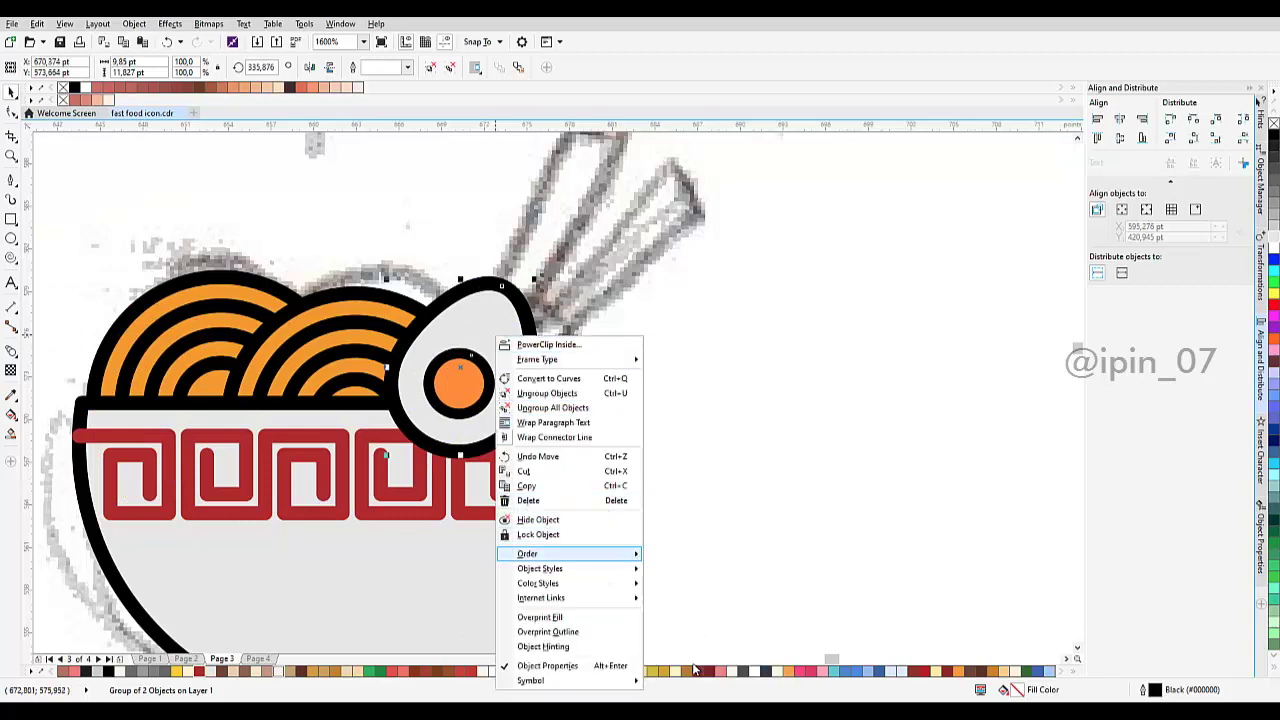
left_click(440, 562)
scroll(500, 325, "up", 1)
scroll(500, 325, "down", 2)
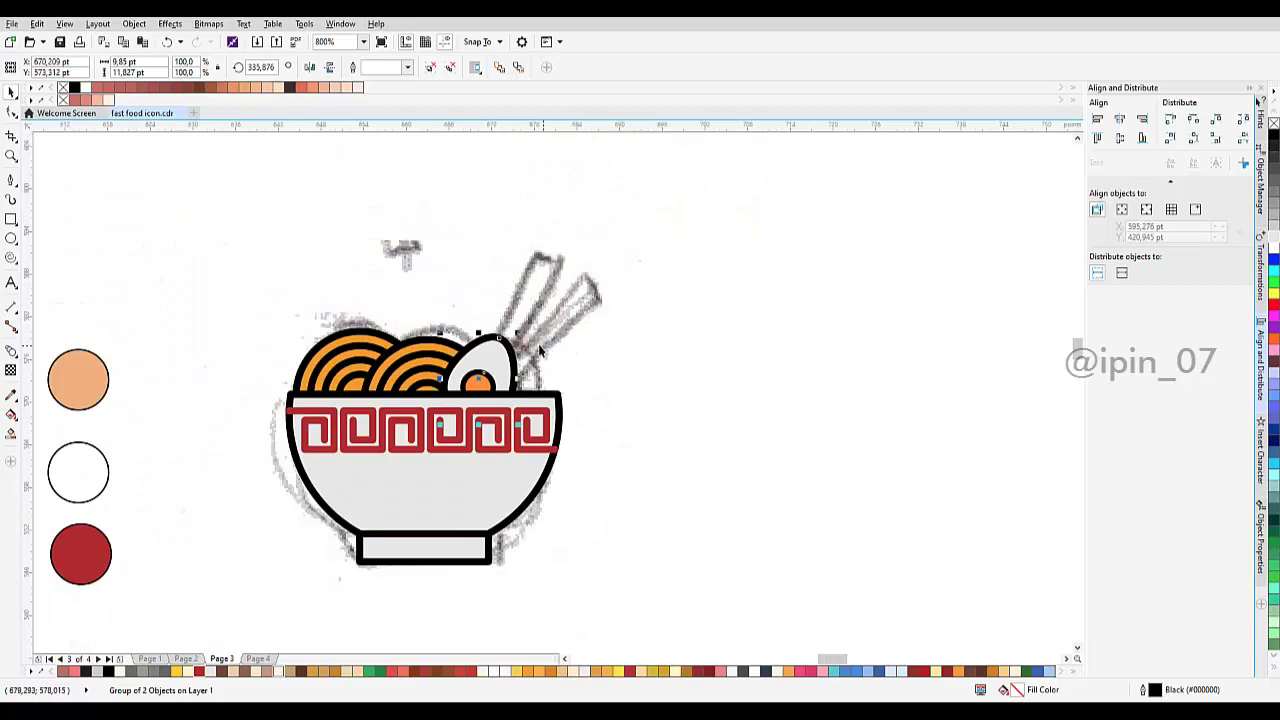
scroll(538, 350, "up", 1)
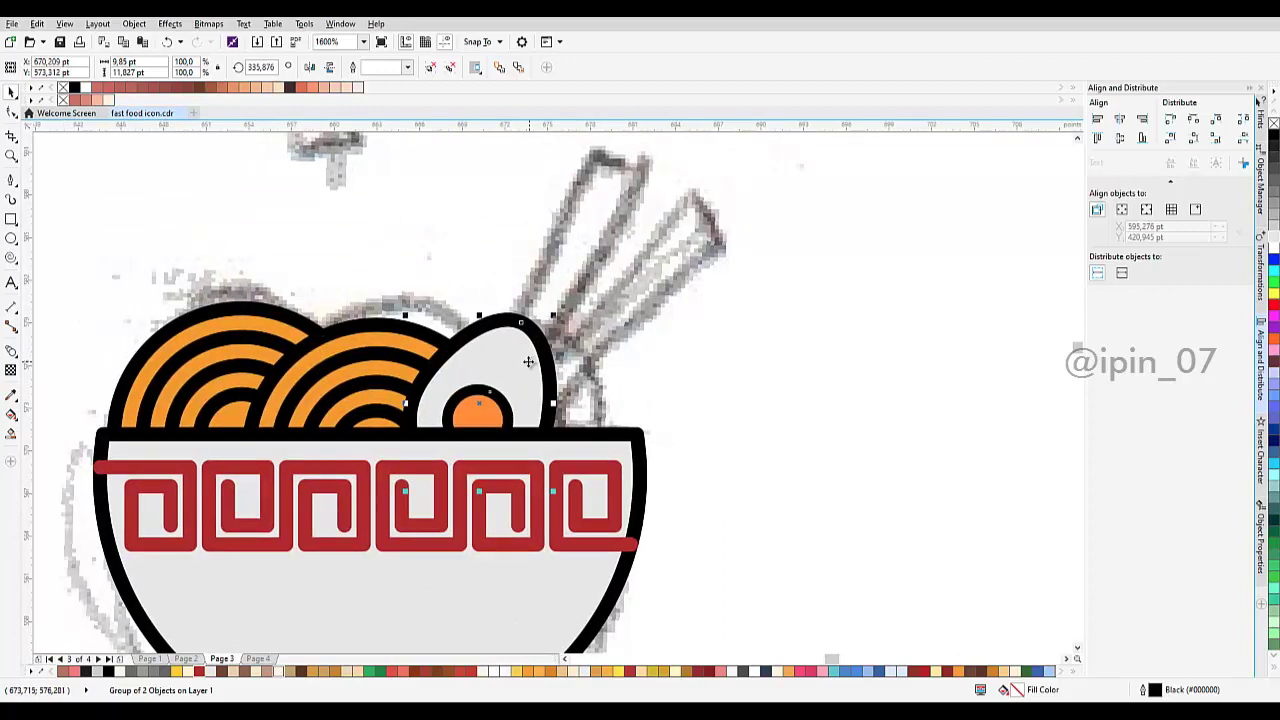
mouse_move(514, 367)
left_mouse_down()
mouse_move(527, 363)
mouse_move(512, 365)
left_mouse_up()
Step: Add a mirrored copy of the front noodle group above the bowl's right rim, one level behind the front noodles
left_click(375, 378)
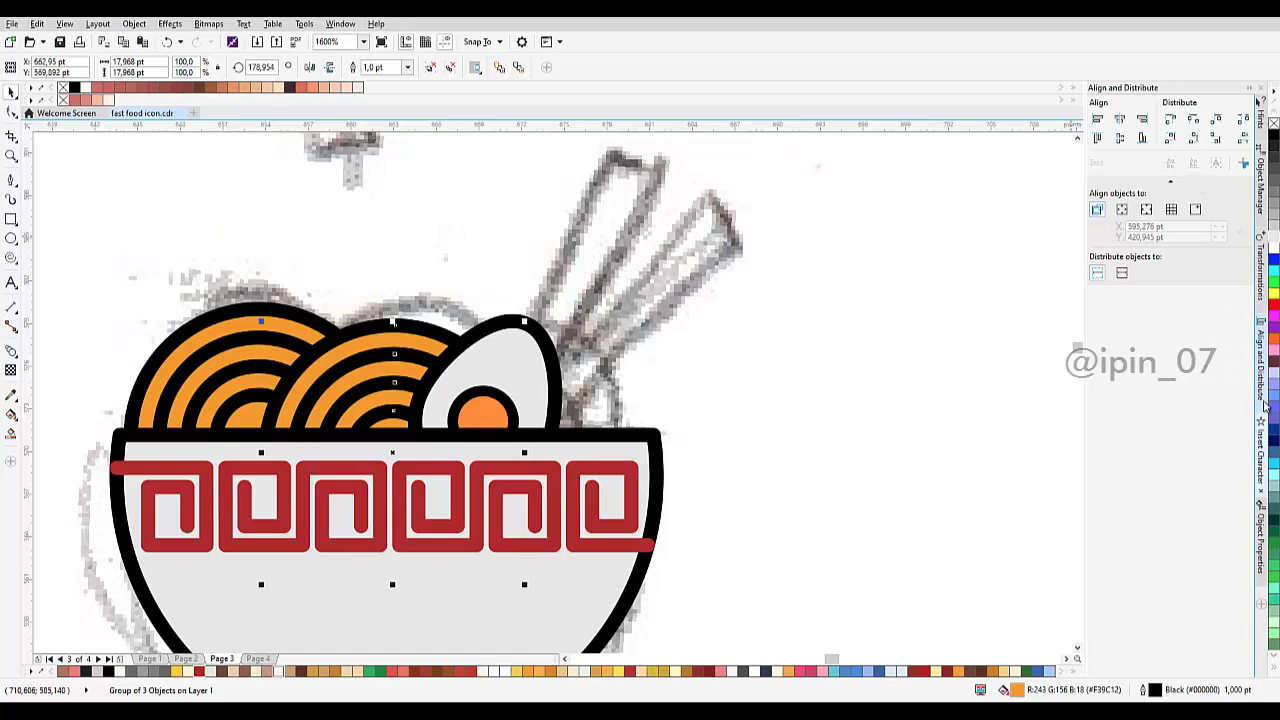
left_click(1266, 470)
left_click(1257, 280)
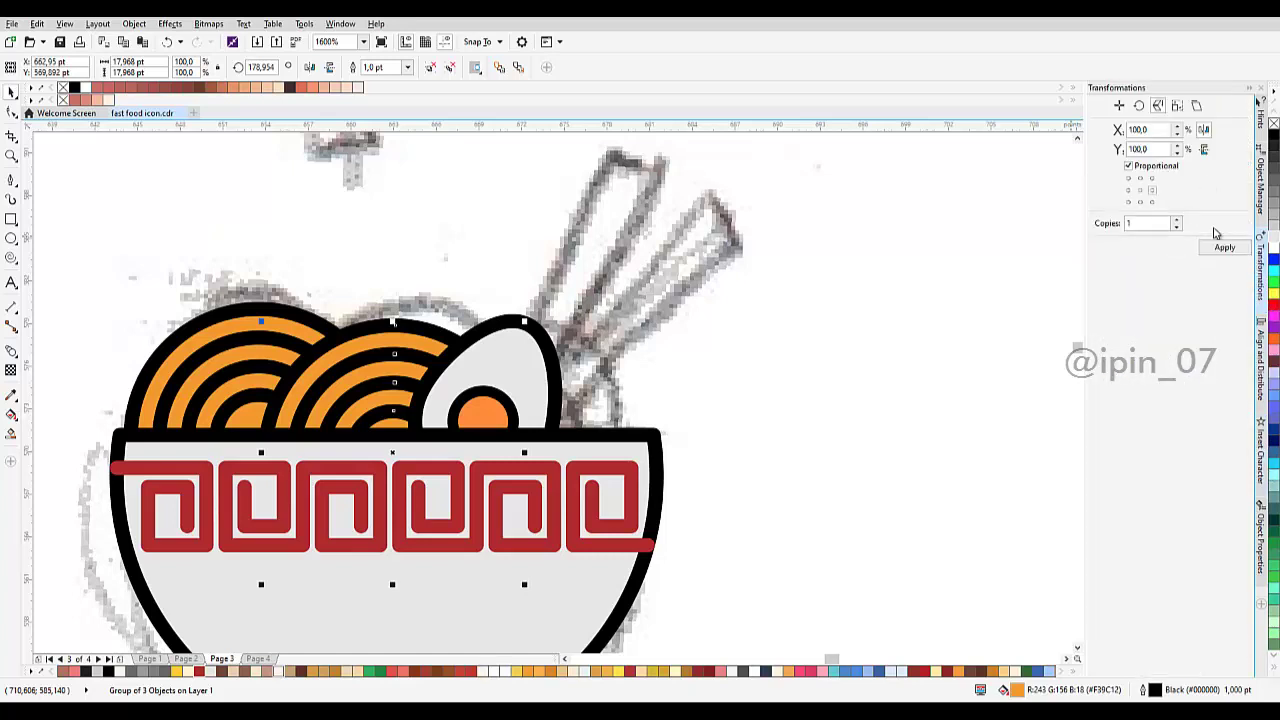
left_click(1223, 247)
left_click_drag(714, 382, 586, 350)
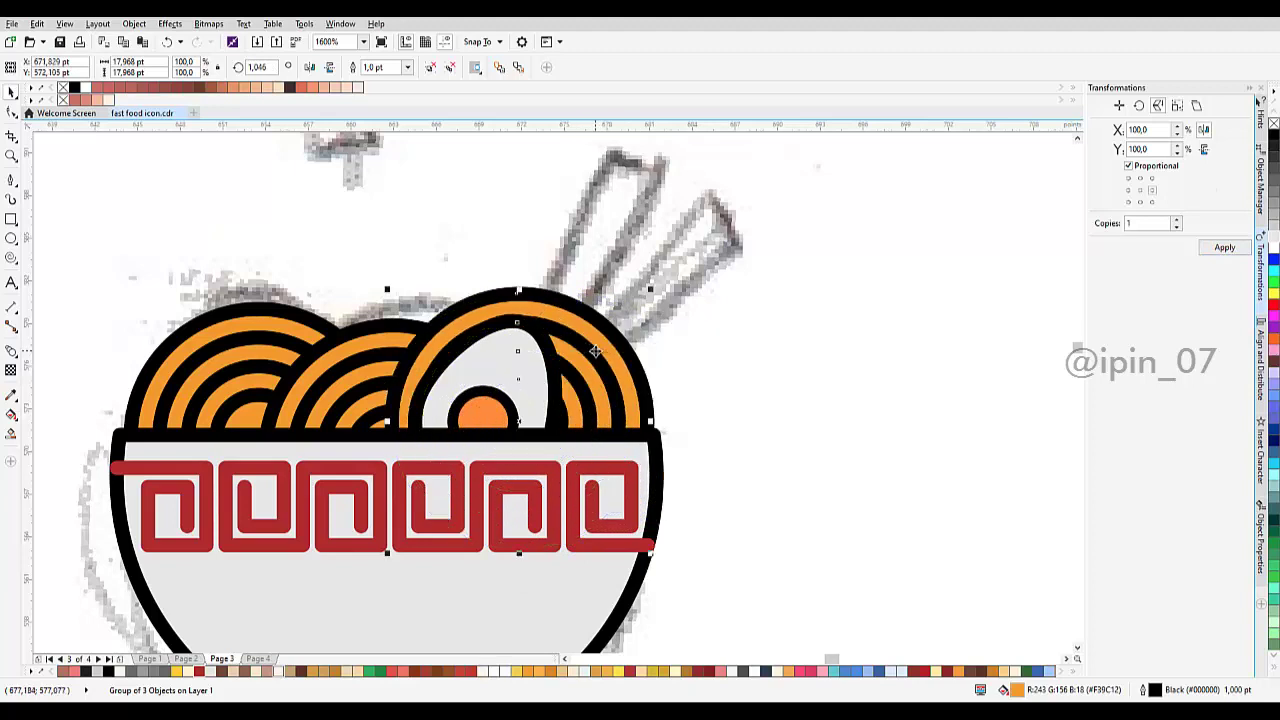
key("ctrl+Page_Down")
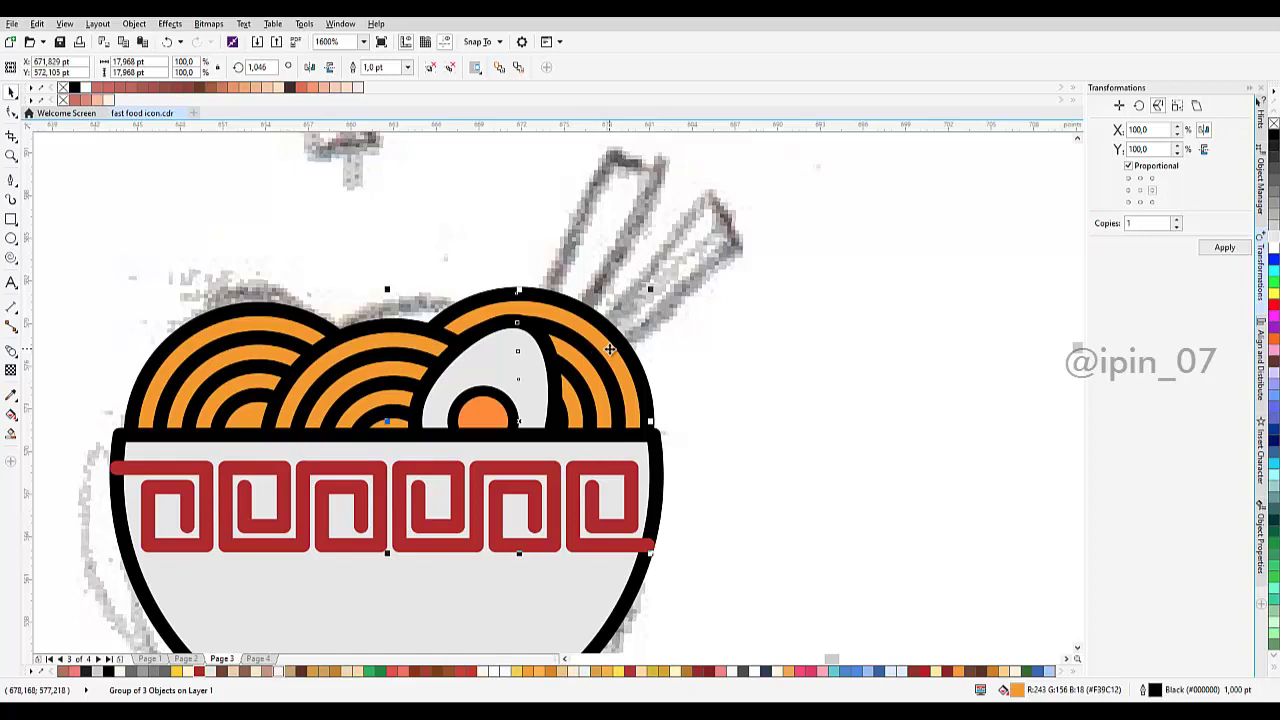
left_click_drag(608, 348, 601, 349)
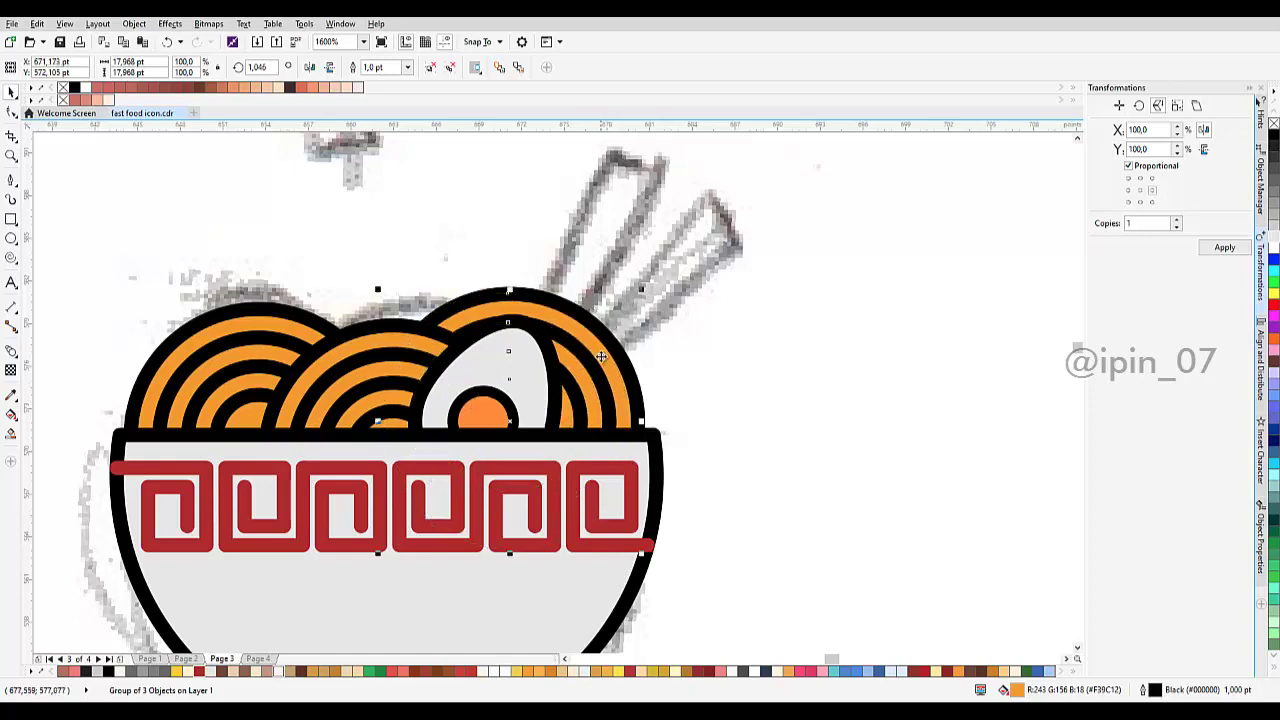
Step: Shift the egg slightly to the right across the mirrored noodle group
left_click(638, 372)
scroll(638, 373, "down", 2)
scroll(626, 365, "up", 2)
left_click(576, 400)
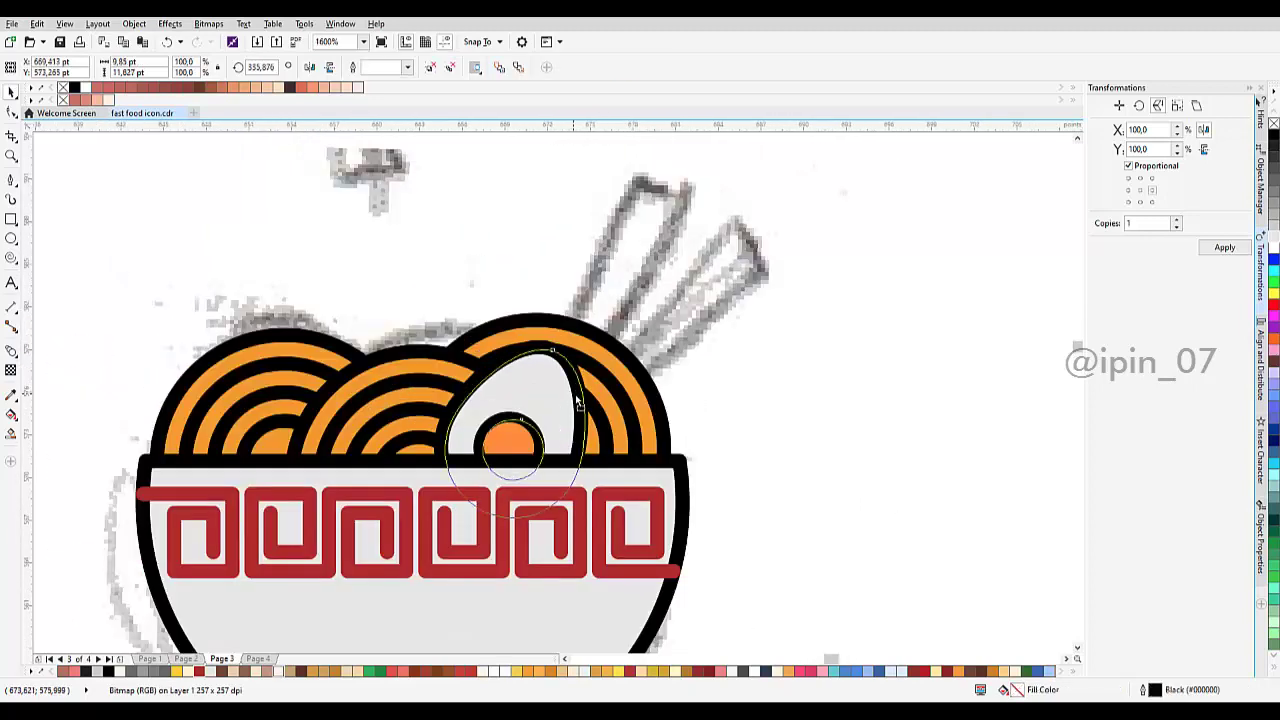
mouse_move(577, 400)
left_mouse_down()
mouse_move(606, 410)
mouse_move(606, 386)
mouse_move(598, 403)
mouse_move(770, 362)
left_mouse_up()
scroll(603, 400, "down", 1)
left_click(682, 367)
scroll(602, 401, "up", 1)
scroll(602, 400, "down", 1)
left_click(702, 357)
scroll(701, 356, "down", 2)
scroll(593, 394, "up", 1)
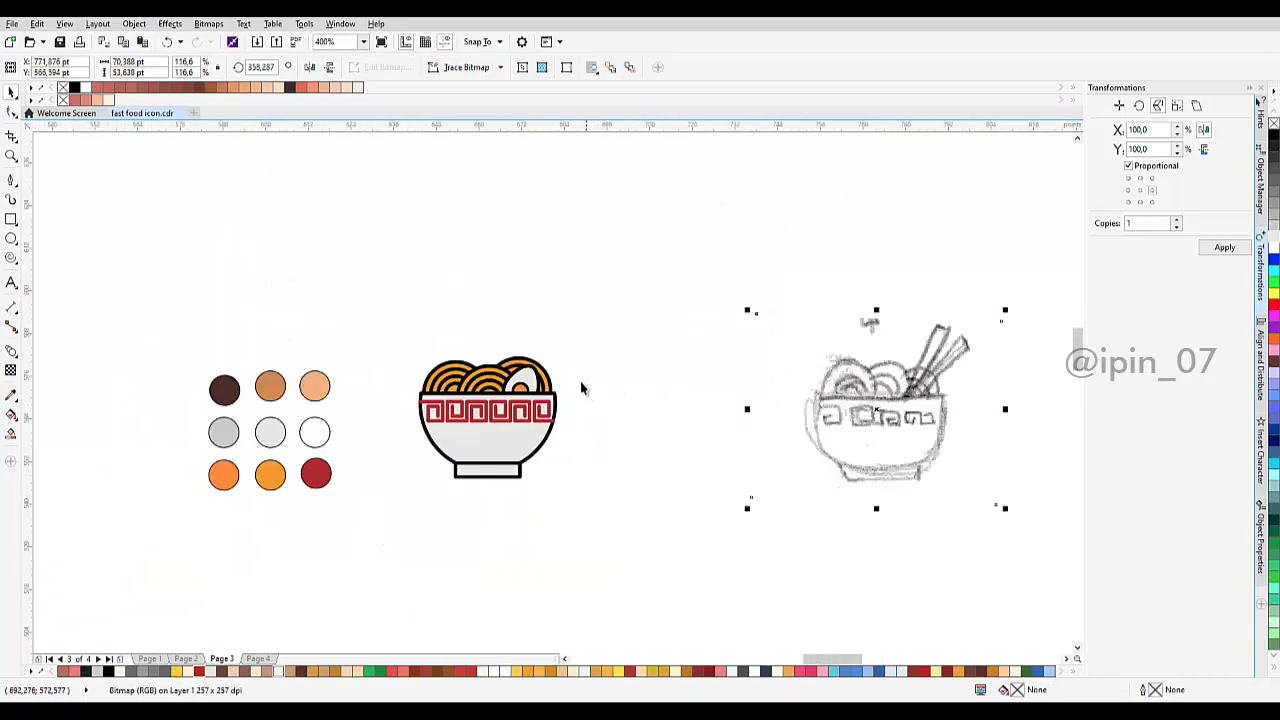
key("ctrl+z")
Step: Draw a 12-point star about 8.8 pt wide with sharpness 53 above the left noodles
scroll(557, 363, "up", 1)
left_click_drag(571, 356, 588, 388)
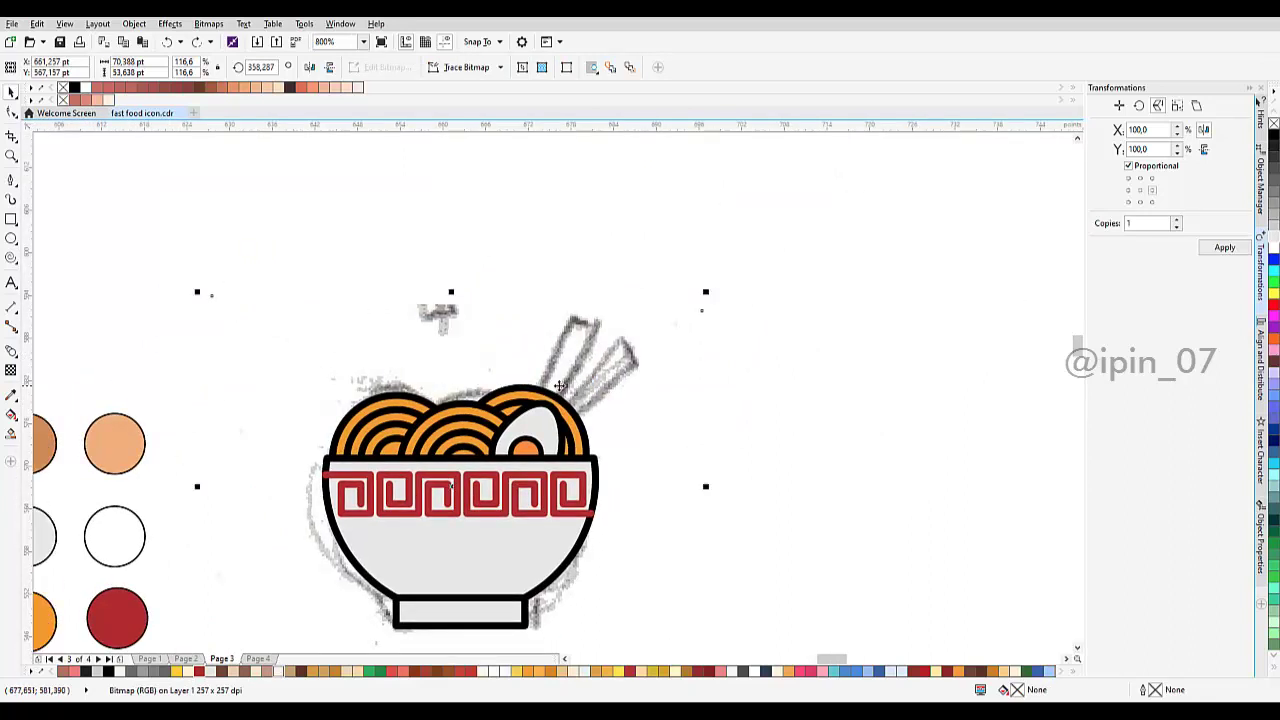
scroll(556, 386, "down", 2)
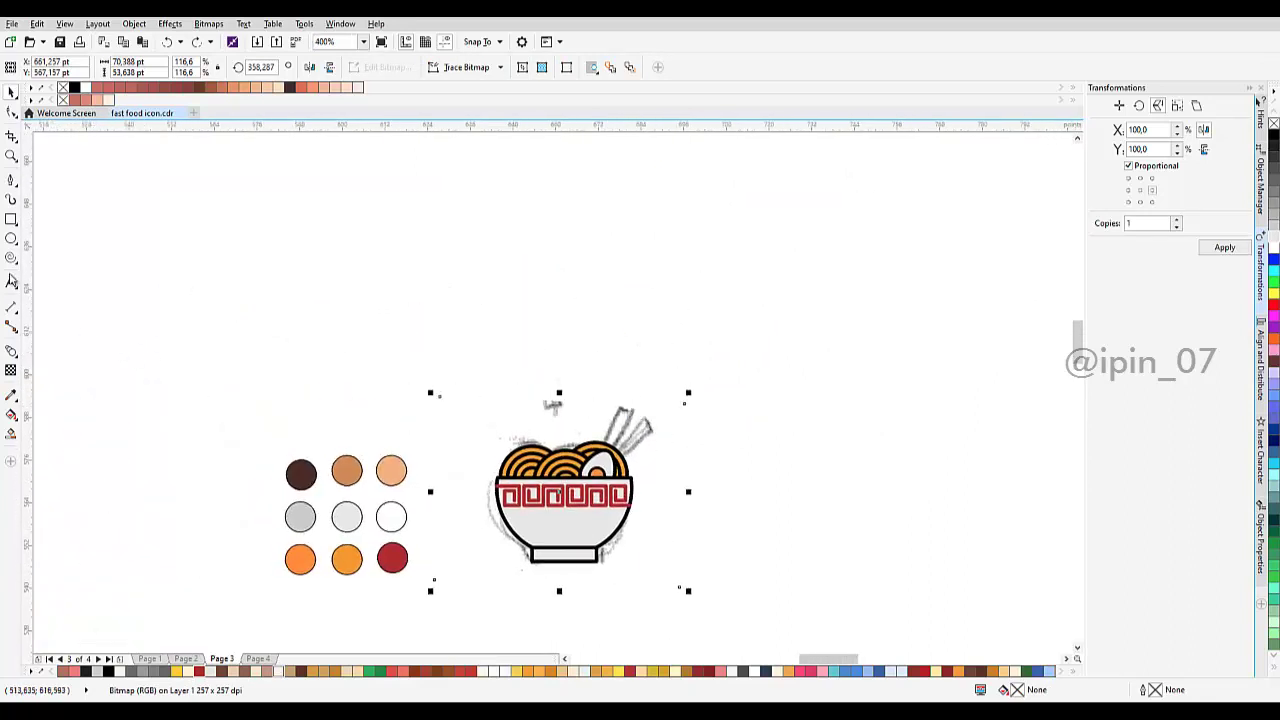
left_click(11, 258)
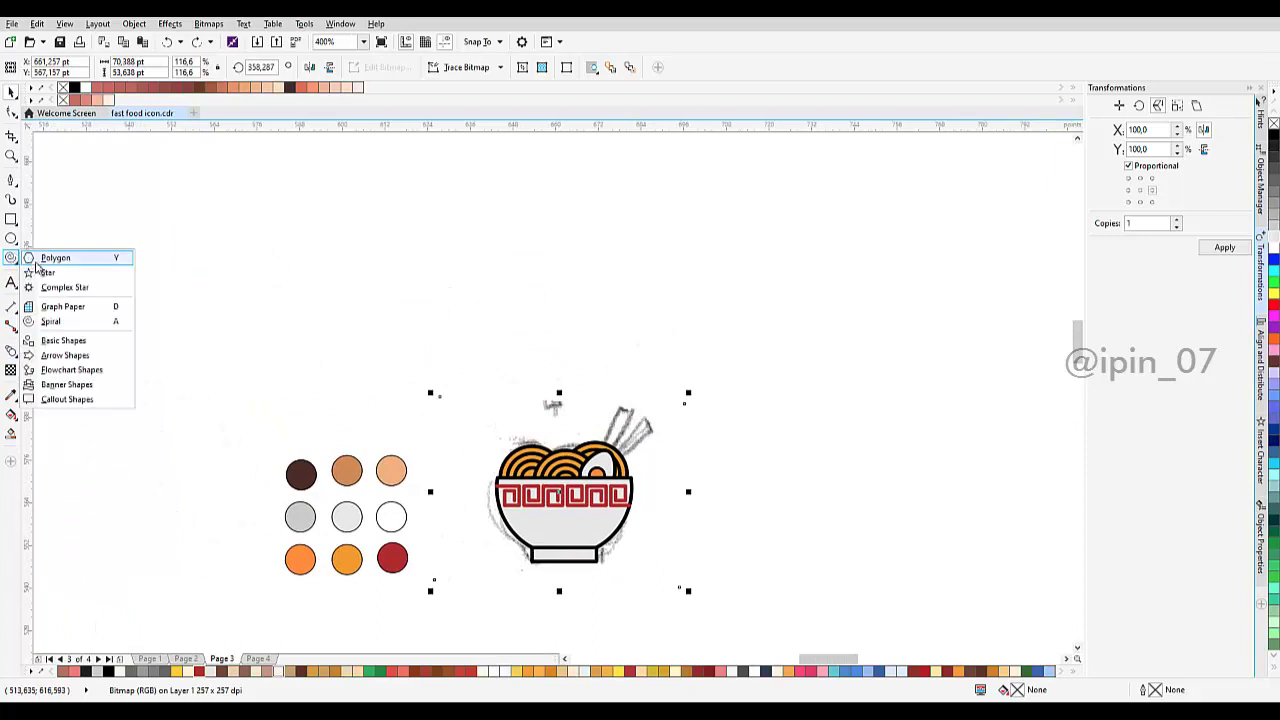
left_click(47, 274)
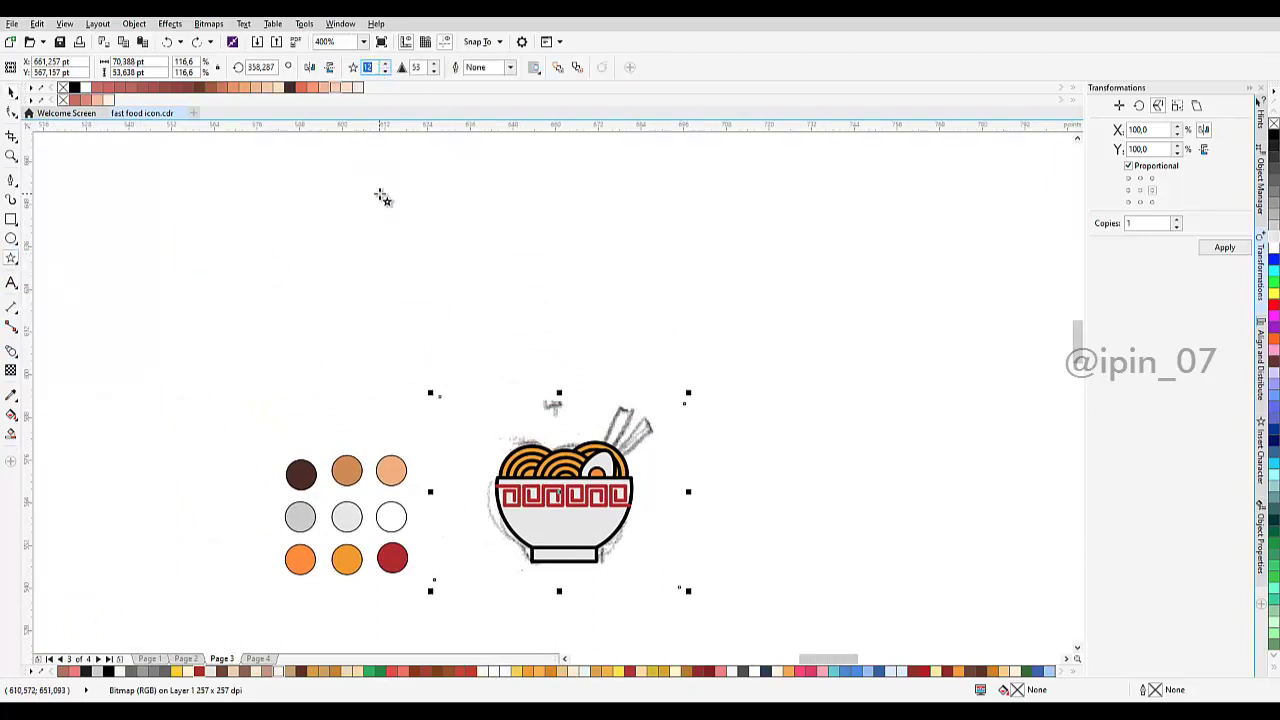
scroll(520, 349, "up", 2)
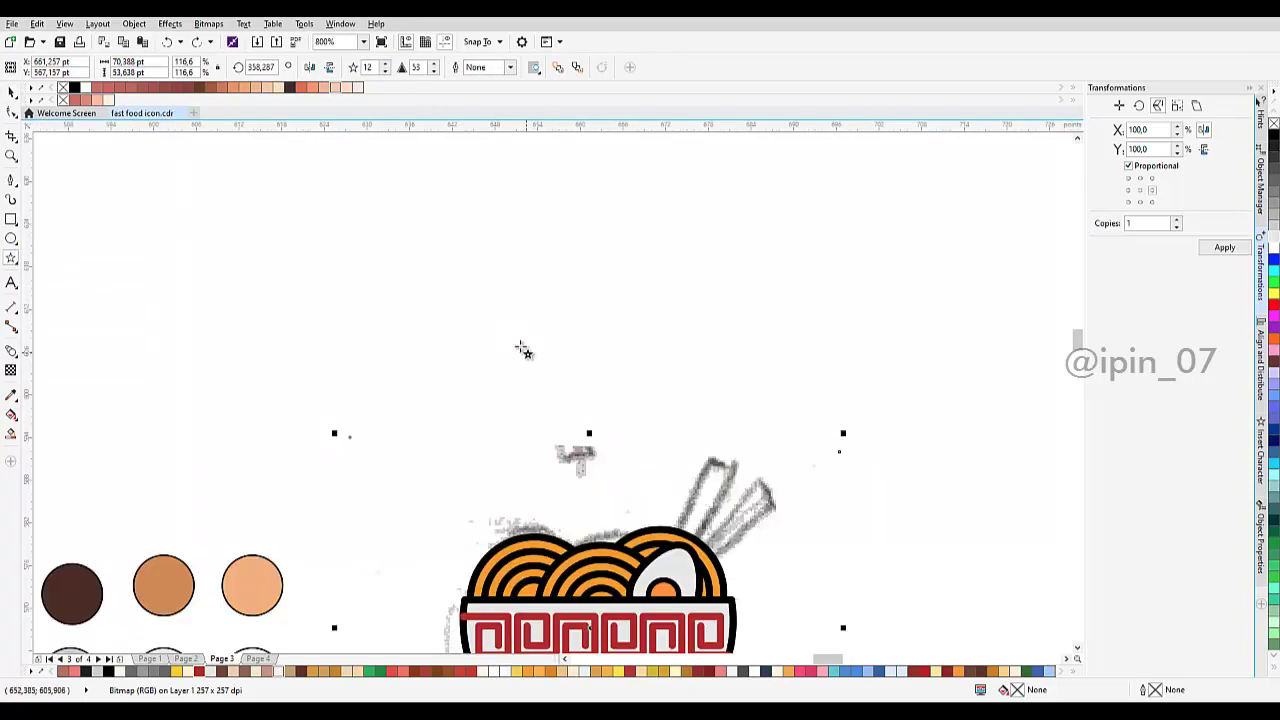
left_click_drag(500, 332, 541, 392)
left_click_drag(541, 392, 515, 431)
Step: Move the star over the top of the left noodle group and enlarge it to about 11.2 pt
key("space")
left_click_drag(527, 431, 525, 371)
scroll(515, 394, "up", 2)
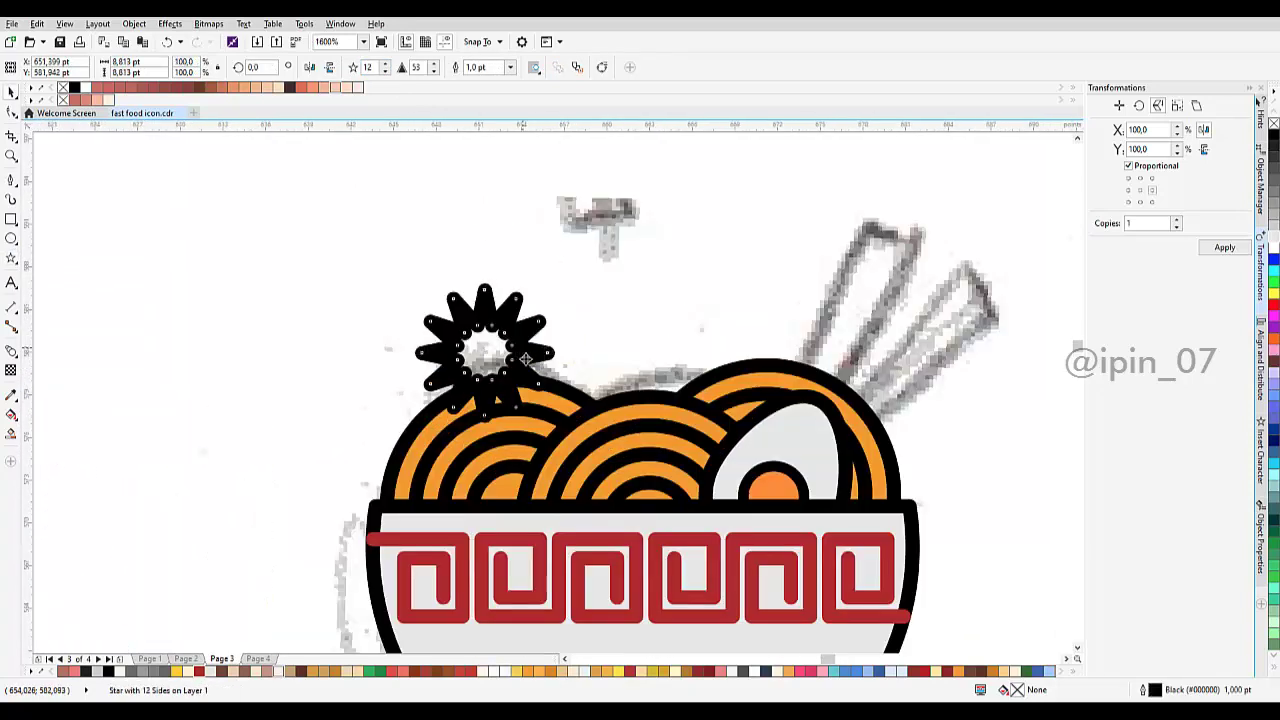
left_click_drag(561, 319, 579, 302)
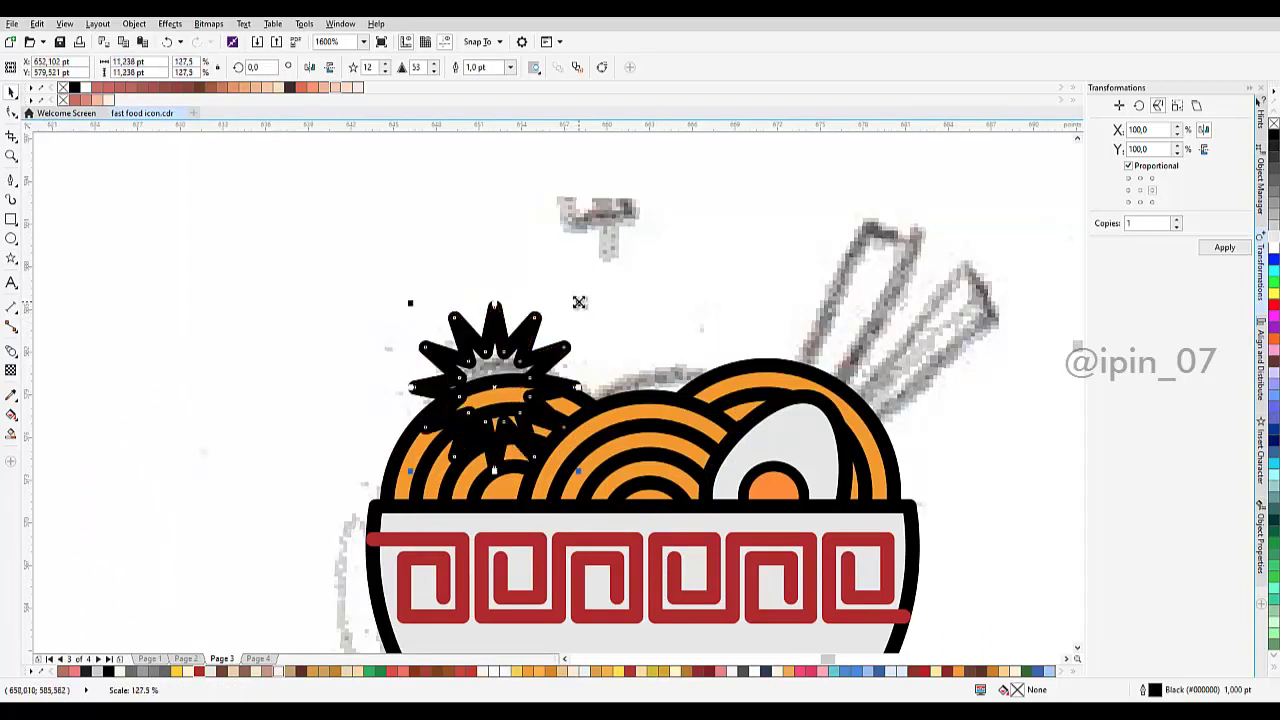
Step: Pull the star's inner corners outward to reduce its sharpness to 9, forming a scalloped ring
left_click(12, 113)
scroll(512, 348, "up", 2)
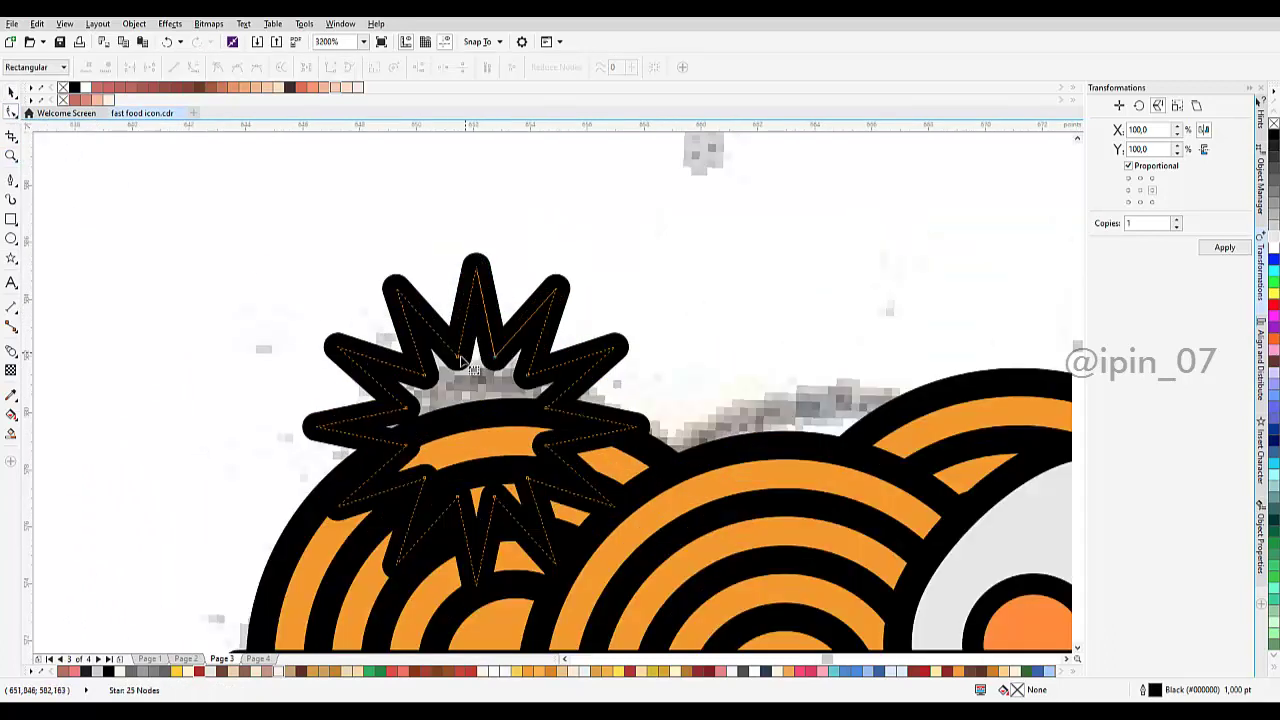
left_click_drag(468, 372, 452, 290)
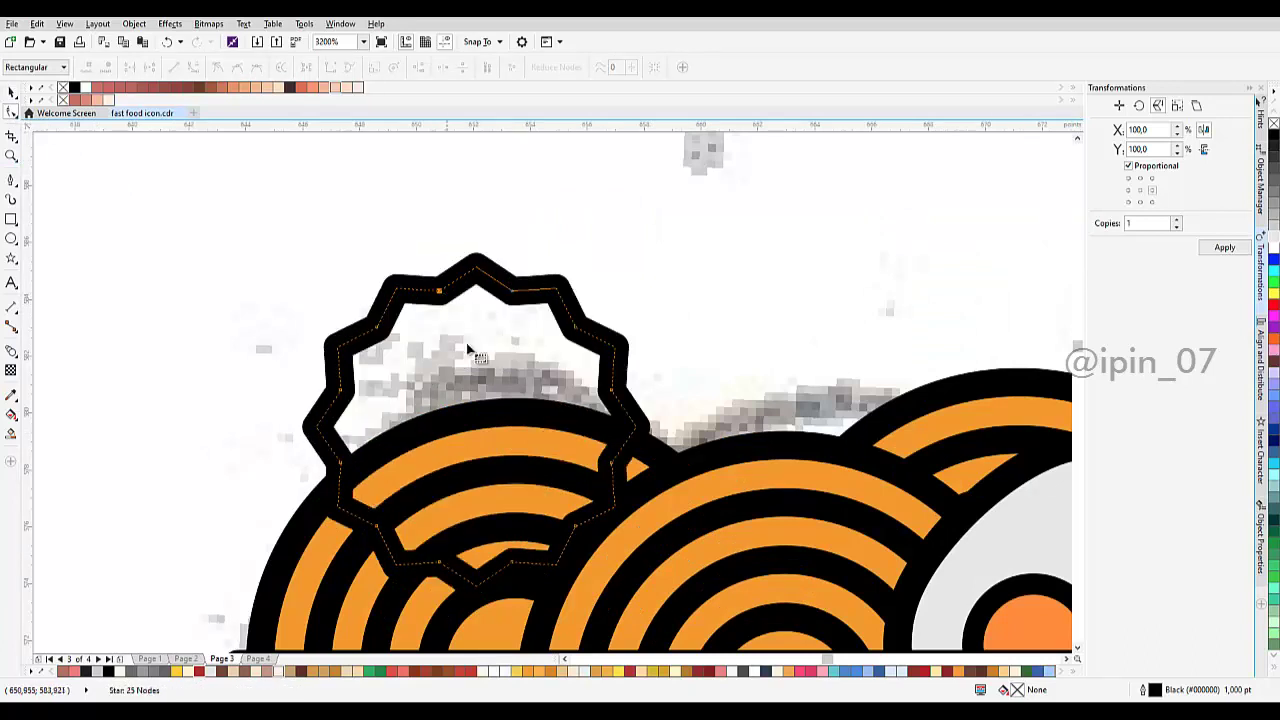
scroll(540, 355, "down", 2)
key("space")
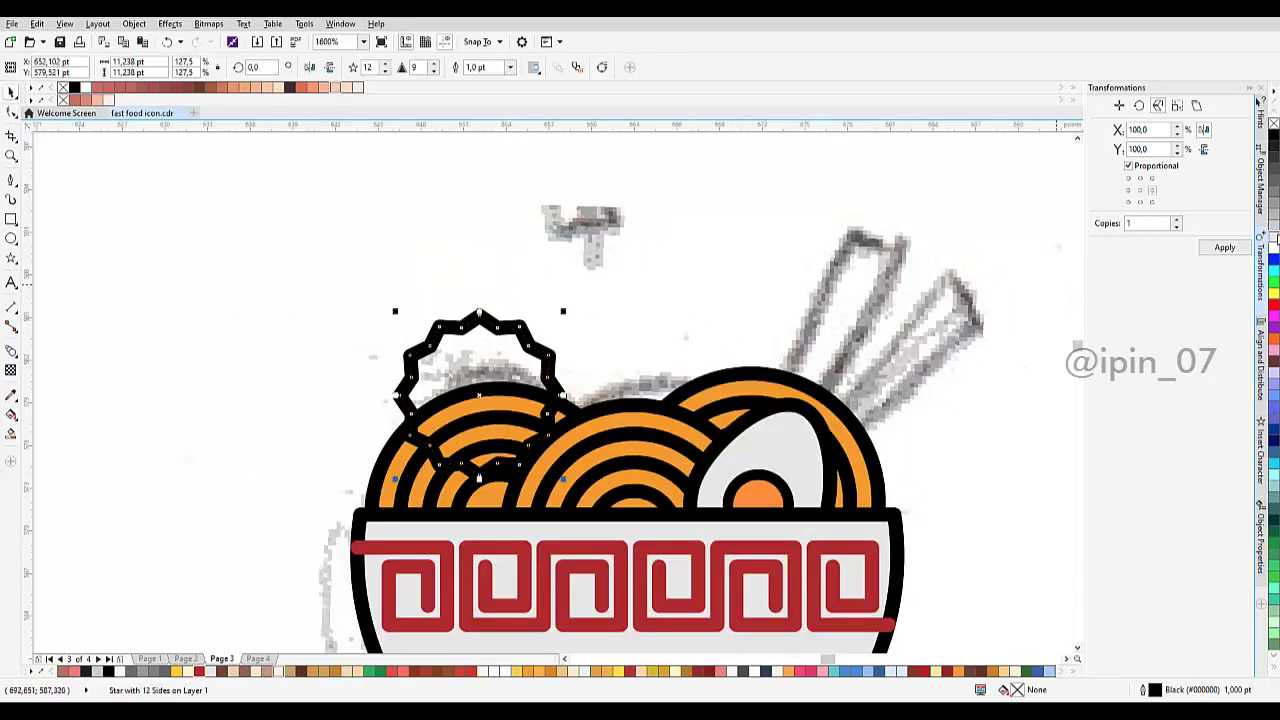
Step: Fill the scalloped star with light grey #E6E6E6, then lower it onto the left noodles and shrink it to about 10.7 pt
left_click(1274, 237)
left_click_drag(632, 354, 651, 303)
left_click_drag(500, 329, 490, 369)
left_click_drag(575, 296, 569, 299)
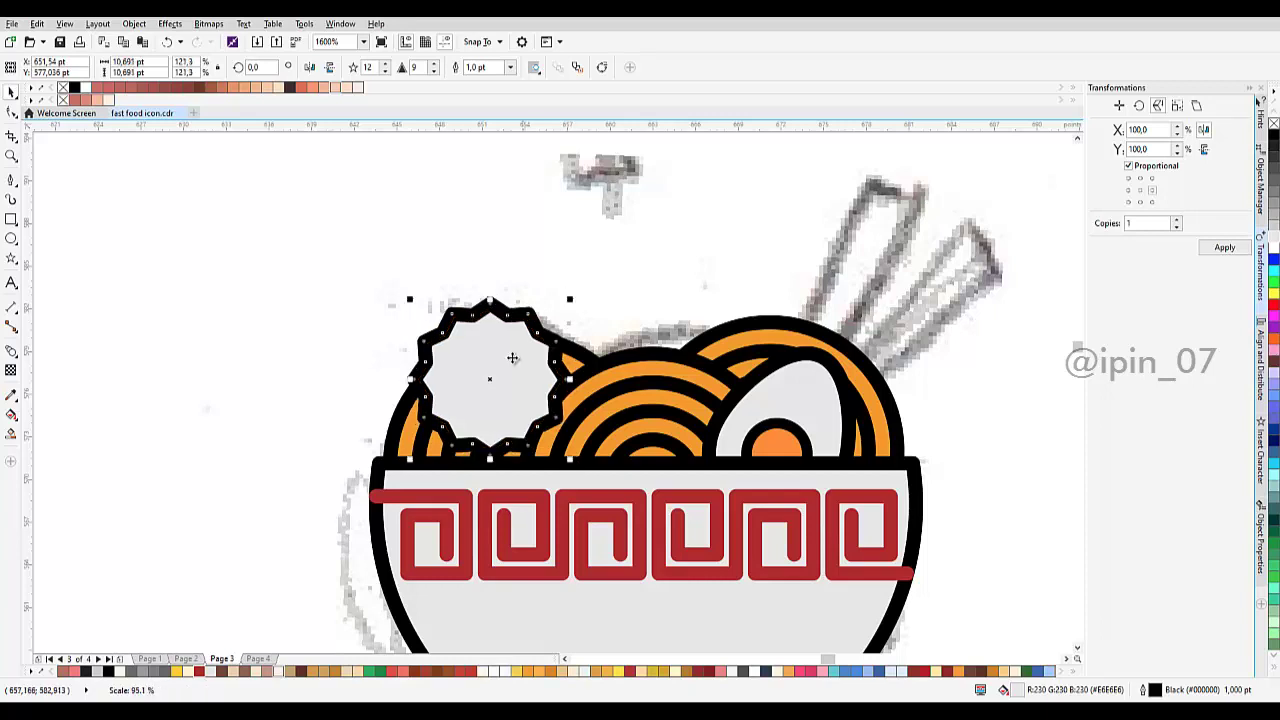
Step: Convert the star to curves and round its whole edge with curved segments and symmetrical nodes
left_click(130, 26)
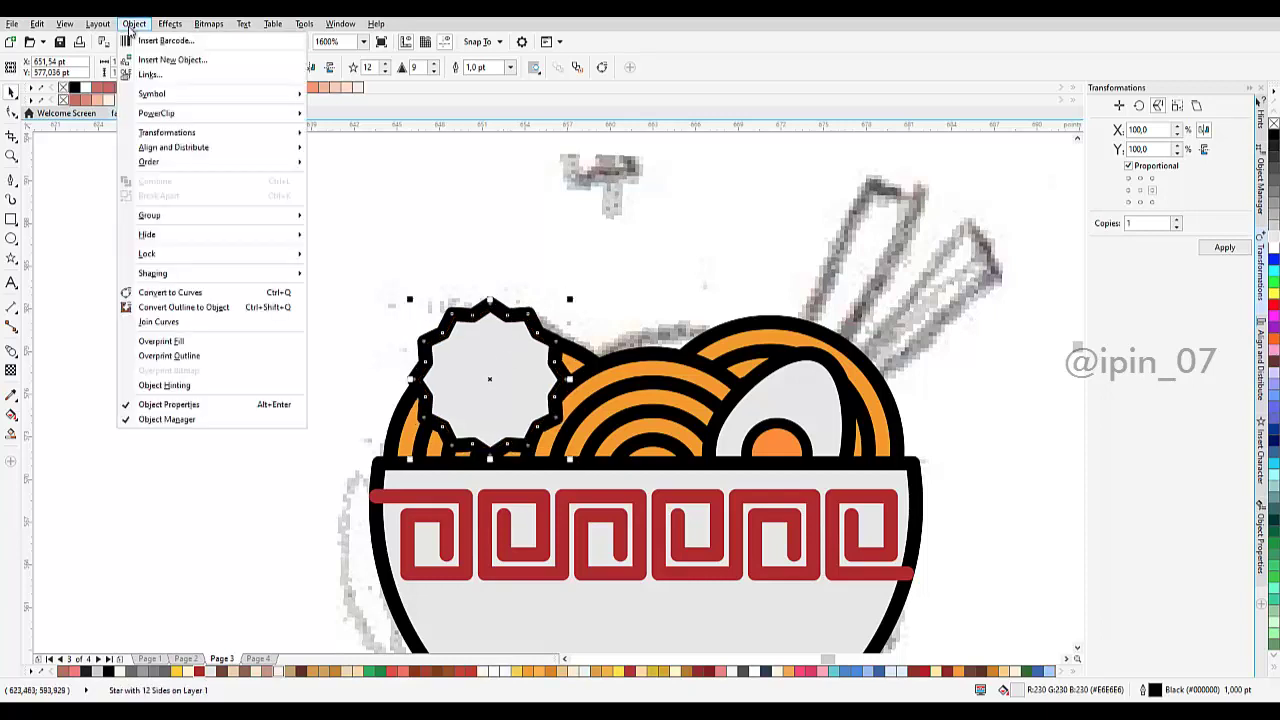
left_click(184, 293)
key("F10")
left_click_drag(288, 252, 608, 476)
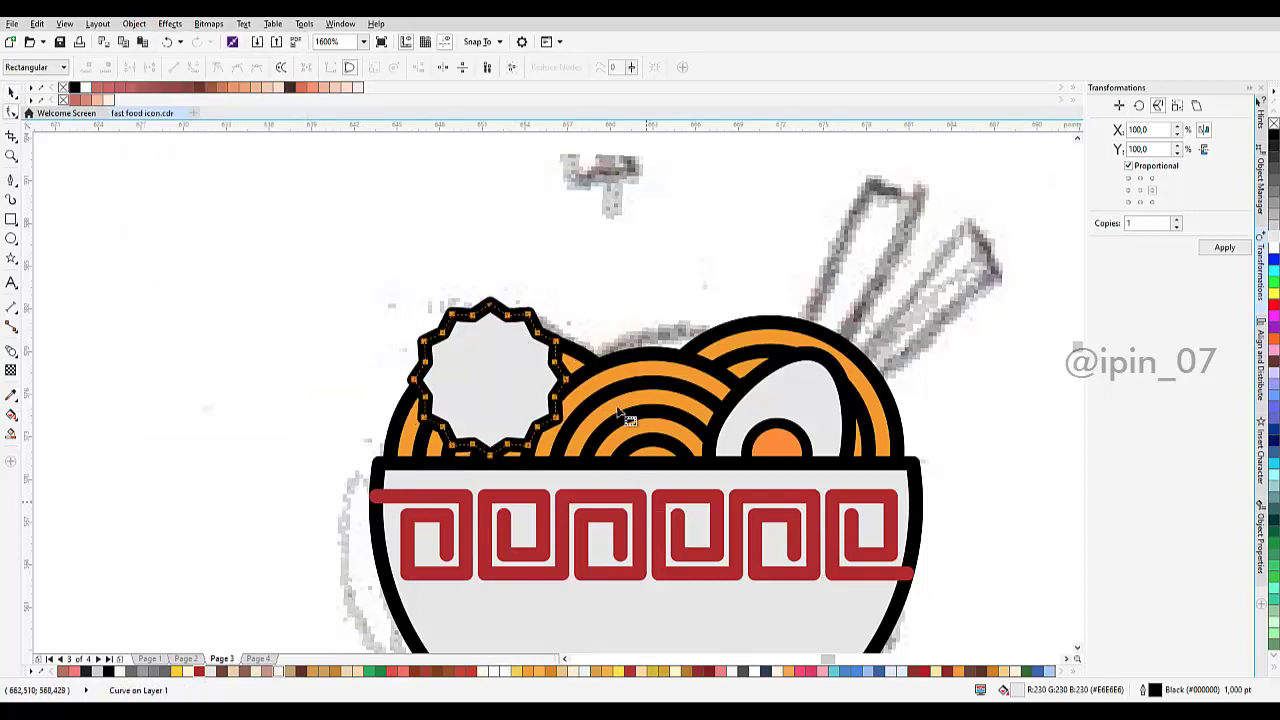
left_click(193, 68)
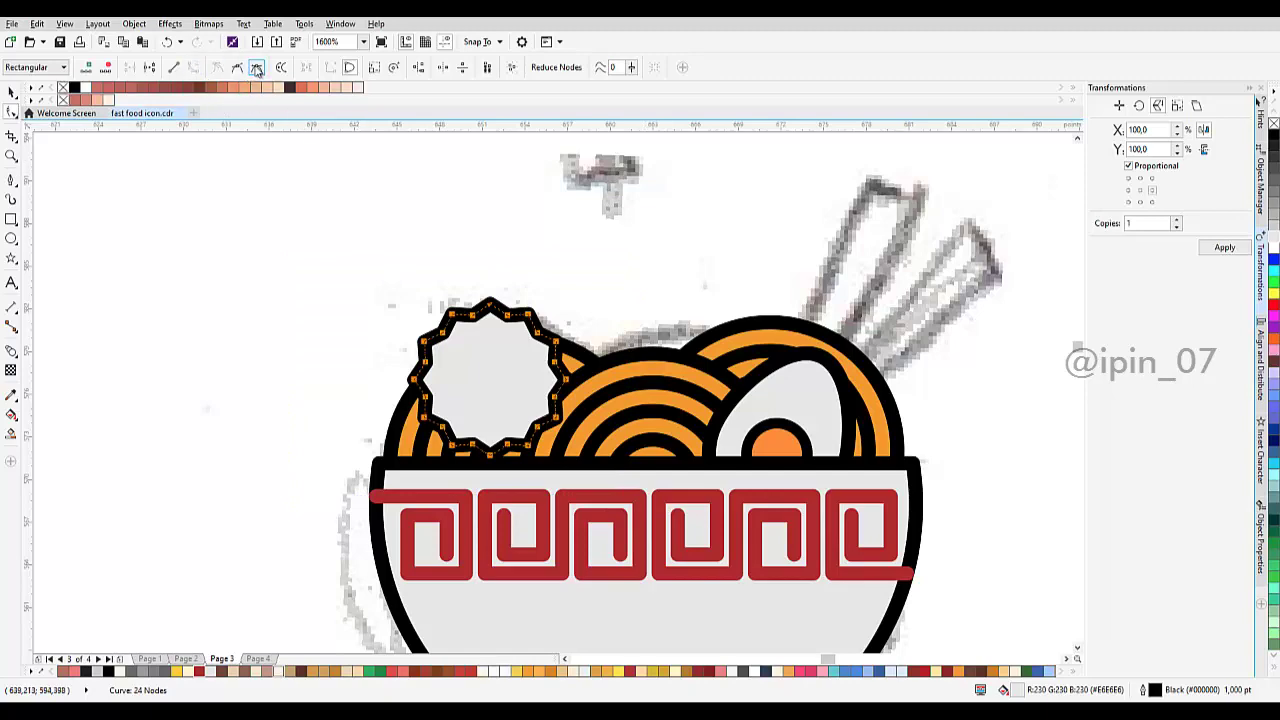
left_click(257, 69)
scroll(526, 333, "up", 1)
key("space")
left_click(562, 260)
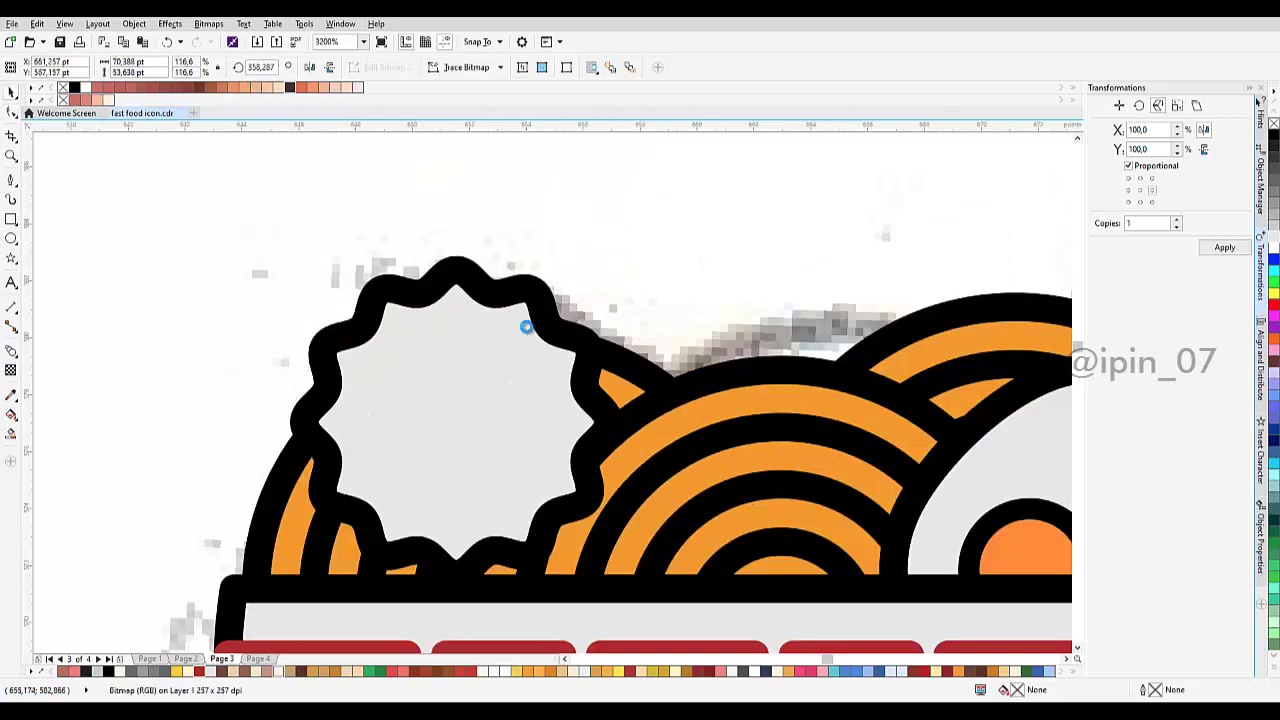
Step: Draw a spiral with a 1.0 pt black outline in the centre of the scalloped shape
scroll(526, 330, "down", 2)
scroll(523, 343, "up", 2)
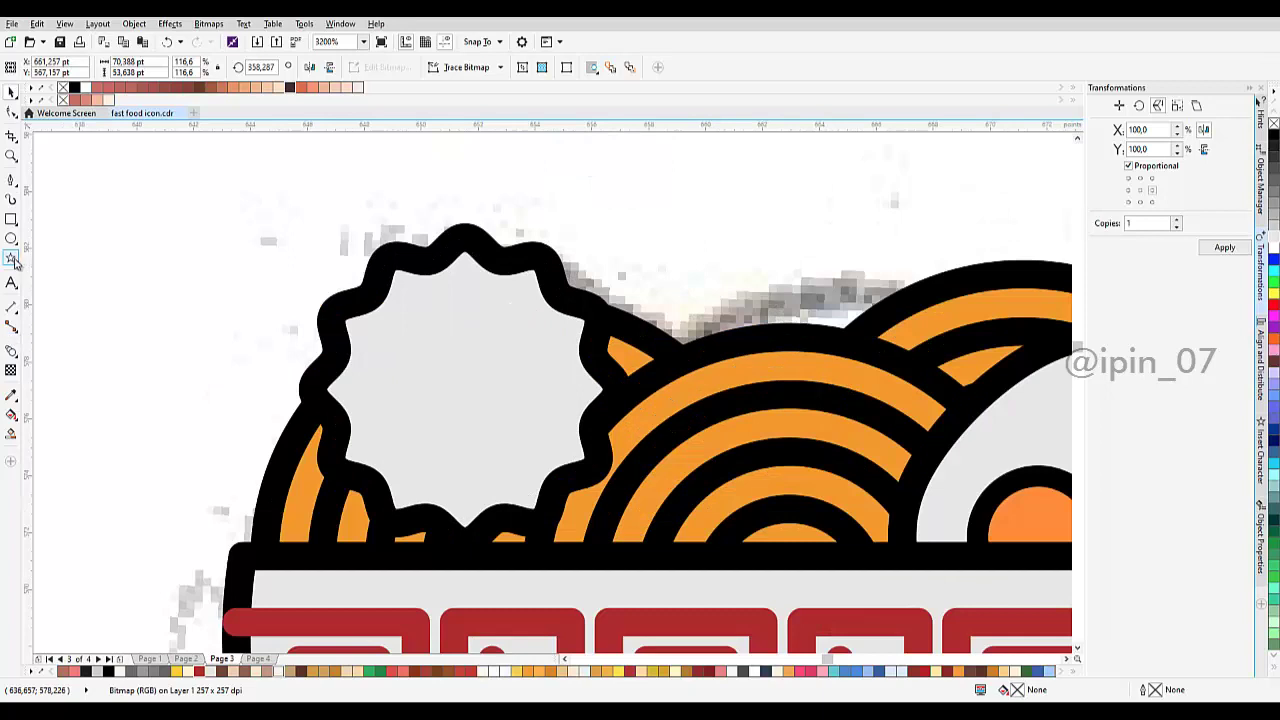
left_click(13, 261)
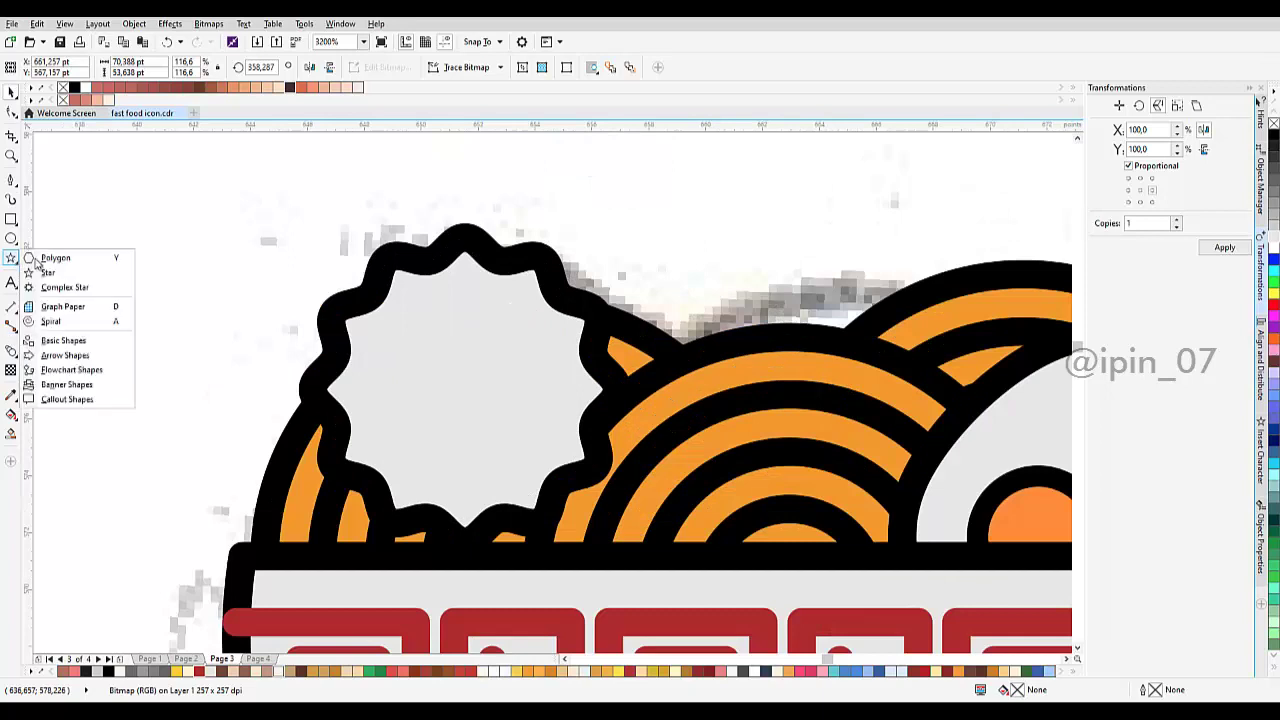
left_click(50, 312)
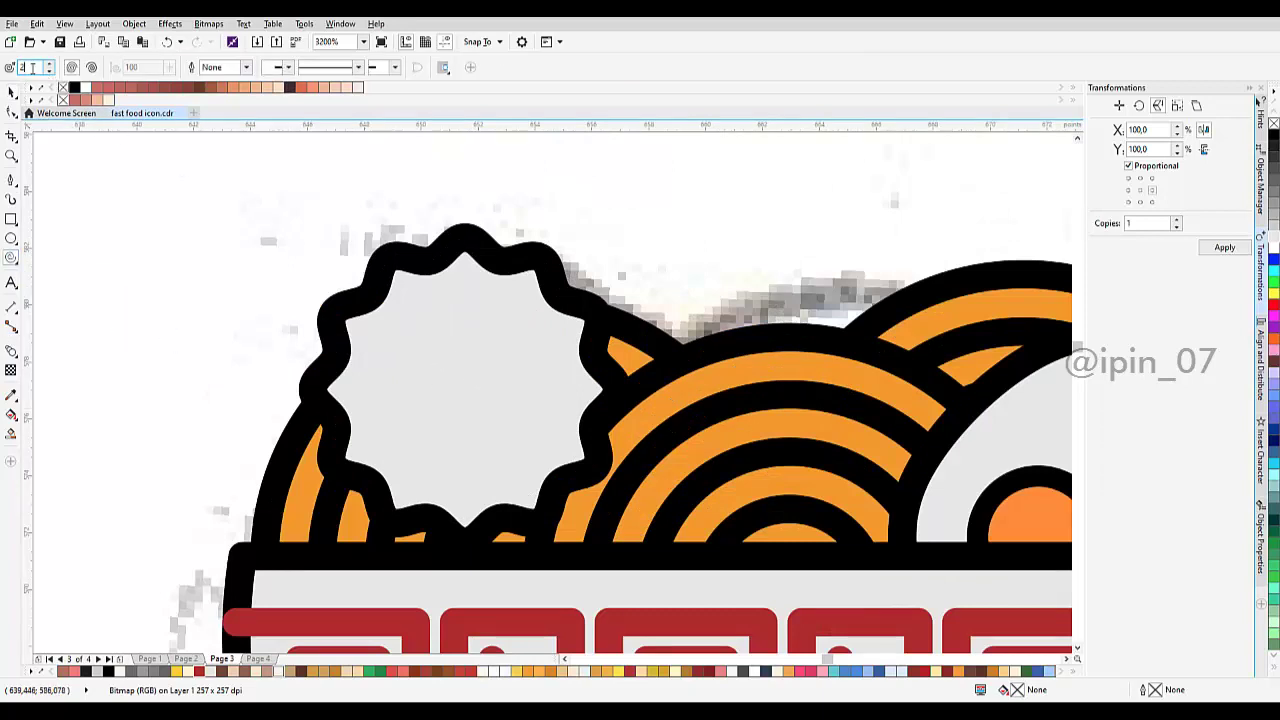
left_click_drag(374, 292, 504, 455)
scroll(486, 400, "down", 2)
Step: Select the scalloped shape together with its spiral and place both behind the bowl
left_click(513, 382, "shift")
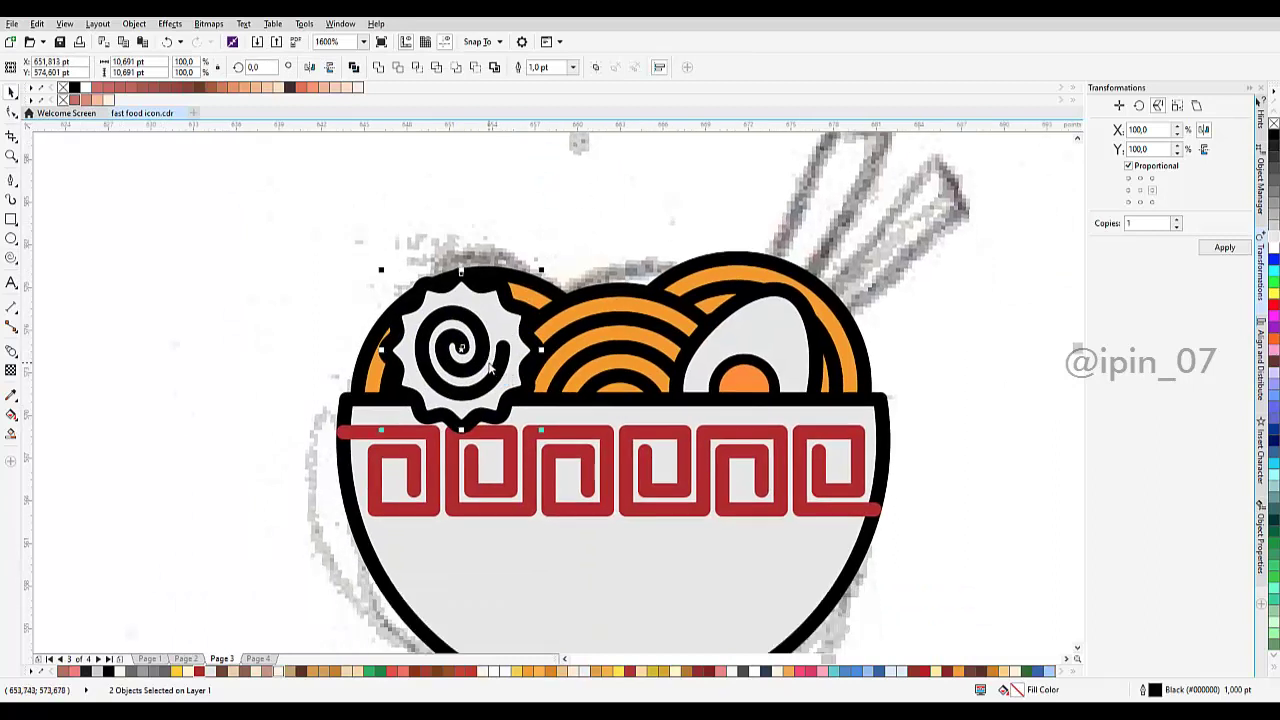
right_click(489, 366)
mouse_move(585, 550)
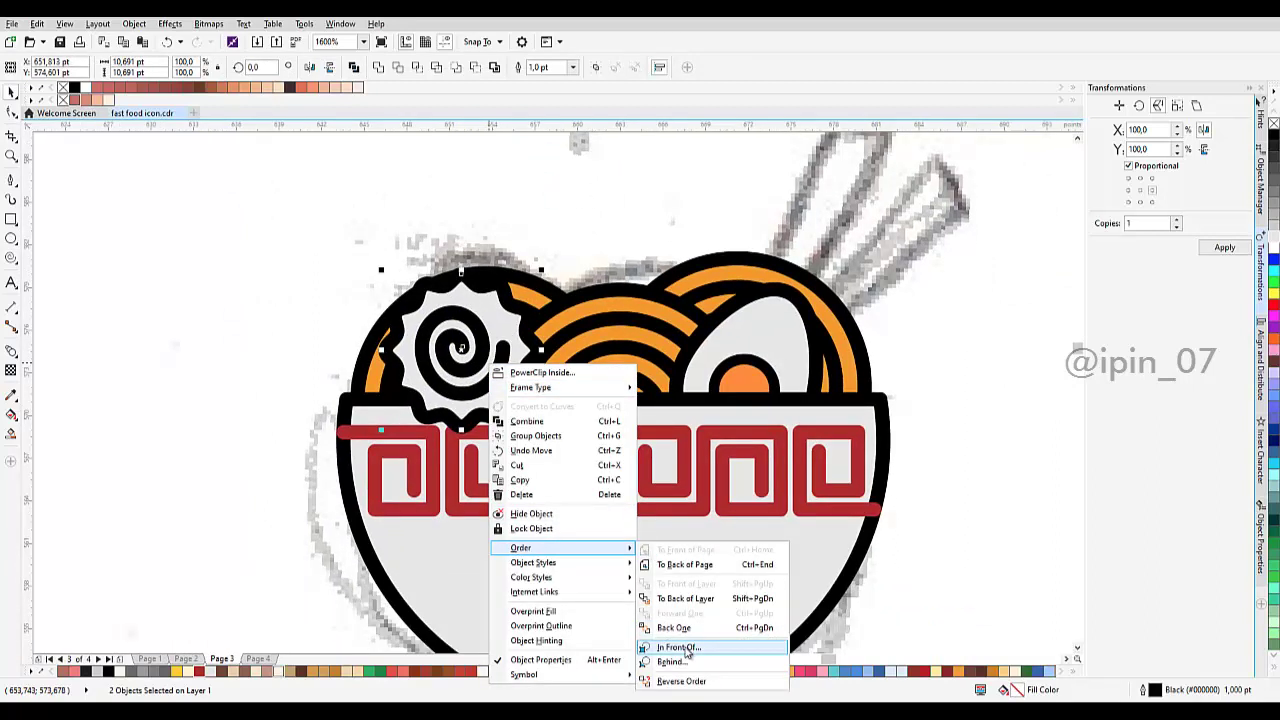
left_click(684, 648)
left_click(660, 593)
Step: Try lower positions for the fish cake on the left noodles, then raise it above their upper edge
scroll(360, 320, "up", 2)
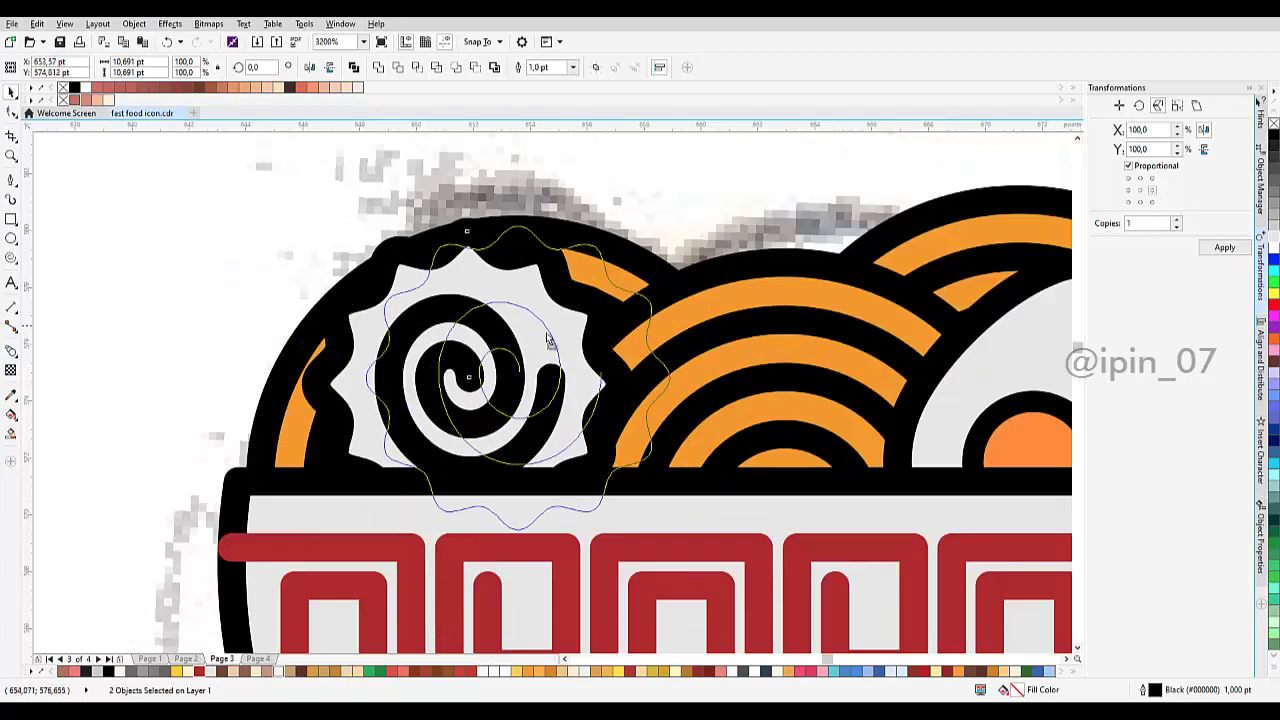
scroll(576, 348, "down", 4)
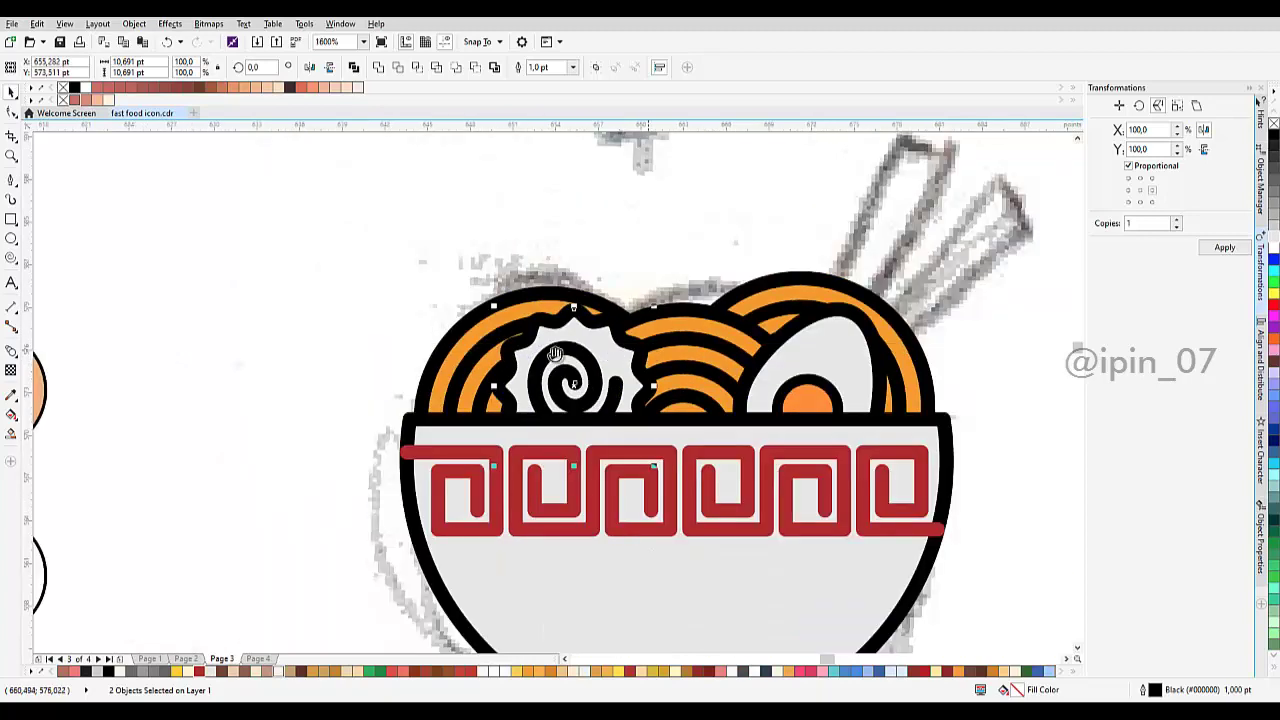
scroll(440, 352, "up", 2)
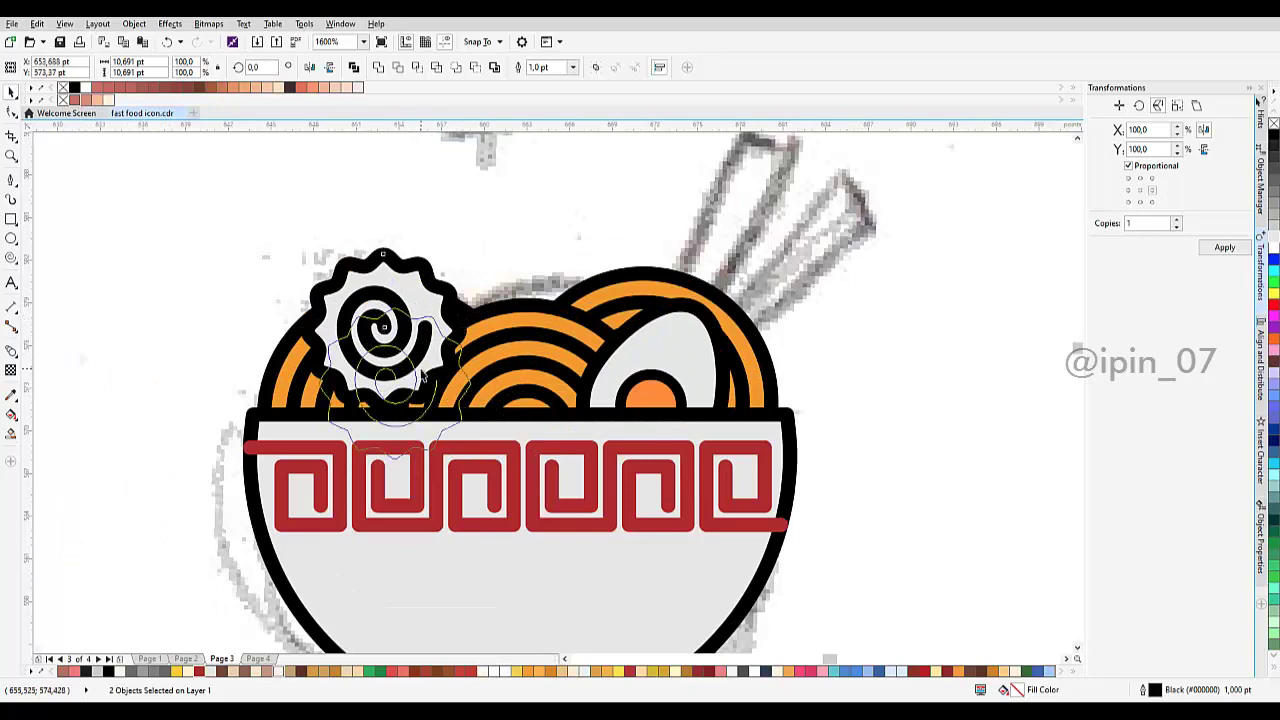
left_click_drag(410, 316, 422, 368)
scroll(488, 376, "down", 4)
scroll(488, 376, "up", 4)
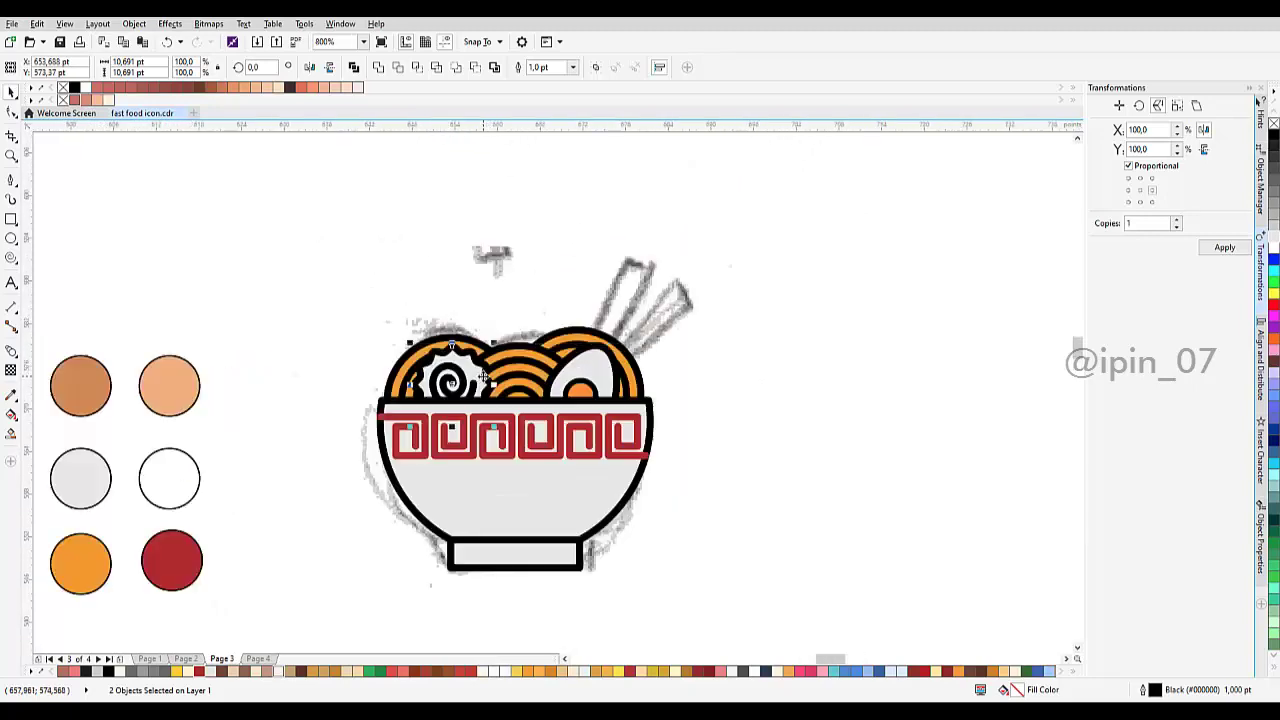
left_click_drag(472, 388, 448, 291)
left_click_drag(439, 297, 565, 302)
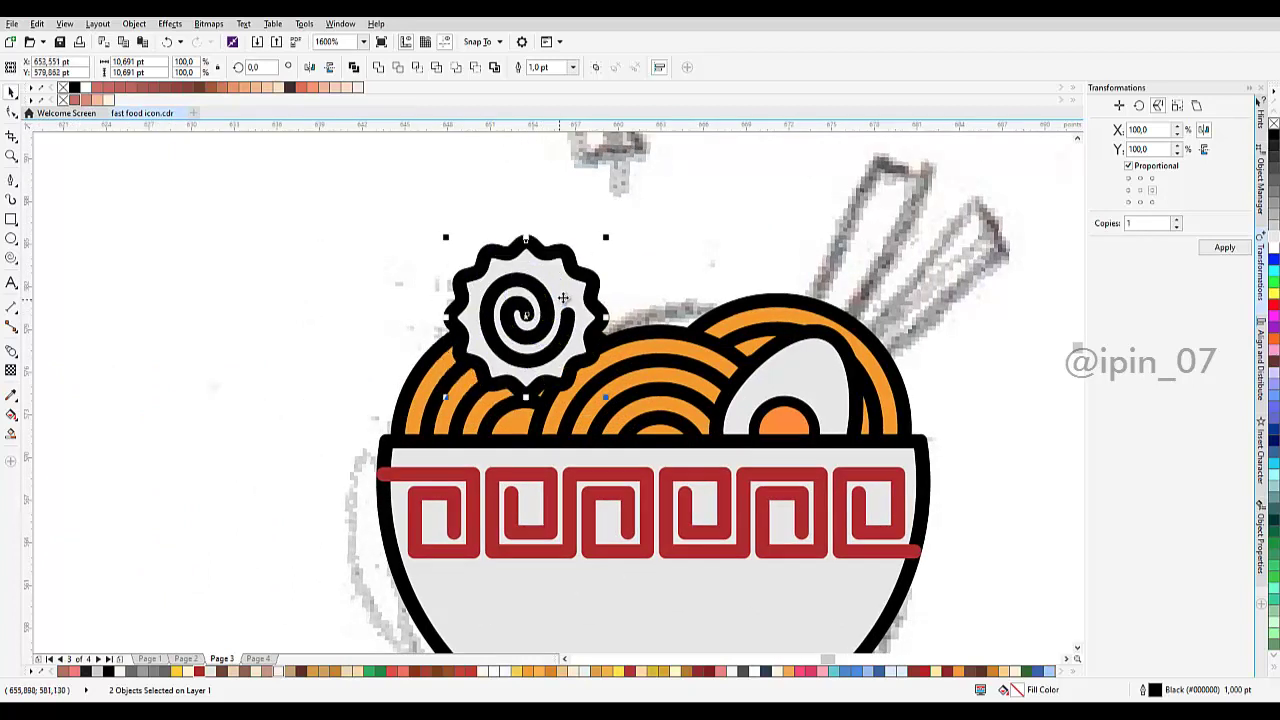
Step: Try to place the fish cake behind the left noodles
right_click(566, 300)
mouse_move(651, 485)
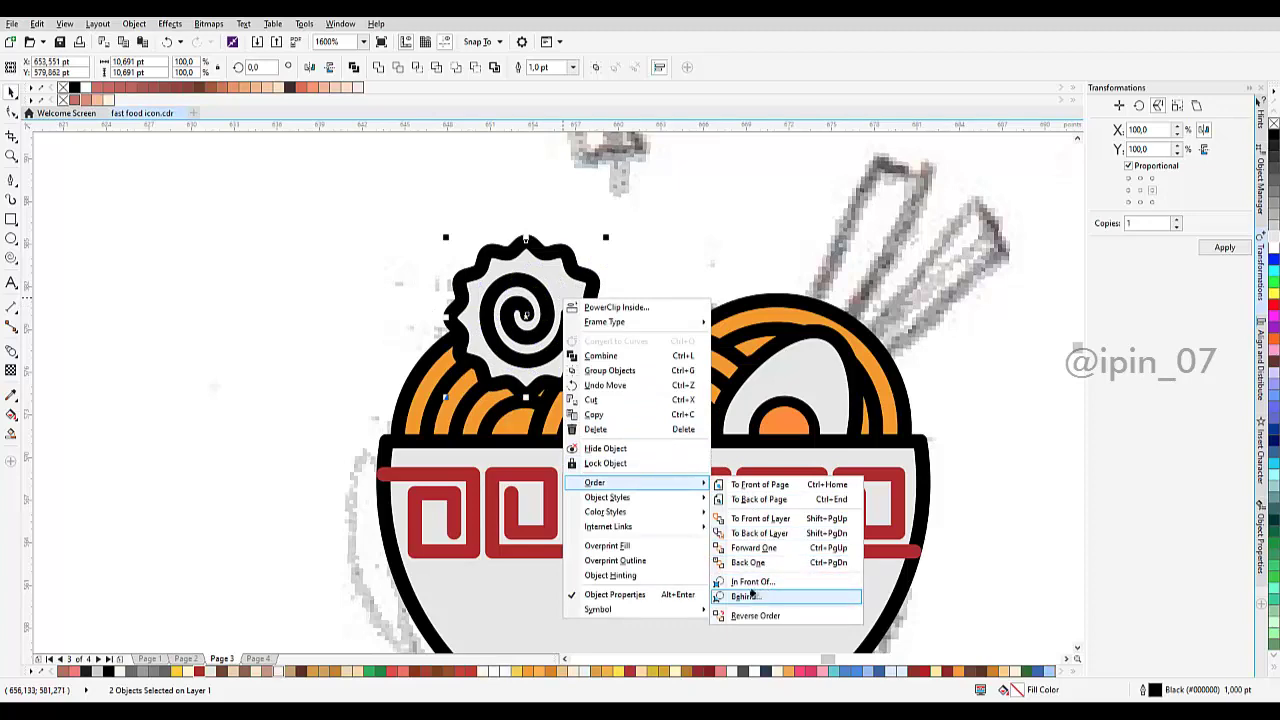
left_click(745, 596)
left_click(447, 407)
scroll(544, 277, "up", 1)
left_click_drag(544, 277, 680, 266)
scroll(543, 296, "down", 1)
key("ctrl+z")
key("ctrl+z")
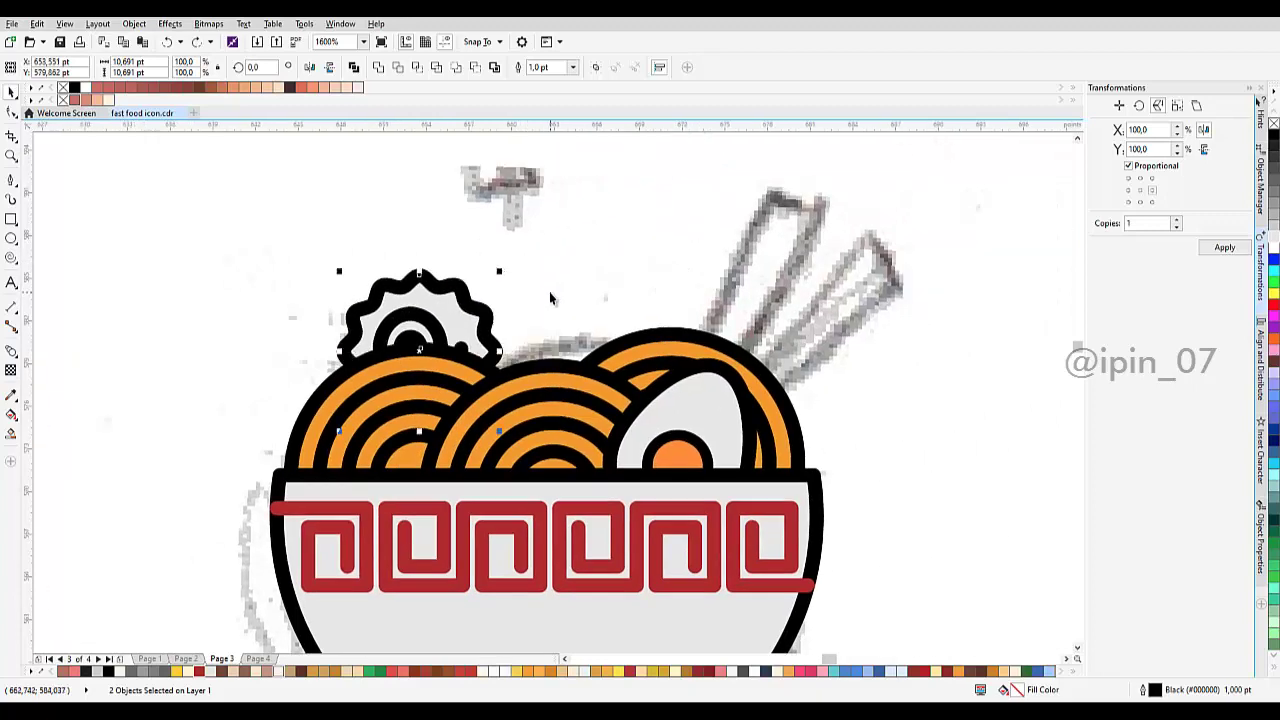
Step: Try the fish cake above the gap between the left and middle noodles, then low on the left noodles
left_click_drag(425, 332, 486, 333)
scroll(493, 334, "down", 2)
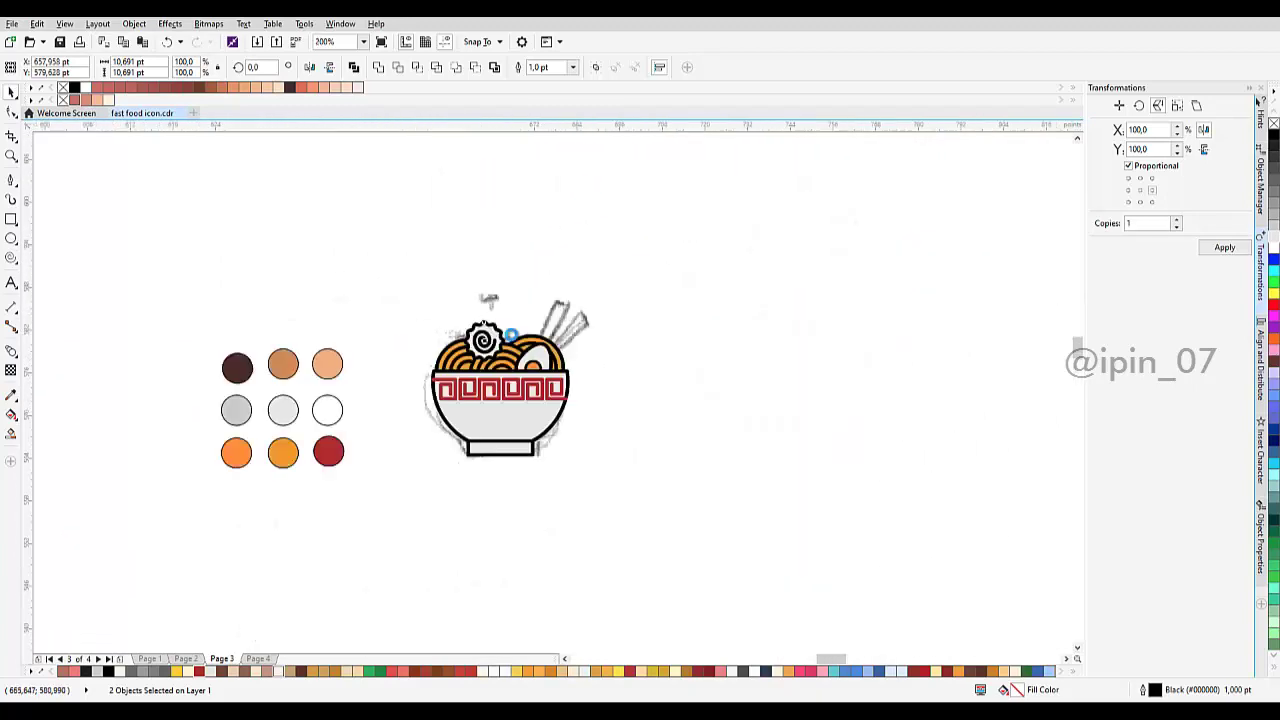
scroll(425, 341, "up", 2)
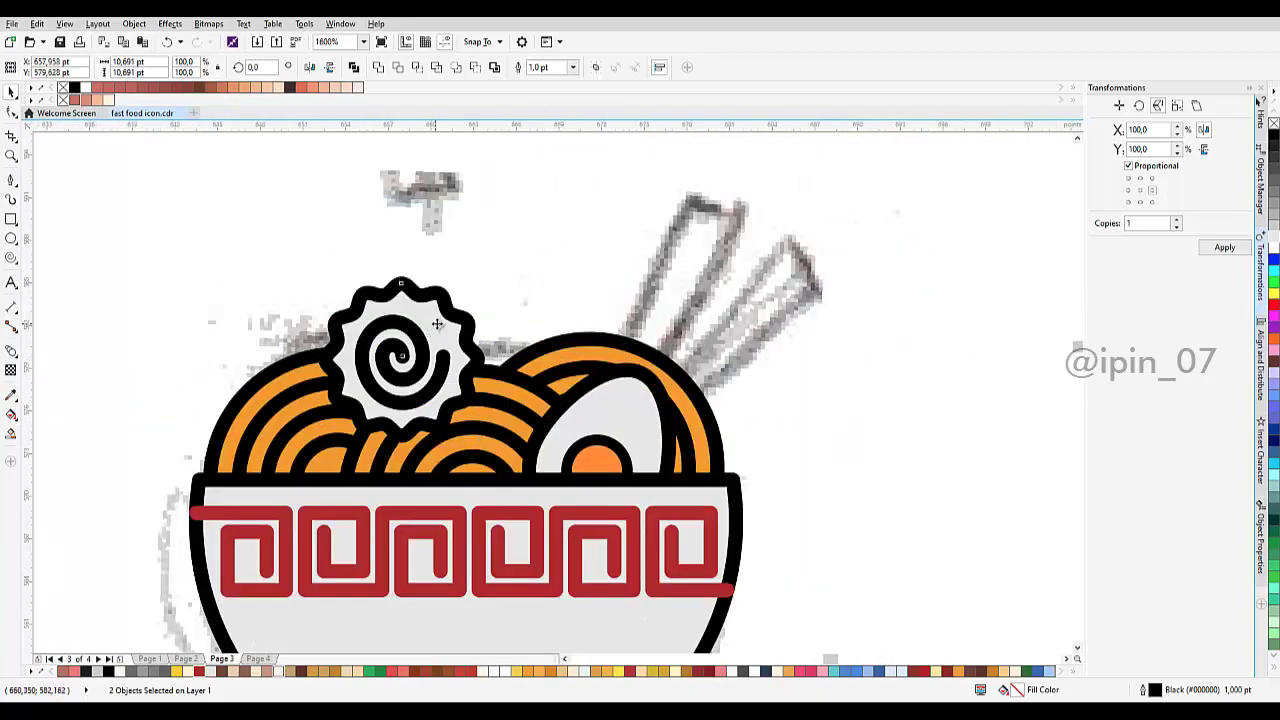
left_click_drag(437, 324, 389, 391)
left_click_drag(522, 371, 534, 337)
Step: Select the spiral with its scalloped shape and lower both toward the junction of the left and middle noodles
scroll(526, 354, "down", 2)
scroll(536, 350, "up", 2)
scroll(534, 337, "down", 1)
left_click(658, 311)
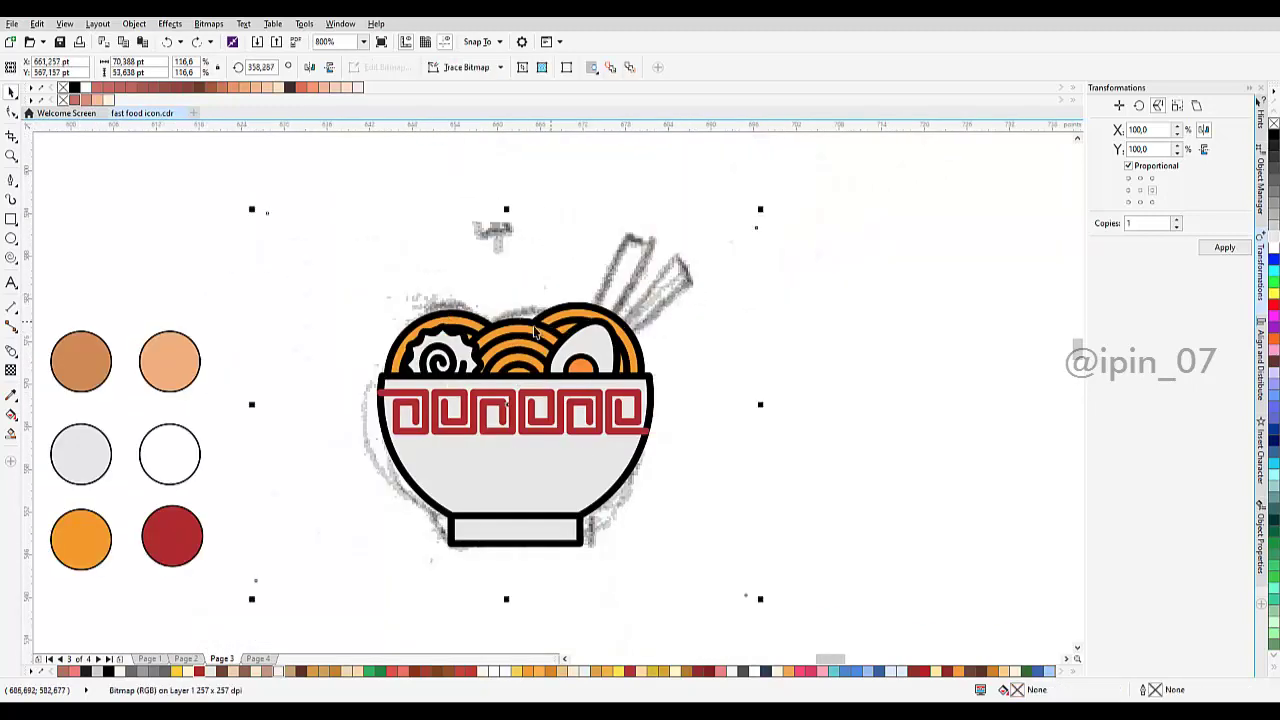
scroll(526, 336, "down", 2)
scroll(515, 334, "up", 2)
scroll(481, 359, "up", 1)
left_click(474, 364)
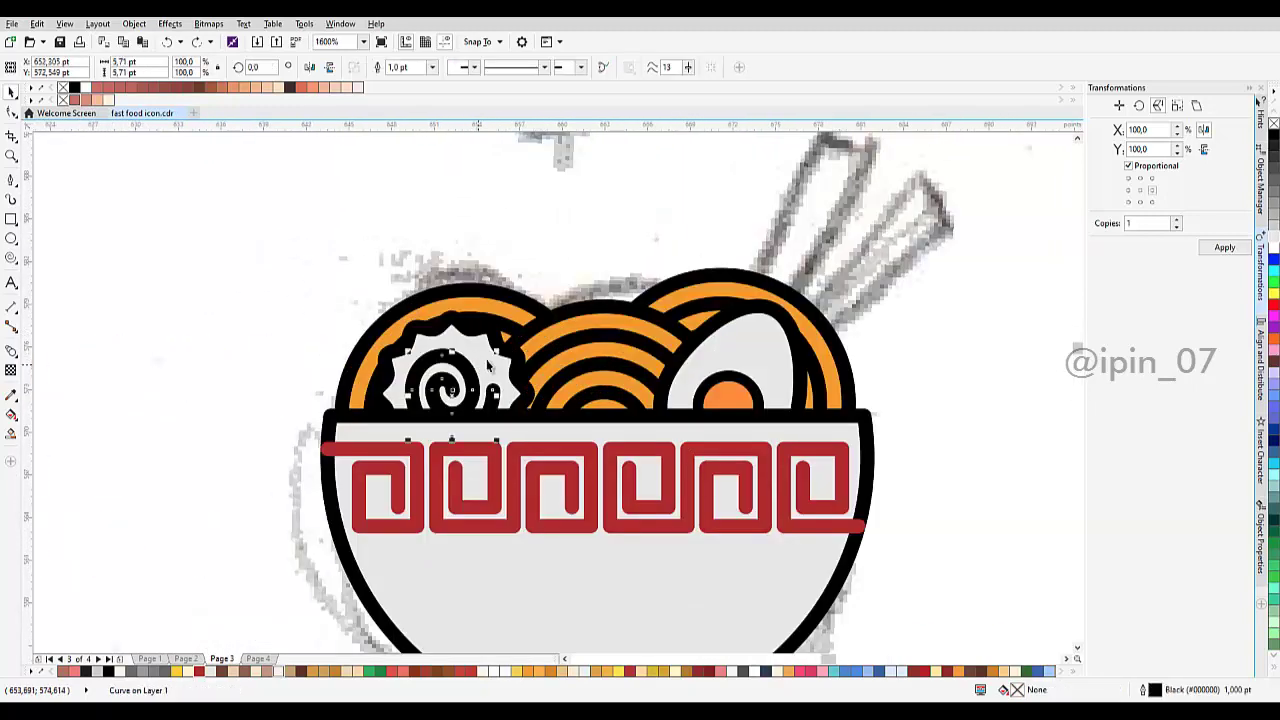
left_click(486, 354, "shift")
left_click_drag(479, 357, 521, 377)
scroll(522, 365, "up", 1)
scroll(520, 376, "down", 1)
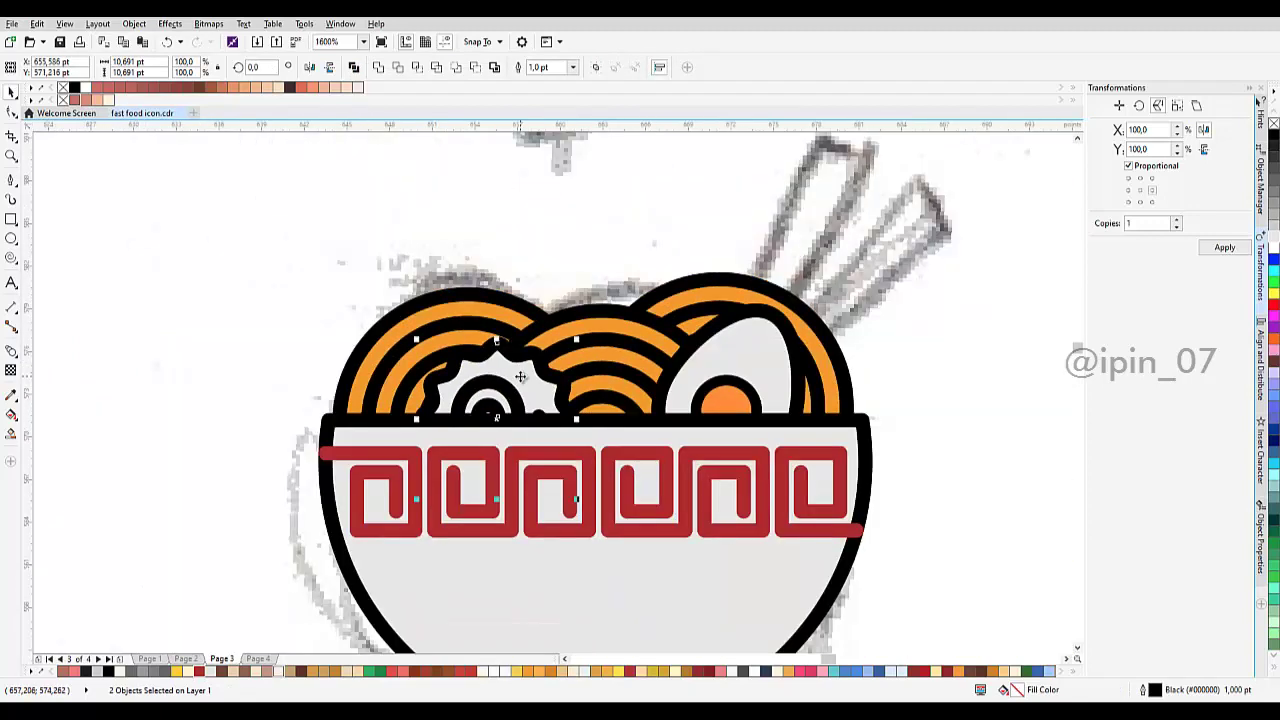
left_click_drag(520, 379, 491, 400)
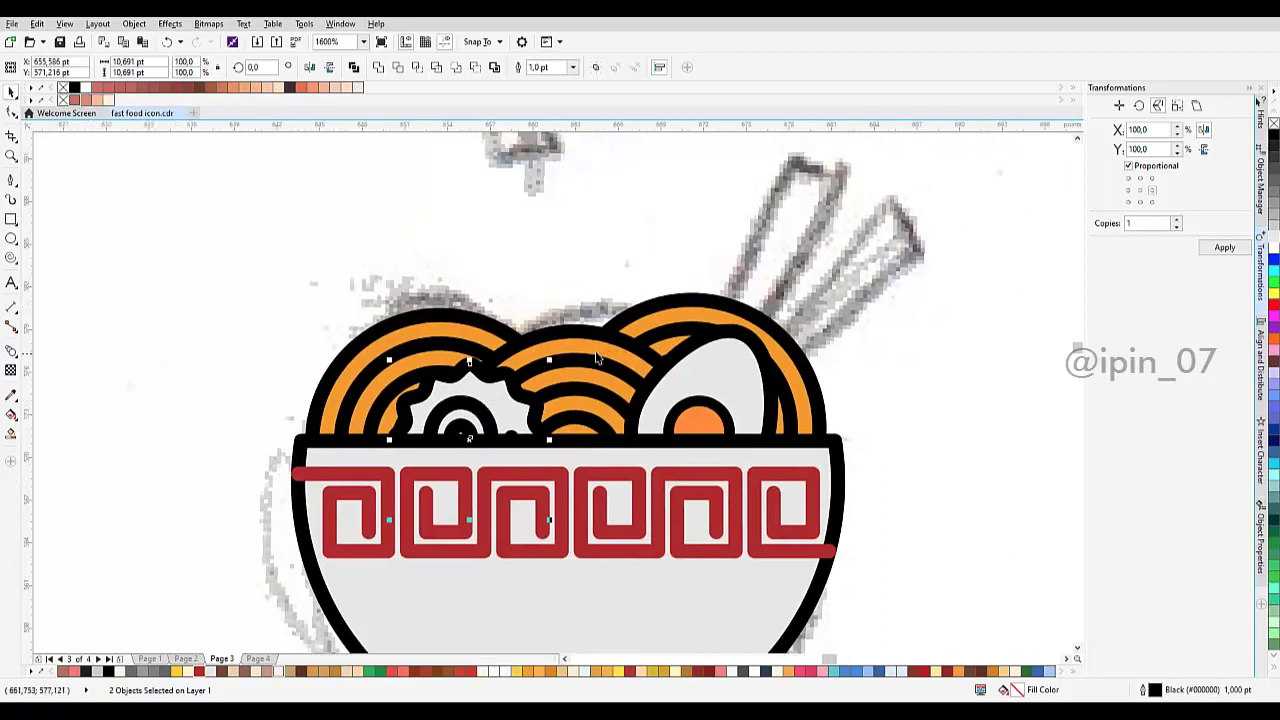
Step: Try to move the middle noodles and a single piece of the fish cake out of their places
left_click_drag(810, 310, 850, 303)
left_click_drag(625, 357, 800, 290)
key("ctrl+z")
left_click_drag(606, 377, 670, 341)
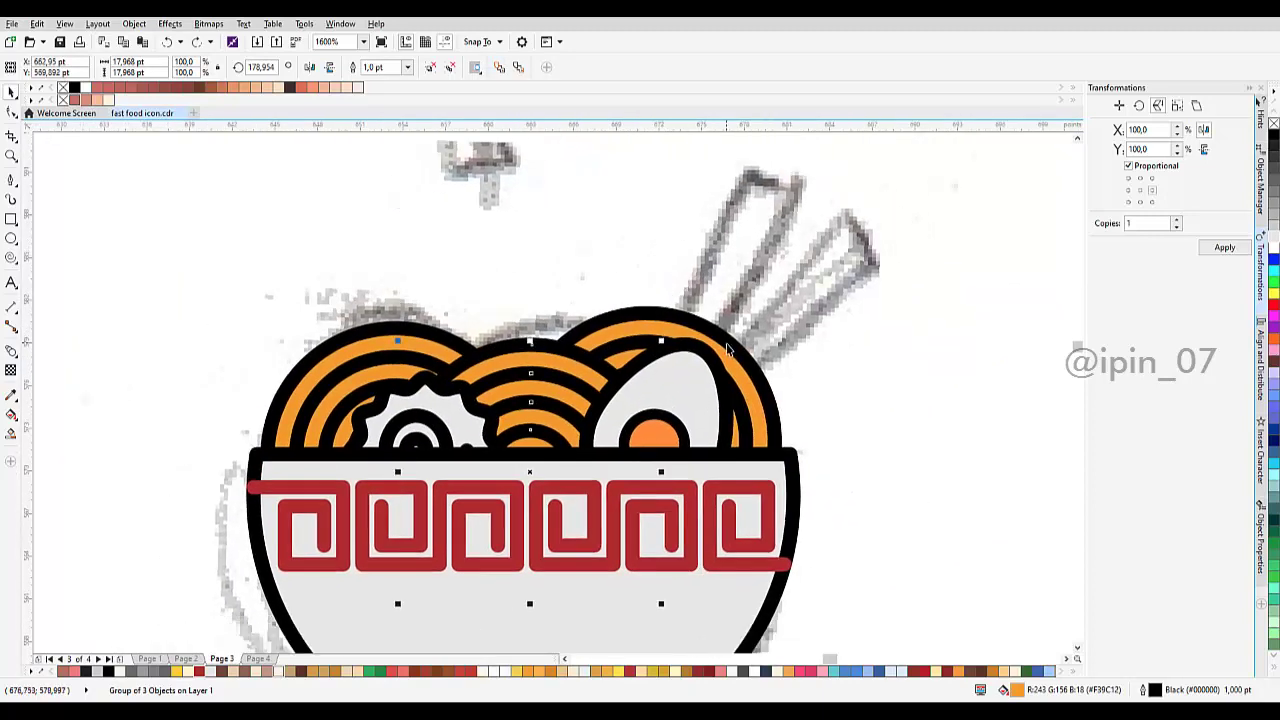
left_click_drag(592, 395, 940, 295)
left_click_drag(438, 421, 624, 386)
key("ctrl+z")
Step: Group the scalloped shape with its spiral, then move the group beside the egg and order it behind the egg
left_click(456, 397, "shift")
key("ctrl+g")
left_click_drag(456, 397, 596, 350)
key("ctrl+Page_Down")
left_click_drag(697, 418, 638, 397)
left_click(595, 400, "shift")
Step: Take the right-hand noodle circles out of the bowl and remove them from the drawing
scroll(637, 397, "down", 1)
left_click_drag(718, 383, 879, 381)
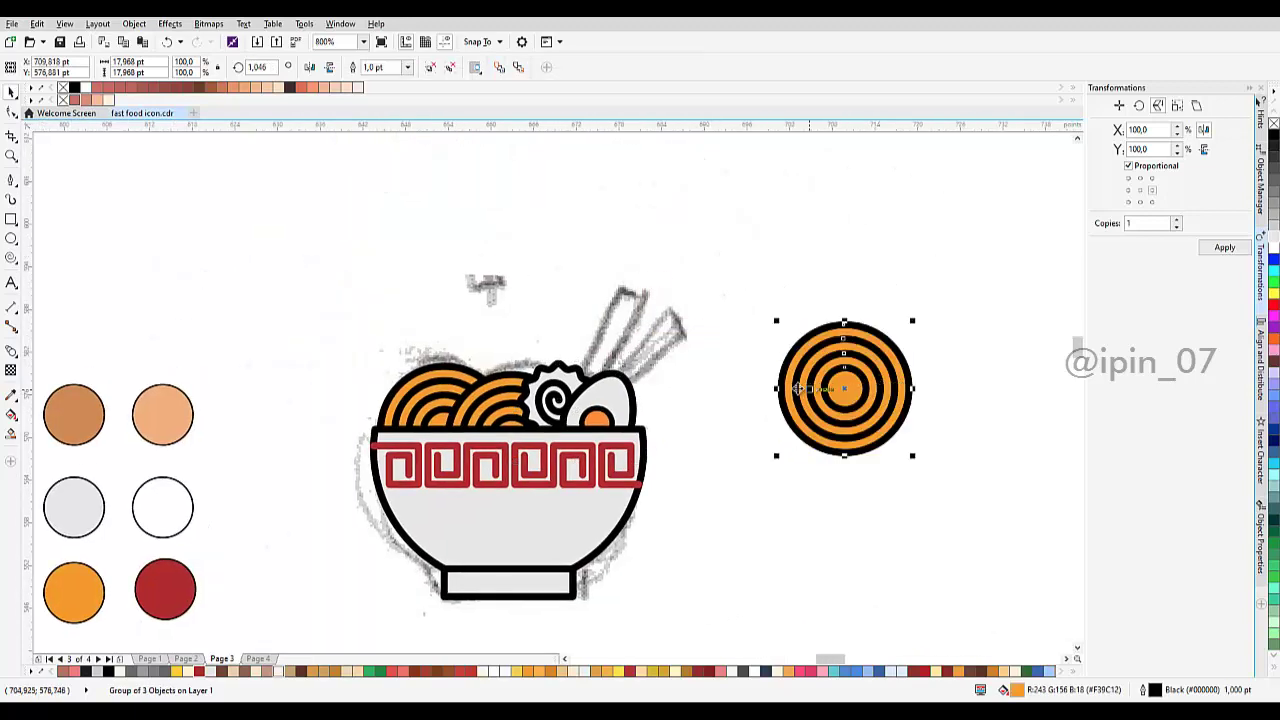
key("ctrl+z")
Step: Move the fish cake and the egg together slightly up and toward the bowl's right edge
scroll(585, 400, "up", 2)
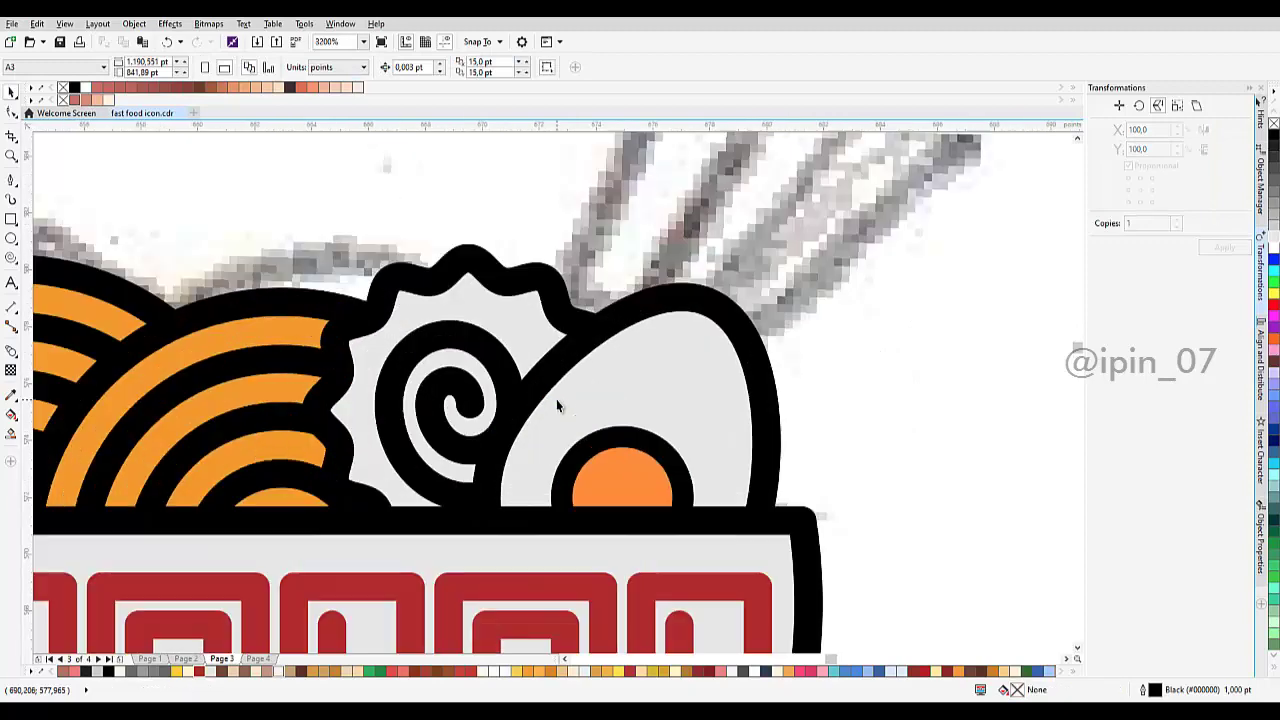
left_click_drag(661, 395, 690, 383)
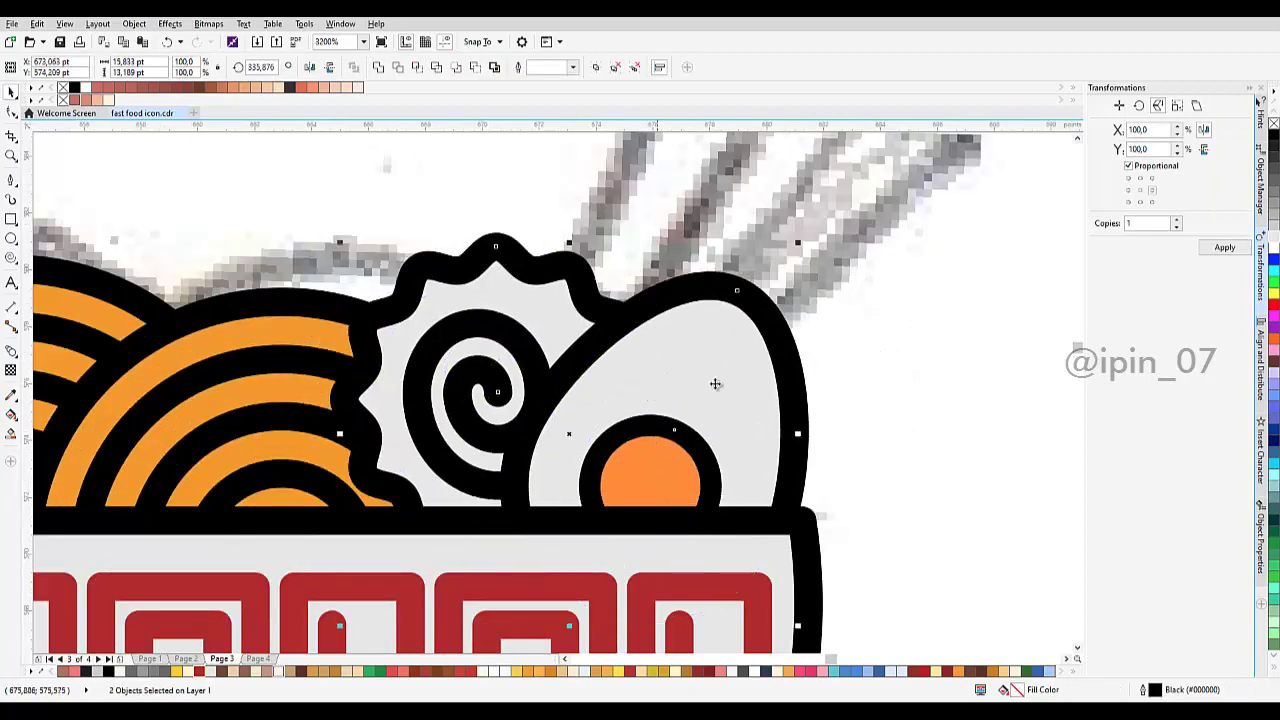
left_click(902, 339)
mouse_move(573, 335)
left_mouse_down()
mouse_move(620, 362)
mouse_move(568, 334)
left_mouse_up()
key("ctrl+z")
scroll(559, 339, "down", 1)
left_click_drag(642, 289, 656, 341)
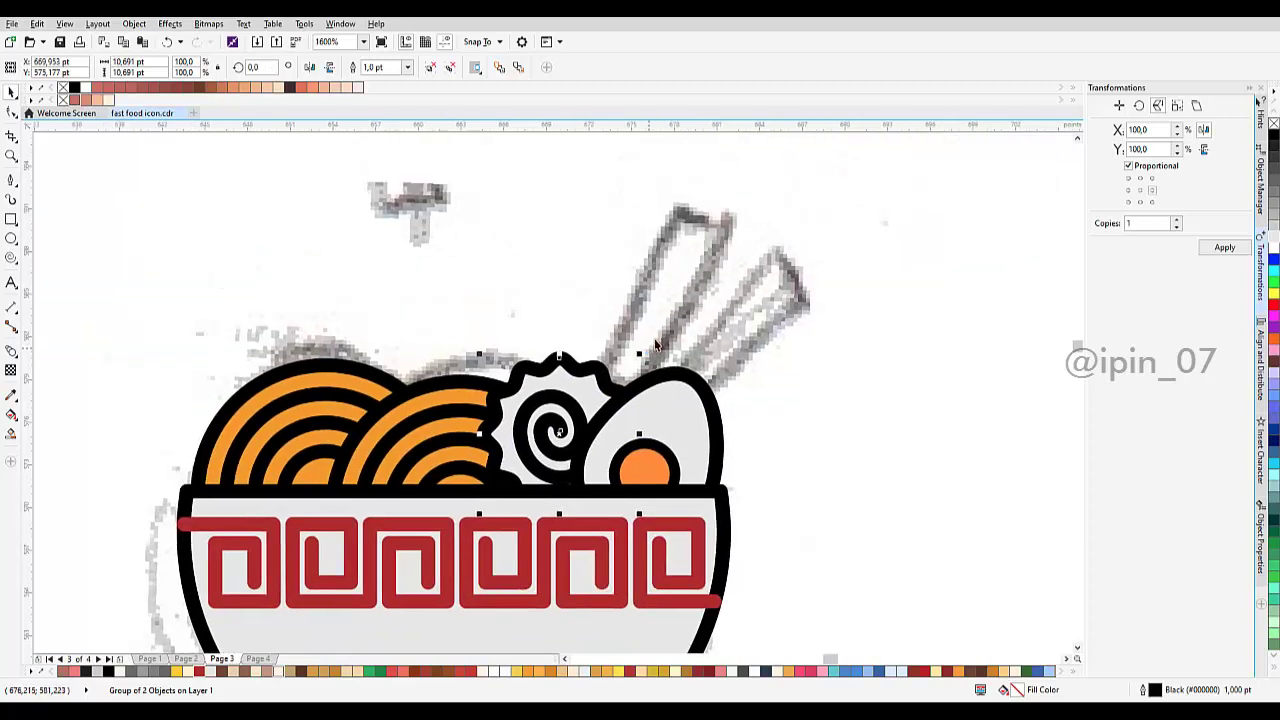
Step: Sample the red of the bowl's rim pattern and apply it to the fish cake's spiral
scroll(655, 340, "down", 2)
left_click(715, 311)
scroll(636, 348, "up", 4)
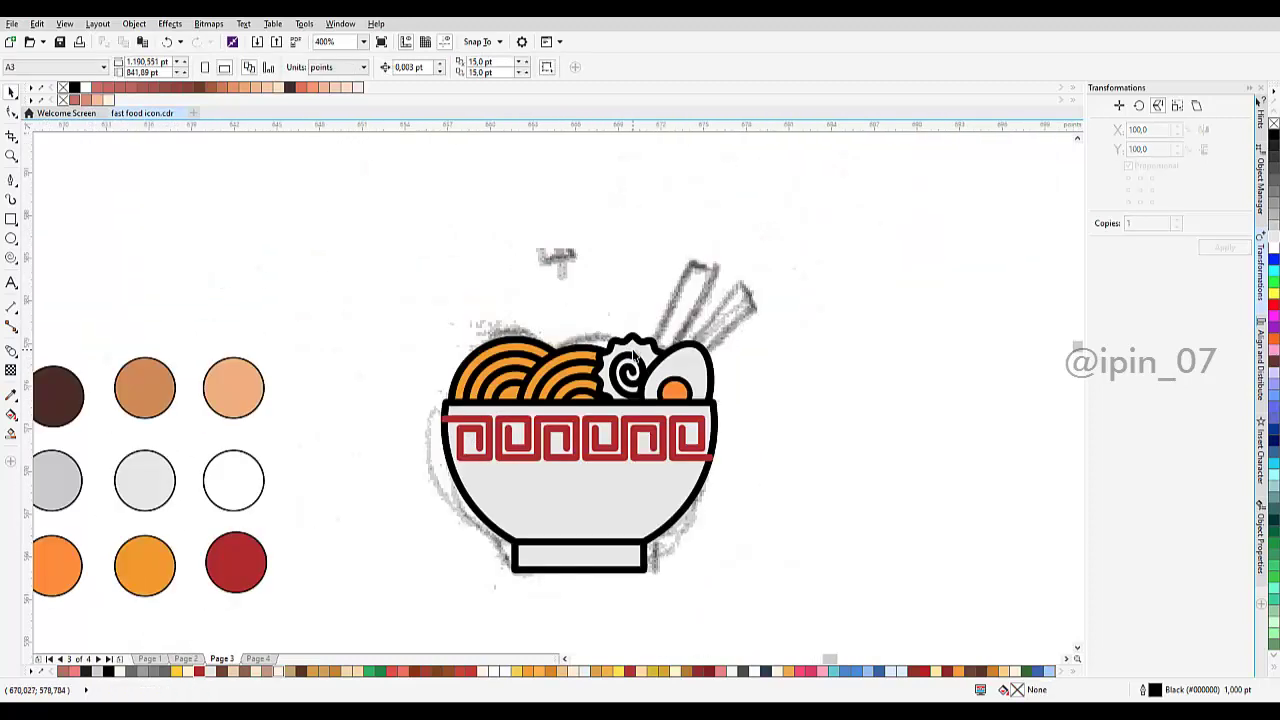
left_click(11, 395)
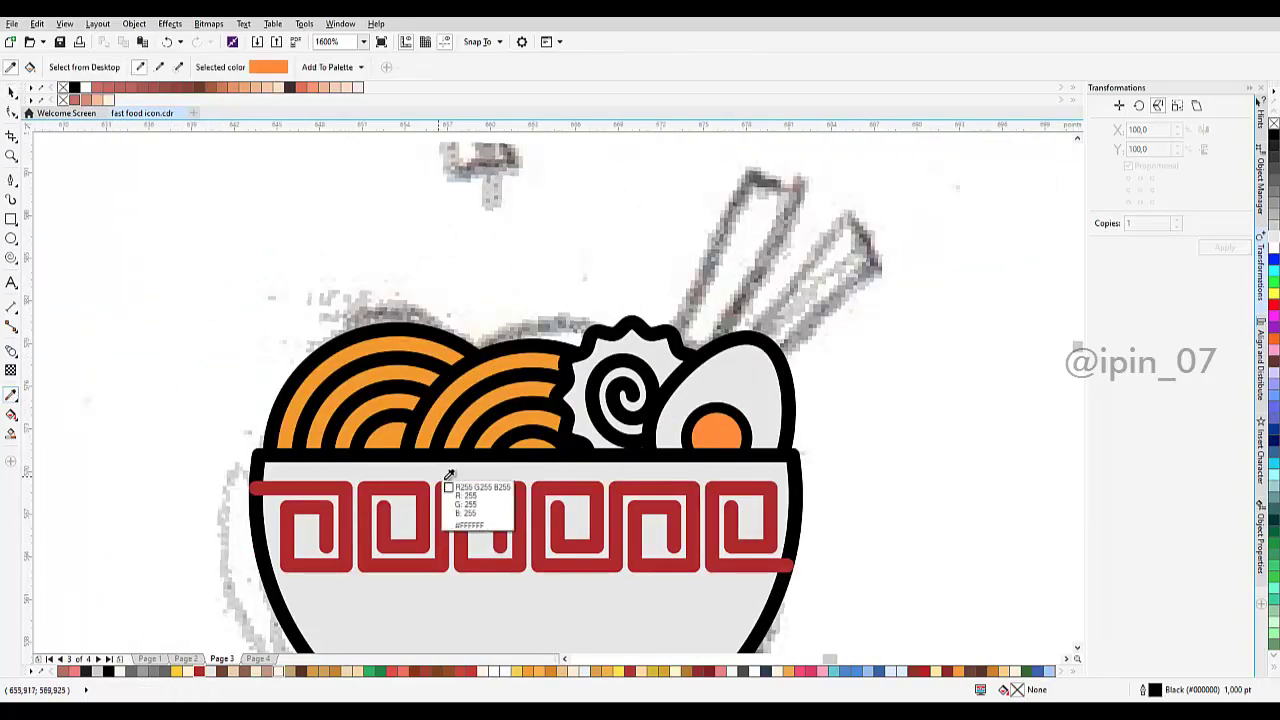
left_click(455, 487)
scroll(648, 390, "down", 4)
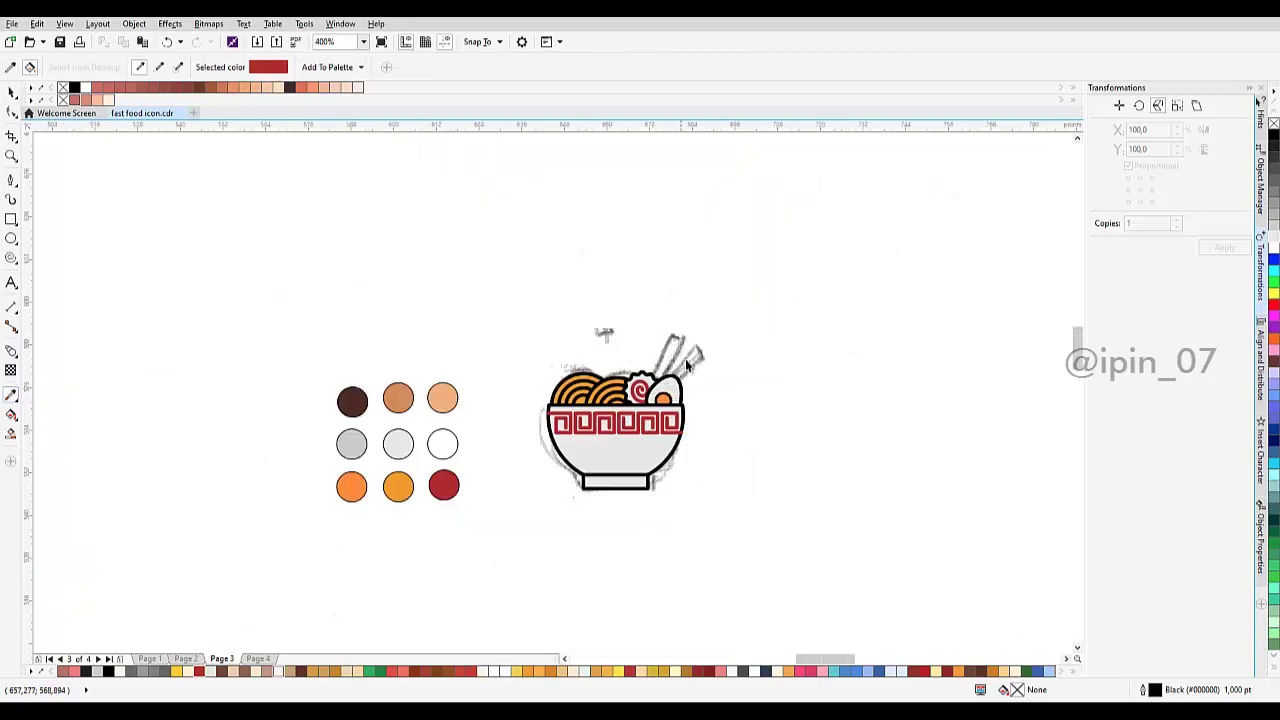
key("space")
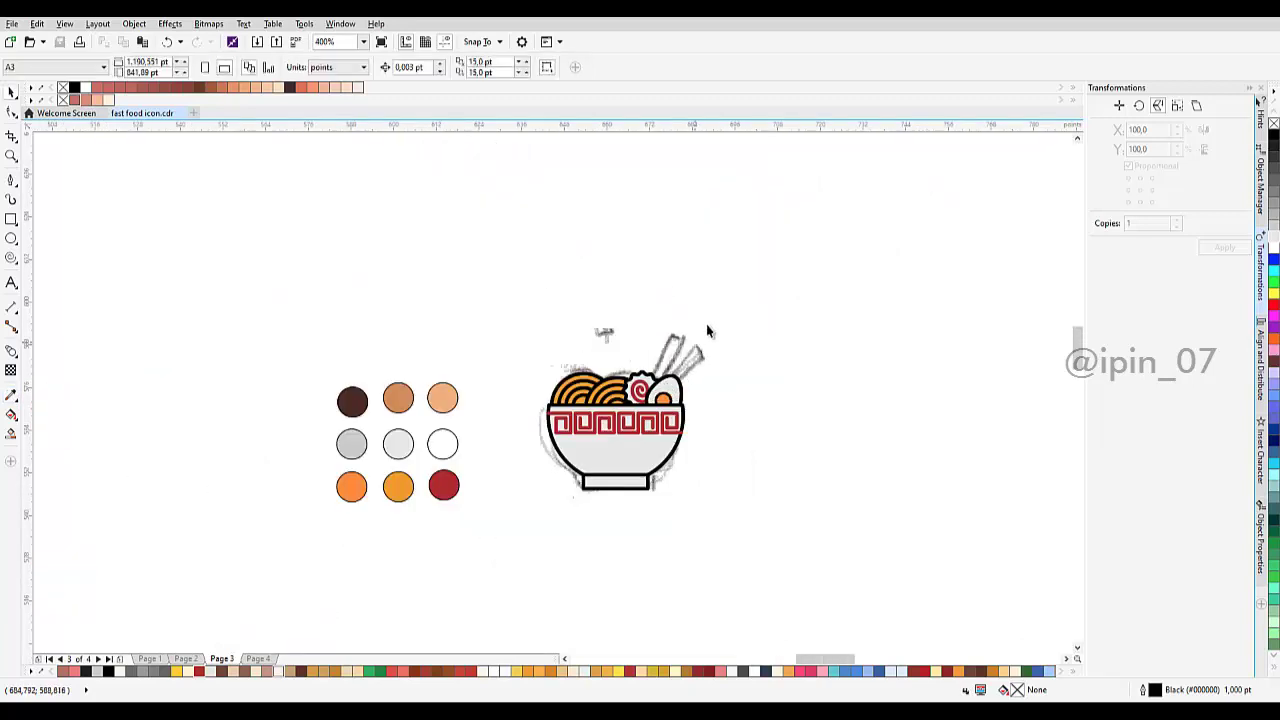
Step: Draw a tall narrow rectangle about 3.6 by 32.4 pt with a 1.0 pt outline, above and right of the bowl
left_click_drag(707, 325, 673, 329)
left_click(11, 220)
scroll(563, 289, "right", 4)
scroll(563, 289, "up", 1)
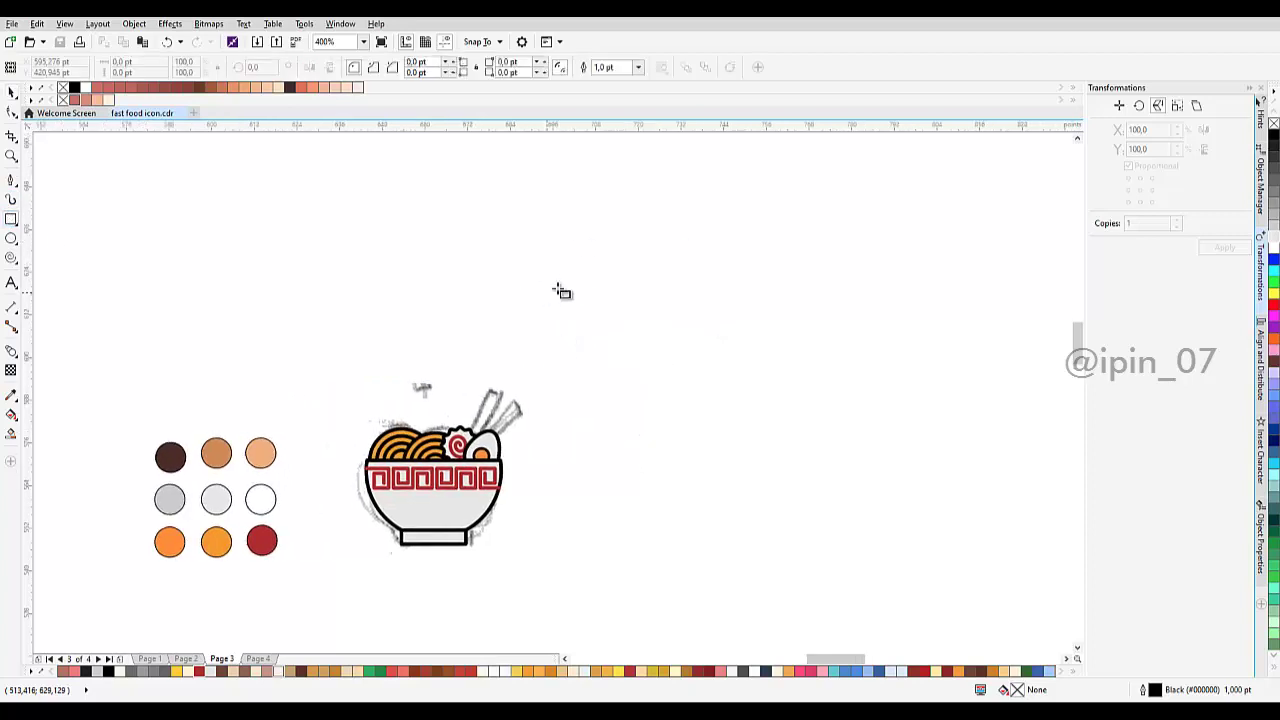
left_click_drag(577, 262, 590, 377)
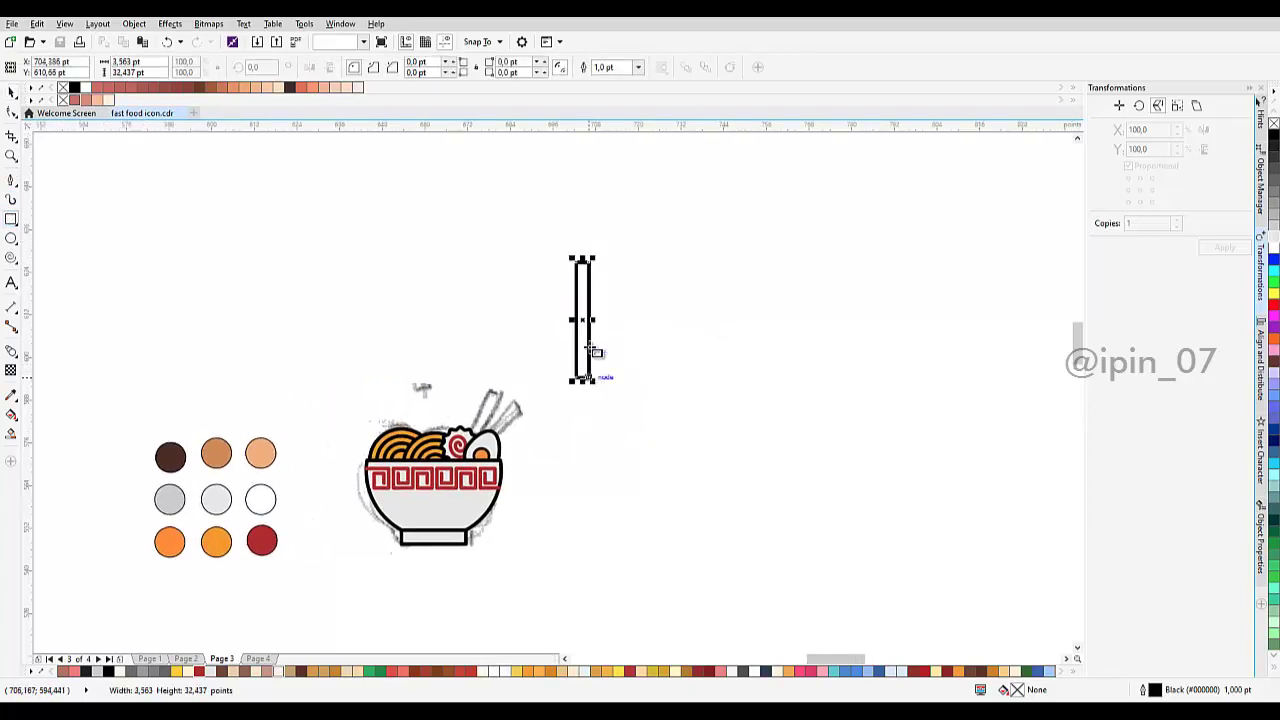
Step: Narrow the tall rectangle from its right side to about 3.1 pt wide
scroll(590, 377, "up", 2)
scroll(592, 271, "up", 1)
scroll(586, 337, "down", 2)
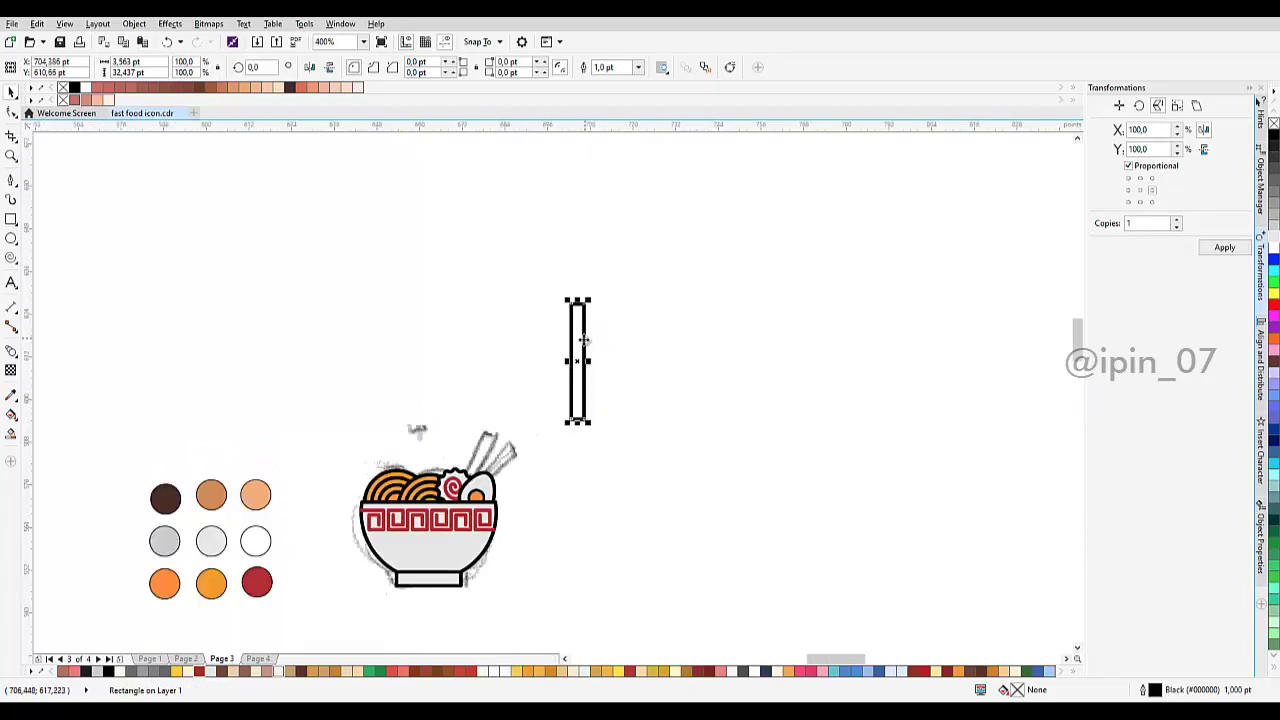
scroll(581, 380, "up", 1)
scroll(600, 400, "up", 2)
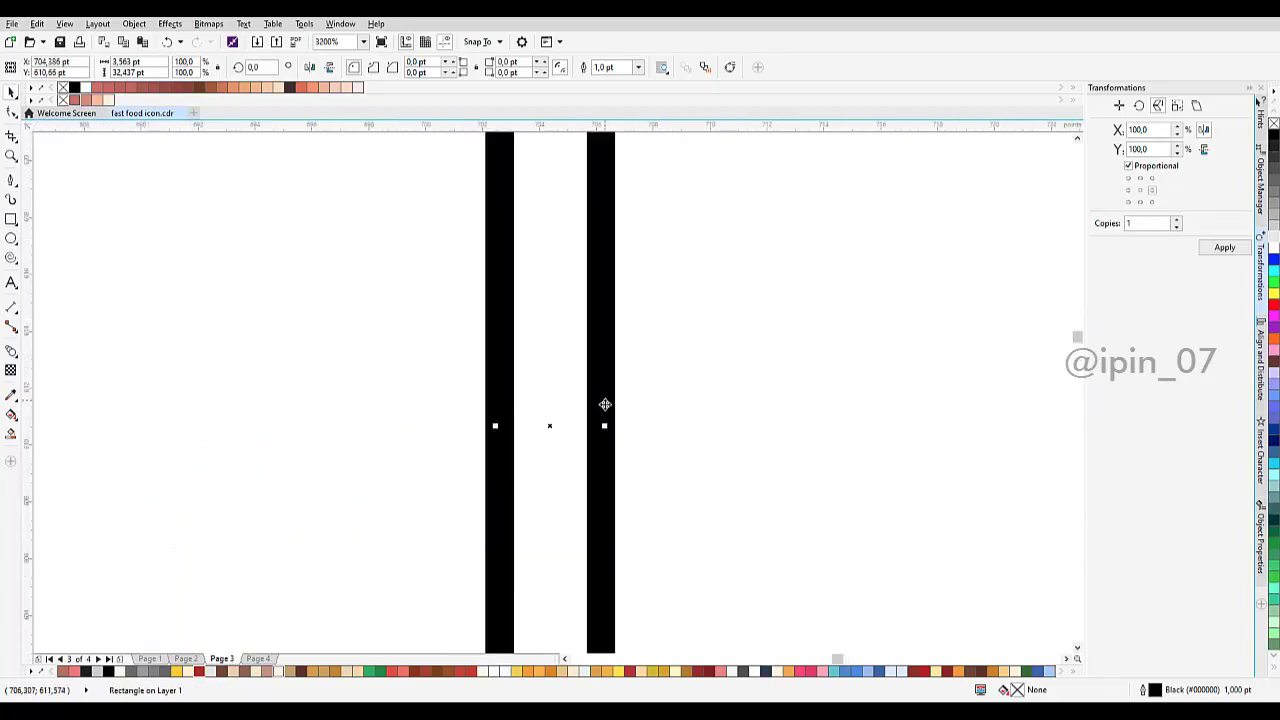
left_click_drag(605, 426, 587, 428)
scroll(606, 443, "down", 2)
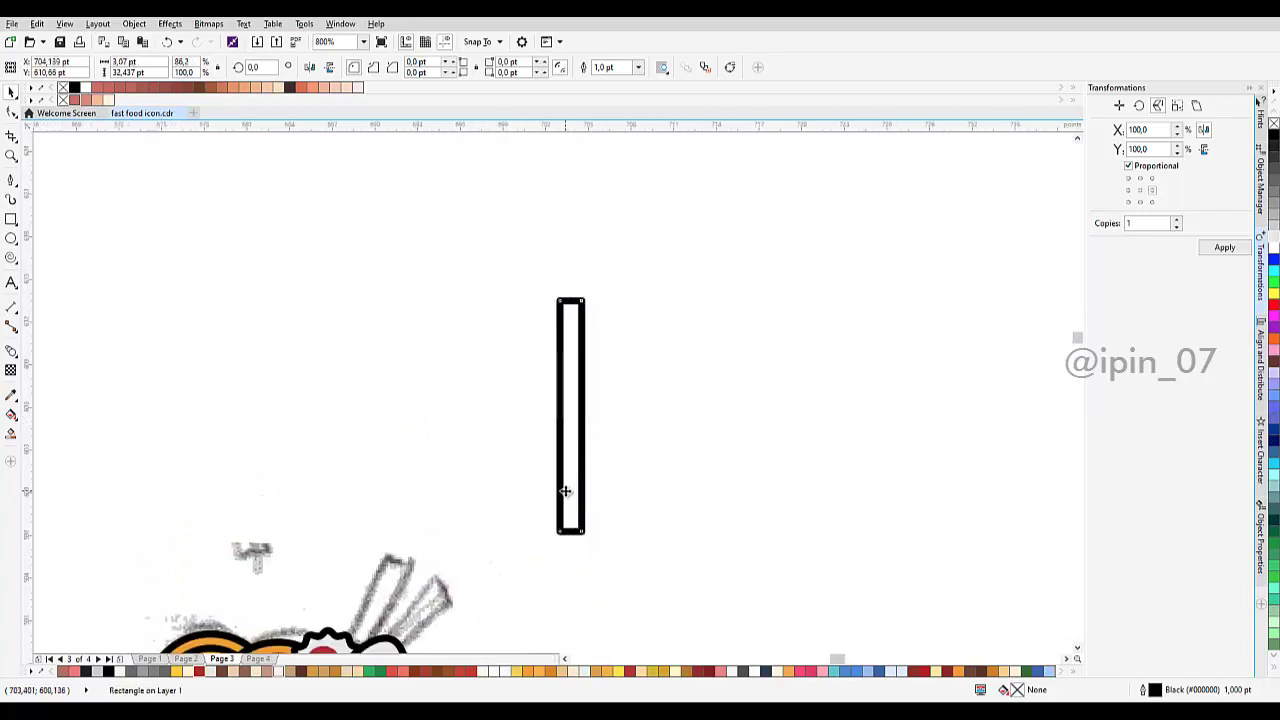
Step: Convert the rectangle to curves and move its lower-right node inward to taper it into a chopstick
scroll(563, 491, "up", 1)
left_click(133, 23)
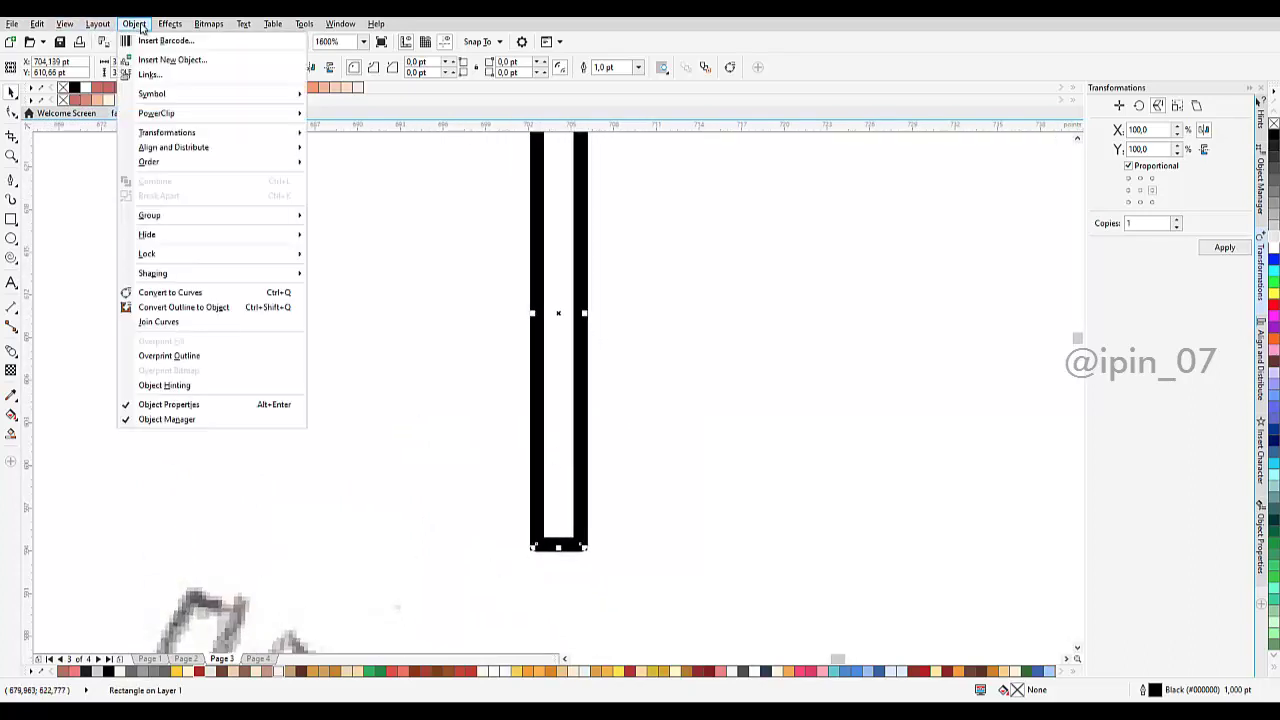
left_click(197, 293)
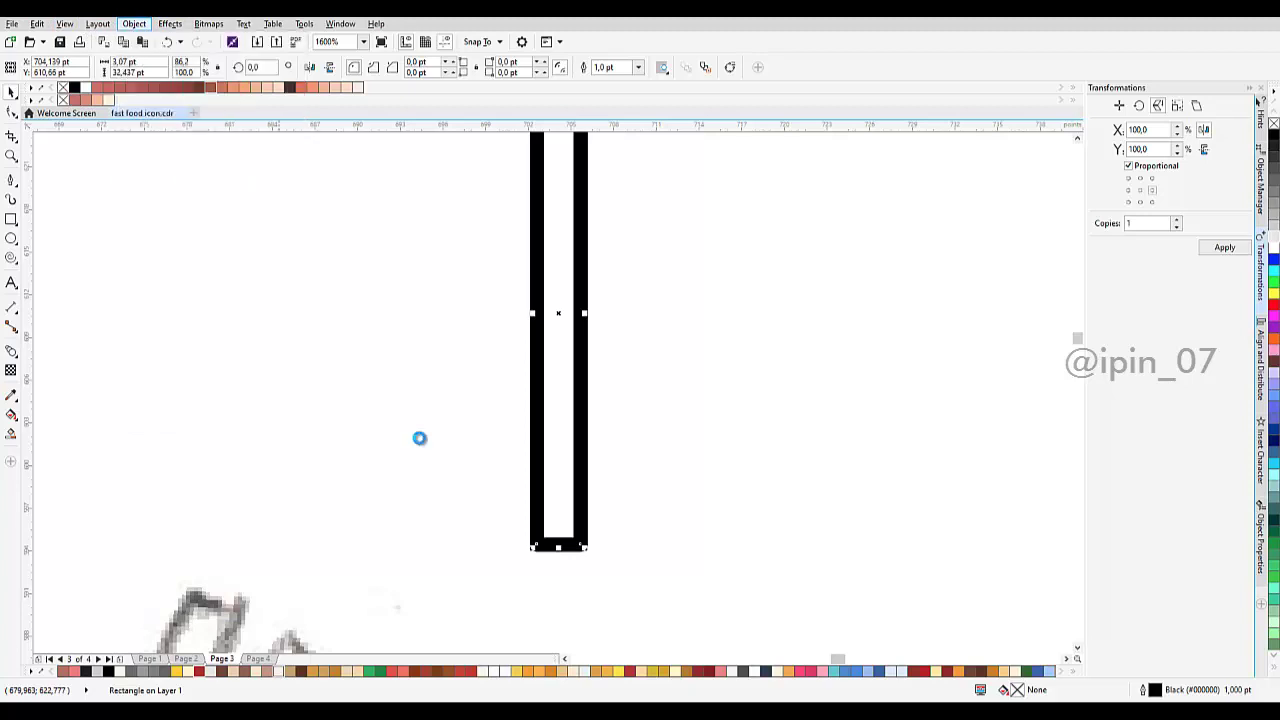
key("F10")
scroll(586, 534, "up", 1)
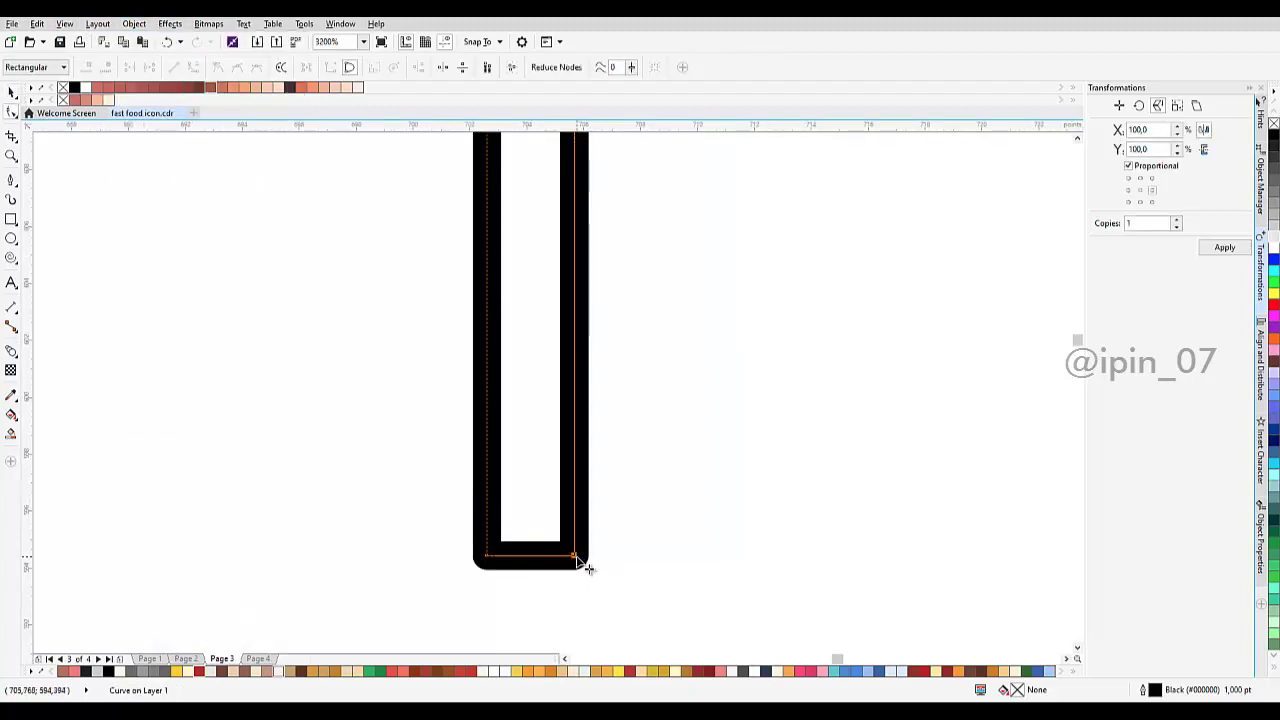
left_click_drag(584, 561, 535, 557)
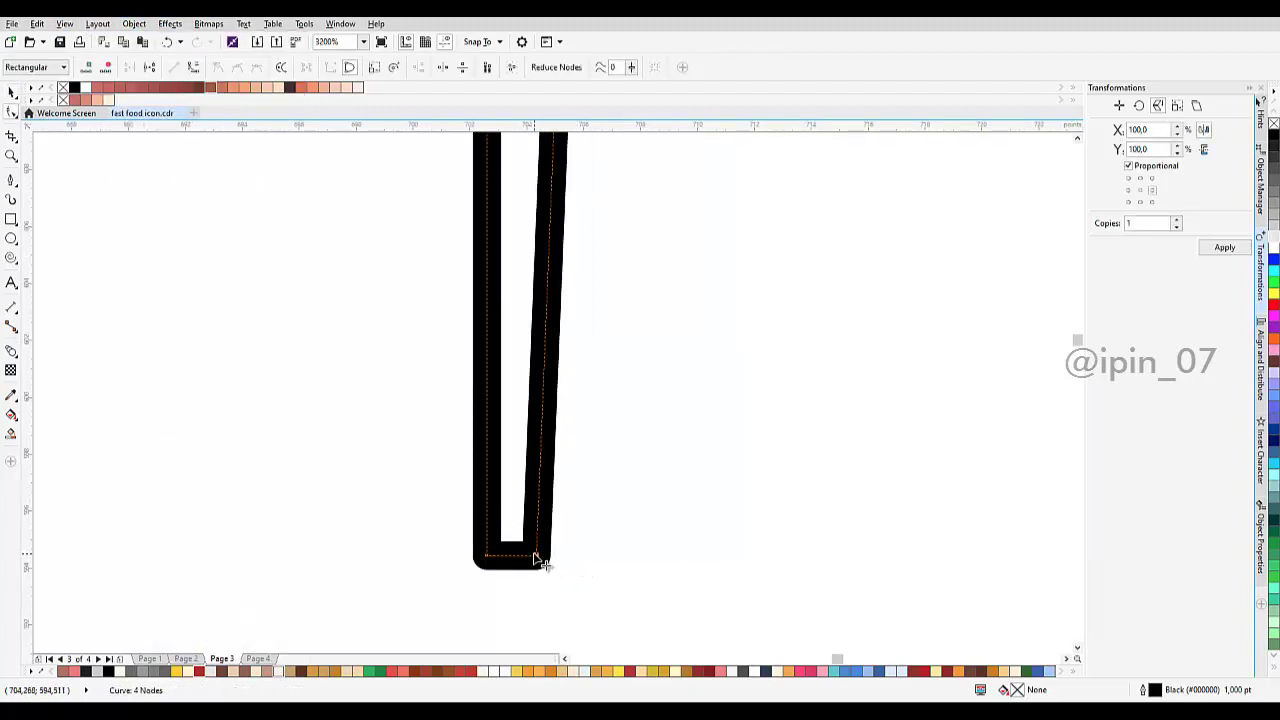
scroll(537, 408, "down", 3)
key("space")
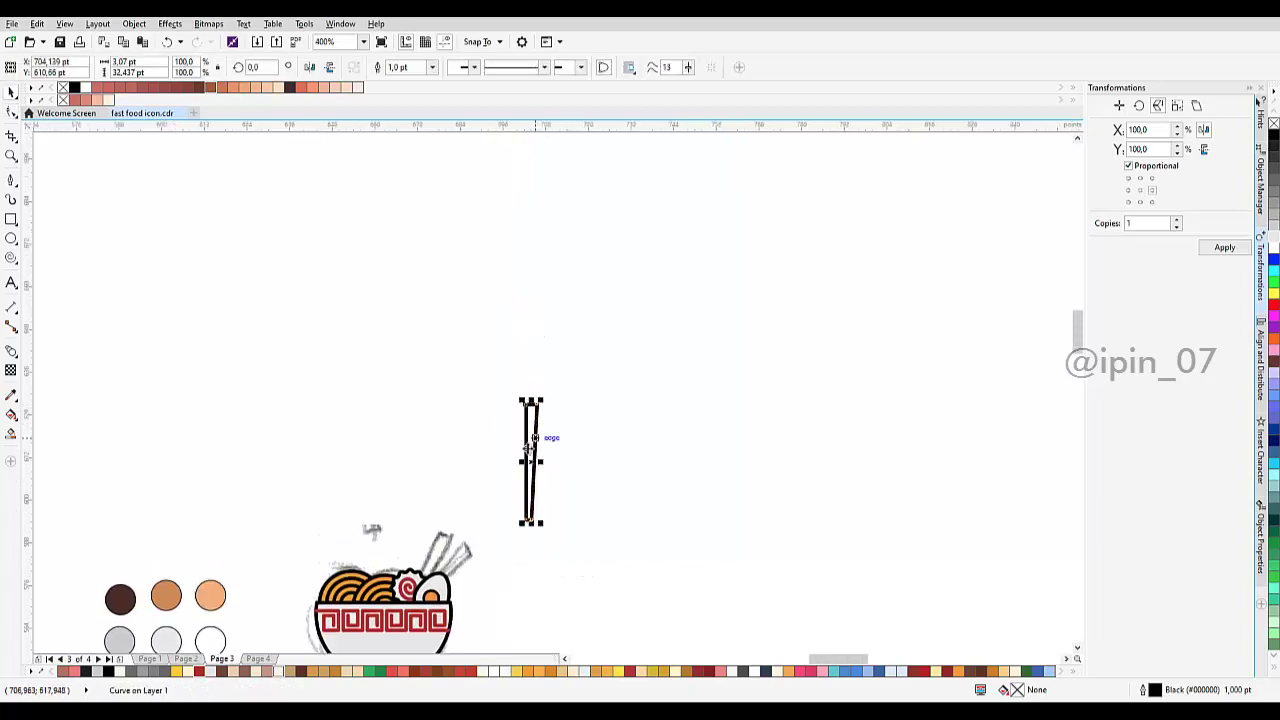
Step: Place one mirrored copy of the chopstick to its right with a small gap, then flip it horizontally to match the original
scroll(529, 446, "up", 1)
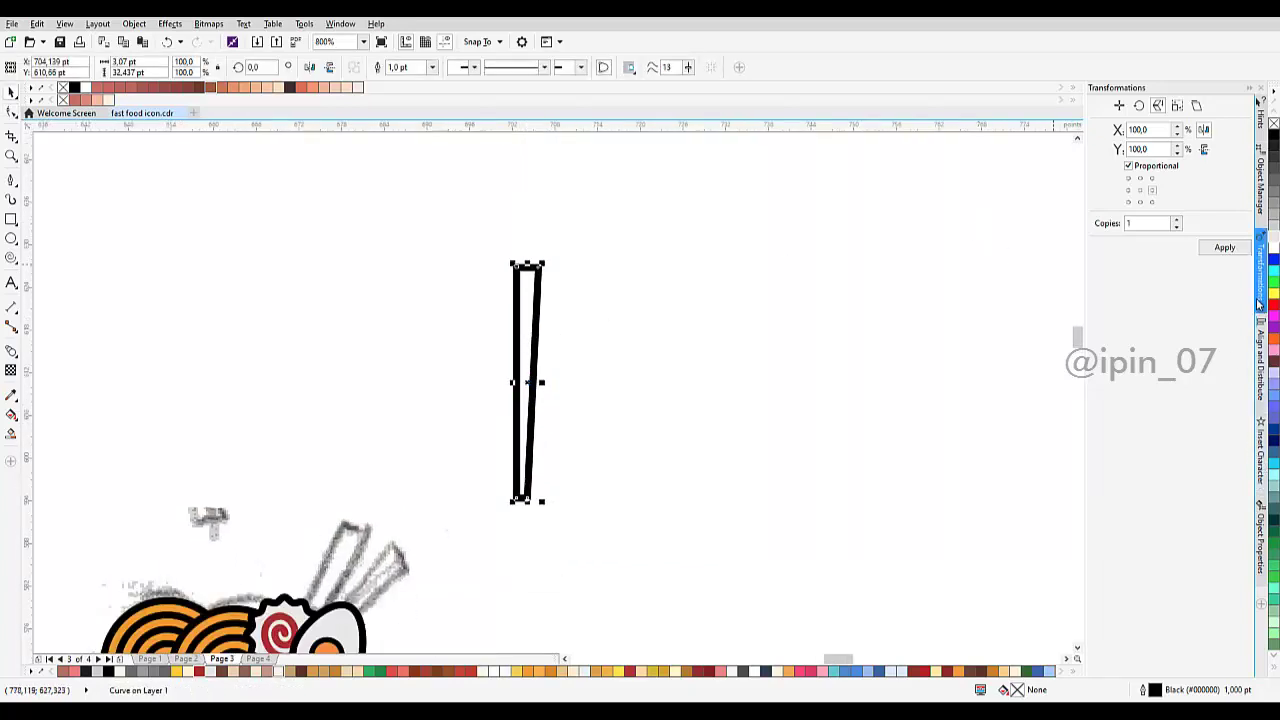
left_click(1213, 250)
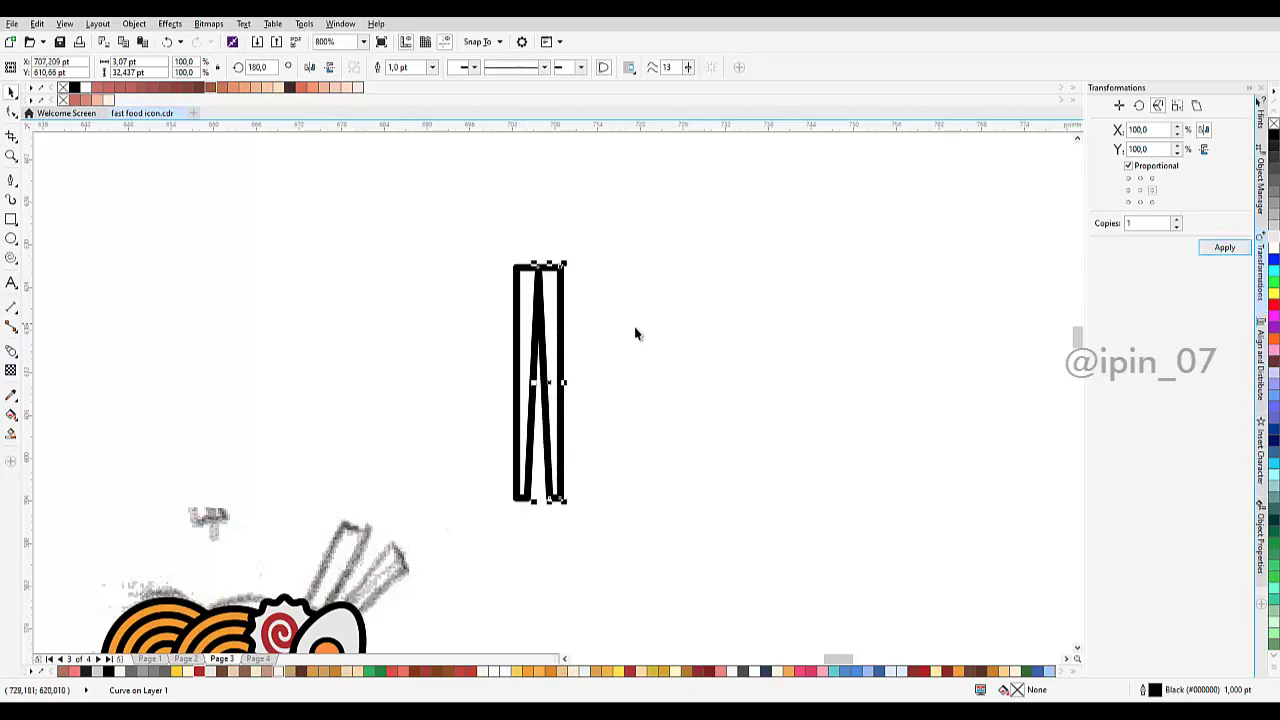
scroll(551, 337, "up", 3)
scroll(591, 340, "down", 3)
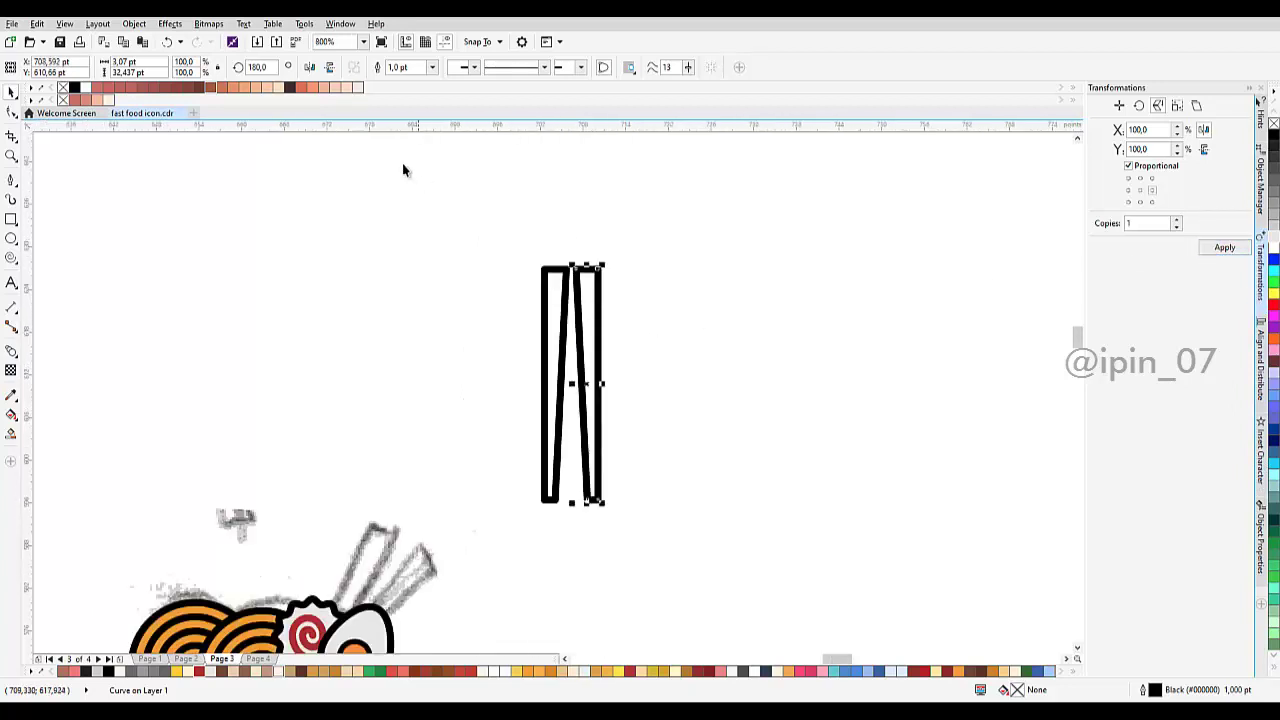
left_click(311, 67)
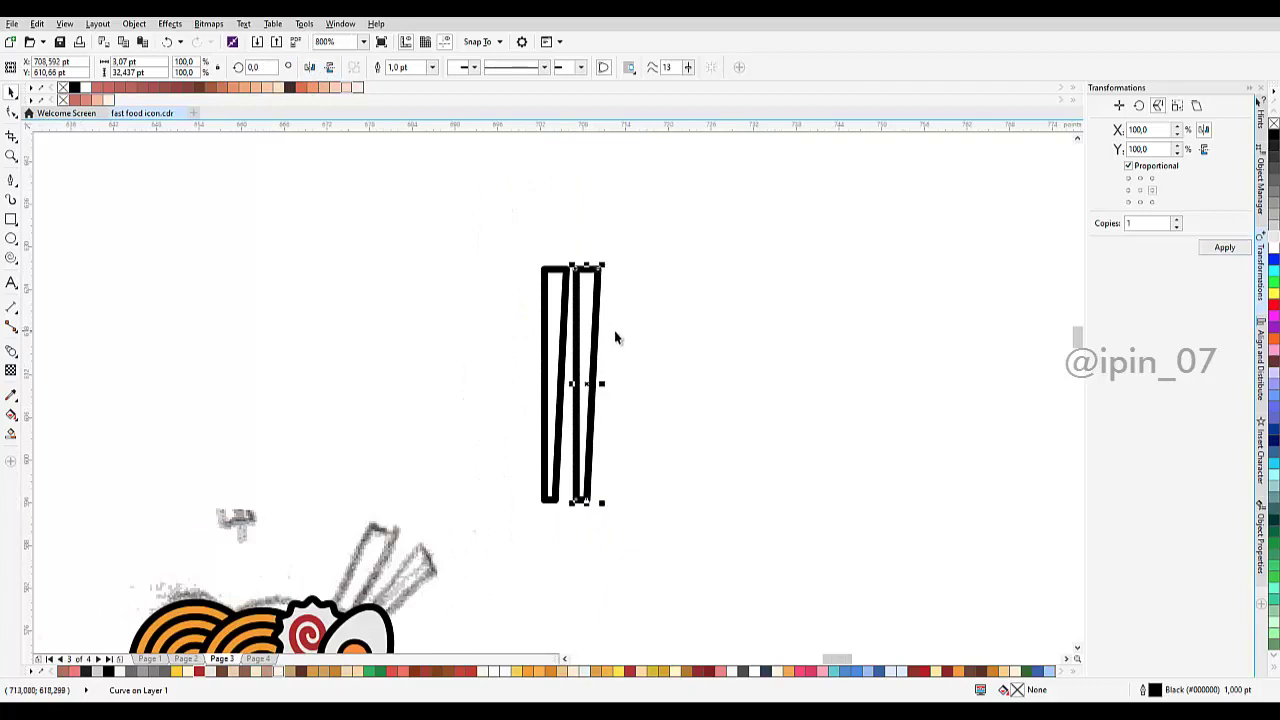
Step: Mirror the right chopstick half horizontally so that it points the same way as the left half
key("ctrl+z")
scroll(590, 314, "up", 1)
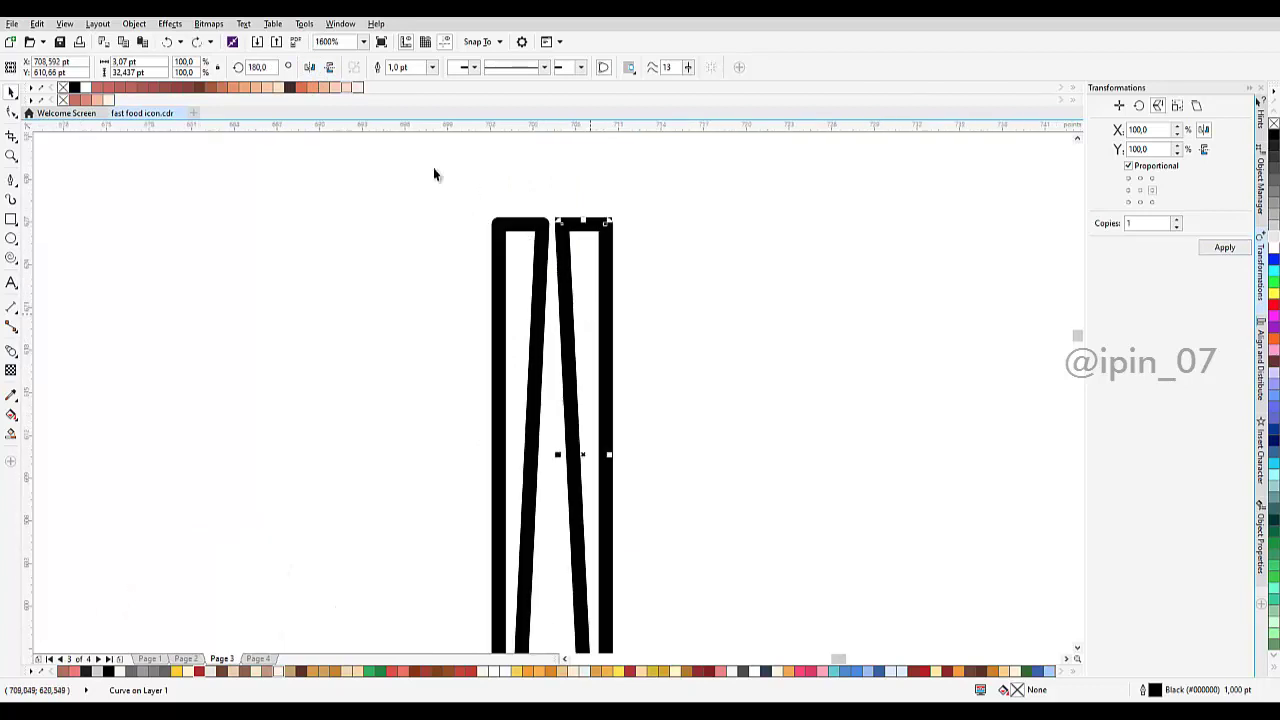
left_click(311, 67)
left_click(598, 275)
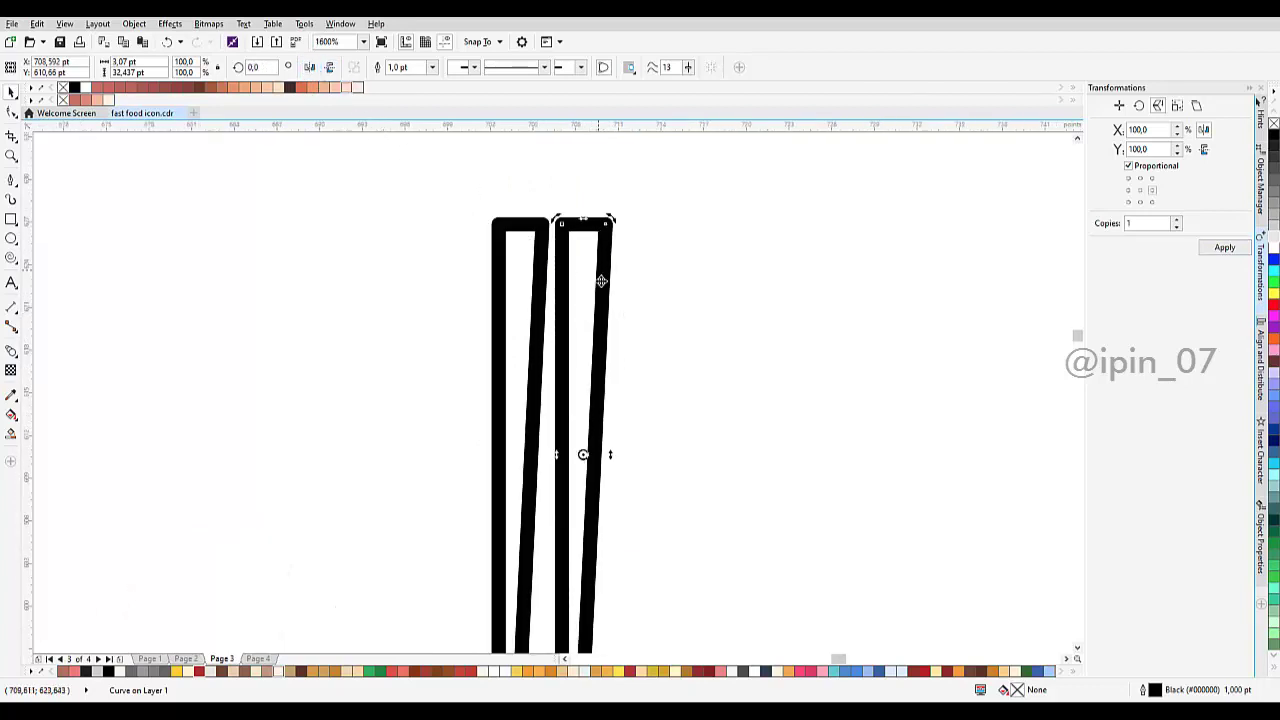
scroll(600, 278, "down", 1)
scroll(600, 275, "up", 1)
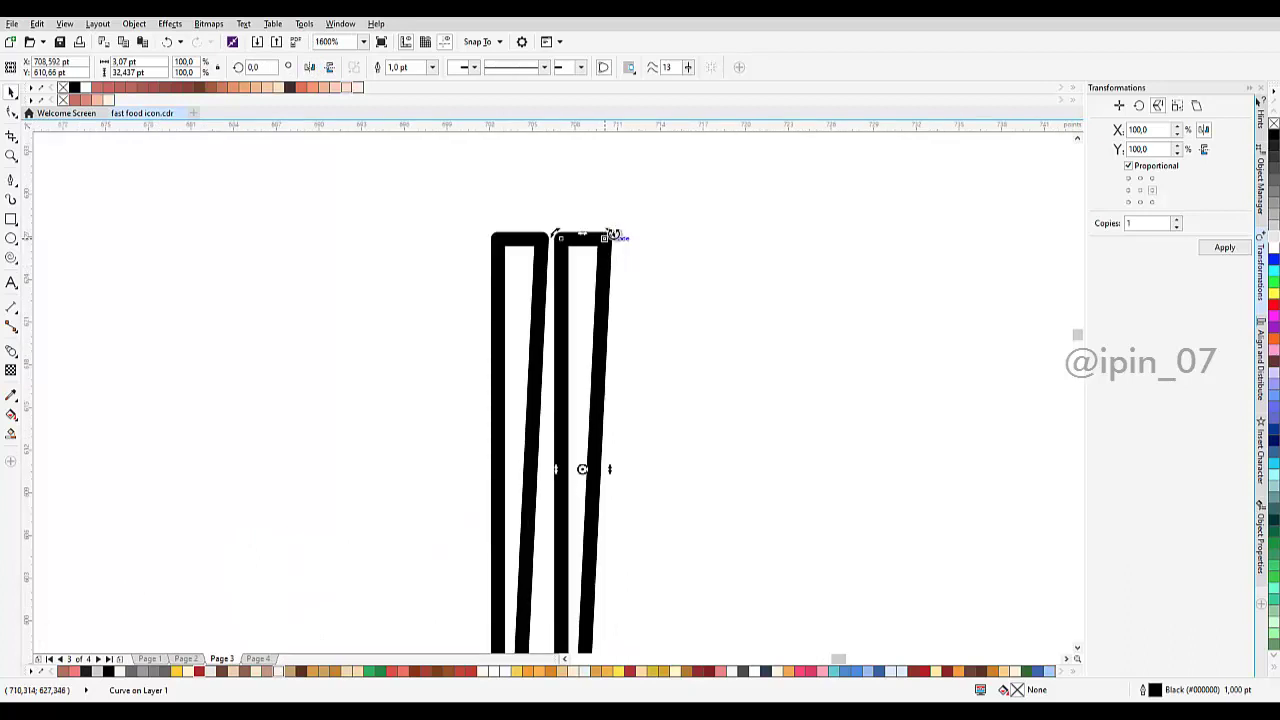
Step: Tilt the right chopstick half outward about 22 degrees and set its narrow end beside the left half's narrow end
key("ctrl+z")
left_click_drag(614, 236, 692, 273)
left_click(632, 277)
scroll(634, 277, "down", 1)
scroll(634, 277, "up", 1)
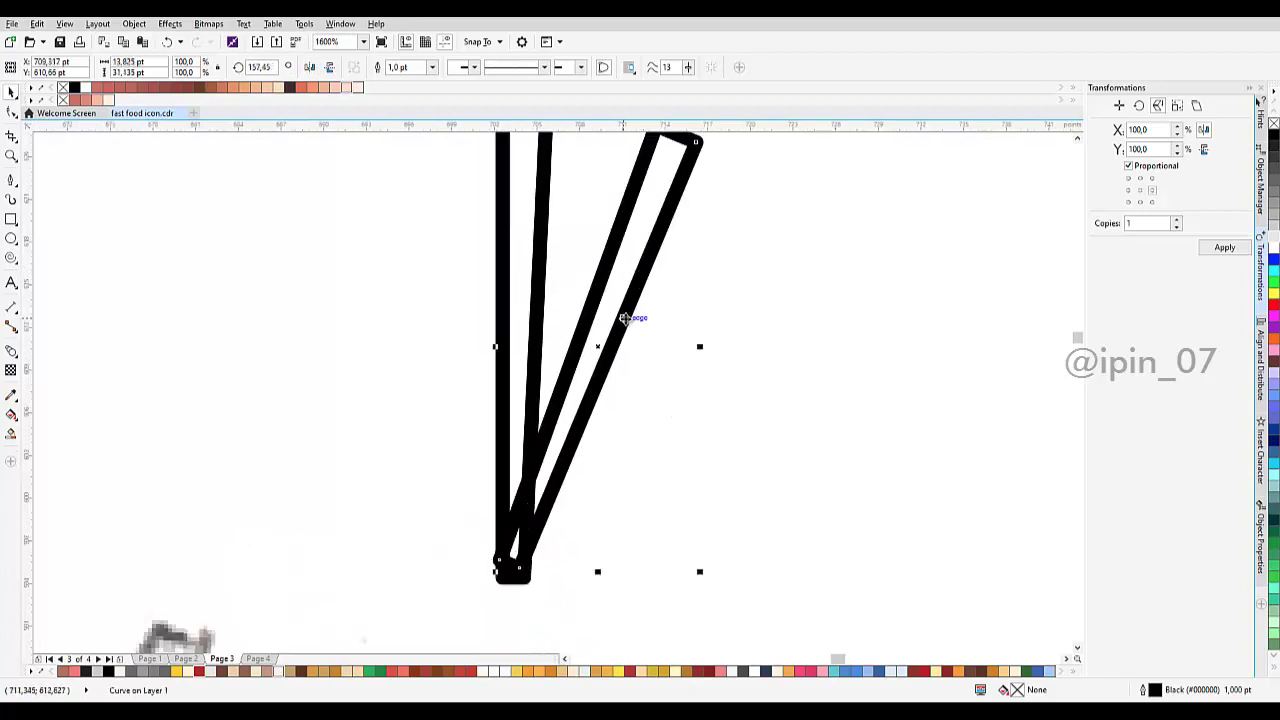
mouse_move(623, 318)
left_mouse_down()
mouse_move(649, 337)
mouse_move(640, 330)
left_mouse_up()
scroll(623, 350, "down", 2)
scroll(667, 283, "up", 1)
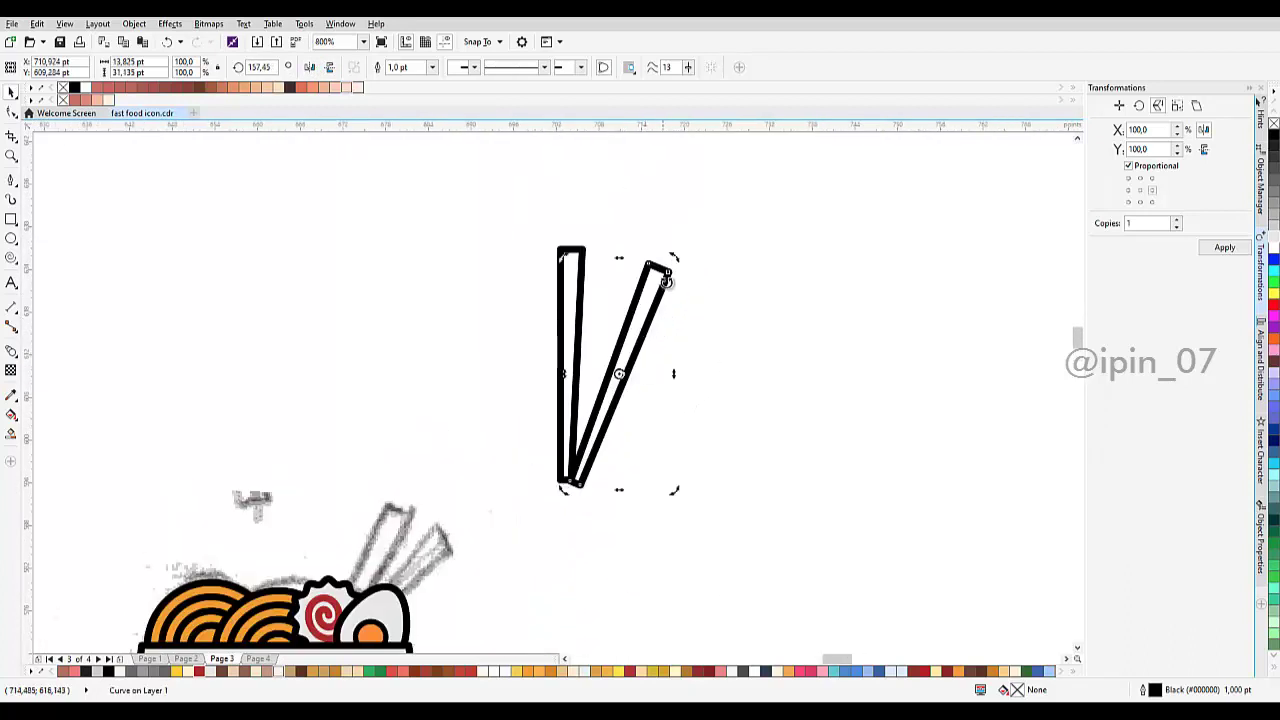
Step: Try a smaller tilt for the right chopstick half, then undo the edits back to the upright mirrored pair
left_click_drag(673, 258, 657, 253)
left_click(636, 313)
left_click_drag(635, 312, 620, 302)
scroll(593, 353, "down", 1)
key("ctrl+z")
key("ctrl+z")
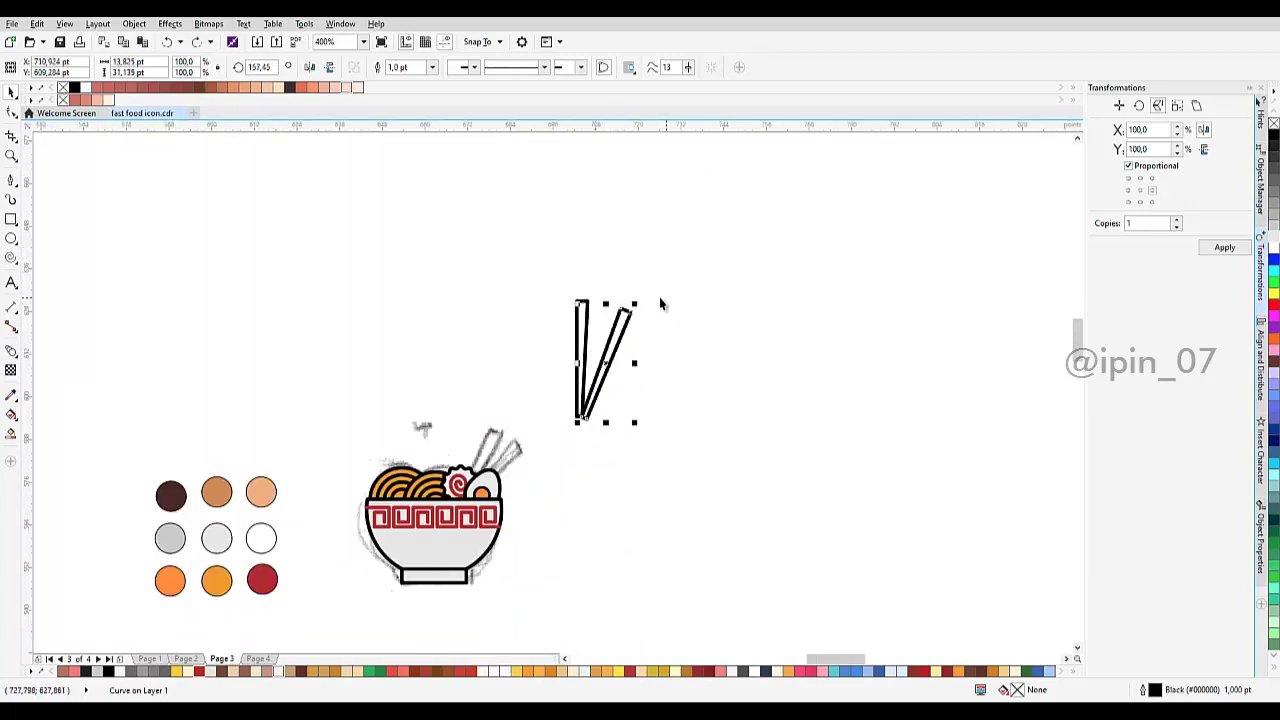
key("ctrl+z")
key("ctrl+z")
scroll(609, 322, "up", 1)
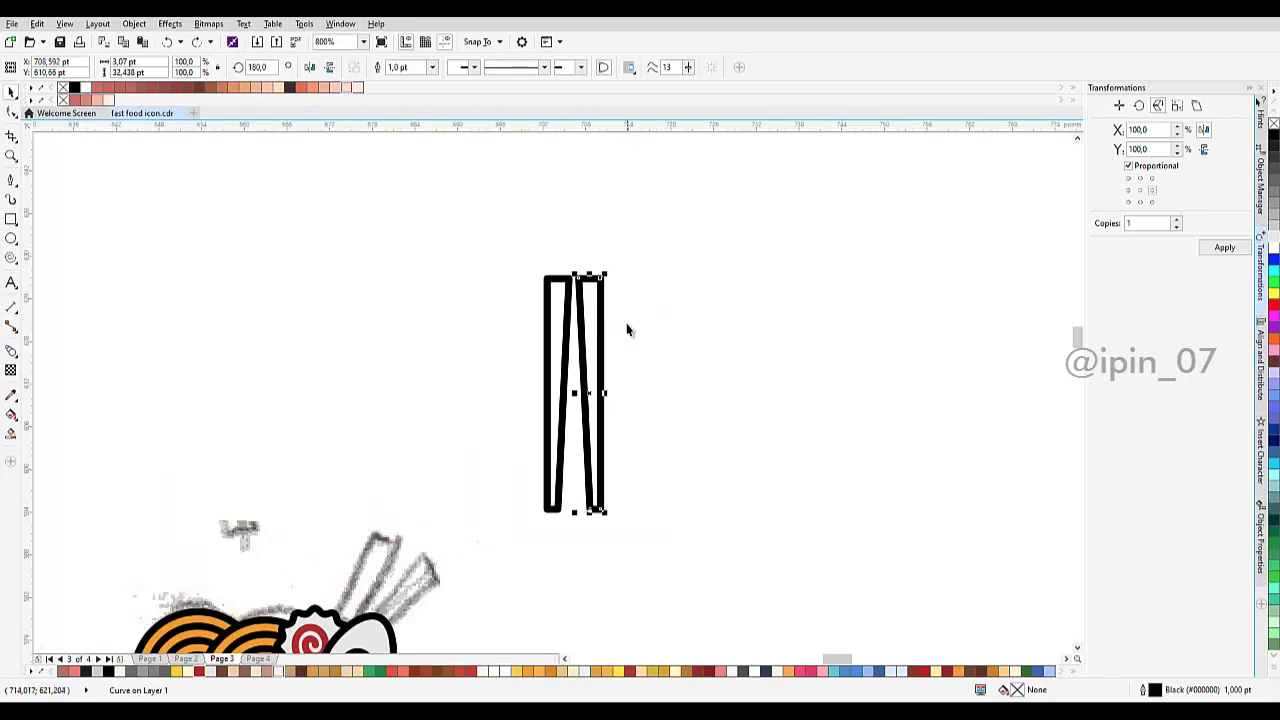
Step: Move the mirrored right half to the other side of the left half so their straight edges coincide
left_click_drag(594, 332, 530, 328)
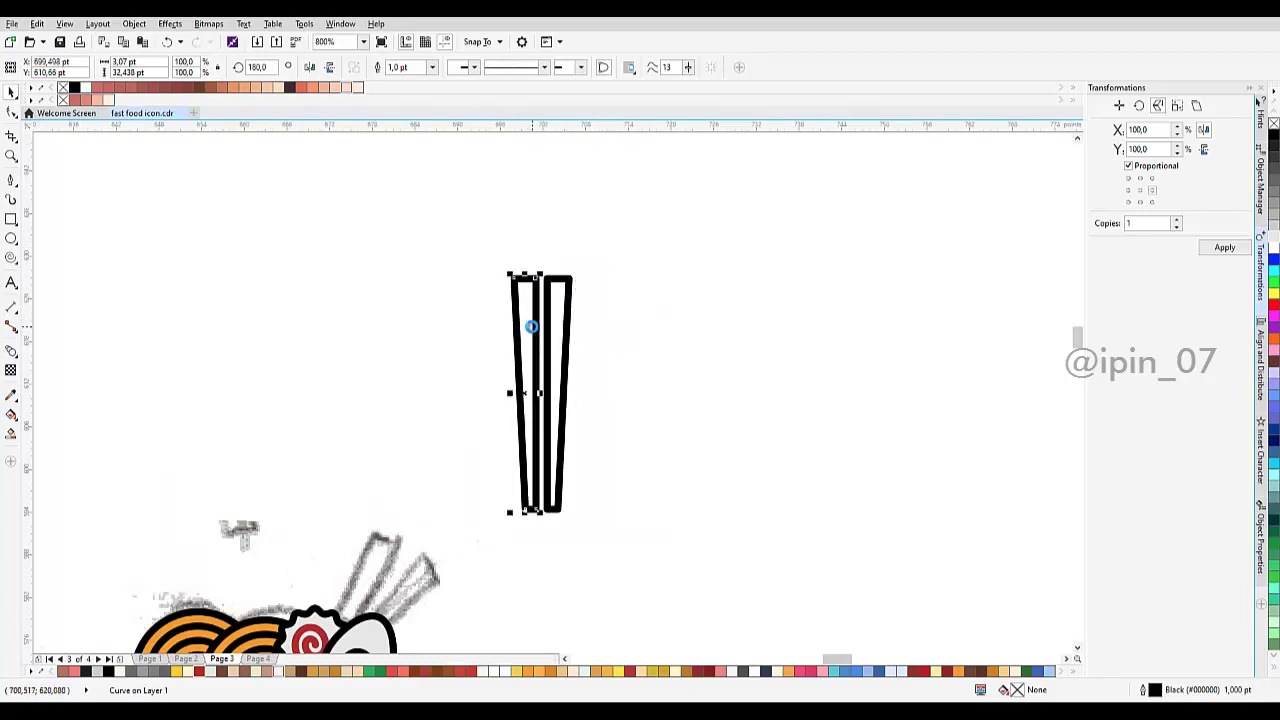
scroll(531, 327, "up", 1)
left_click_drag(537, 327, 560, 329)
scroll(634, 328, "down", 1)
left_click(516, 279)
Step: Rotate both chopstick halves together to 270 degrees and place them horizontally above the noodle bowl
left_click_drag(474, 240, 655, 517)
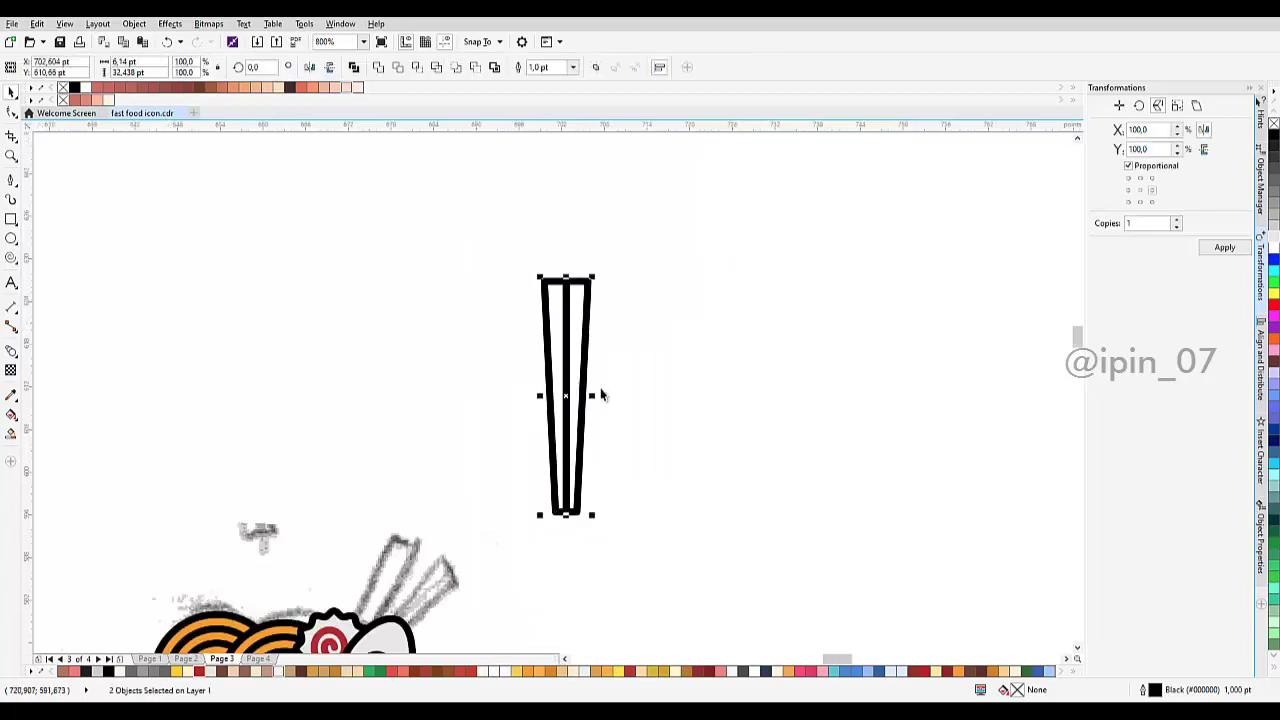
left_click(567, 358)
left_click_drag(596, 278, 674, 420)
left_click_drag(662, 341, 533, 476)
scroll(634, 380, "up", 1)
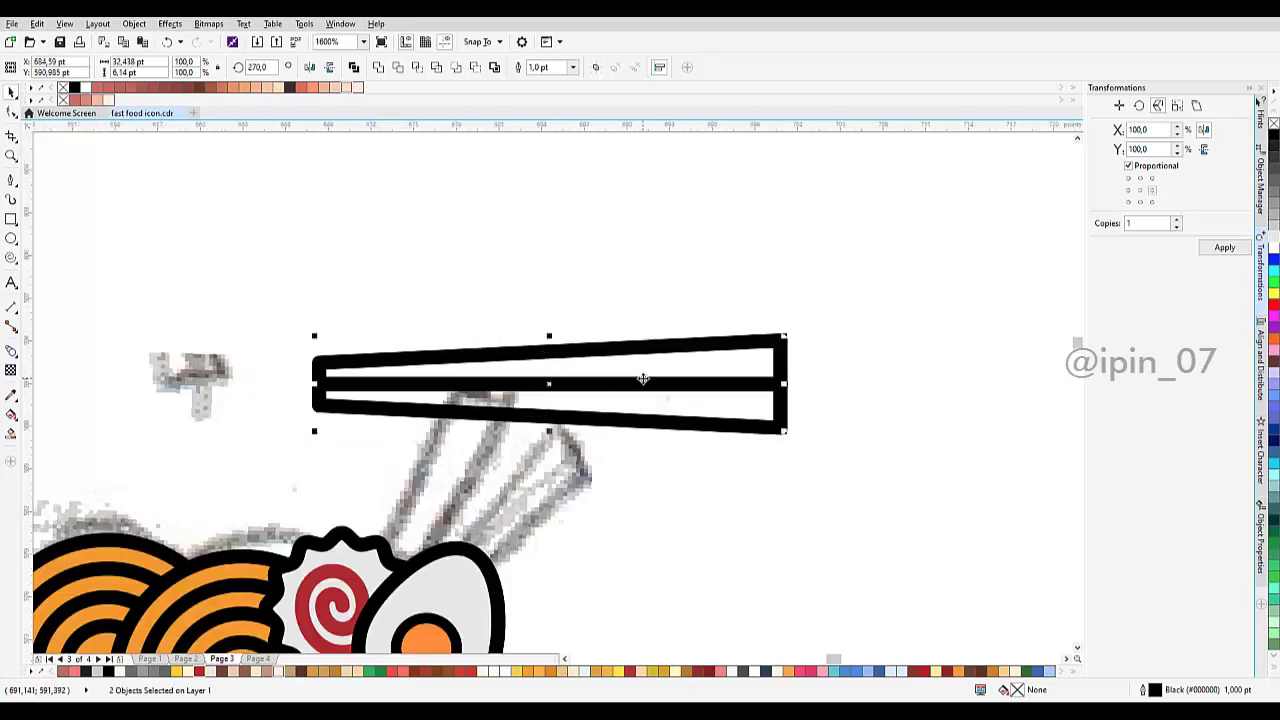
scroll(643, 371, "down", 2)
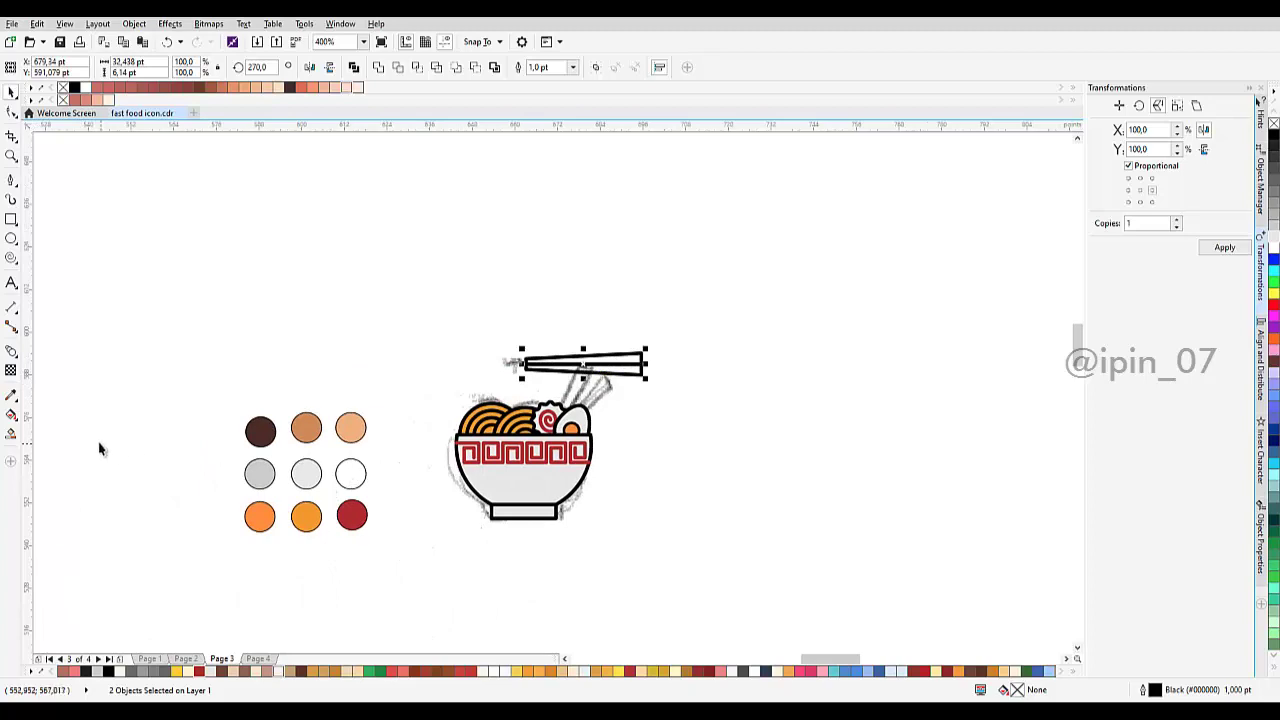
Step: Fill both chopstick halves with the light peach colour sampled from the palette circles (#F0B17B)
left_click(12, 397)
scroll(320, 430, "up", 1)
left_click(376, 420)
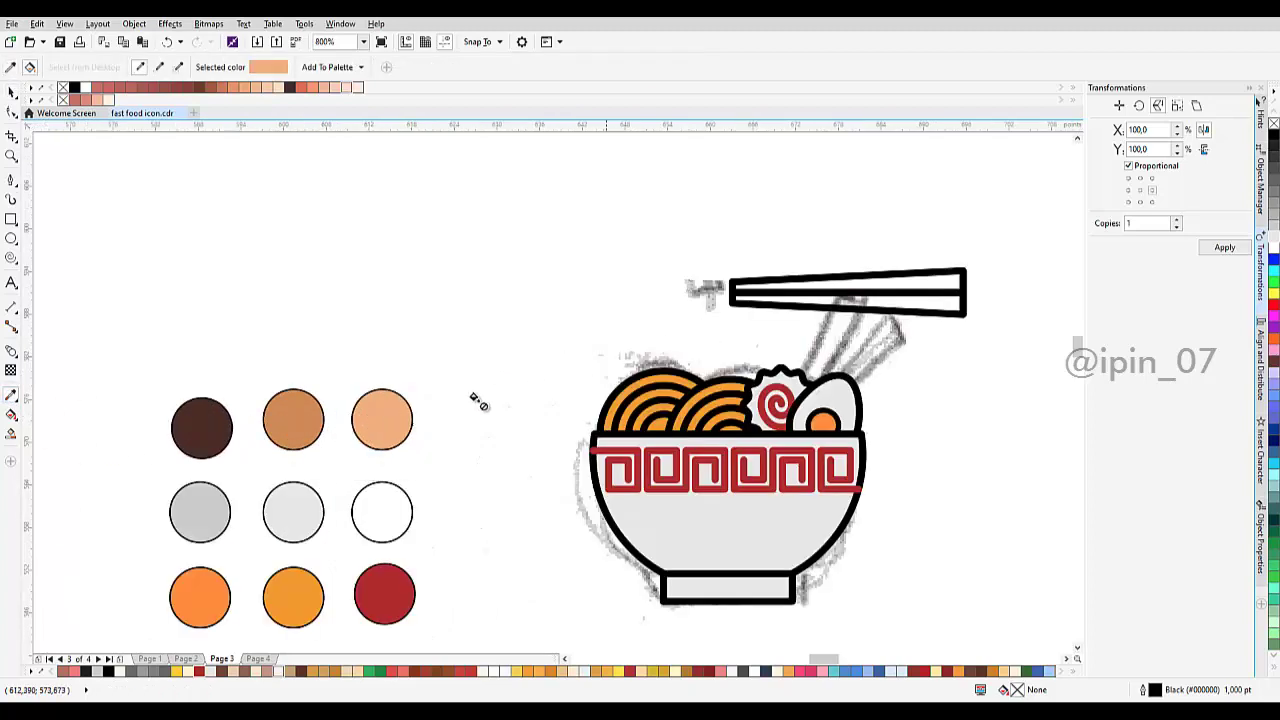
scroll(928, 283, "up", 1)
left_click(928, 283)
left_click(932, 318)
scroll(730, 374, "down", 2)
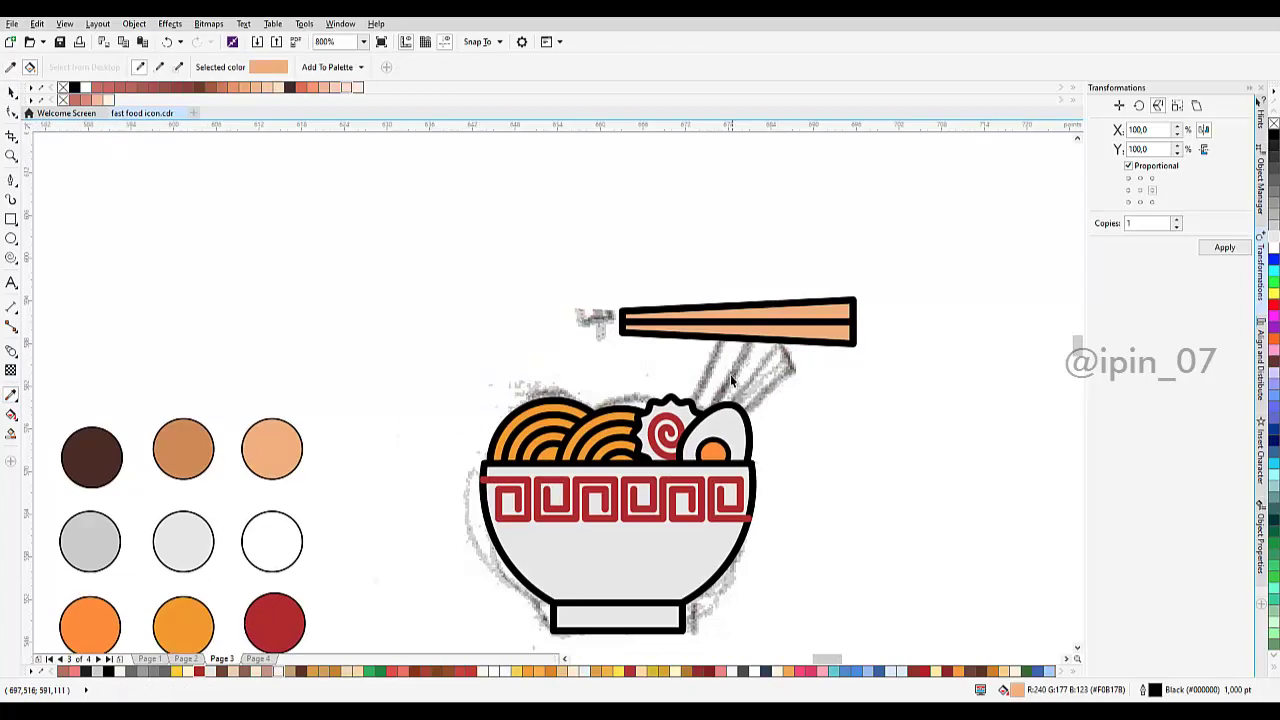
Step: Move the bitmap sketch out from behind the bowl to the empty area at its right
key("space")
left_click_drag(594, 368, 923, 400)
scroll(575, 343, "up", 1)
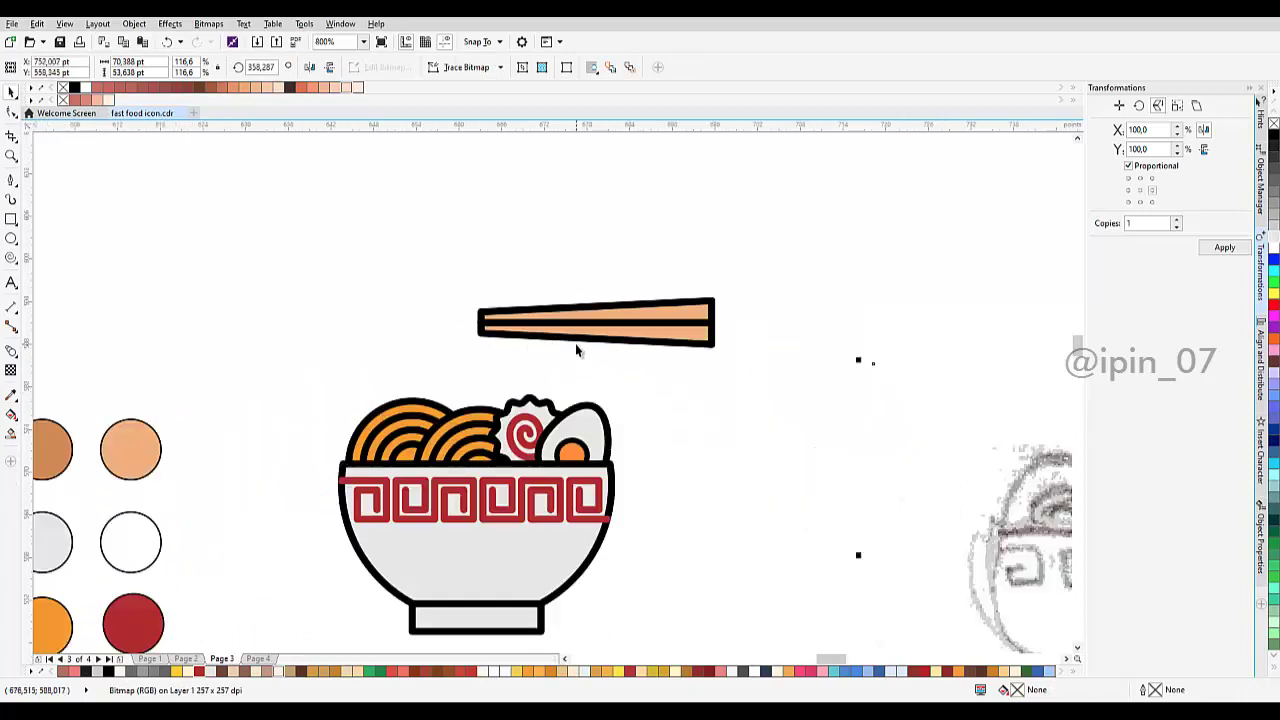
Step: Draw a narrow upright rectangle about 1.8 by 25.3 pt from the chopsticks' narrow end down into the bowl
left_click(12, 221)
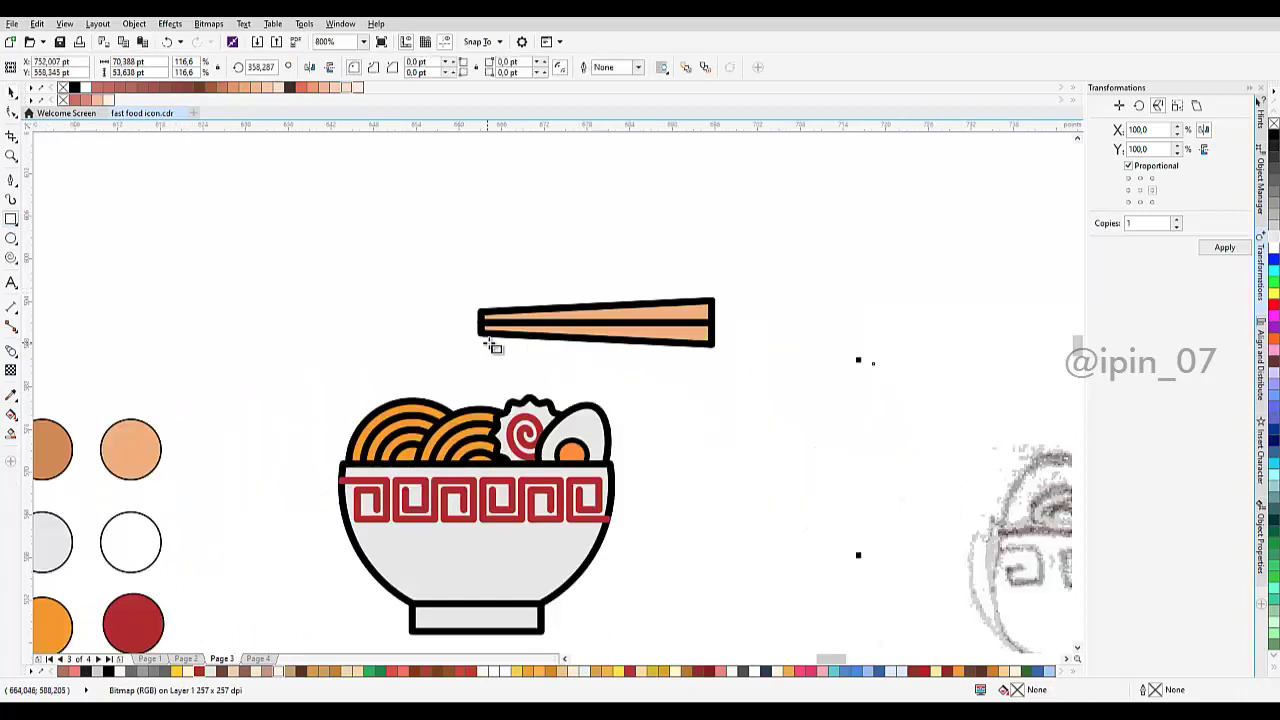
scroll(478, 365, "up", 1)
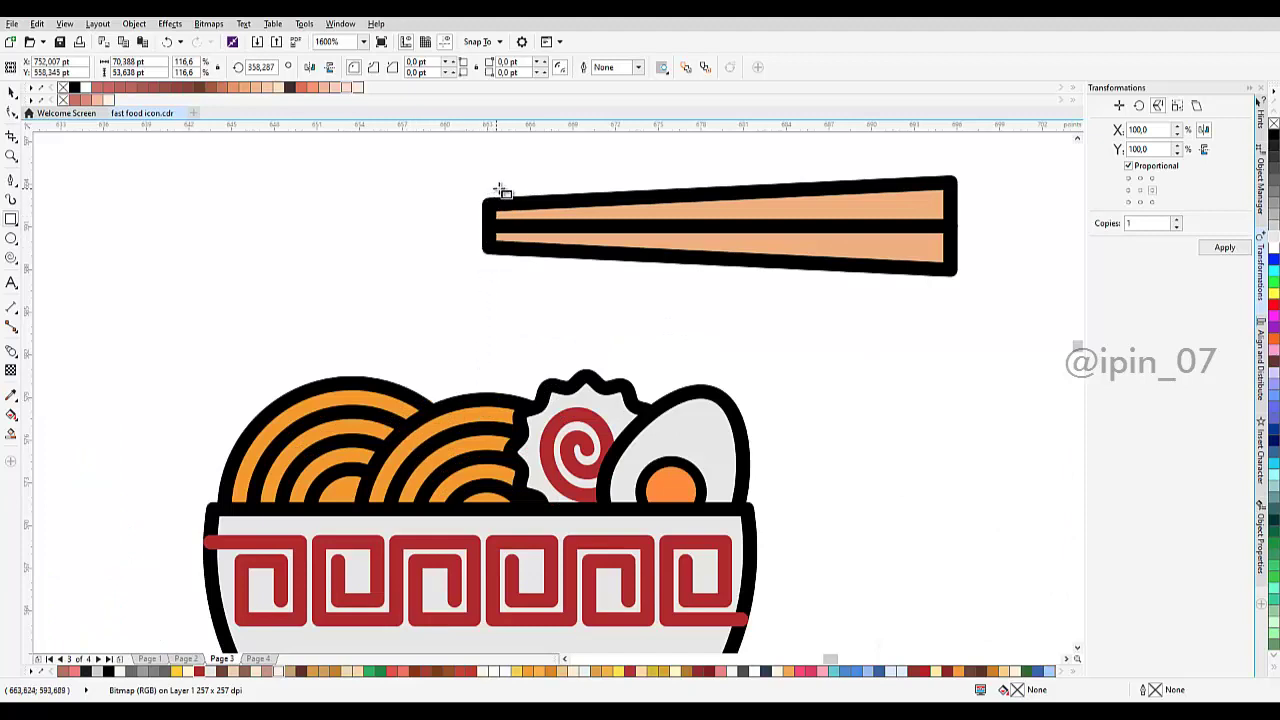
left_click_drag(498, 189, 522, 549)
left_click_drag(562, 334, 556, 380)
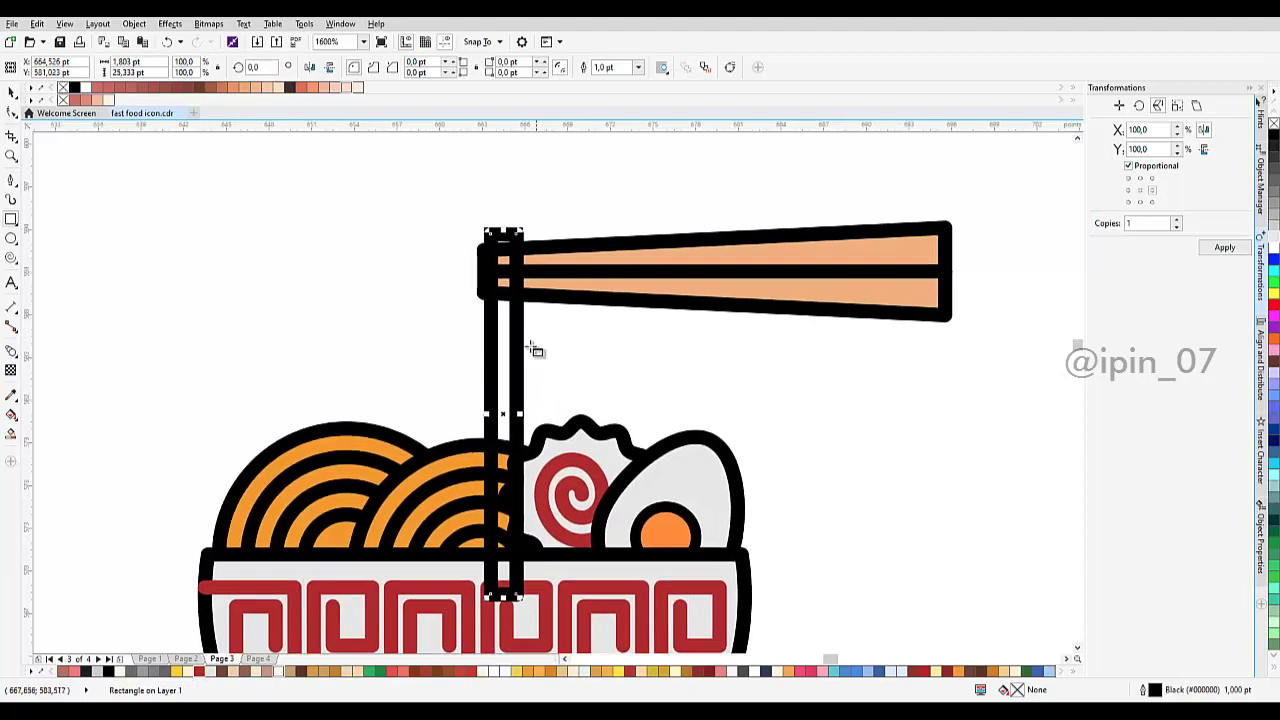
Step: Round the rectangle's corners fully to 0.901 pt and stretch its height to about 25.9 pt
left_click(14, 114)
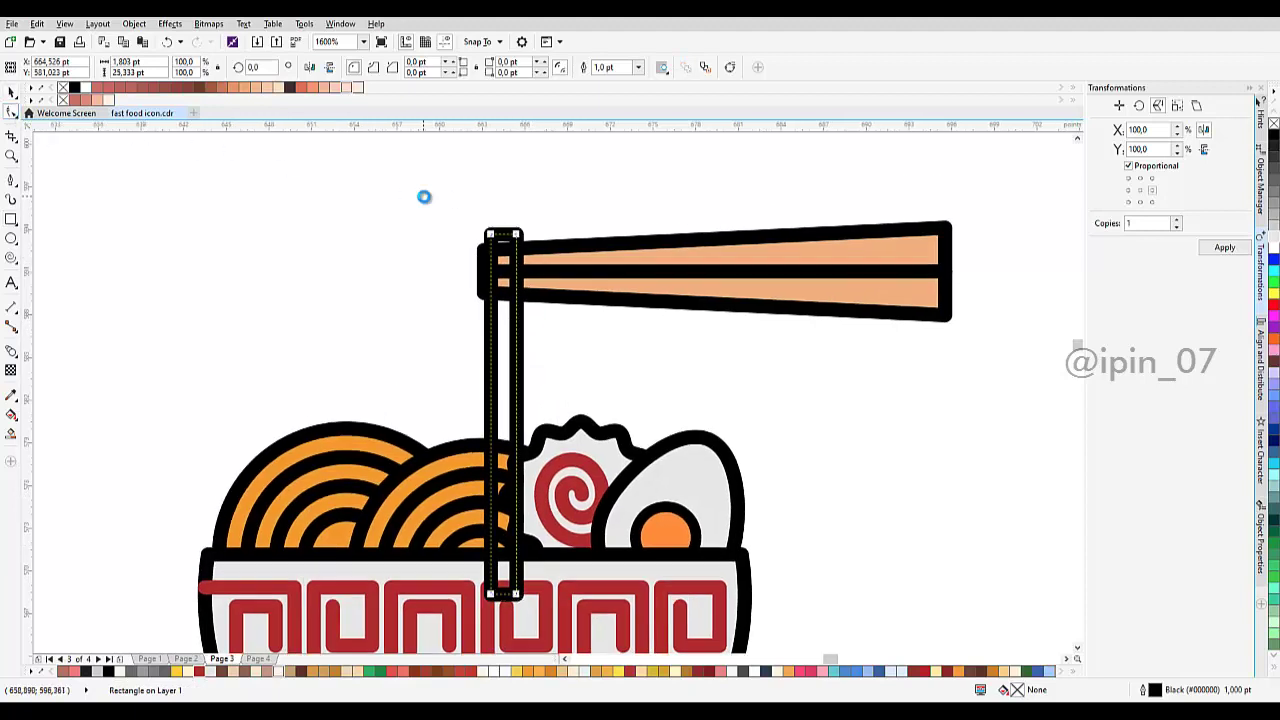
scroll(423, 195, "up", 1)
left_click_drag(620, 284, 583, 268)
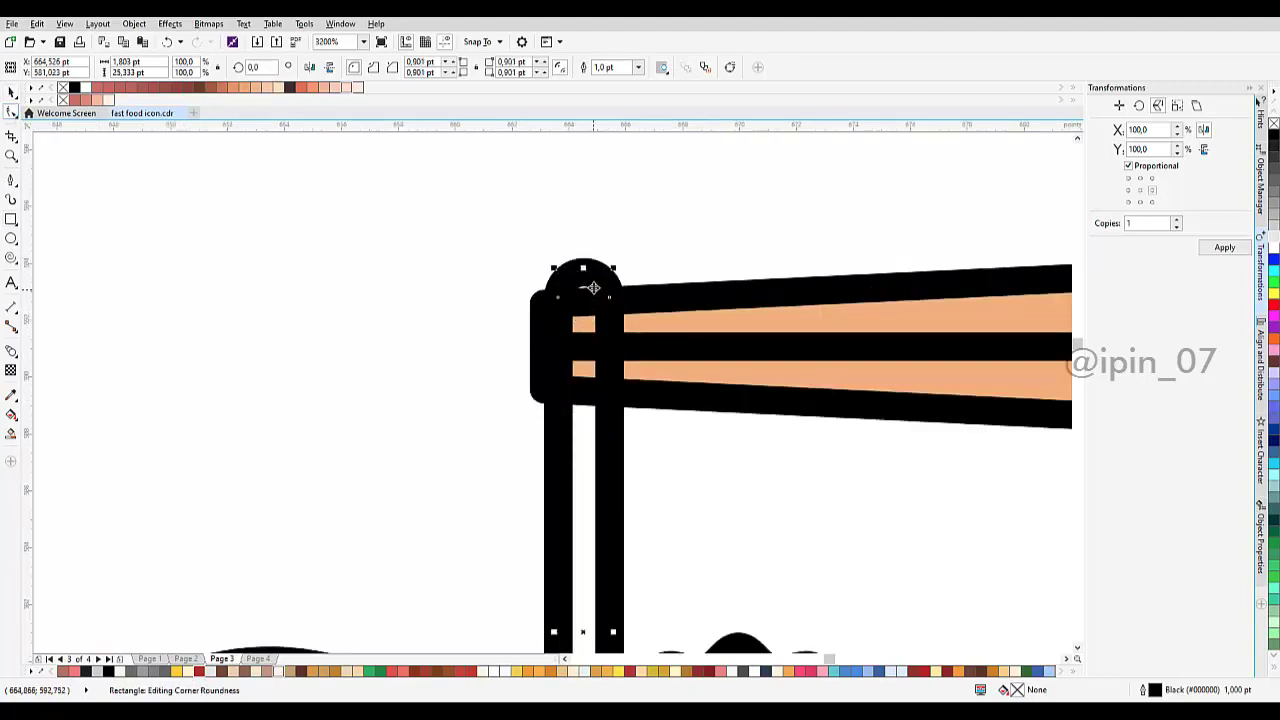
scroll(583, 265, "up", 1)
scroll(575, 254, "down", 2)
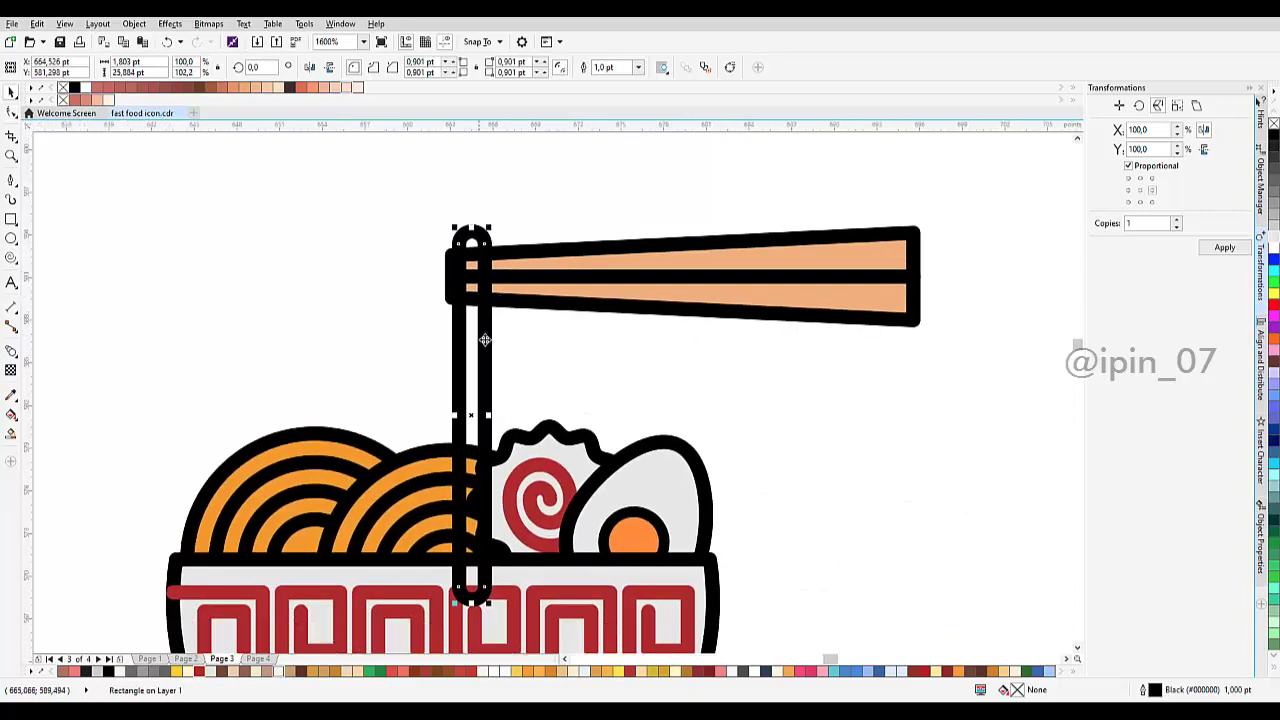
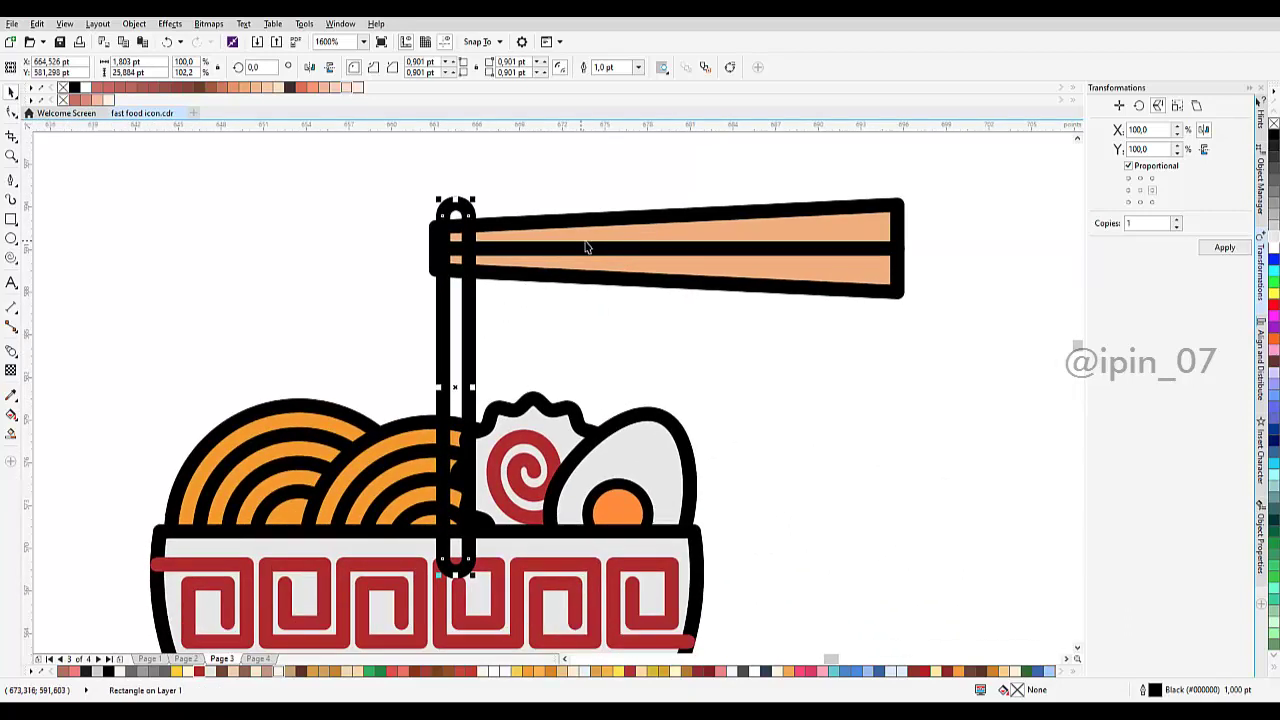
Step: Place the rounded noodle strand and both chopsticks behind the left noodle mound in the stacking order
left_click(632, 232, "shift")
right_click(474, 317)
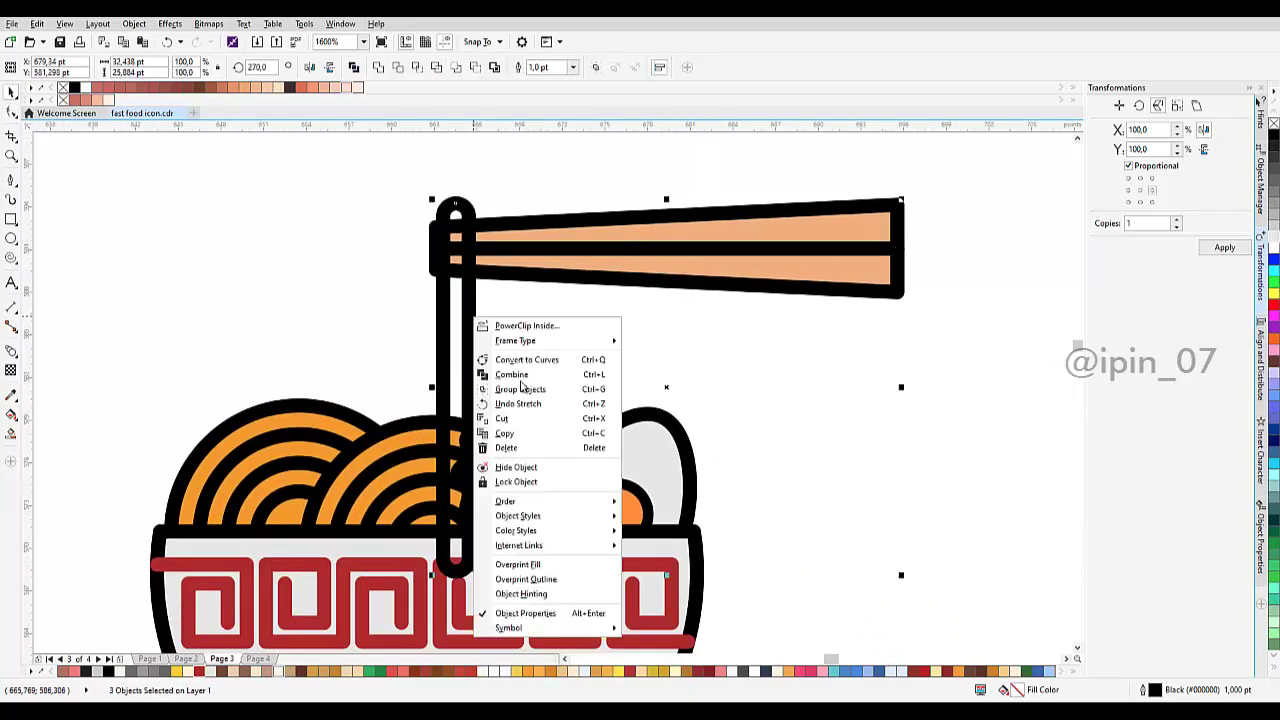
mouse_move(575, 505)
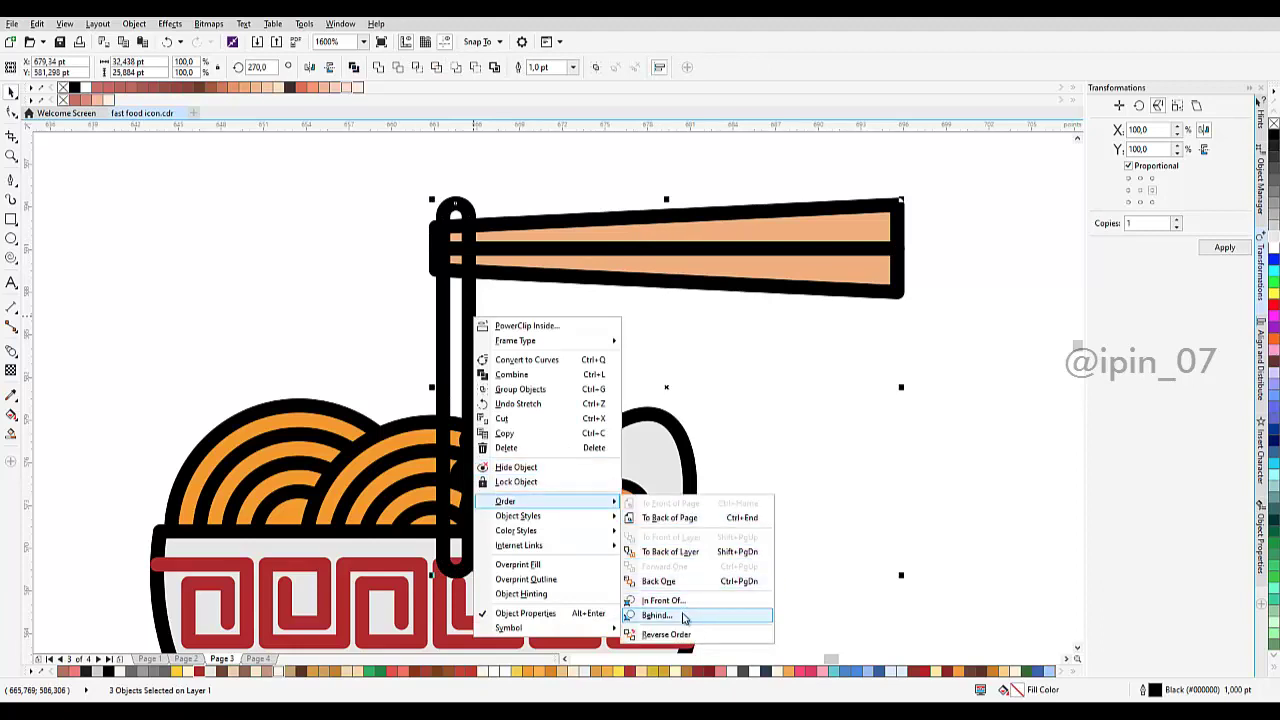
left_click(656, 615)
left_click(362, 455)
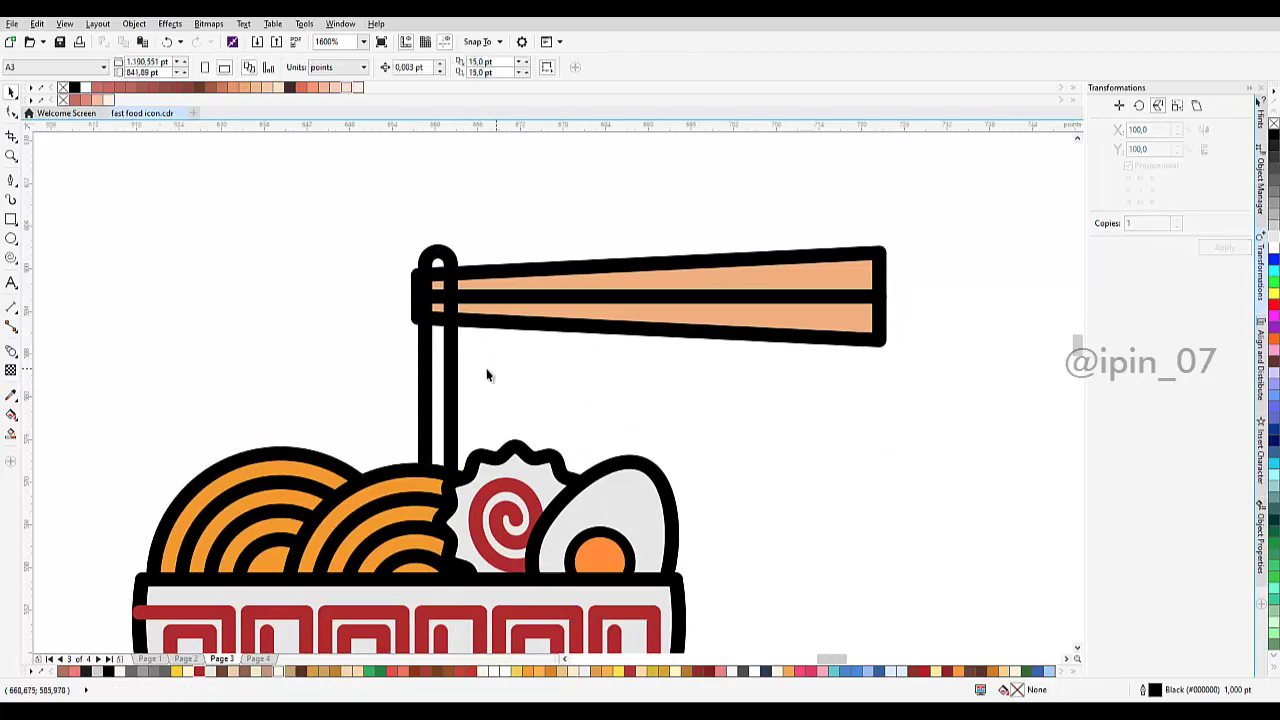
Step: Fill the upright noodle strand with the orange sampled from the noodle mound (#F39C12)
scroll(486, 371, "down", 2)
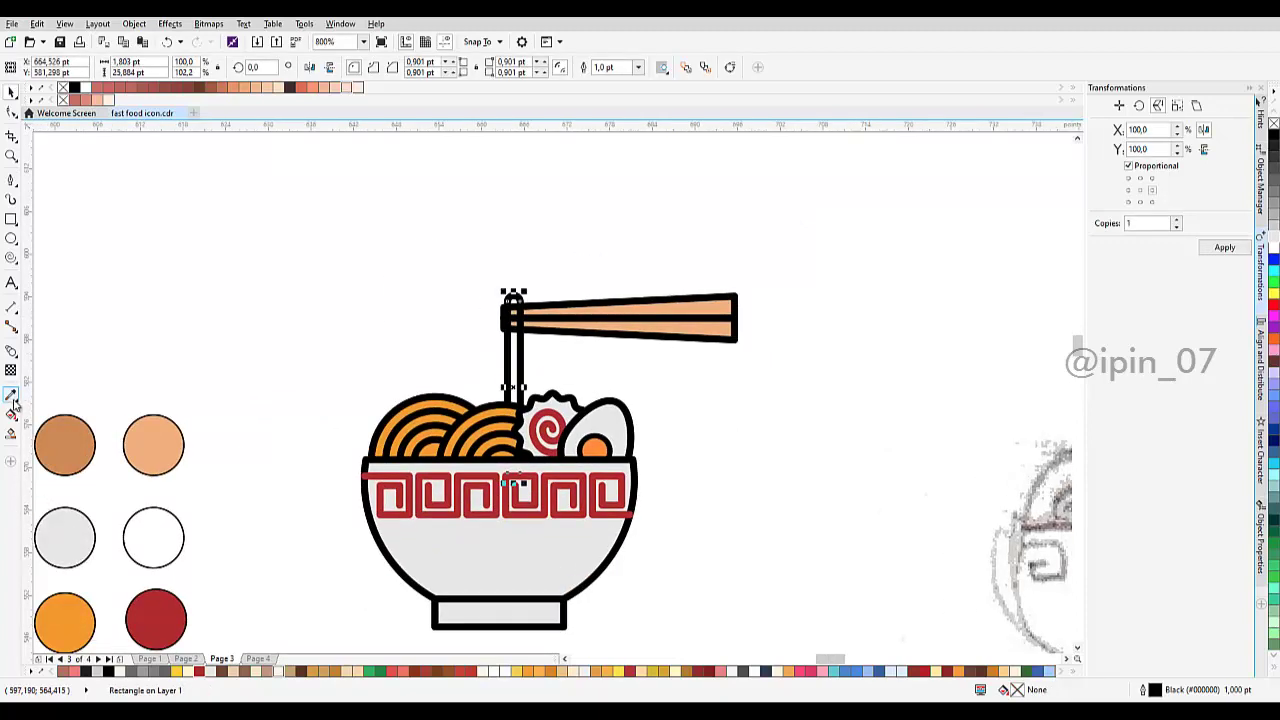
left_click(12, 398)
scroll(420, 412, "up", 4)
left_click(535, 427)
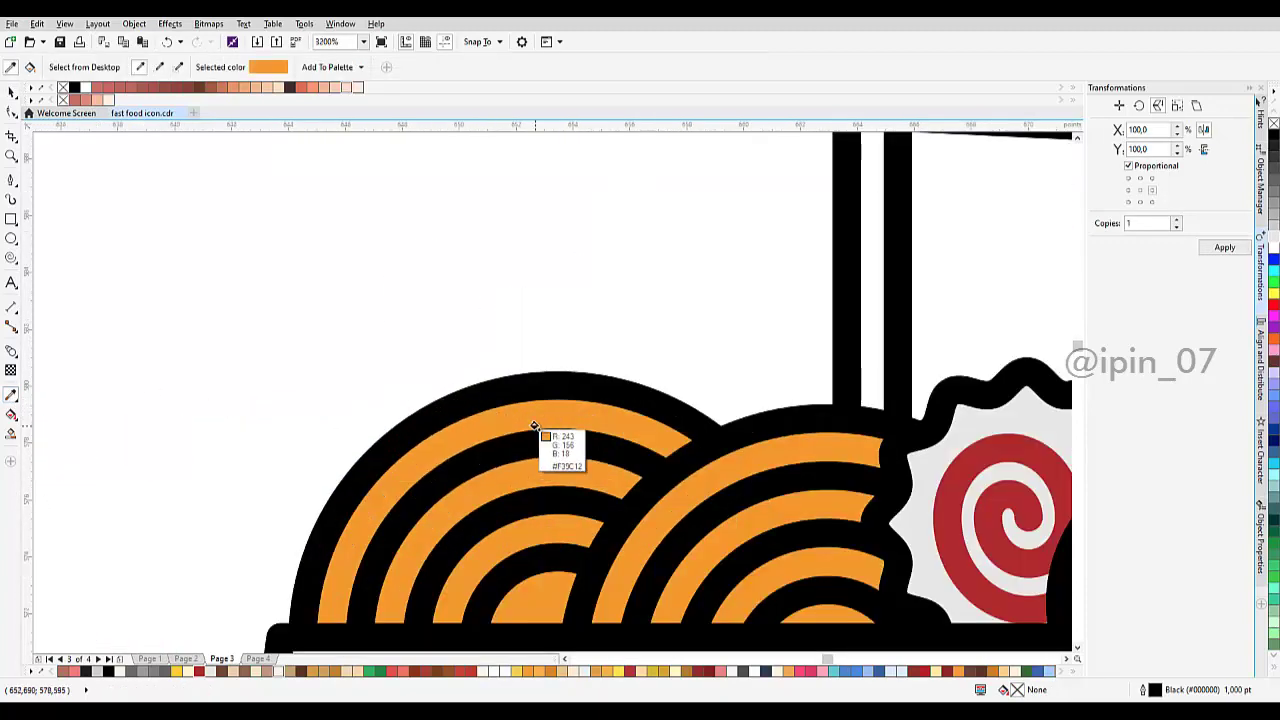
left_click_drag(787, 340, 542, 438)
left_click(625, 350)
scroll(637, 334, "down", 1)
left_click_drag(650, 309, 533, 377)
key("space")
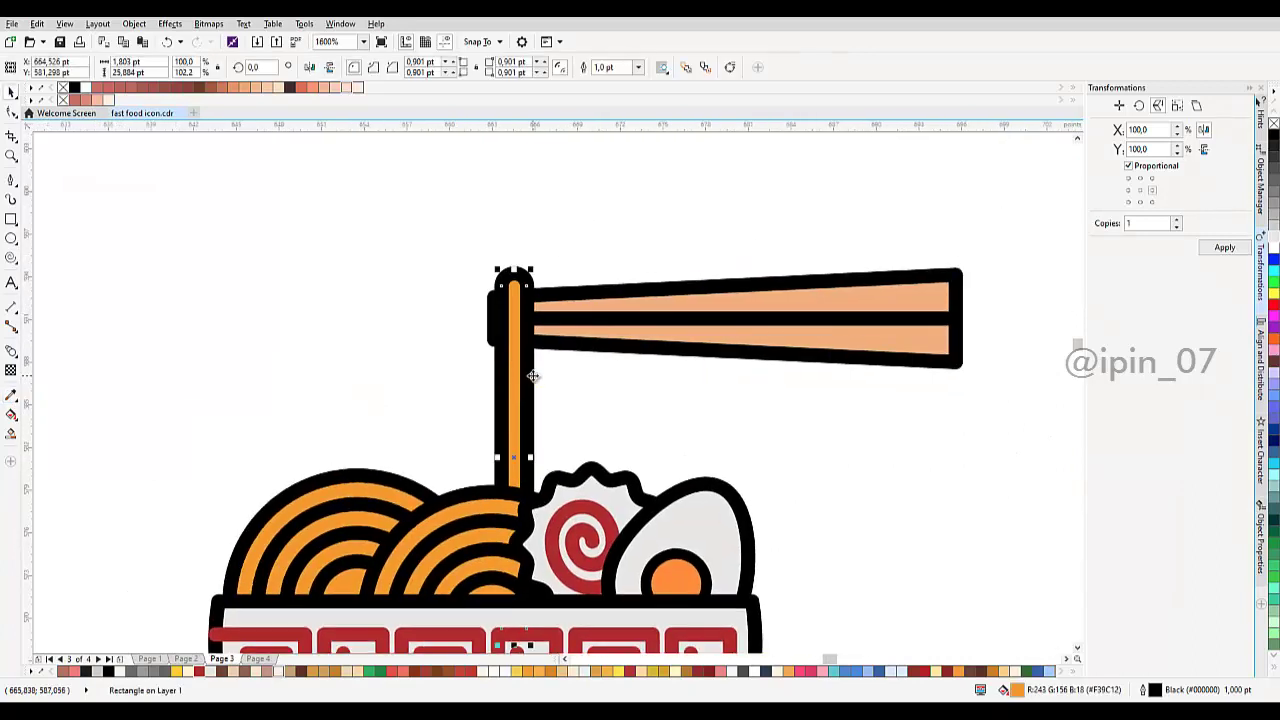
Step: Create one mirrored copy of the noodle strand directly against its right side
left_click(1219, 254)
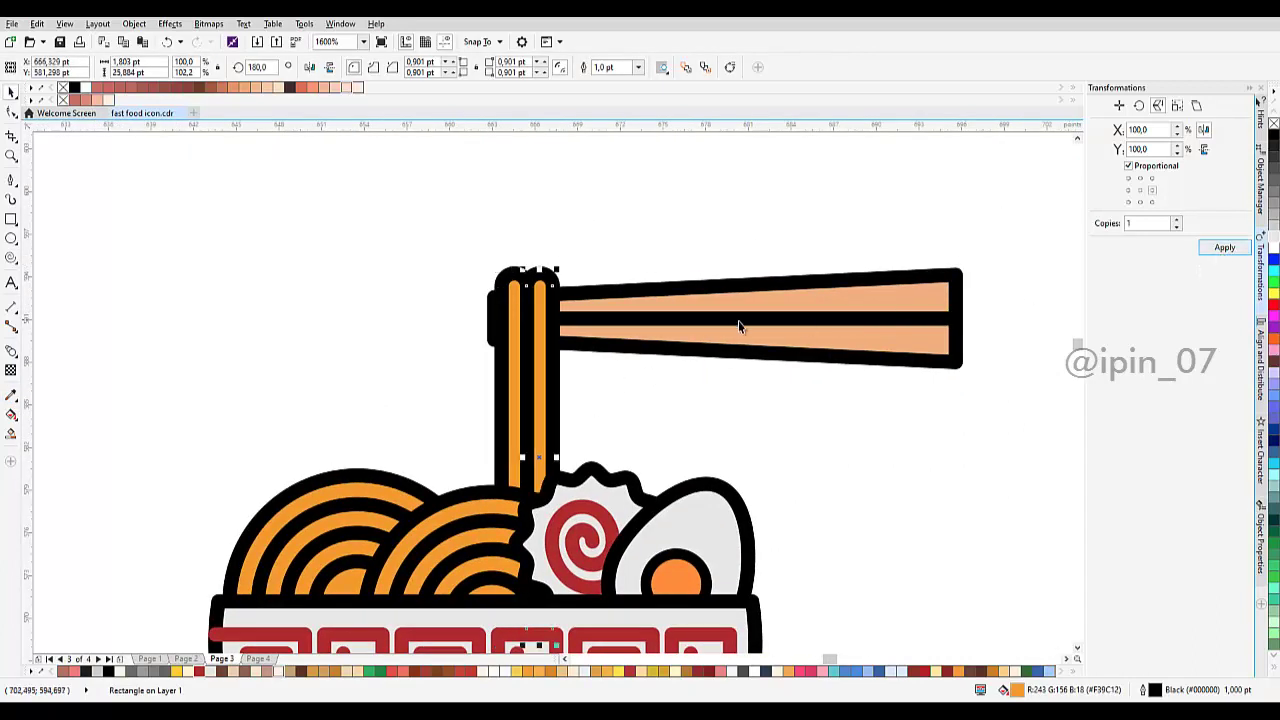
left_click(593, 234)
scroll(607, 320, "down", 2)
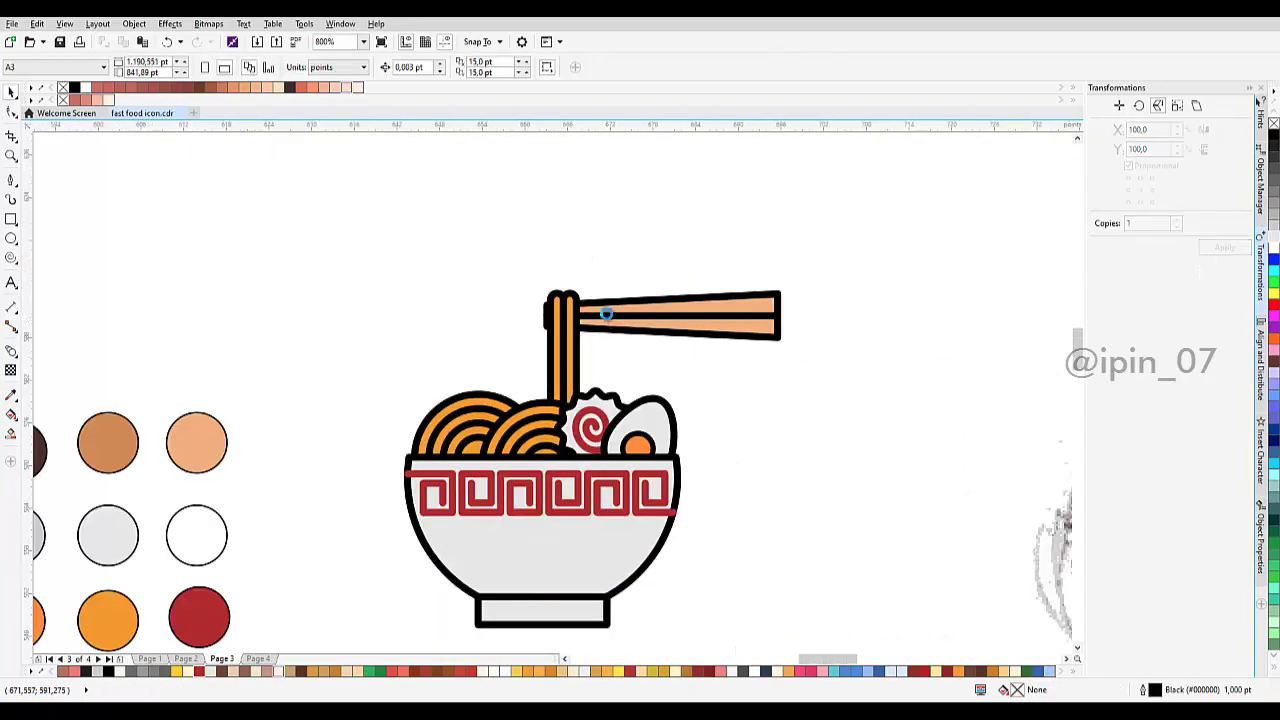
Step: Shift both chopsticks about 2.7 pt to the left so their tips stick out past the noodle strands
scroll(607, 316, "down", 1)
scroll(600, 312, "up", 3)
left_click(600, 314)
left_click(684, 345, "shift")
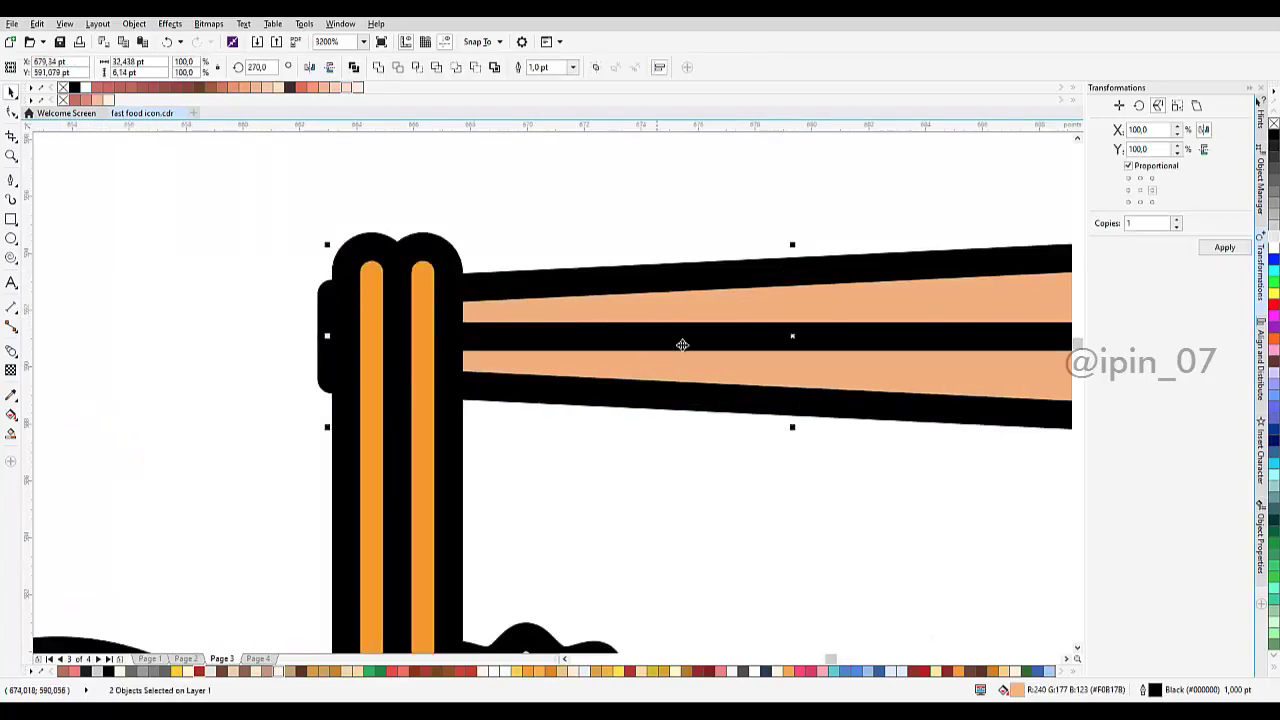
left_click_drag(686, 344, 584, 319)
scroll(592, 322, "down", 1)
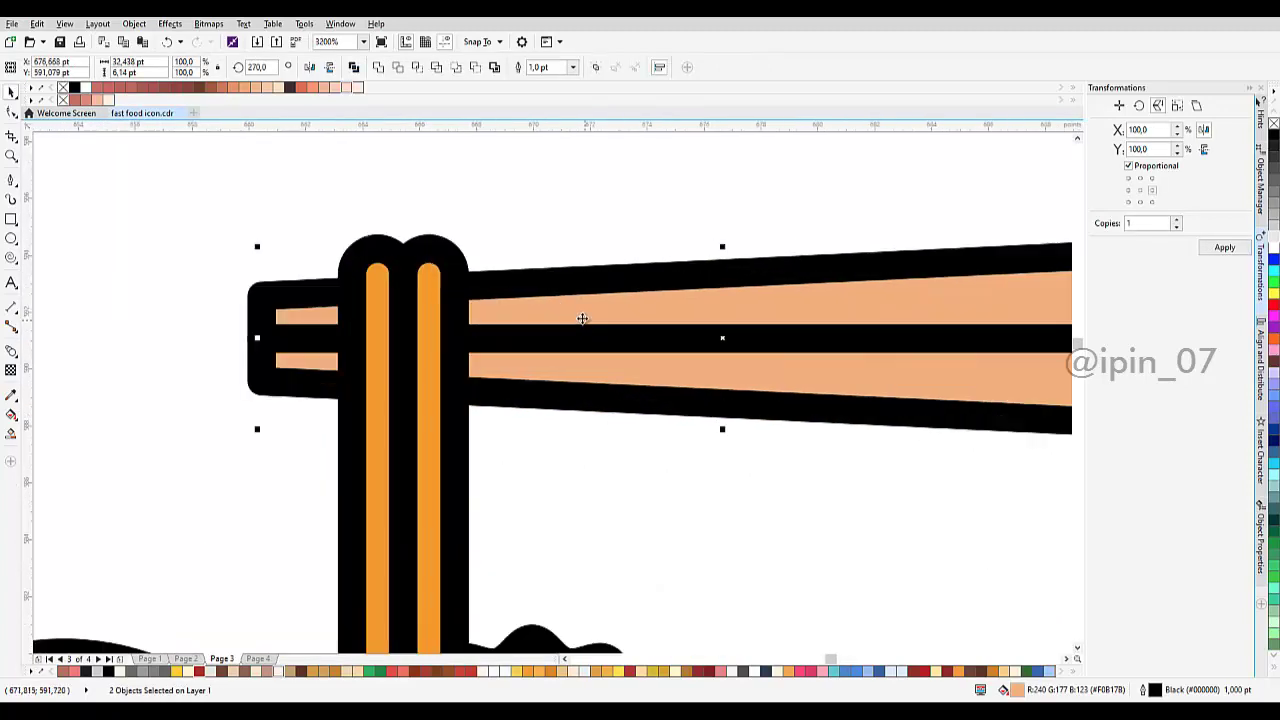
scroll(582, 324, "down", 3)
left_click(724, 332)
scroll(724, 332, "down", 2)
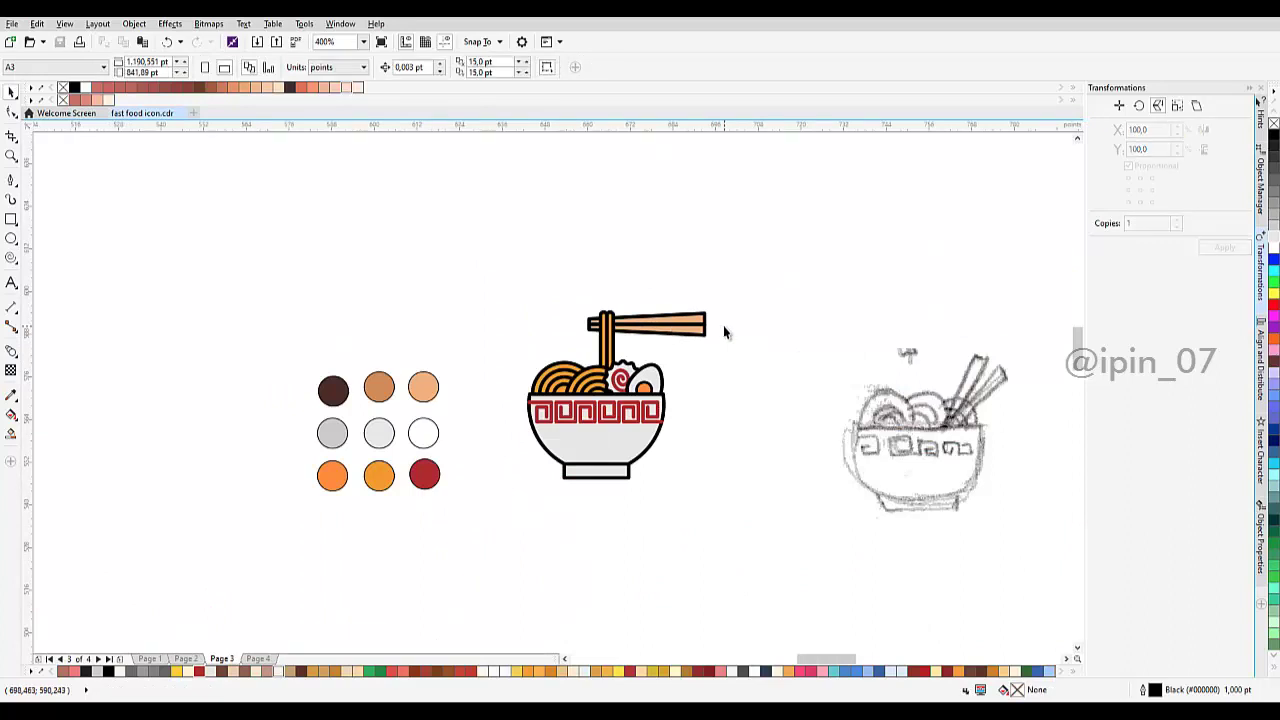
Step: Recolour the two outer arc outlines of the right noodle mound with the dark brown sampled from the palette (#4A2A21)
left_click_drag(637, 266, 624, 253)
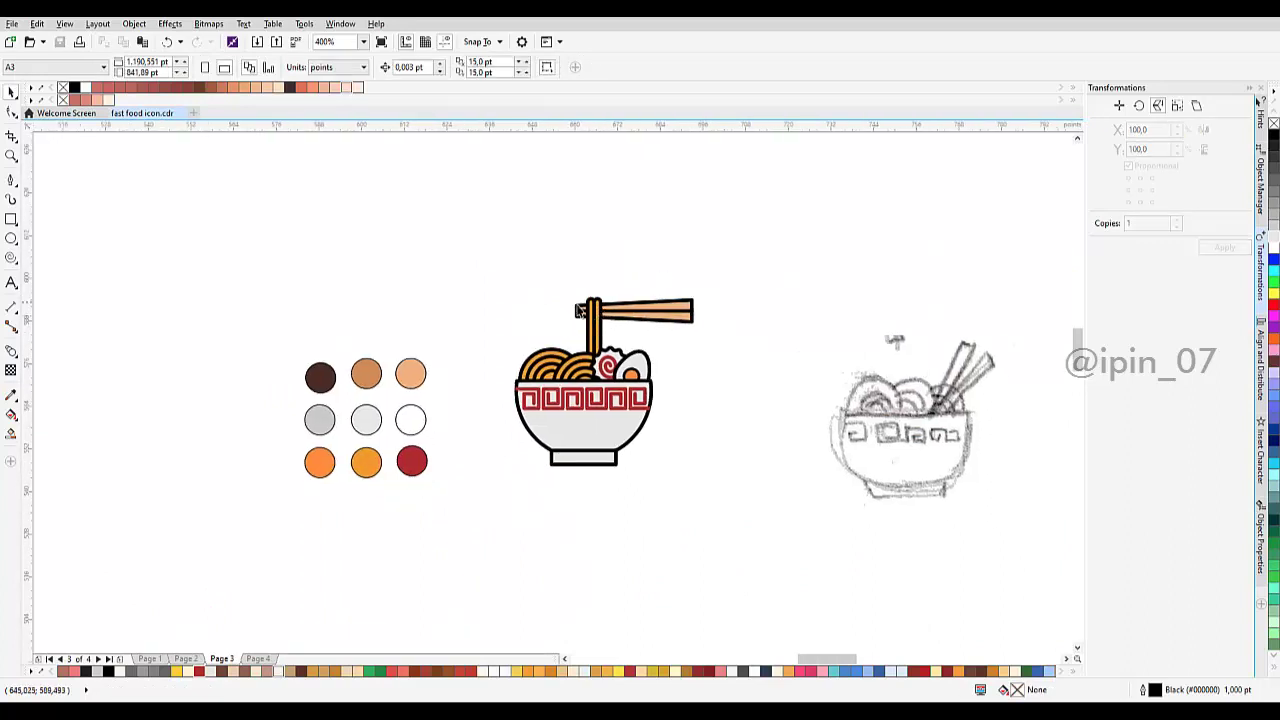
scroll(592, 314, "up", 1)
left_click_drag(429, 351, 579, 320)
left_click(11, 396)
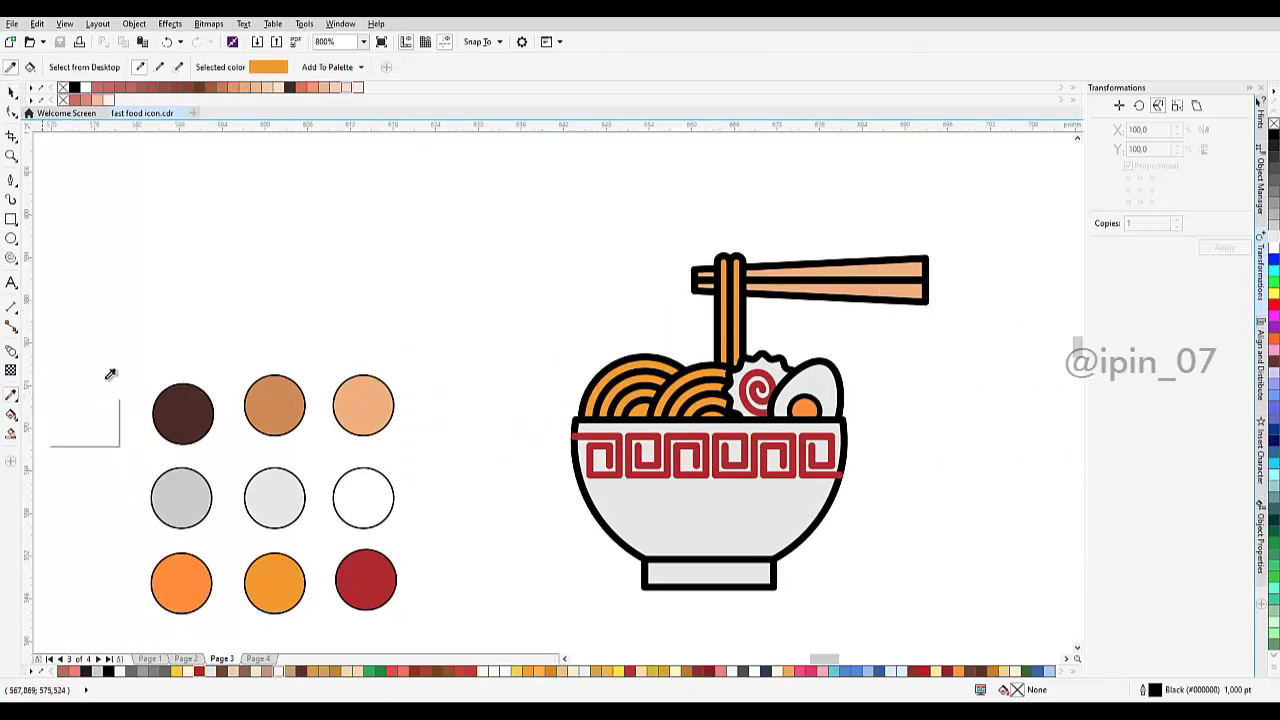
left_click(193, 392)
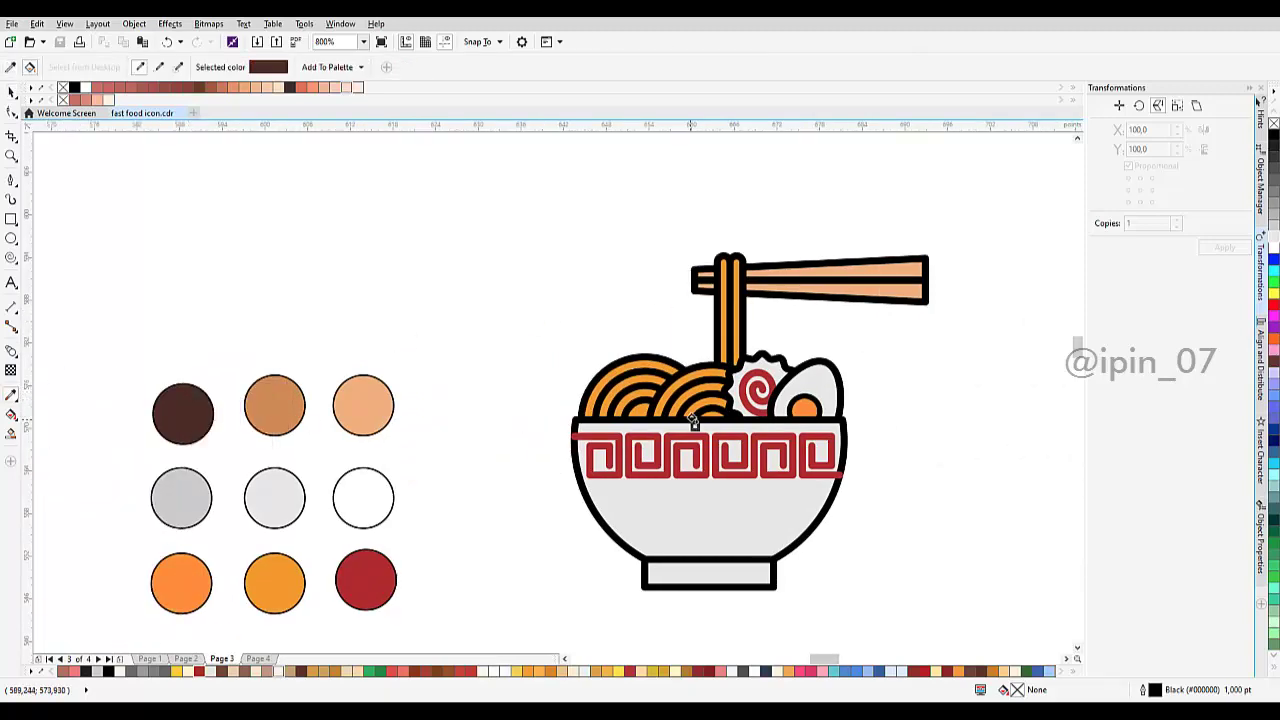
scroll(680, 350, "up", 2)
left_click(660, 331)
left_click(573, 388)
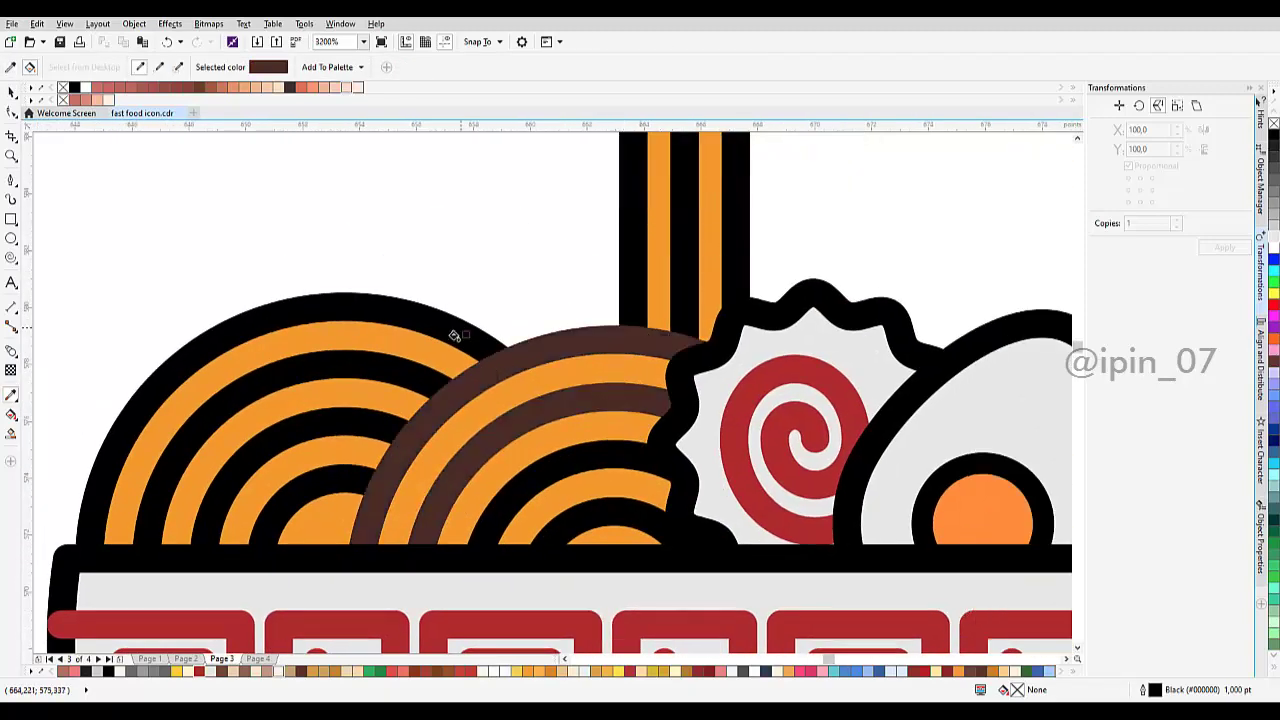
Step: Recolour all outlines of the left noodle mound and the remaining inner arcs of the right mound dark brown
left_click(451, 334)
left_click(400, 381)
left_click(368, 443)
scroll(368, 420, "down", 2)
left_click(367, 405)
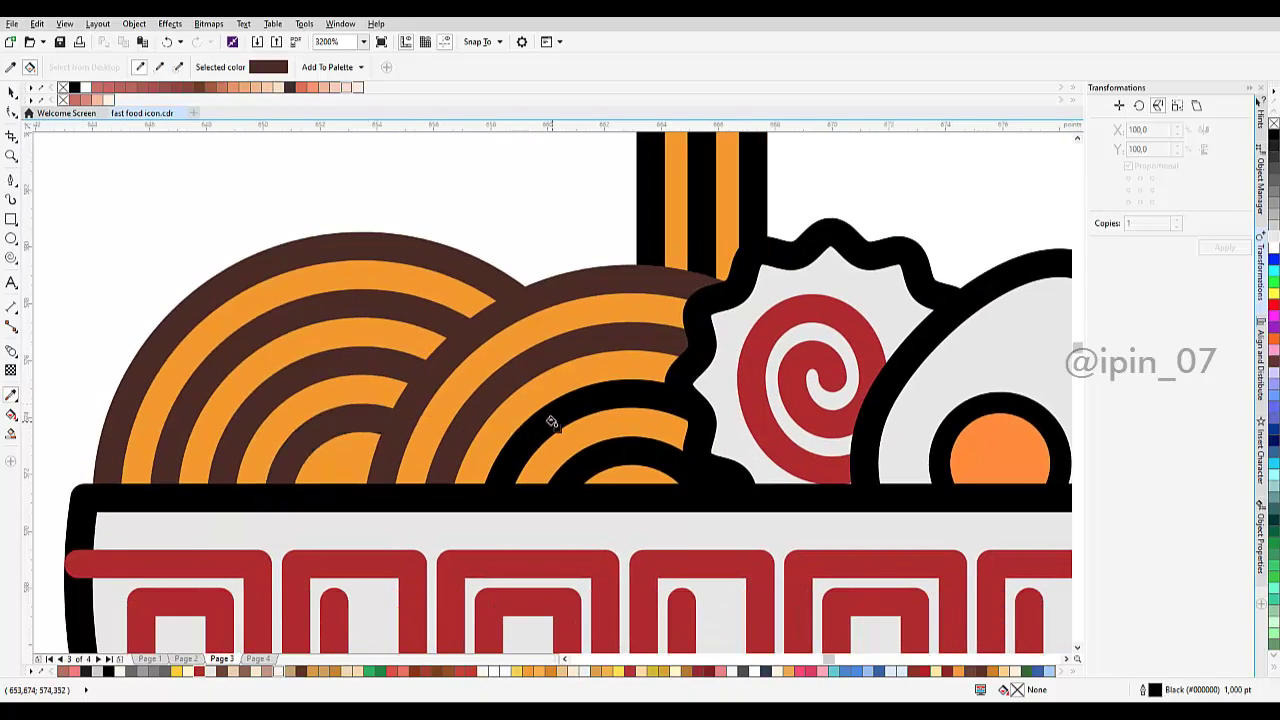
left_click(554, 423)
left_click(631, 453)
Step: Recolour the outlines of the wavy-edged fish cake slice and the right upright noodle strand dark brown
scroll(620, 450, "right", 3)
scroll(540, 435, "up", 1)
left_click(489, 424)
scroll(522, 388, "up", 2)
scroll(524, 383, "up", 1)
left_click(529, 283)
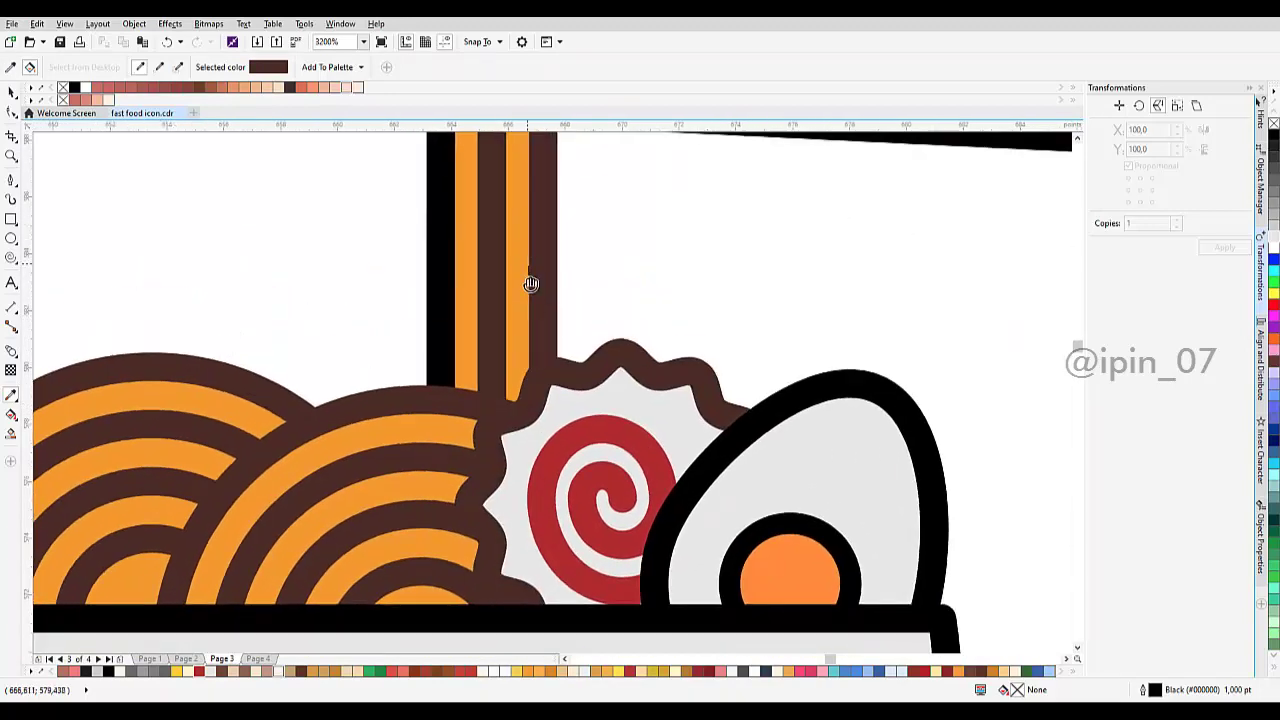
Step: Recolour the outlines of both chopsticks and the left upright noodle strand dark brown
scroll(540, 320, "up", 8)
scroll(540, 320, "right", 2)
left_click(560, 306)
left_click(567, 271)
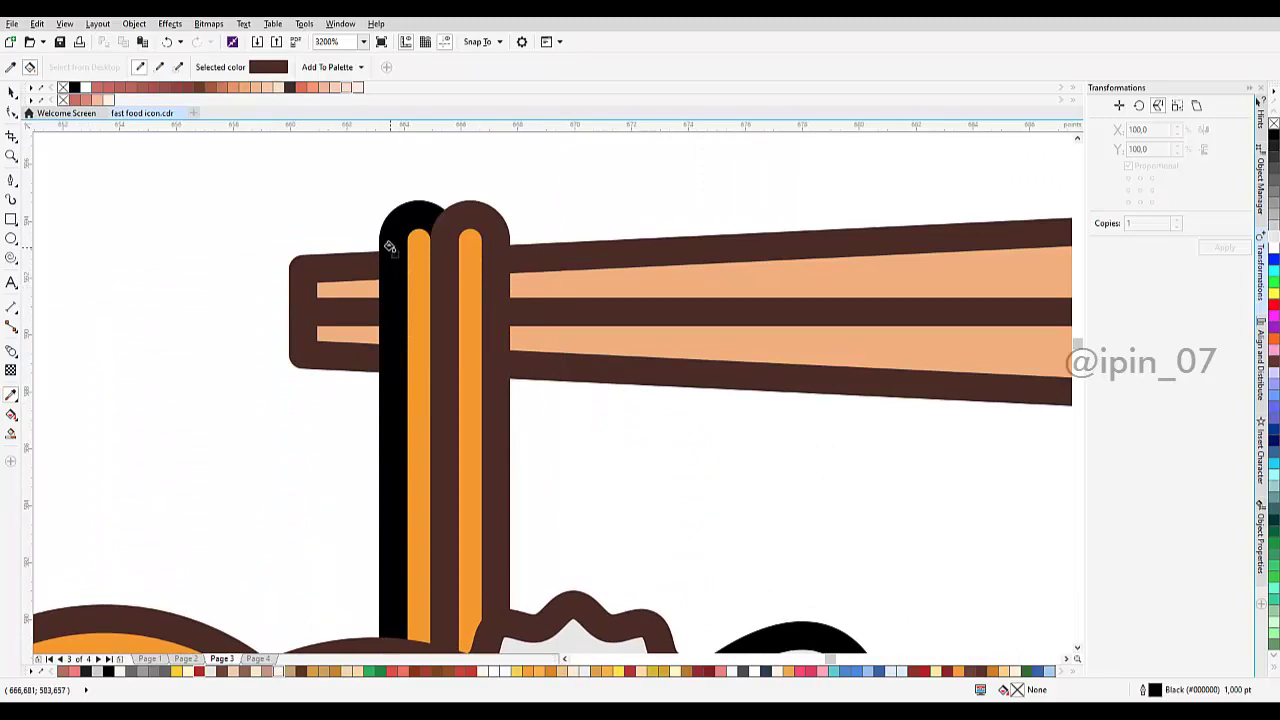
left_click(390, 247)
Step: Recolour the outlines of the egg, its yolk, the bowl and the bowl's foot dark brown
scroll(431, 333, "down", 2)
scroll(522, 446, "up", 2)
left_click(495, 411)
left_click(571, 320)
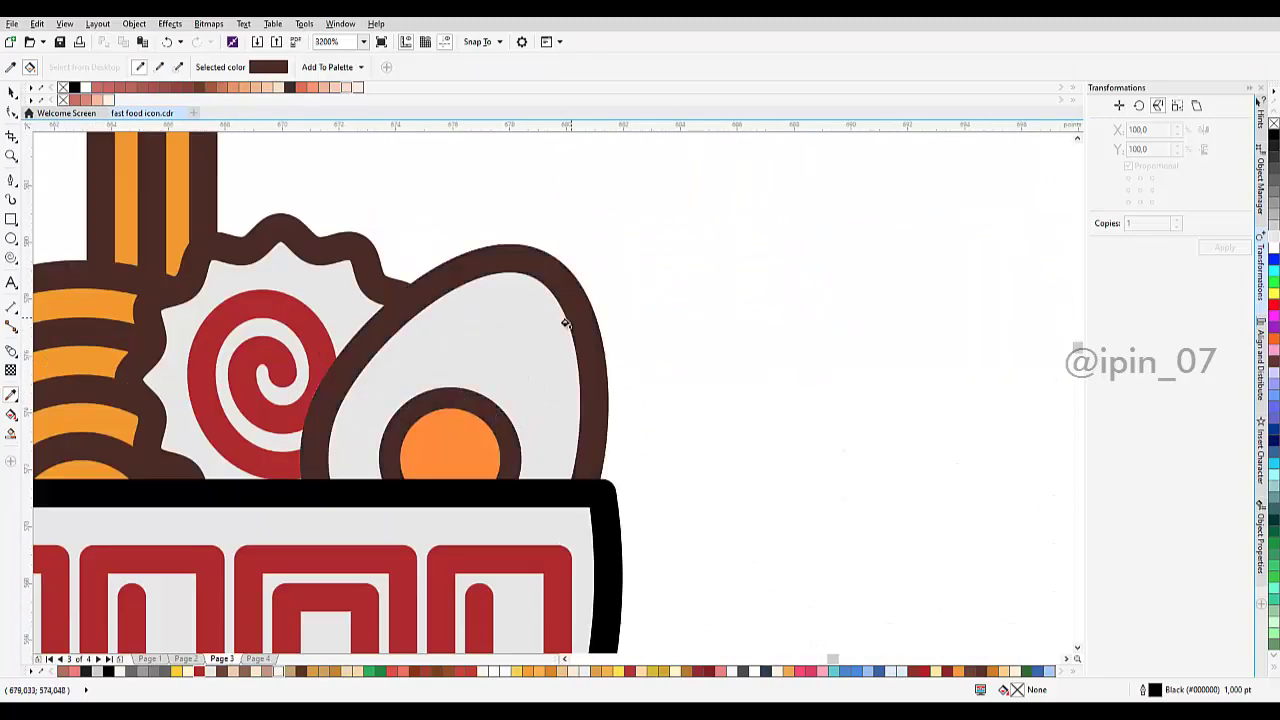
scroll(565, 323, "down", 2)
left_click(591, 411)
scroll(588, 405, "down", 2)
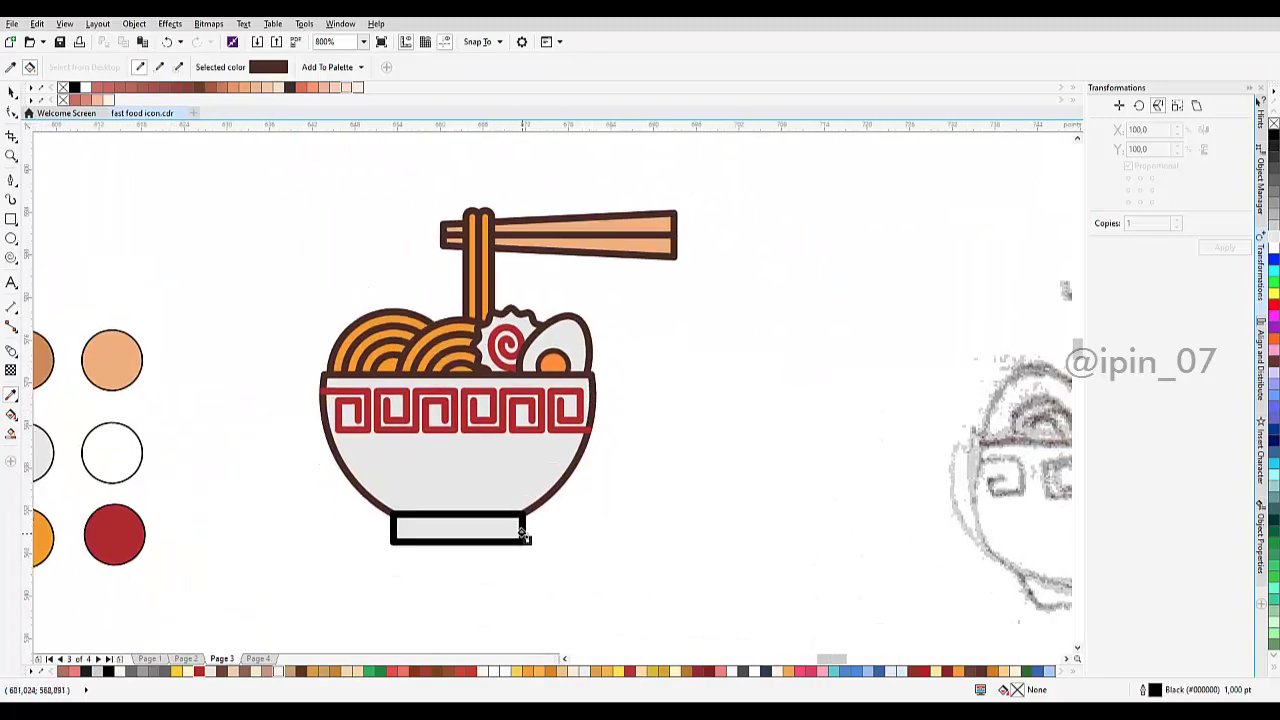
key("space")
scroll(625, 540, "down", 2)
left_click_drag(680, 600, 451, 326)
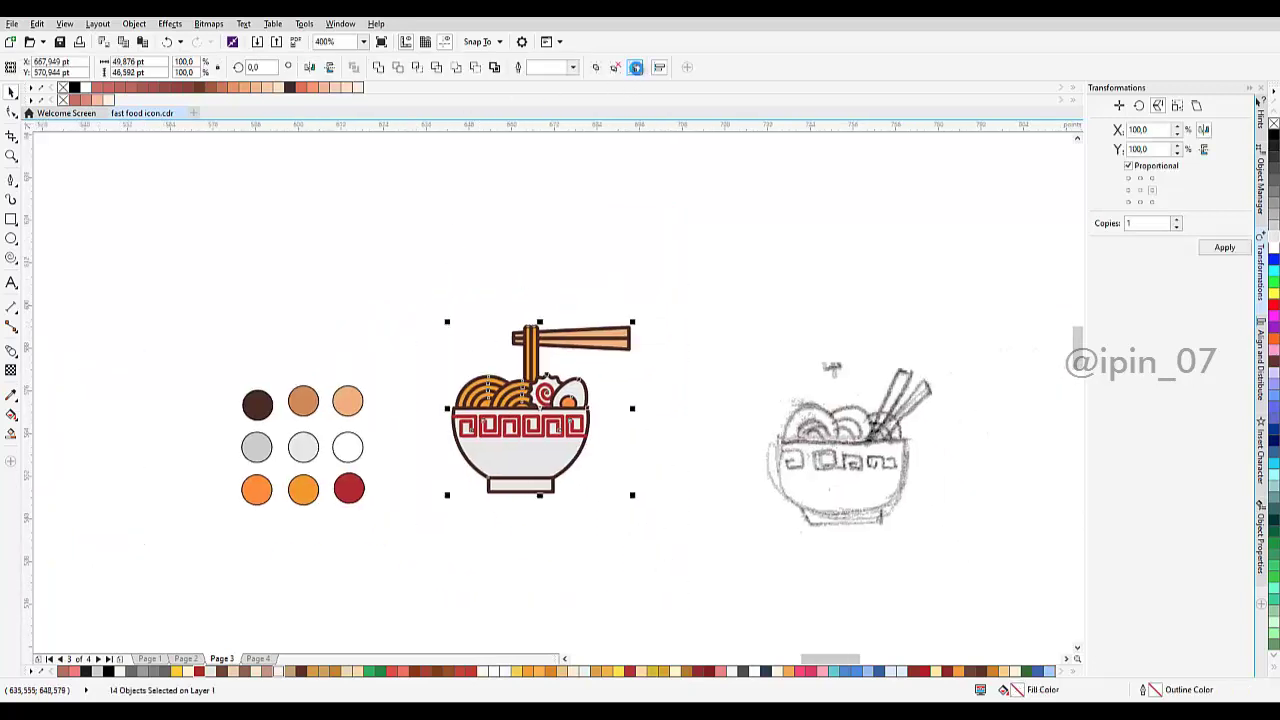
key("Escape")
scroll(568, 397, "up", 2)
scroll(568, 387, "up", 2)
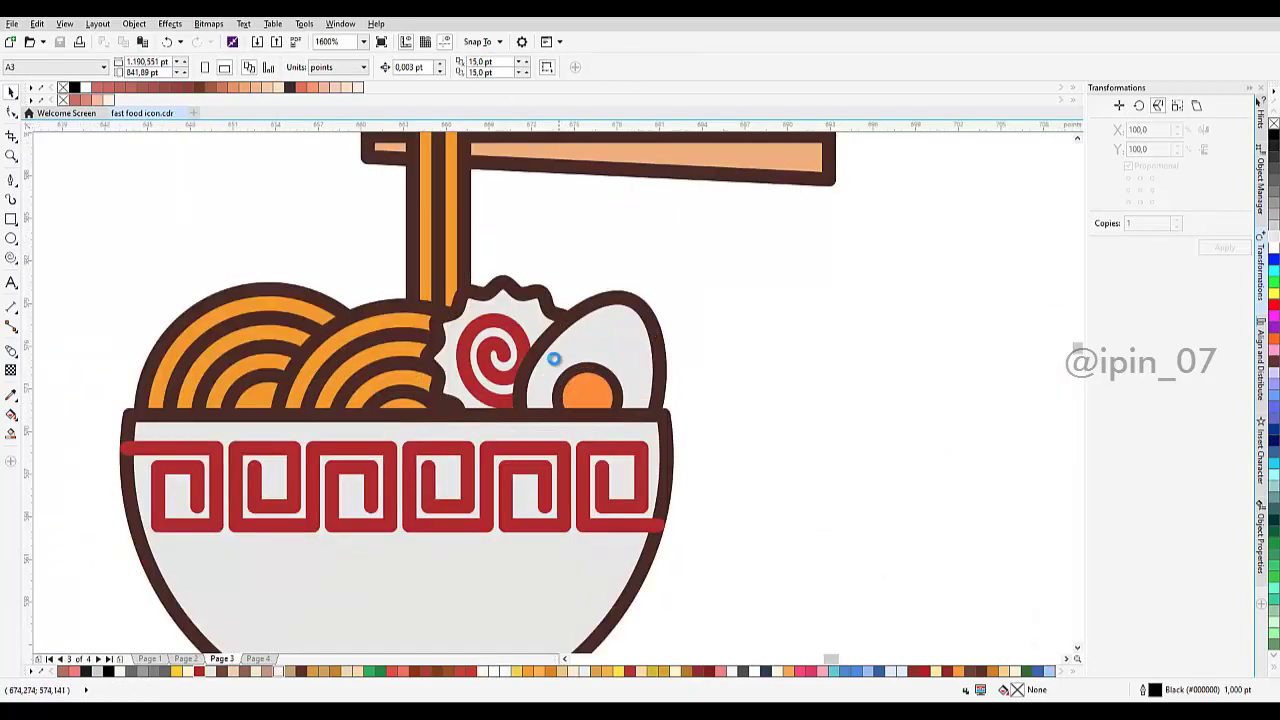
scroll(493, 322, "down", 2)
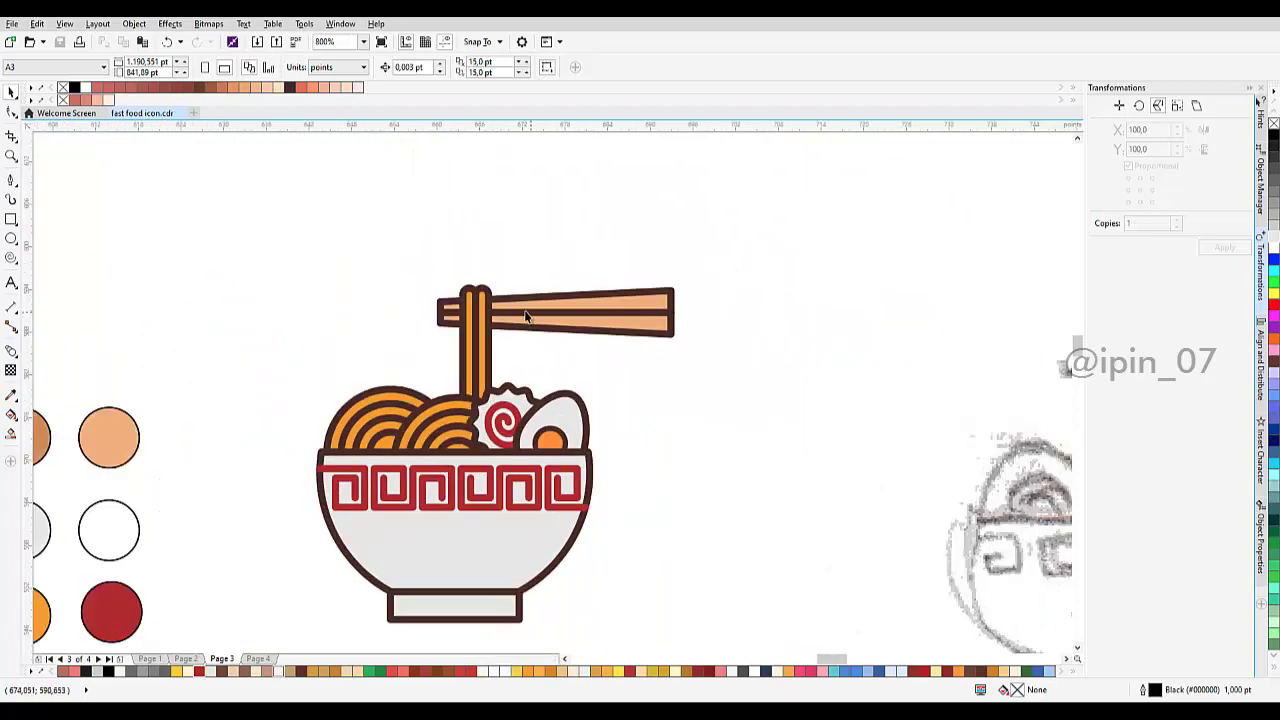
Step: Convert the outlines of the bowl and its foot to objects
scroll(494, 343, "up", 2)
left_click(473, 387)
left_click_drag(473, 387, 467, 361)
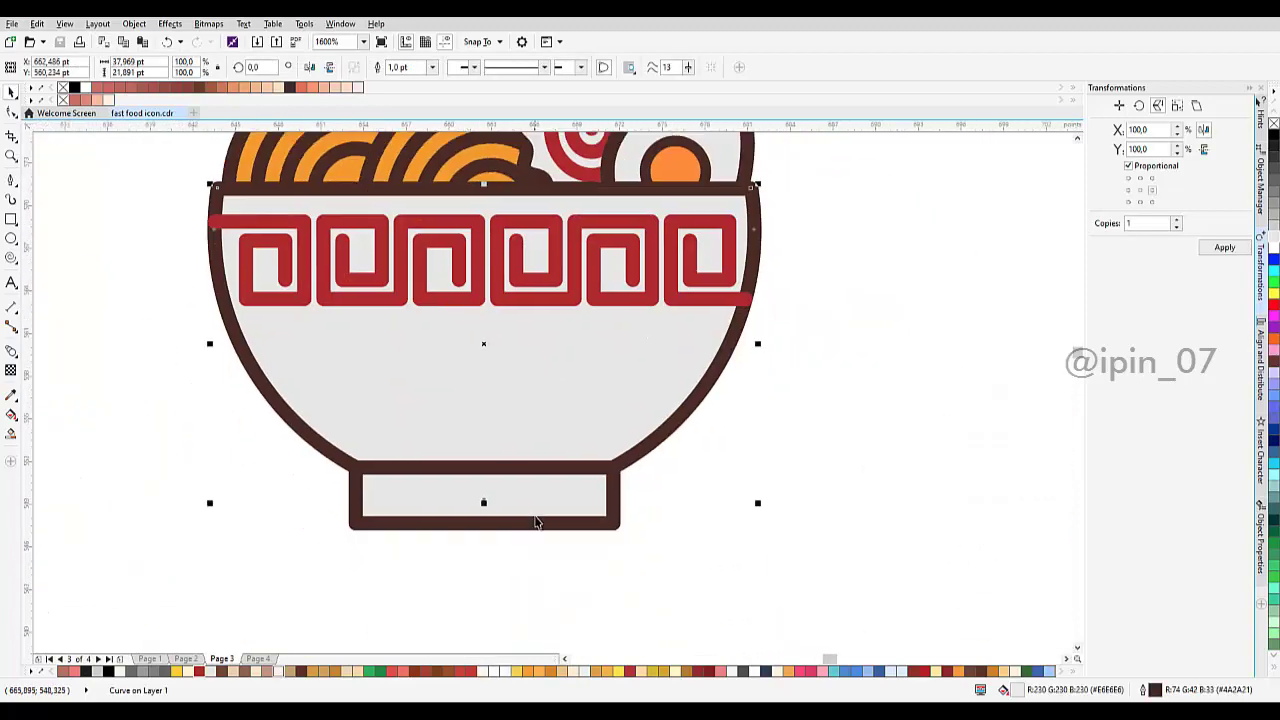
left_click(537, 521, "shift")
left_click(170, 24)
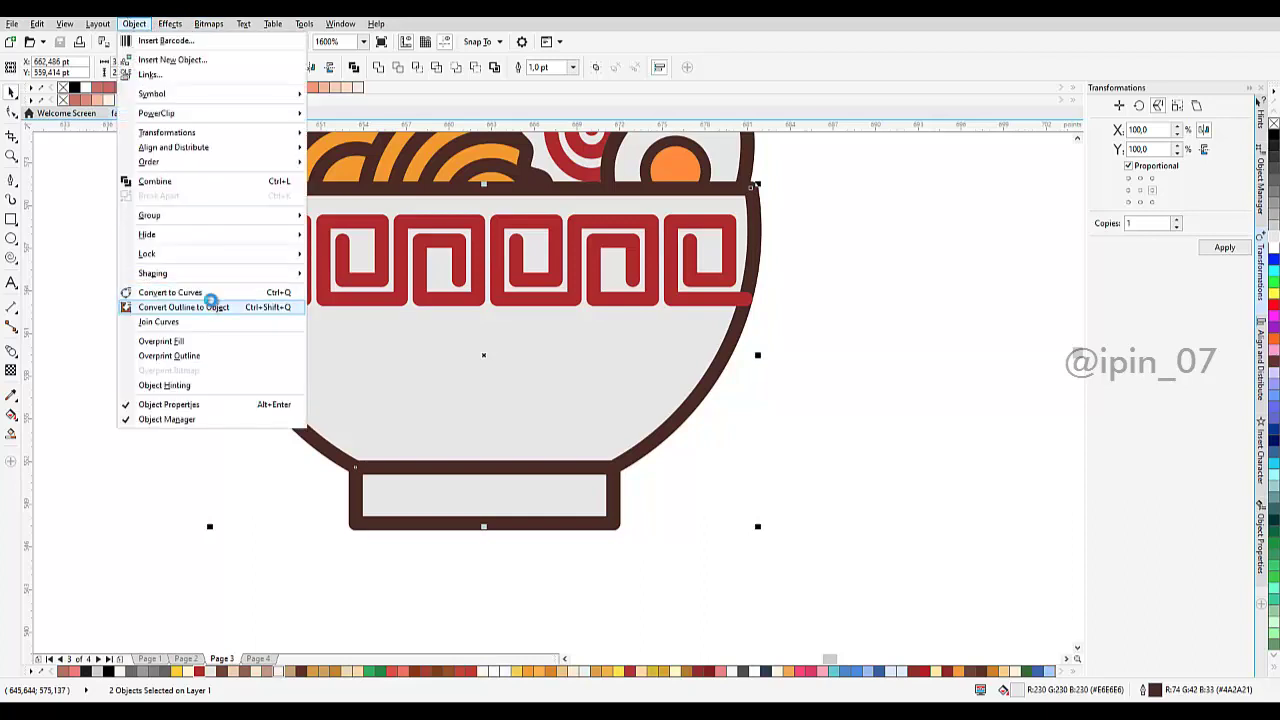
left_click(212, 303)
Step: Try placing the bowl's outline object in front of the red meander pattern, and undo that reordering
scroll(600, 366, "up", 2)
right_click(706, 336)
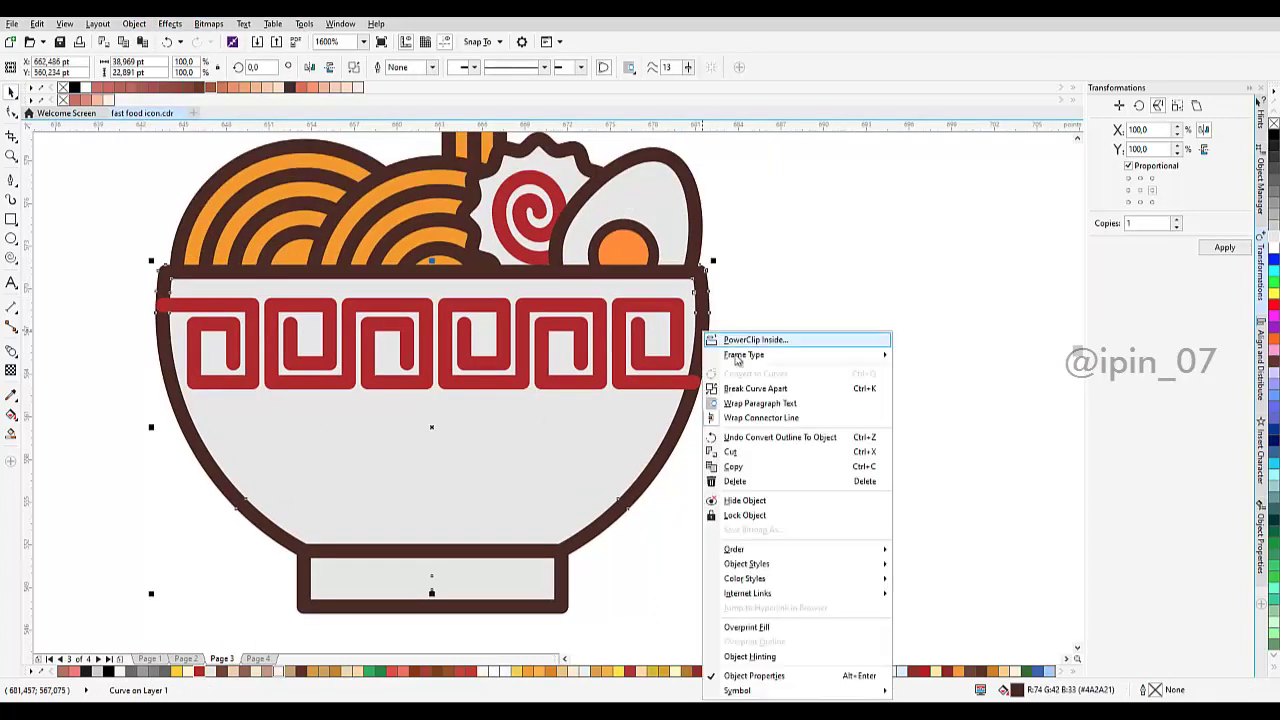
mouse_move(791, 549)
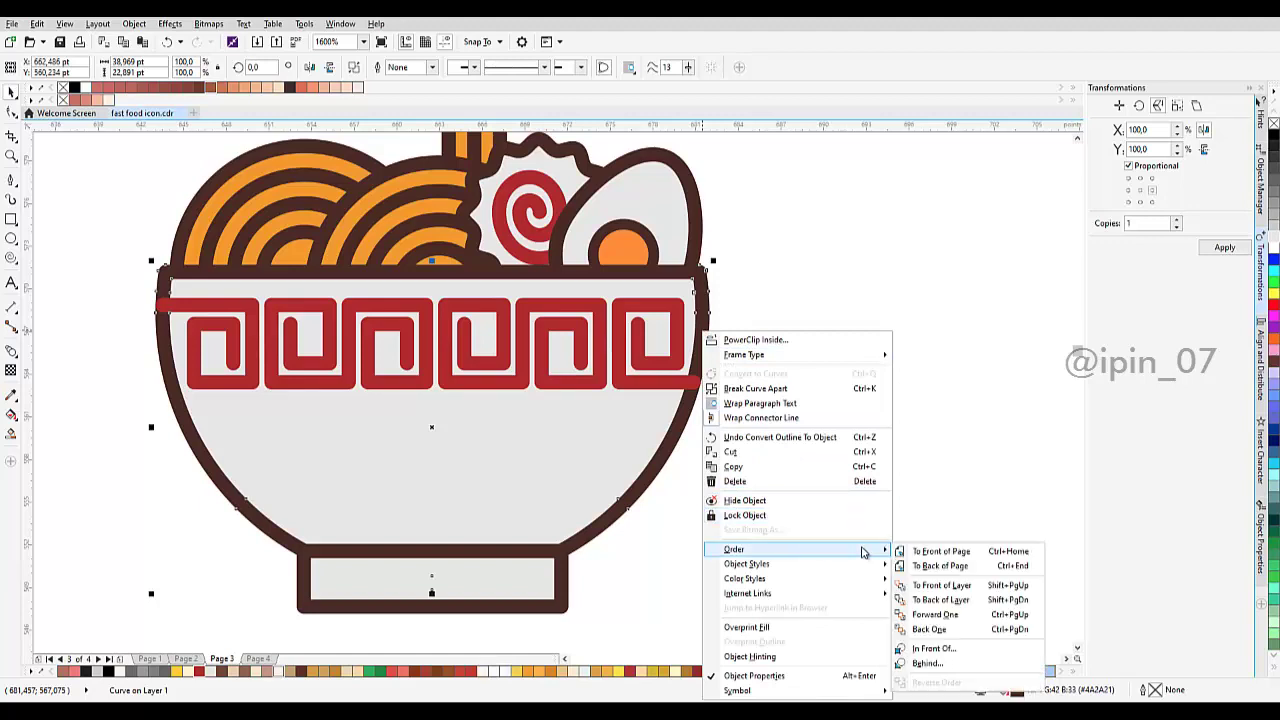
left_click(933, 649)
left_click(667, 386)
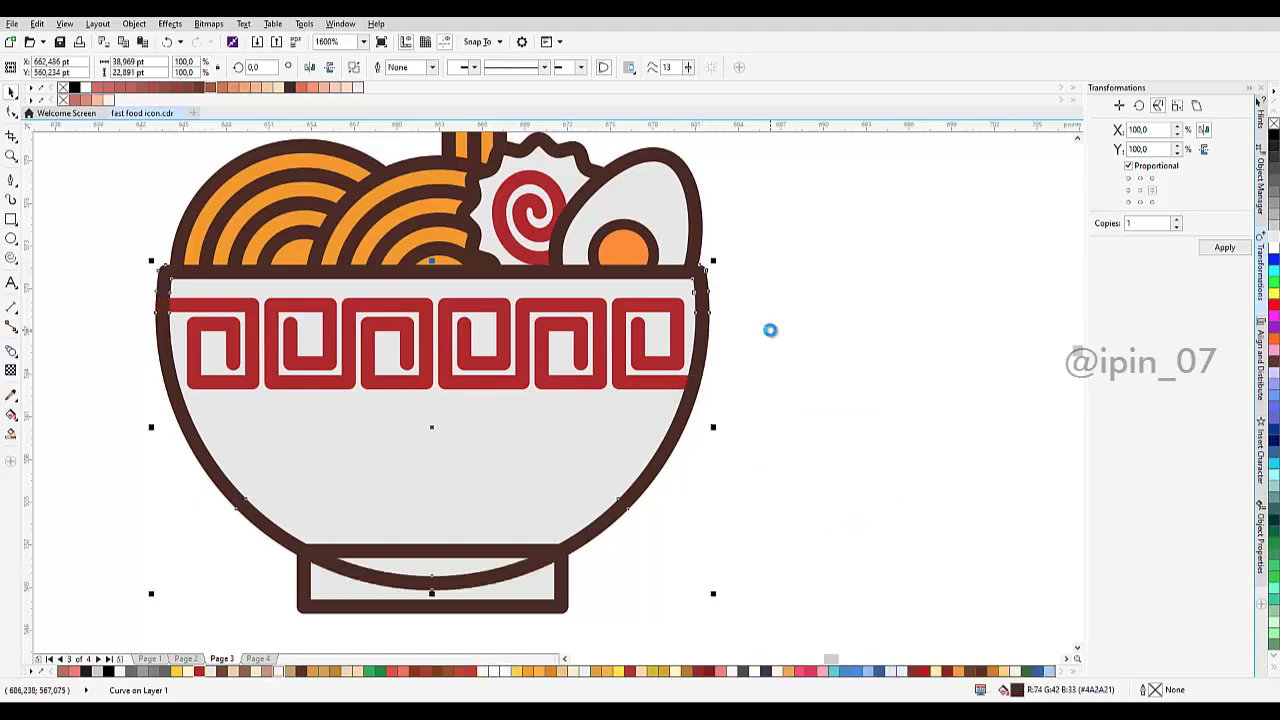
key("ctrl+z")
Step: Place all pieces of the red meander pattern directly in front of the bowl's grey fill, beneath the bowl's outline
left_click(730, 368)
left_click(662, 344)
left_click(636, 336)
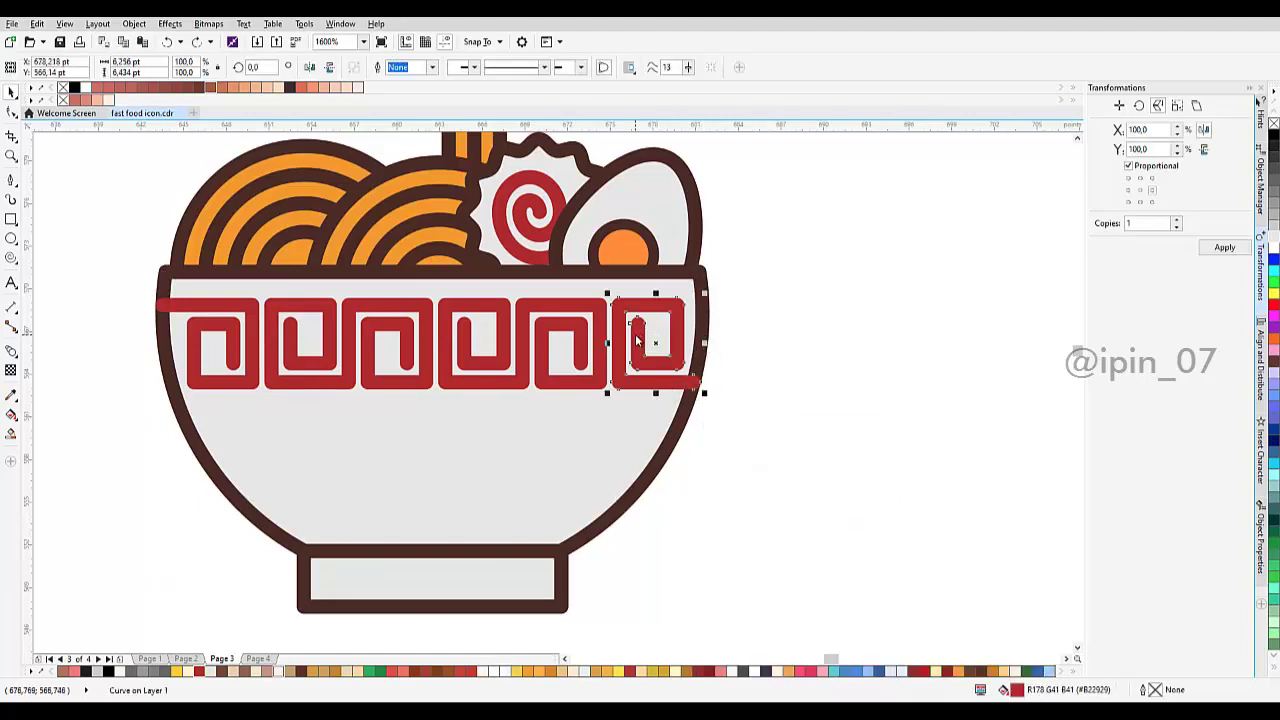
right_click(636, 334)
left_click(521, 326)
left_click_drag(845, 425, 150, 288)
right_click(222, 304)
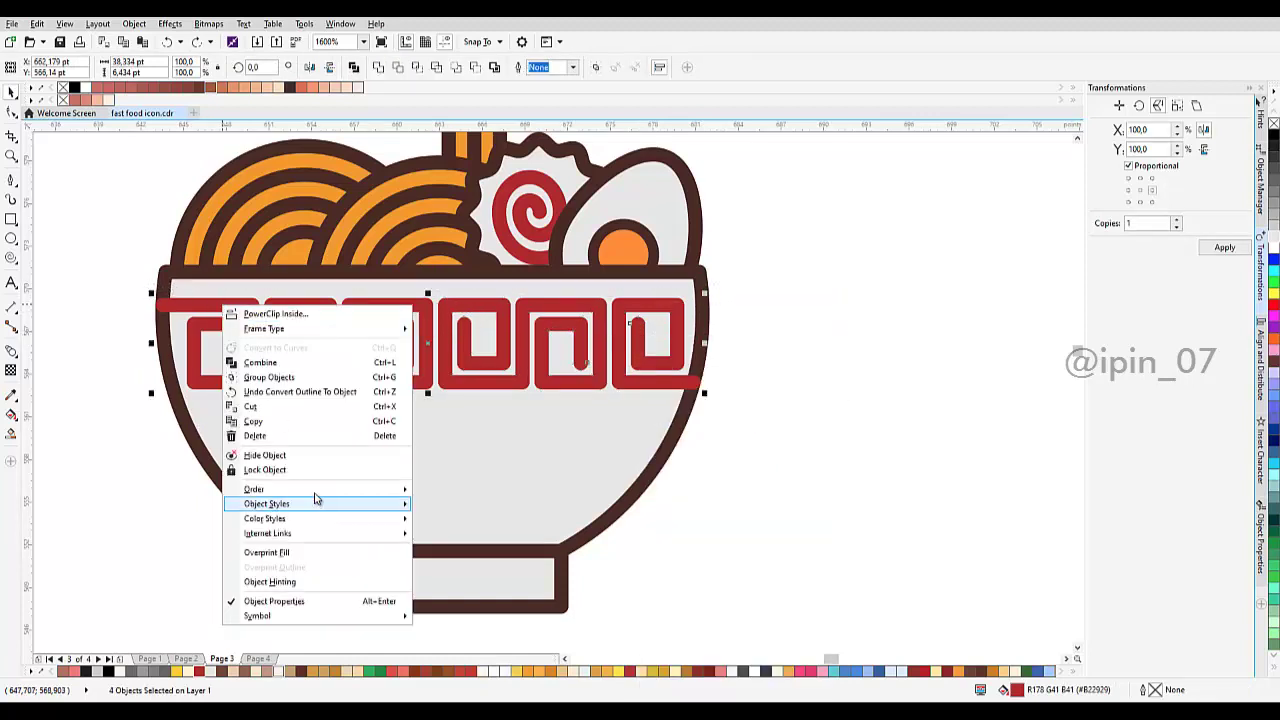
mouse_move(320, 489)
left_click(489, 592)
left_click(503, 466)
scroll(587, 412, "down", 1)
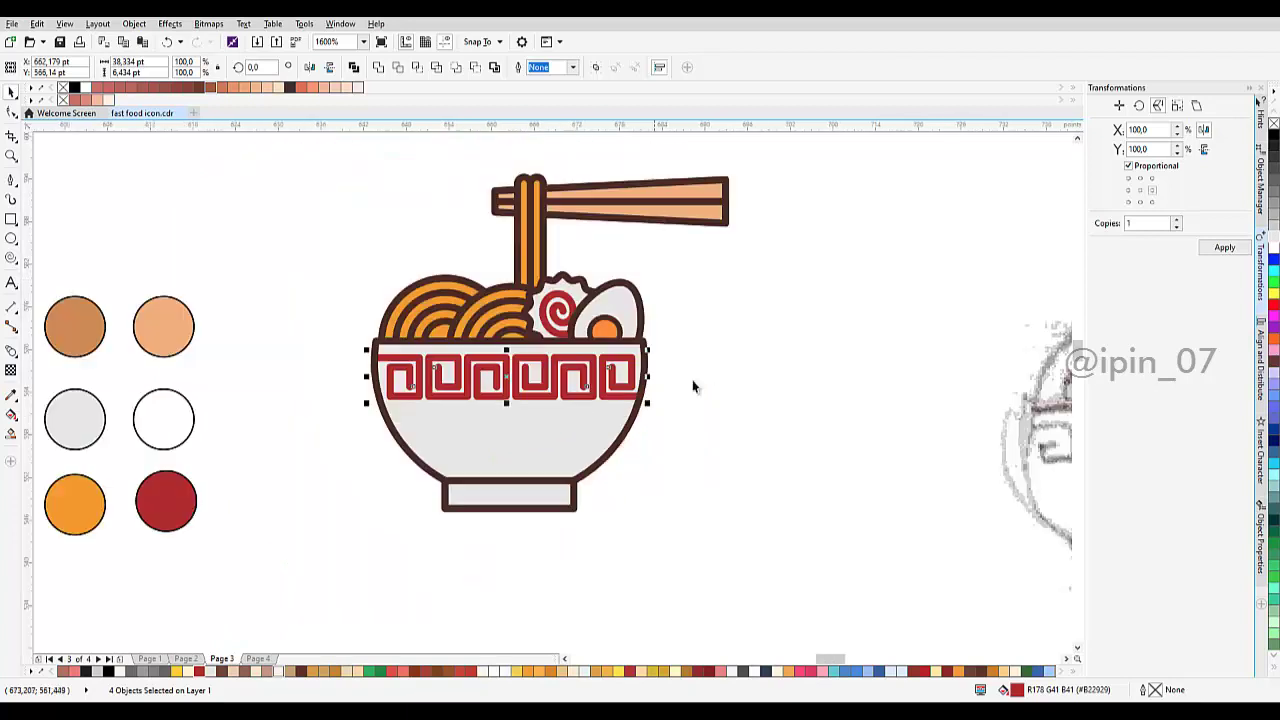
left_click(707, 374)
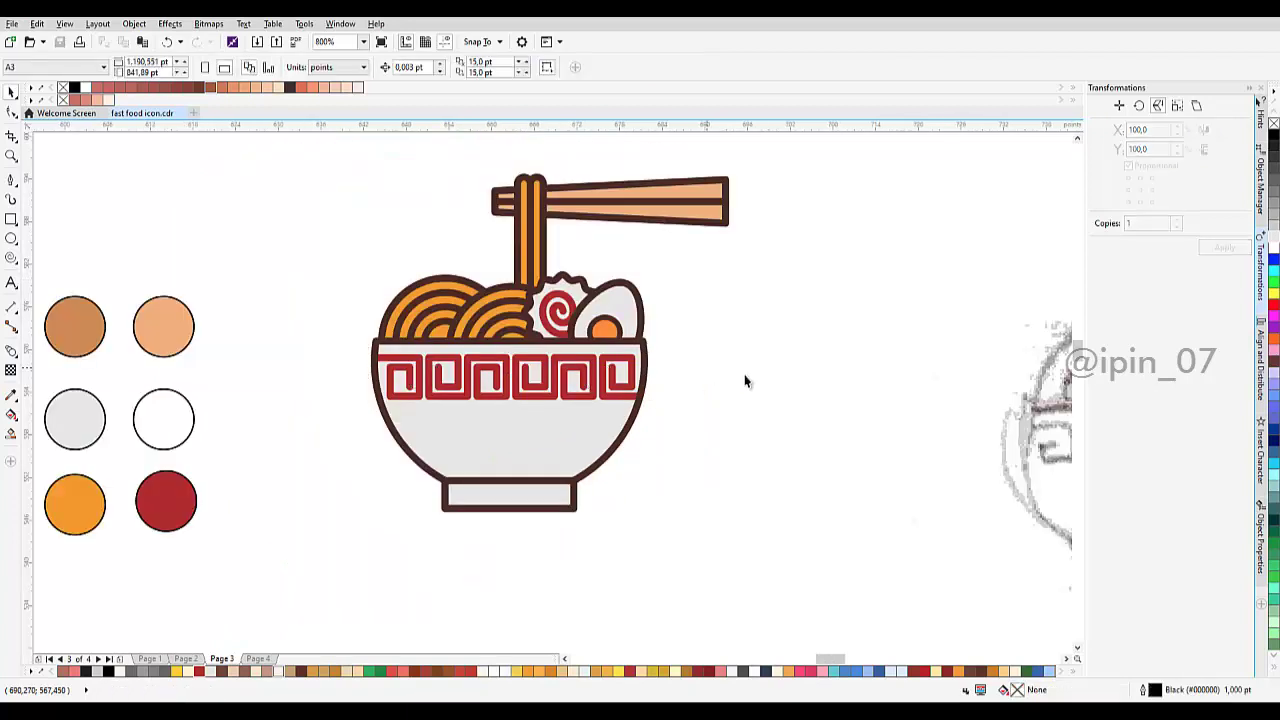
Step: Paste a copy of the bowl's grey fill about 1.7 pt to its left, with no fill and a black hairline outline
scroll(531, 417, "up", 2)
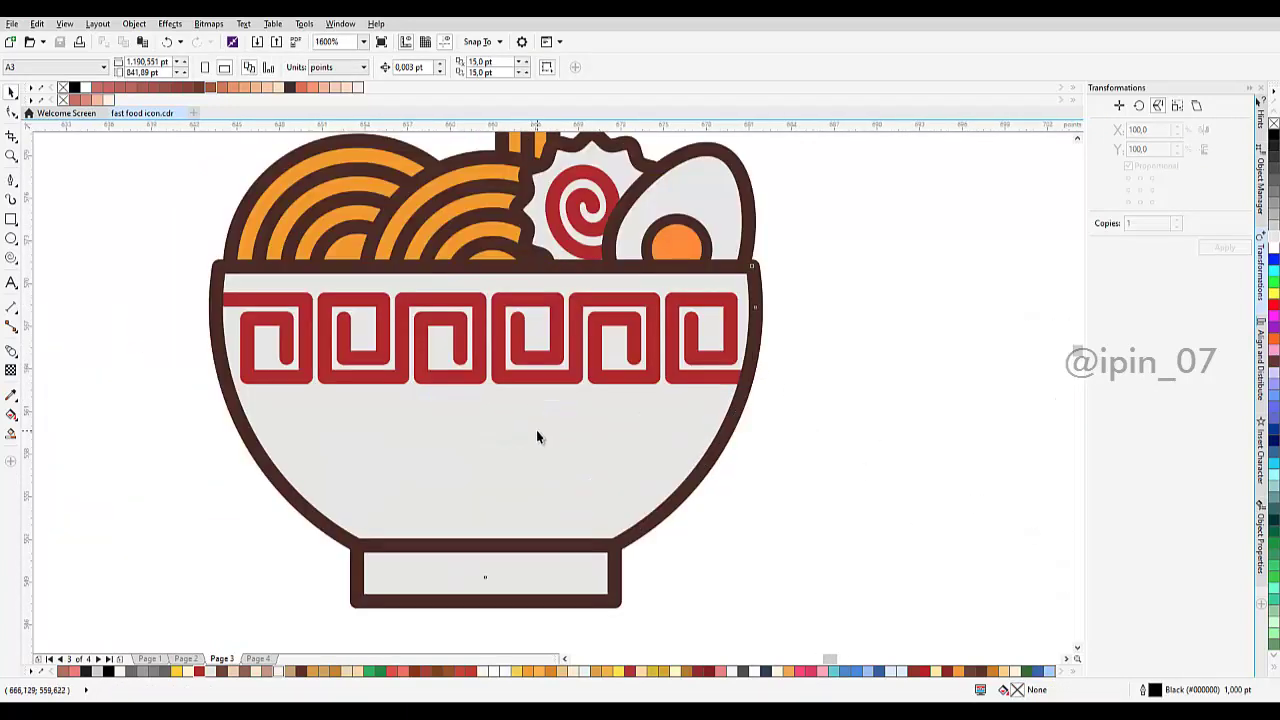
left_click(540, 431)
right_click(585, 410)
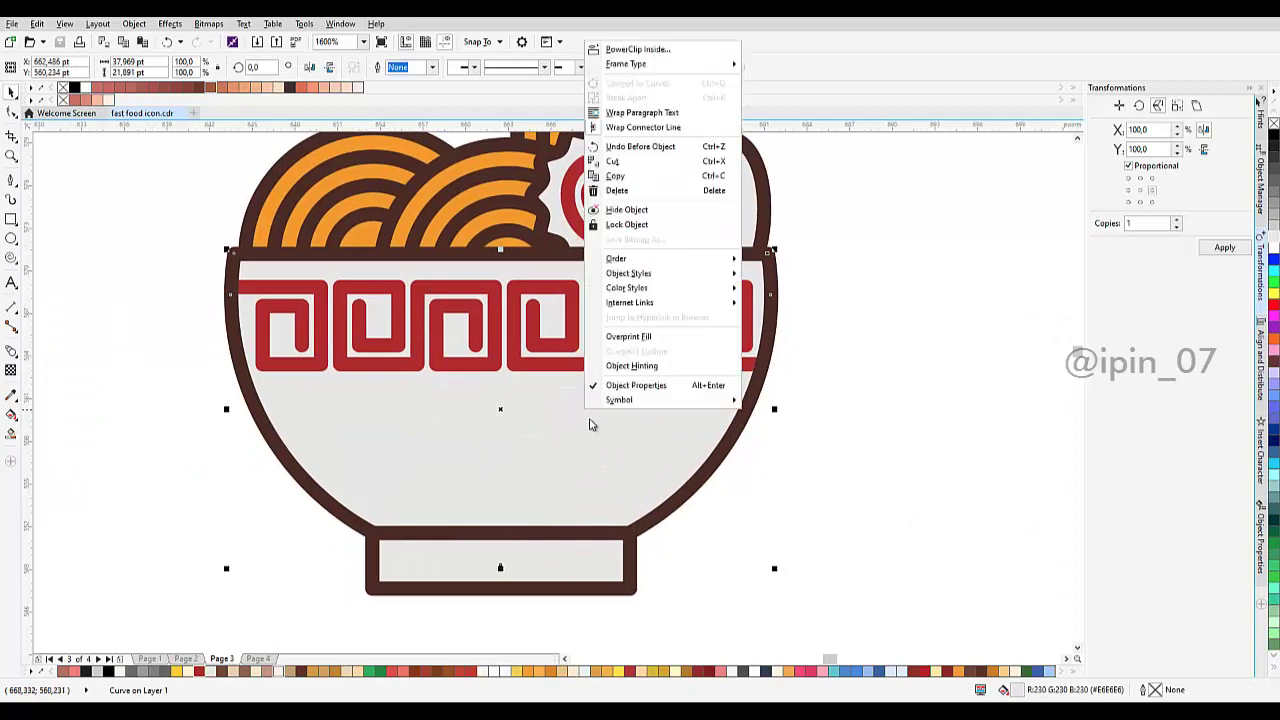
left_click(645, 174)
right_click(856, 203)
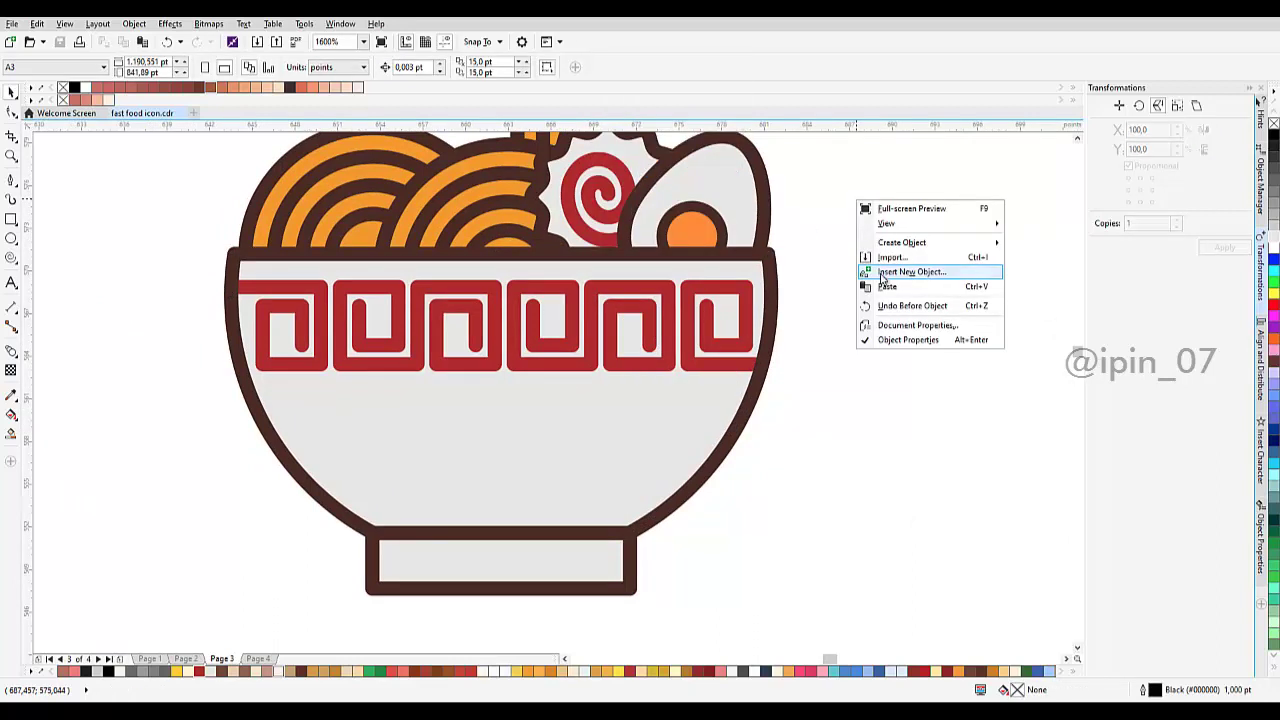
left_click(883, 285)
left_click_drag(680, 412, 656, 412)
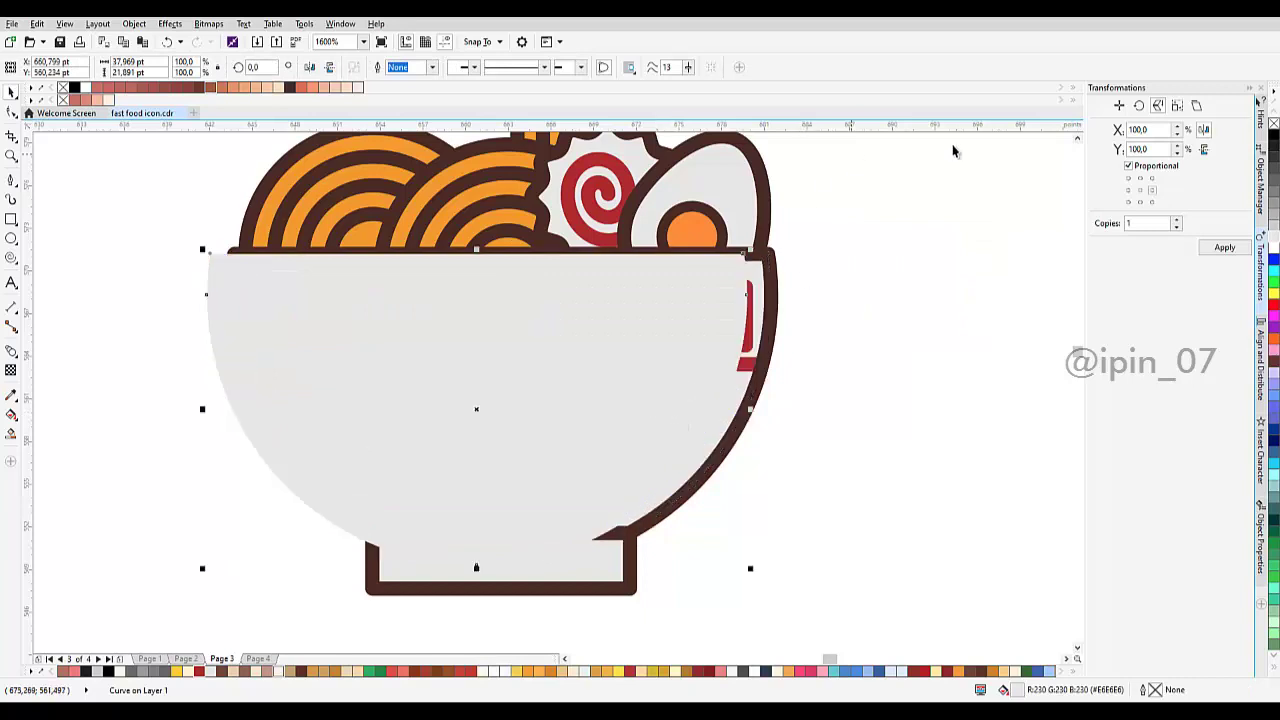
left_click(1274, 123)
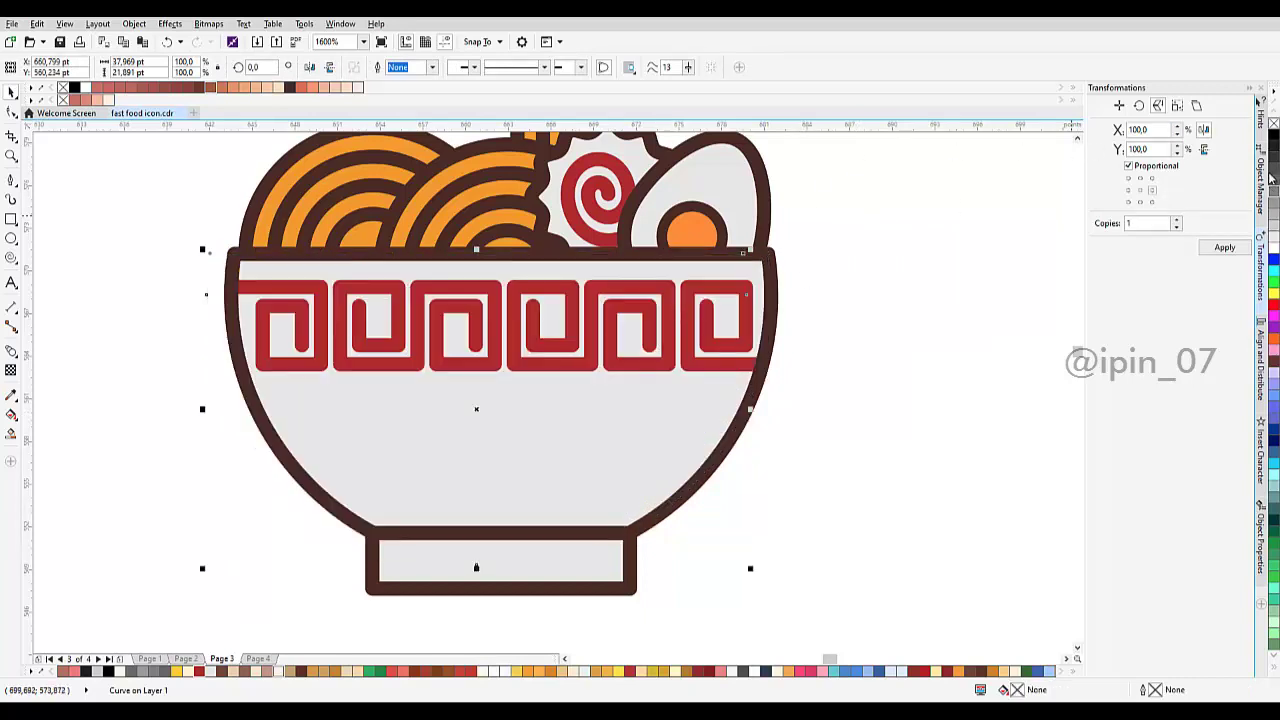
right_click(1273, 140)
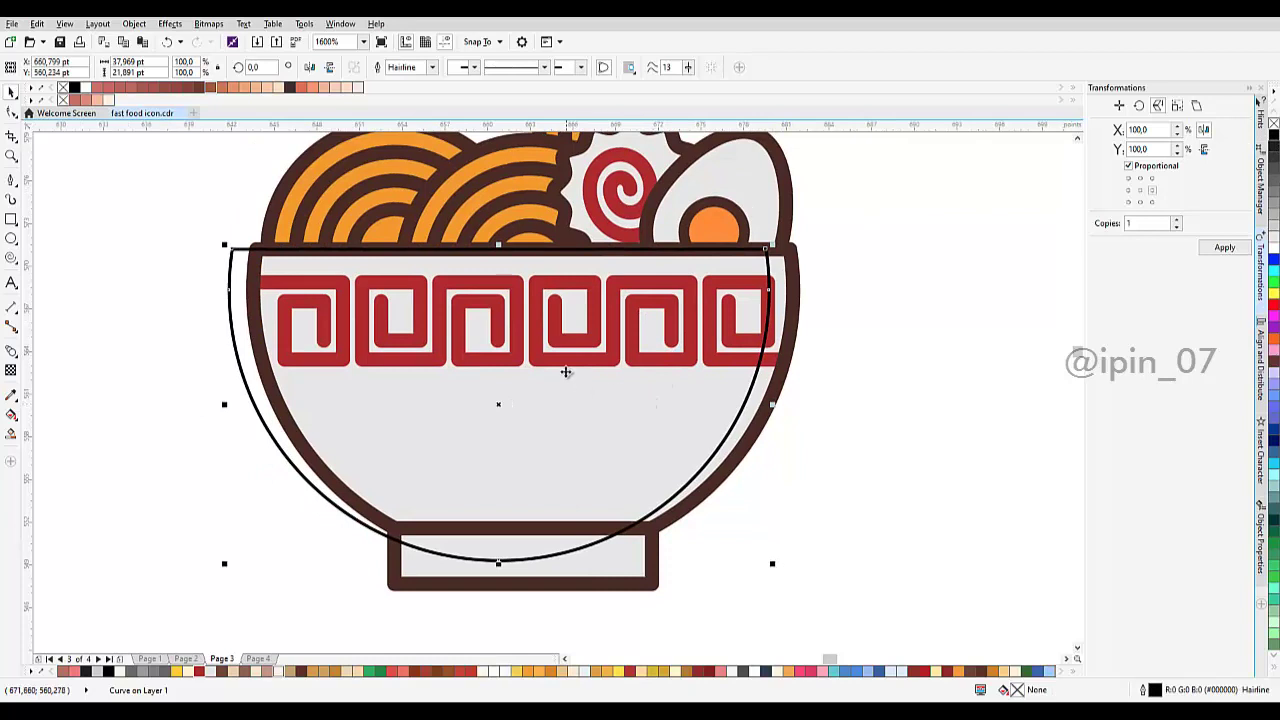
left_click_drag(606, 413, 502, 417)
key("ctrl+z")
Step: Paste a second copy of the bowl's fill about 6.3 pt left of the bowl, unfilled with a black hairline outline
right_click(893, 398)
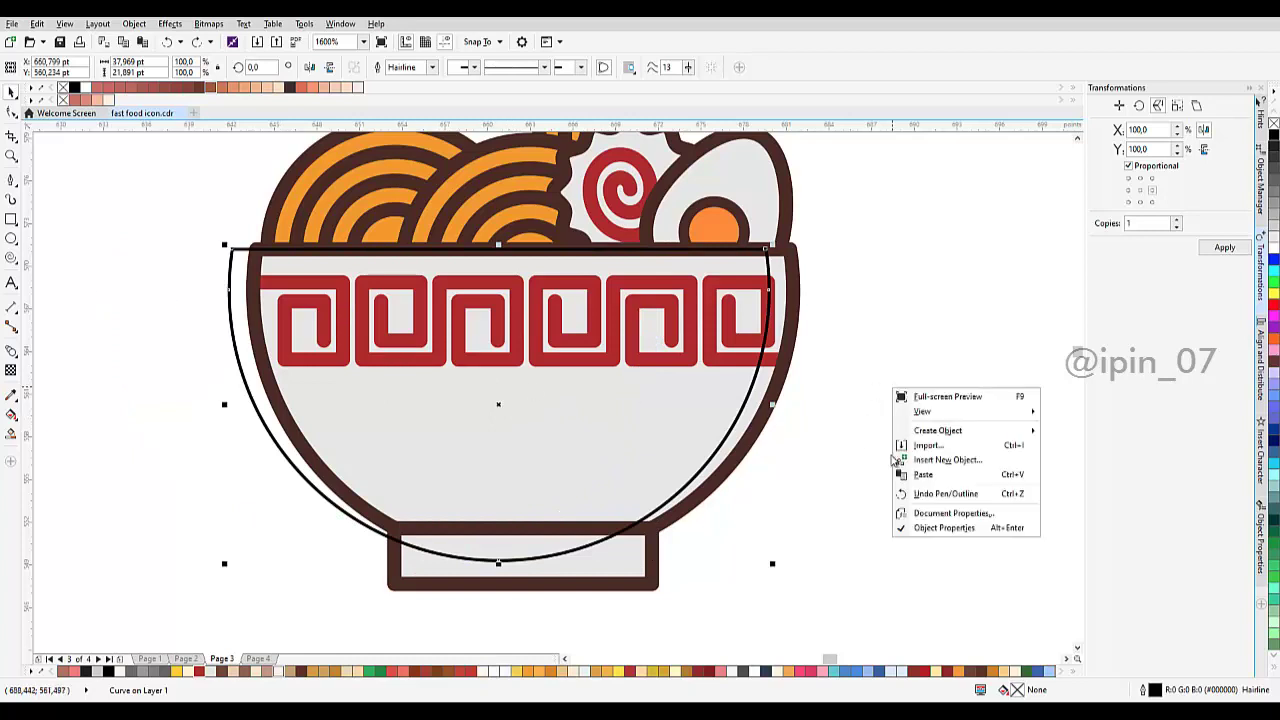
left_click(930, 461)
left_click_drag(615, 404, 586, 404)
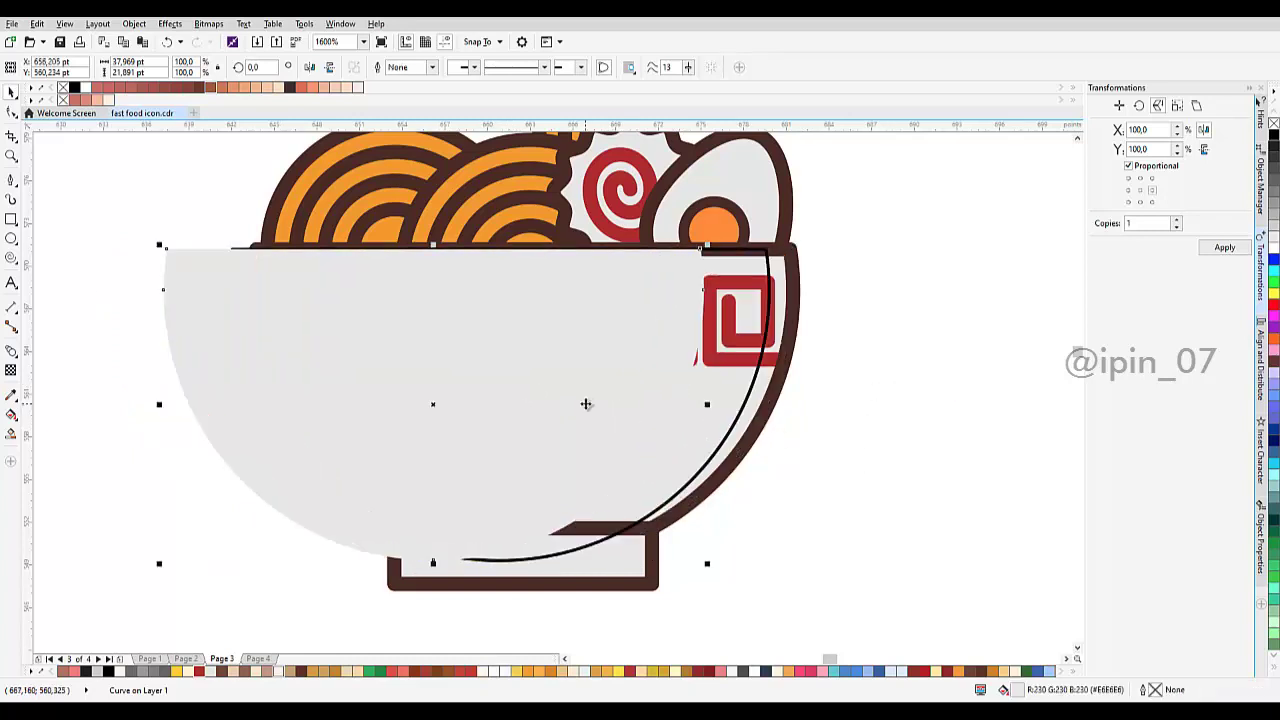
left_click(1273, 133)
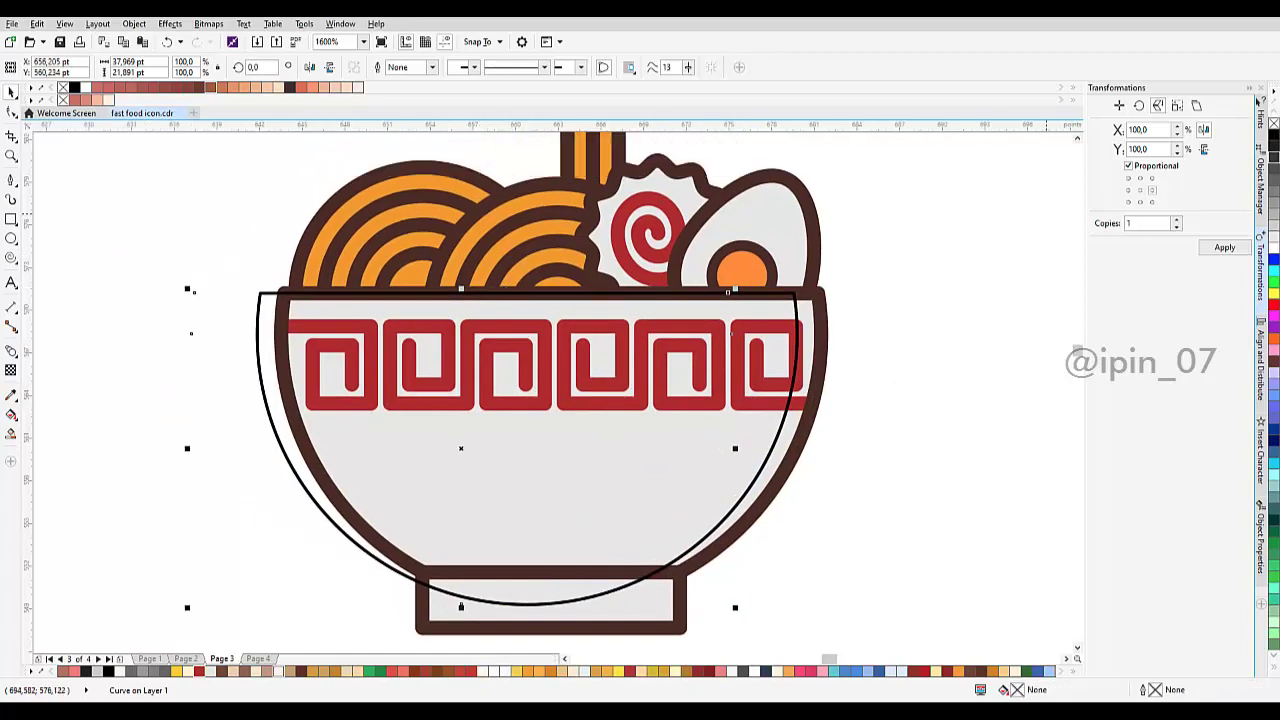
right_click(1273, 138)
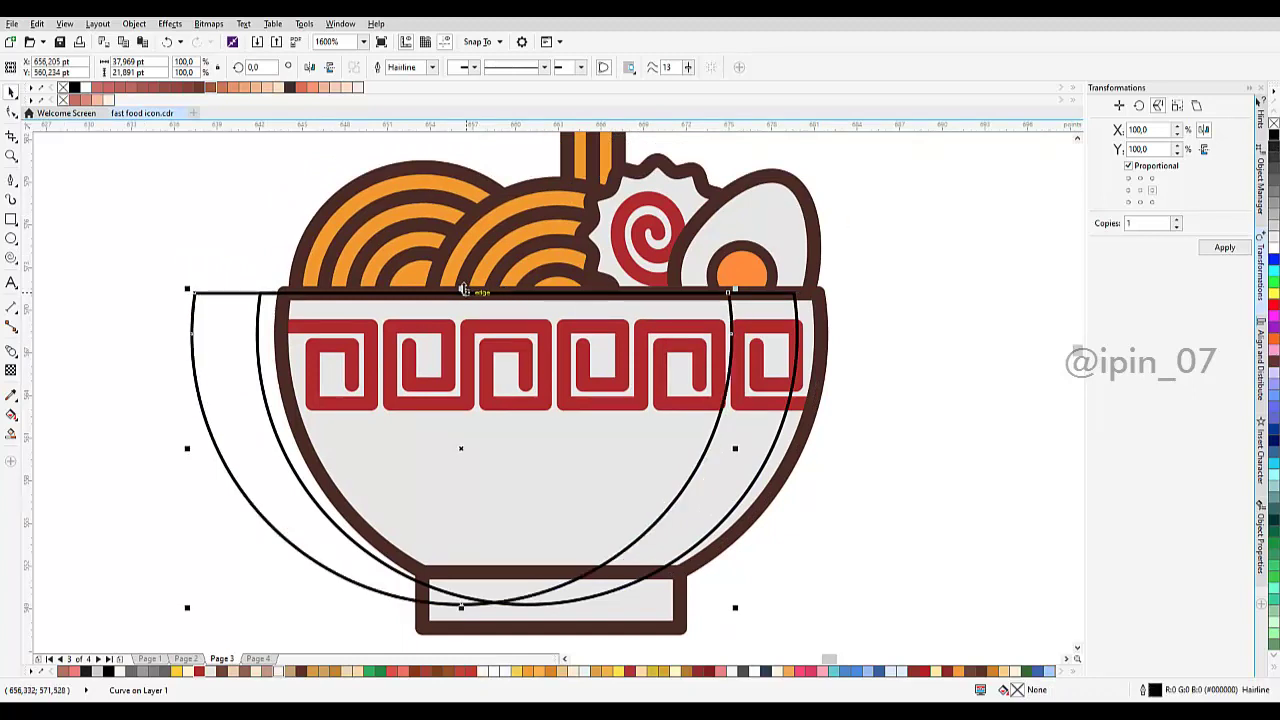
Step: Stretch the second bowl copy to 113% height about its centre and narrow it from its right side to 86.1% width
left_click_drag(463, 290, 461, 270)
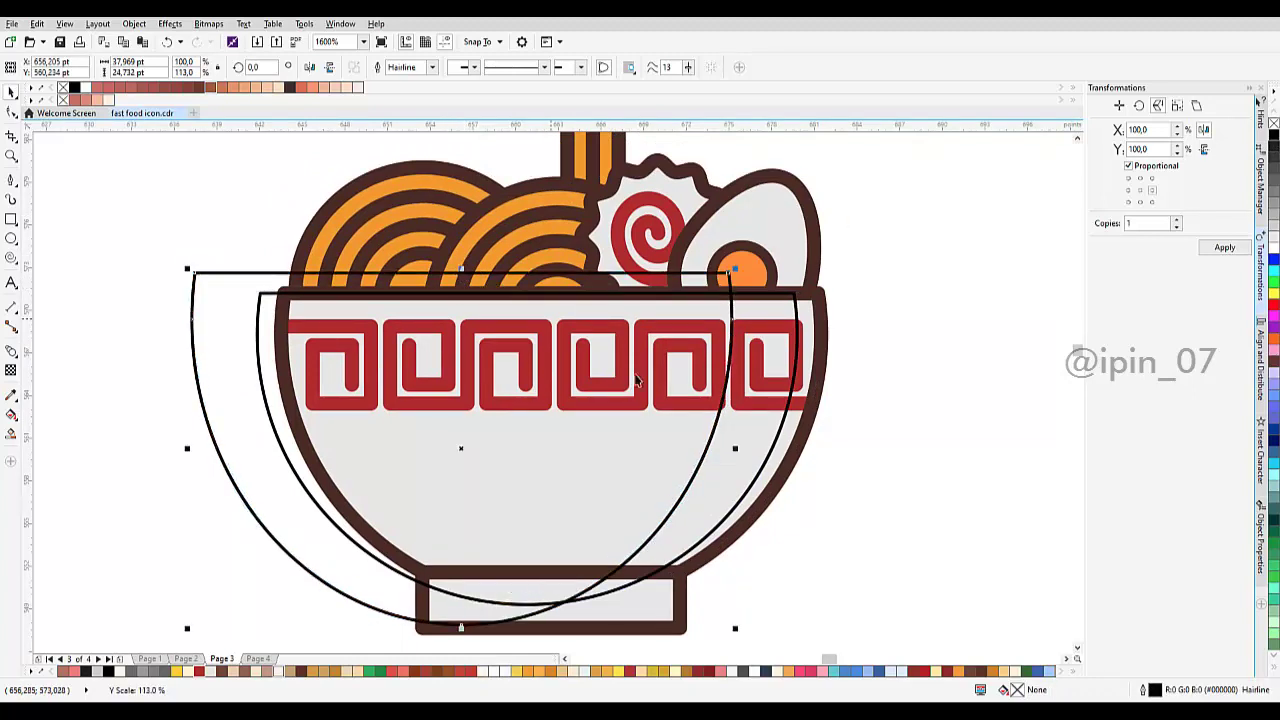
left_click_drag(735, 450, 662, 448)
scroll(608, 477, "down", 1)
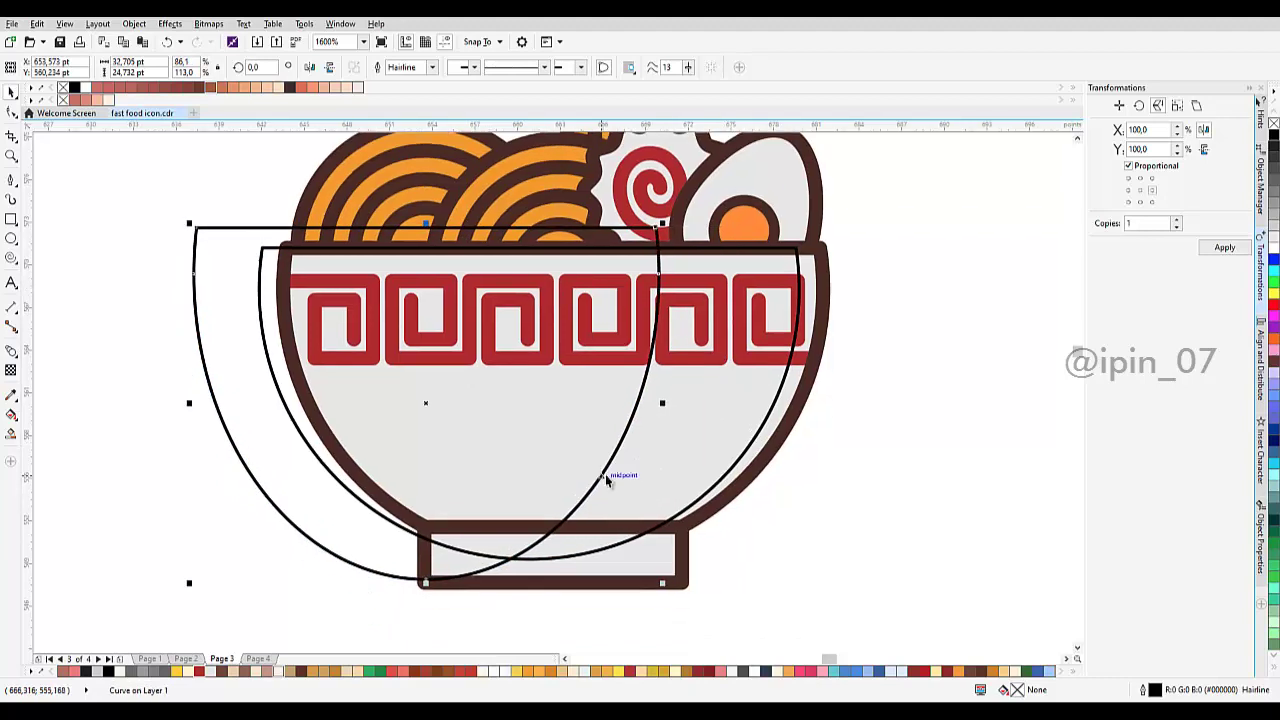
Step: Trim the first hairline bowl copy with the narrower one, delete the cutting shape and select the remaining crescent
left_click(665, 463, "shift")
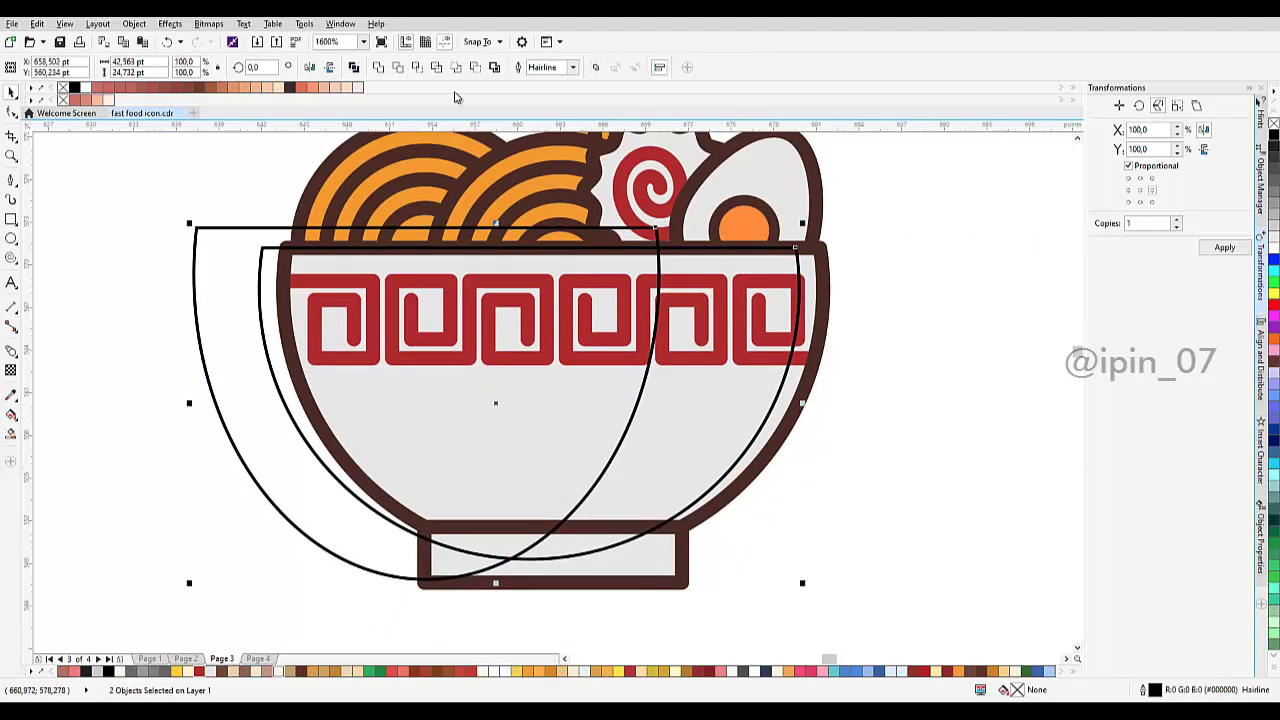
left_click(400, 69)
left_click(565, 431)
key("Delete")
left_click(644, 457)
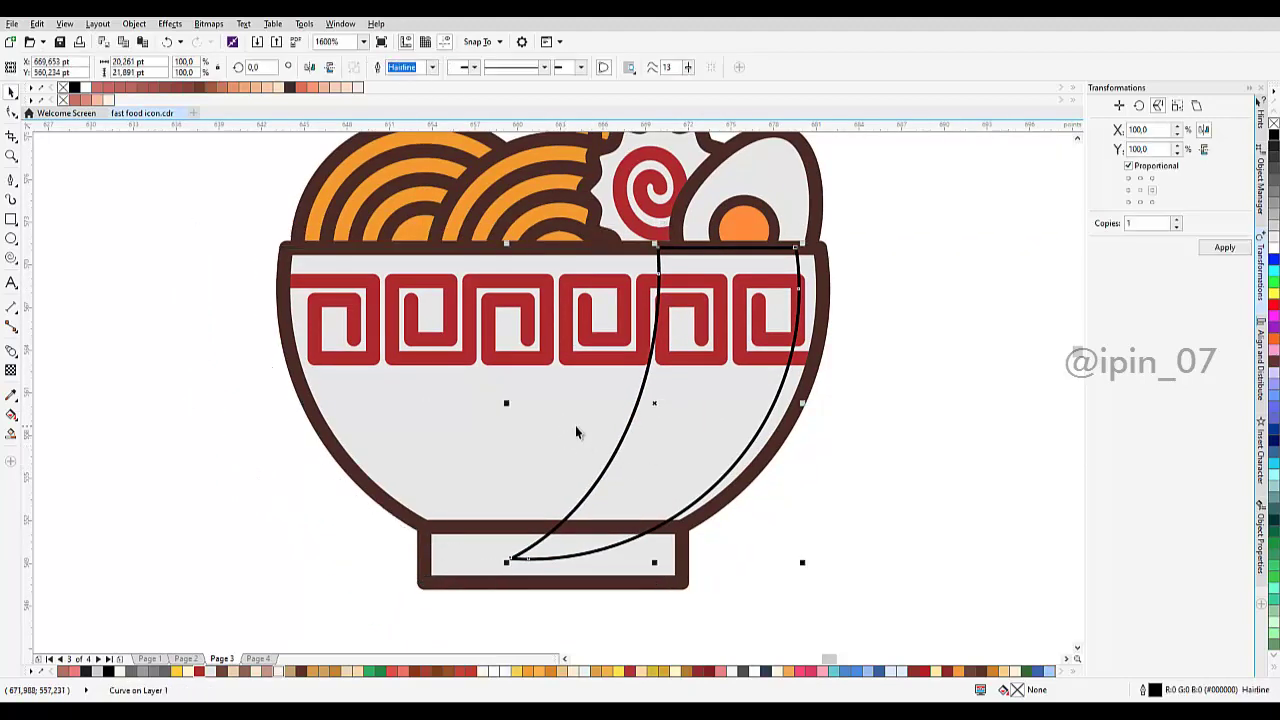
Step: Create the intersection of the hairline crescent with the bowl's grey fill and delete the hairline crescent
left_click(578, 384, "shift")
left_click(418, 69)
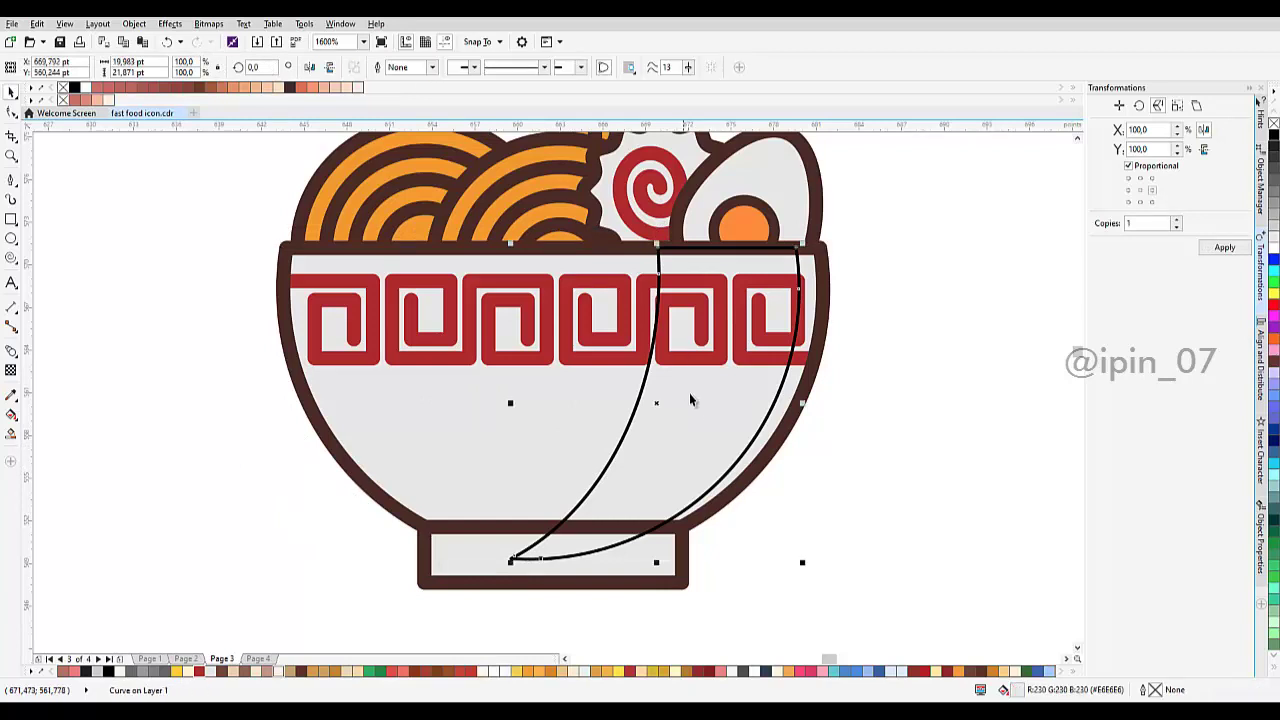
left_click_drag(689, 395, 741, 402)
key("Delete")
left_click(738, 404)
left_click(738, 408)
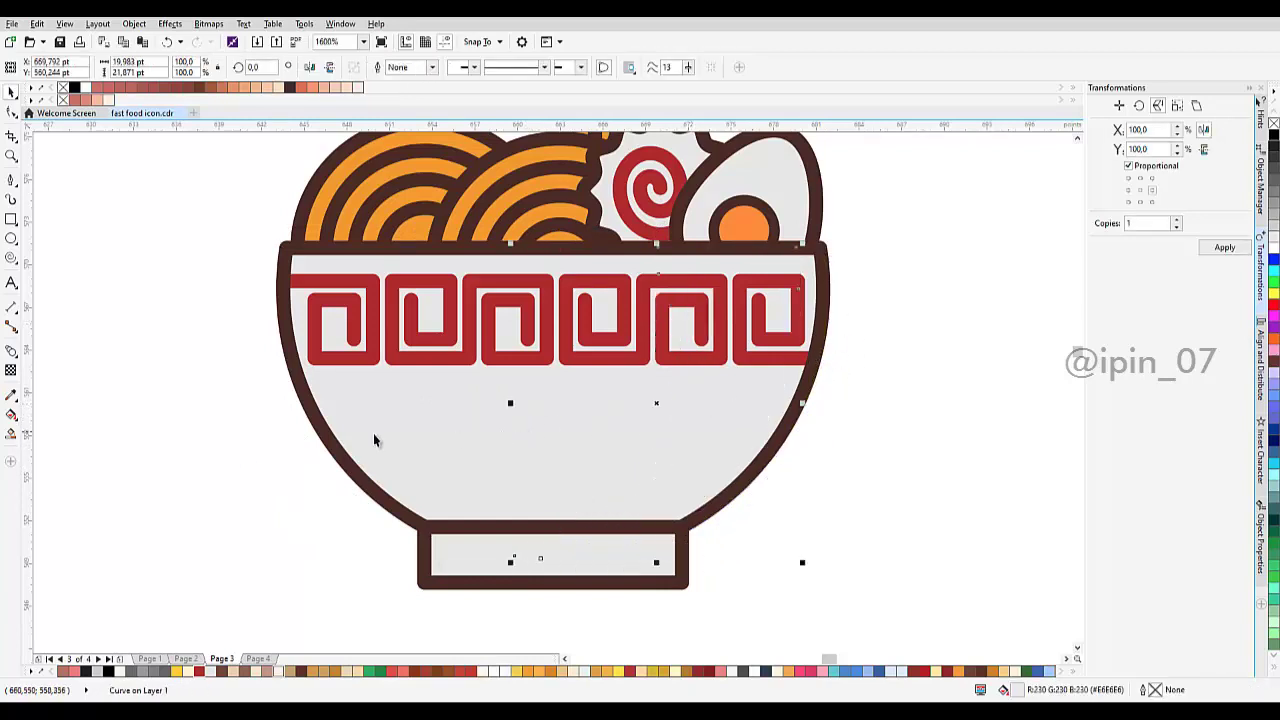
Step: Fill the crescent-shaped intersection on the bowl with a darker grey as shading and clear the selection
scroll(822, 451, "down", 2)
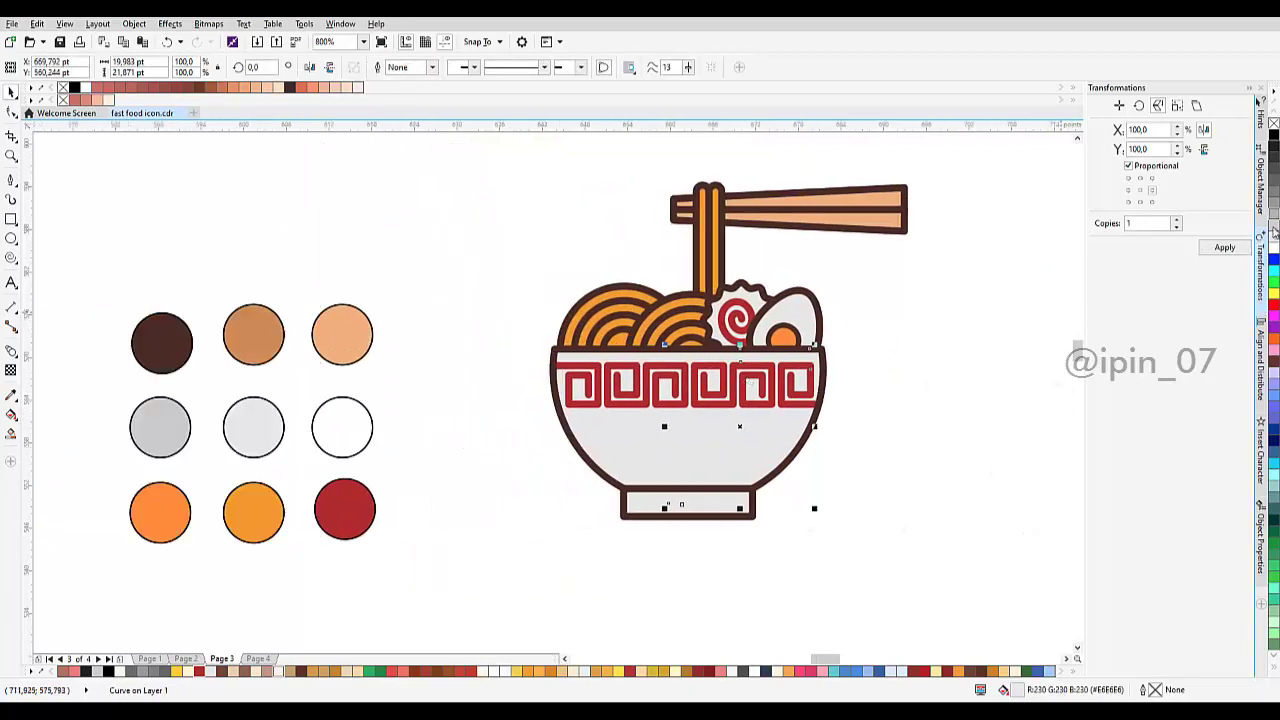
left_click(1274, 225)
left_click_drag(848, 361, 768, 361)
left_click(767, 356)
scroll(651, 401, "down", 2)
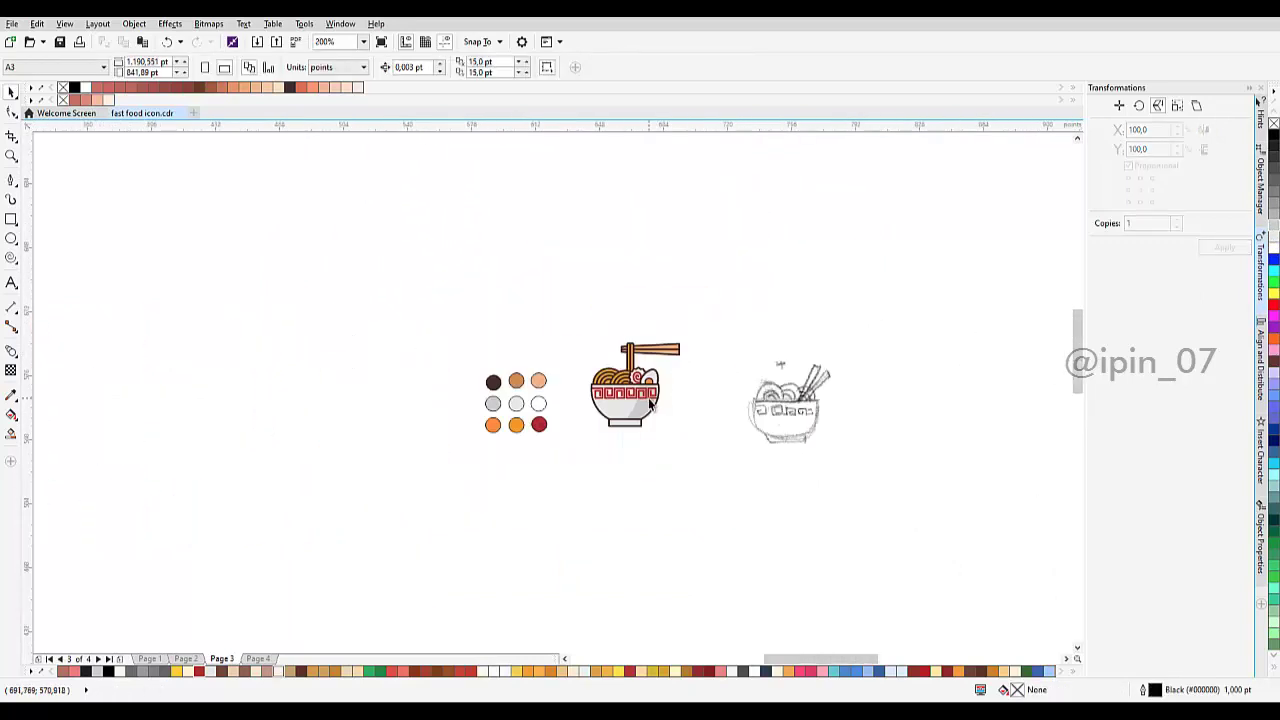
Step: Paste another copy of the bowl's grey fill and shift it slightly to the right of the bowl
scroll(649, 401, "up", 3)
right_click(818, 312)
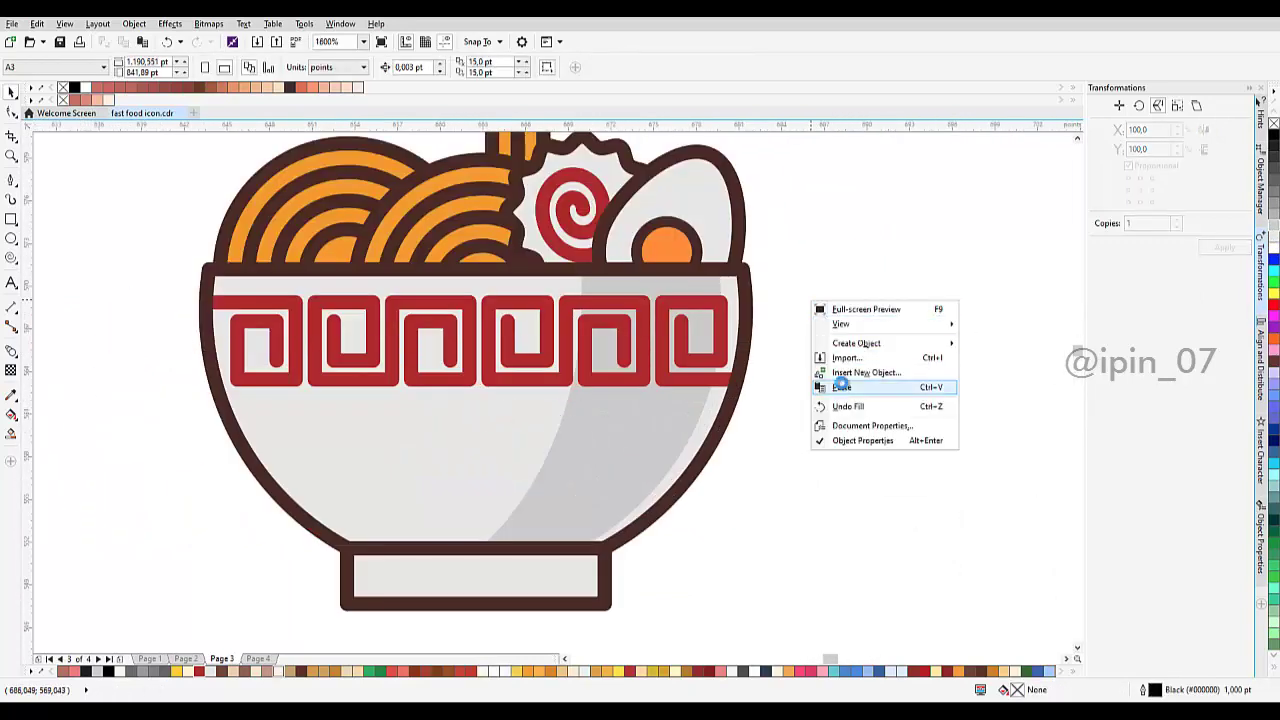
left_click(843, 387)
left_click_drag(407, 443, 426, 440)
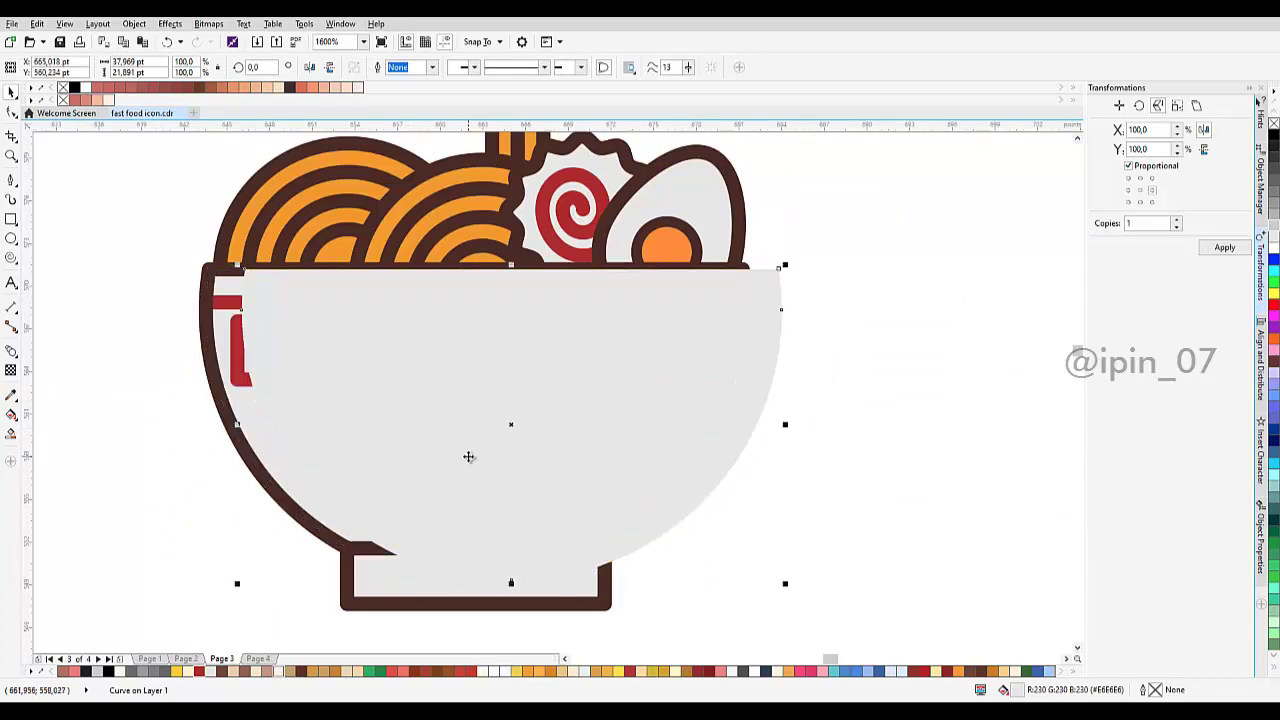
left_click(469, 457)
Step: Delete the nodes at the upper right of the shifted bowl copy, leaving only its left arc as an open curve
key("F10")
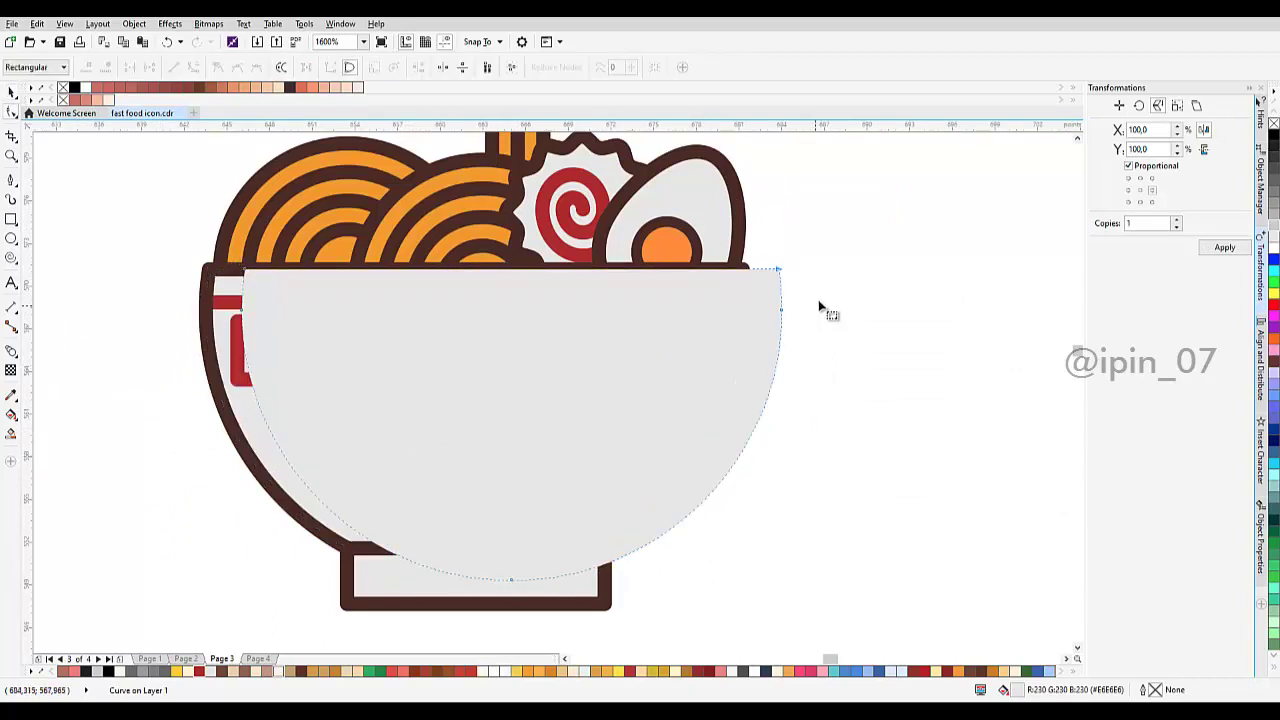
left_click_drag(757, 237, 815, 373)
key("Delete")
scroll(737, 283, "down", 1)
scroll(660, 340, "up", 1)
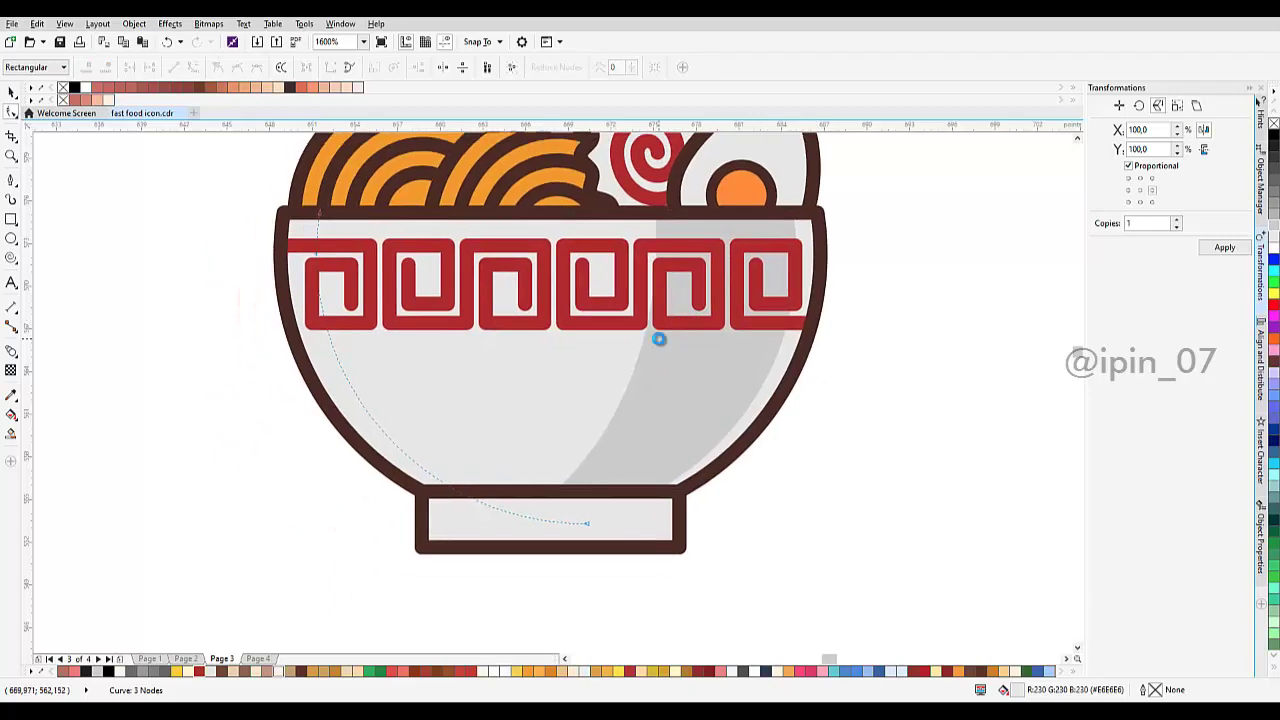
scroll(575, 498, "up", 1)
left_click_drag(562, 480, 619, 562)
scroll(620, 568, "down", 3)
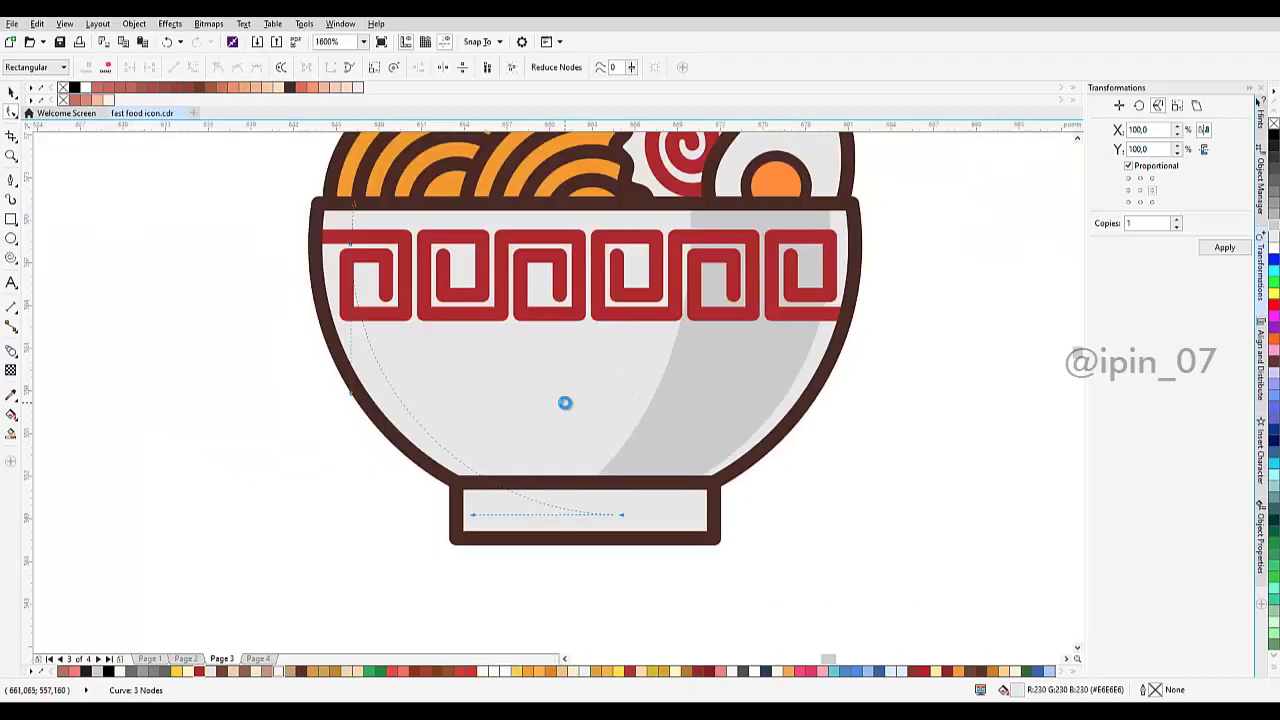
Step: Close the open arc with the Pen tool by drawing a loose curve outside the bowl's left side
left_click(11, 183)
scroll(482, 351, "up", 1)
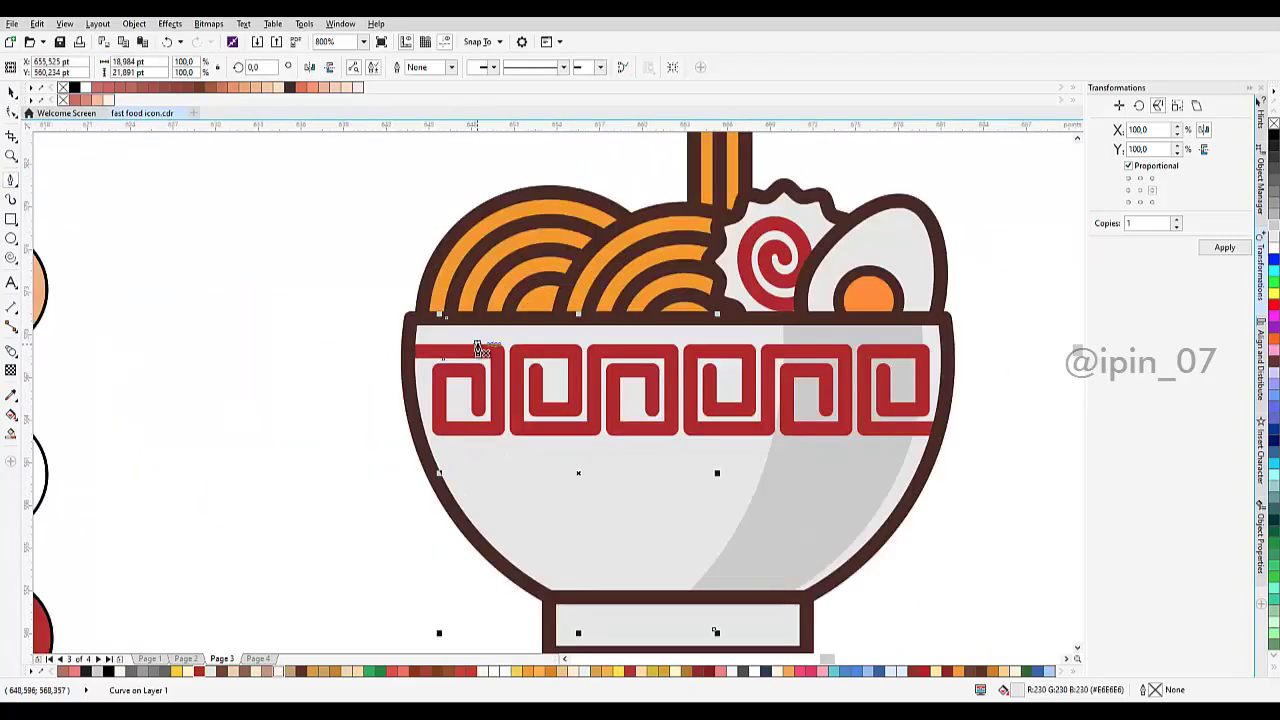
left_click(447, 317)
left_click_drag(329, 297, 305, 420)
scroll(388, 535, "down", 2)
left_click_drag(392, 520, 495, 648)
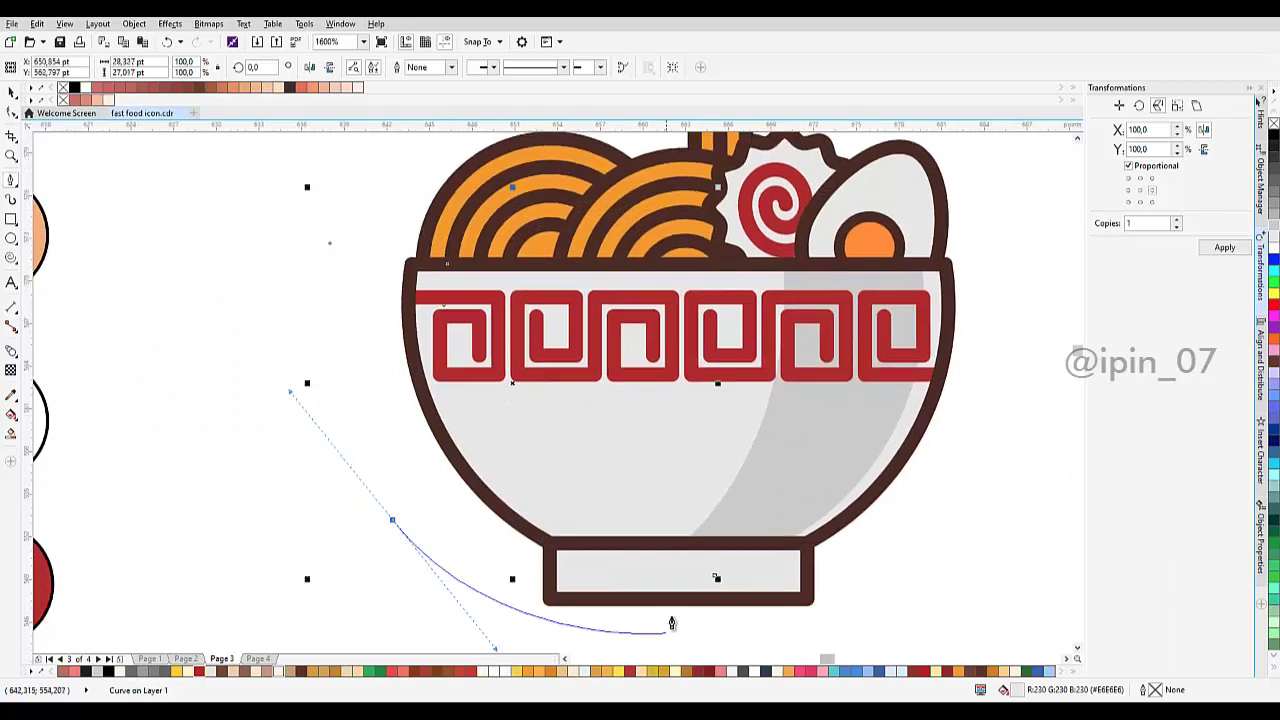
left_click_drag(715, 576, 736, 541)
key("space")
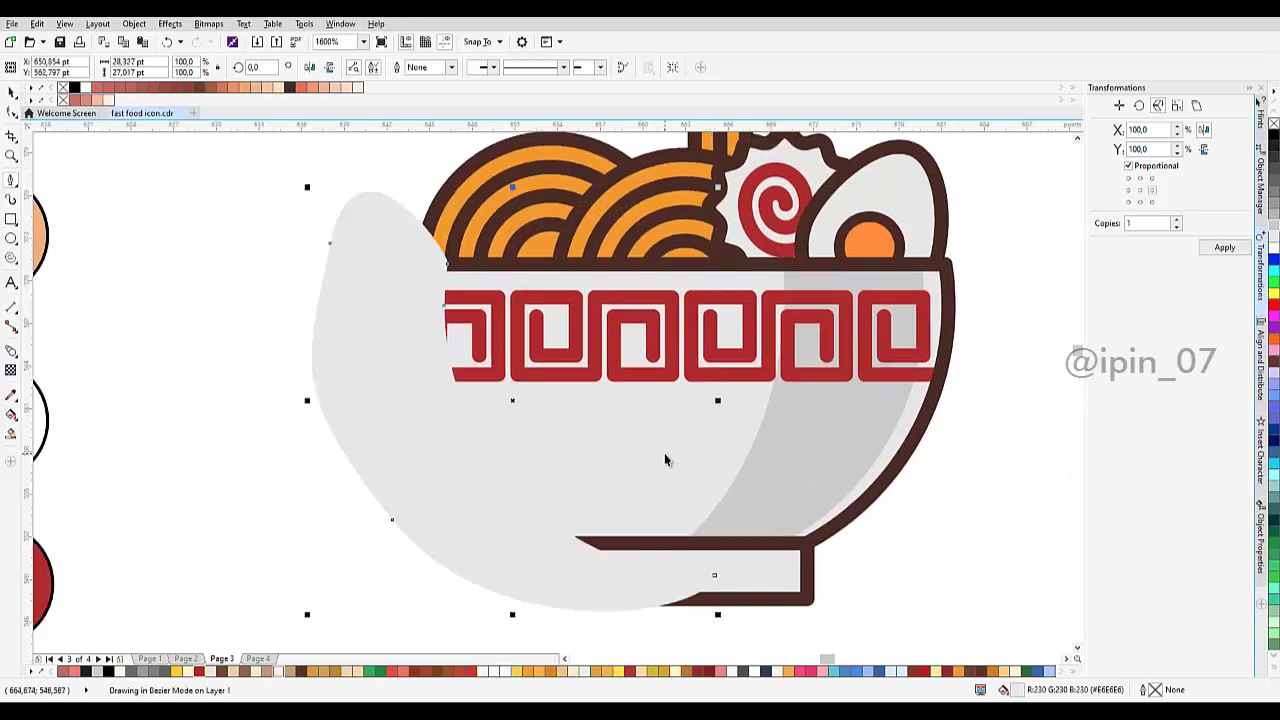
Step: Intersect the closed shape with the bowl's grey fill and delete the part drawn outside the bowl
left_click(664, 453, "shift")
left_click_drag(410, 335, 306, 372)
key("Delete")
left_click(443, 392)
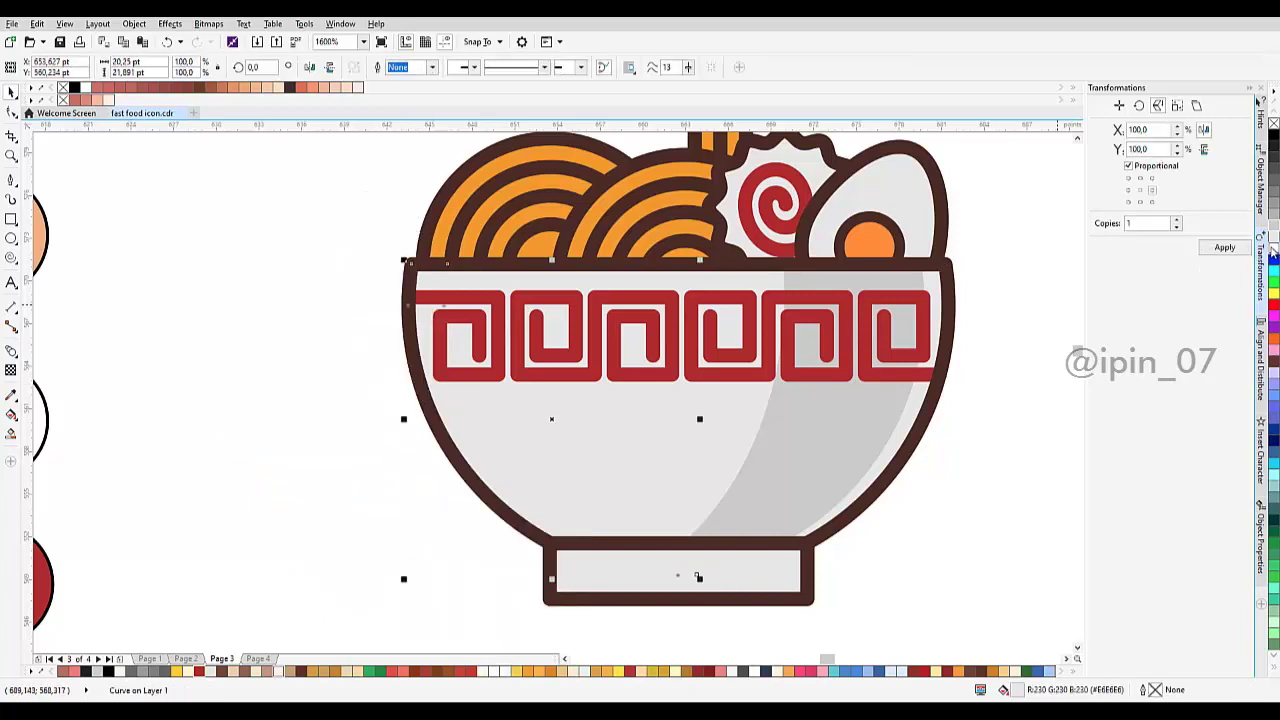
Step: Fill the intersection along the bowl's left edge with white as a highlight
left_click(1274, 248)
scroll(520, 400, "down", 2)
left_click(757, 352)
scroll(577, 427, "up", 1)
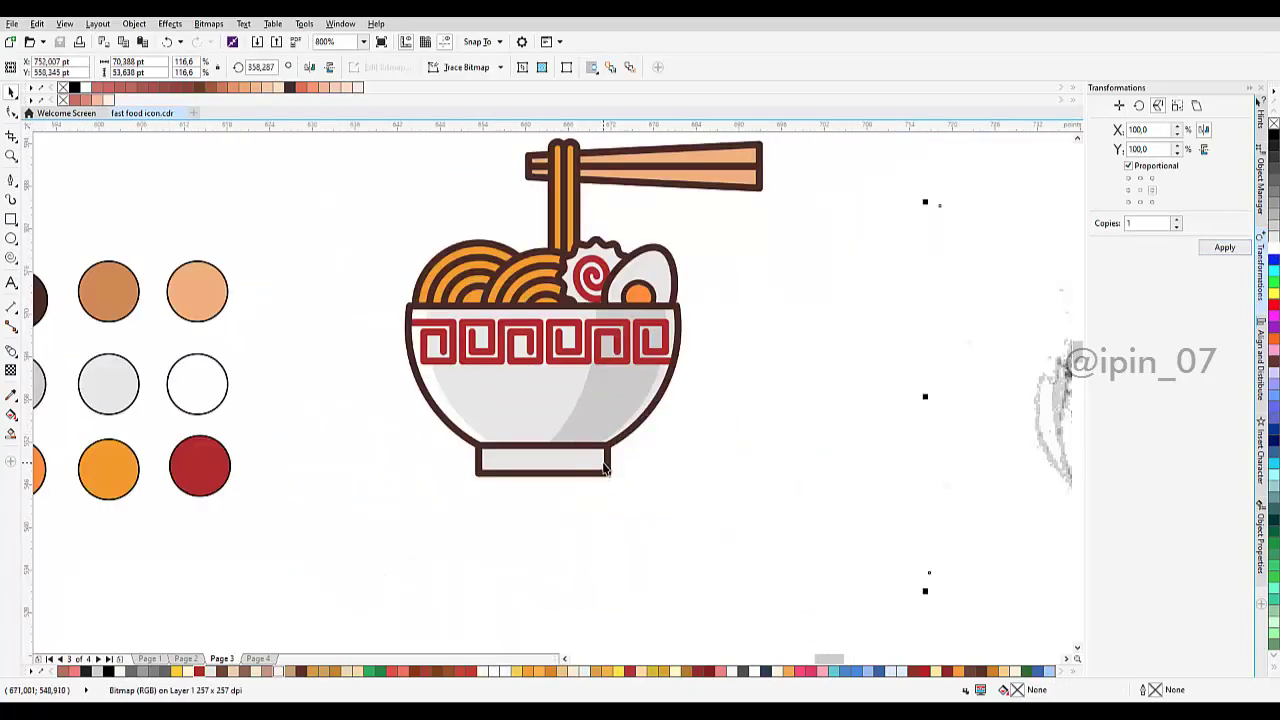
scroll(602, 463, "up", 2)
left_click(586, 440)
left_click_drag(555, 448, 617, 420)
left_click_drag(594, 428, 657, 405)
key("ctrl+z")
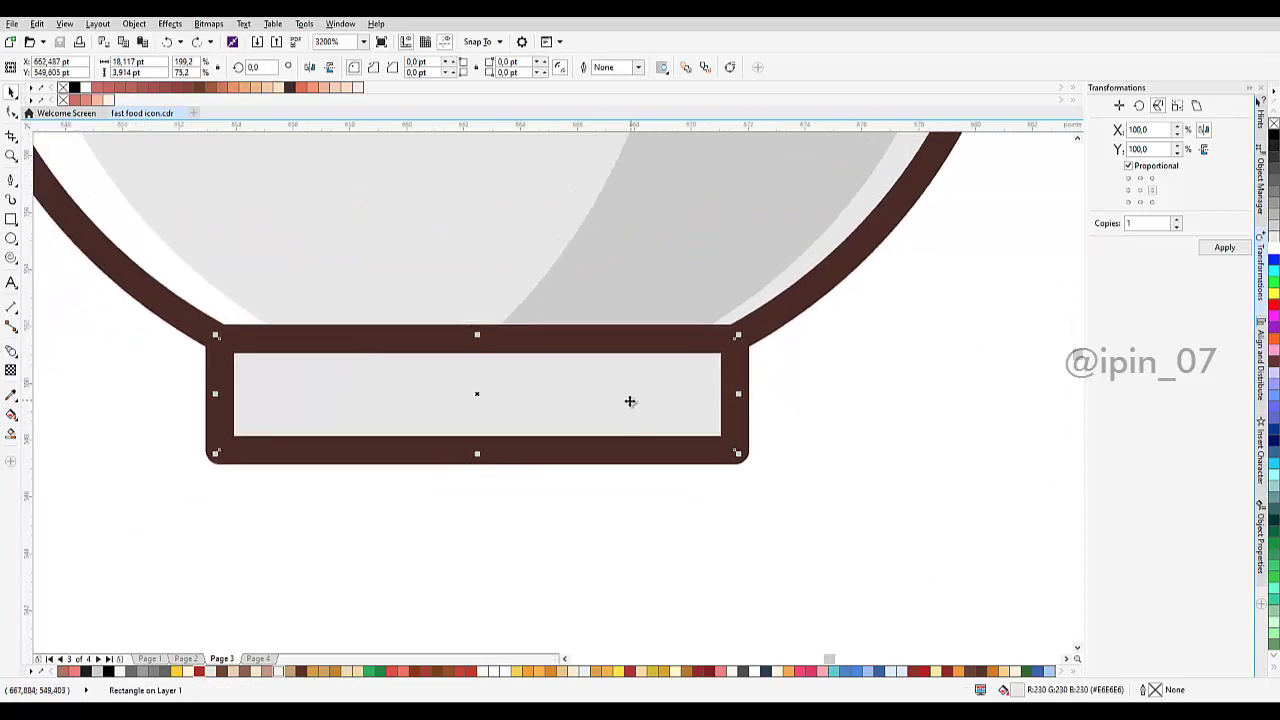
Step: Paste a copy of the bowl base's grey fill about 2.2 pt to the left and narrow it to about 8 pt wide
right_click(630, 401)
left_click(670, 168)
left_click(860, 357)
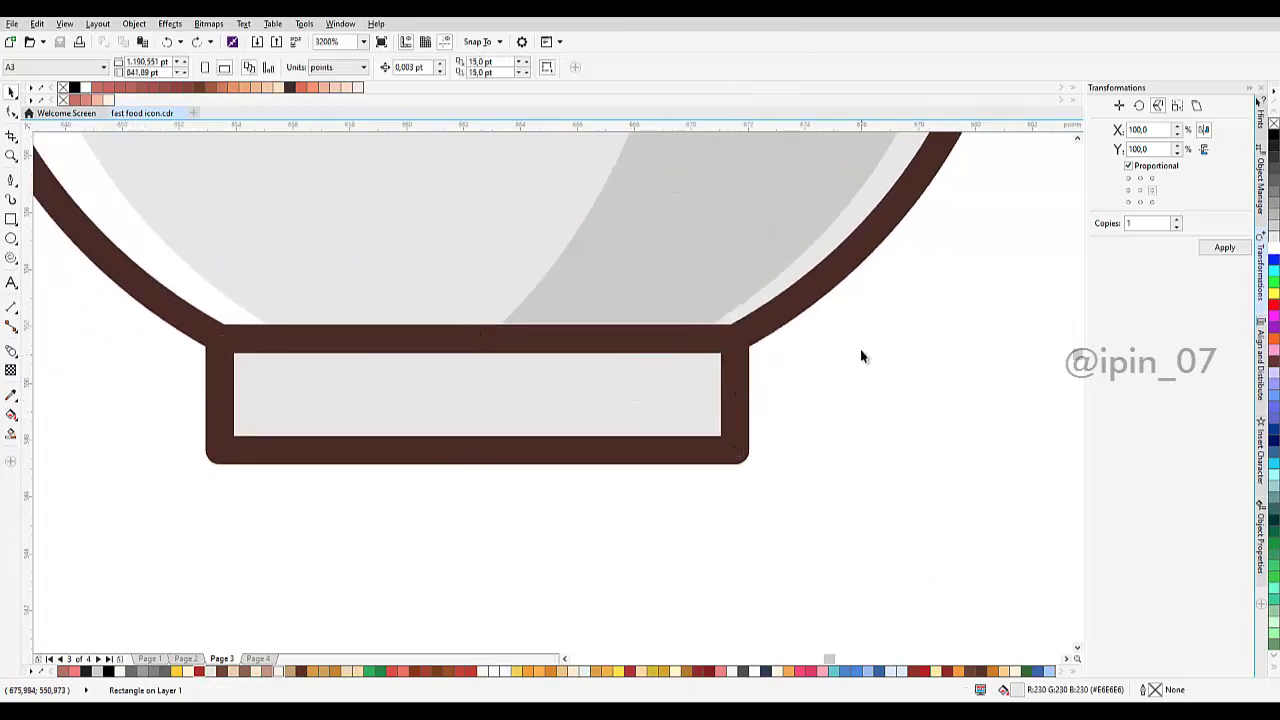
right_click(860, 357)
left_click(900, 425)
left_click_drag(660, 400, 597, 397)
scroll(654, 389, "left", 1)
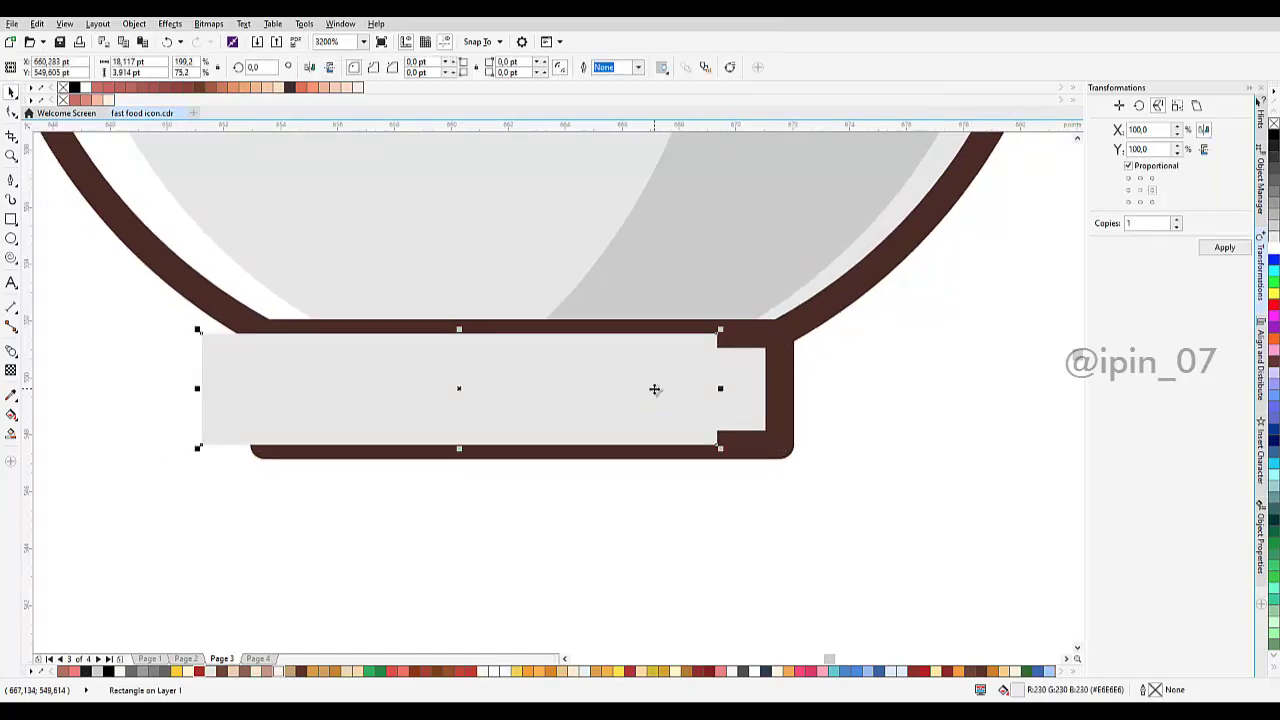
left_click_drag(198, 388, 504, 390)
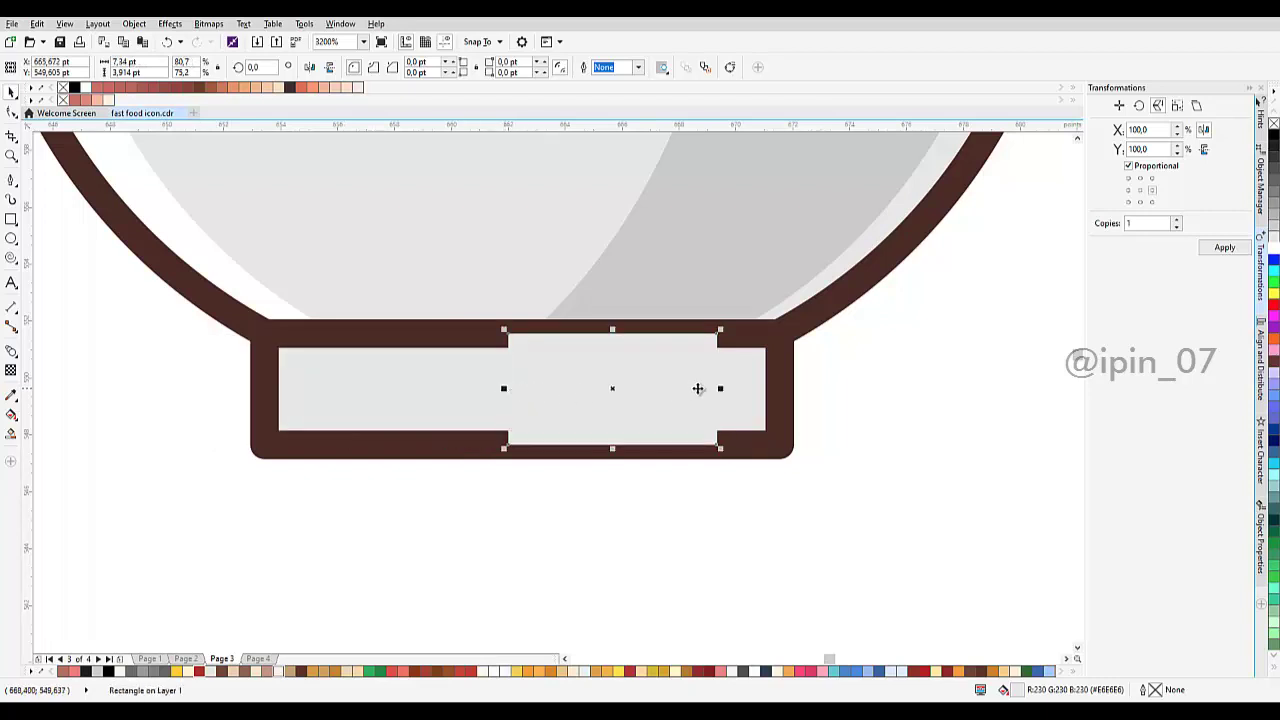
left_click_drag(720, 388, 739, 390)
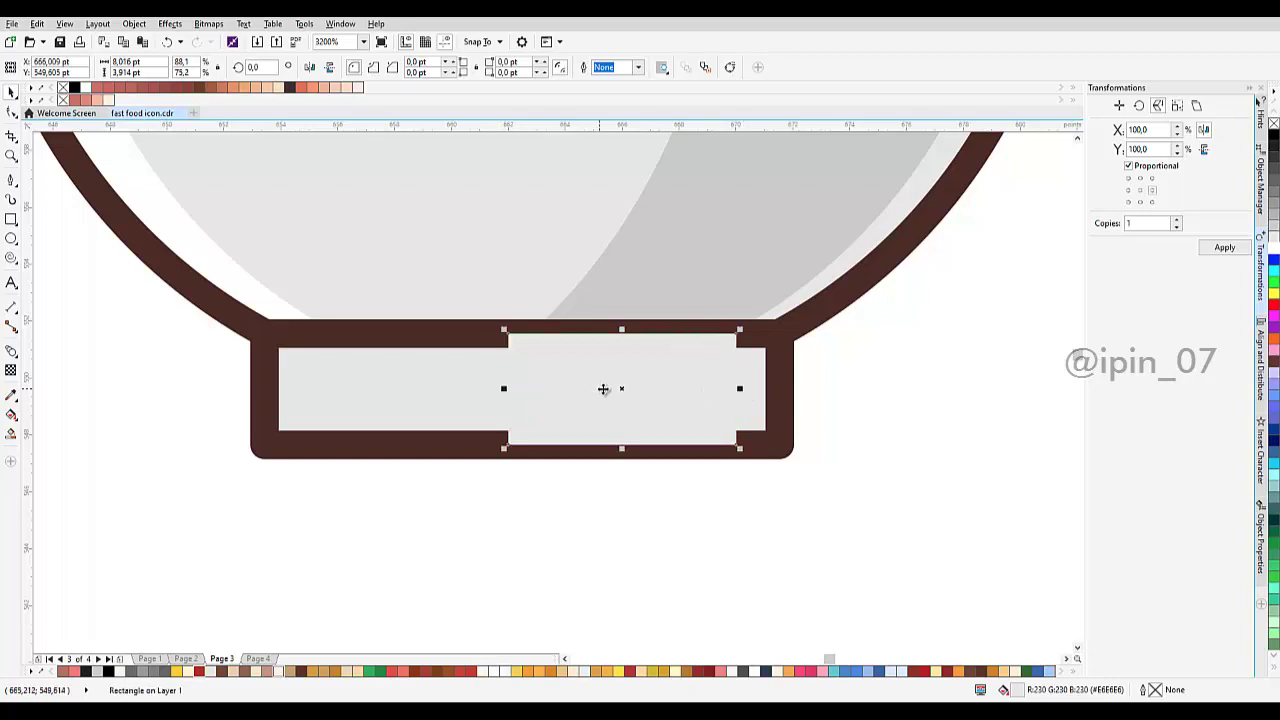
Step: Place the narrowed strip directly in front of the base's fill and colour it darker grey
right_click(603, 388)
mouse_move(738, 238)
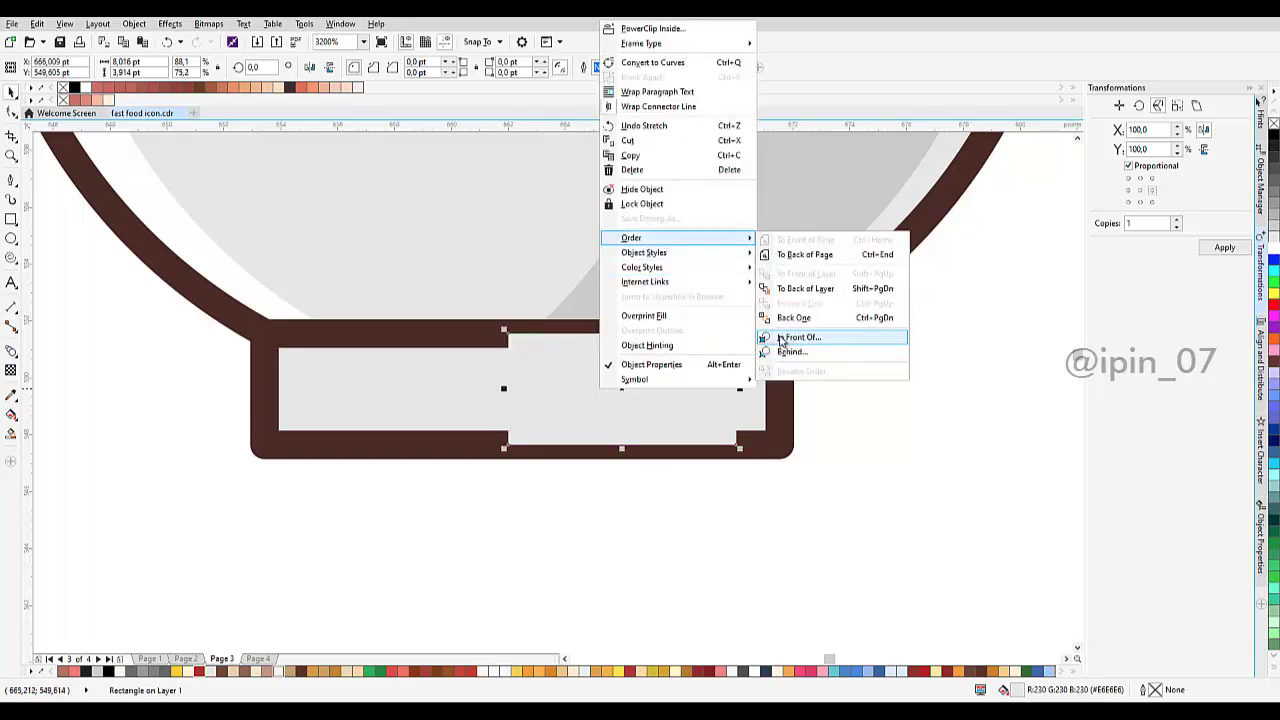
left_click(790, 338)
left_click(497, 396)
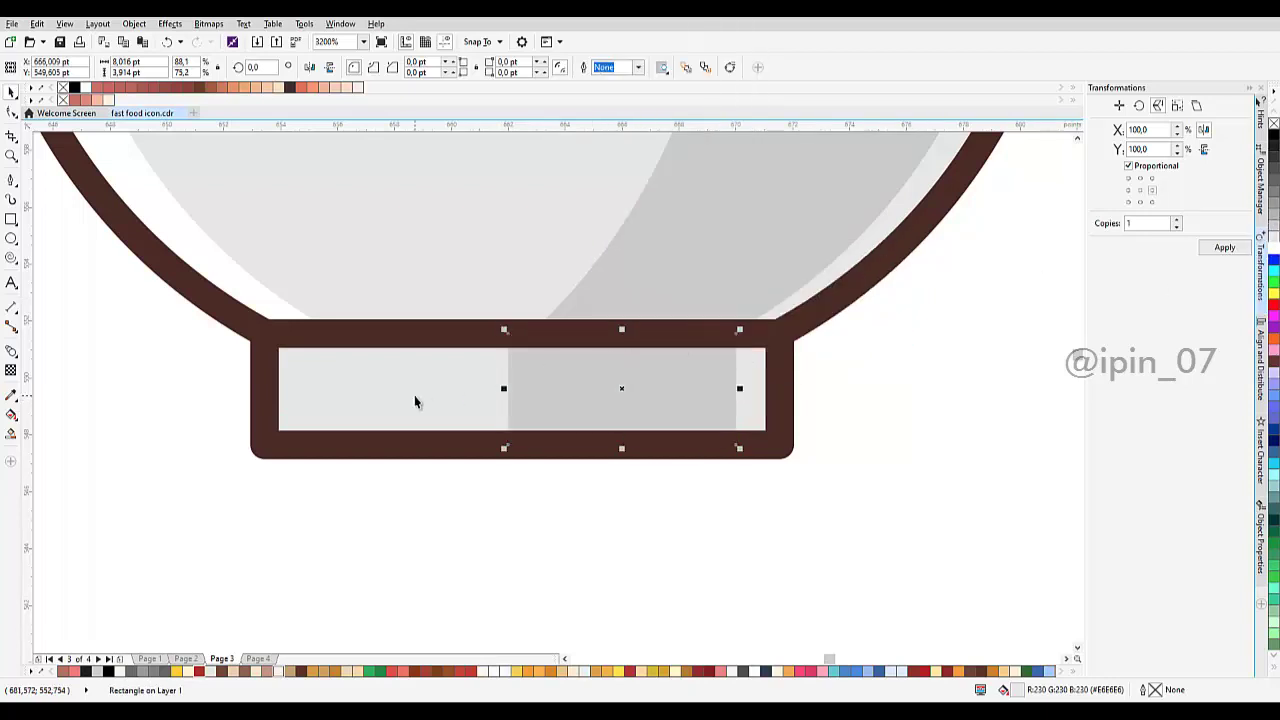
Step: Paste another copy of the base's fill, narrowed to about 2.5 pt at its left end and filled white
left_click(896, 363)
right_click(896, 363)
left_click(912, 447)
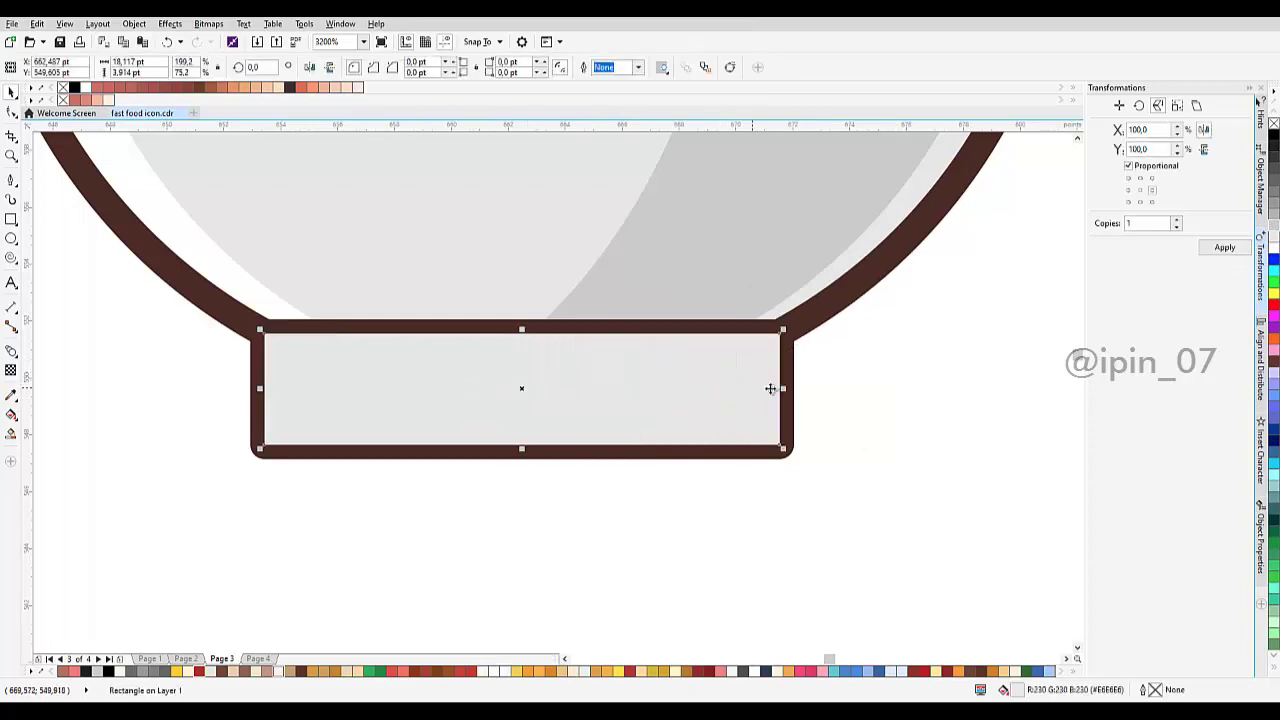
left_click_drag(782, 388, 338, 390)
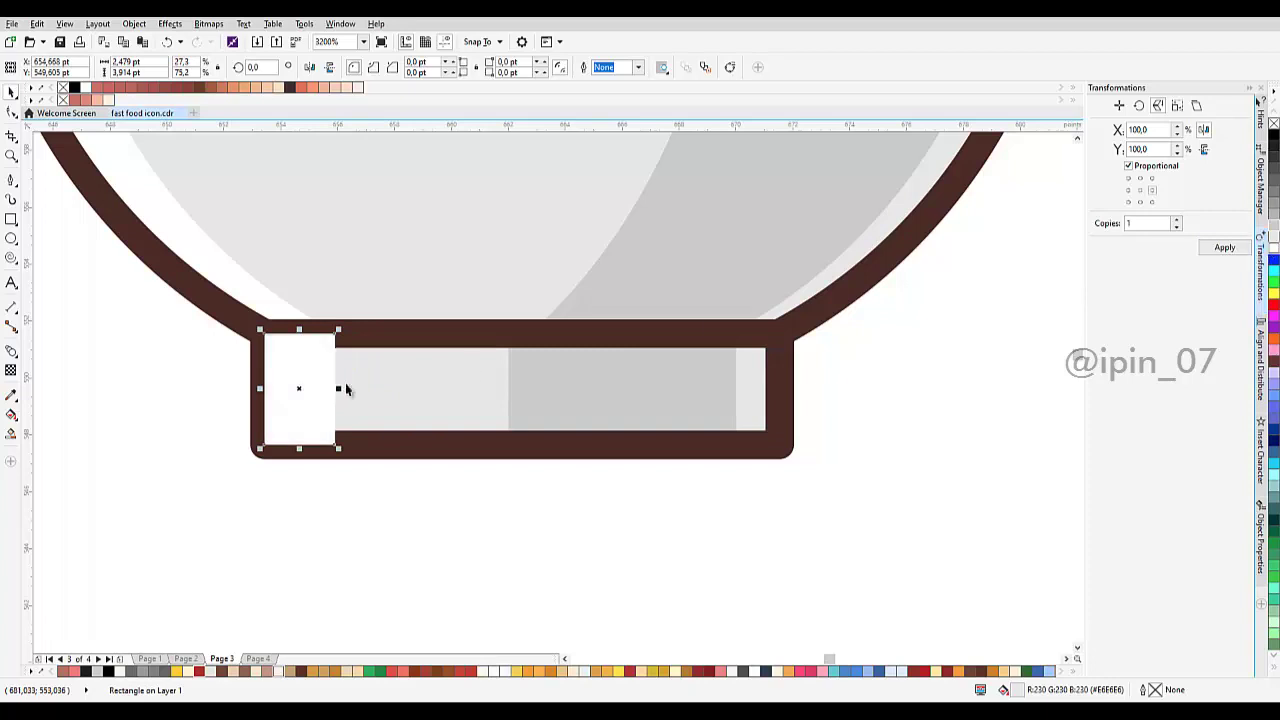
Step: Place the white strip directly in front of the base's grey fill, behind the dark outline
right_click(282, 388)
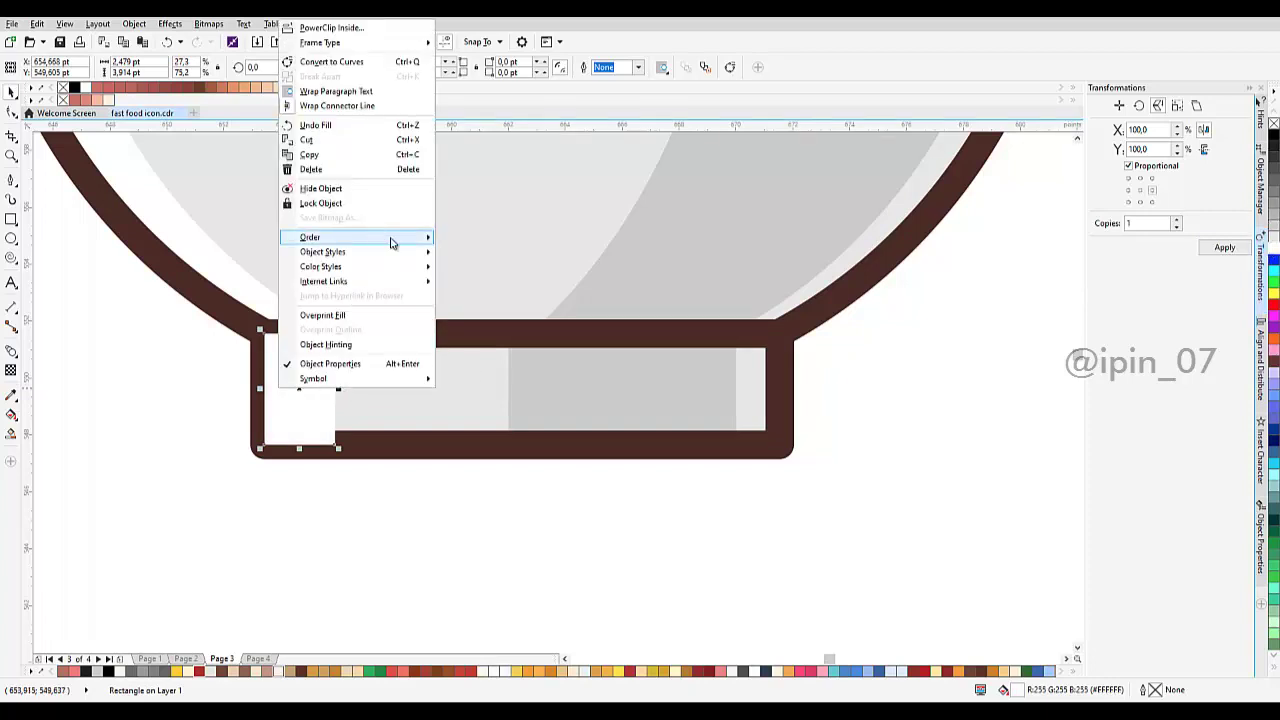
mouse_move(391, 239)
left_click(492, 333)
left_click(431, 389)
scroll(440, 403, "down", 2)
left_click(575, 379)
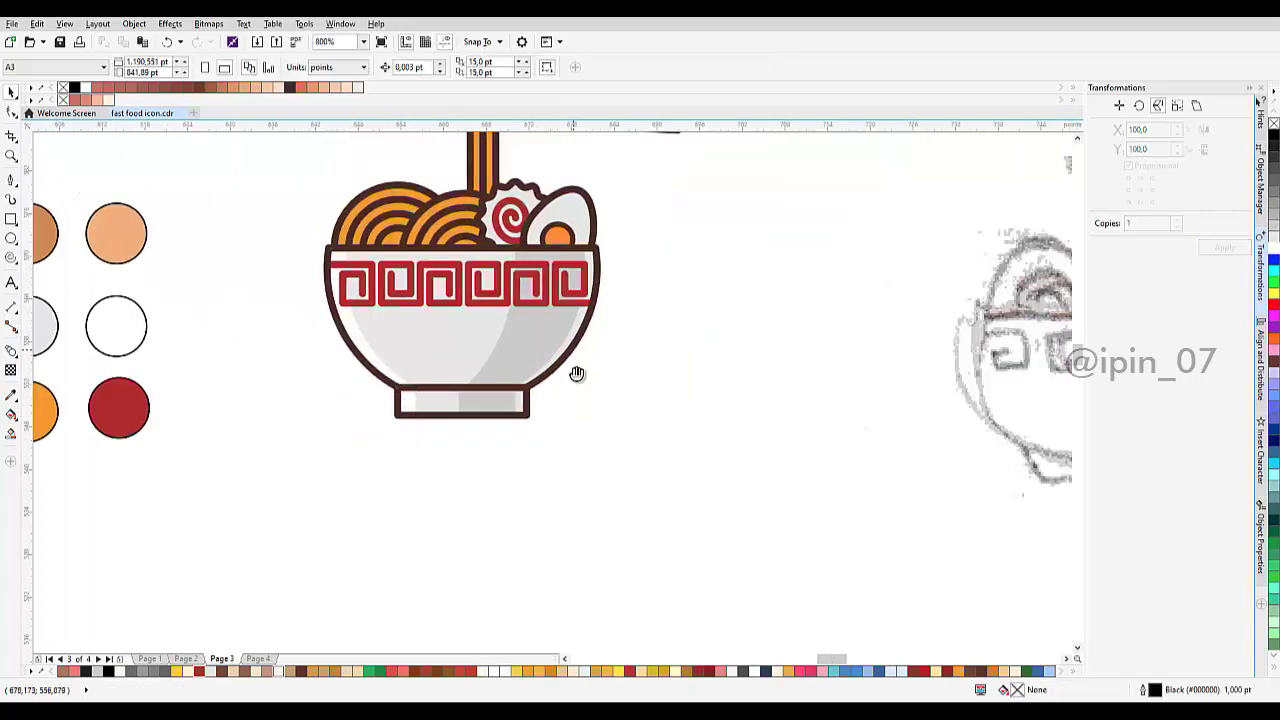
left_click_drag(576, 374, 577, 398)
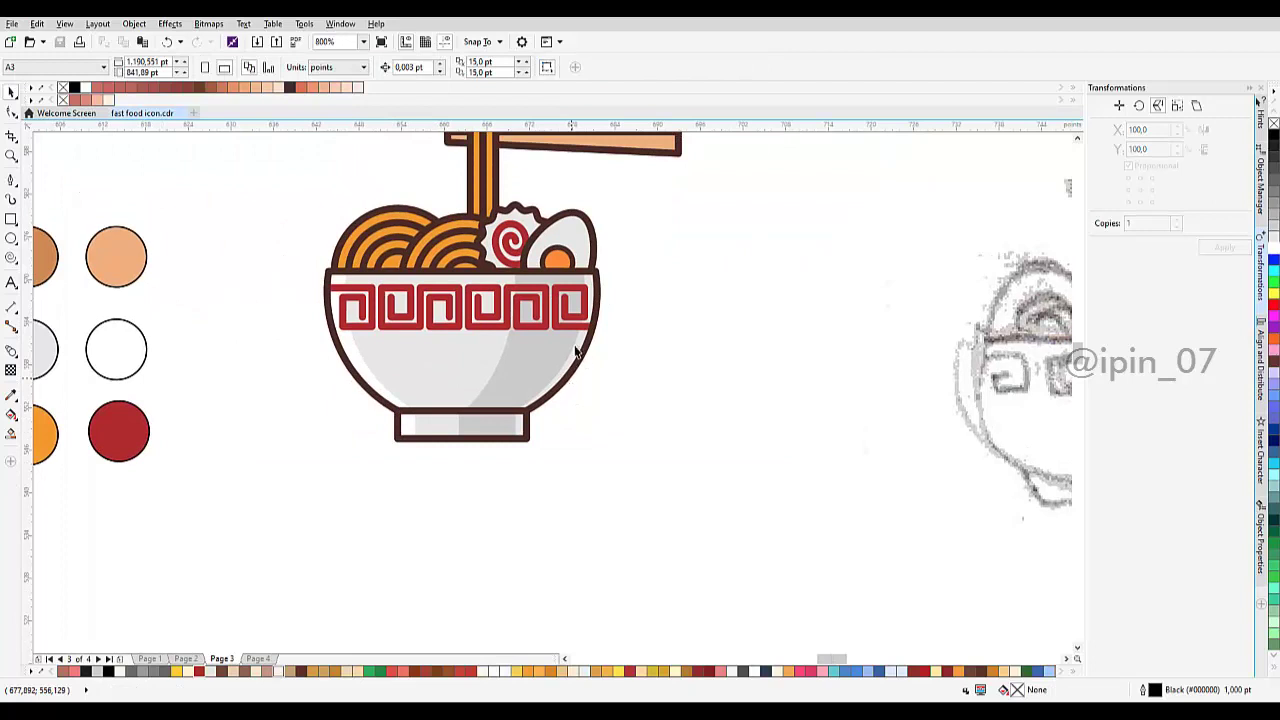
scroll(576, 350, "up", 3)
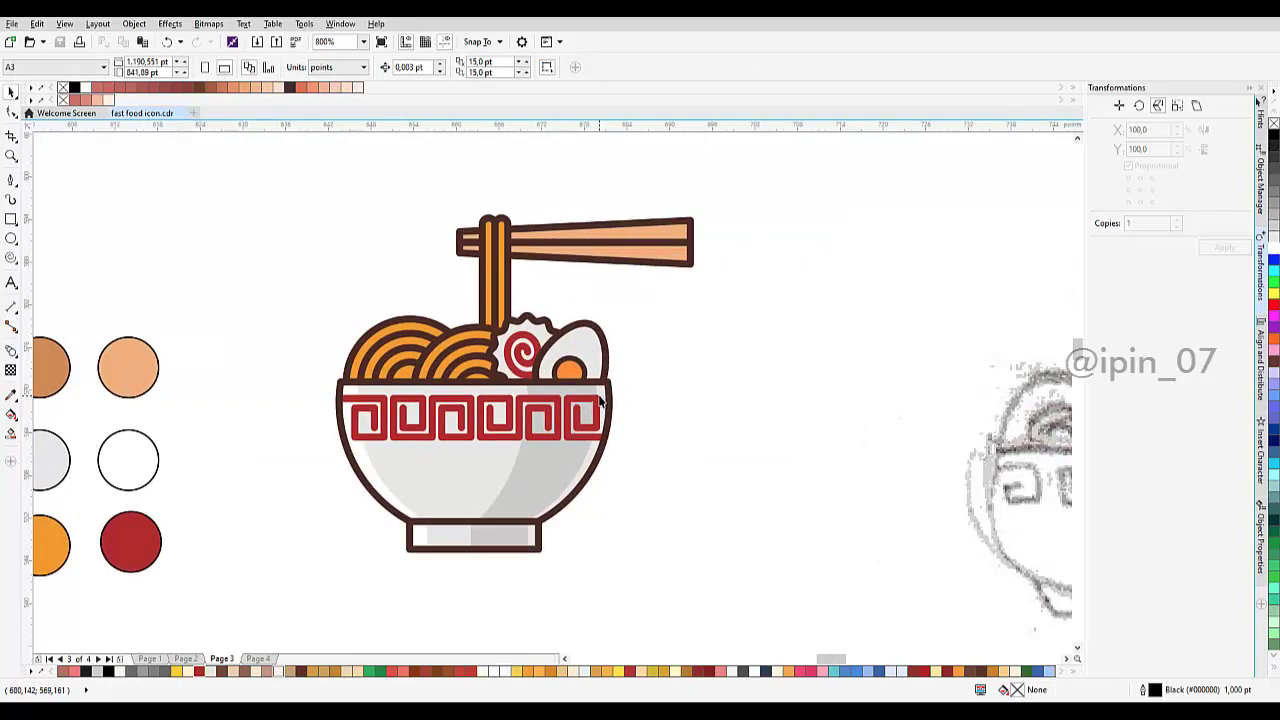
scroll(605, 362, "up", 2)
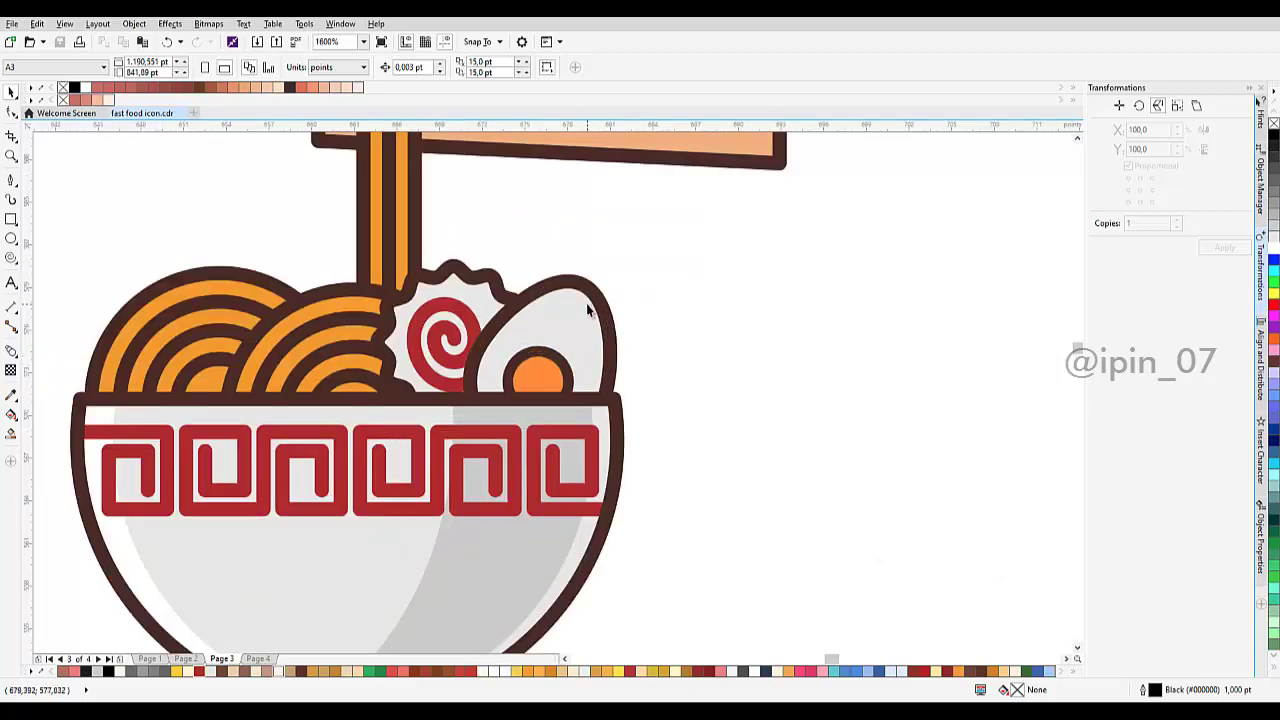
scroll(588, 310, "down", 2)
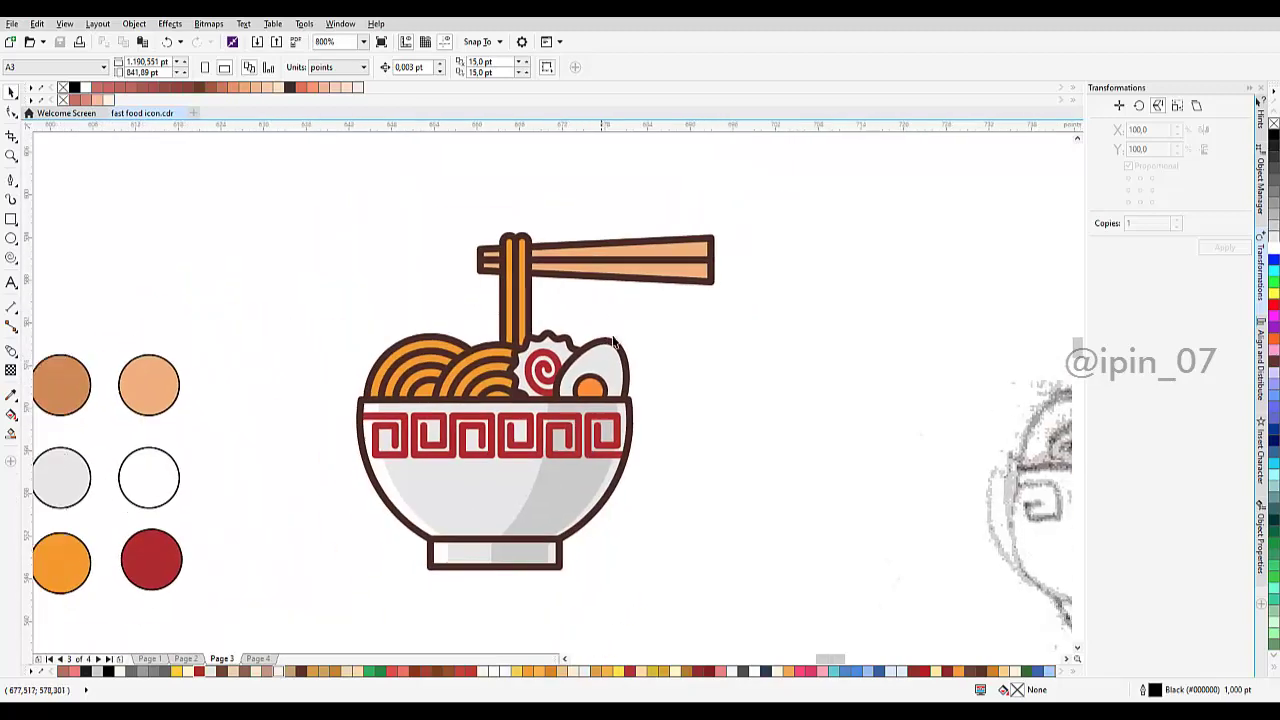
scroll(559, 349, "up", 2)
scroll(560, 348, "down", 2)
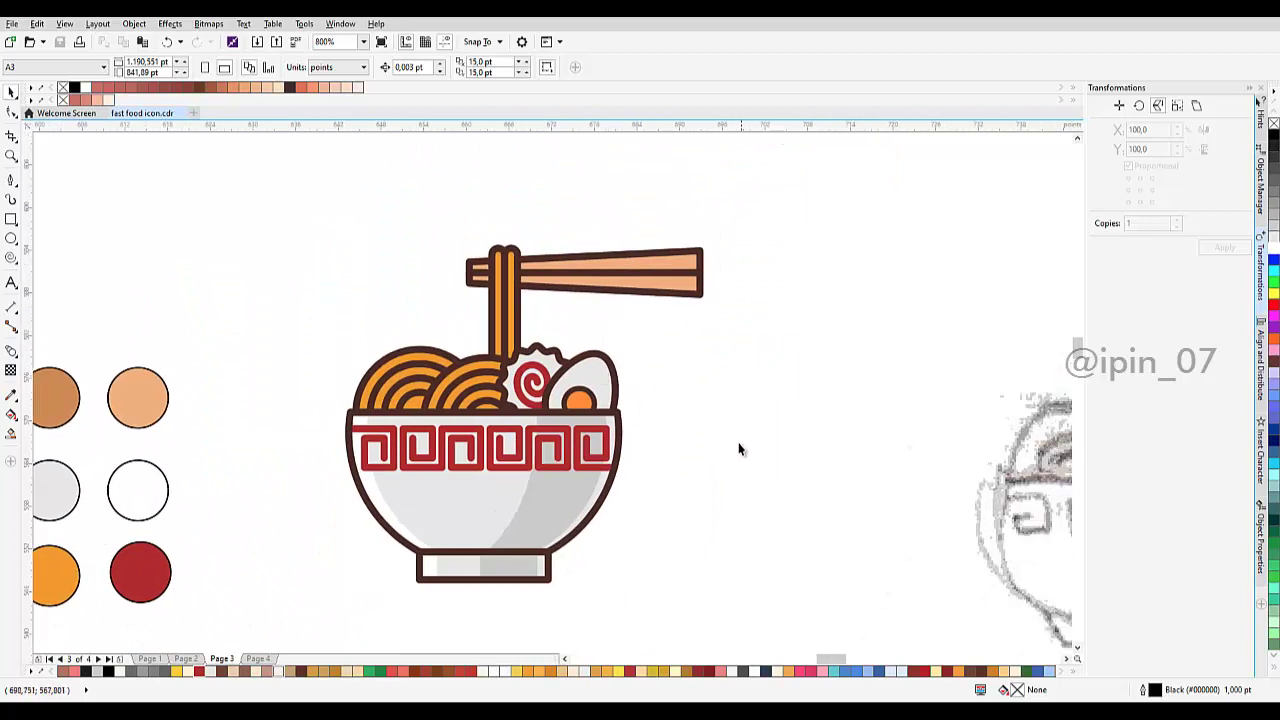
Step: Select the chopsticks, noodles, toppings and bowl pattern together and convert their outlines to objects
left_click_drag(738, 488, 297, 222)
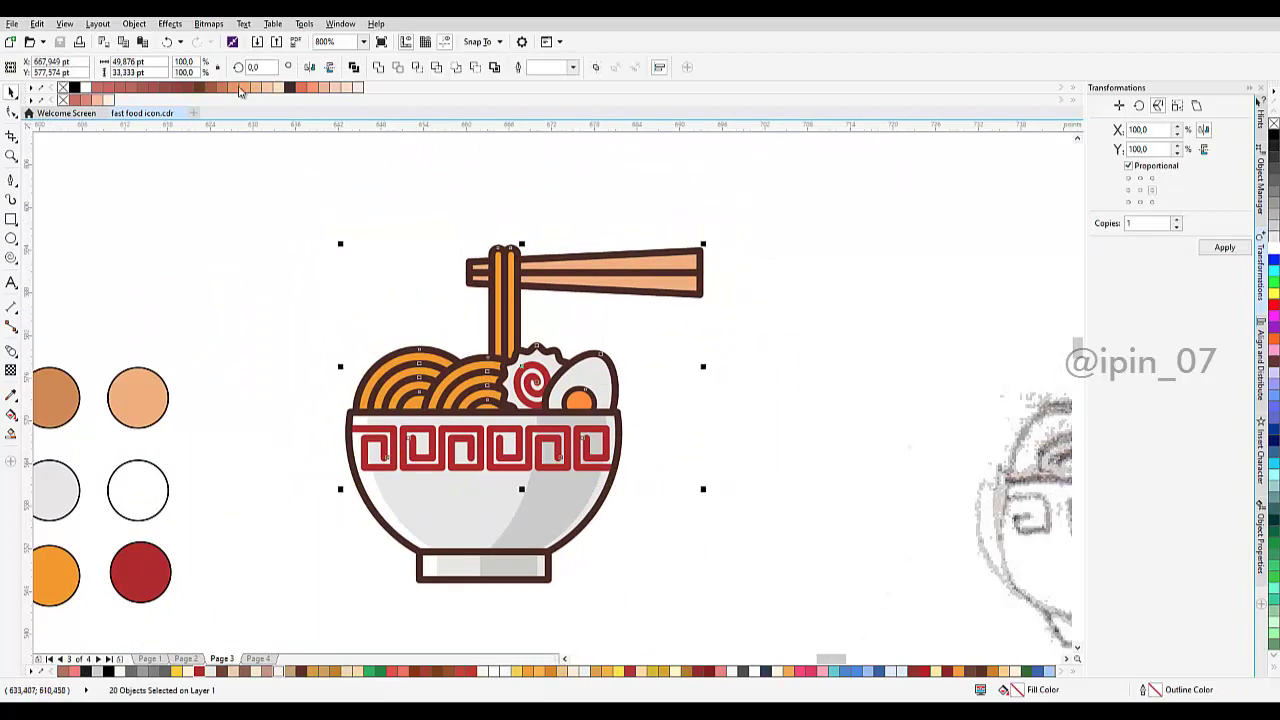
left_click(170, 24)
mouse_move(134, 24)
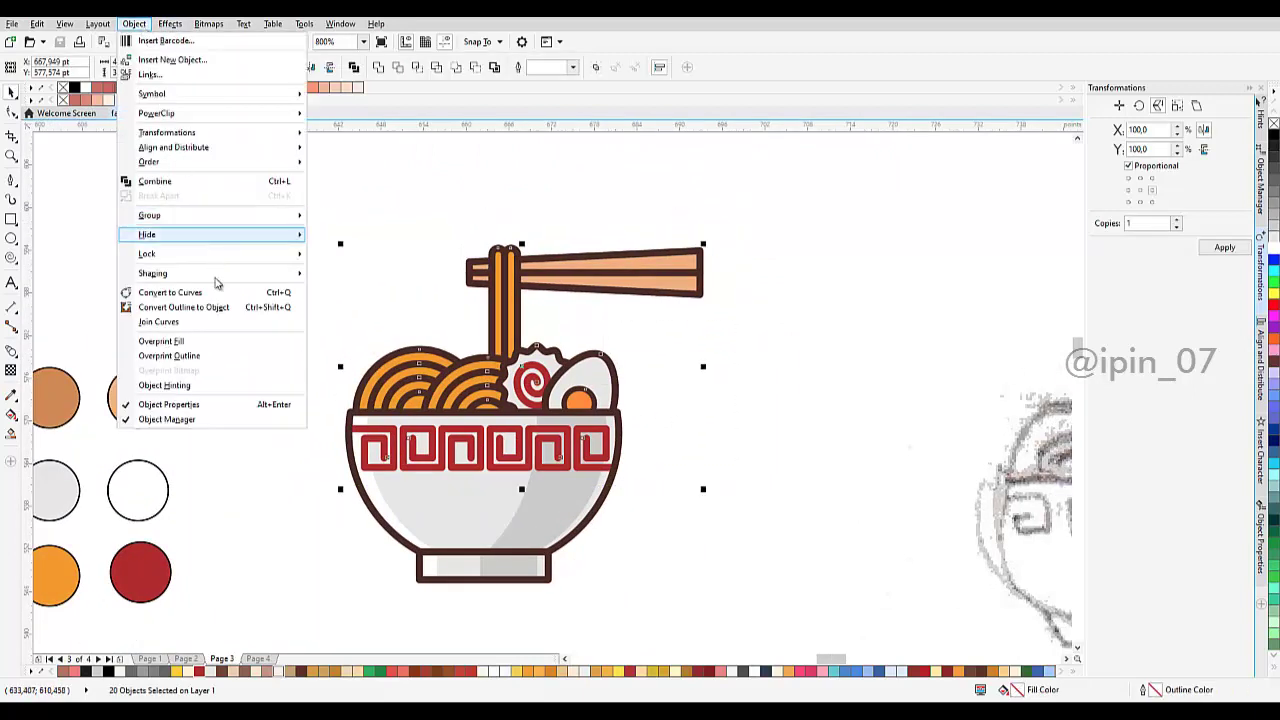
left_click(217, 306)
left_click(585, 380)
scroll(575, 388, "up", 2)
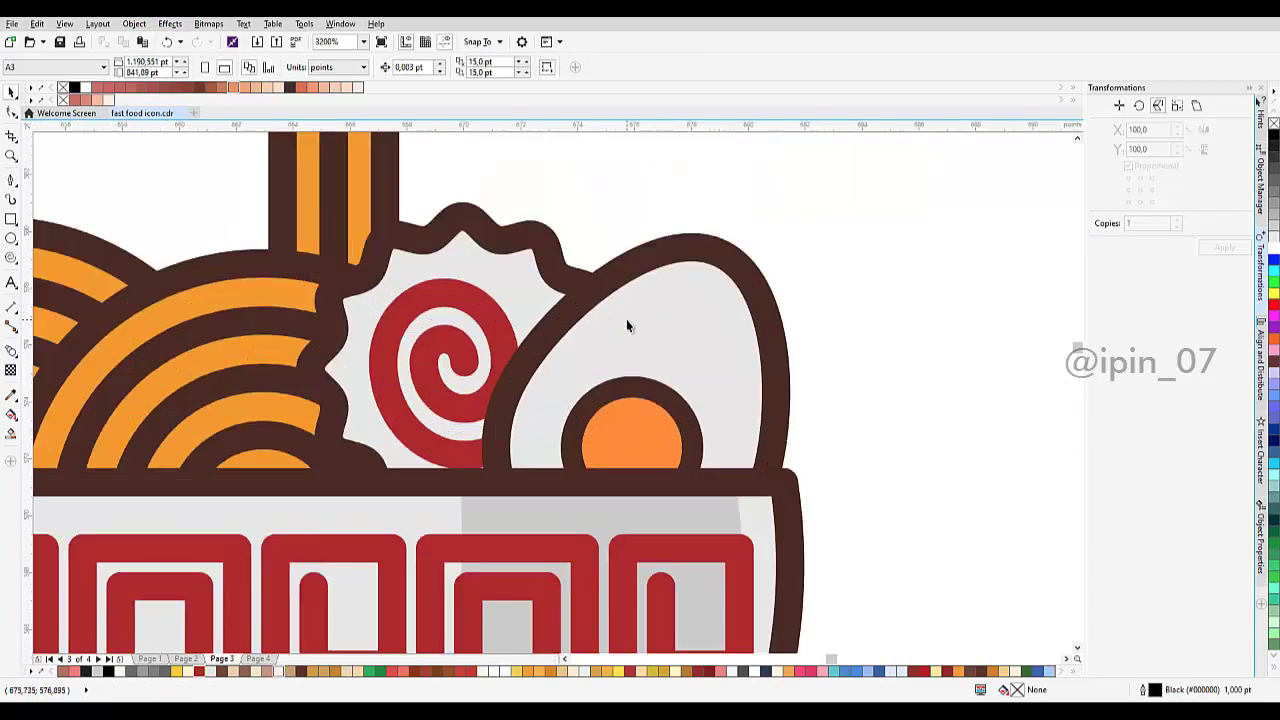
left_click_drag(657, 322, 593, 320)
left_click(567, 431)
scroll(567, 424, "up", 1)
left_click_drag(592, 387, 657, 375)
key("ctrl+z")
Step: Delete the dark ring around the egg yolk and assign a new outline width to the orange yolk circle
left_click(608, 384)
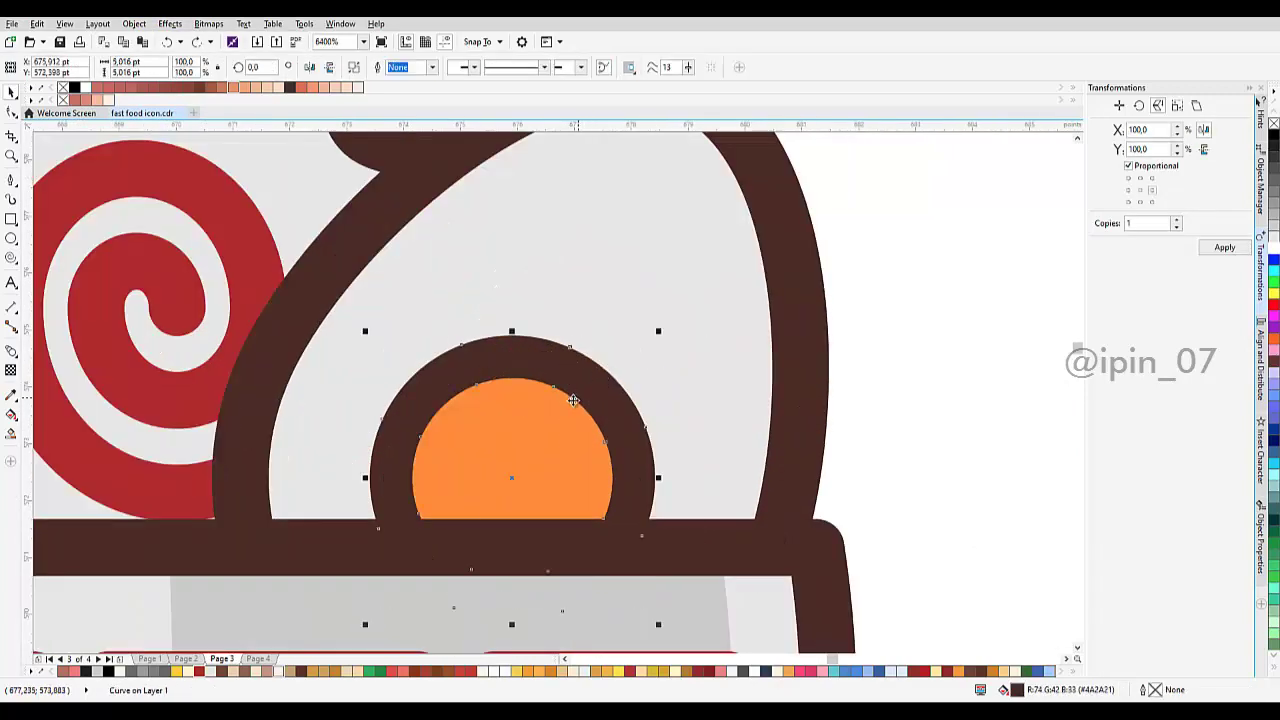
key("Delete")
left_click(573, 399)
left_click(561, 67)
left_click(530, 145)
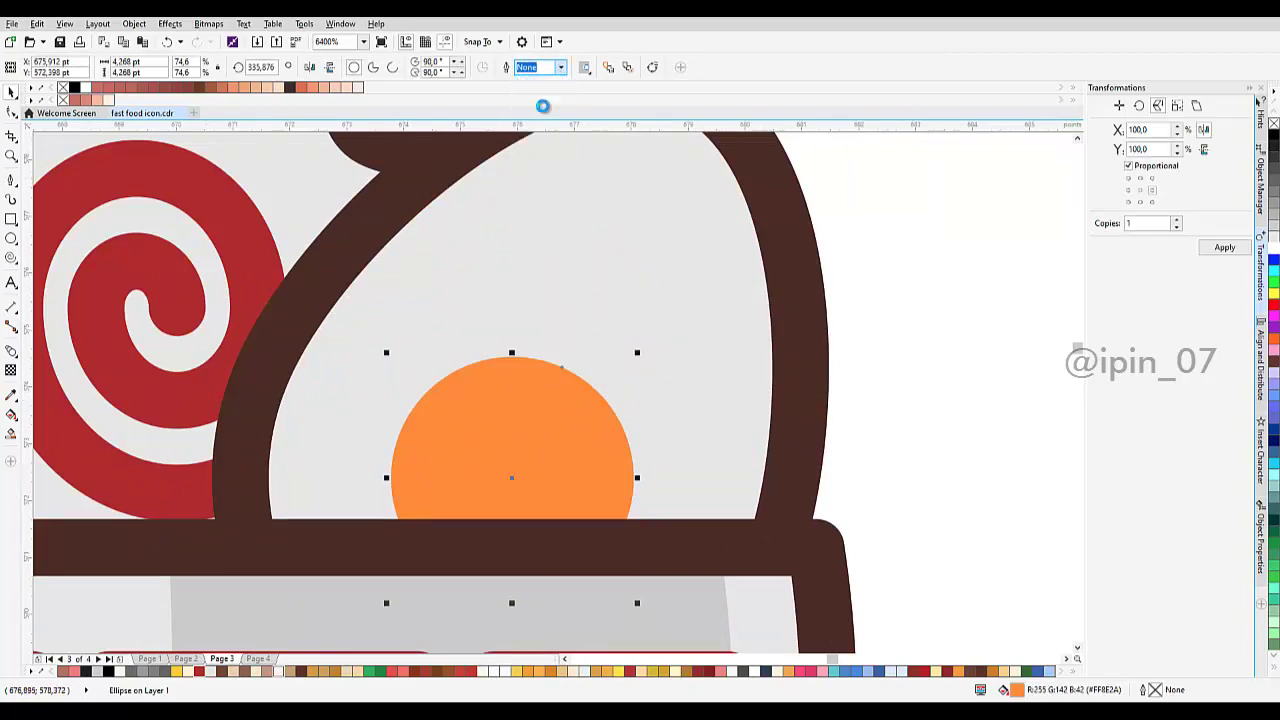
Step: Give the egg yolk circle a 0.5 pt outline and convert that outline to a separate object
left_click(561, 67)
left_click(530, 132)
scroll(565, 230, "down", 1)
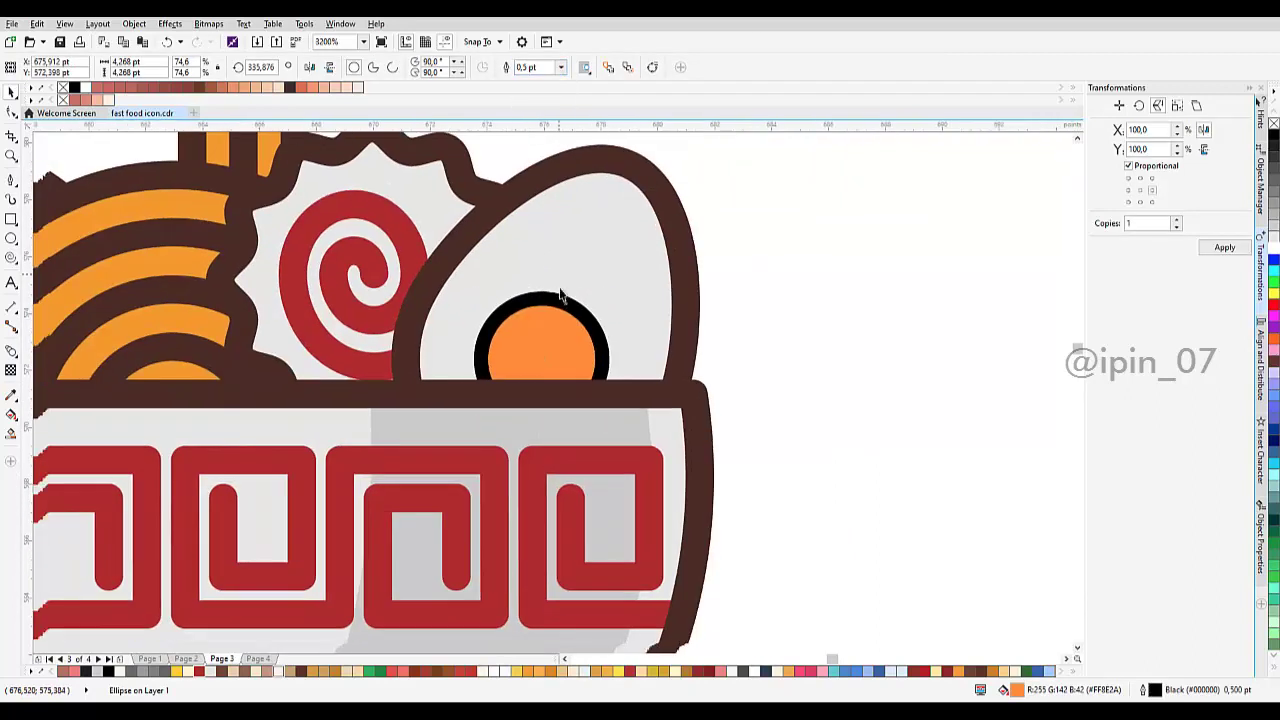
left_click(172, 24)
mouse_move(134, 24)
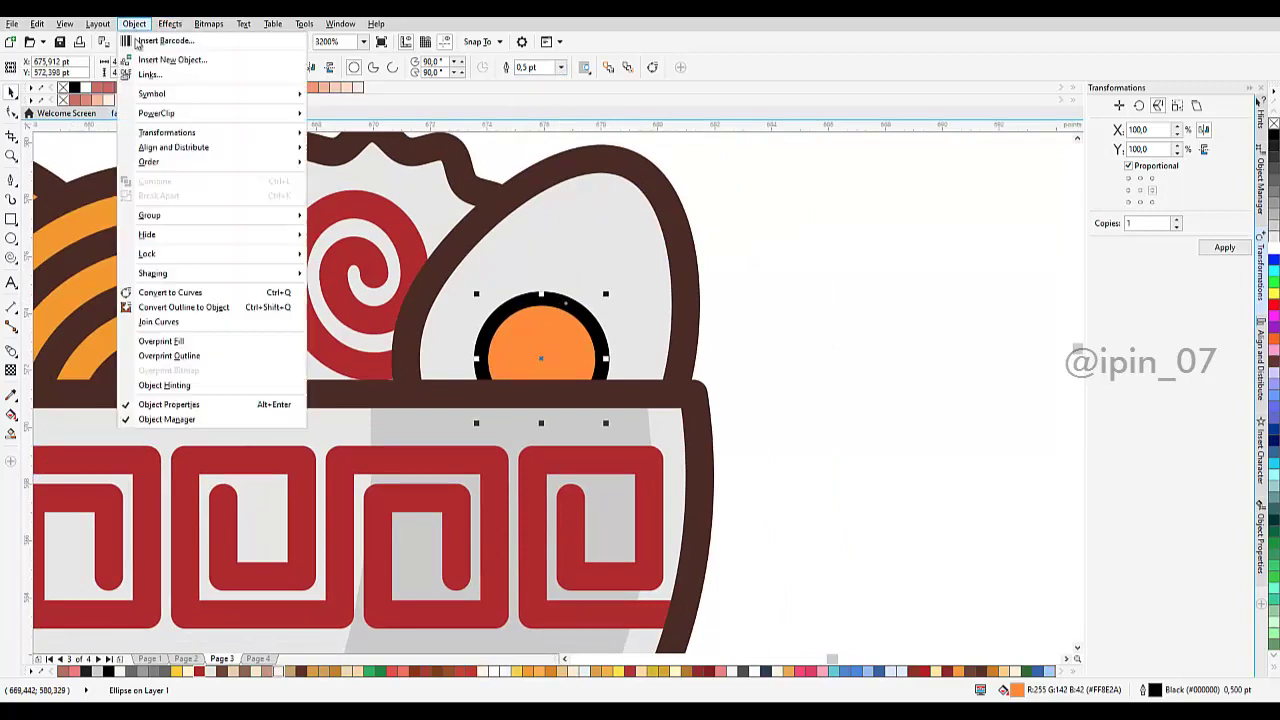
left_click(170, 292)
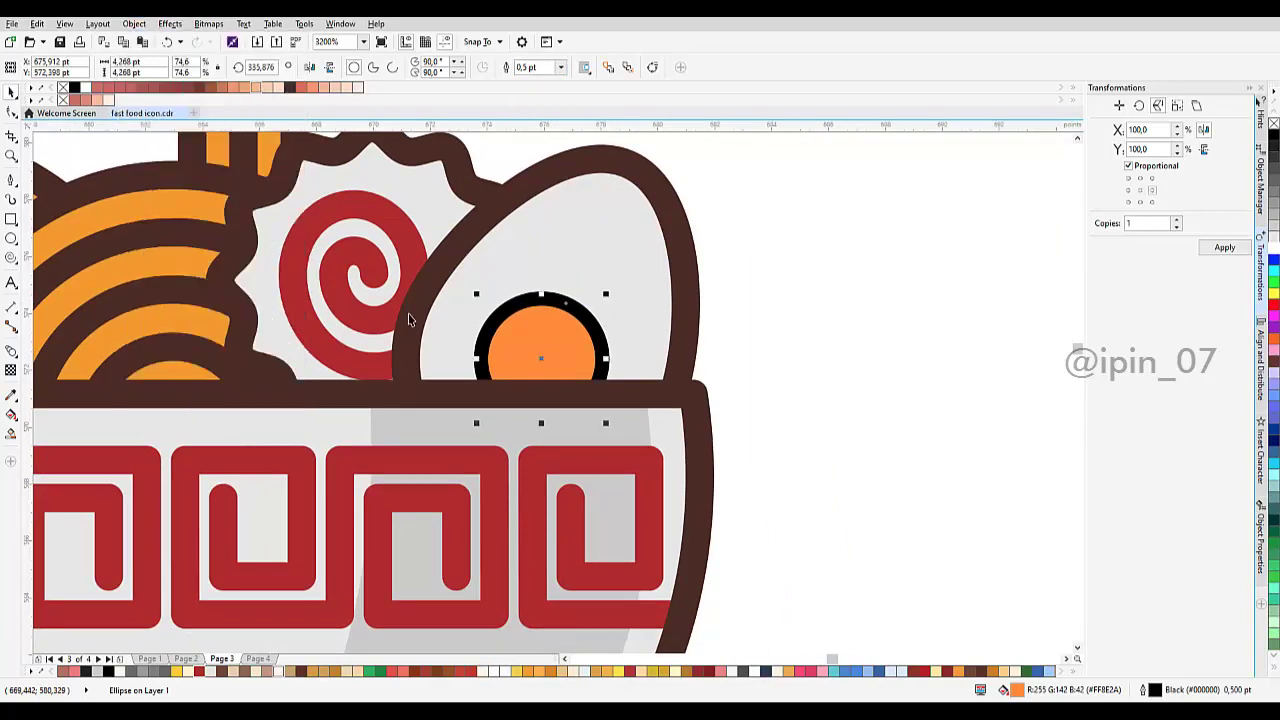
left_click(140, 24)
left_click(178, 307)
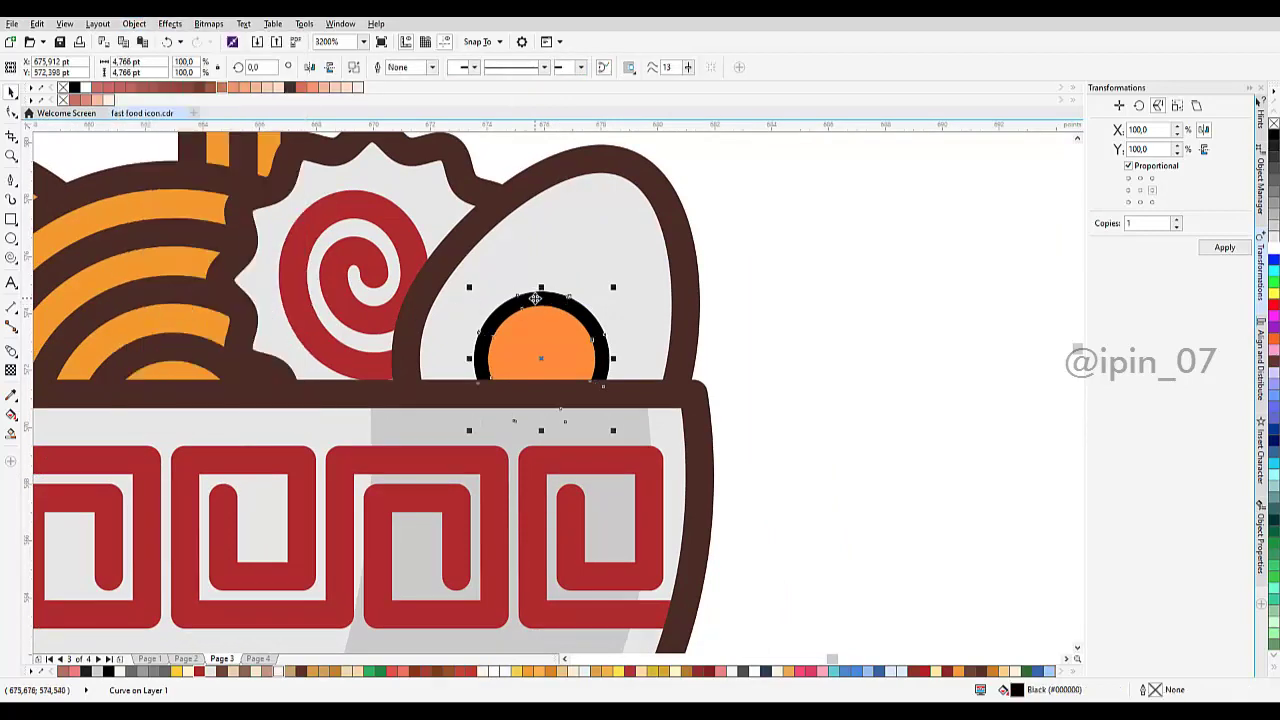
Step: Fill the black ring around the yolk with the dark brown sampled from the egg's outline
left_click(11, 395)
left_click(417, 328)
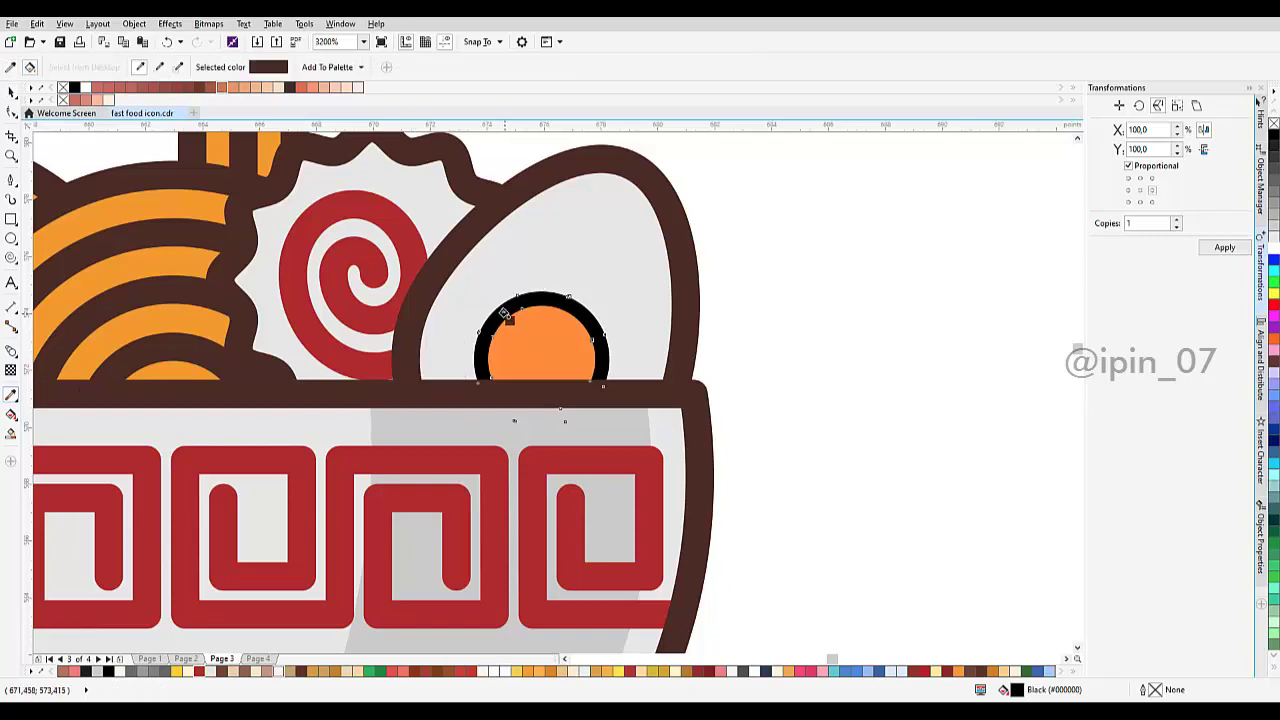
left_click(502, 313)
key("space")
scroll(612, 317, "down", 2)
left_click(684, 295)
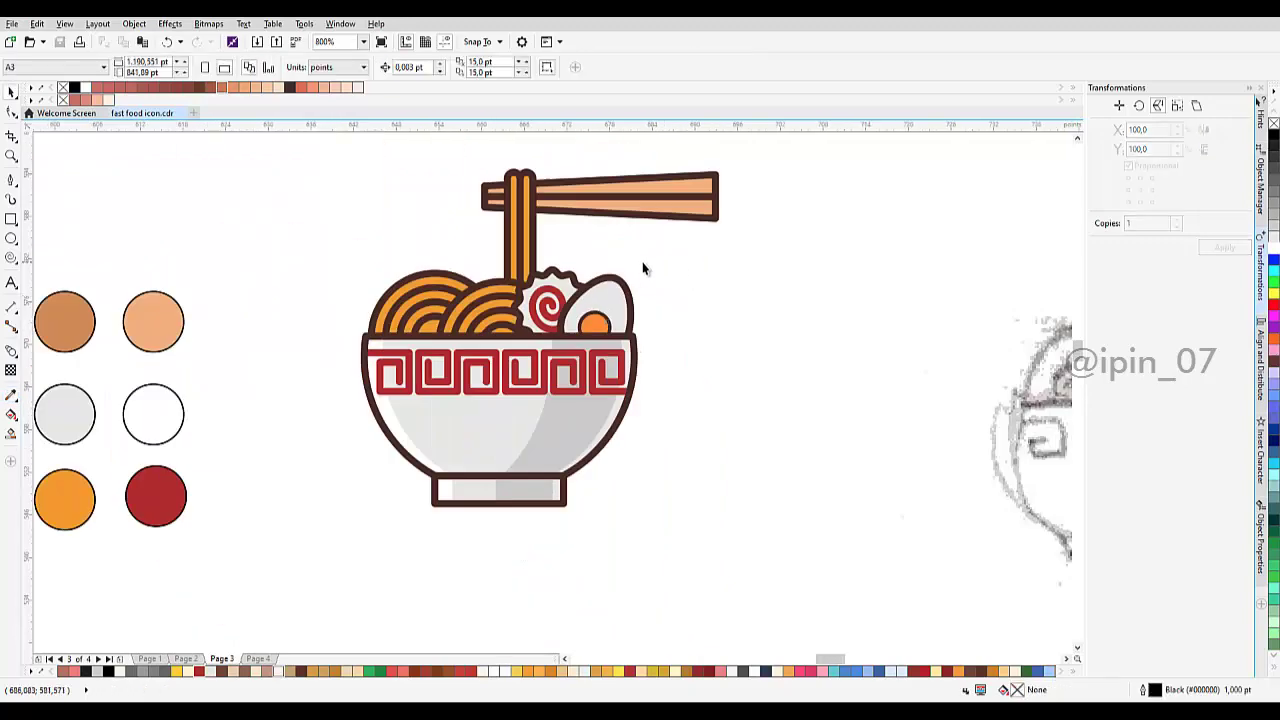
scroll(540, 270, "up", 2)
left_click(575, 286)
scroll(575, 286, "down", 2)
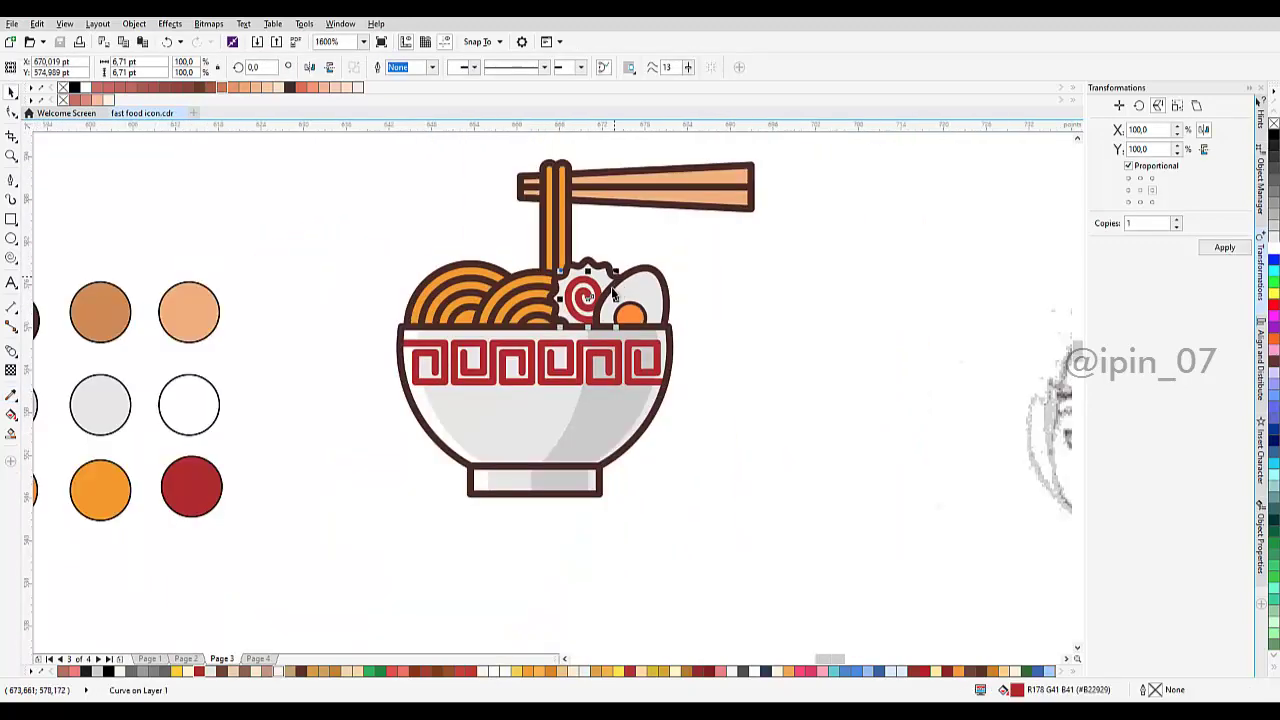
scroll(515, 280, "up", 1)
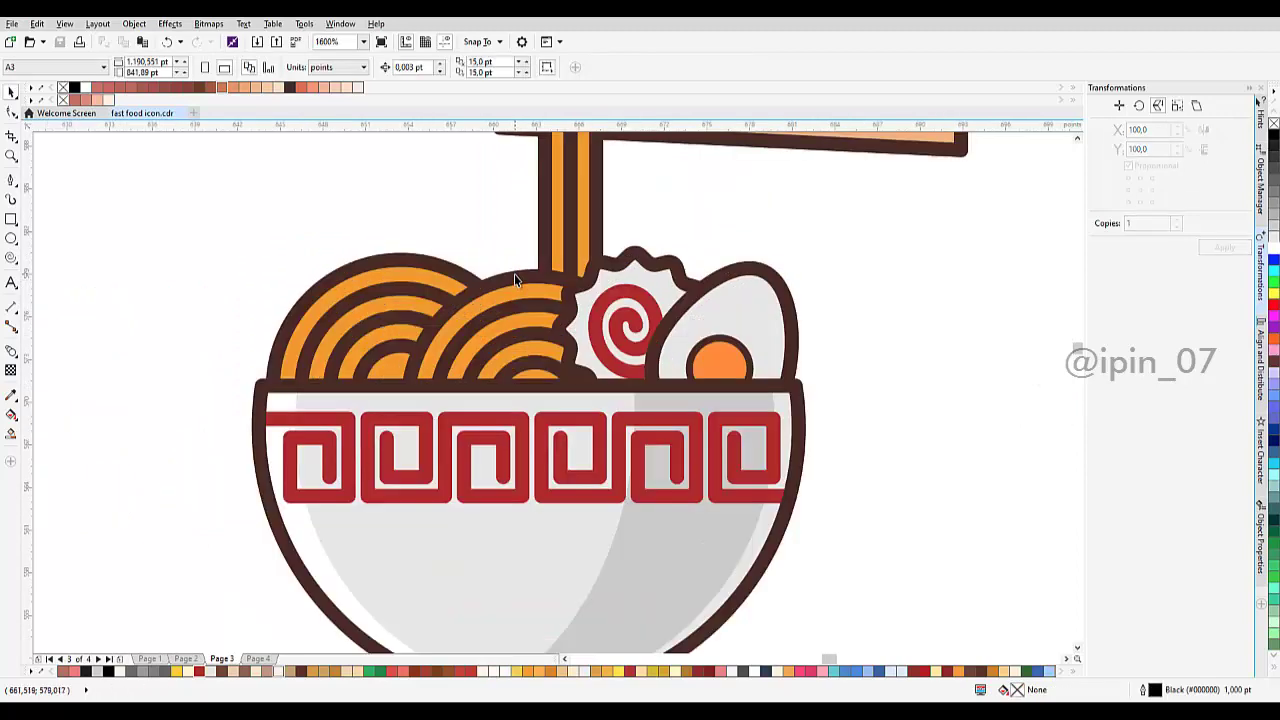
scroll(509, 278, "up", 1)
left_click(523, 296)
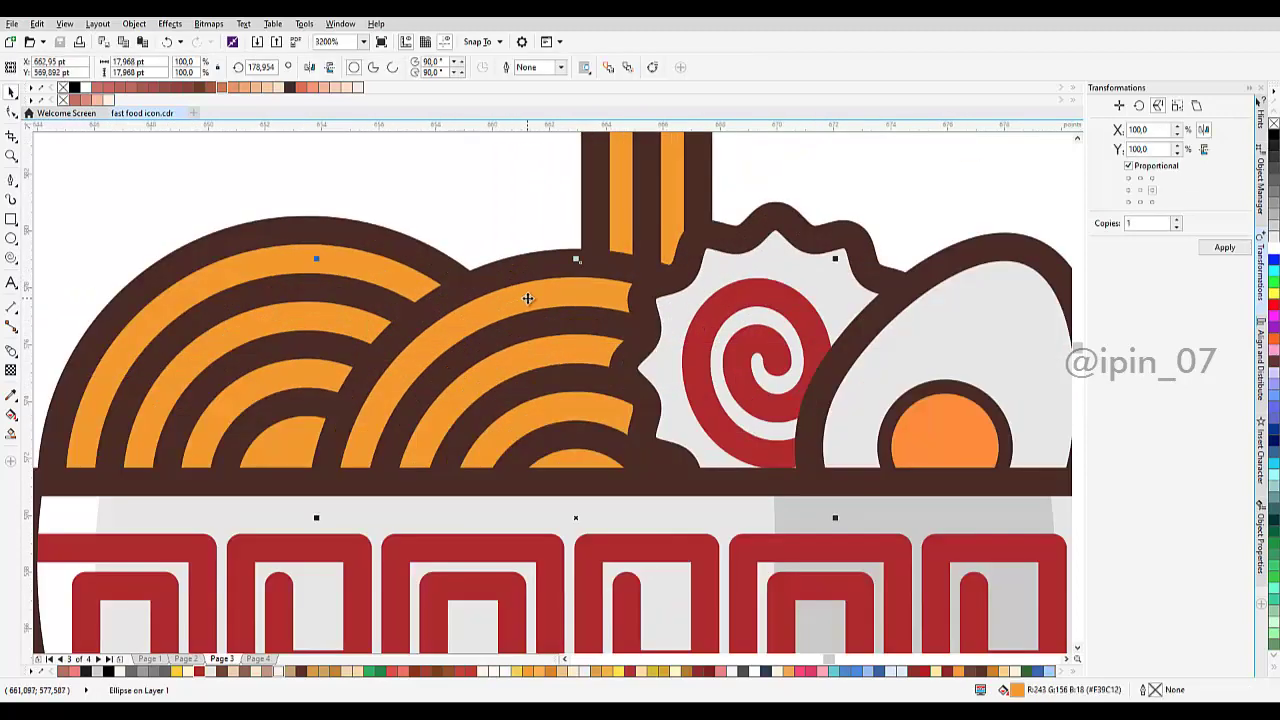
key("ctrl+z")
left_click_drag(488, 314, 660, 319)
Step: Try a light orange #FFCF82 fill on the outer circle of the left noodle mound
left_click_drag(518, 270, 576, 278)
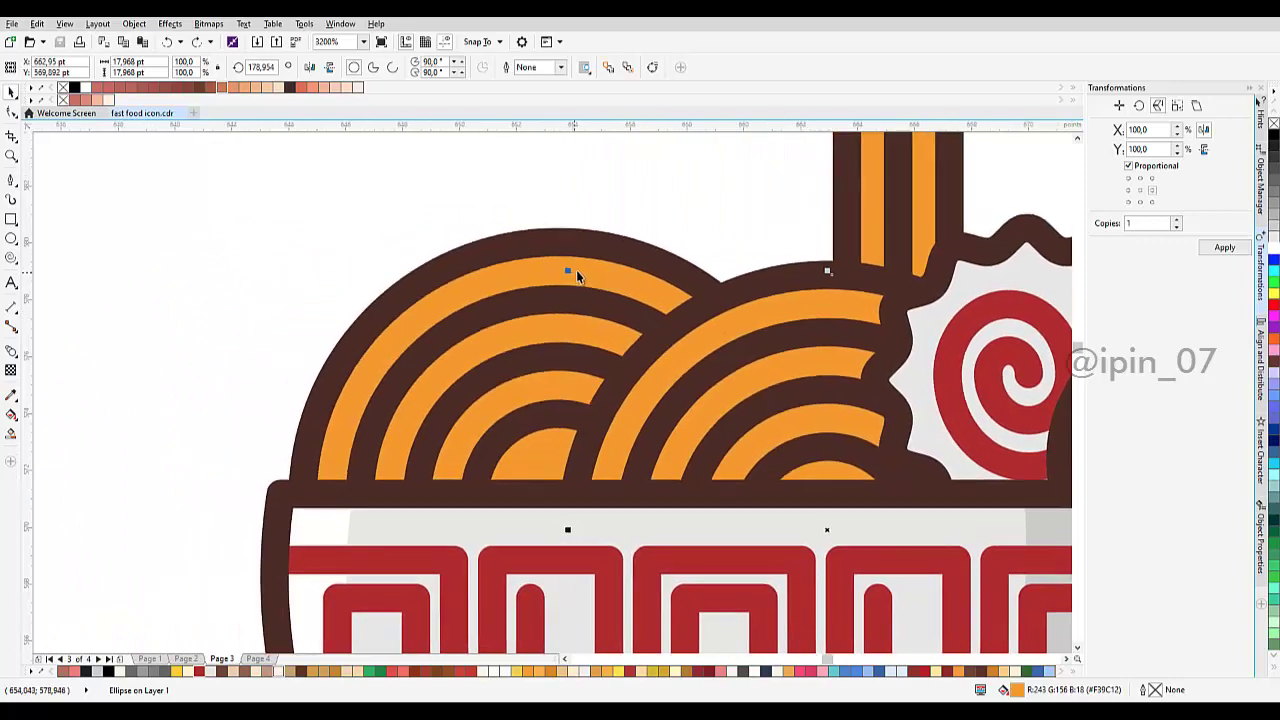
scroll(581, 270, "down", 1)
scroll(543, 274, "down", 1)
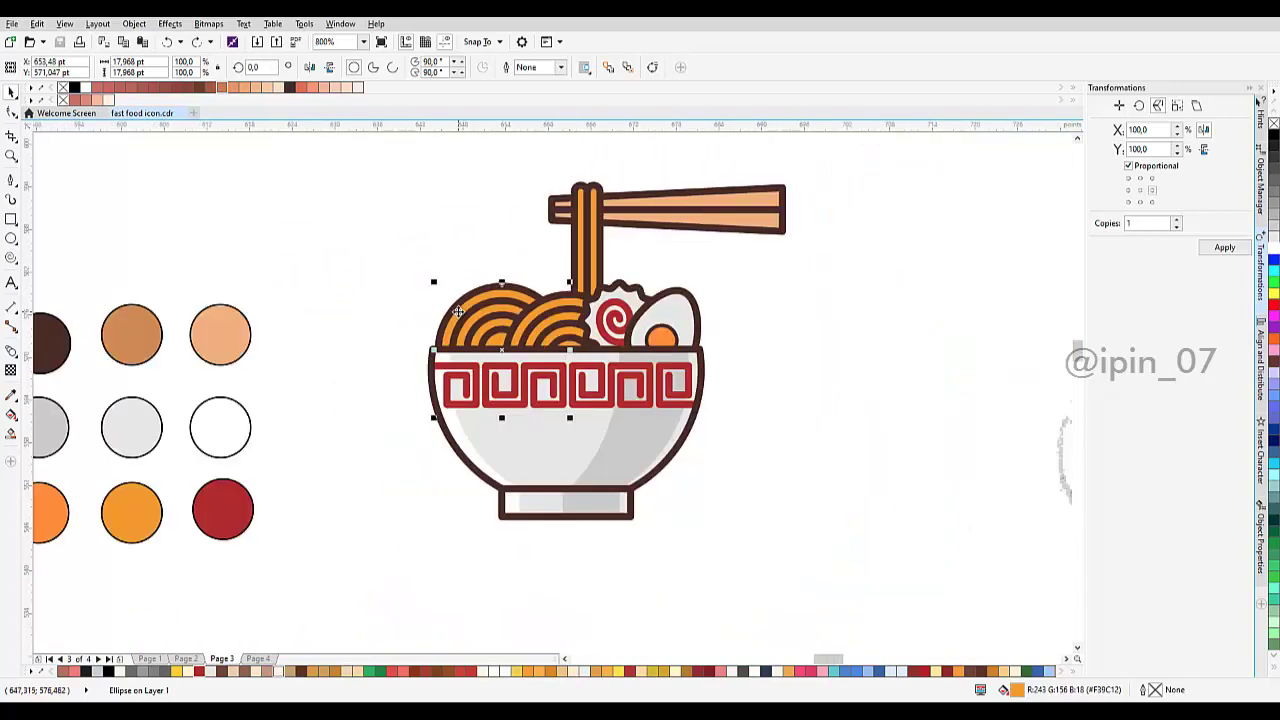
double_click(1004, 689)
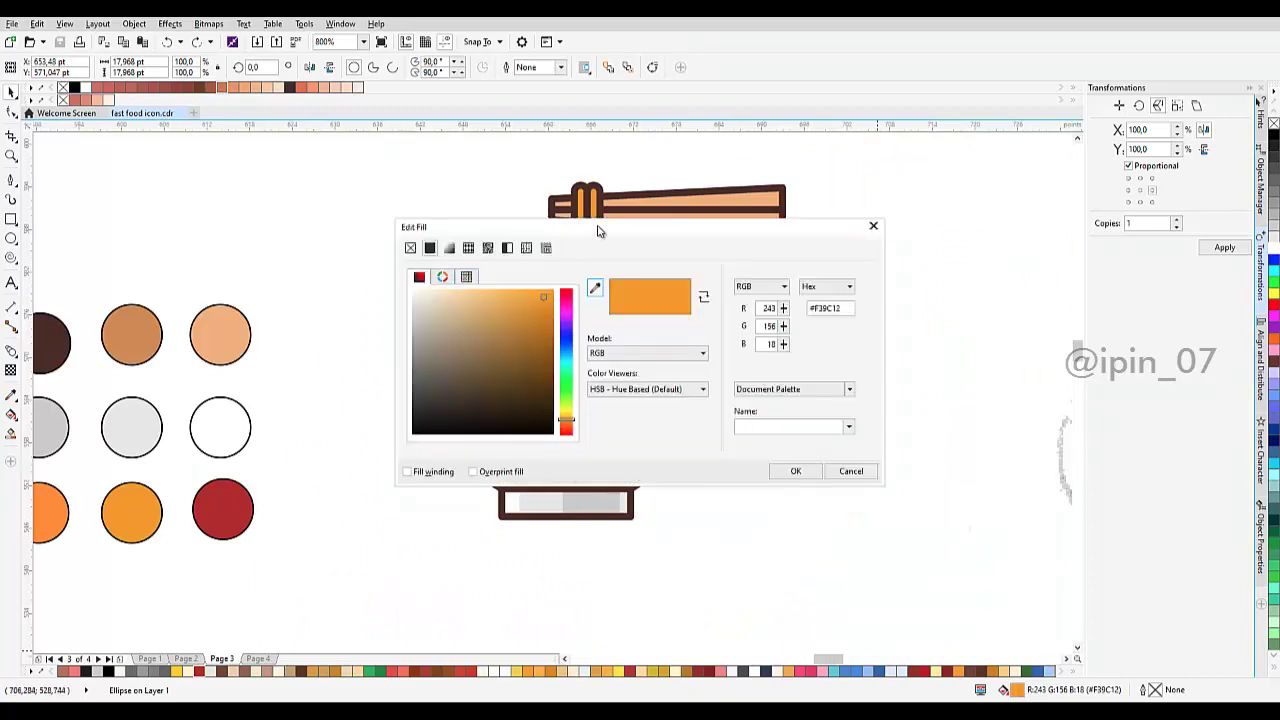
left_click_drag(598, 231, 872, 230)
left_click_drag(815, 296, 760, 286)
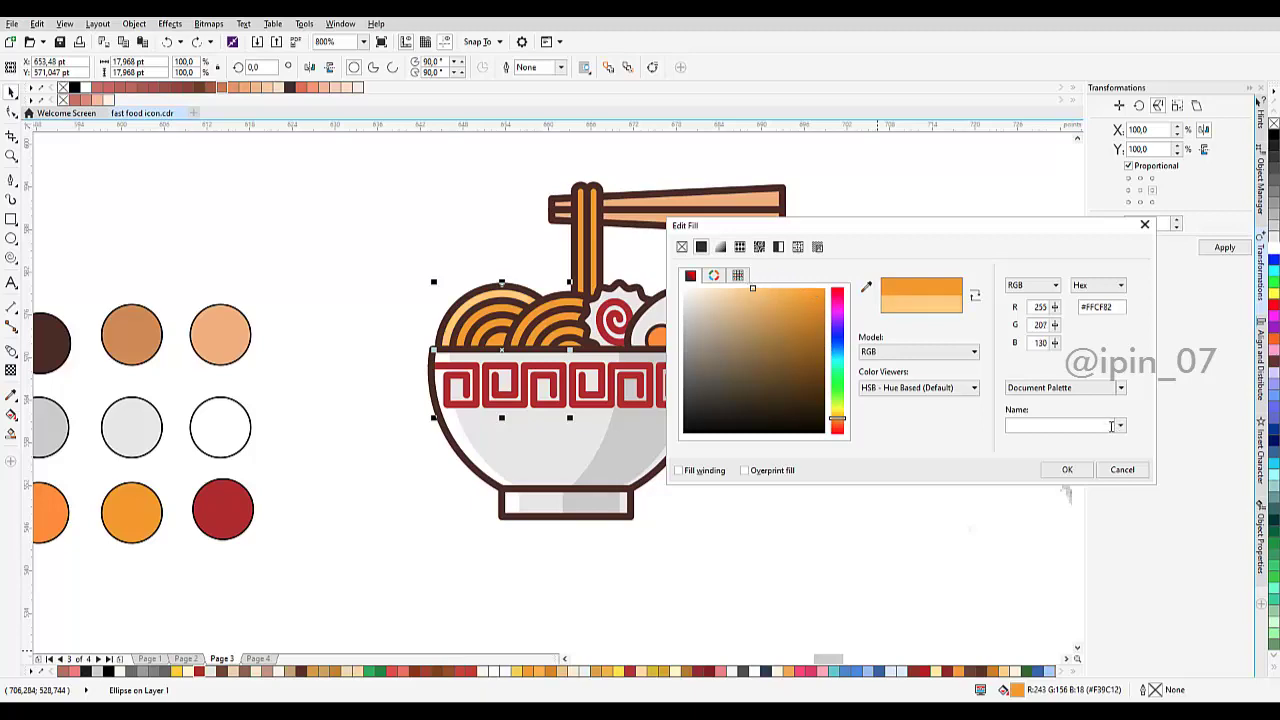
left_click(1119, 474)
Step: Save the drawing and fill the outer circle of the left noodle mound with light orange #FFDA9E
left_click_drag(825, 306, 819, 325)
key("ctrl+s")
scroll(602, 305, "up", 1)
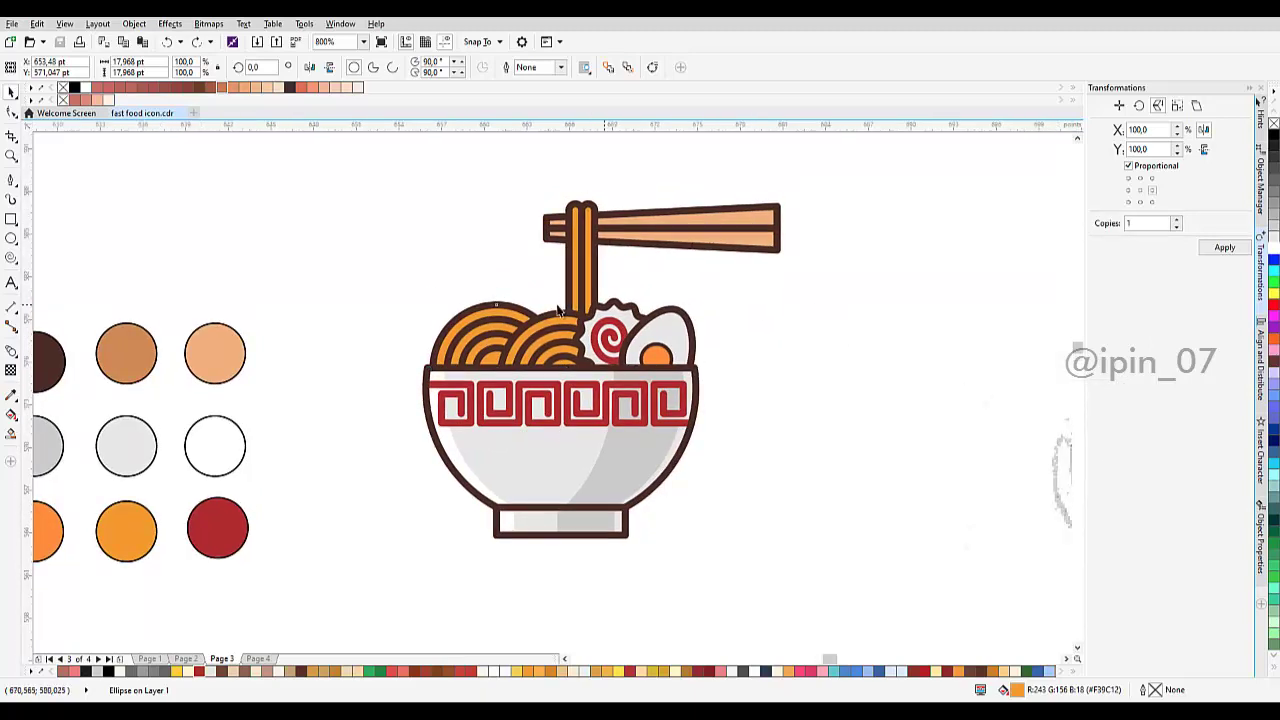
scroll(558, 306, "up", 1)
left_click(307, 211)
mouse_move(280, 330)
left_mouse_down()
mouse_move(464, 314)
mouse_move(490, 326)
mouse_move(491, 295)
mouse_move(465, 289)
left_mouse_up()
left_click(464, 313)
scroll(462, 316, "down", 1)
key("shift+F11")
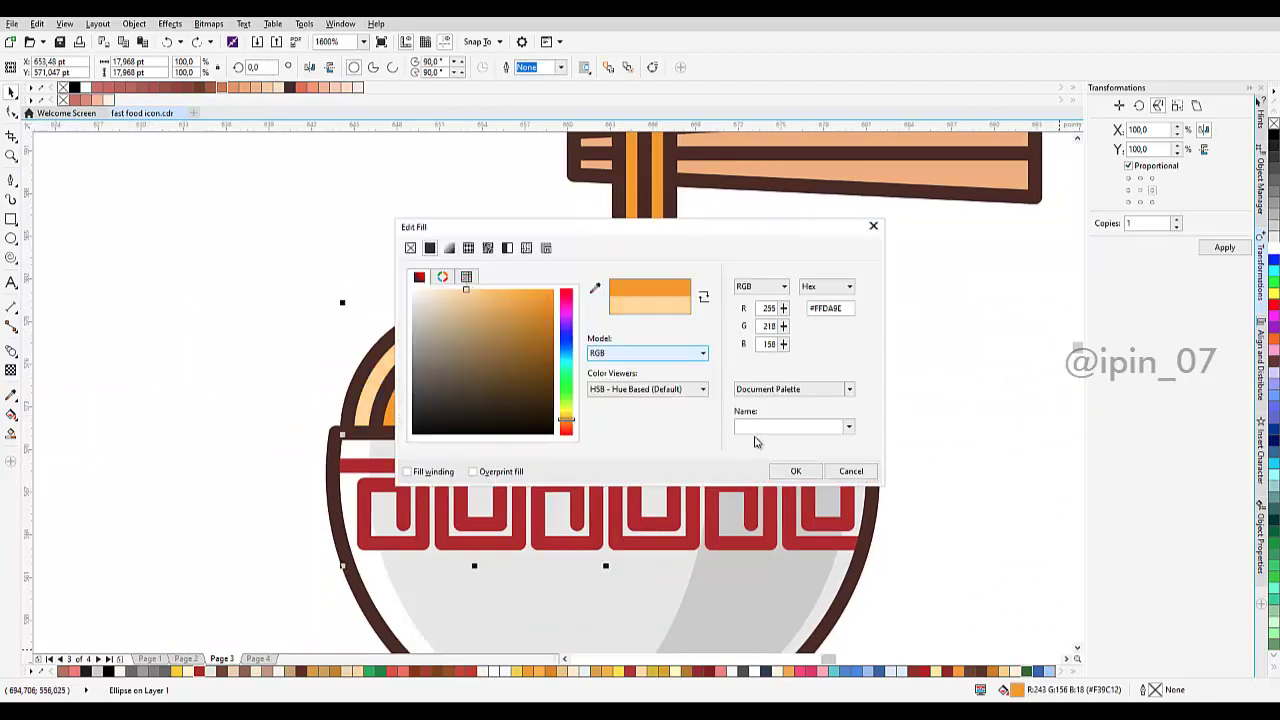
left_click(796, 472)
Step: Intersect a copy of the front noodle mound's outer circle, offset about 2 pt left and 1.2 pt up, with the light circle, and remove the copy
scroll(650, 325, "down", 1)
left_click(686, 291)
scroll(612, 342, "up", 2)
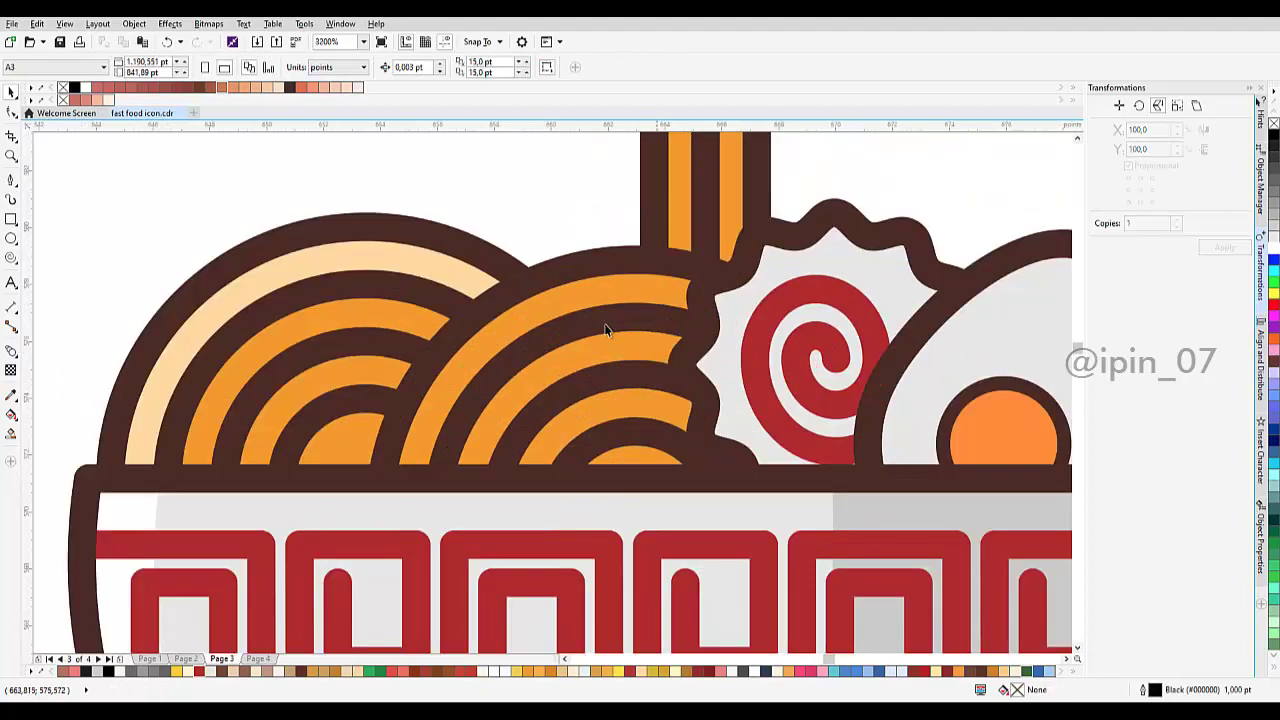
left_click(583, 292)
left_click_drag(583, 292, 526, 262)
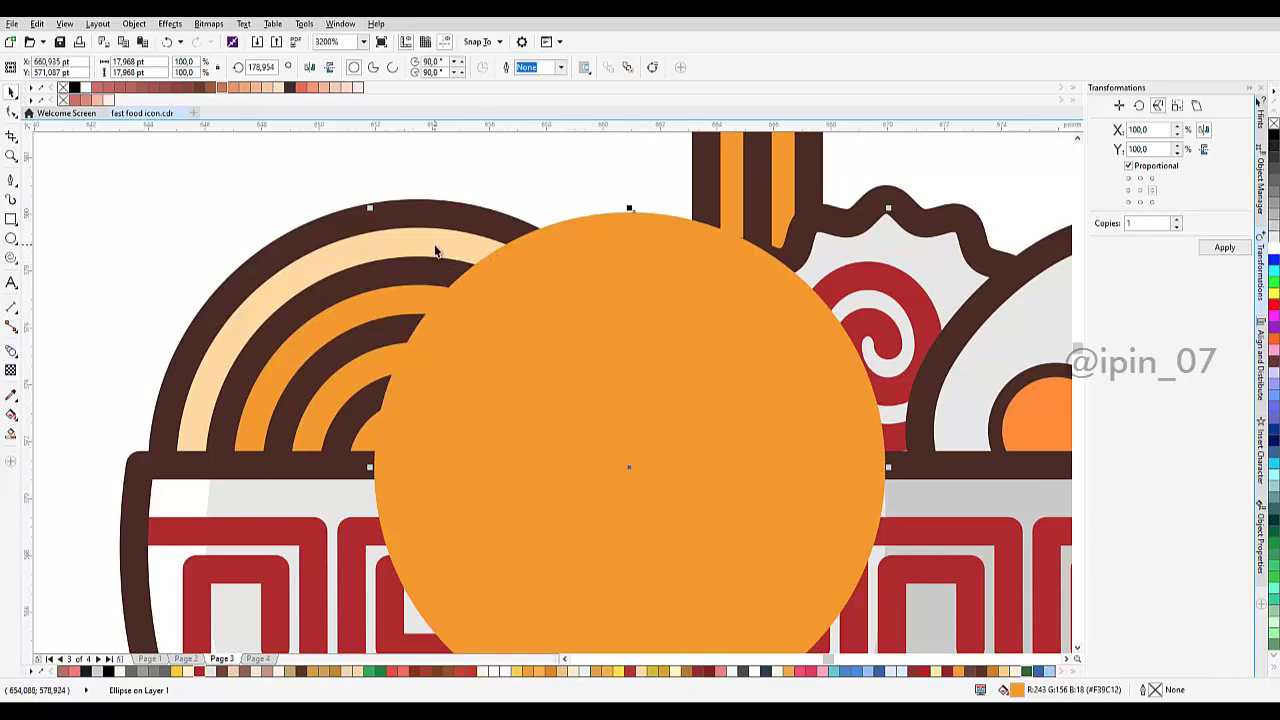
key("ctrl+q")
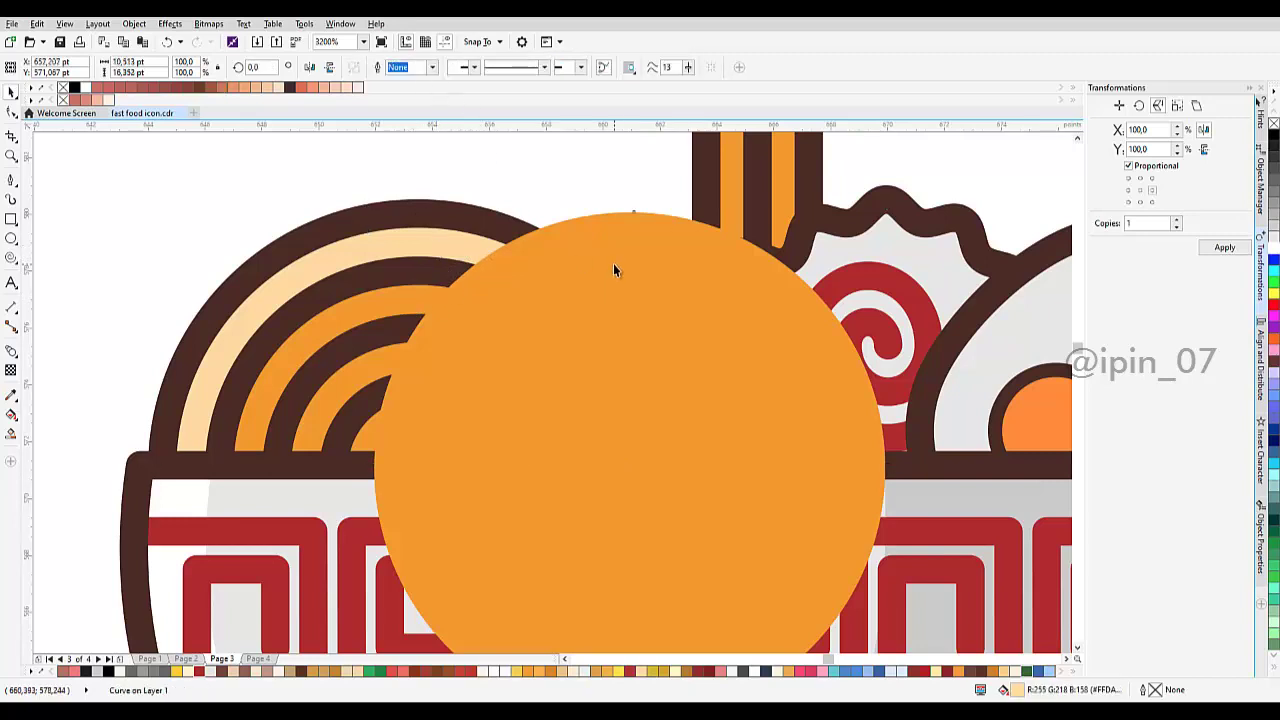
key("ctrl+z")
key("ctrl+z")
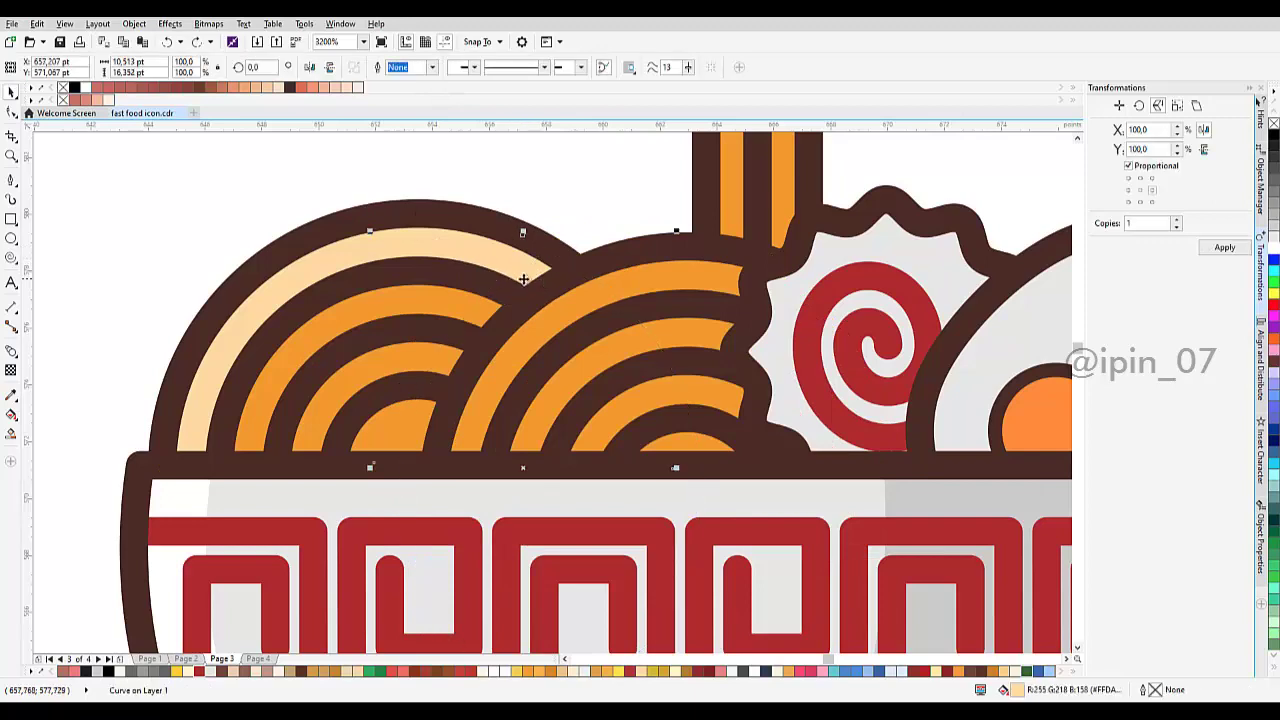
Step: Fill the intersected piece of the light noodle band with the orange #F39C12 sampled from the front noodles
scroll(510, 286, "down", 2)
scroll(520, 294, "up", 2)
scroll(514, 351, "down", 4)
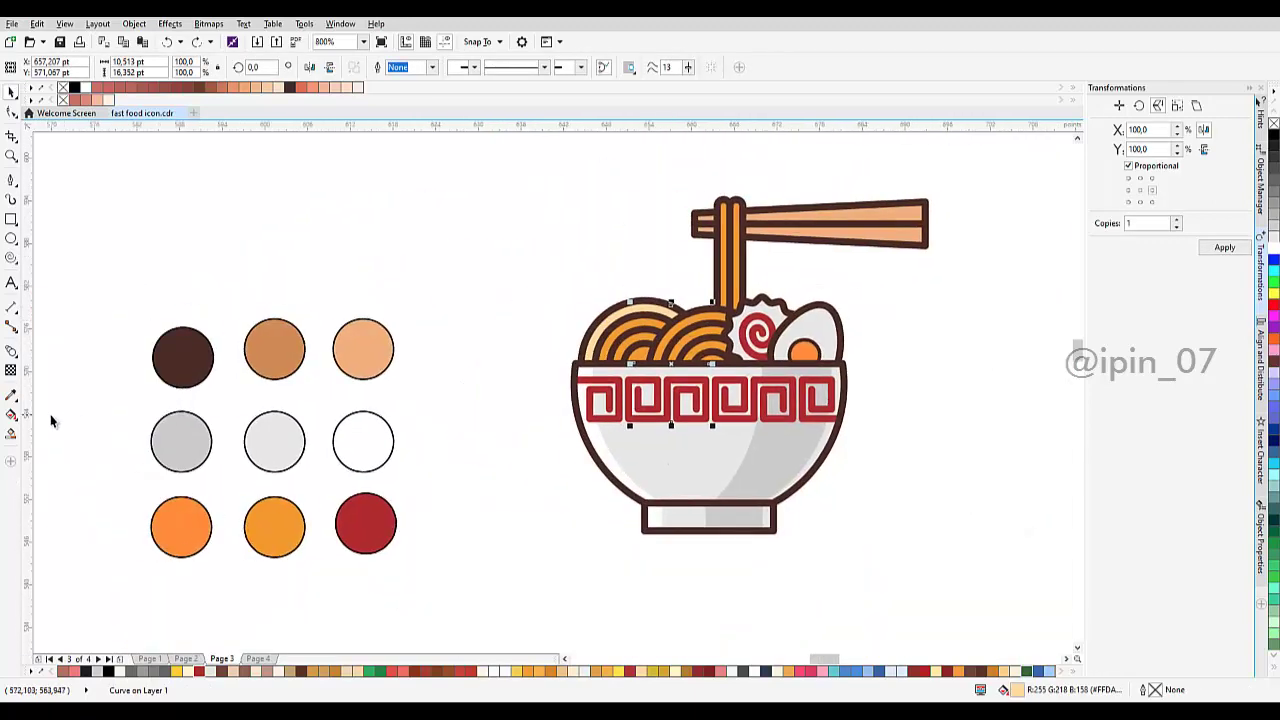
left_click(11, 395)
scroll(680, 343, "up", 2)
left_click(606, 337)
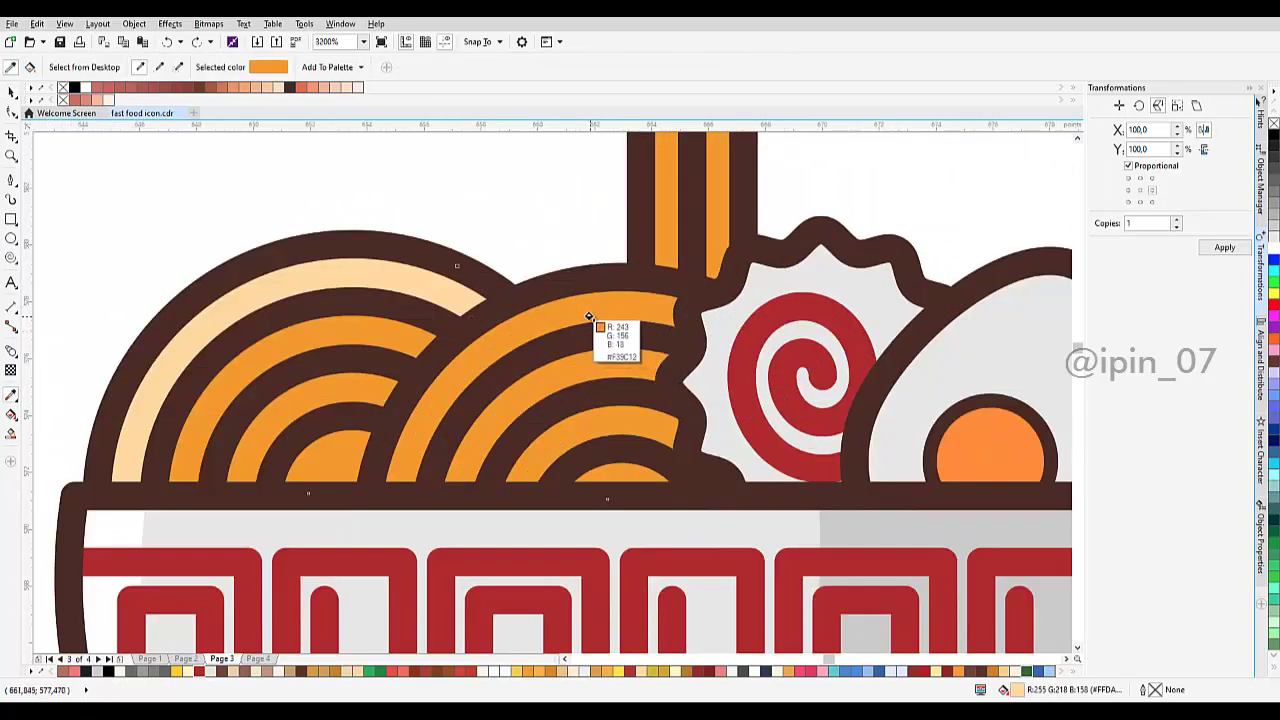
left_click(465, 302)
key("space")
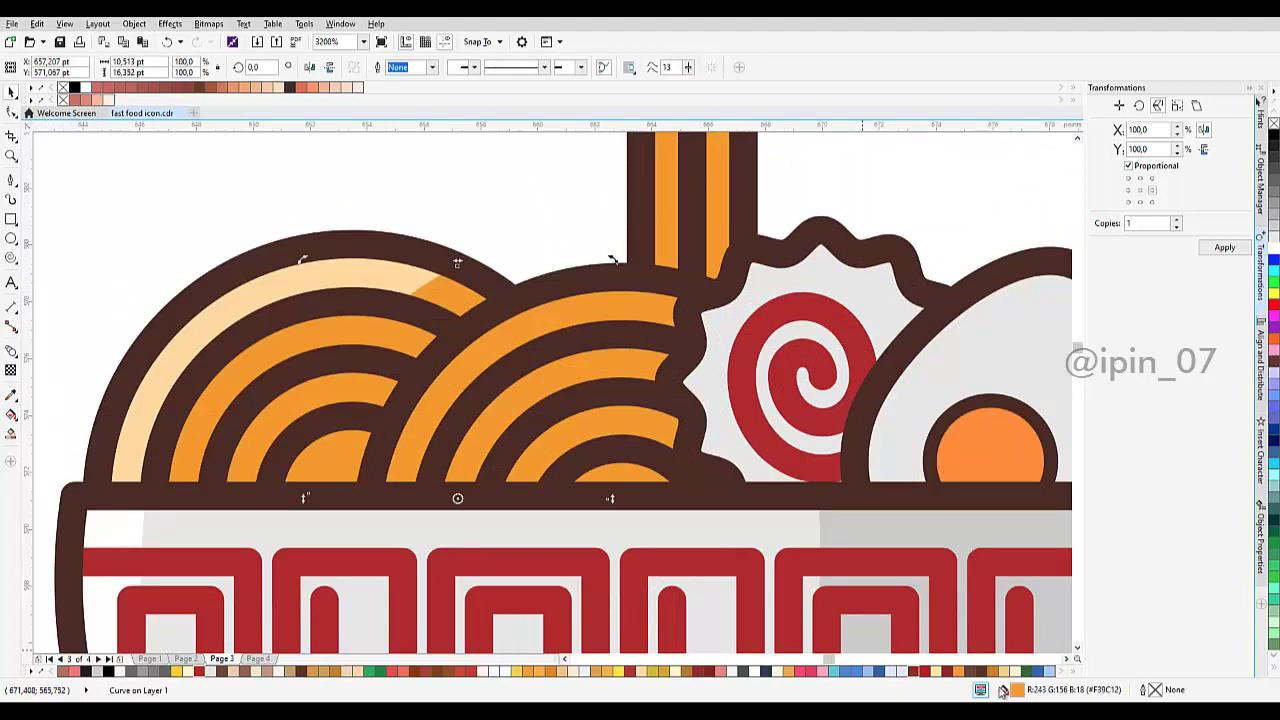
Step: Darken the fill of the intersected noodle piece to the reddish shadow orange #D47407
double_click(1017, 690)
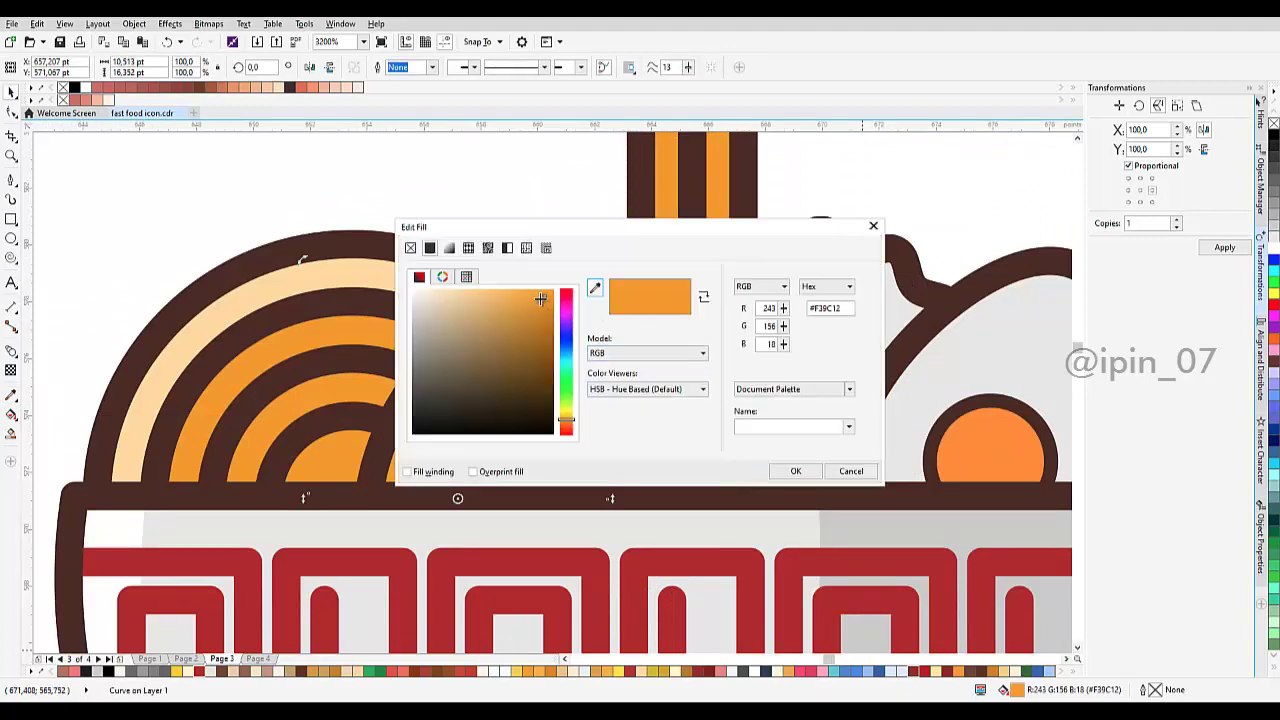
left_click_drag(540, 299, 549, 325)
left_click_drag(666, 228, 788, 209)
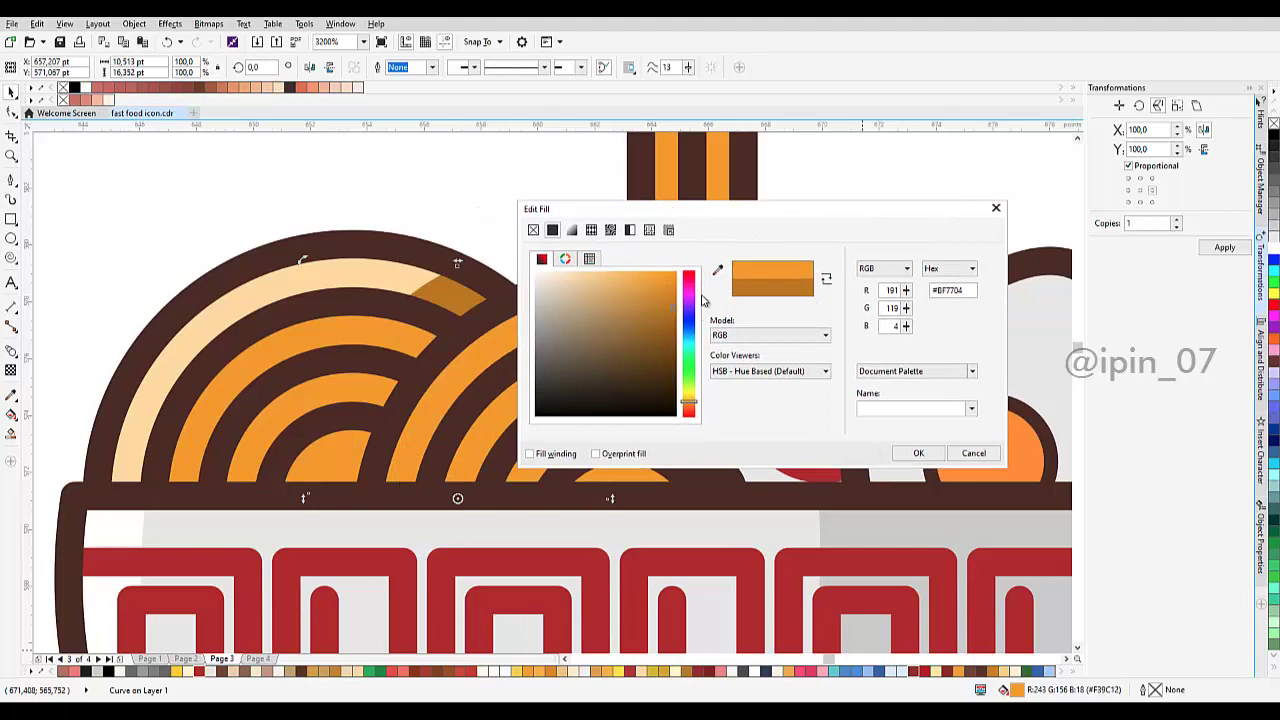
left_click_drag(673, 305, 673, 301)
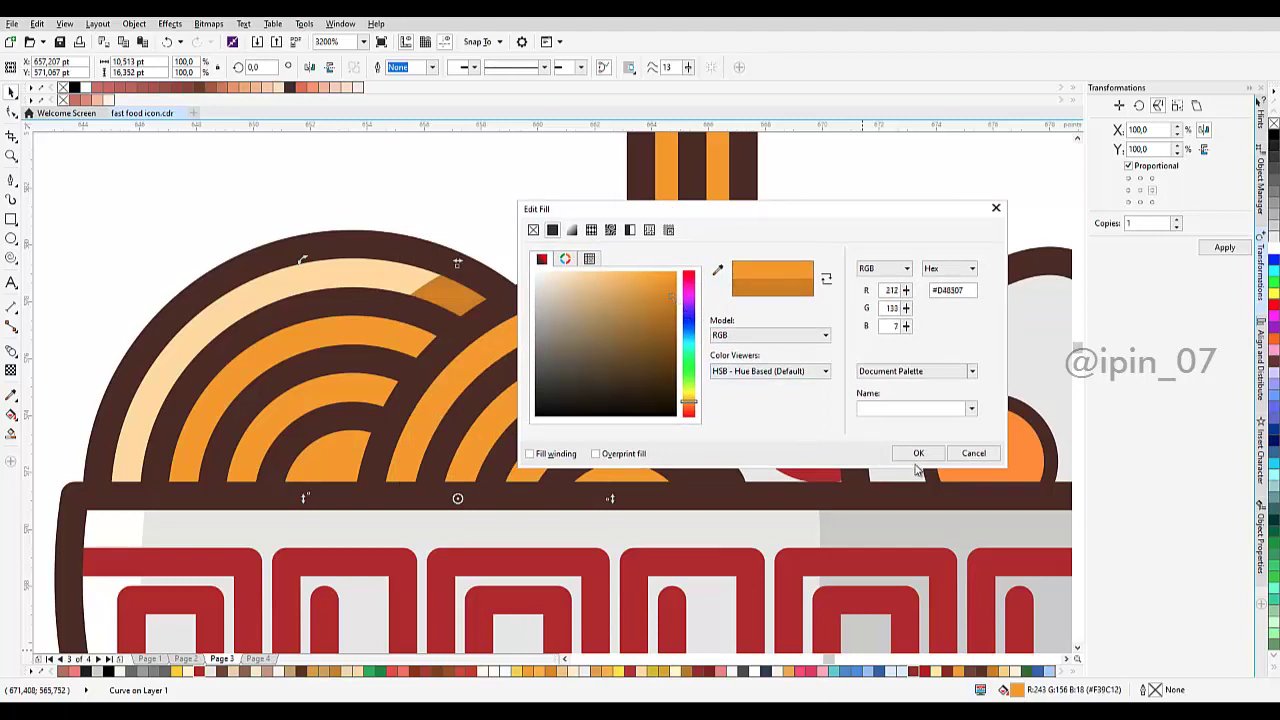
left_click_drag(688, 403, 688, 409)
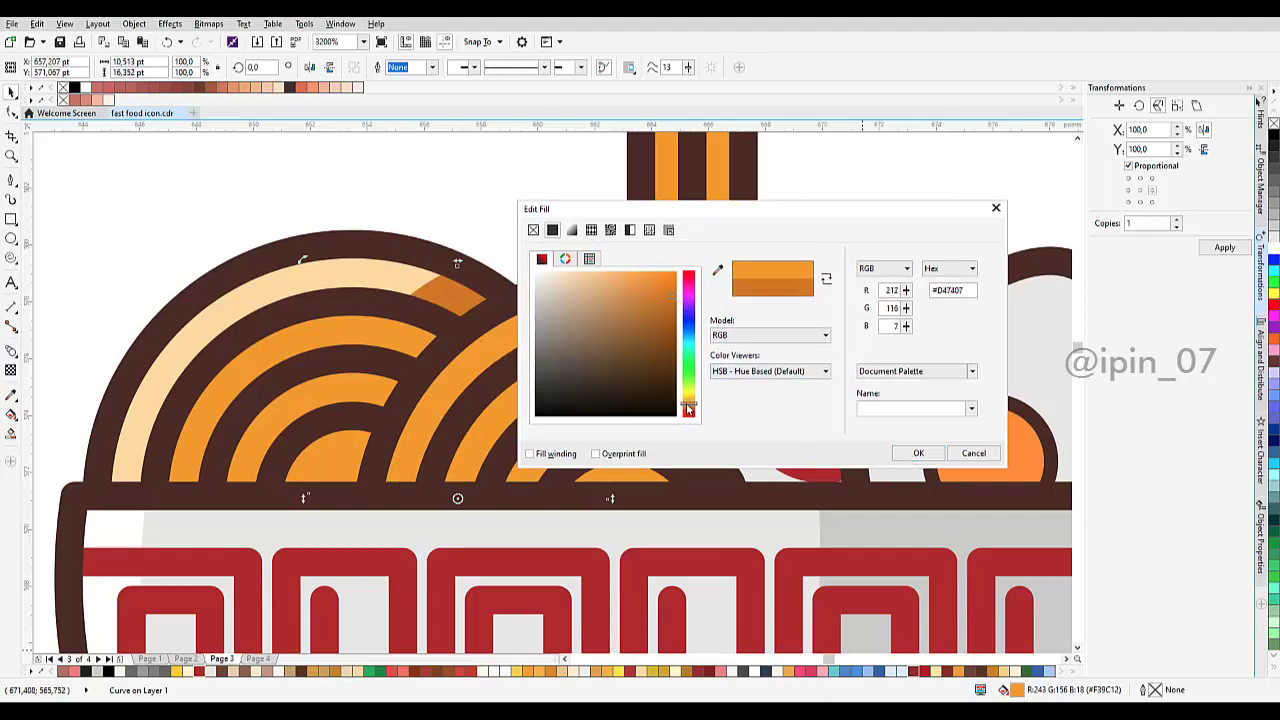
left_click(918, 455)
scroll(600, 400, "left", 2)
right_click(584, 308)
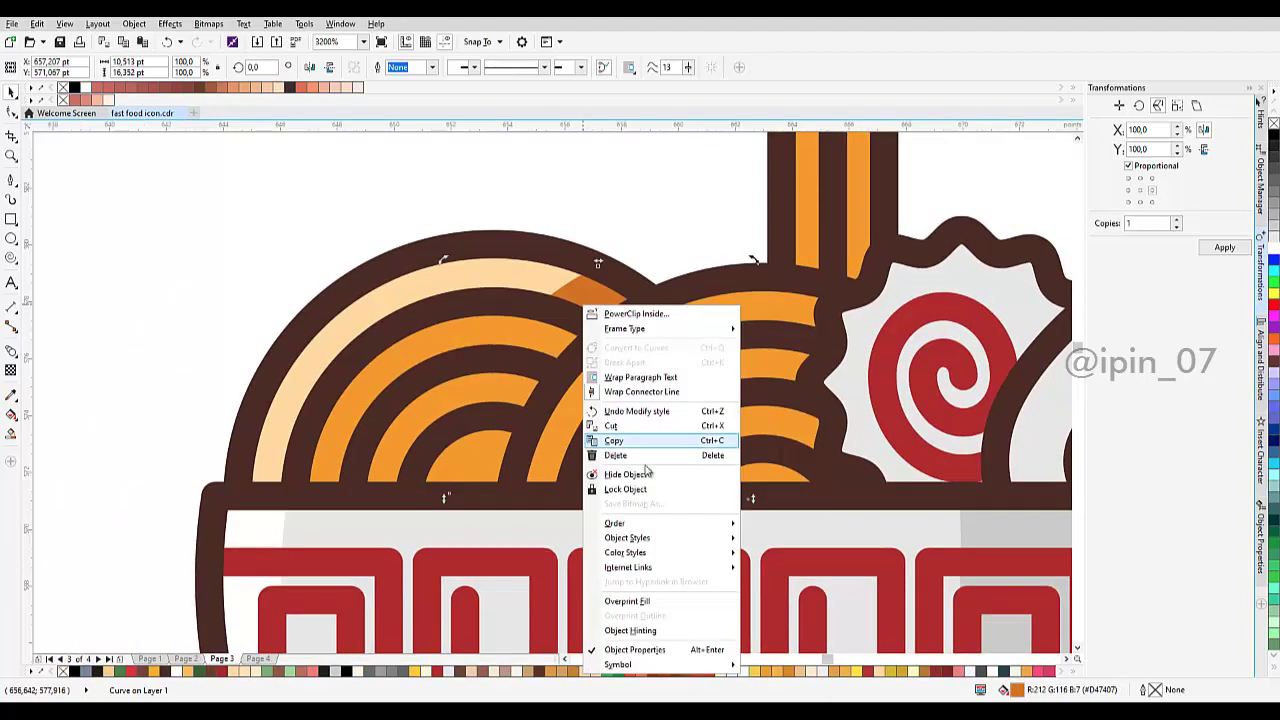
left_click(596, 289)
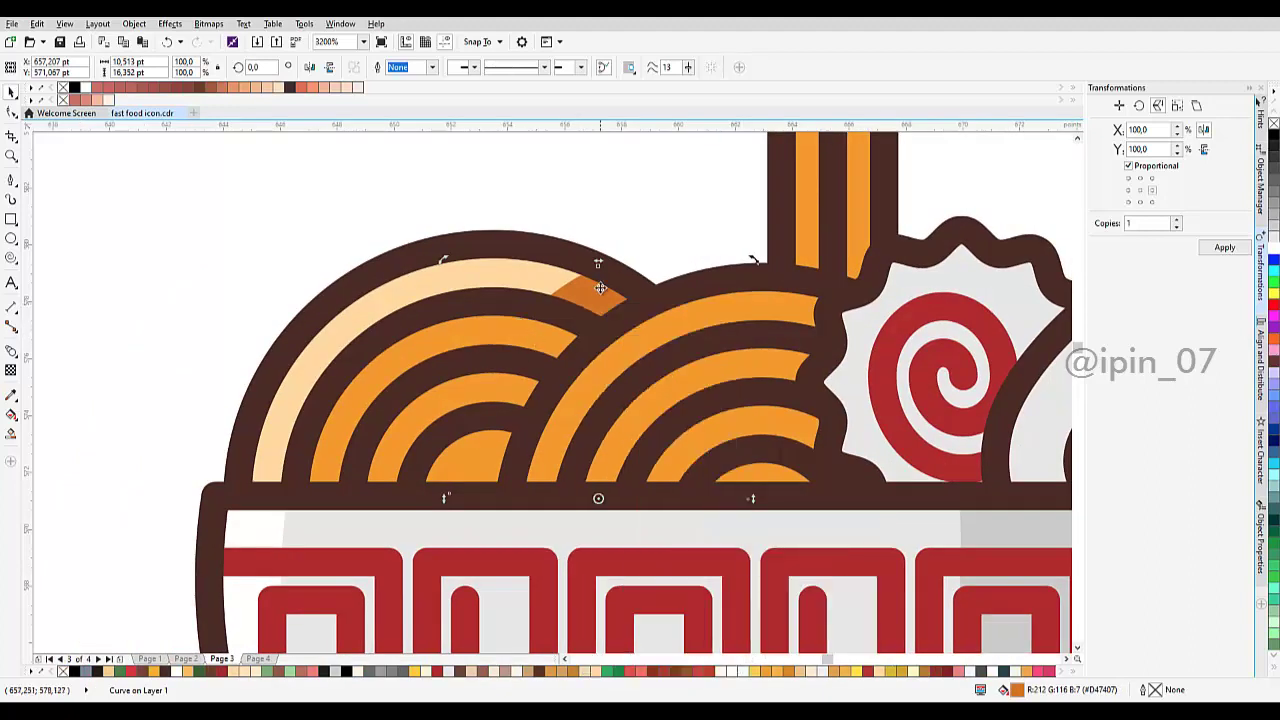
Step: Try to trim the left mound's light outer circle with the next orange noodle circle inside it
left_click(600, 288)
left_click(522, 341)
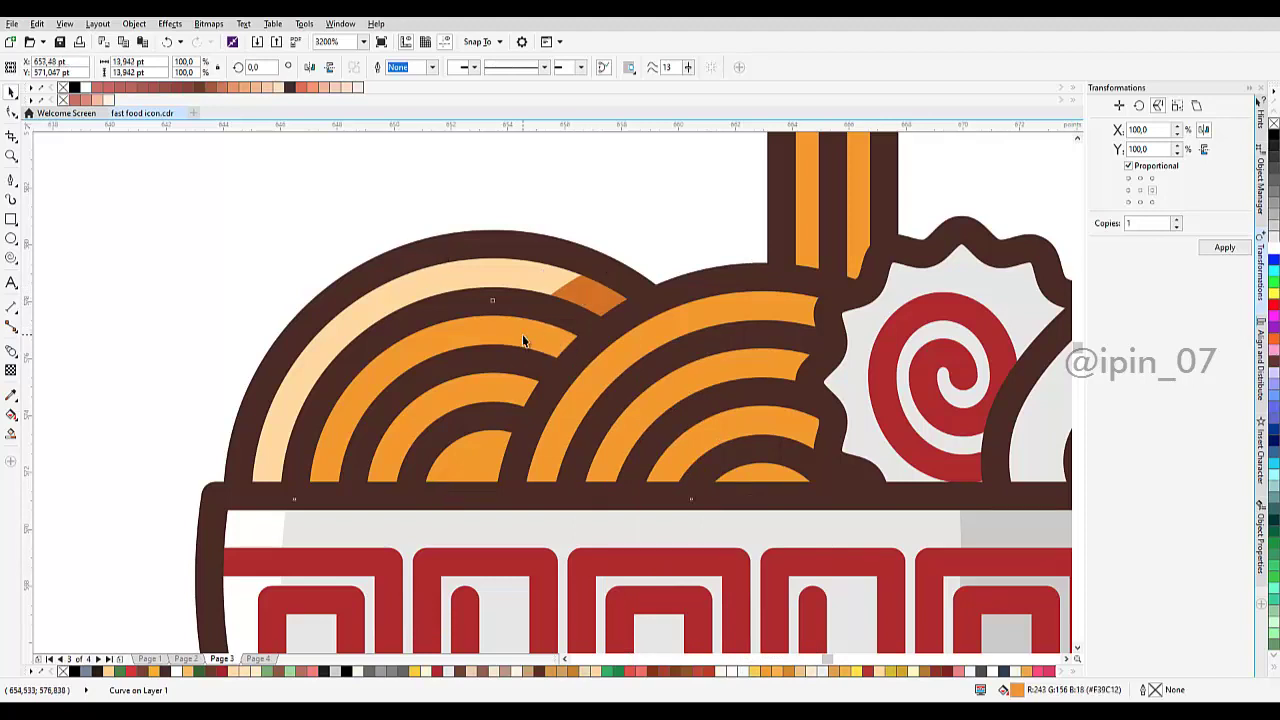
left_click(505, 278, "shift")
left_click(399, 68)
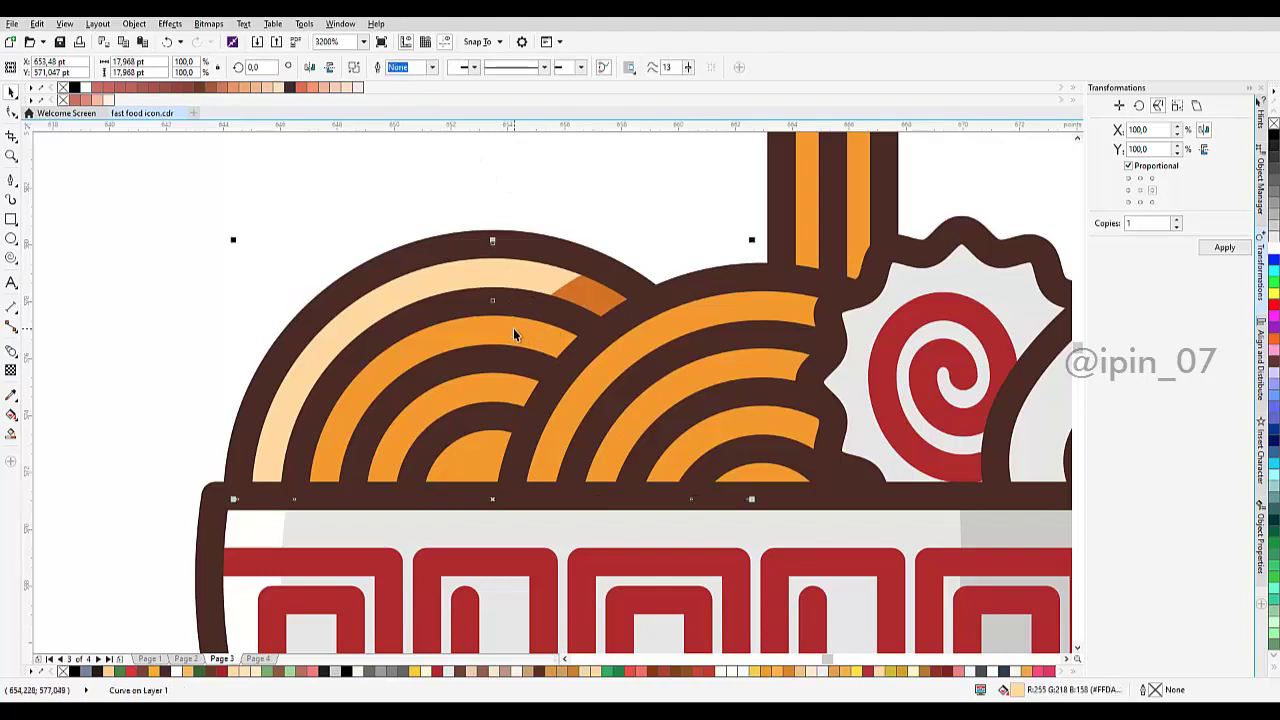
left_click_drag(513, 328, 360, 357)
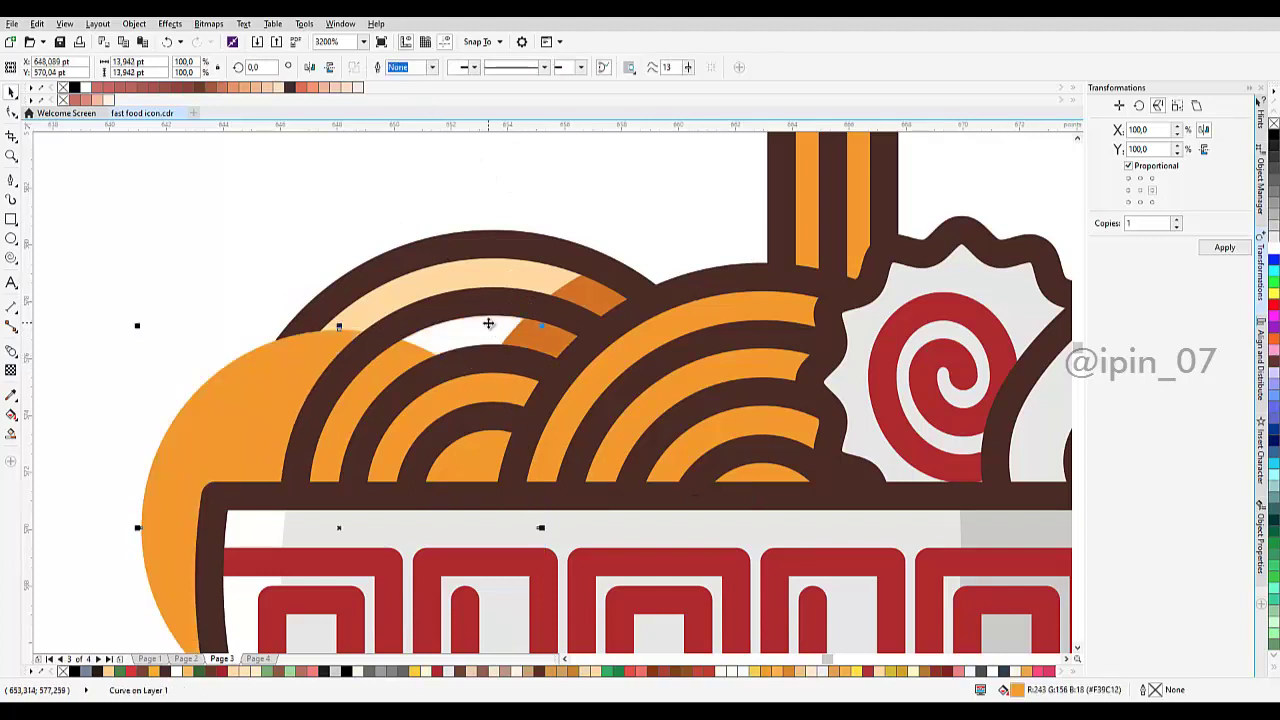
key("ctrl+z")
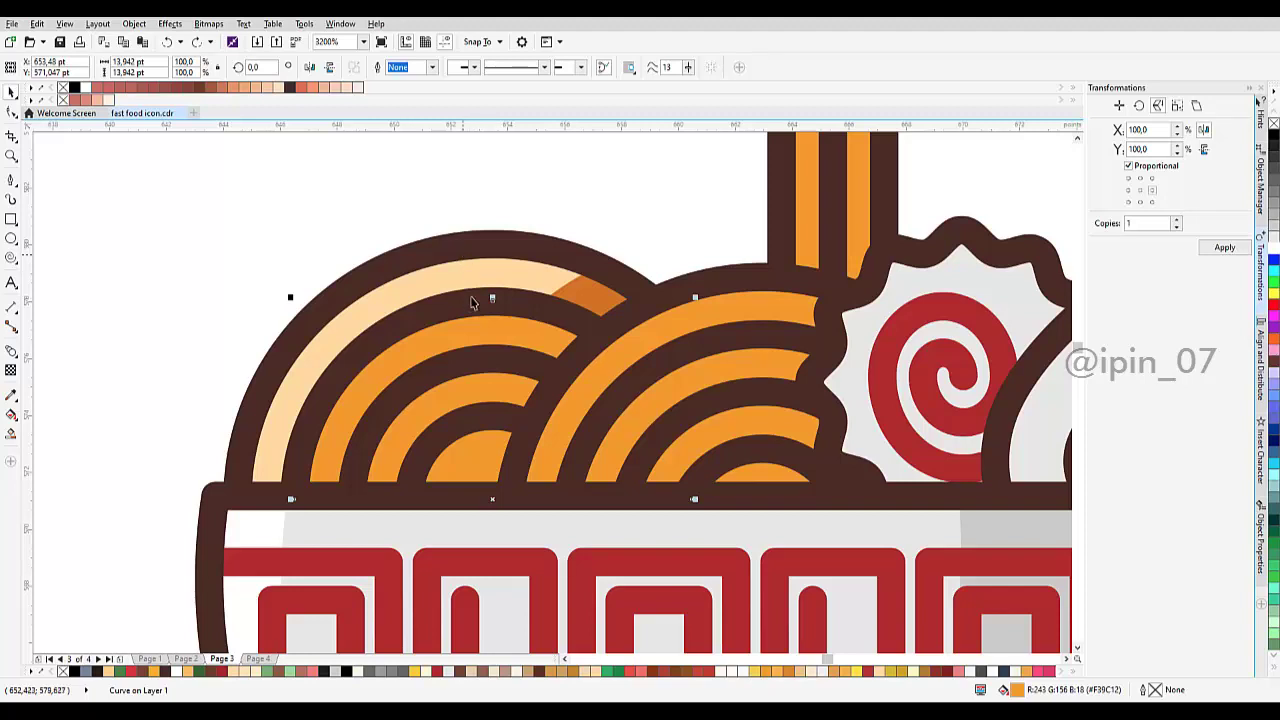
left_click_drag(494, 387, 484, 377)
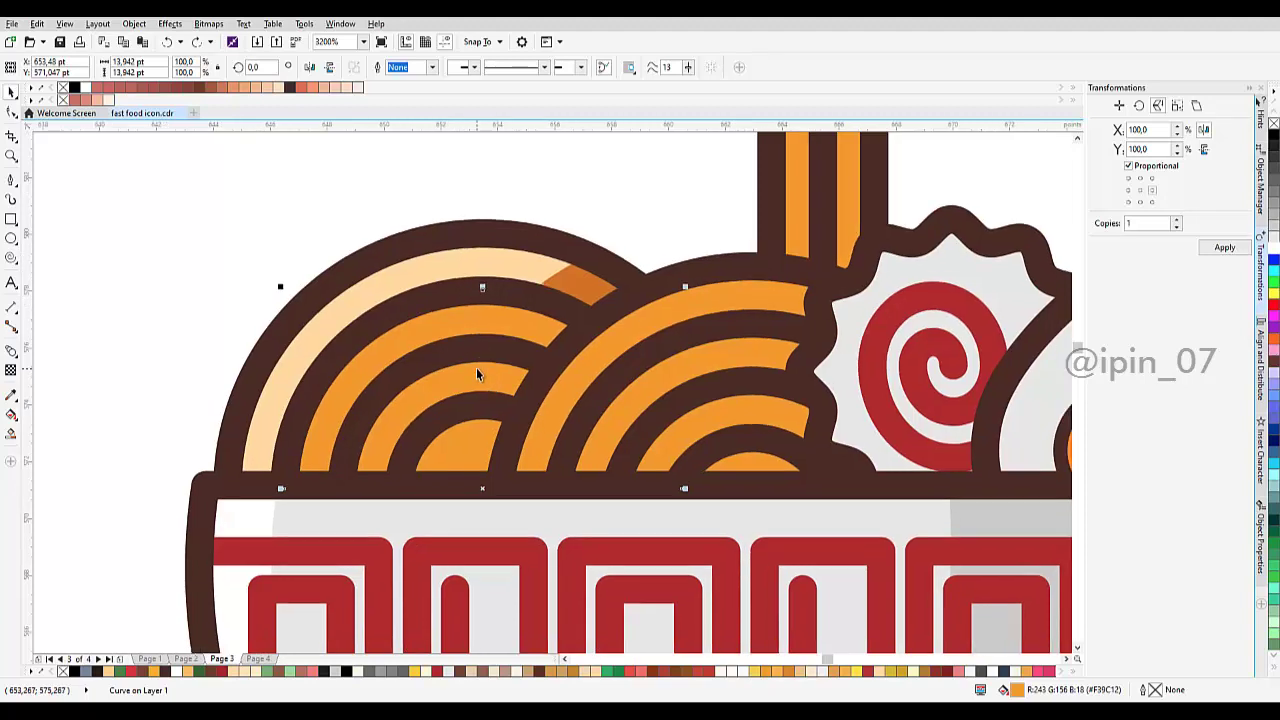
left_click(493, 287, "shift")
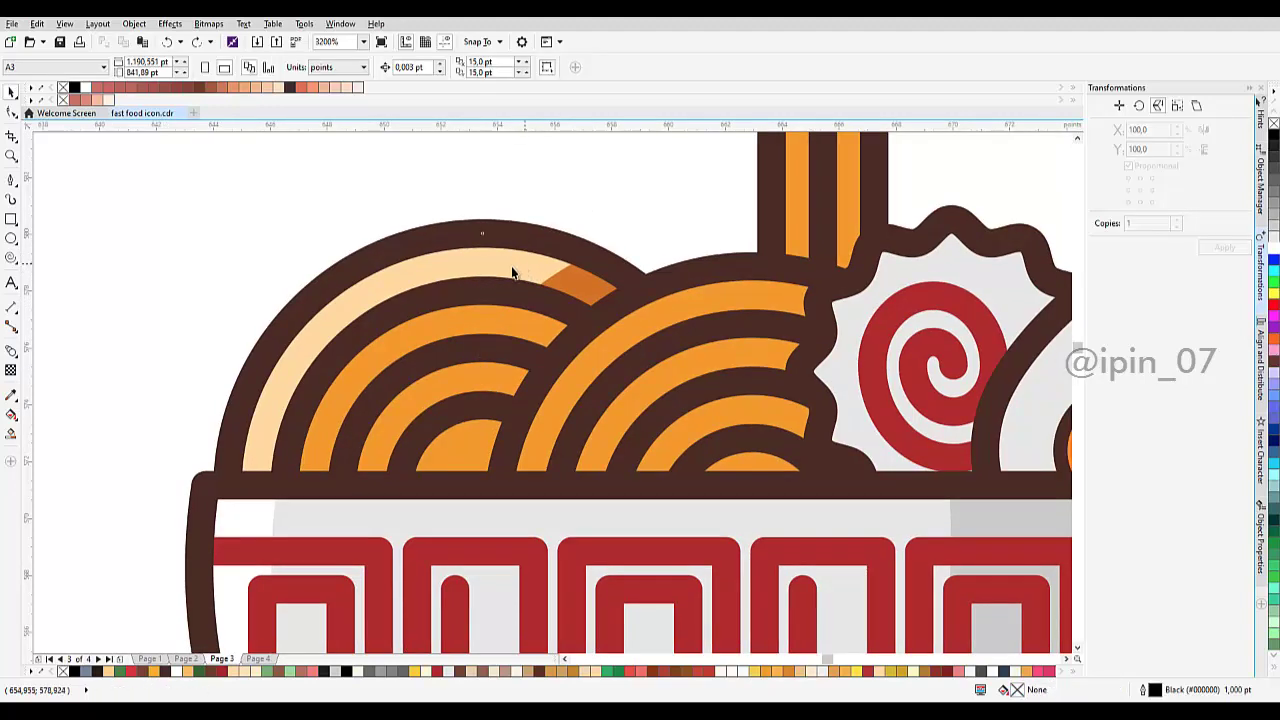
left_click(510, 266)
scroll(502, 293, "up", 1)
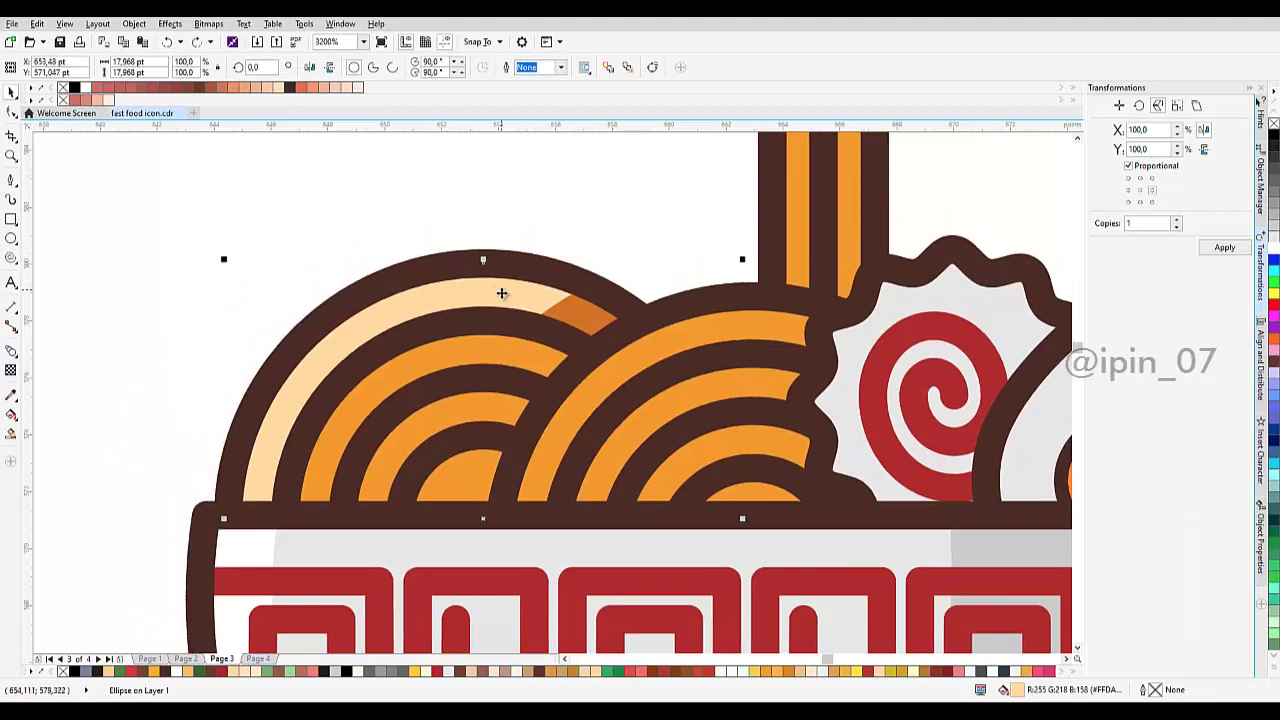
Step: Intersect the left mound's second noodle circle with the mound's light outer circle
left_click(489, 348)
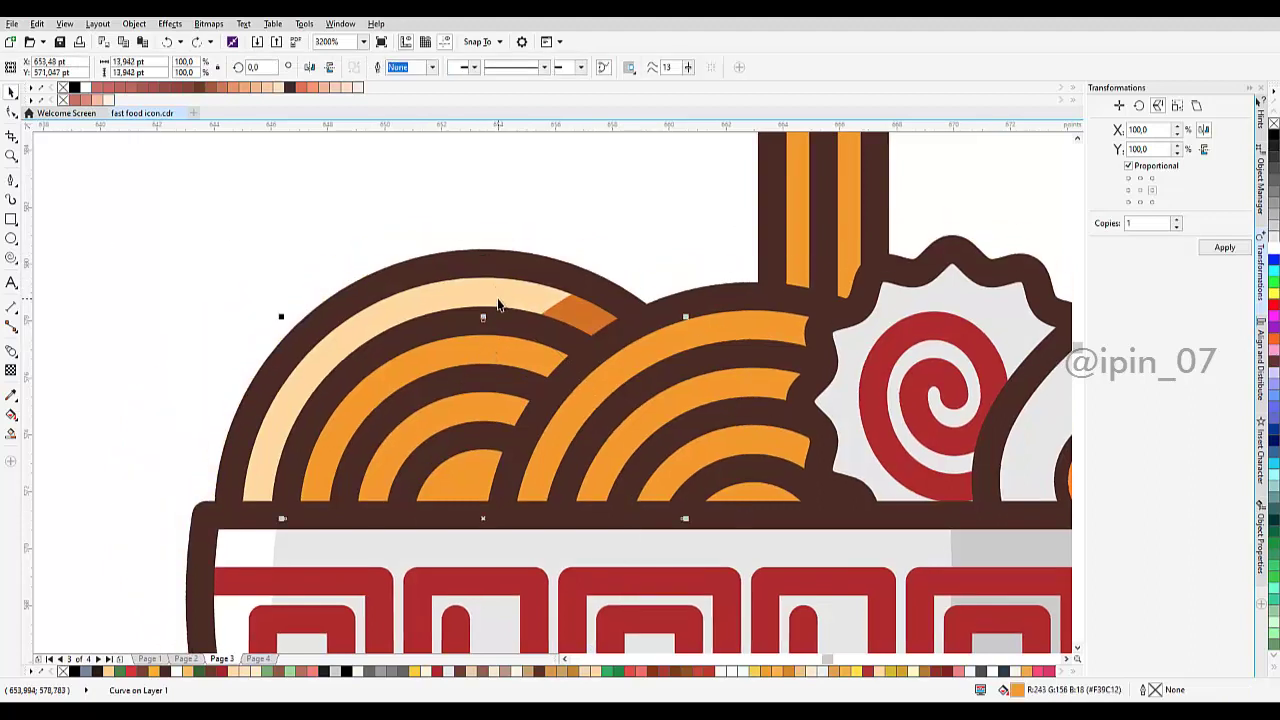
left_click_drag(503, 302, 496, 285)
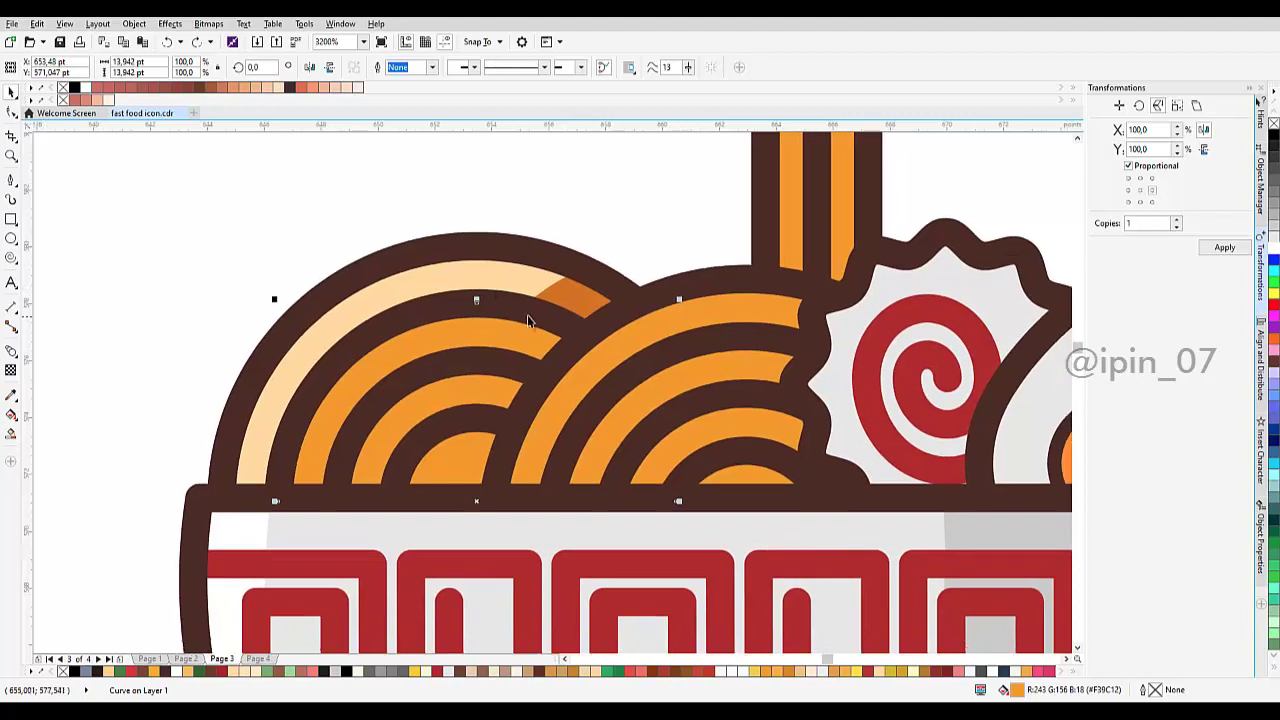
left_click_drag(515, 334, 491, 309)
key("ctrl+z")
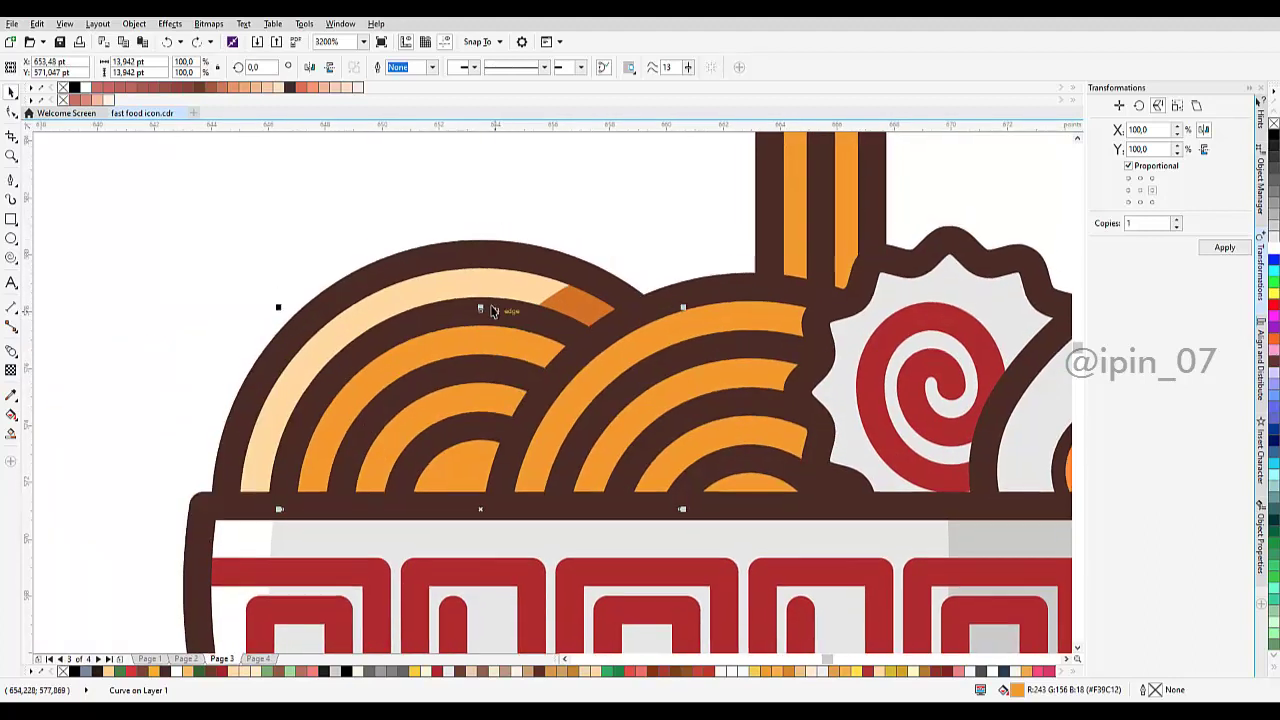
left_click(476, 285, "shift")
left_click(417, 68)
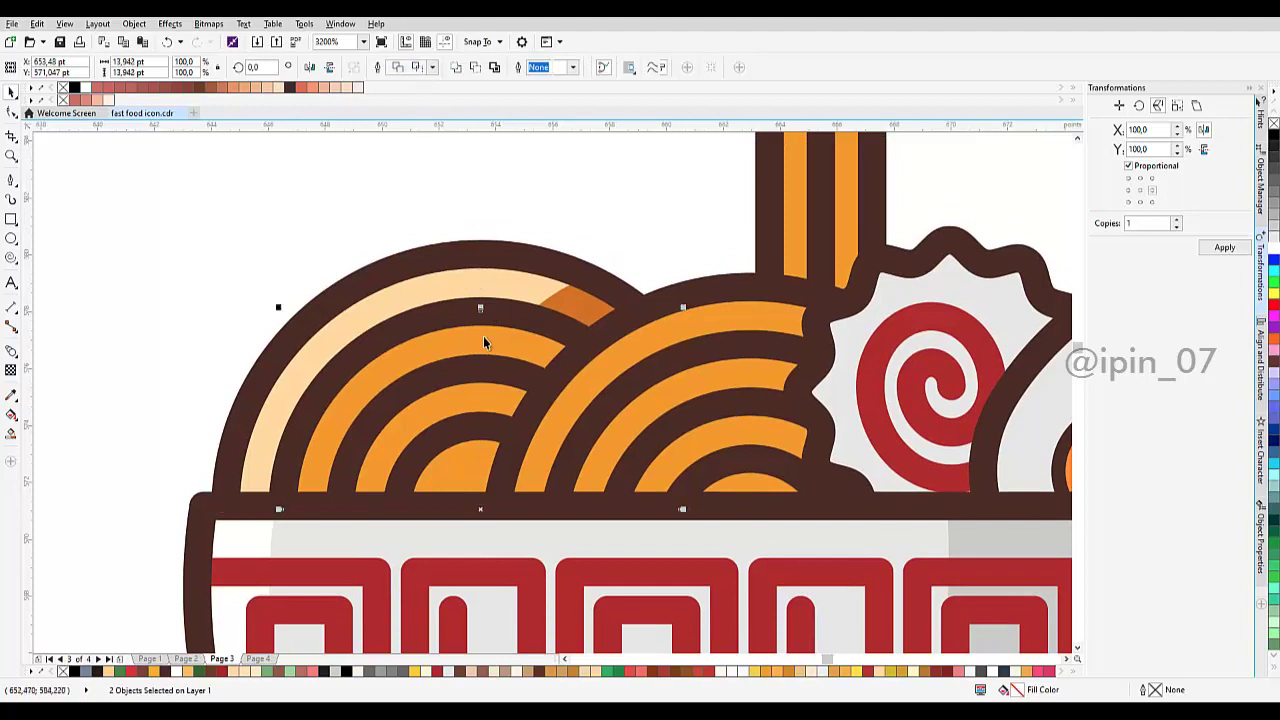
Step: Delete the three orange noodle pieces covering the light and shaded areas inside the left mound
key("Delete")
left_click(498, 393)
key("Delete")
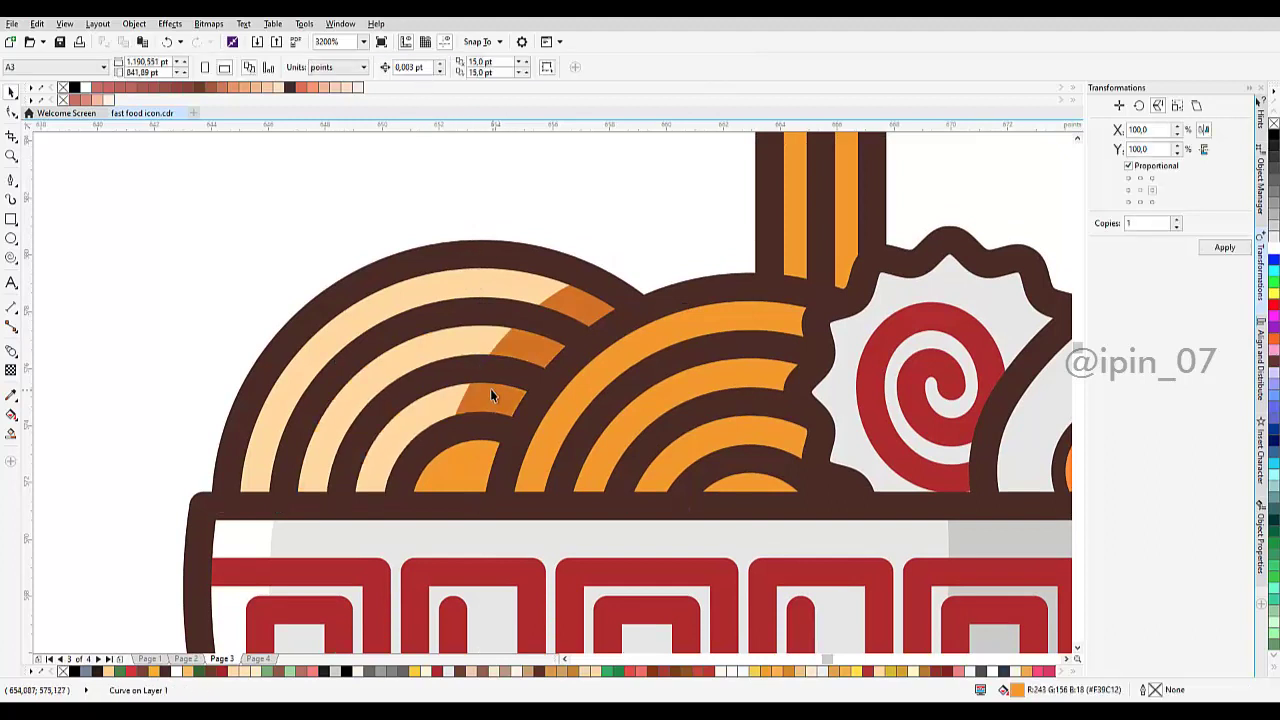
left_click(471, 450)
key("Delete")
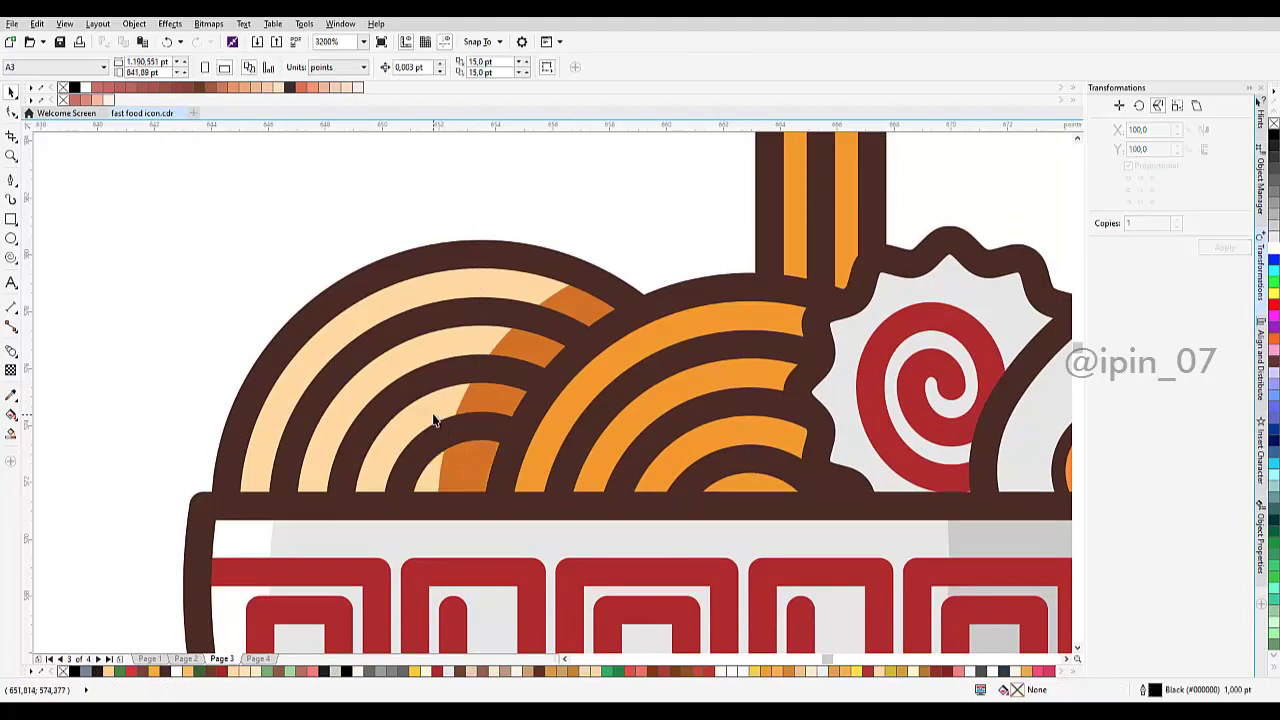
Step: Fill the light intersected circle inside the left mound with the orange #F39C12 sampled from the front noodles
left_click(440, 372)
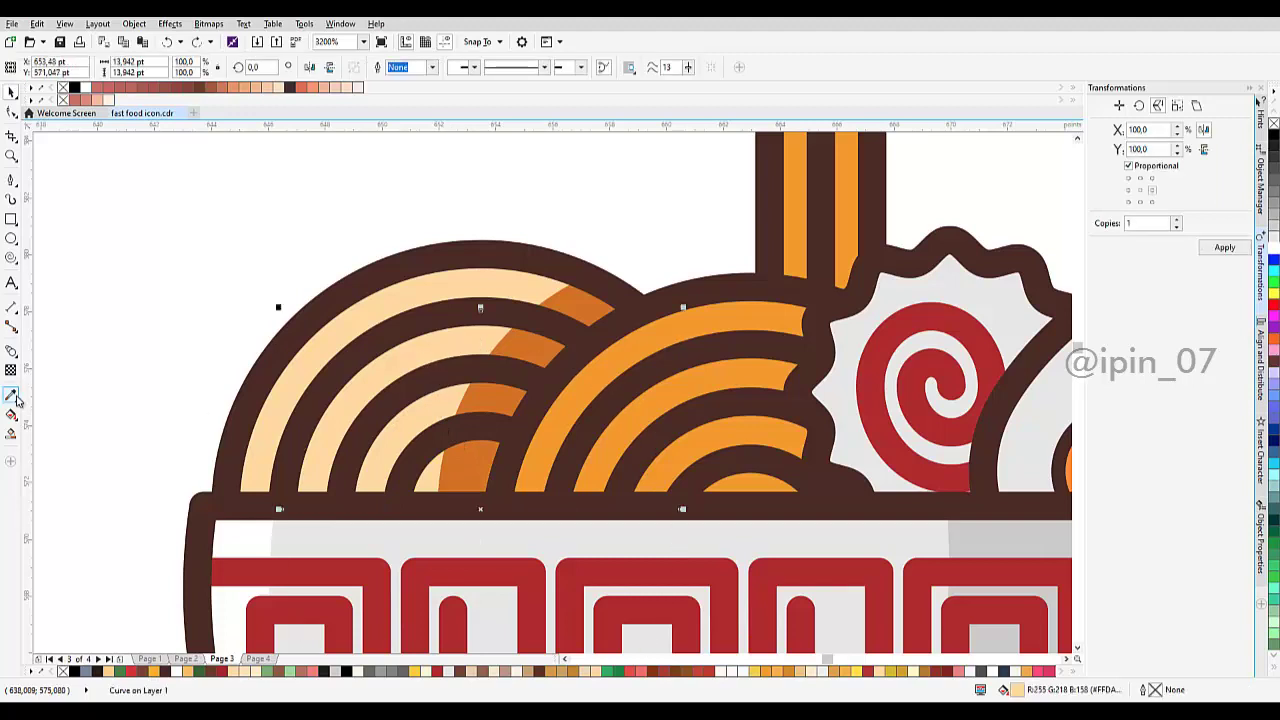
left_click(16, 398)
left_click(697, 349)
left_click(471, 339)
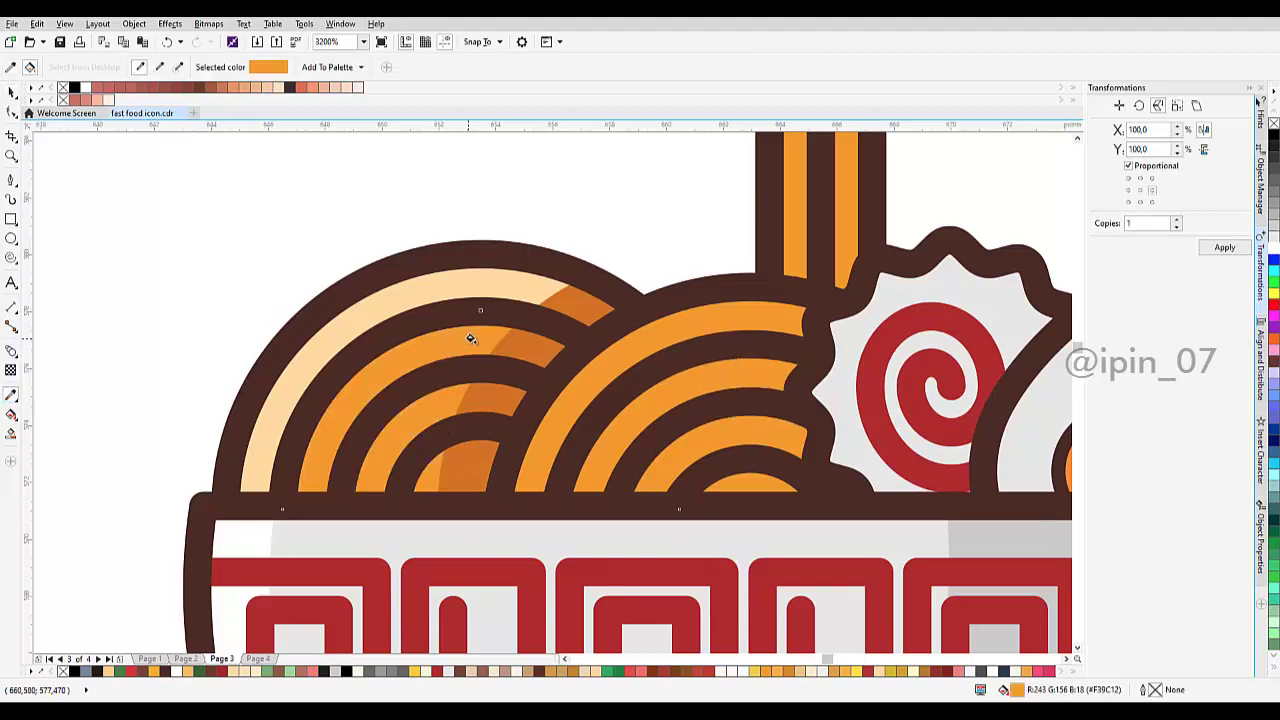
scroll(471, 339, "down", 2)
key("space")
left_click(517, 301)
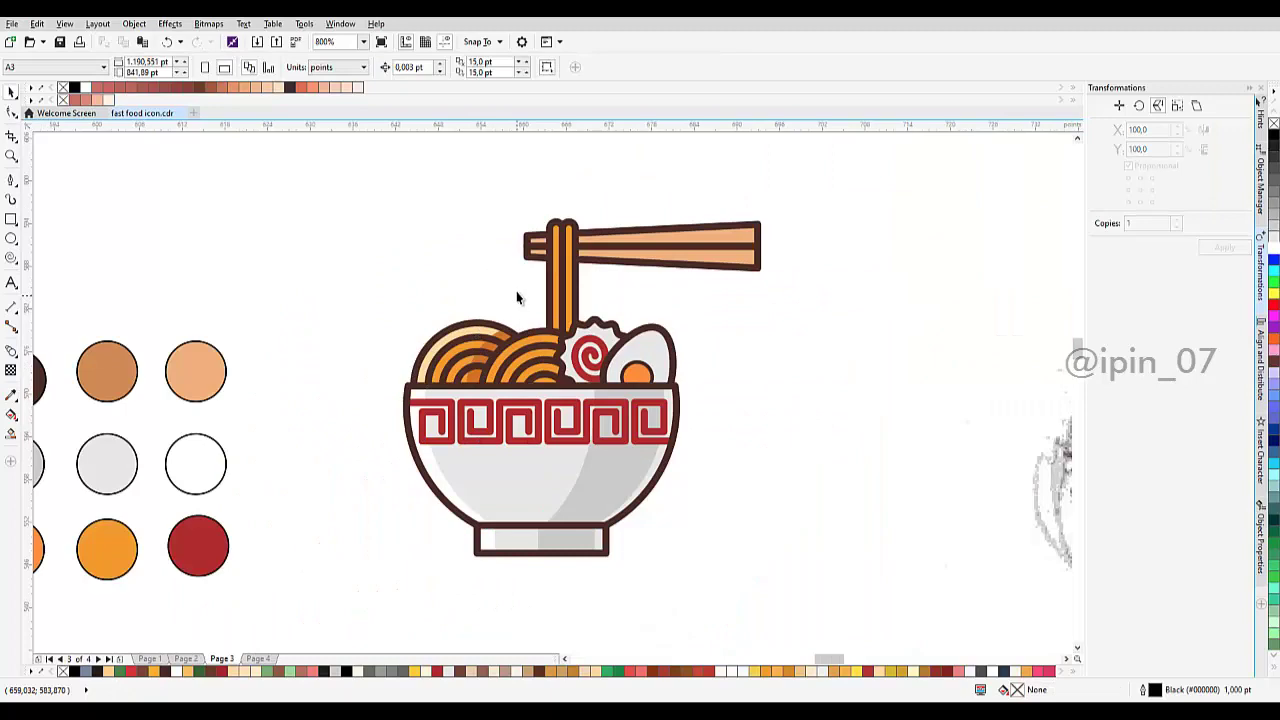
Step: Fill the front mound's outermost noodle band with the light cream (R255 G218 B158) sampled from the left mound's outer band
scroll(550, 307, "up", 1)
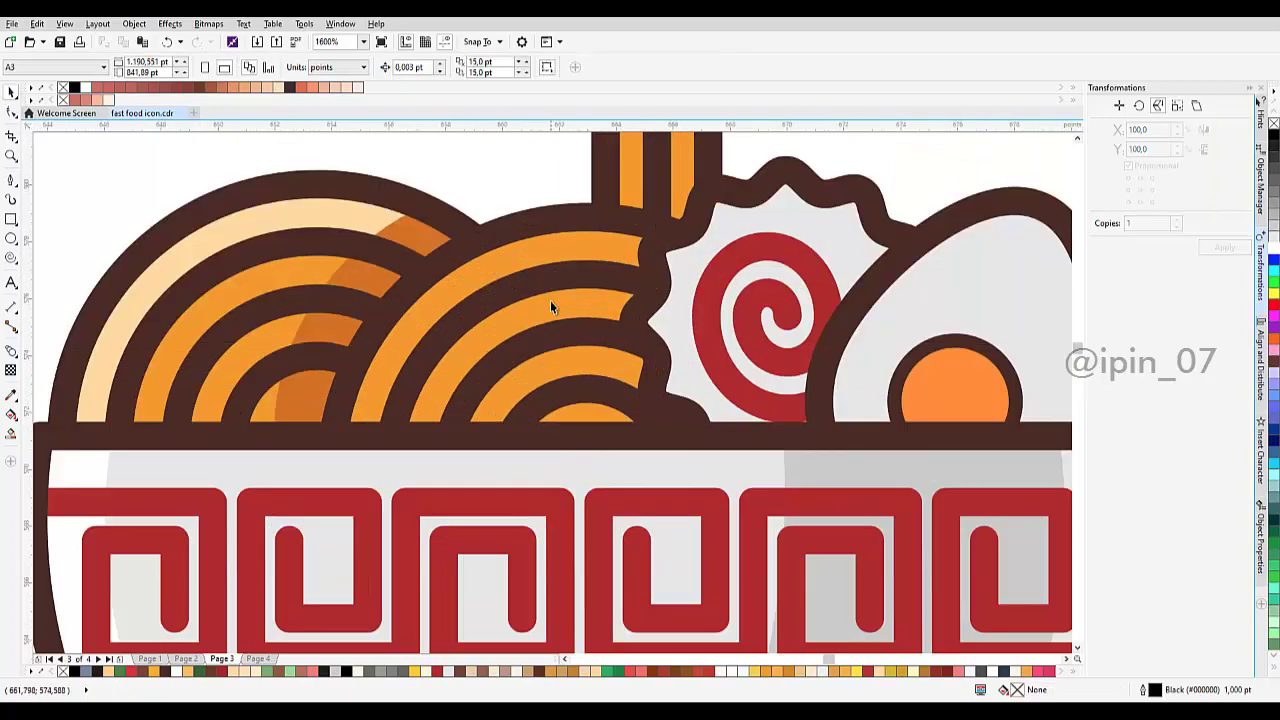
left_click(535, 318)
scroll(545, 306, "up", 1)
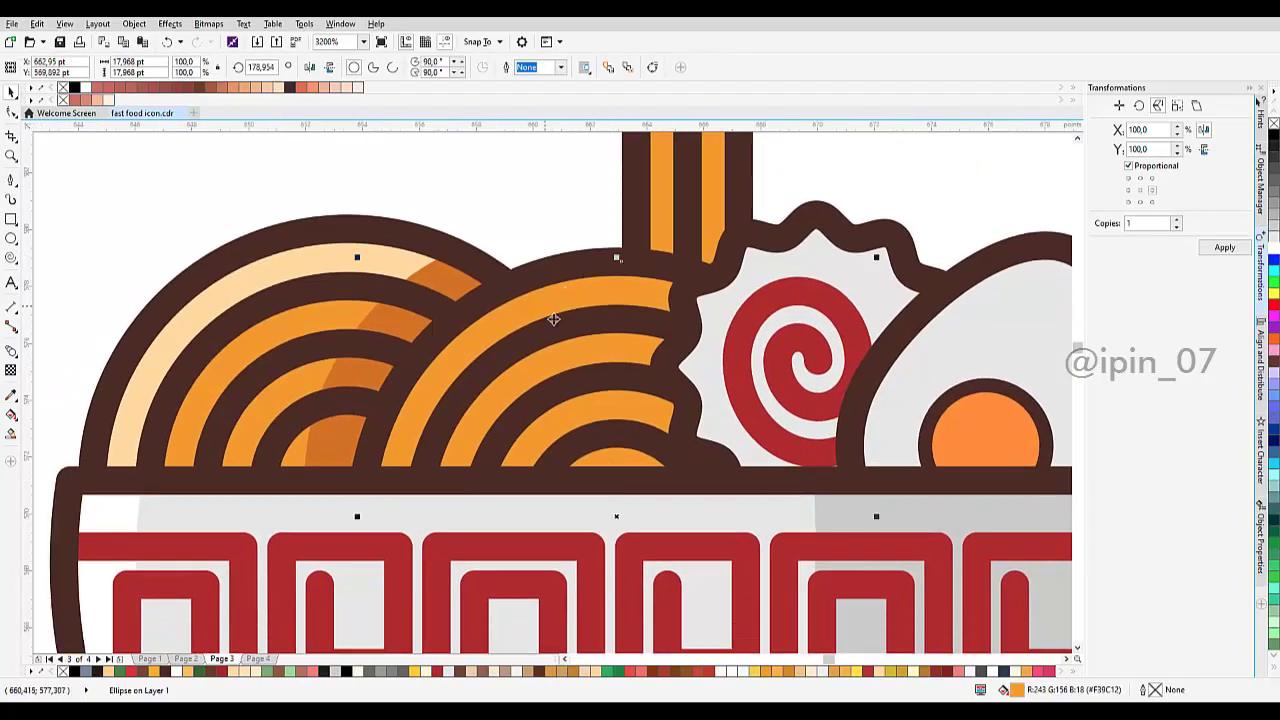
left_click(625, 430)
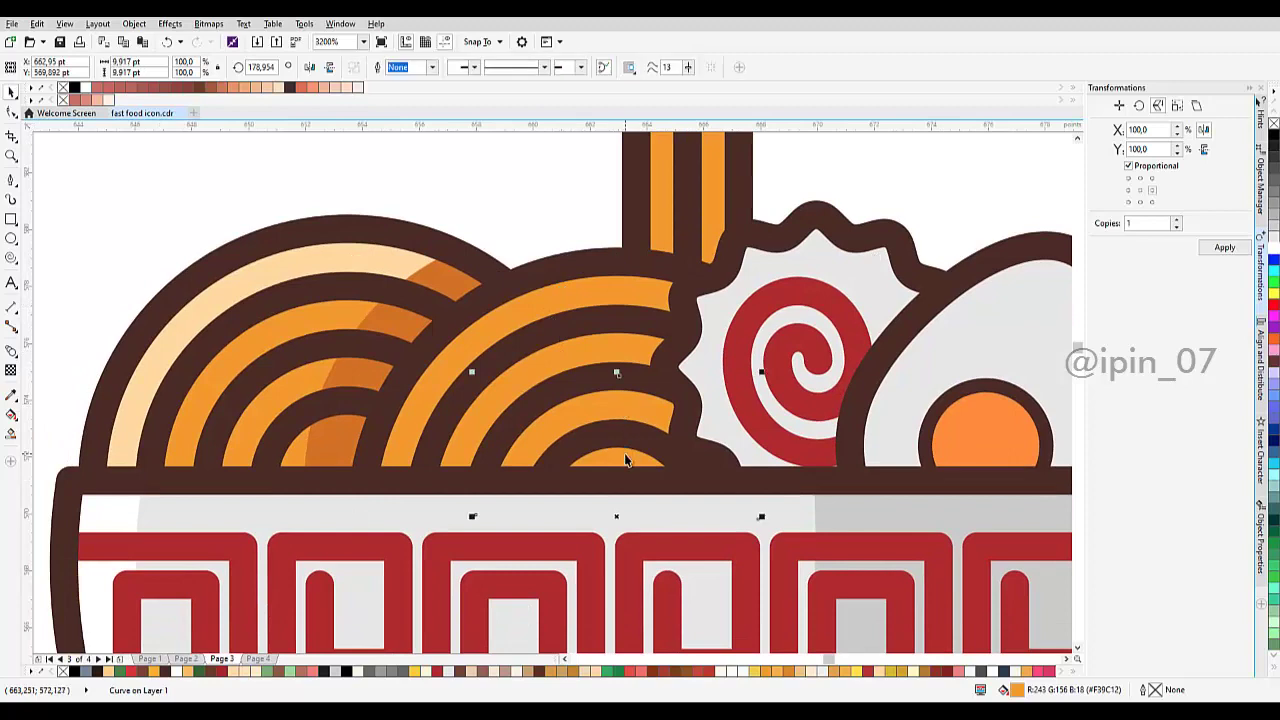
left_click(557, 294)
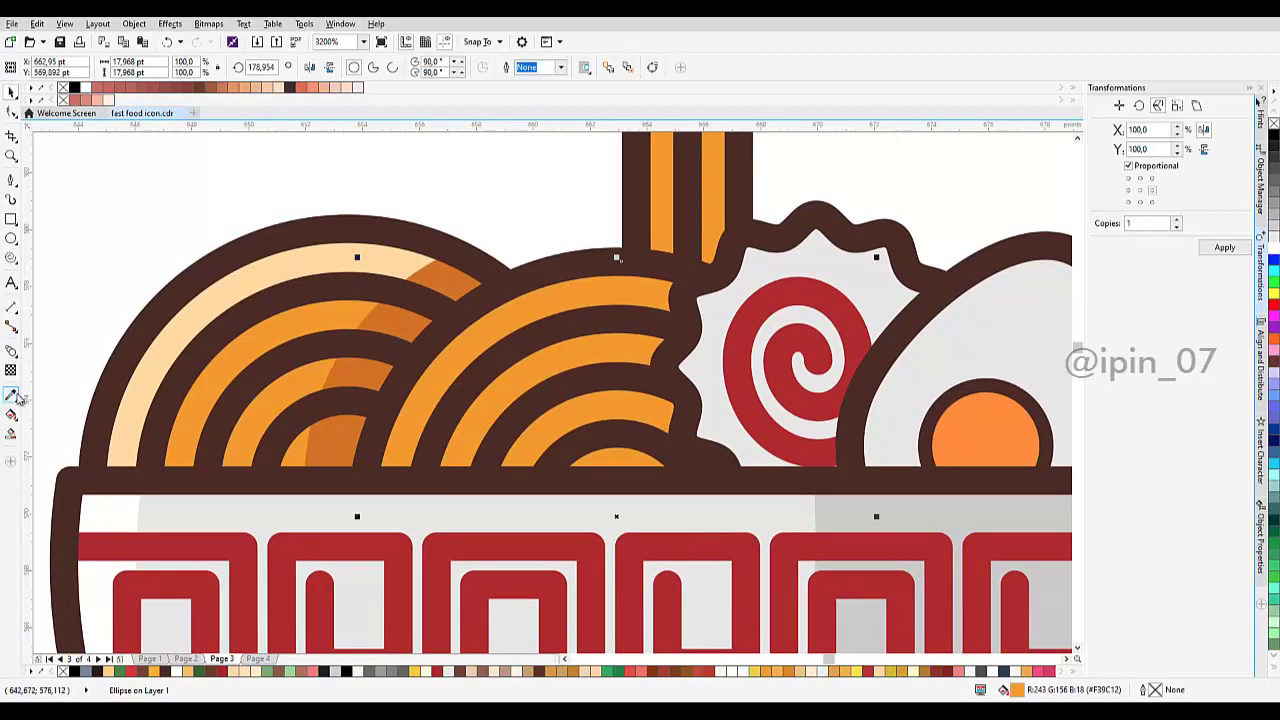
left_click(15, 396)
left_click(380, 270)
left_click(541, 292)
scroll(549, 355, "down", 3)
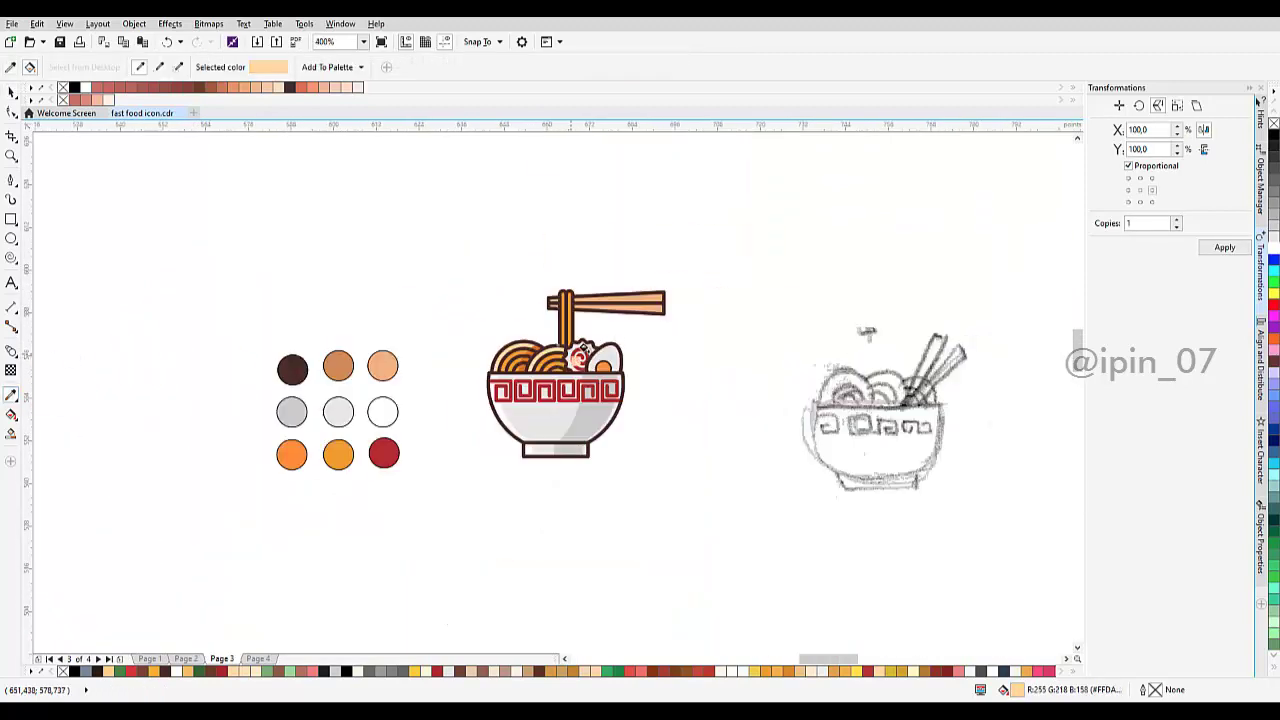
key("space")
left_click(653, 308)
left_click(715, 240)
Step: Intersect a copy of the egg white, offset about 3.2 pt left and 3.4 pt up, with the original egg white
scroll(614, 298, "up", 4)
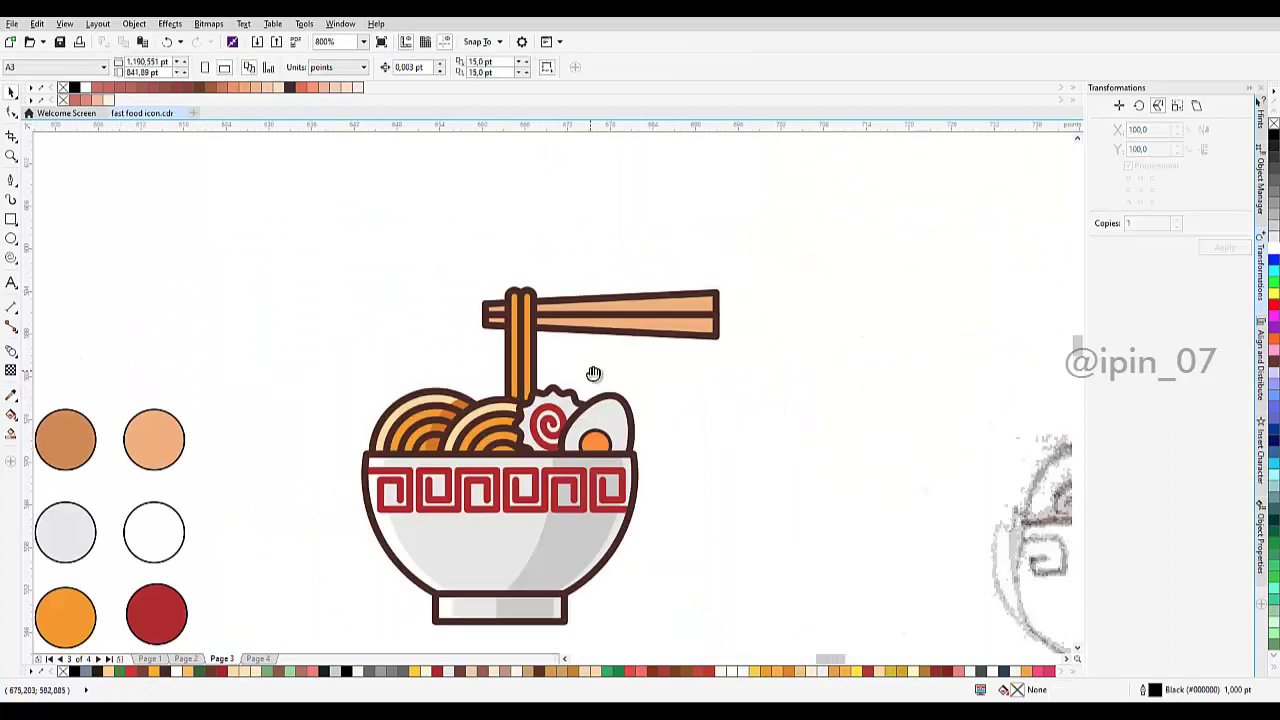
left_click(610, 350)
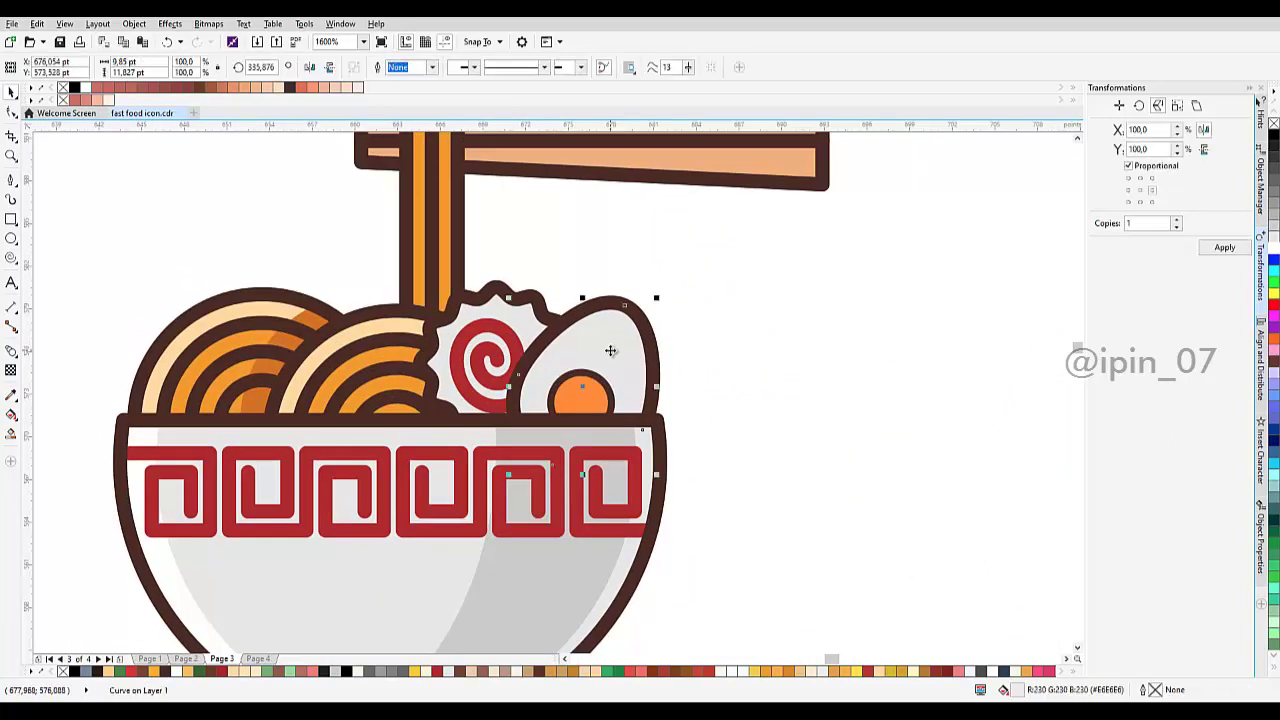
left_click_drag(610, 350, 568, 298)
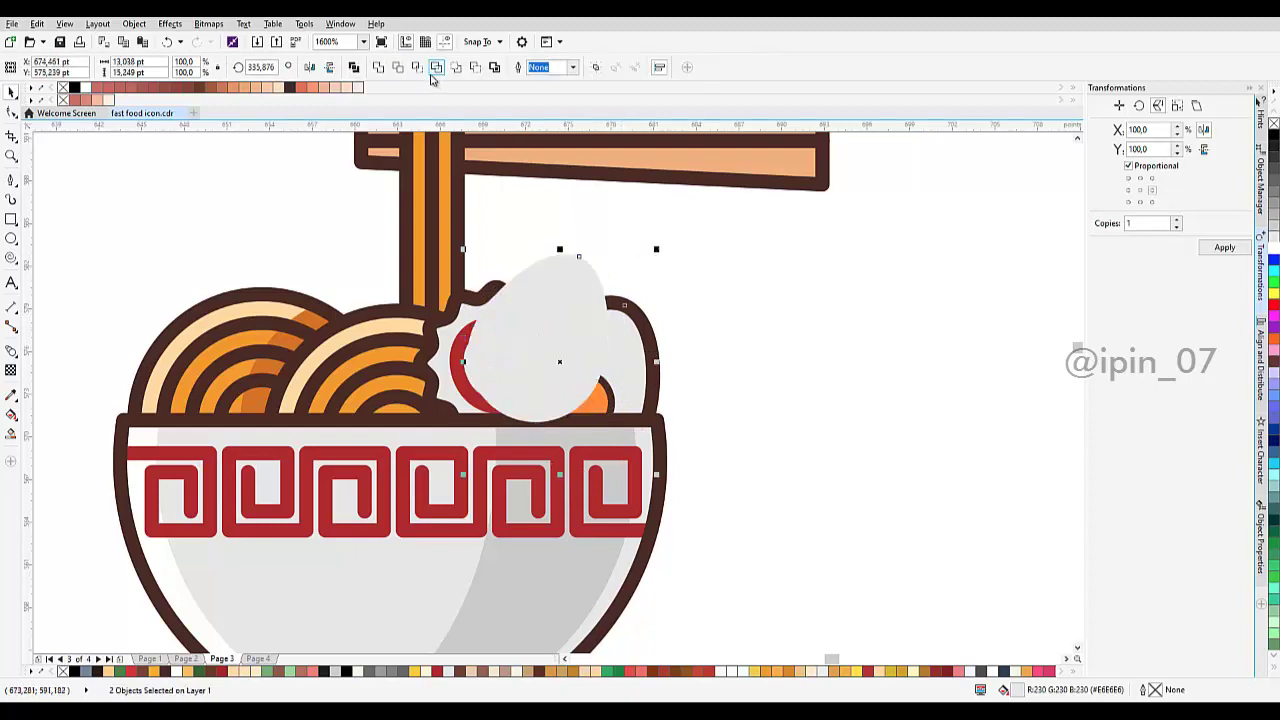
left_click(420, 67)
Step: Intersect the offset egg copy with the orange yolk and remove the copy
scroll(561, 363, "up", 2)
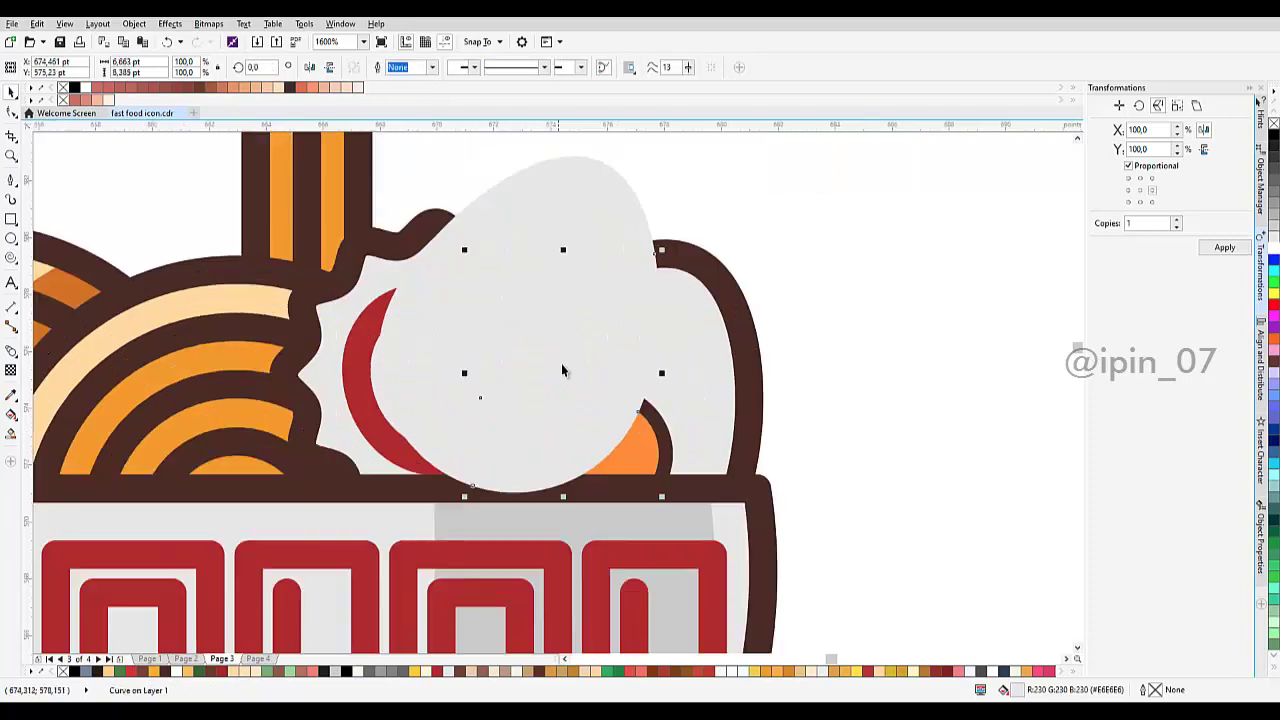
left_click(604, 367, "shift")
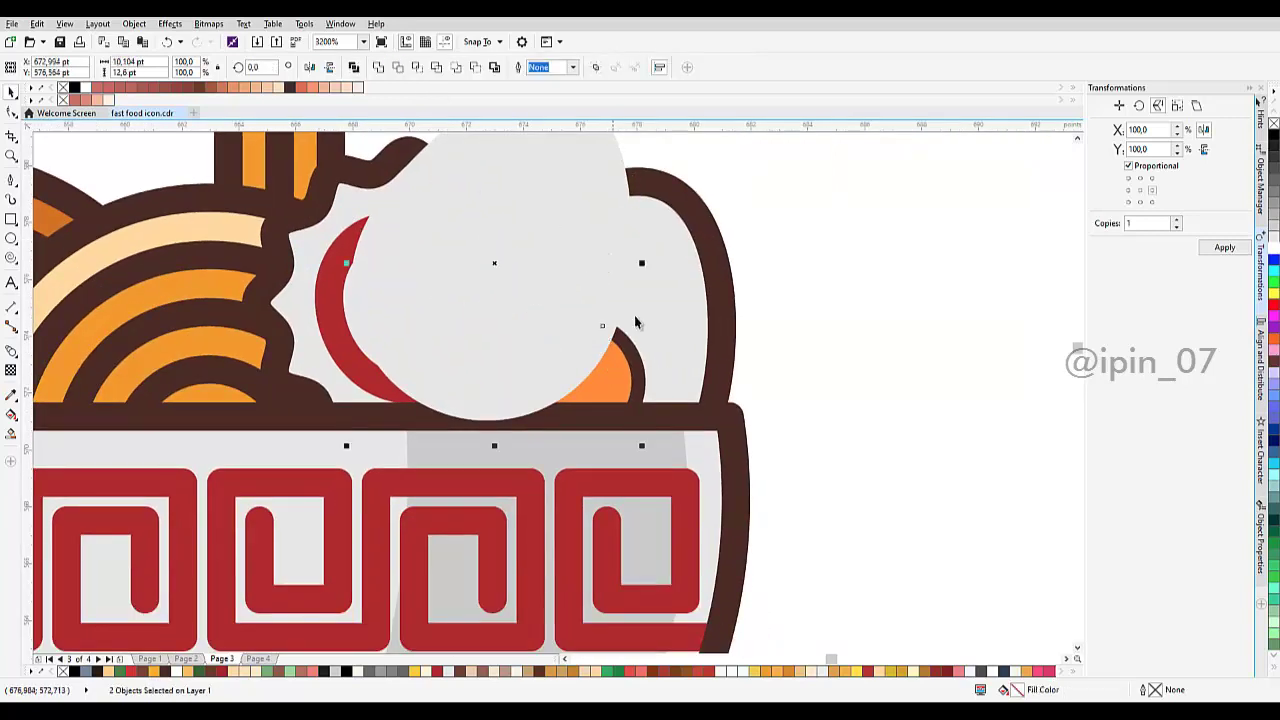
left_click(417, 67)
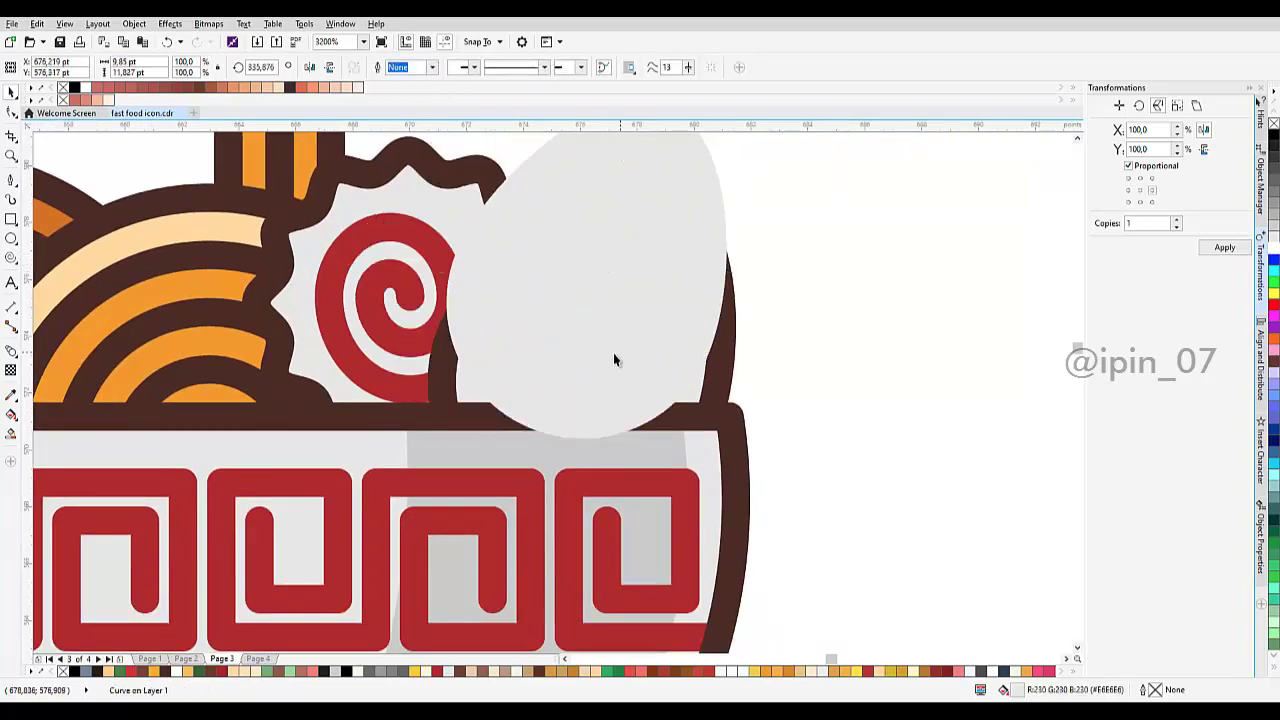
Step: Lighten the fill of the intersected yolk piece to the pale orange #FFC694
left_click(567, 343)
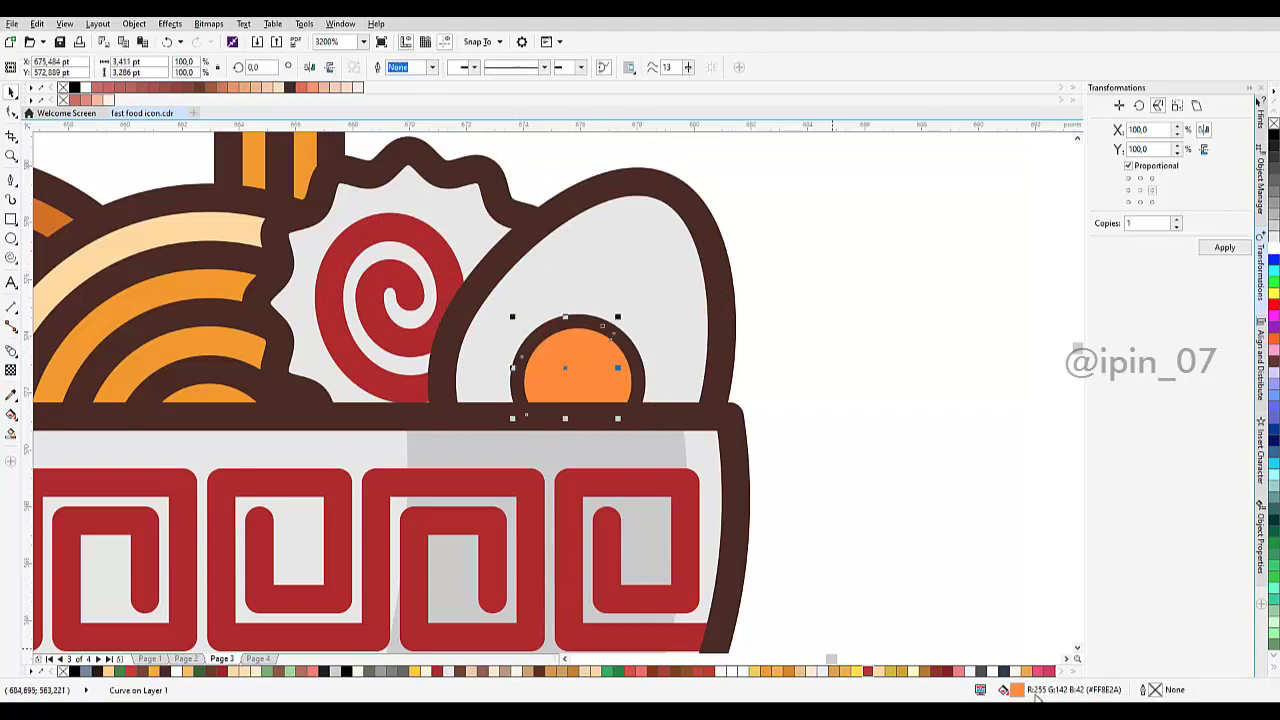
double_click(1016, 689)
left_click(471, 290)
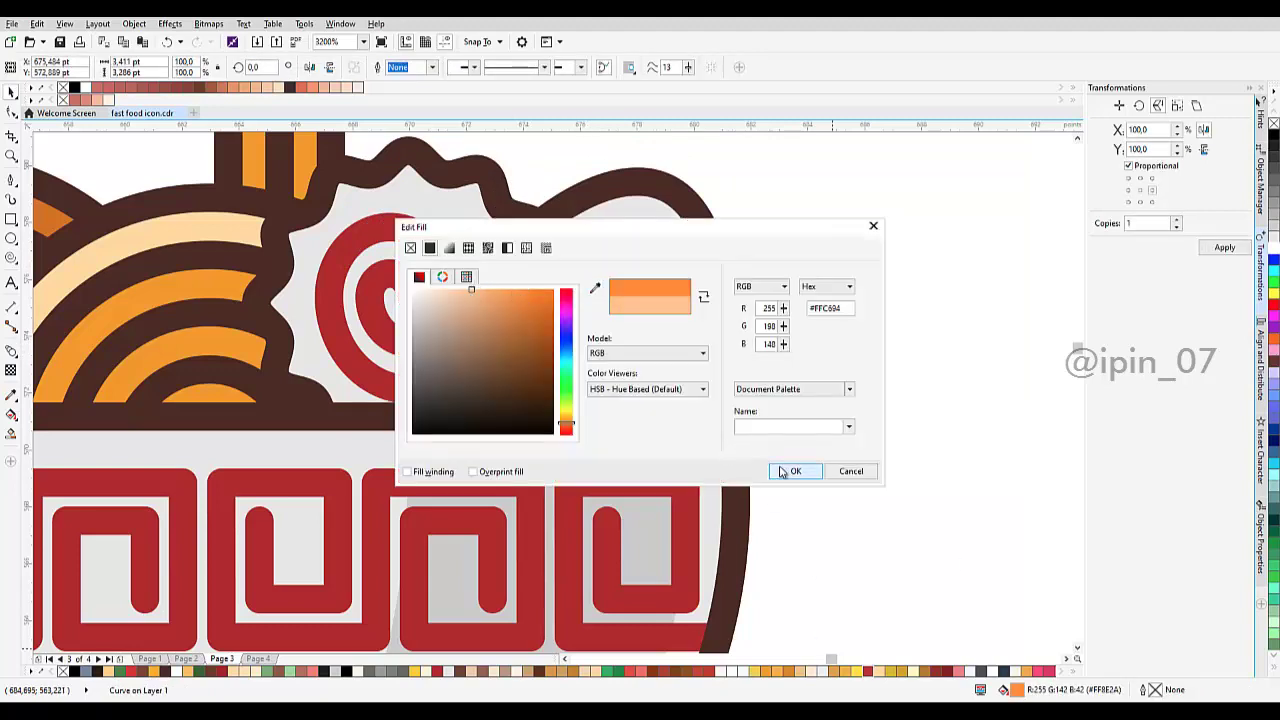
left_click(783, 471)
Step: Fill the intersected egg white piece with white as a highlight
left_click(590, 262)
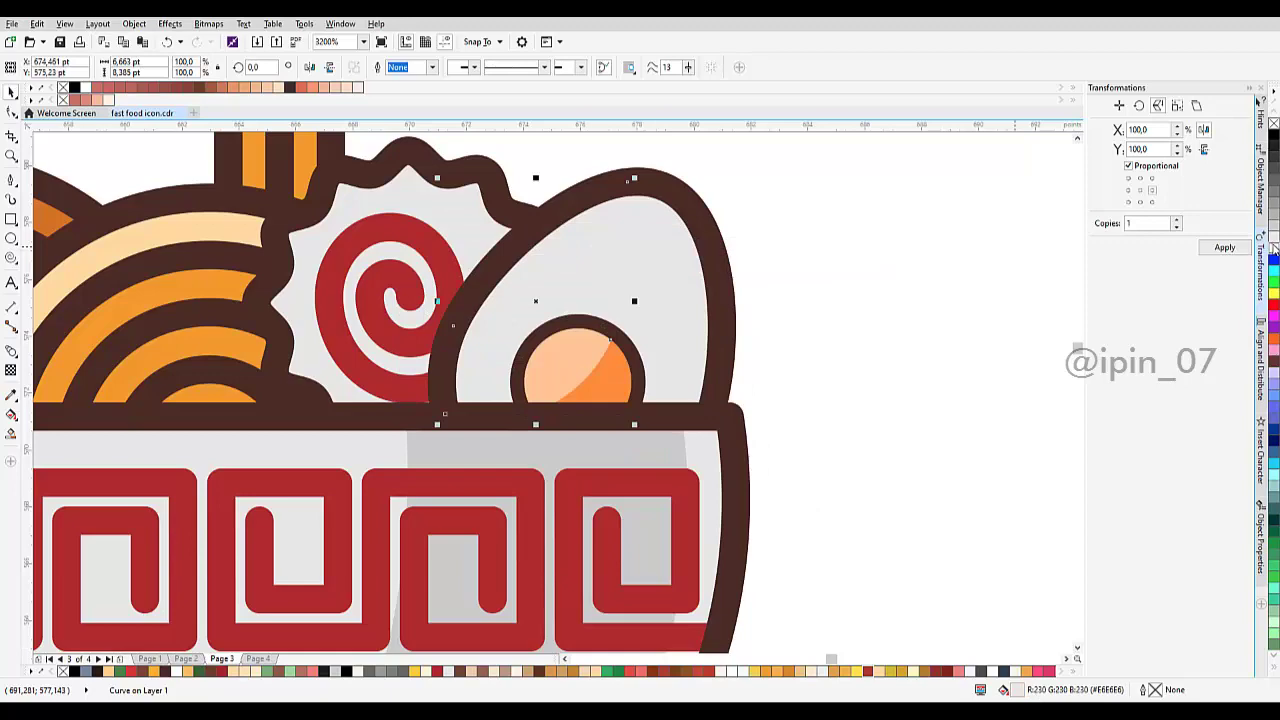
left_click(1275, 249)
left_click(933, 247)
scroll(722, 342, "down", 3)
left_click_drag(792, 267, 741, 323)
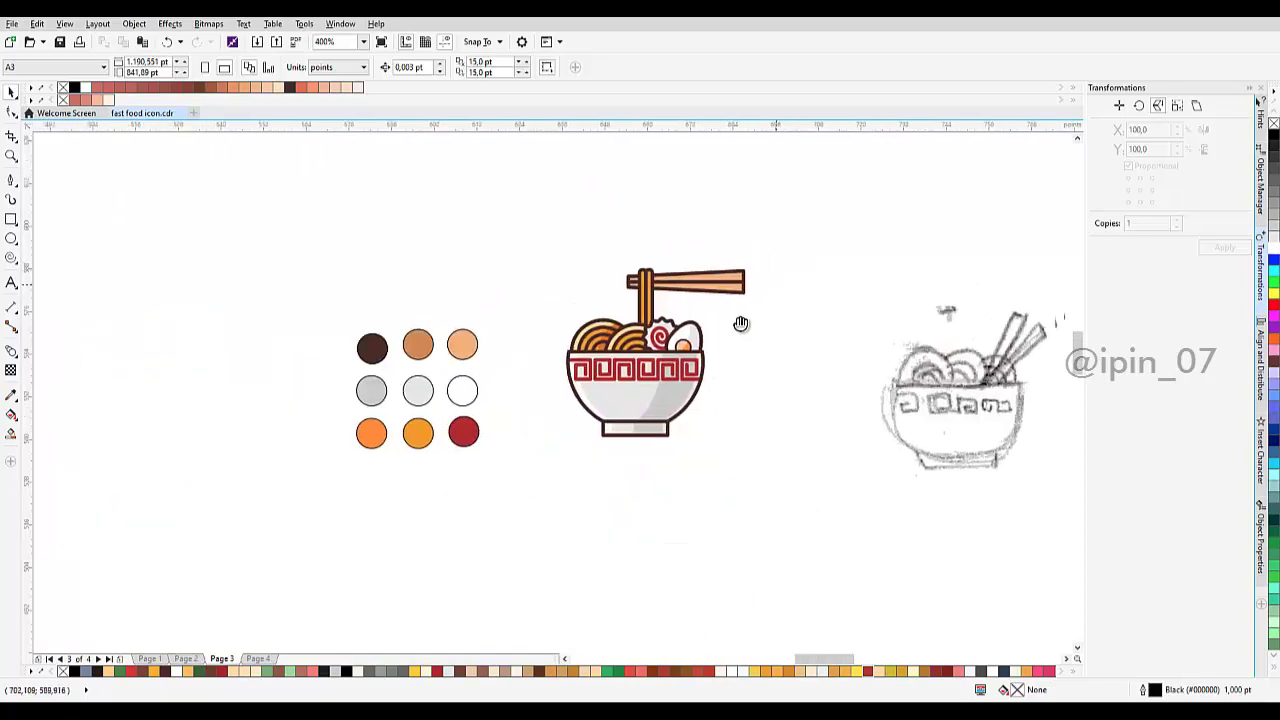
scroll(660, 285, "up", 3)
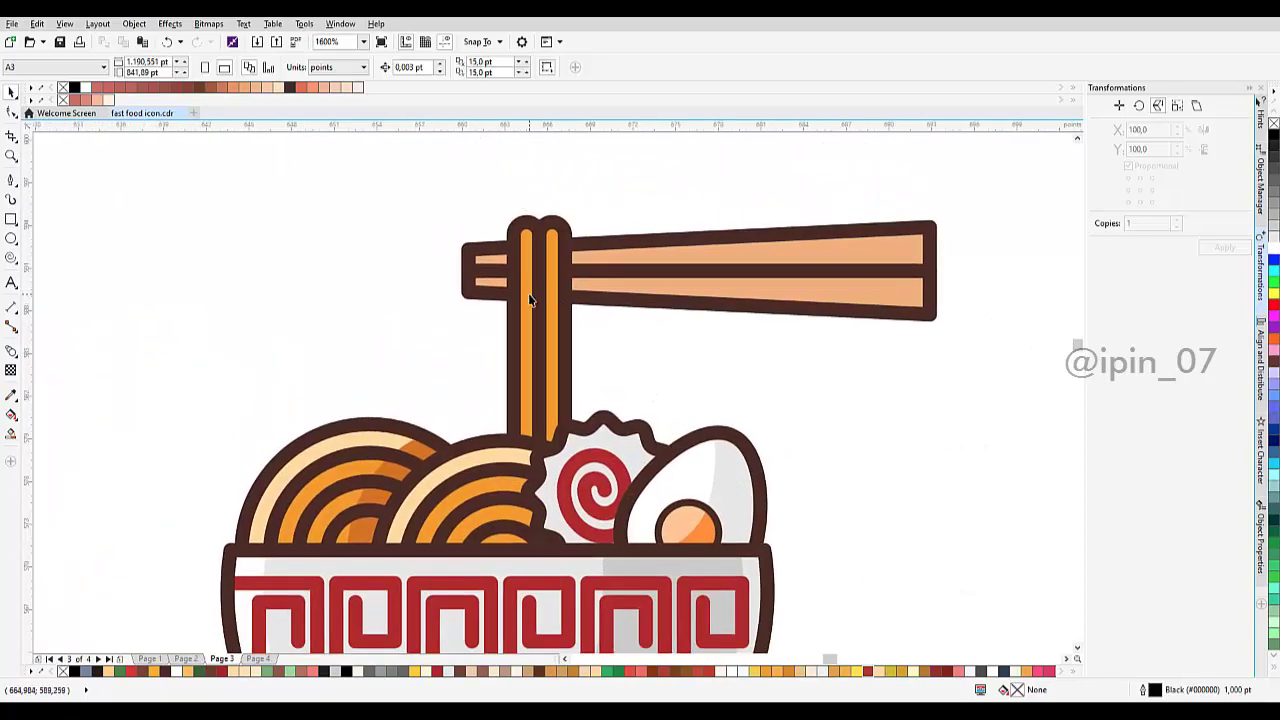
scroll(530, 300, "up", 1)
left_click(524, 290)
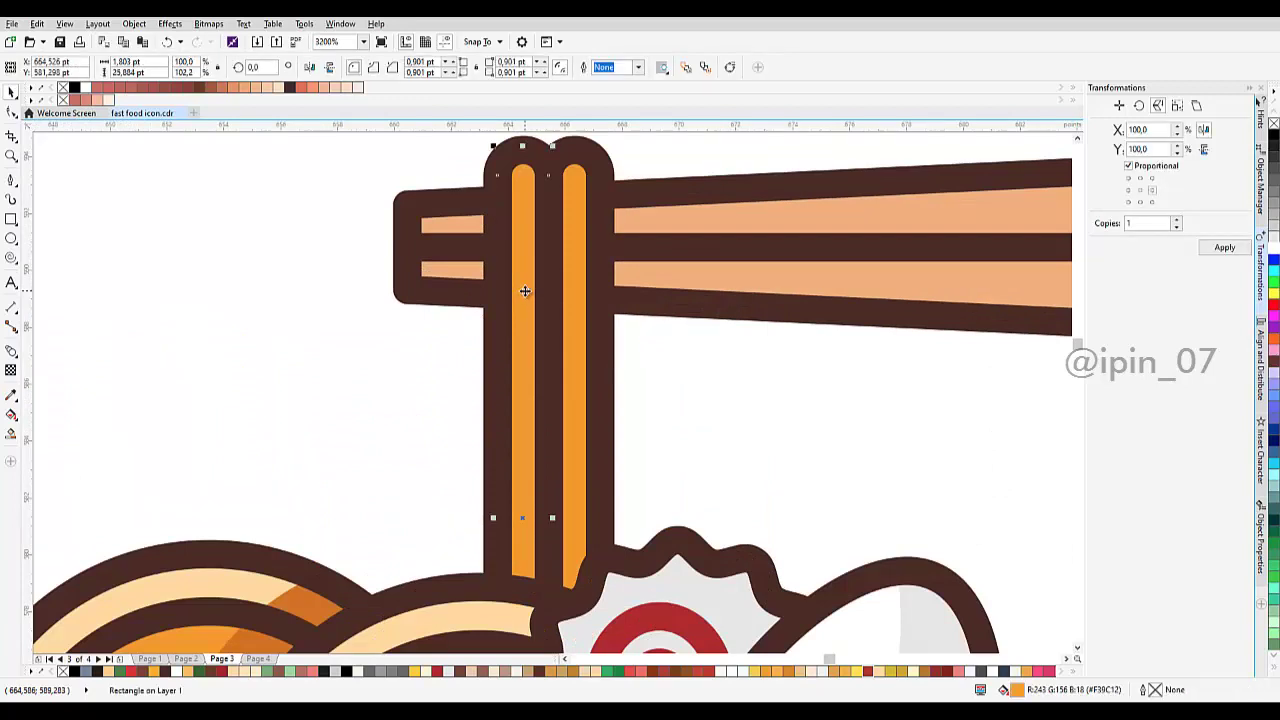
left_click(574, 284)
scroll(576, 292, "down", 1)
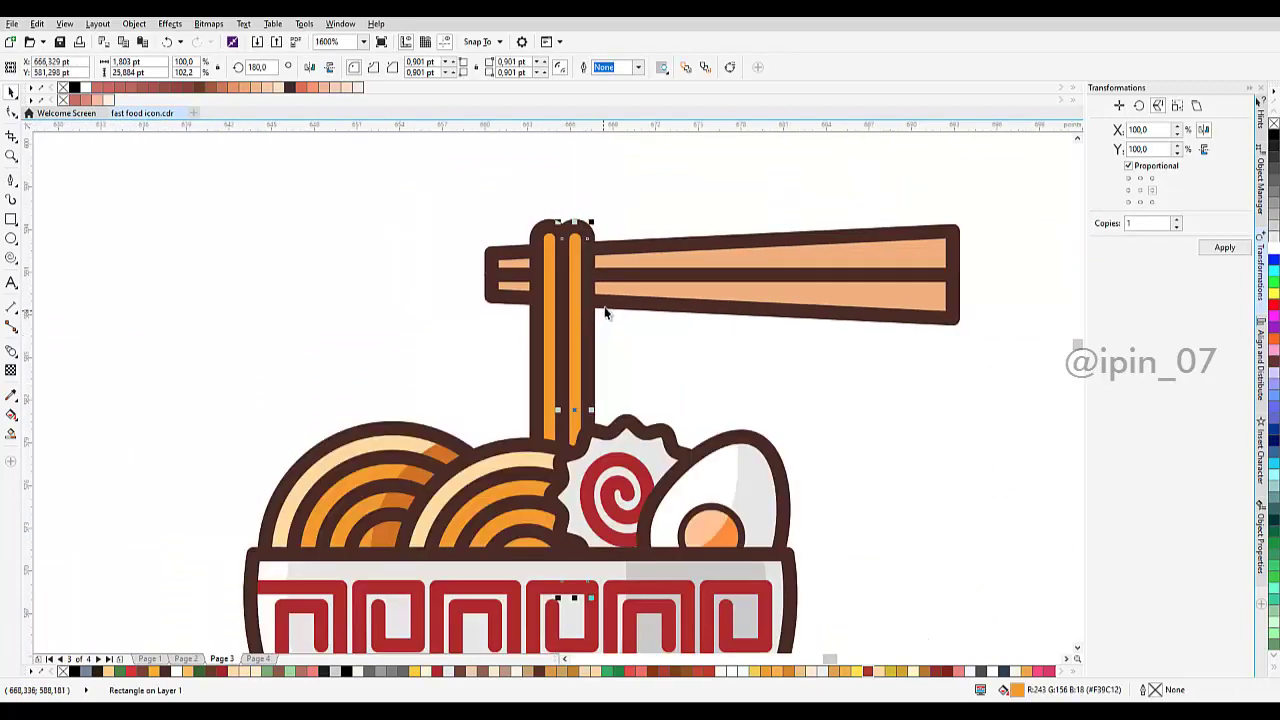
left_click(694, 287)
scroll(692, 292, "down", 1)
left_click(702, 275)
scroll(637, 395, "down", 1)
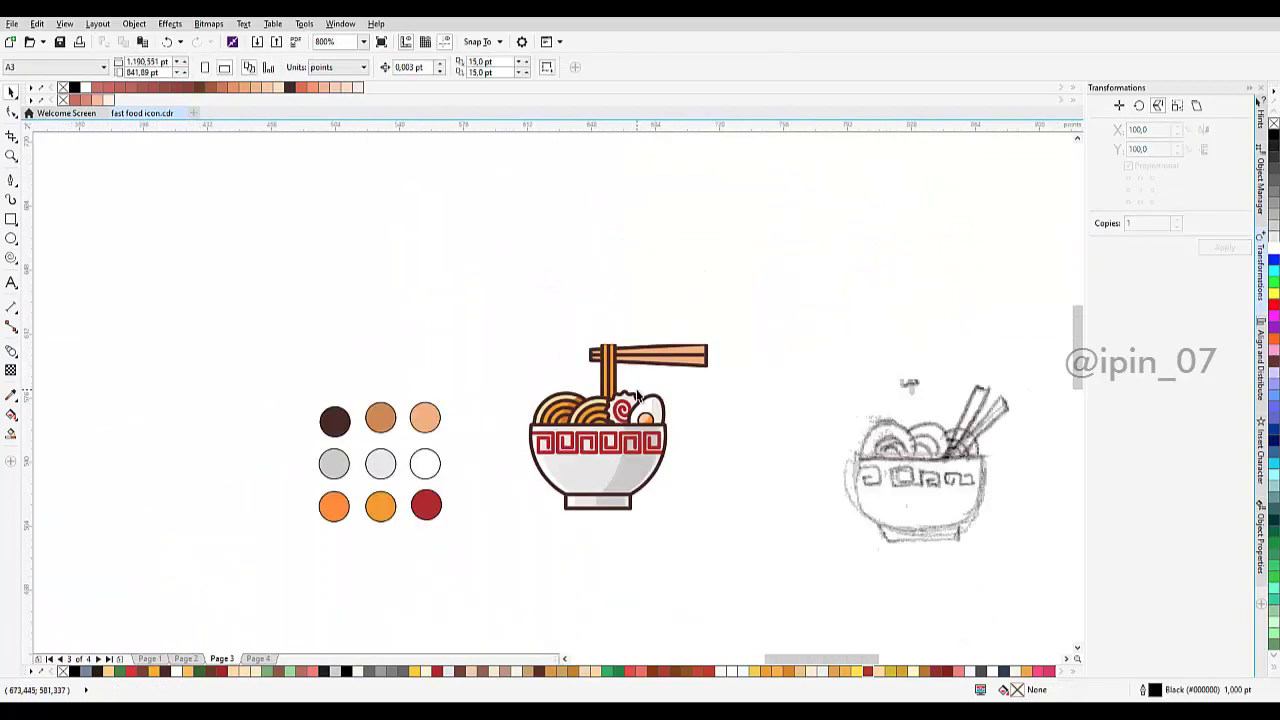
scroll(636, 396, "up", 2)
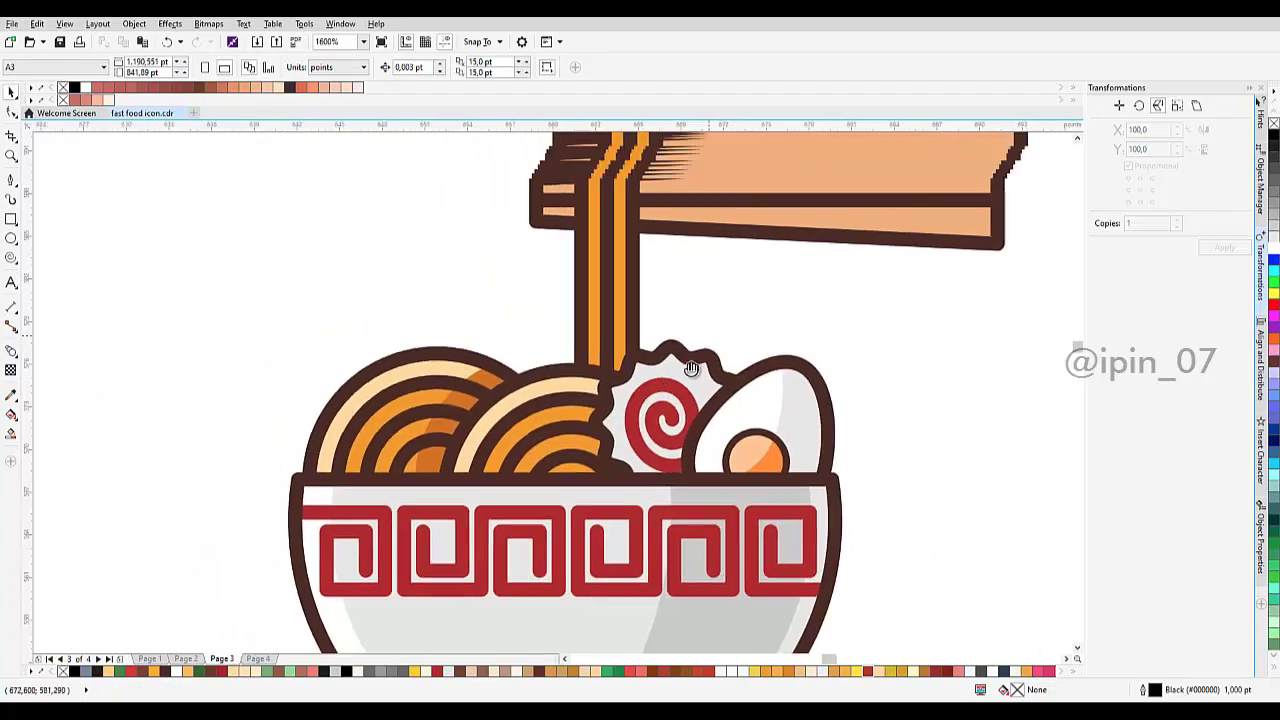
scroll(740, 290, "up", 1)
scroll(740, 254, "down", 1)
Step: Intersect a copy of the upper chopstick's fill, offset about 1 pt down, with the original fill and remove the copy
left_click_drag(758, 202, 686, 329)
scroll(730, 299, "up", 1)
left_click(759, 280)
left_click_drag(759, 280, 639, 358)
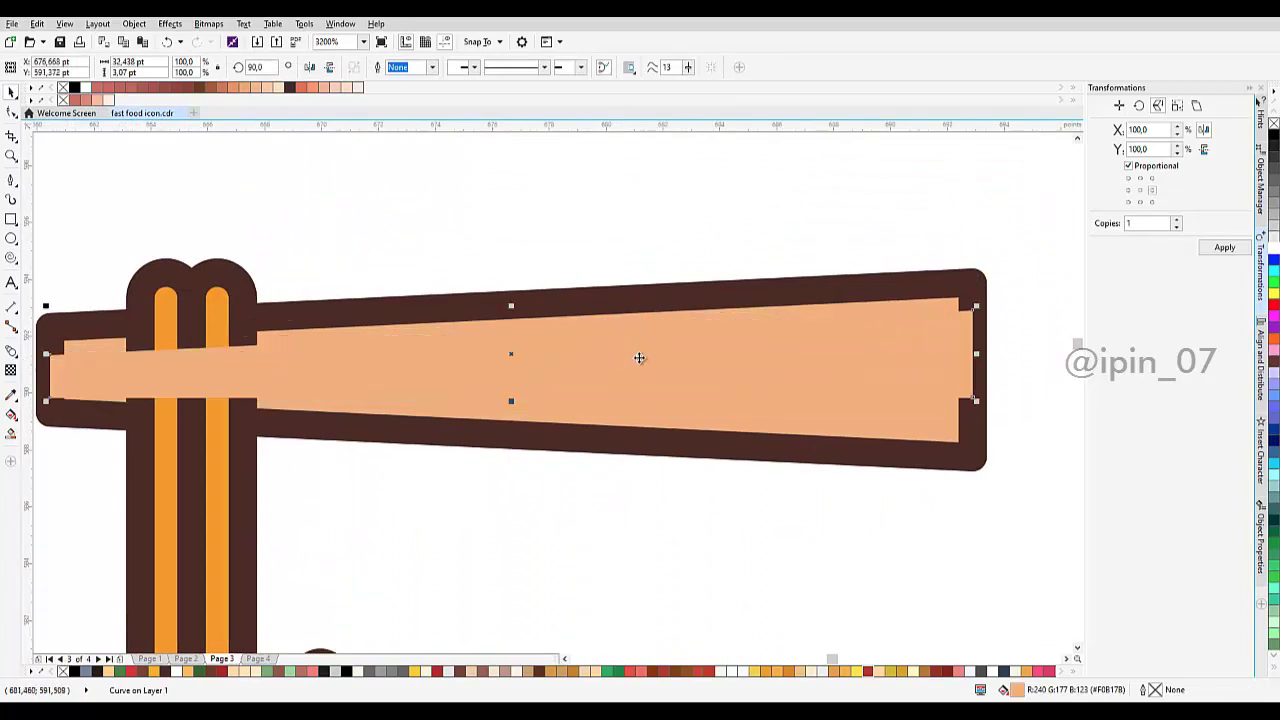
left_click(684, 324, "shift")
left_click(645, 312)
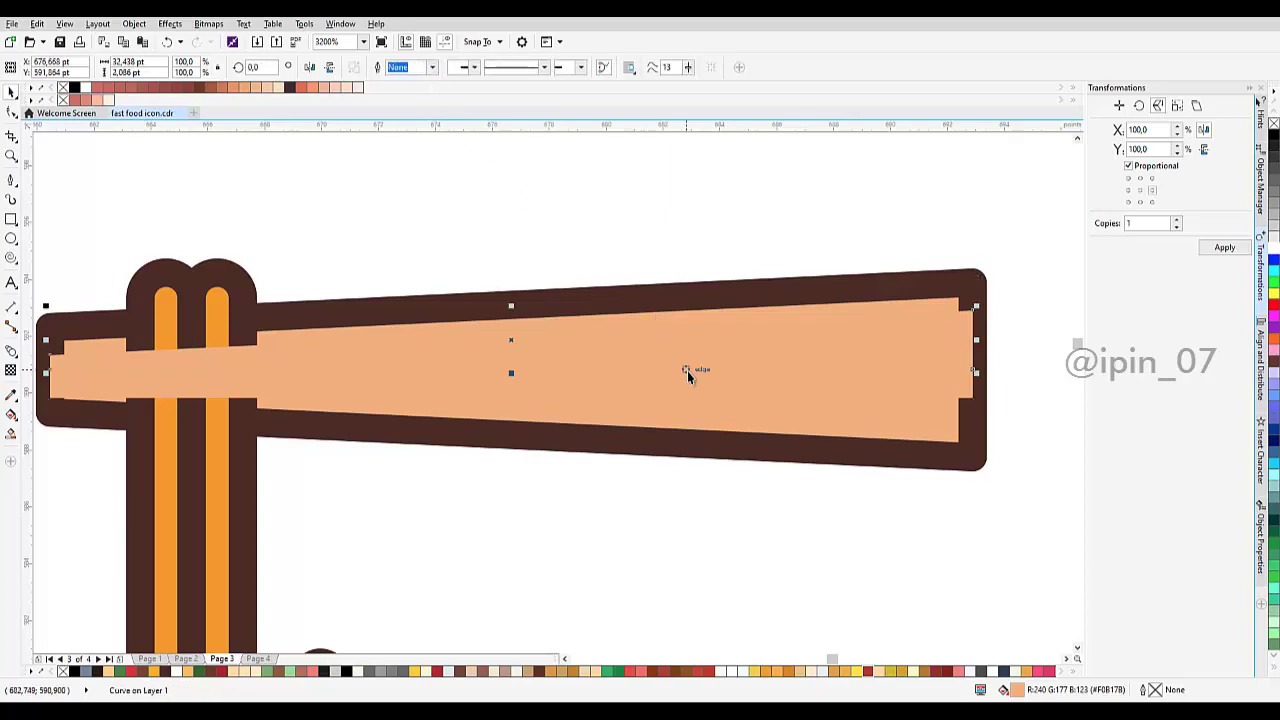
left_click(687, 371)
left_click(925, 390)
key("Delete")
Step: Fill the upper chopstick's intersected piece and the whole lower chopstick with the darker tan #D18B51 sampled from the colour swatches
left_click(926, 346)
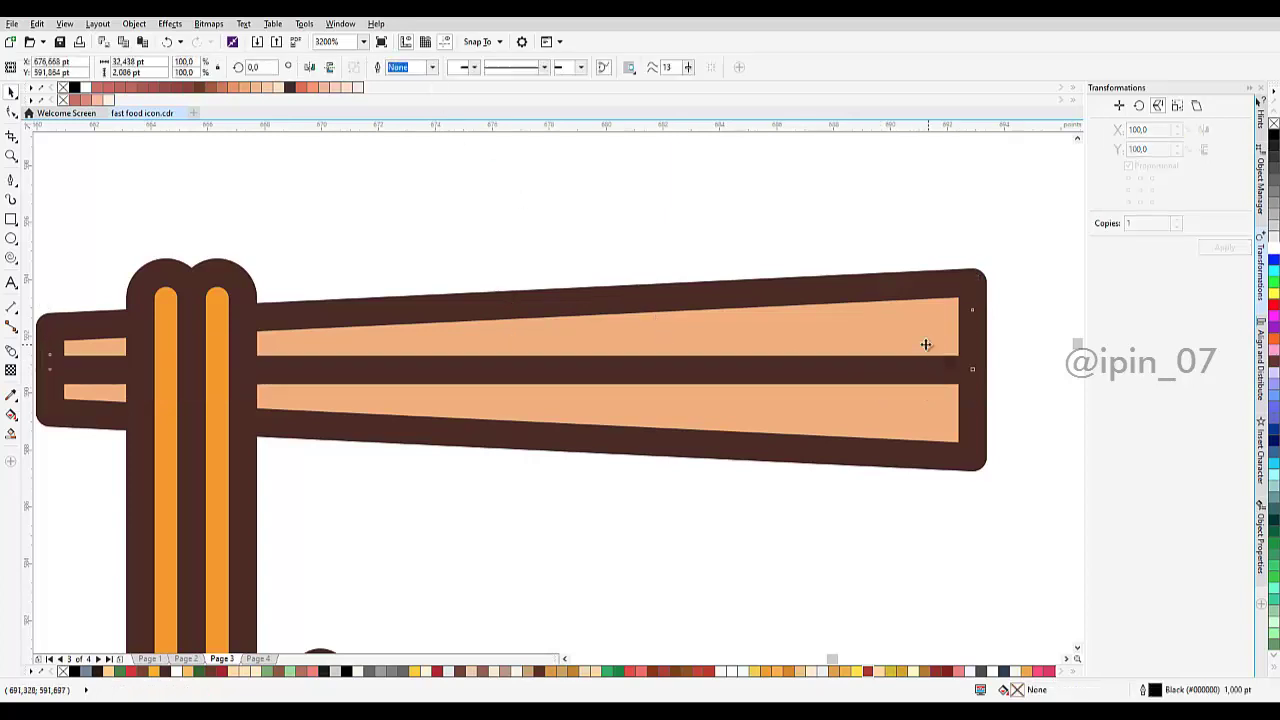
scroll(839, 356, "down", 3)
left_click(11, 397)
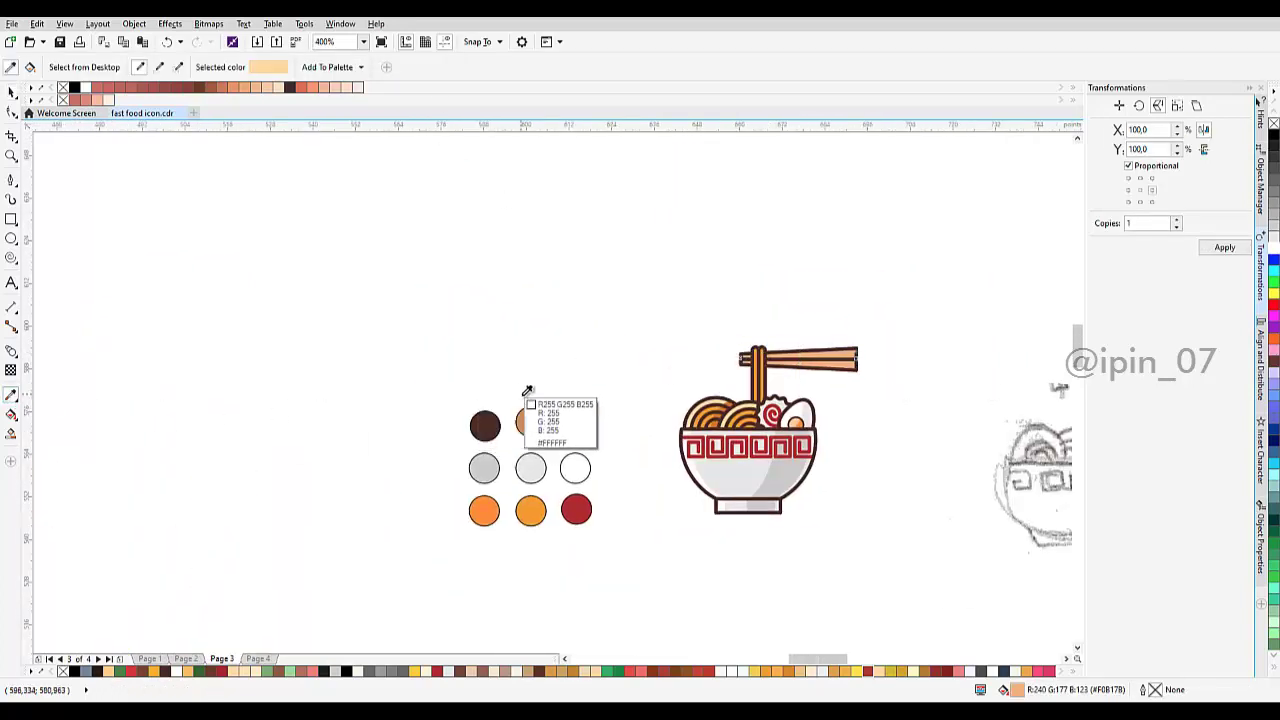
left_click(574, 417)
scroll(540, 423, "up", 2)
left_click(248, 480)
scroll(848, 346, "up", 2)
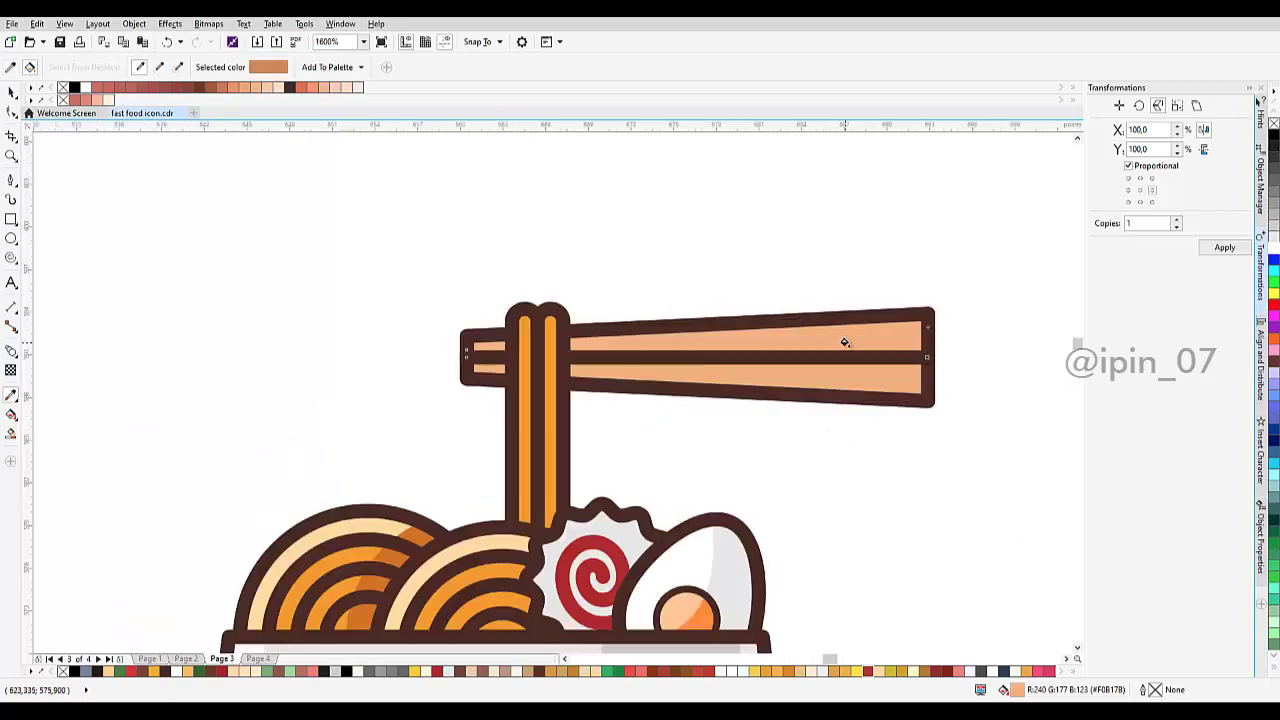
left_click(847, 344)
left_click(848, 377)
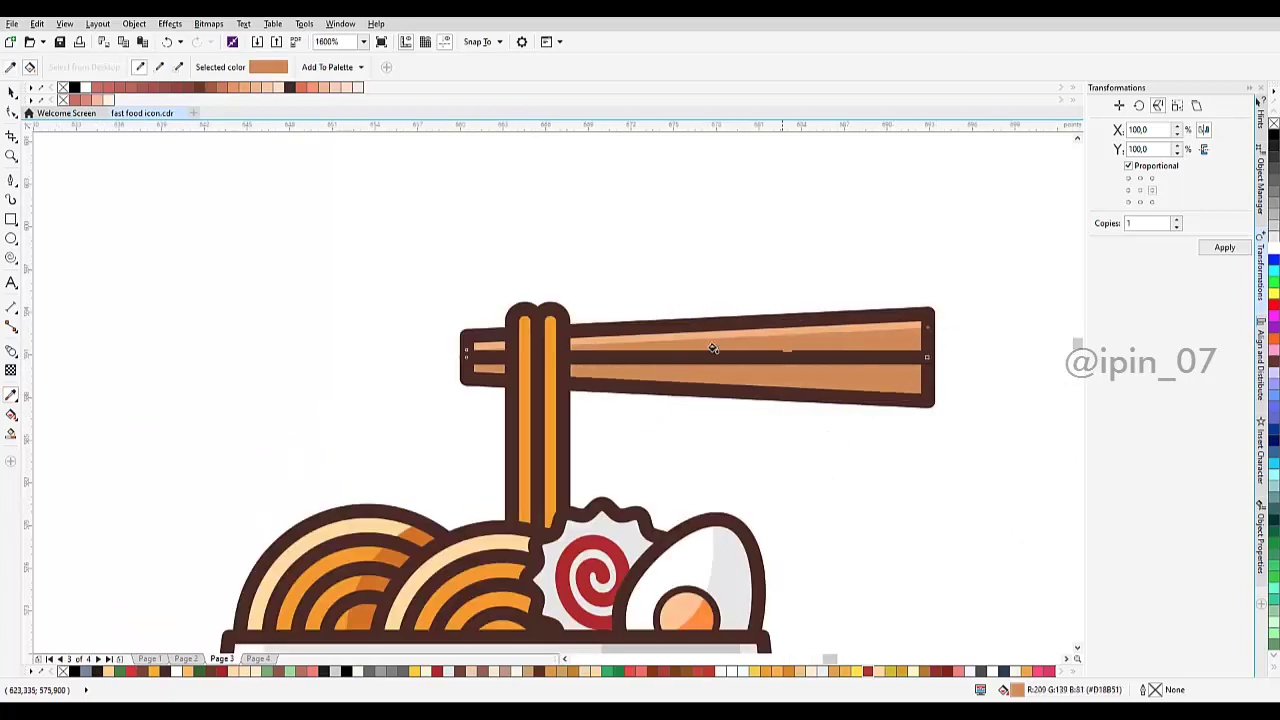
Step: Undo the darker tan fills on both chopsticks
scroll(806, 357, "down", 2)
scroll(797, 346, "up", 2)
key("ctrl+z")
key("ctrl+z")
scroll(739, 353, "down", 2)
scroll(559, 378, "up", 2)
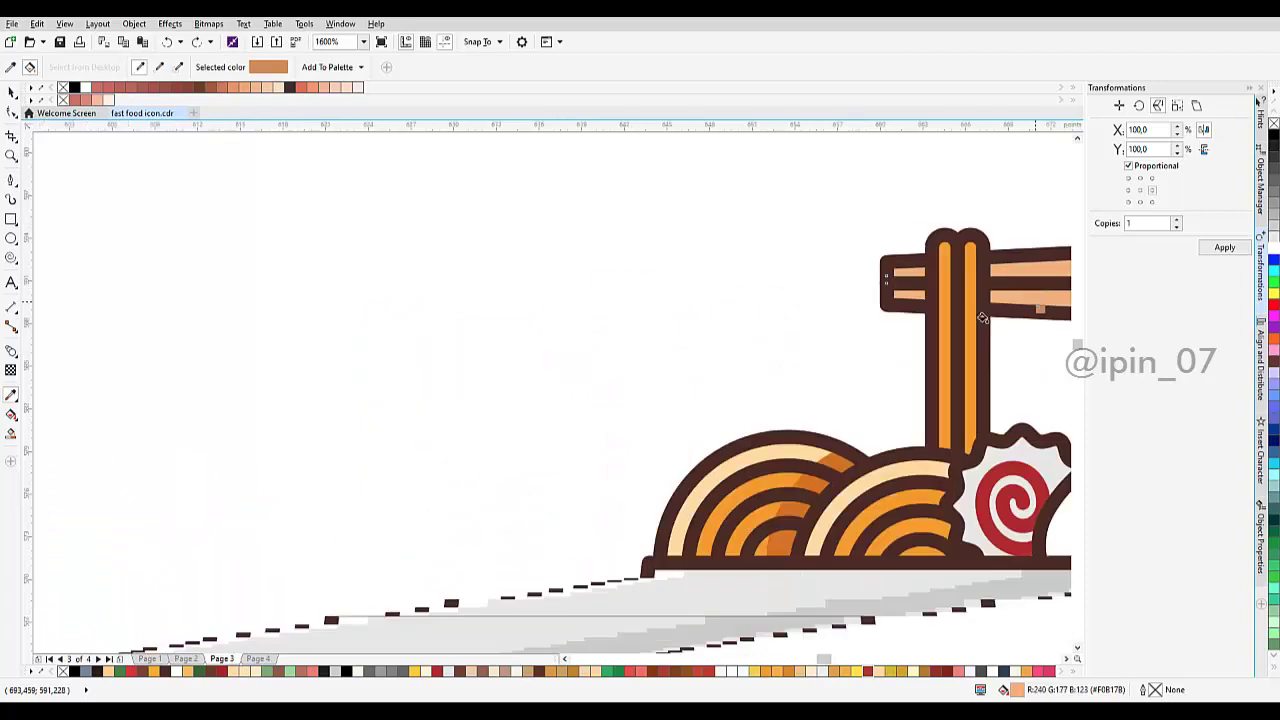
left_click(256, 508, "shift")
scroll(685, 352, "down", 2)
scroll(770, 331, "up", 2)
scroll(770, 331, "up", 2)
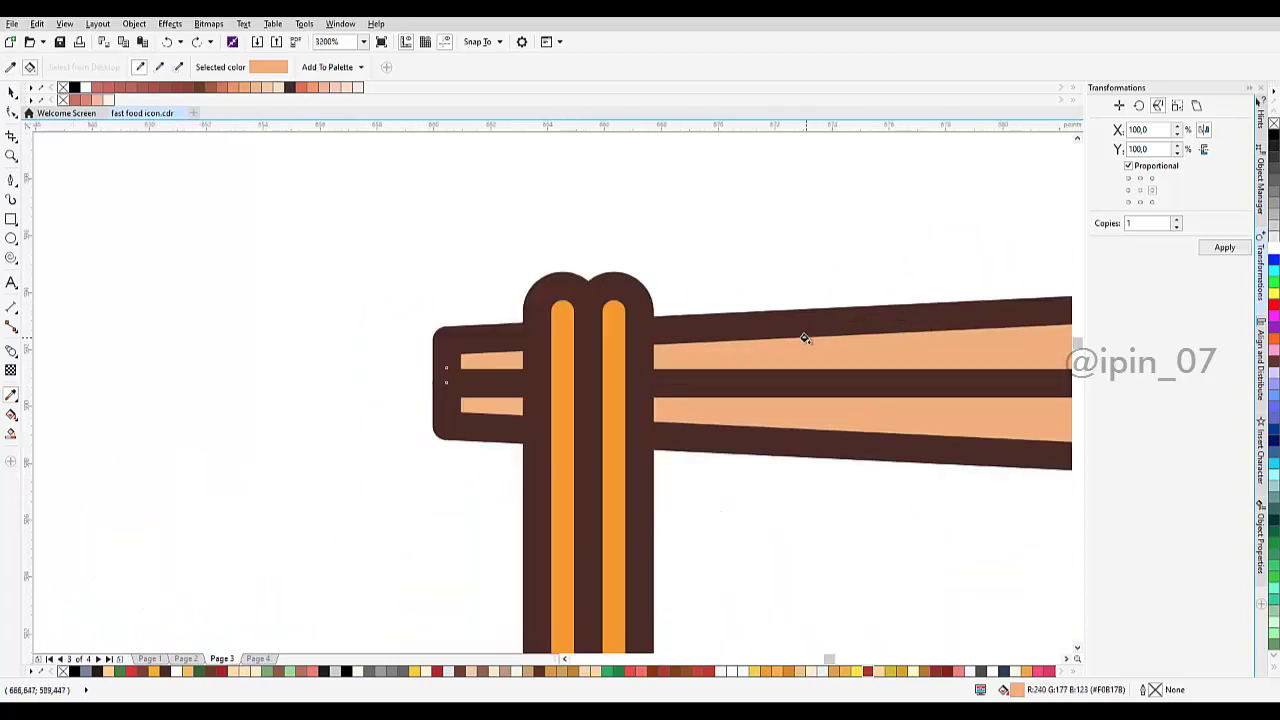
scroll(735, 349, "down", 1)
key("space")
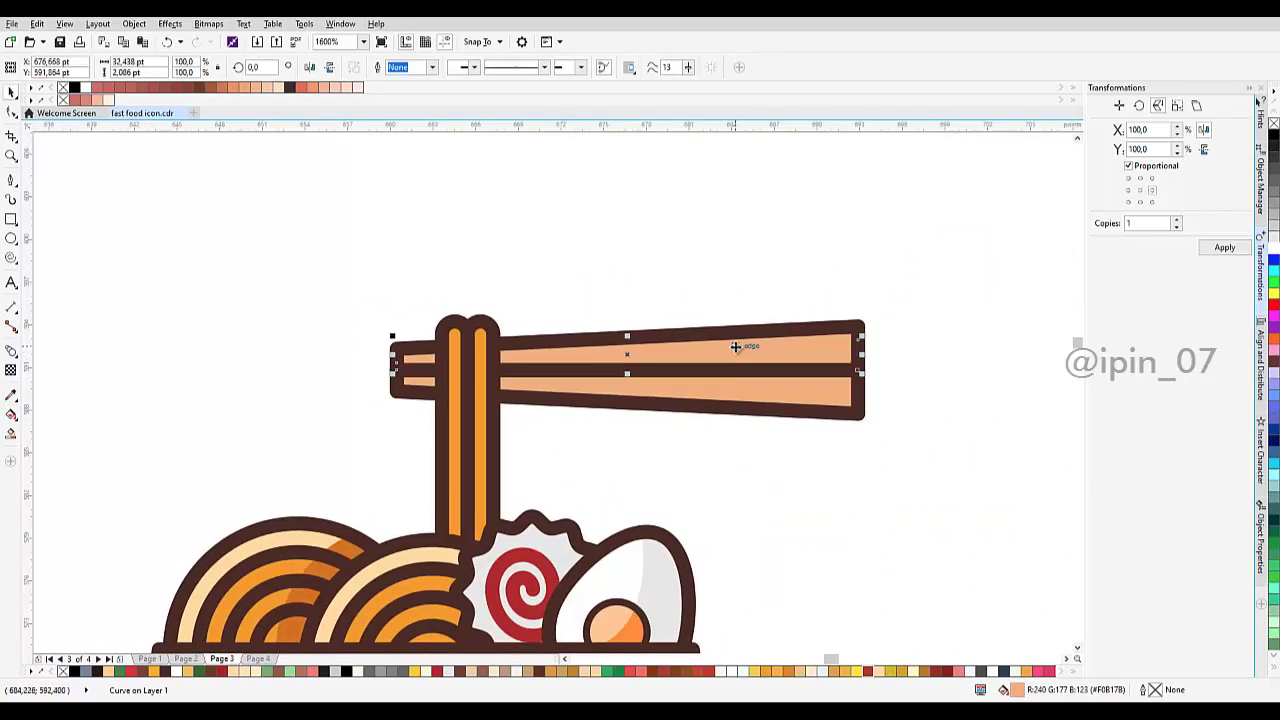
left_click_drag(736, 347, 759, 311)
key("Delete")
scroll(826, 331, "up", 1)
left_click_drag(857, 348, 921, 331)
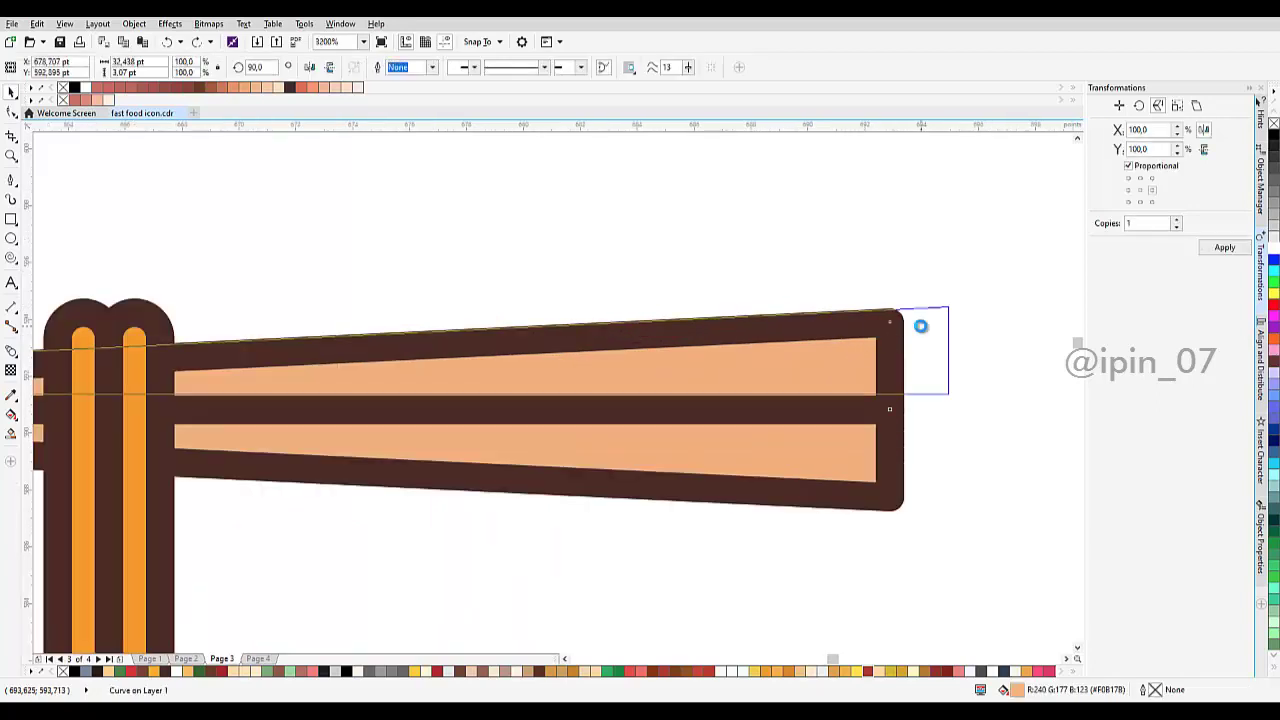
key("ctrl+z")
Step: Lighten the upper chopstick's original fill behind the intersected piece to the pale peach #FFE5CF as a highlight
double_click(1017, 690)
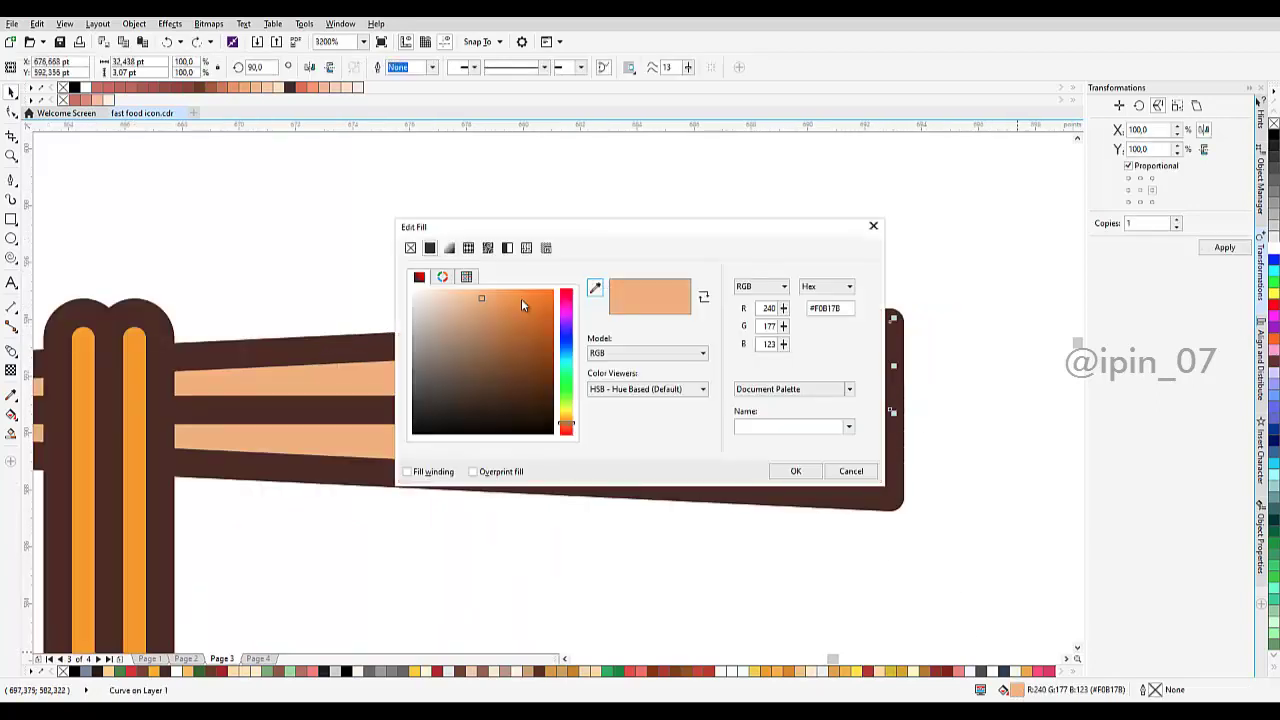
left_click_drag(481, 297, 440, 285)
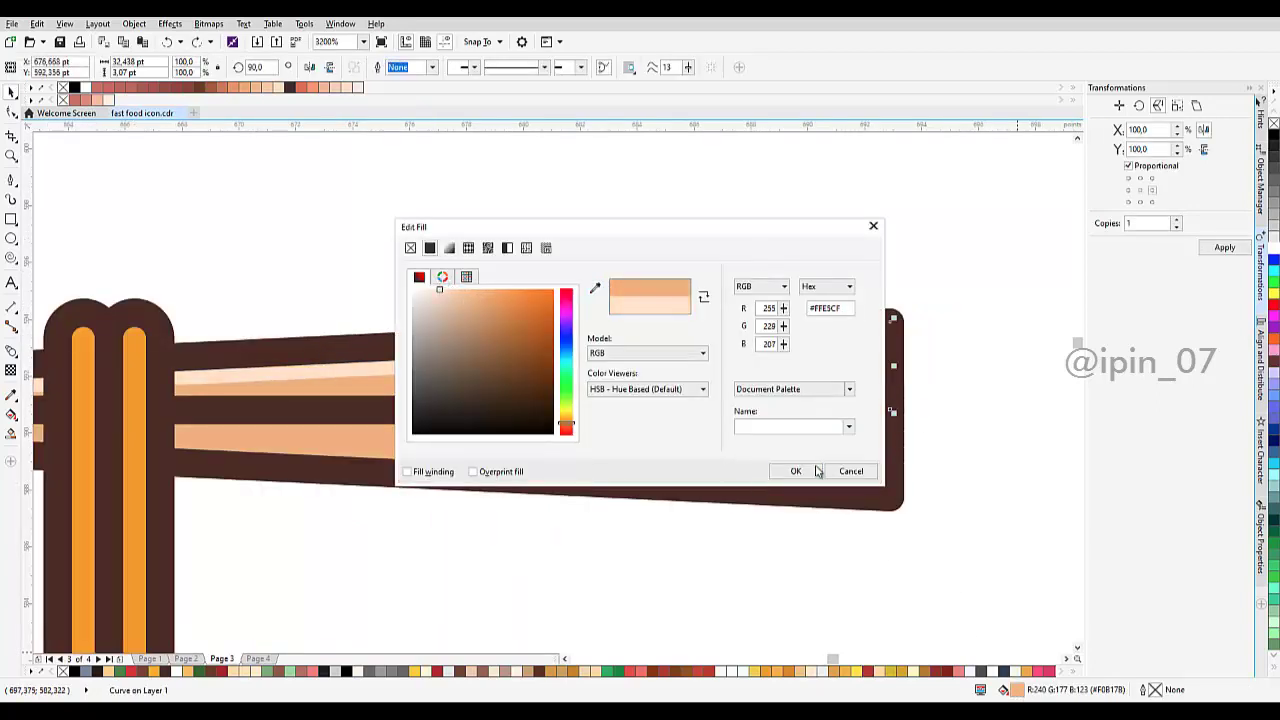
left_click(817, 471)
scroll(718, 325, "down", 10)
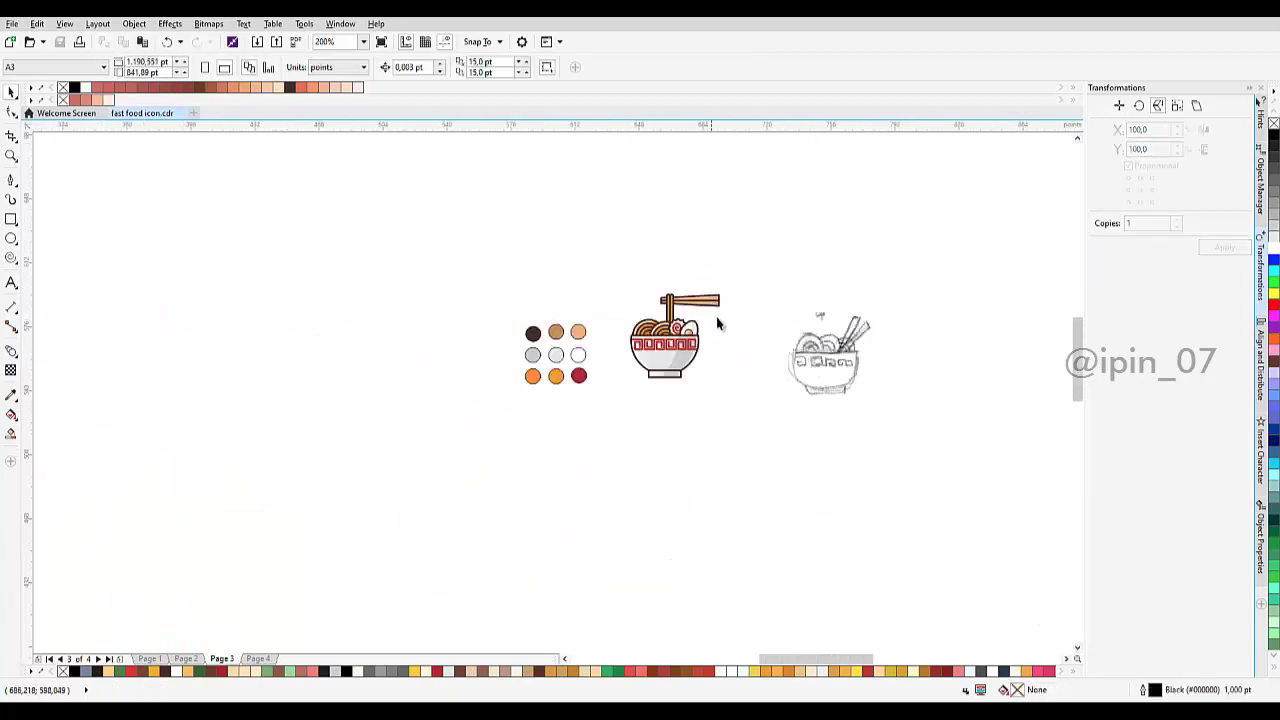
Step: Fill the right strand of the noodles lifted by the chopsticks with the dark orange sampled from the noodle shading
scroll(717, 323, "up", 4)
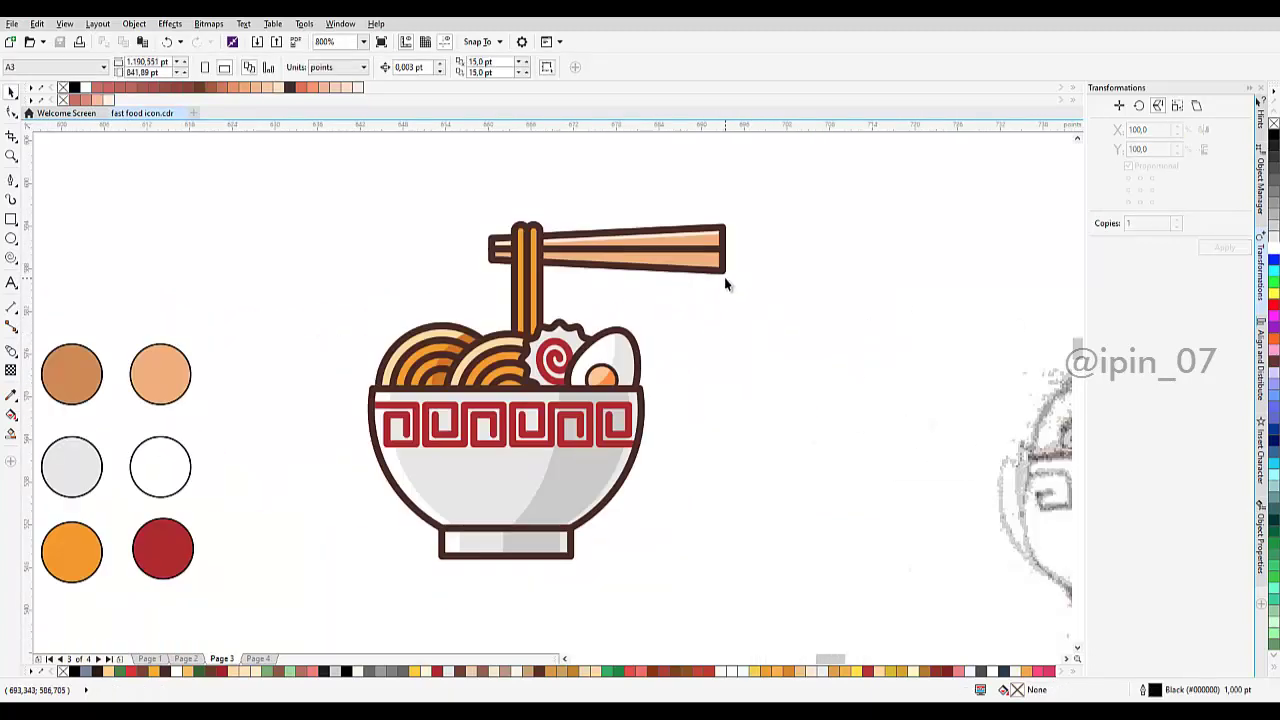
scroll(527, 308, "up", 2)
left_click(533, 300)
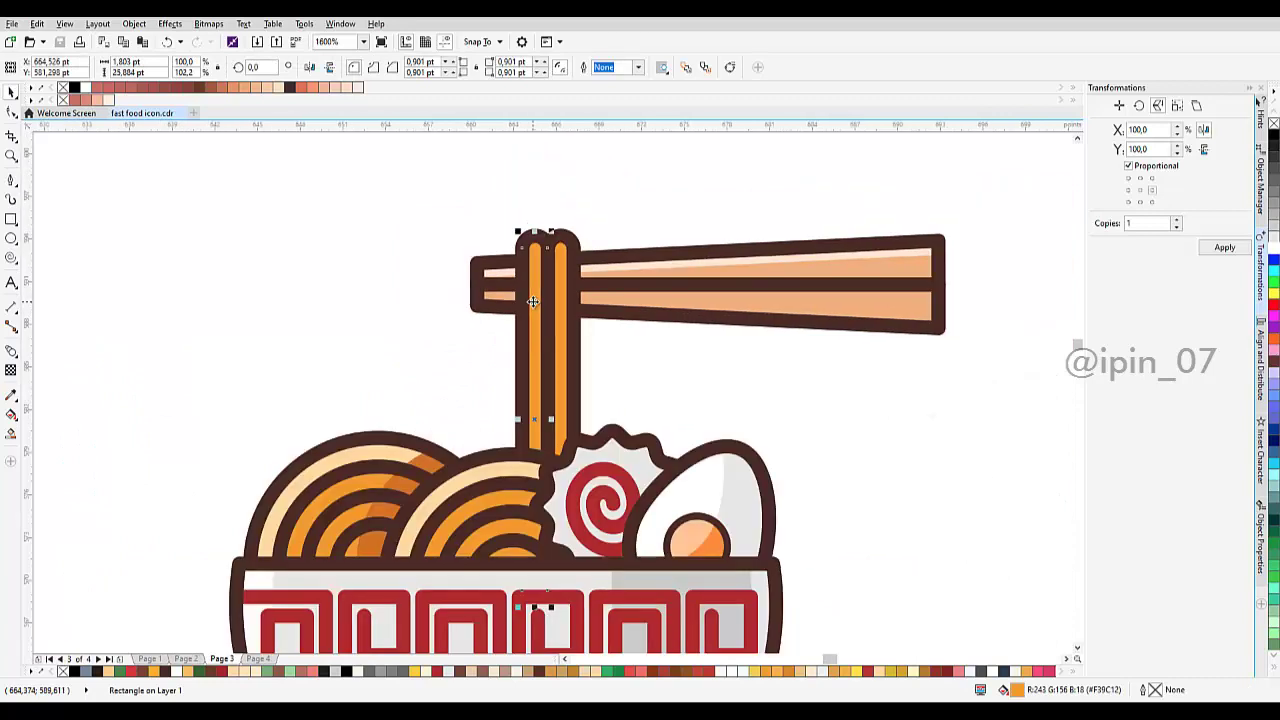
scroll(552, 298, "up", 1)
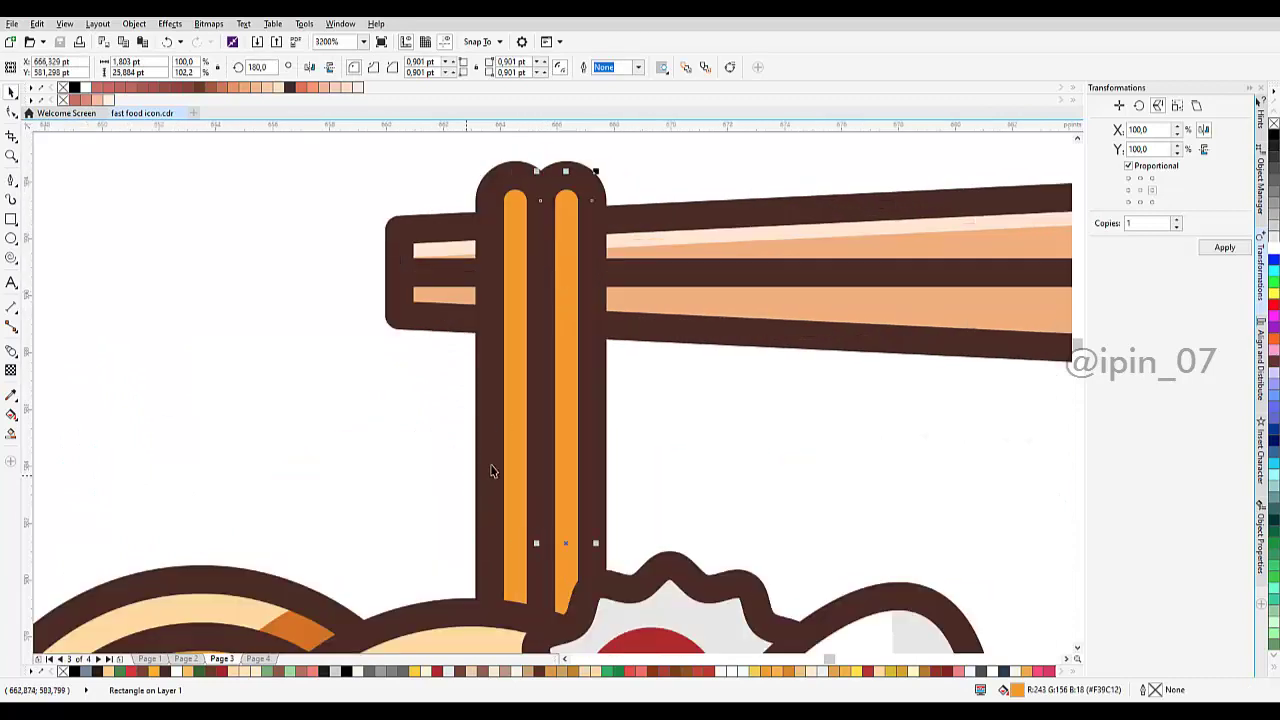
scroll(500, 470, "down", 1)
key("i")
left_click(418, 488)
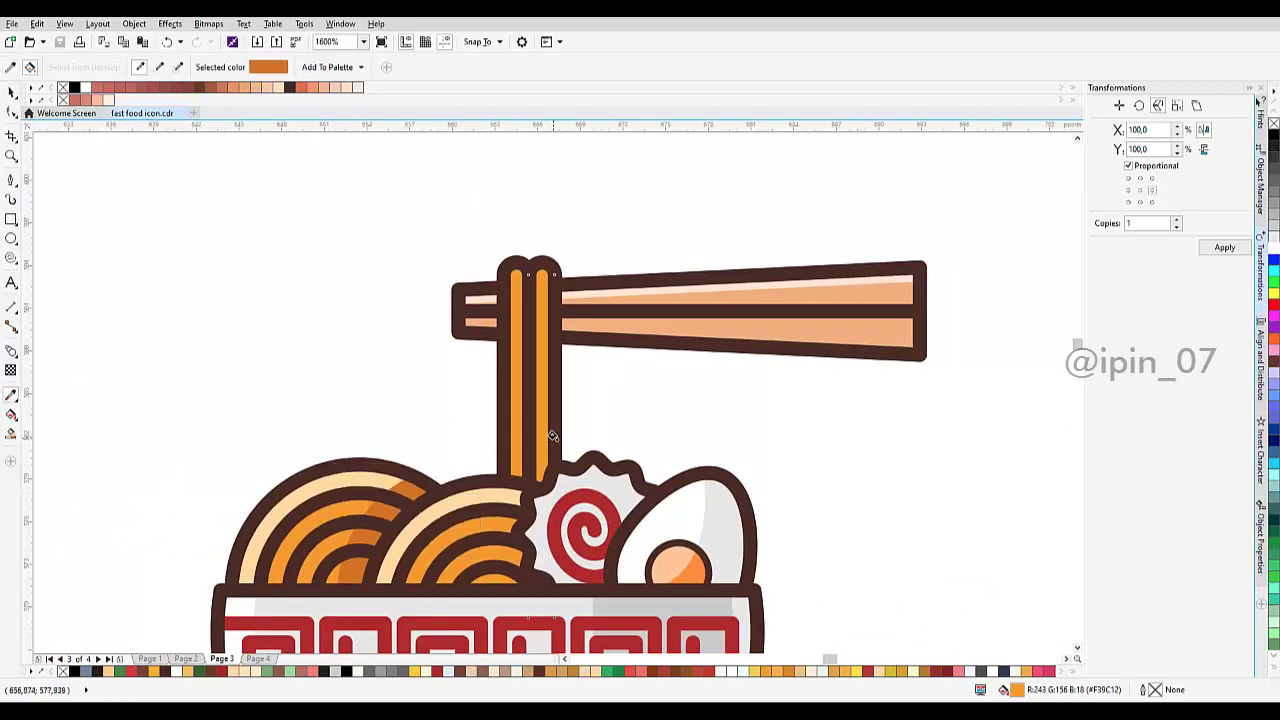
left_click(538, 413)
scroll(538, 413, "down", 3)
key("space")
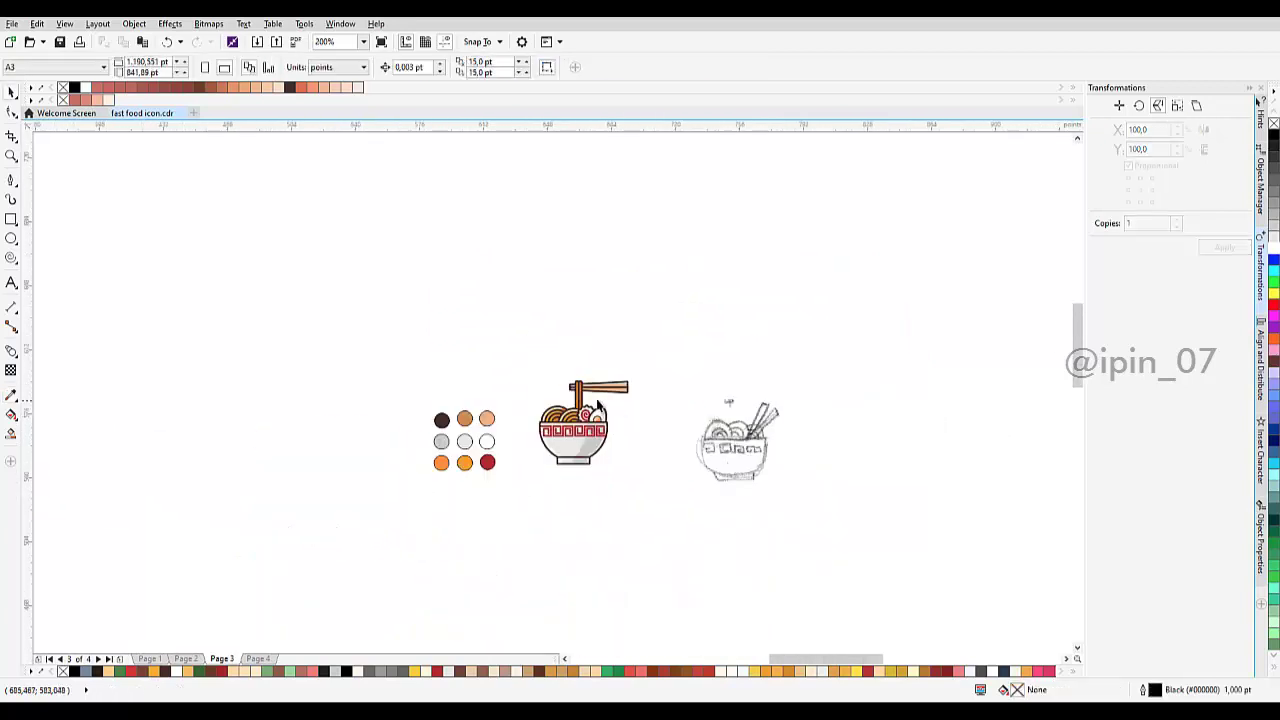
left_click_drag(513, 334, 642, 486)
scroll(615, 433, "up", 1)
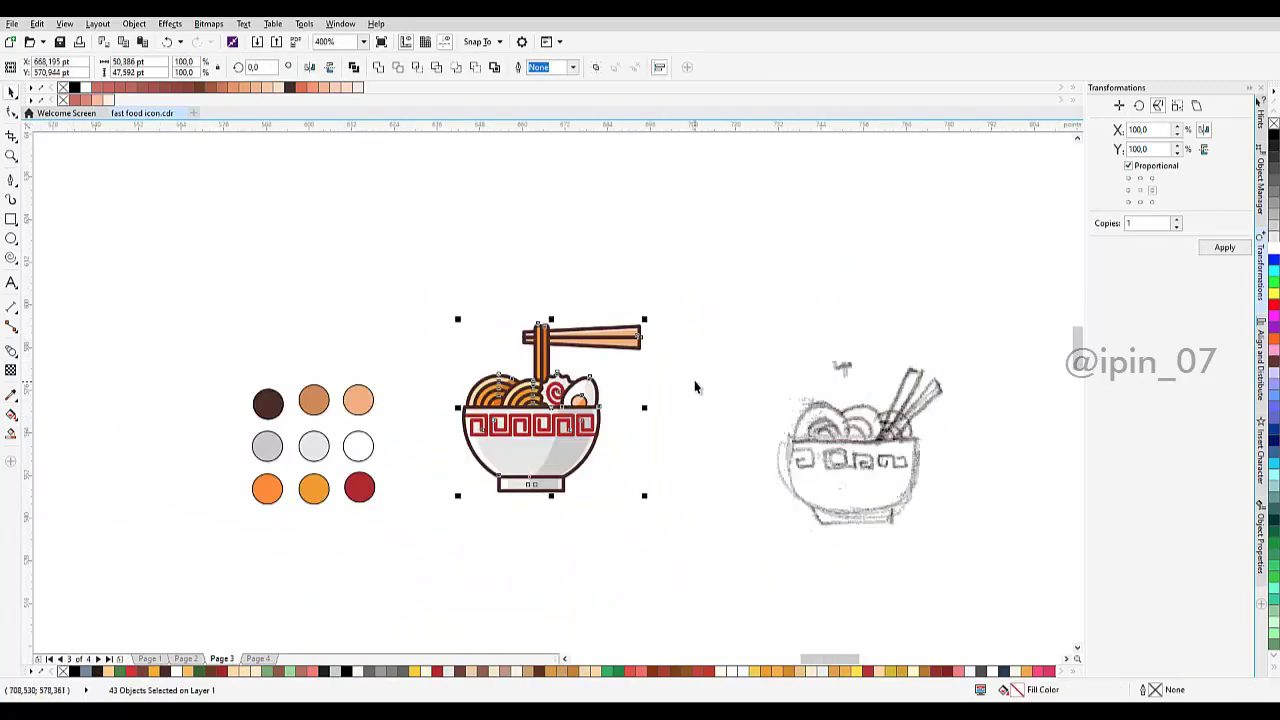
scroll(645, 385, "up", 2)
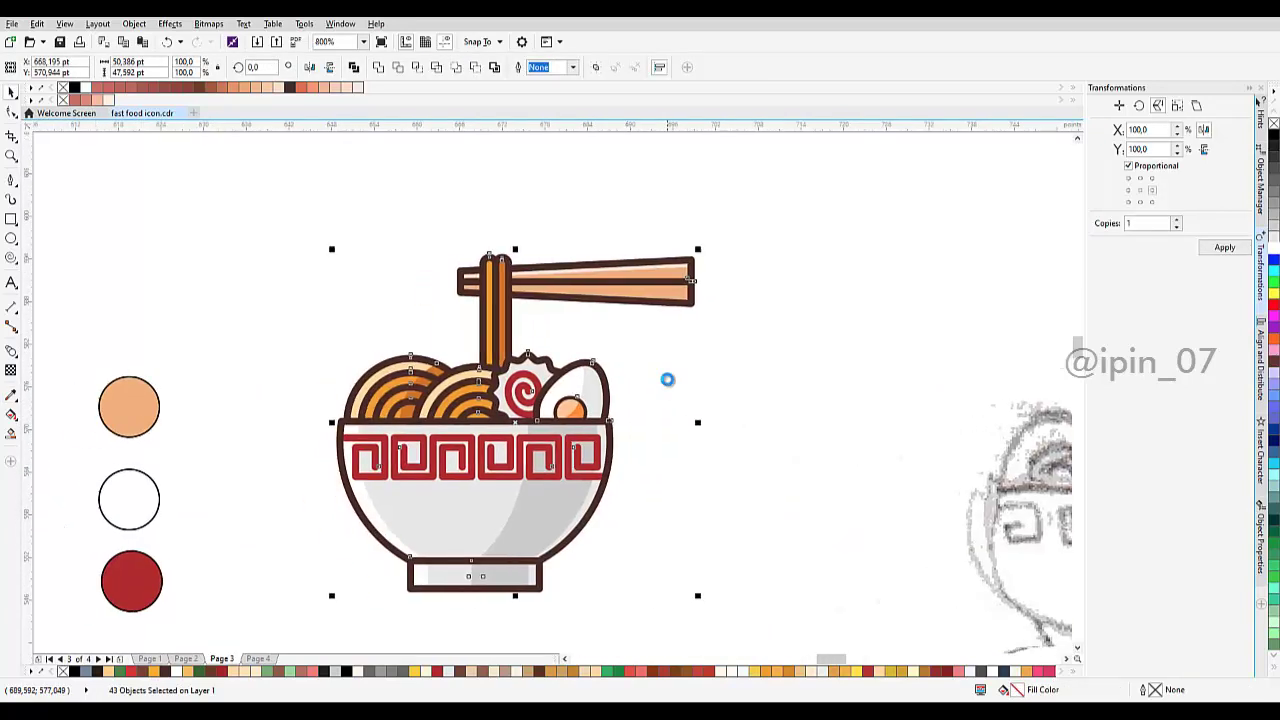
Step: Intersect a copy of the egg white, offset slightly up and left, with the scalloped fish cake's fill and remove the copy
scroll(641, 352, "up", 3)
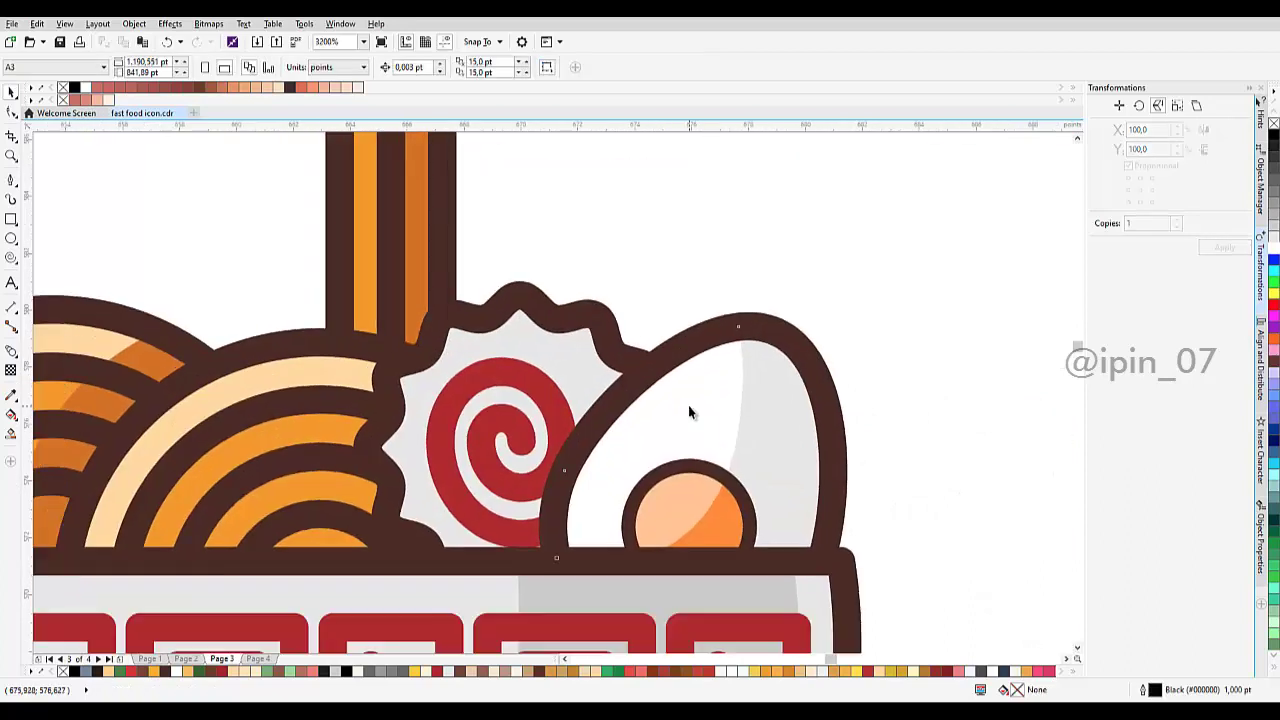
left_click(700, 405)
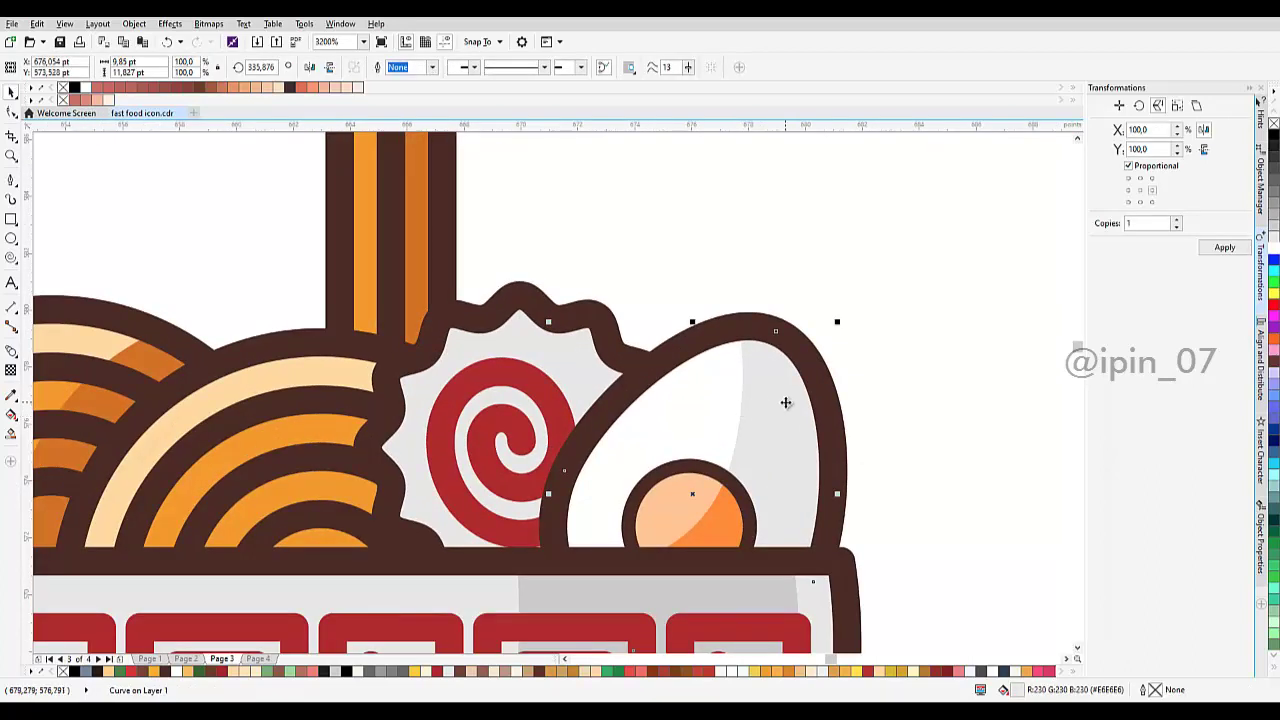
left_click_drag(785, 402, 733, 386)
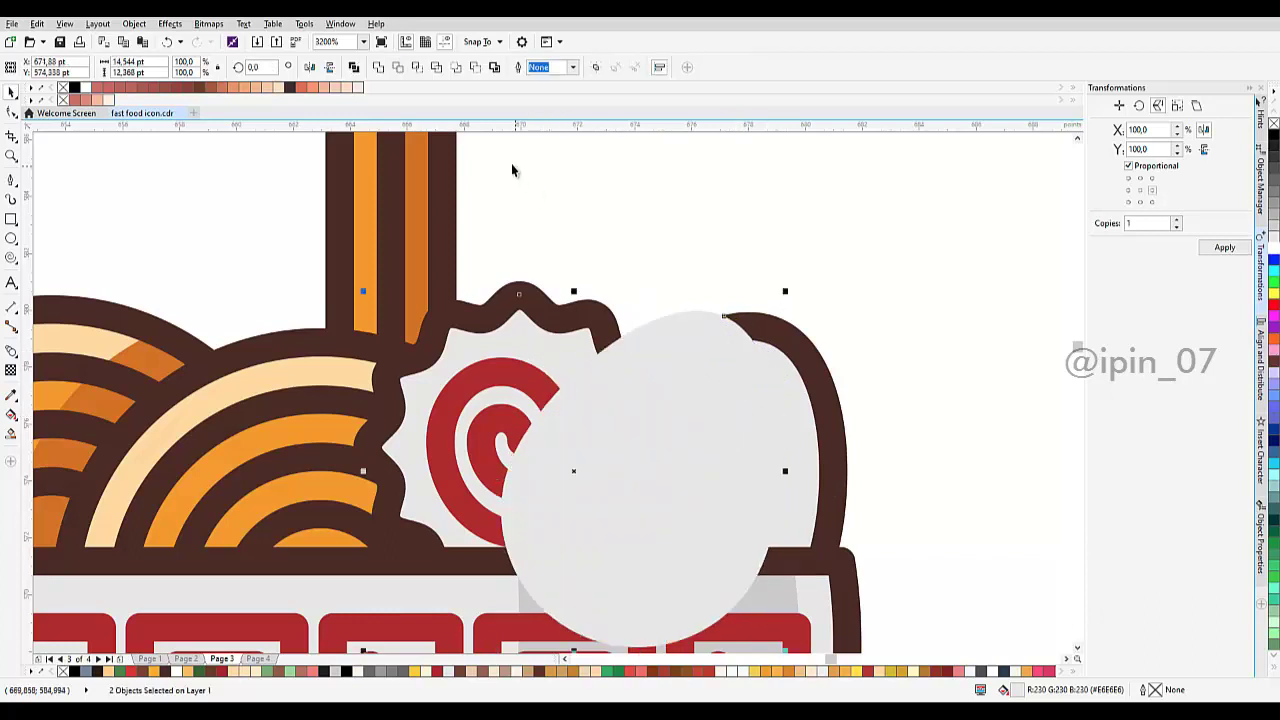
left_click(414, 66)
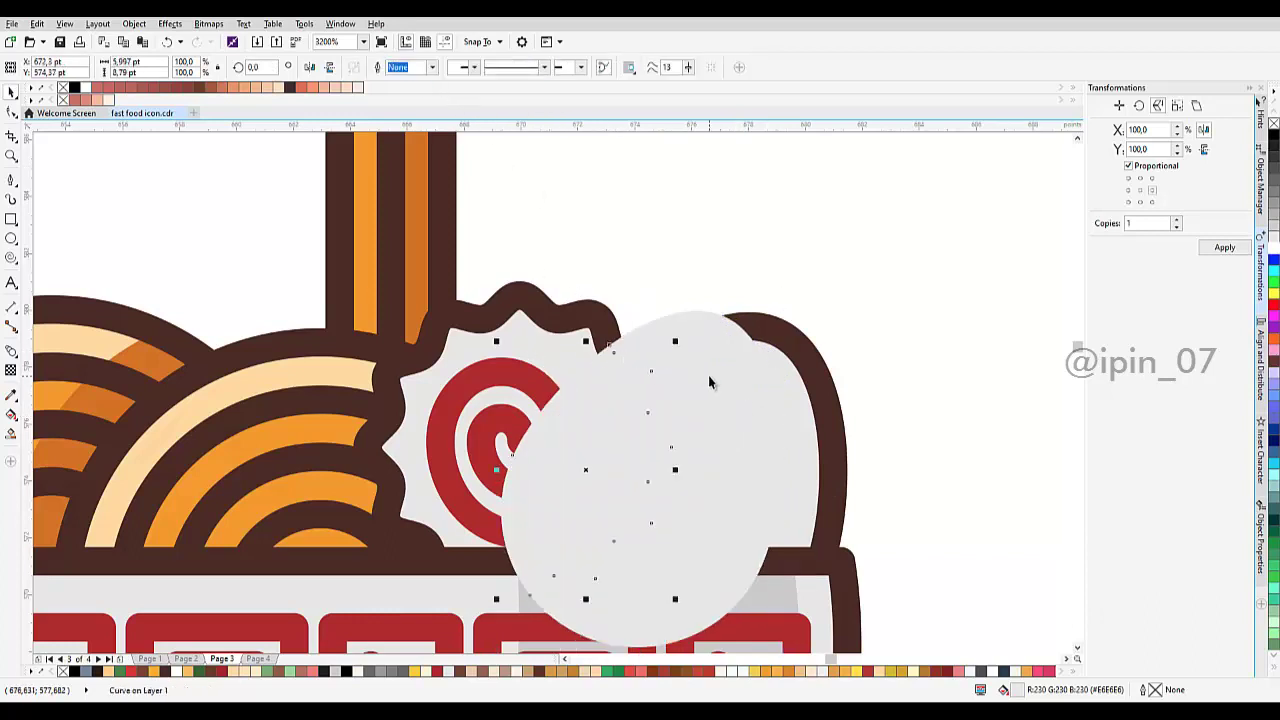
key("shift+Page_Down")
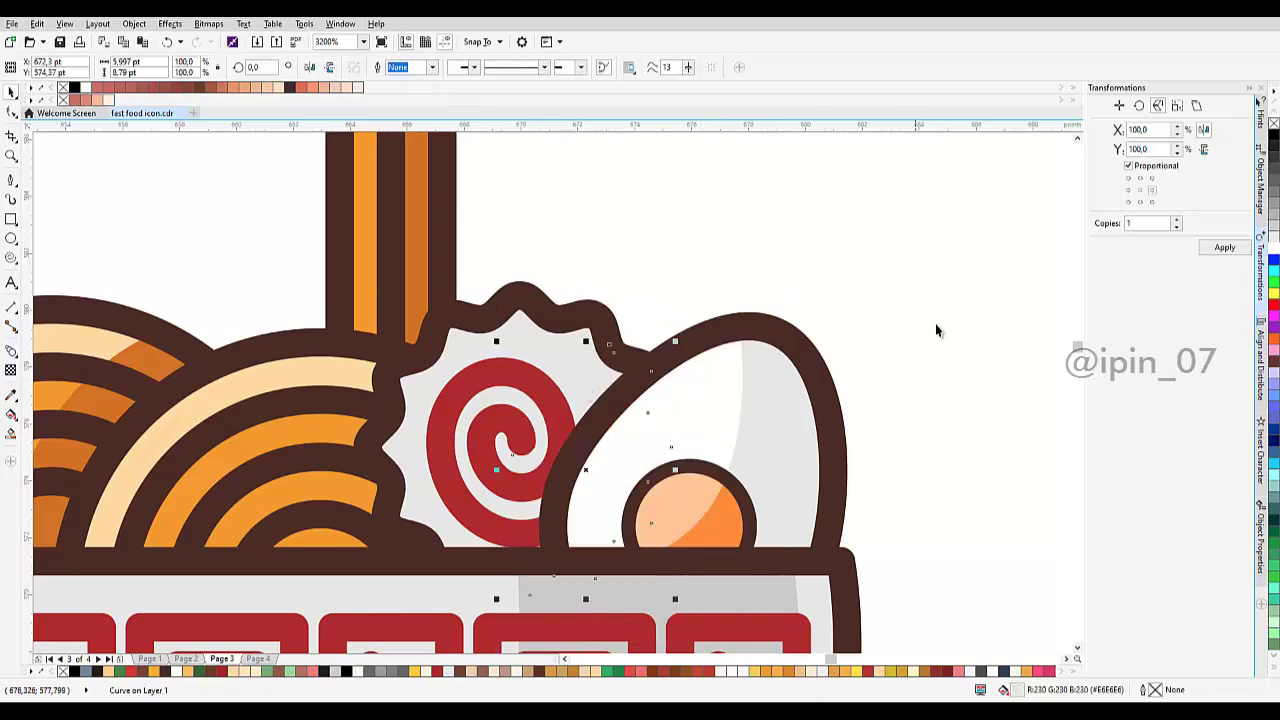
Step: Fill the intersected fish cake piece beside the egg with a darker grey as a shadow
left_click(1274, 226)
key("Escape")
scroll(606, 343, "down", 2)
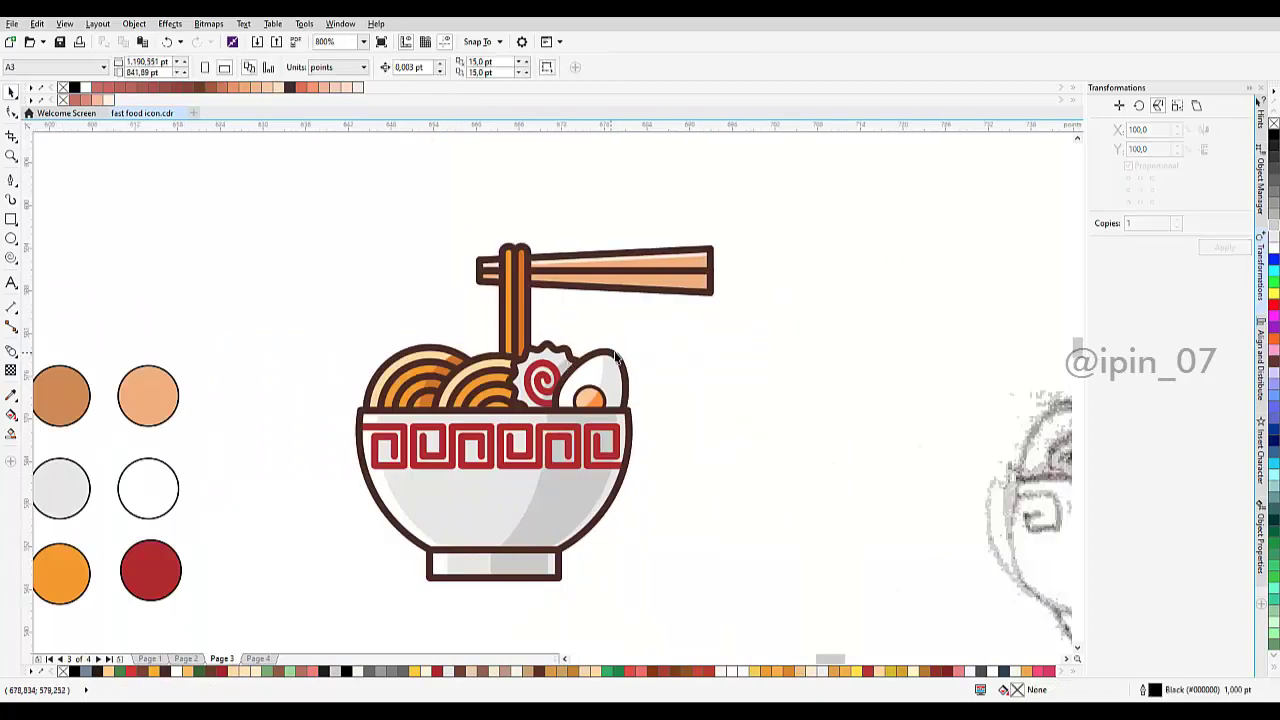
Step: Intersect a copy of the fish cake's fill, offset about 1.6 pt left, with the front noodle pile's pale outer fill and remove the copy
scroll(595, 355, "up", 2)
left_click(529, 381)
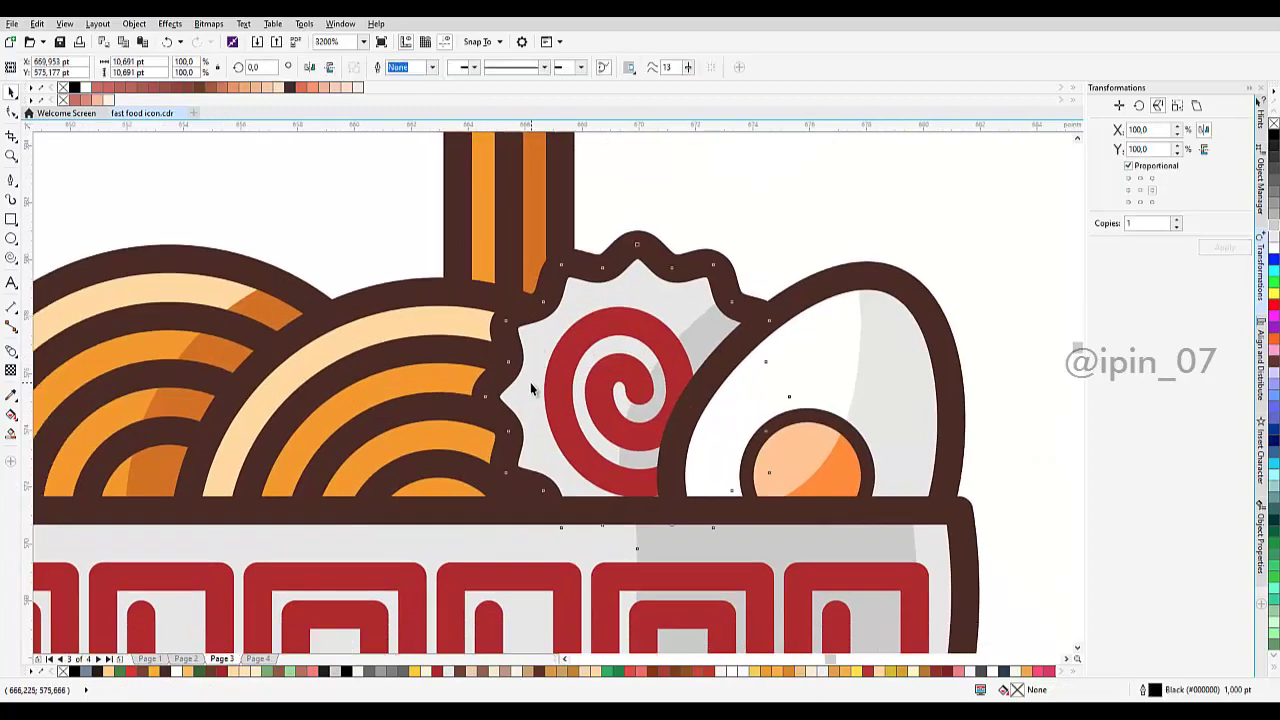
left_click_drag(494, 386, 487, 386)
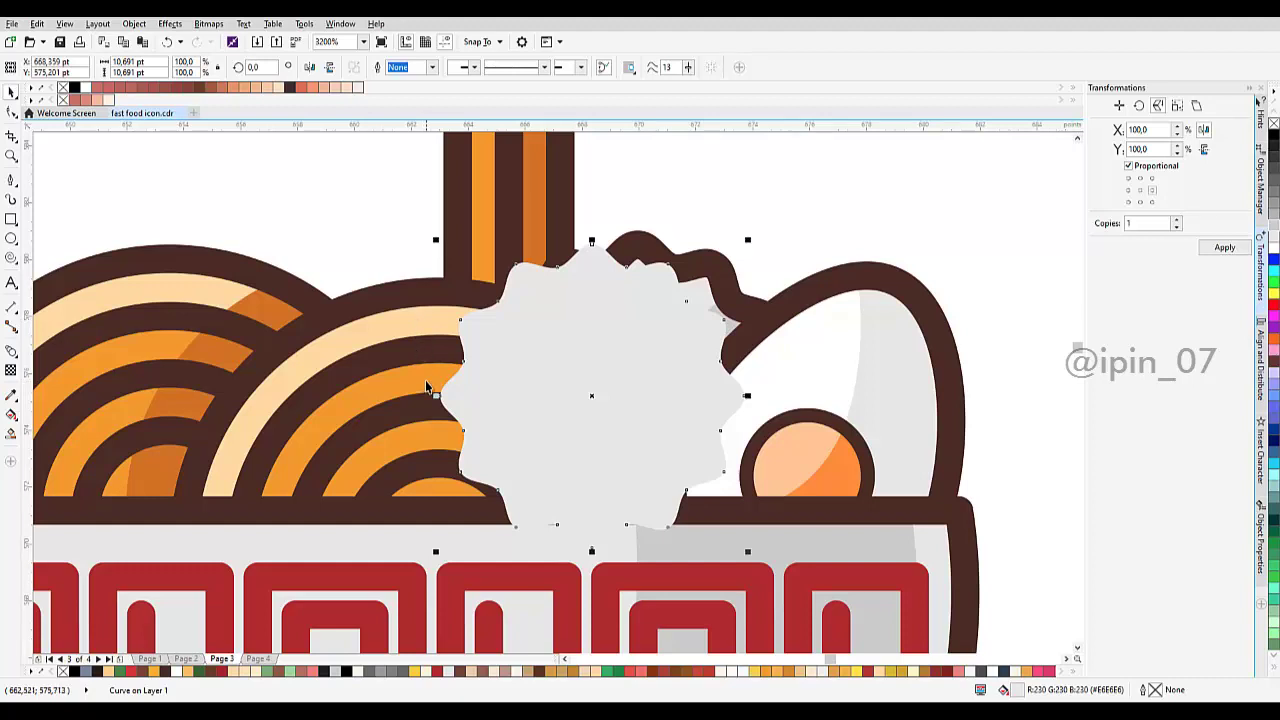
left_click(443, 321, "shift")
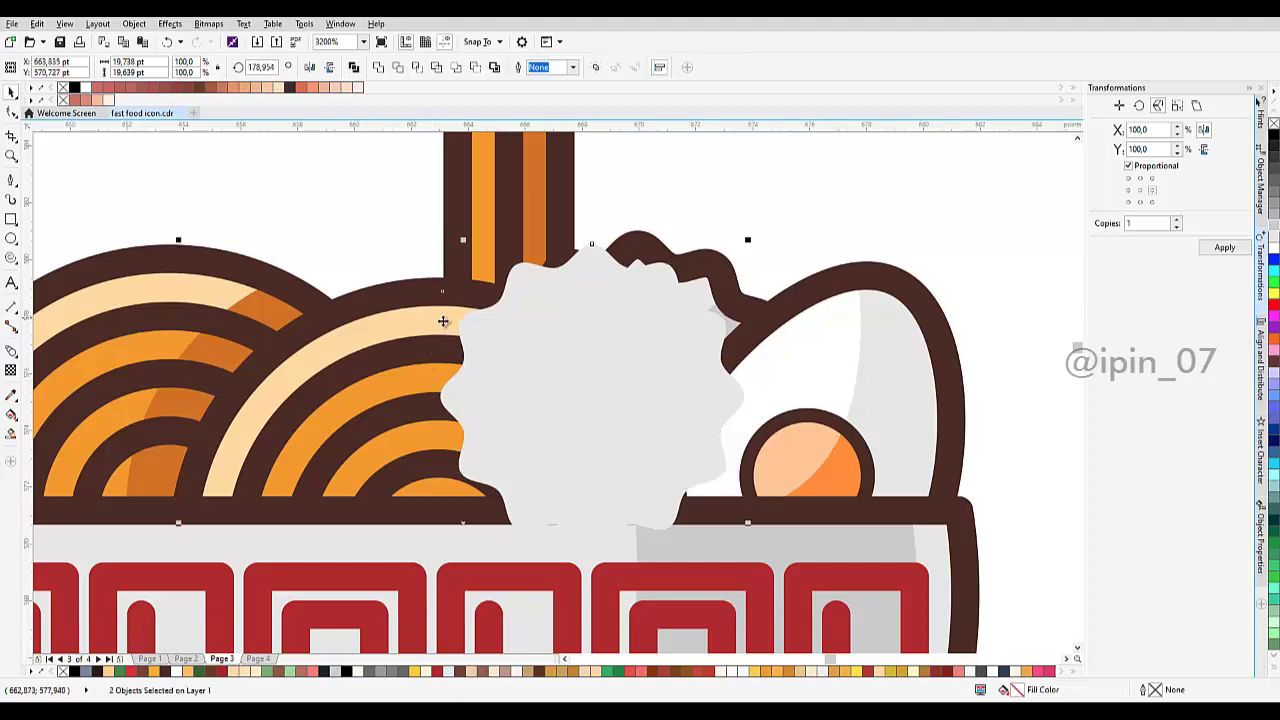
left_click(417, 67)
left_click(608, 326)
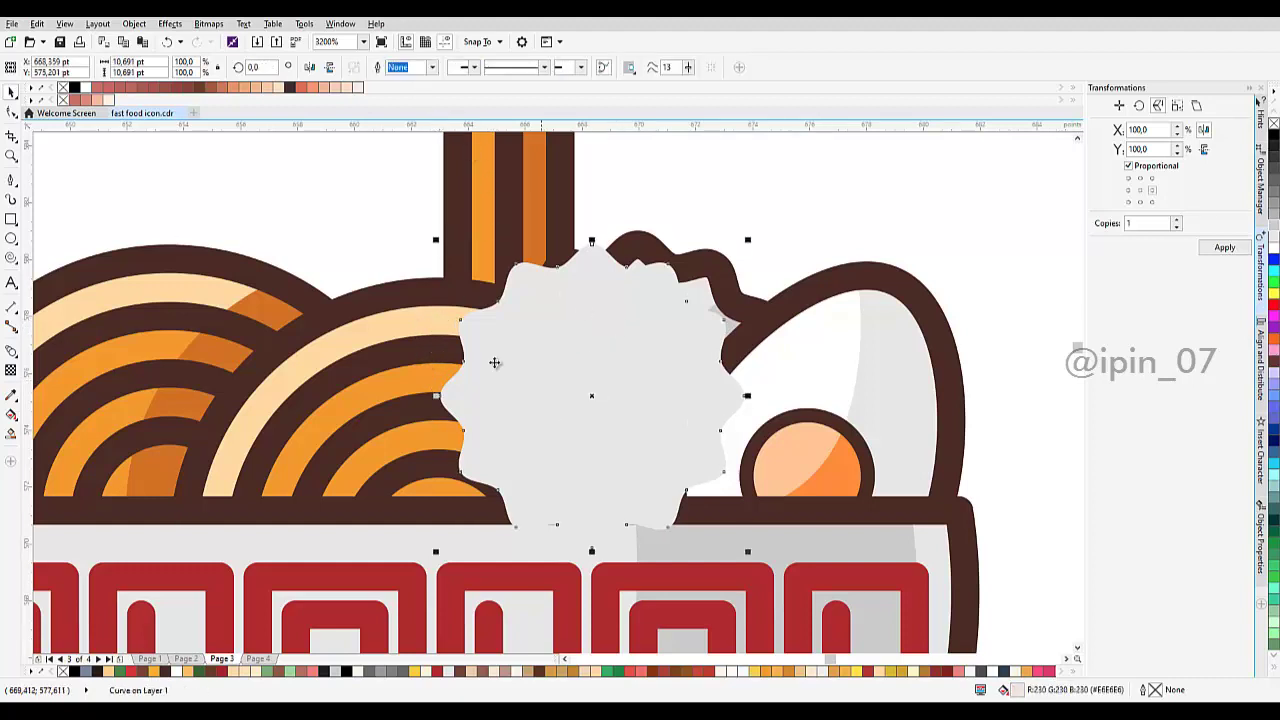
key("Delete")
left_click(470, 379)
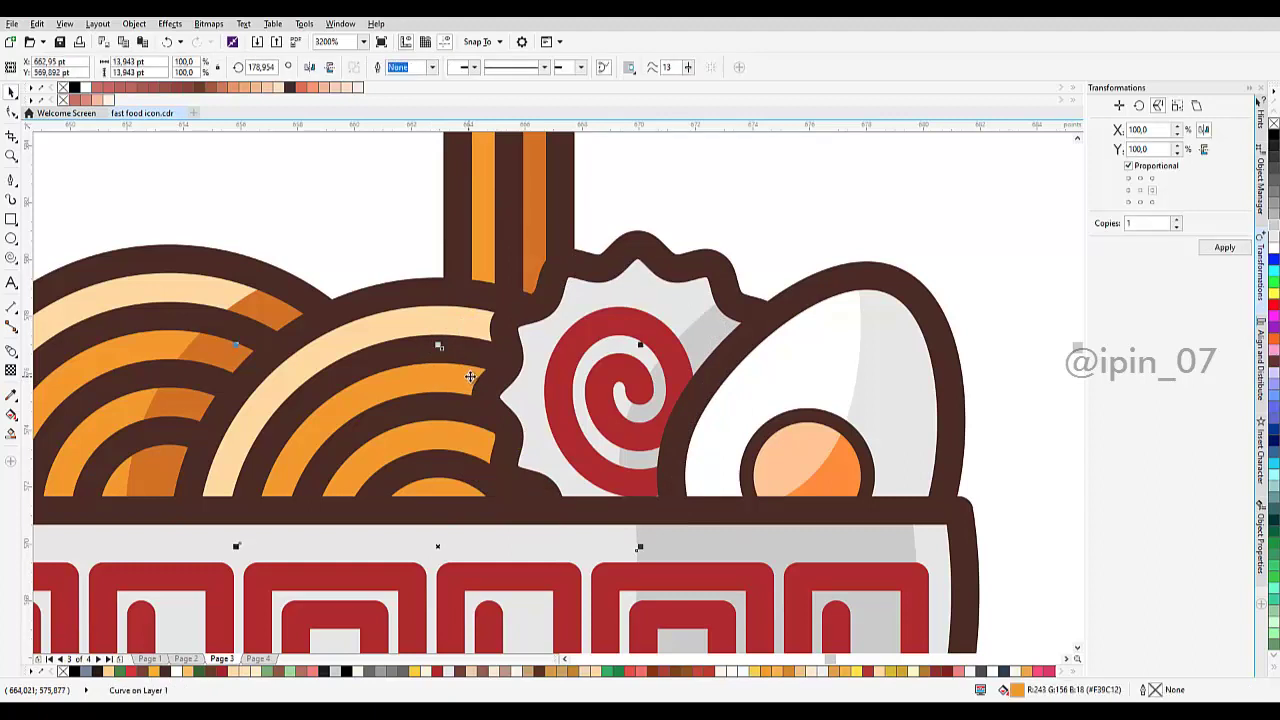
left_click(484, 323)
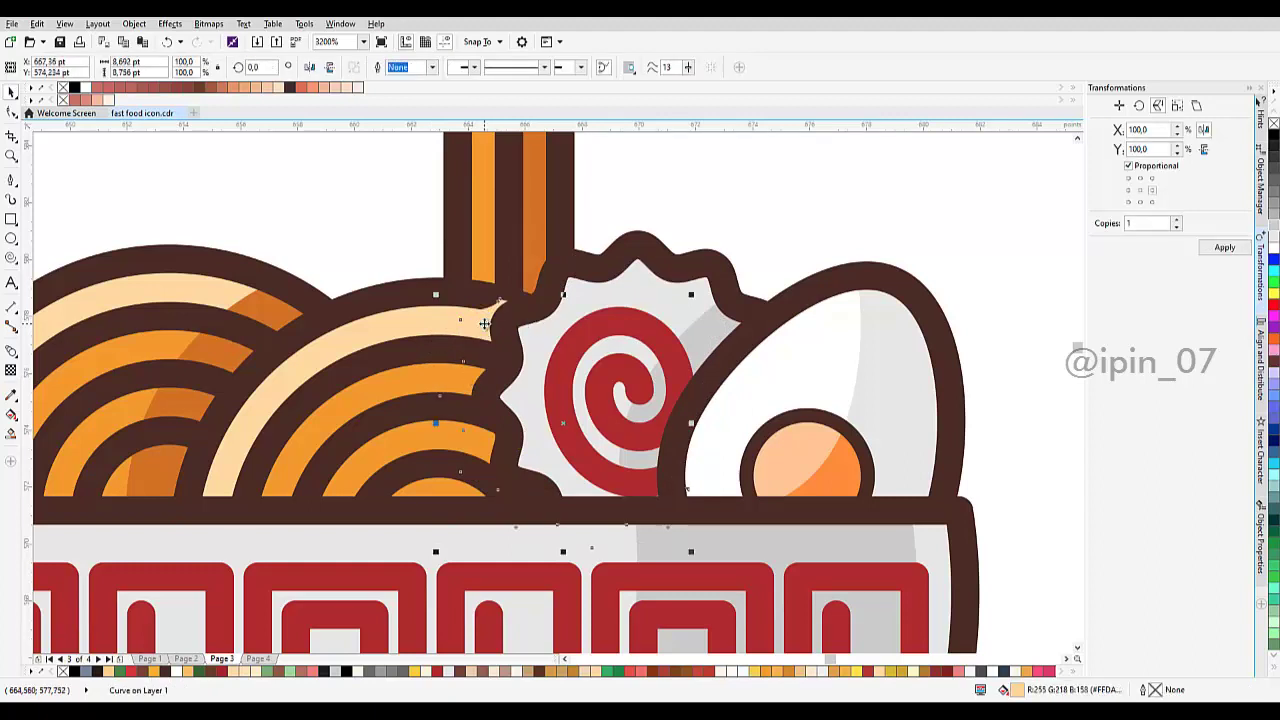
scroll(491, 378, "up", 2)
left_click_drag(409, 371, 409, 425)
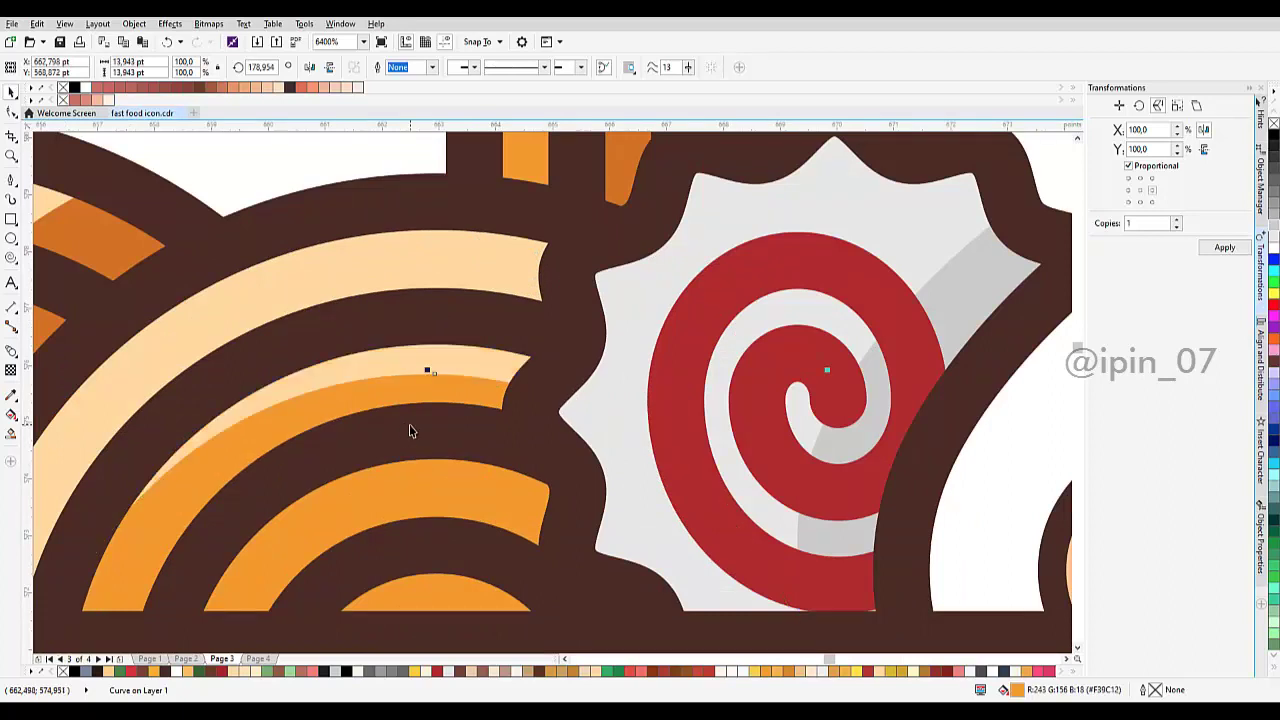
key("ctrl+z")
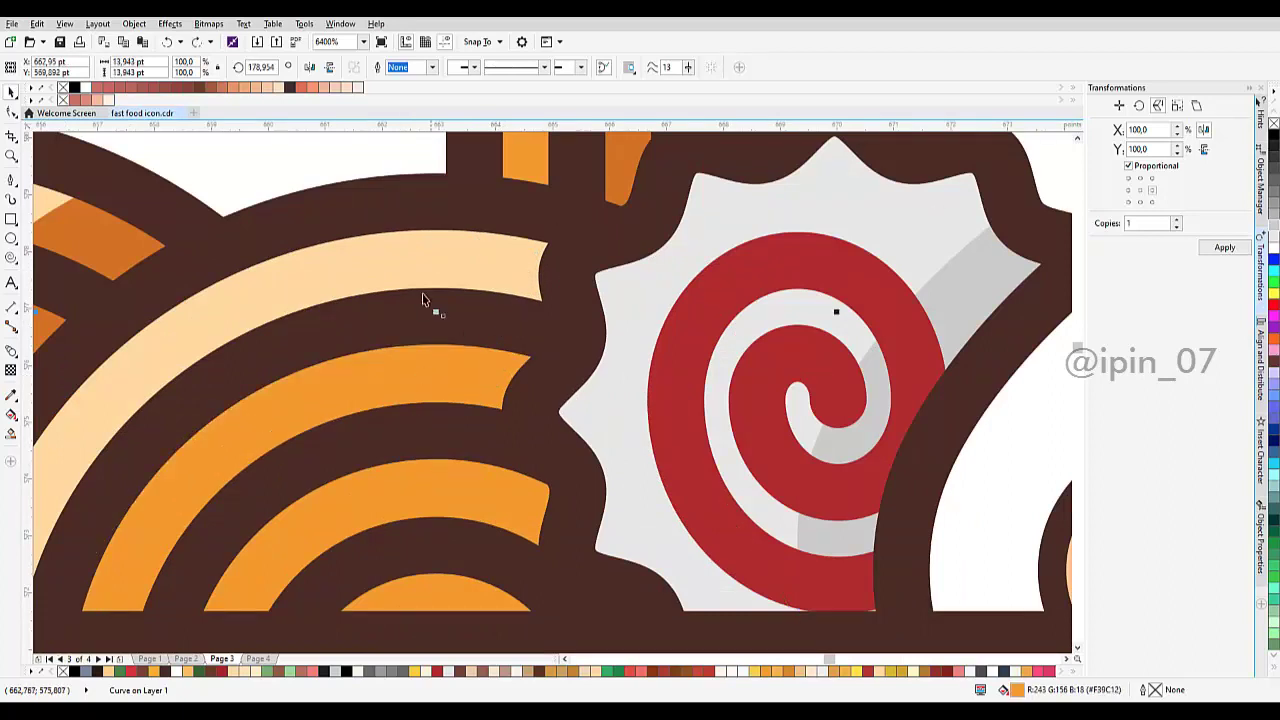
Step: Move the front noodle pile's orange inner fill about 5.4 pt to the right
left_click(416, 251, "shift")
left_click(419, 357)
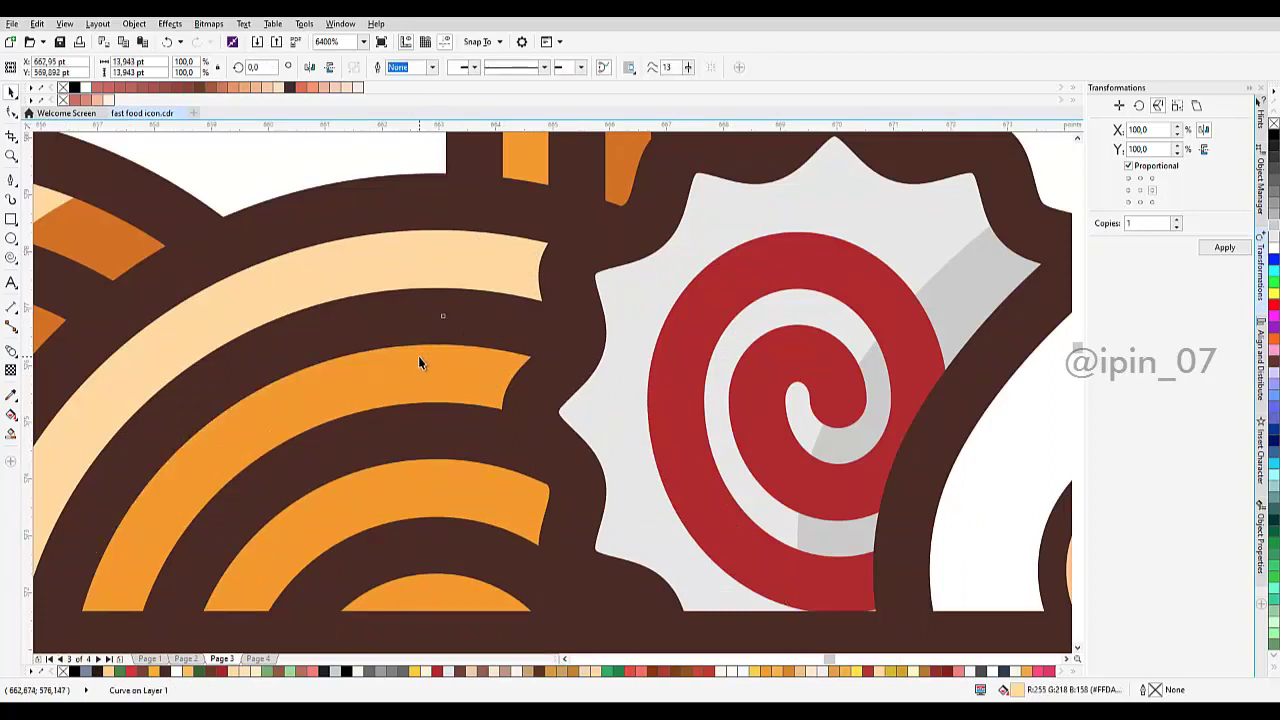
scroll(434, 391, "down", 2)
left_click_drag(585, 385, 586, 385)
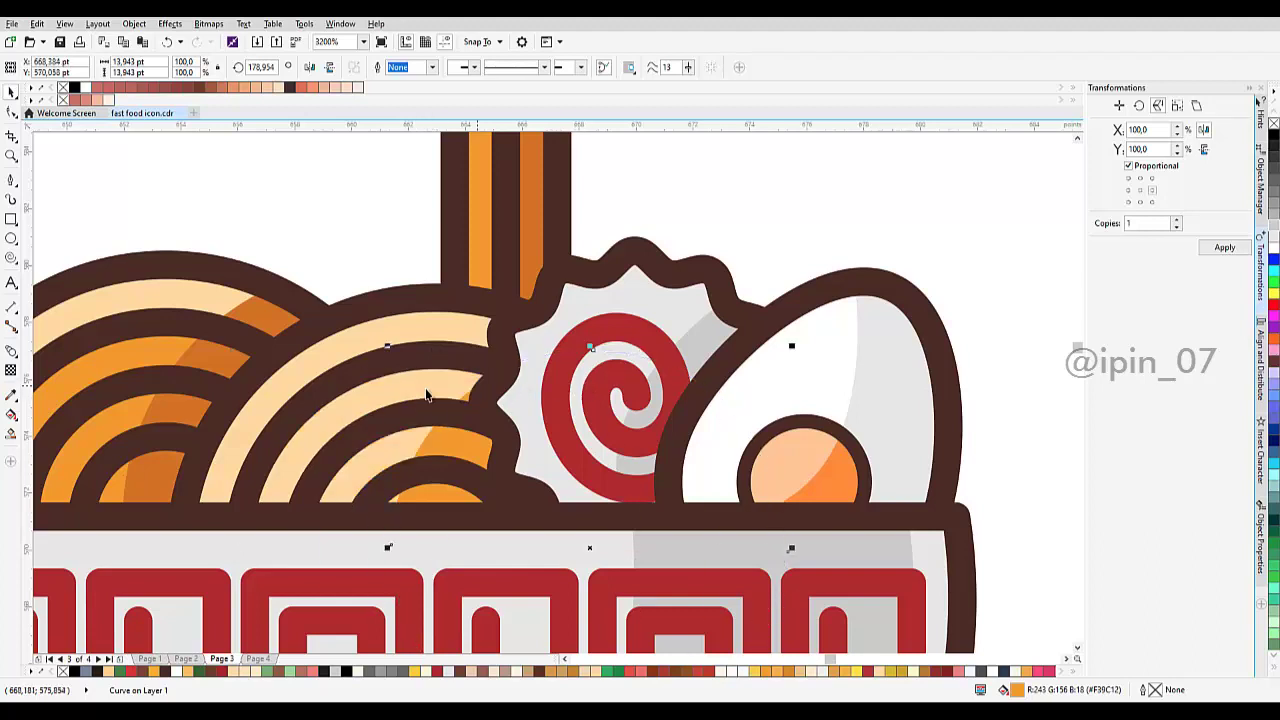
Step: Fill the intersected end of the front noodle pile's outer arc with dark orange and its exposed pale inner arcs with the noodle orange
left_click(11, 395)
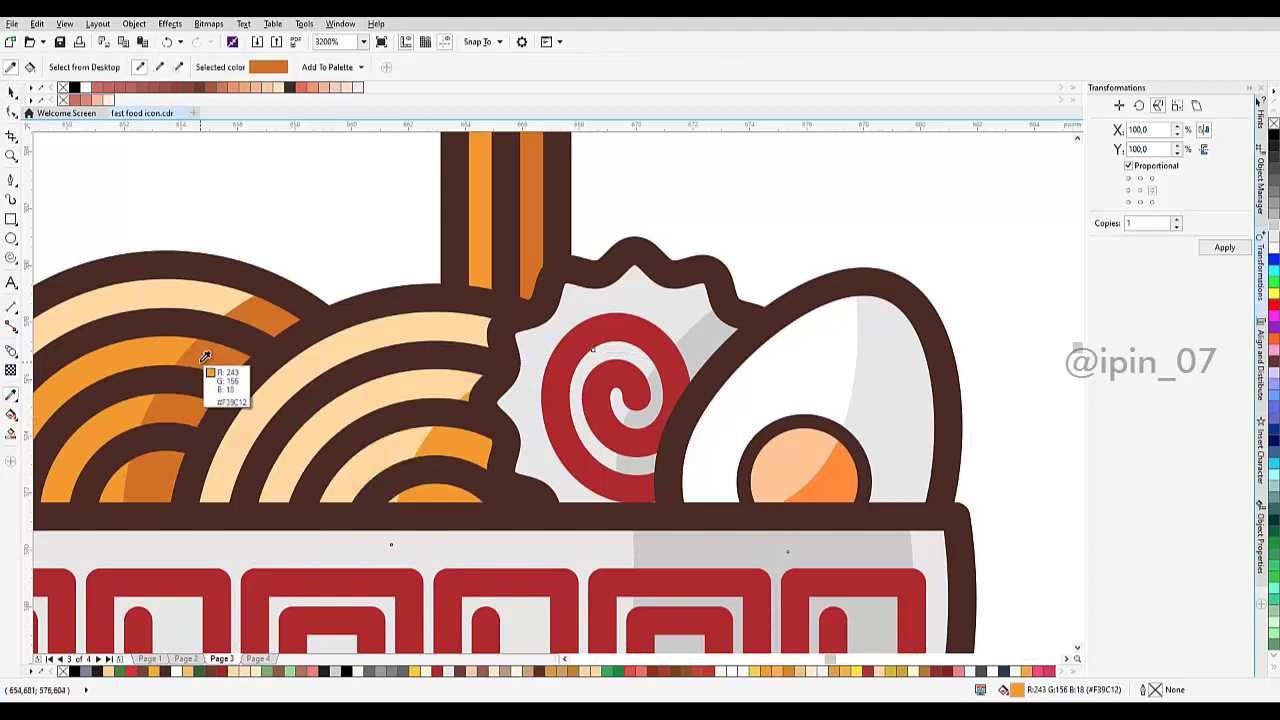
left_click(476, 333)
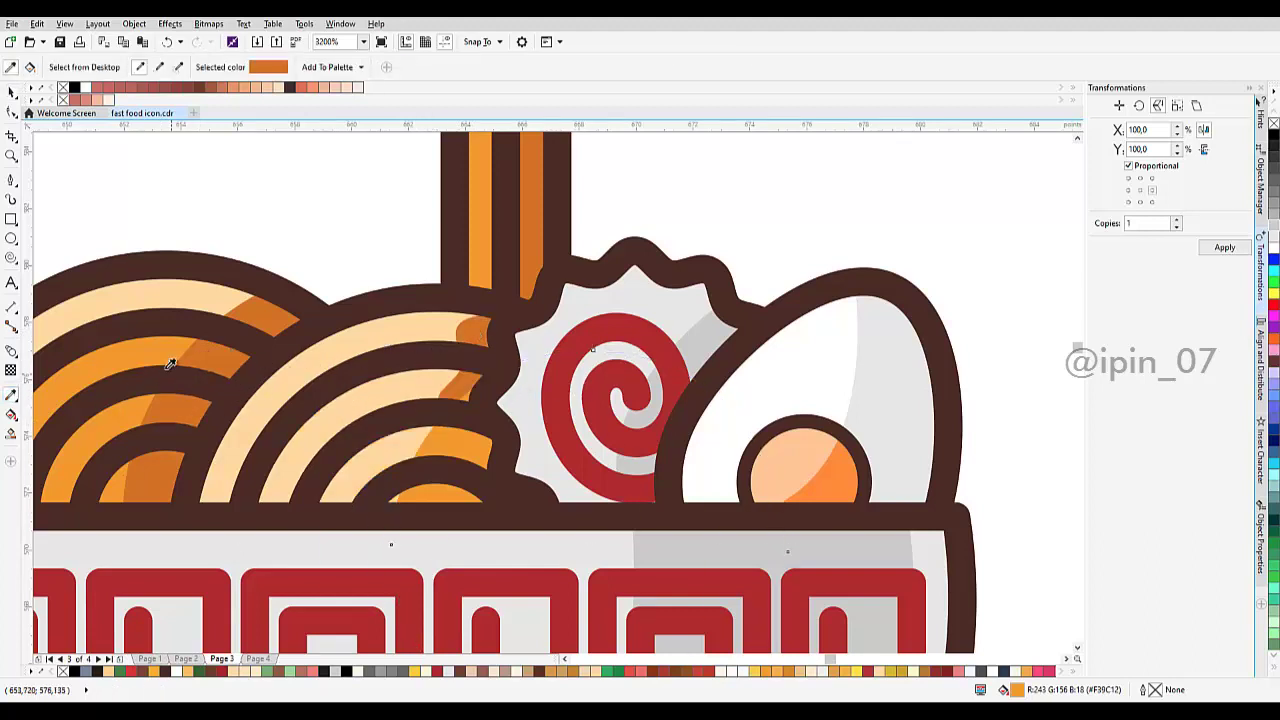
left_click(226, 368, "shift")
left_click(430, 392)
key("space")
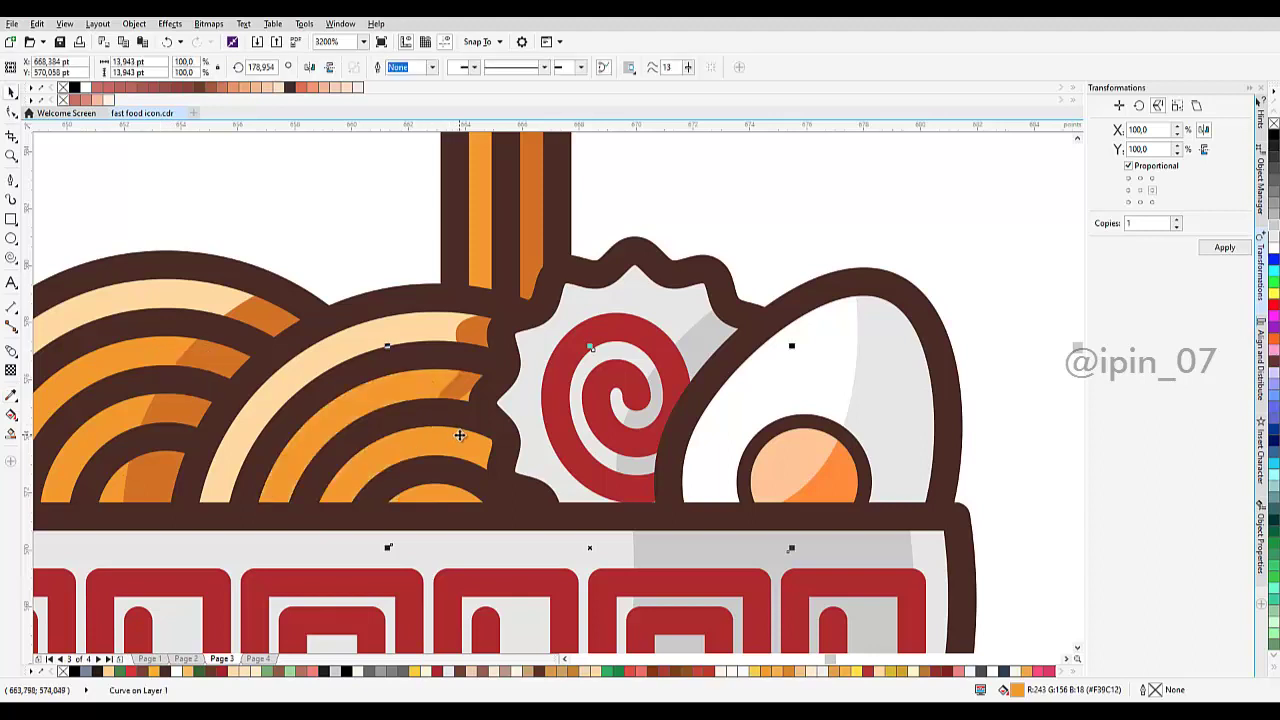
Step: Select all parts of the noodle bowl icon and group them
scroll(472, 433, "down", 2)
scroll(636, 378, "down", 1)
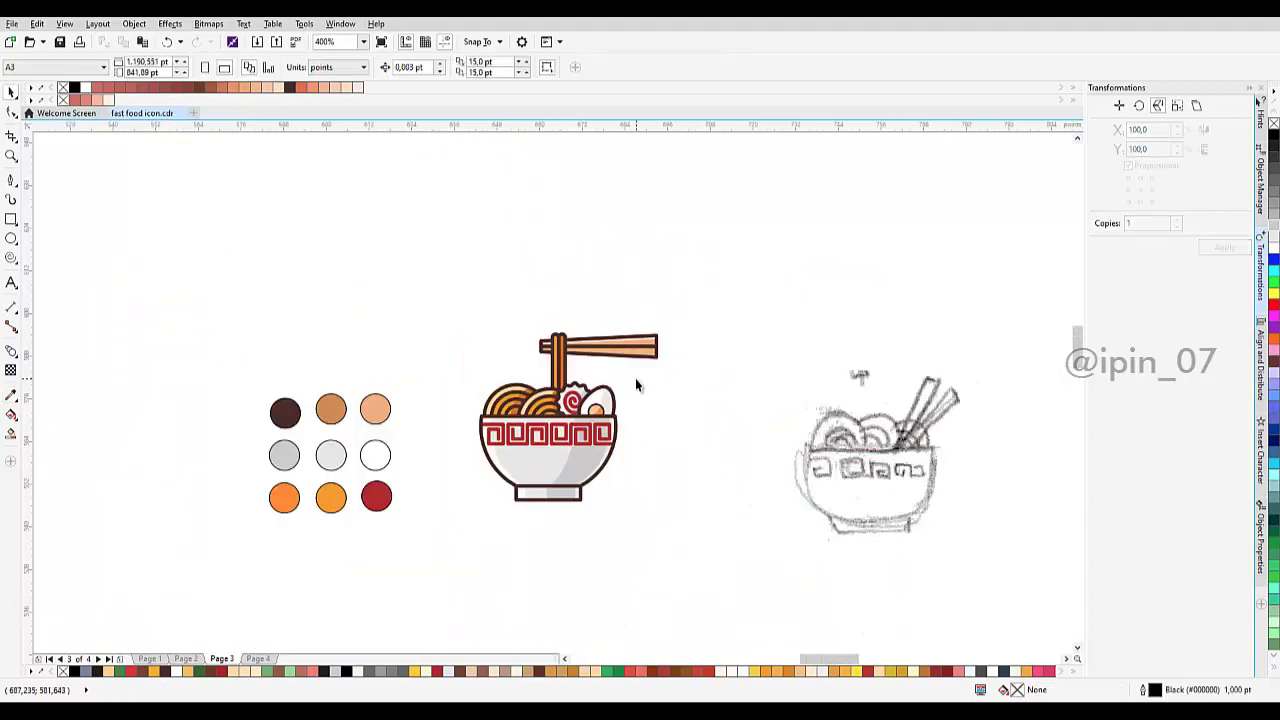
left_click_drag(690, 570, 455, 300)
scroll(597, 450, "up", 1)
scroll(600, 450, "down", 1)
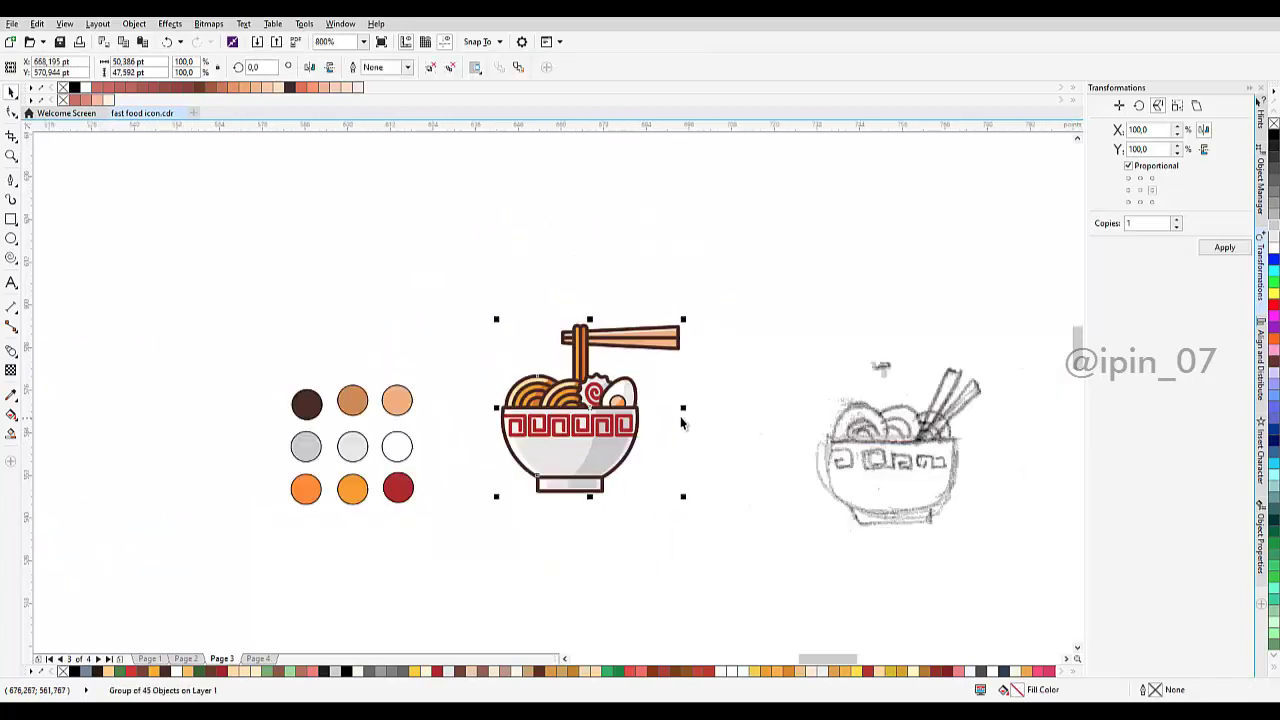
Step: Delete the reference sketch and move the grouped noodle bowl slightly to the right, away from the colour swatches
left_click(883, 445)
key("Delete")
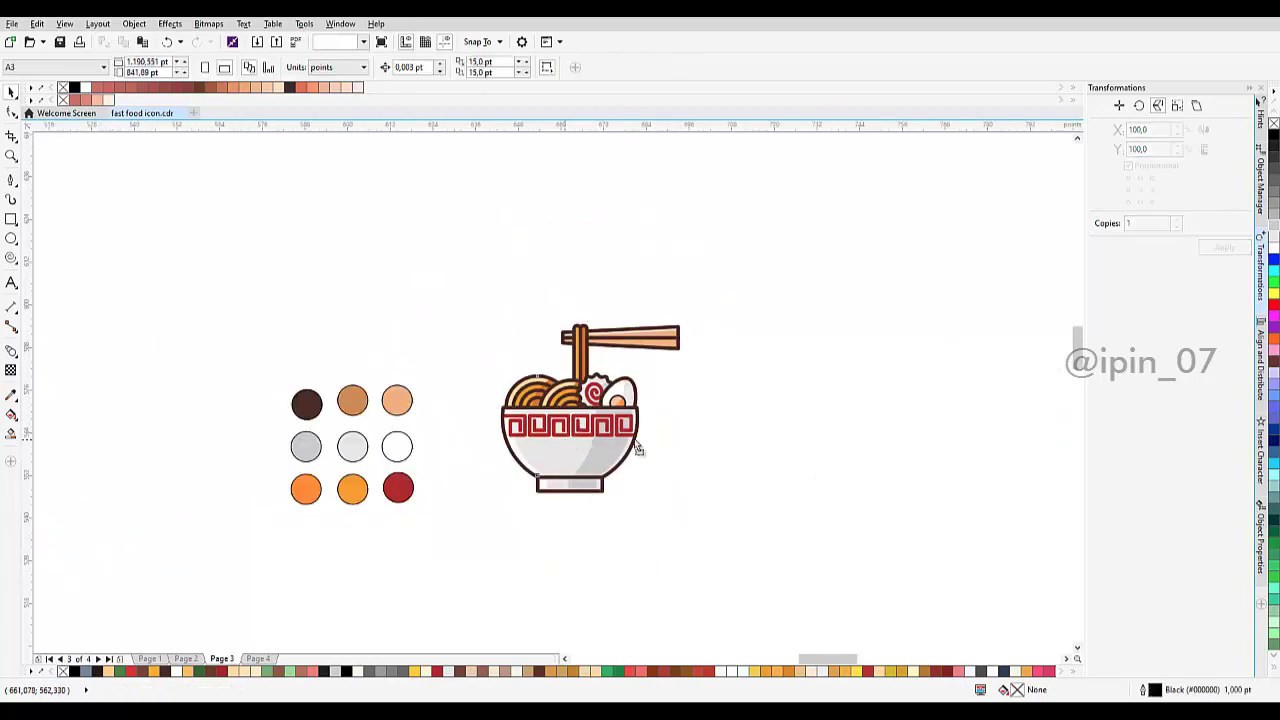
left_click_drag(577, 425, 647, 425)
left_click(800, 372)
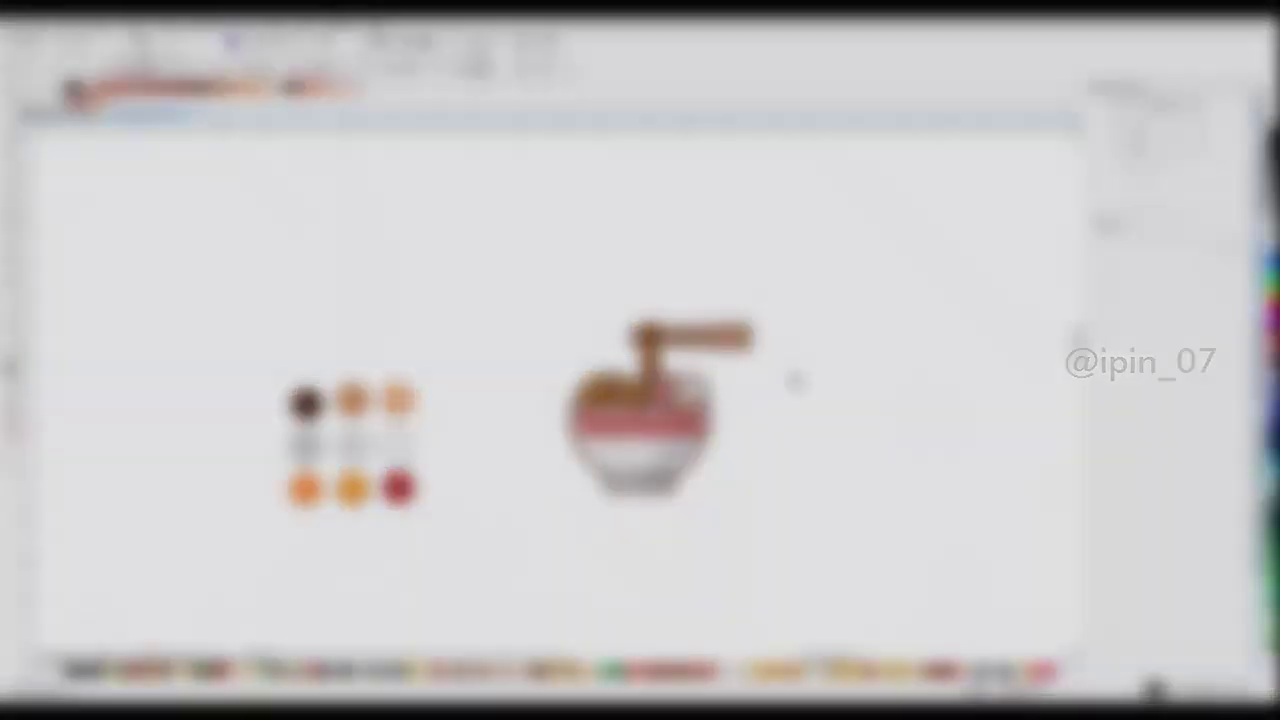